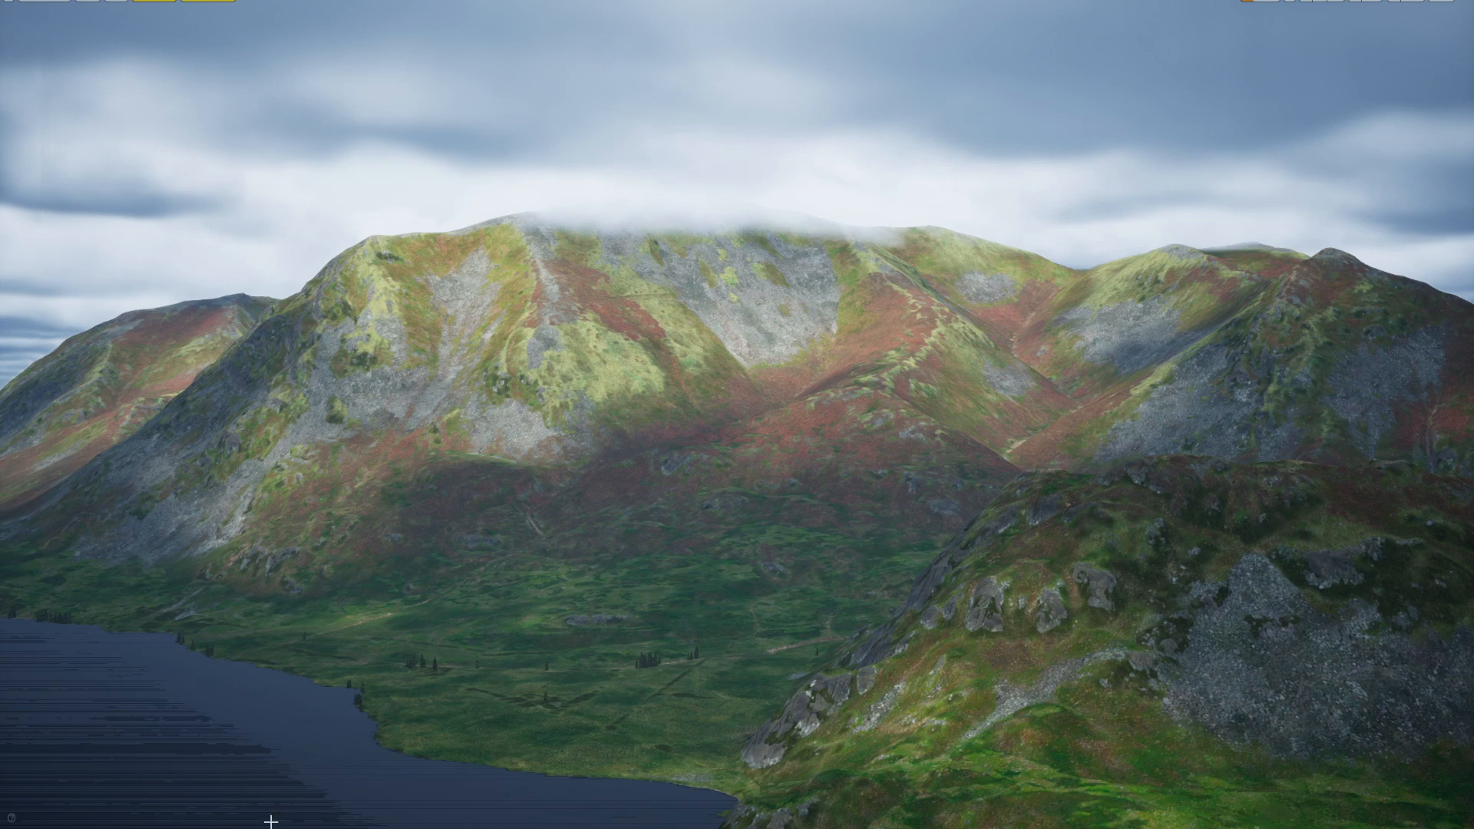
- Close the second Workshops editor window and switch to the remaining one
click(455, 809)
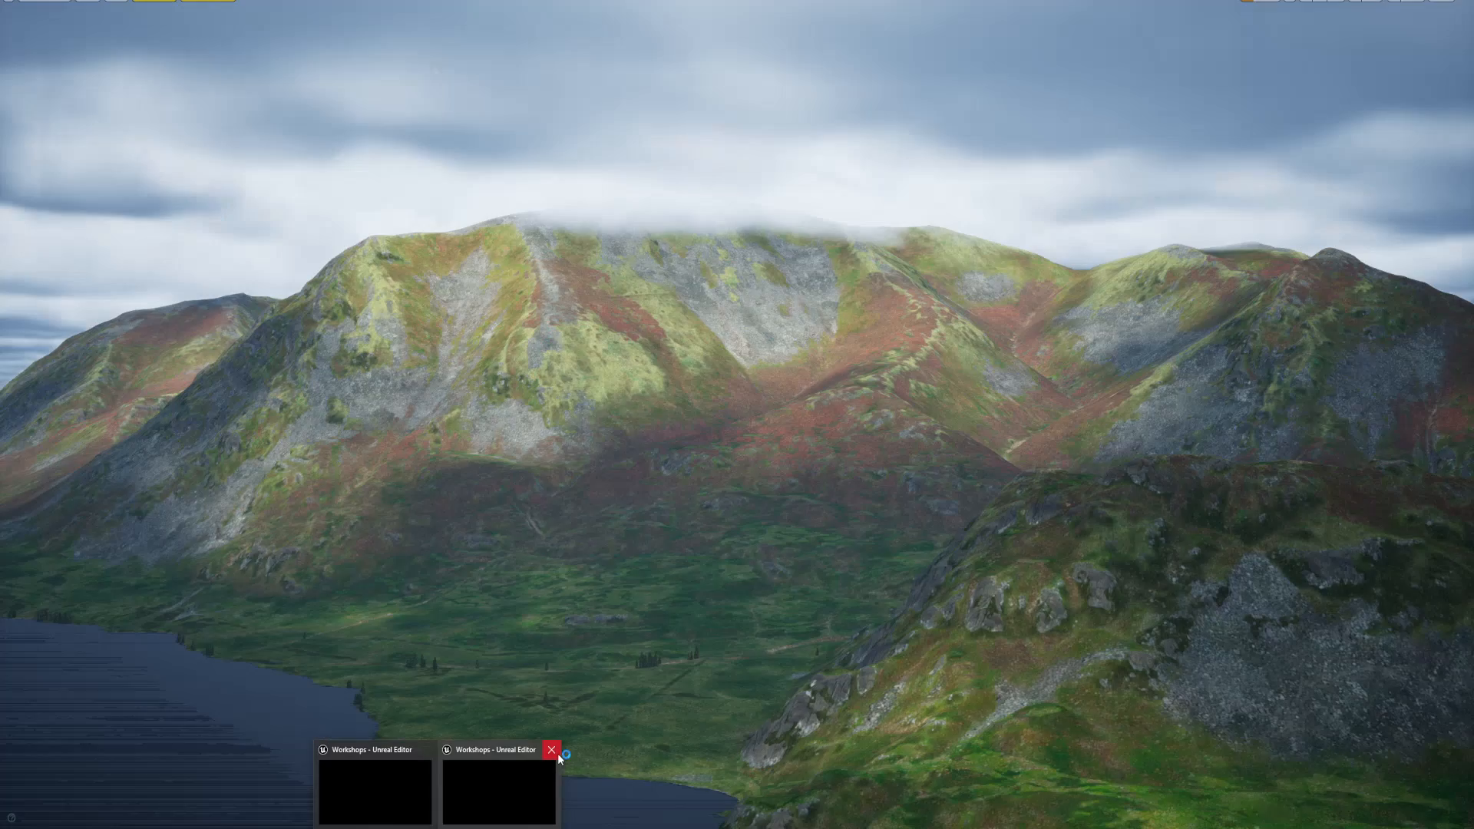
click(554, 751)
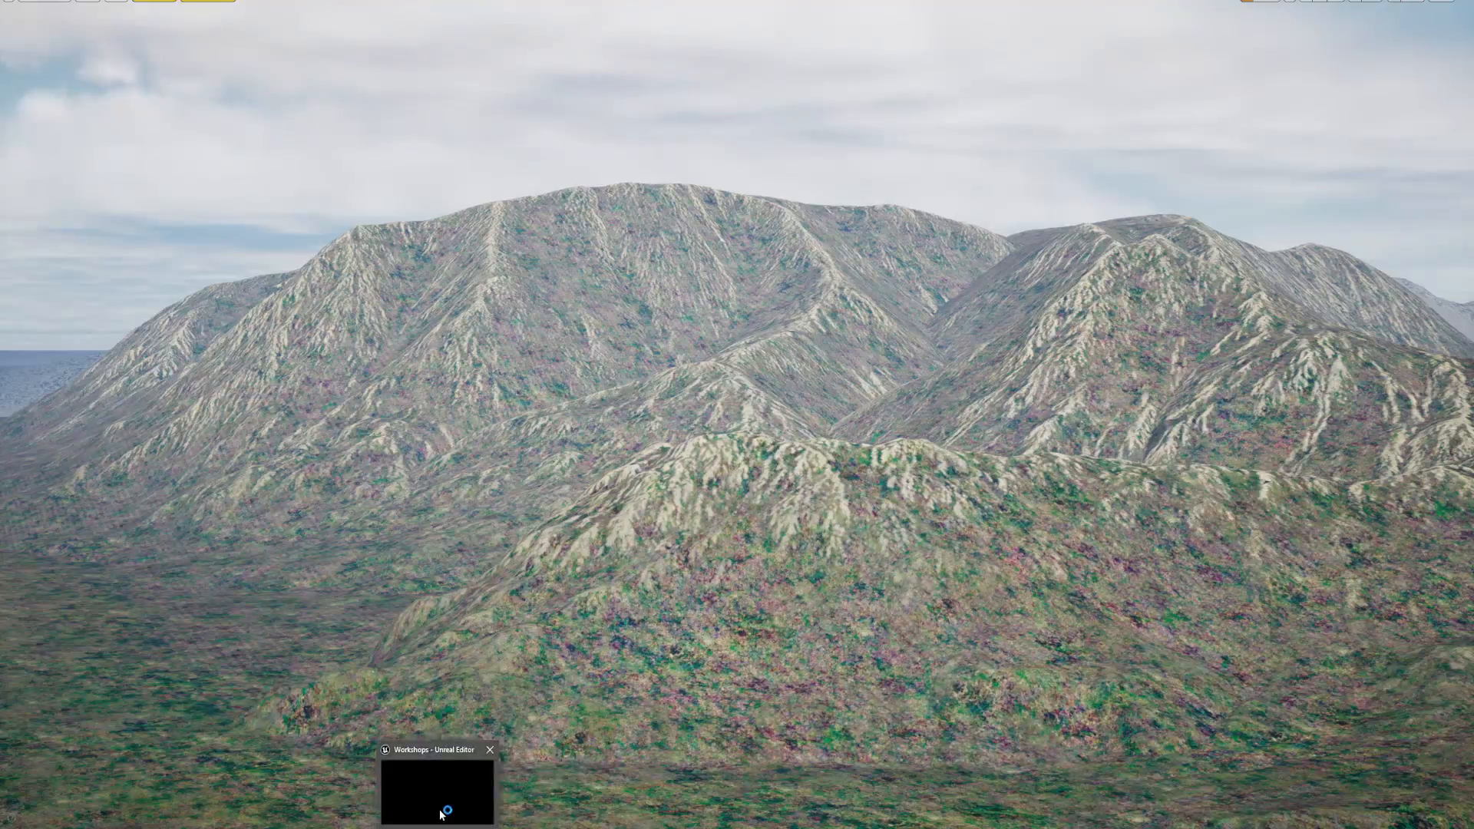
click(442, 813)
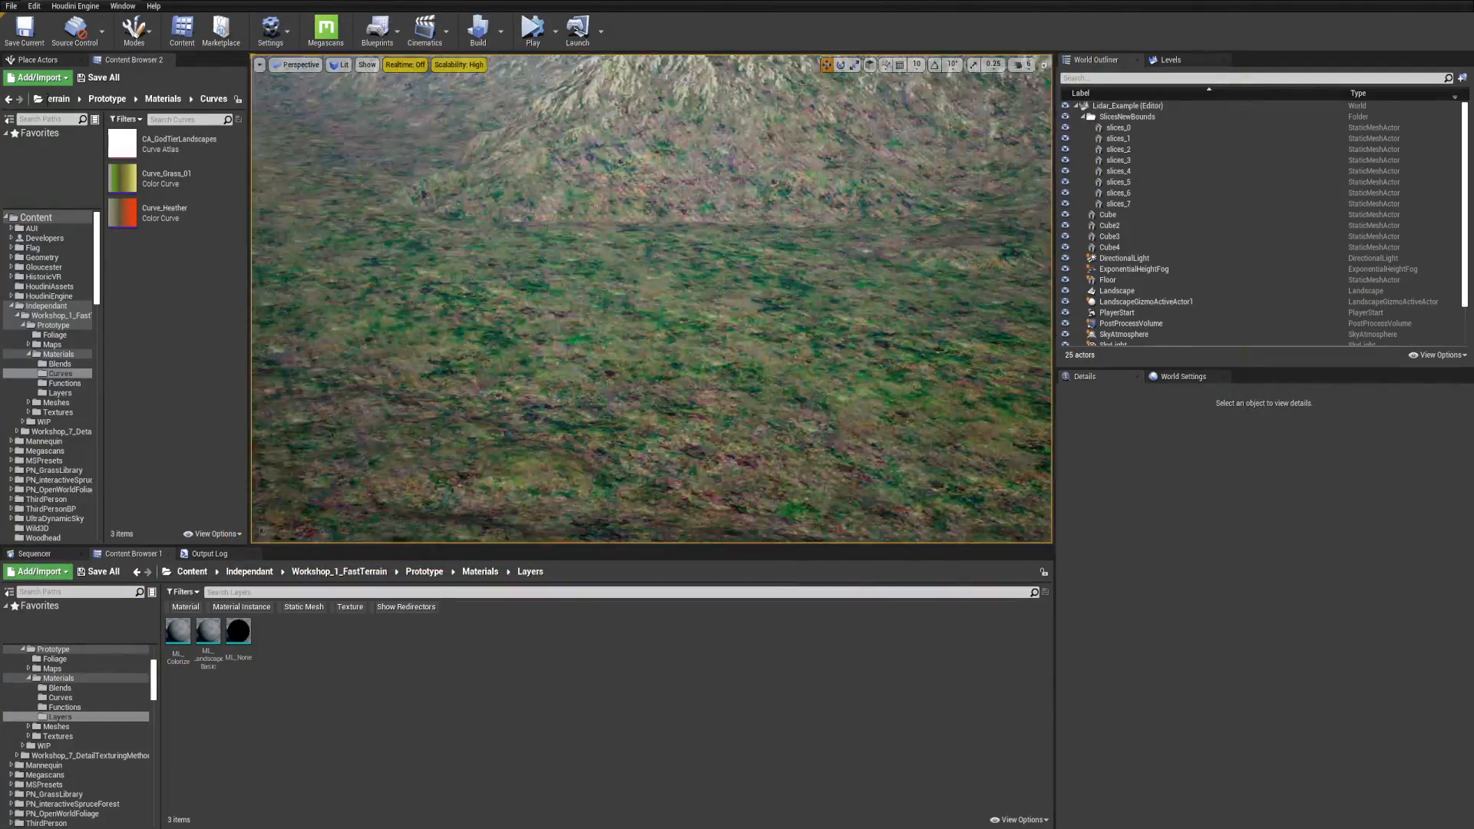
- Inspect the ground texturing of the flat terrain and nearby slopes in the level
key(F11)
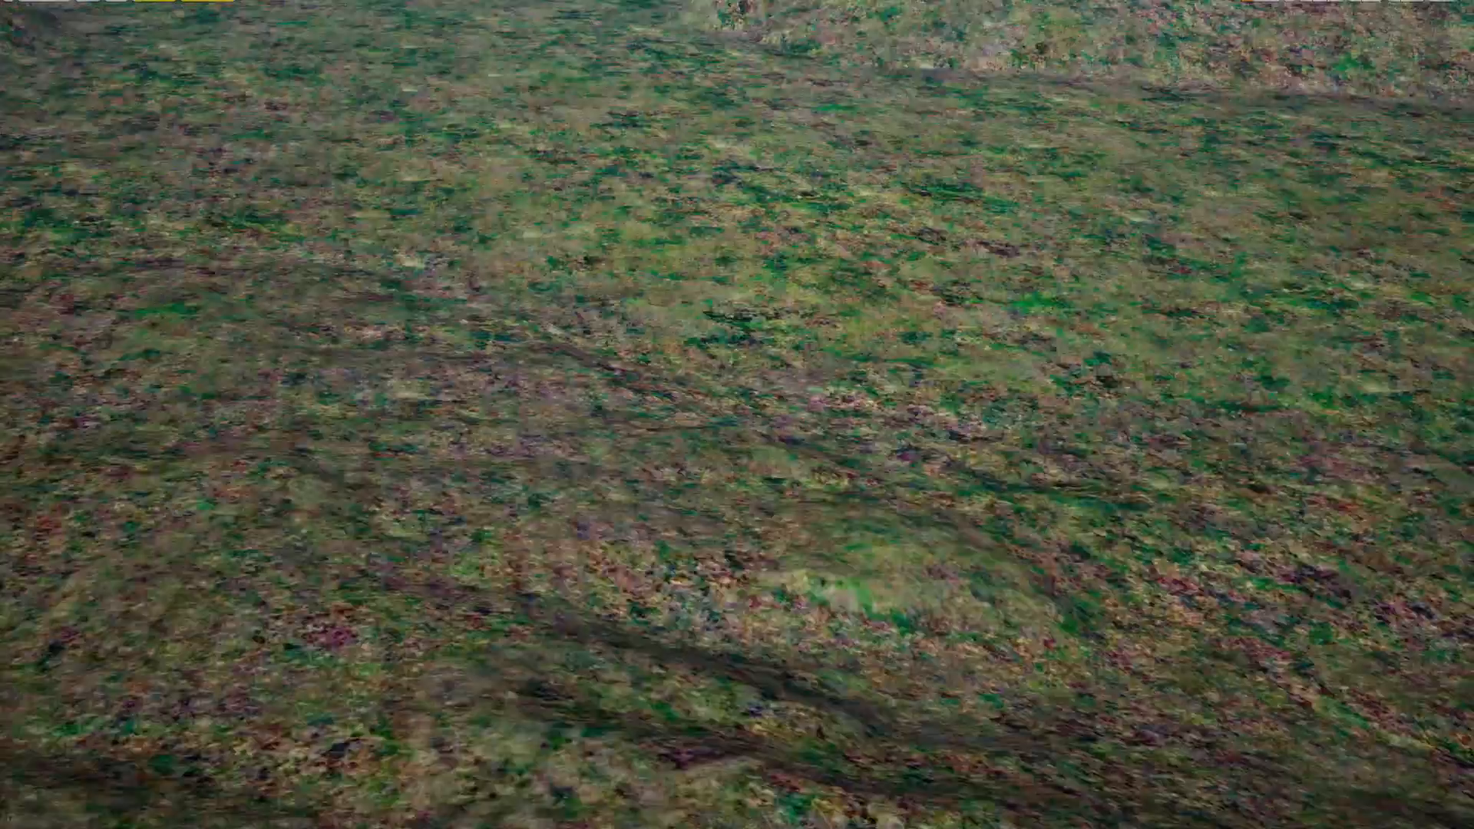
right_drag(840, 501, 906, 440)
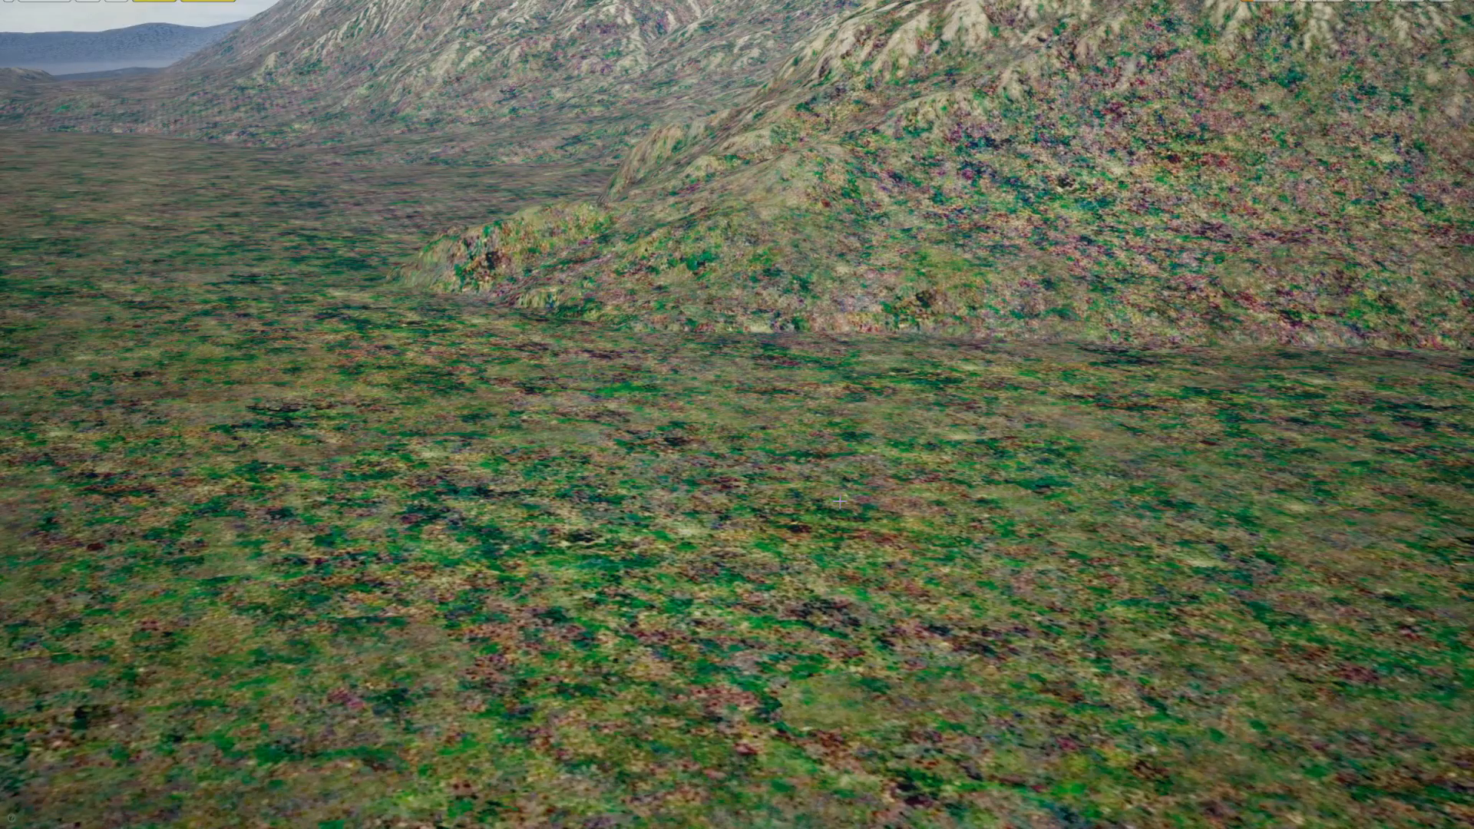
right_drag(839, 501, 703, 492)
key(w)
key(F11)
right_drag(769, 380, 689, 365)
- Select the landscape and open its assigned material instance MI_GTLandscape for editing
click(768, 381)
right_drag(937, 460, 914, 407)
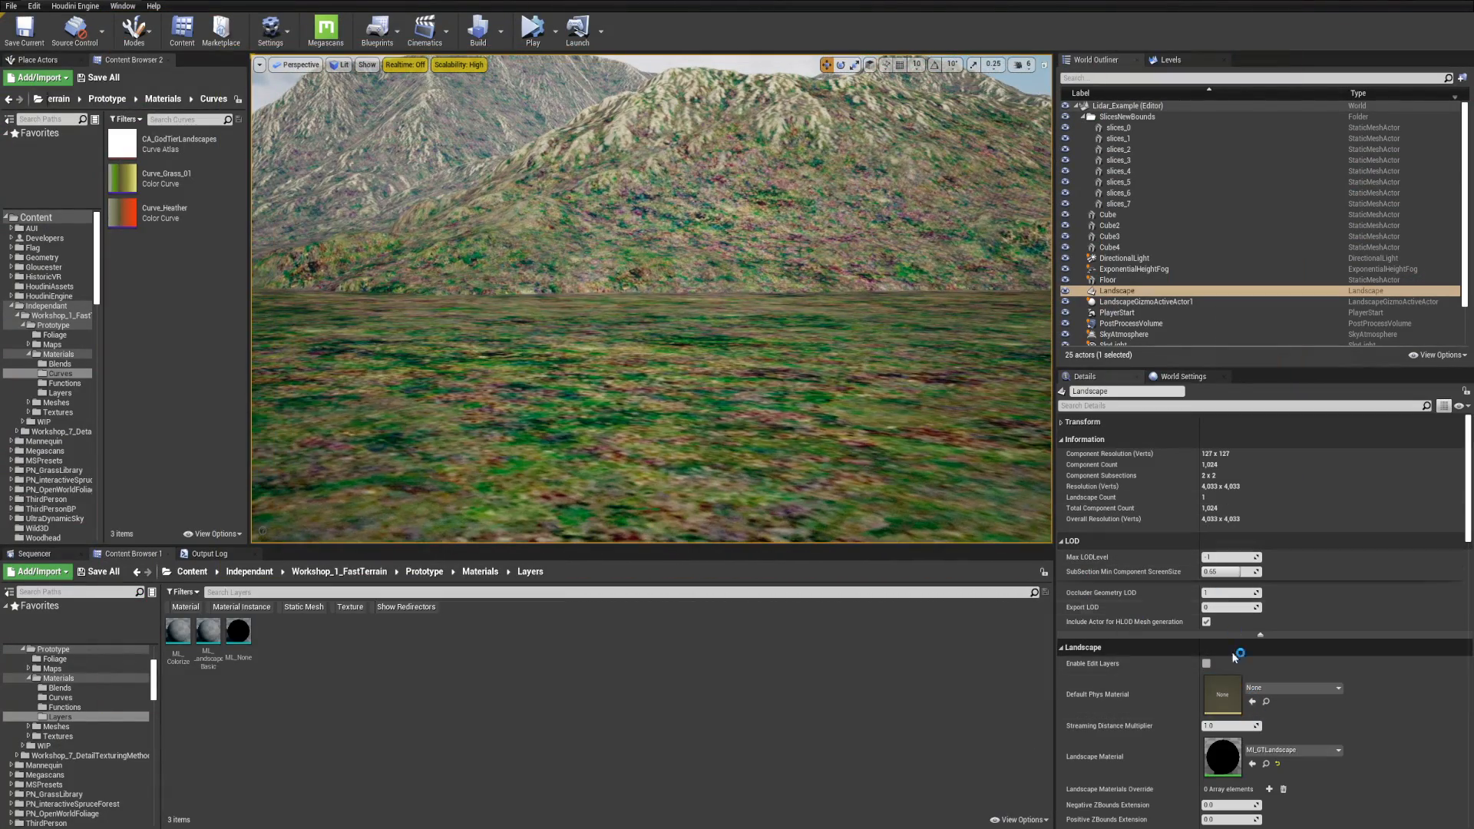
double_click(1226, 761)
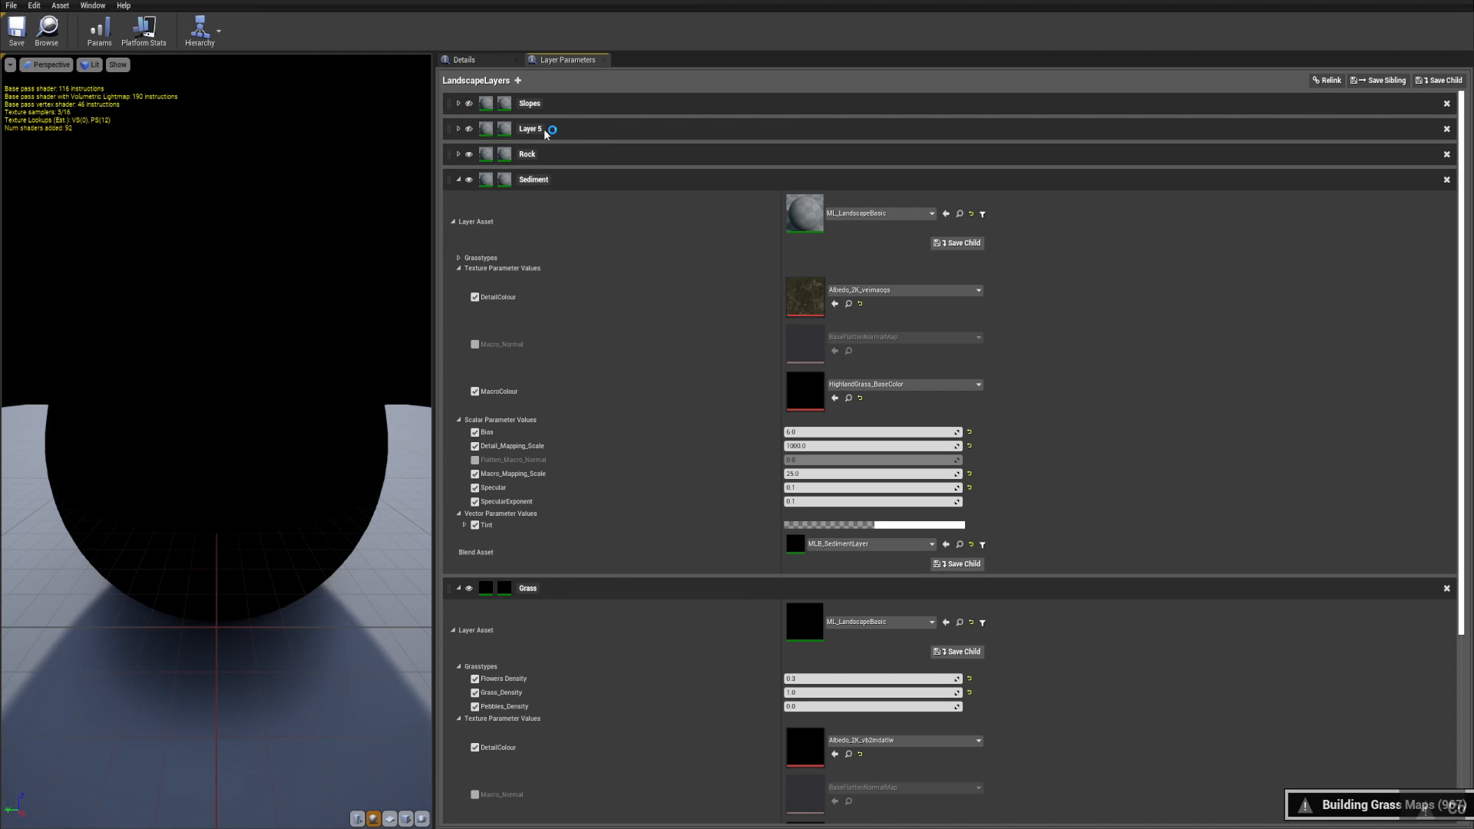
- Collapse the Sediment layer's settings and open the Grass layer's ML_LandscapeBasic asset
click(458, 179)
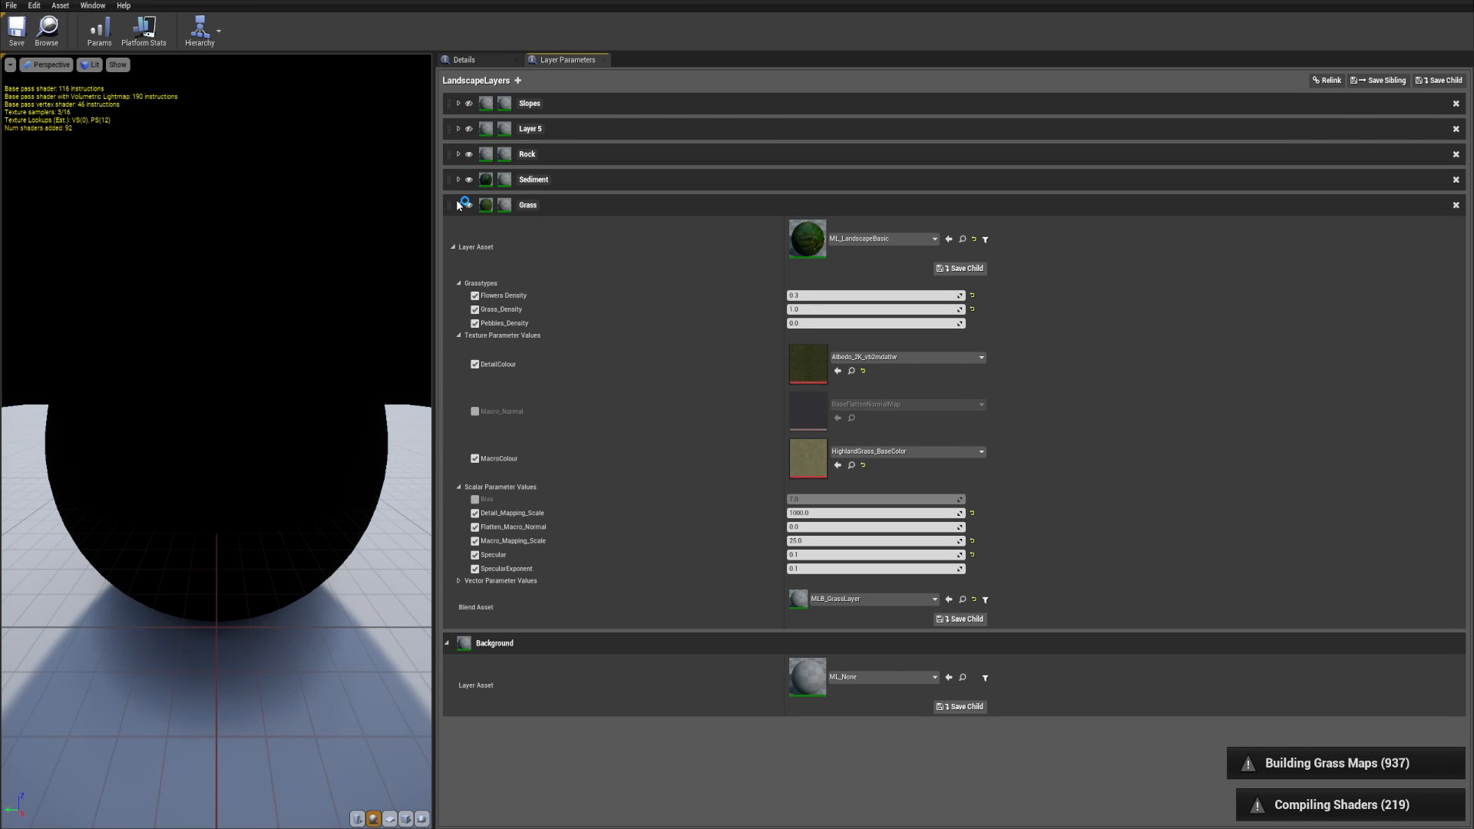
click(458, 205)
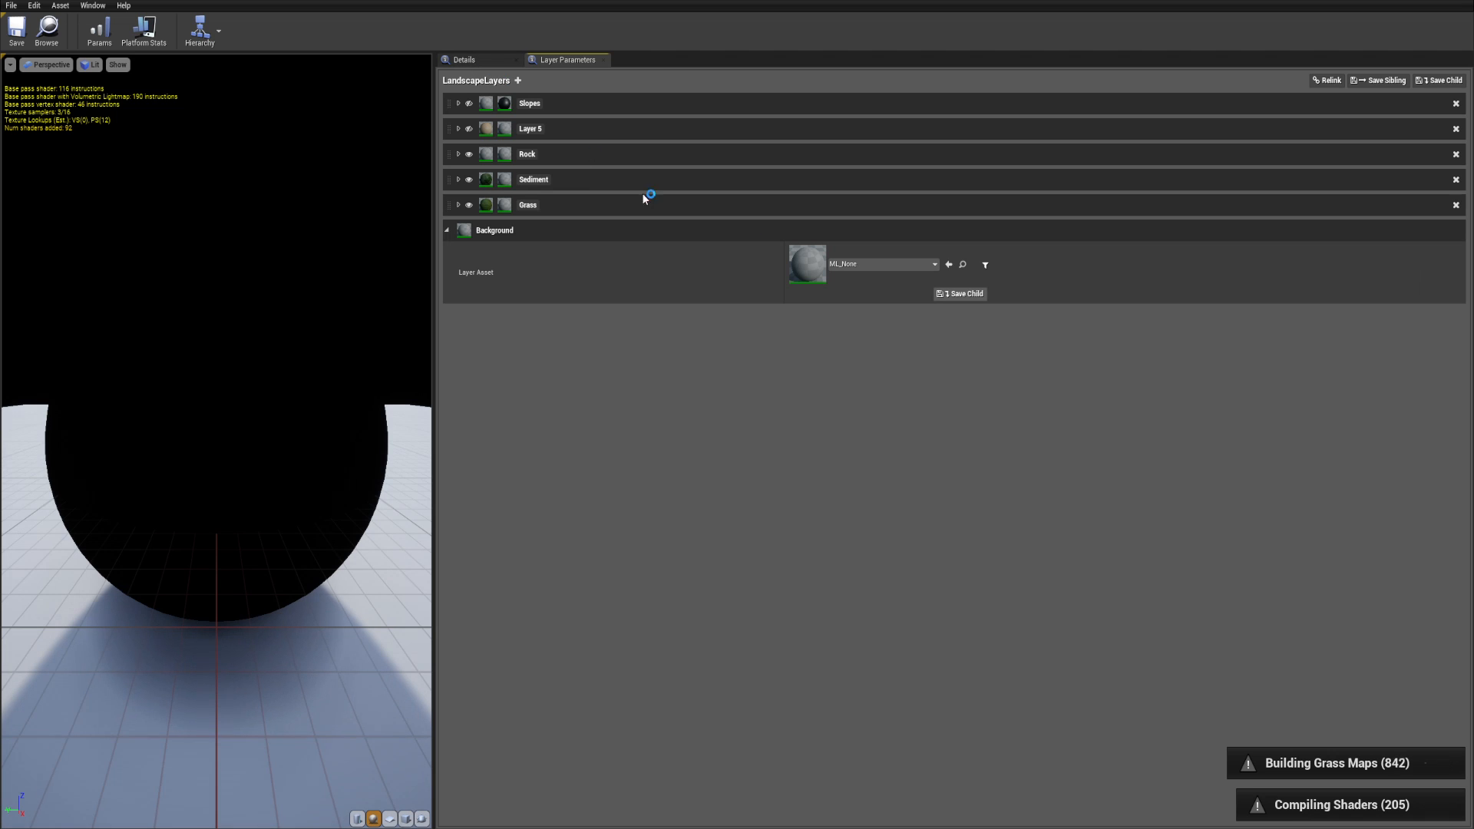
click(458, 206)
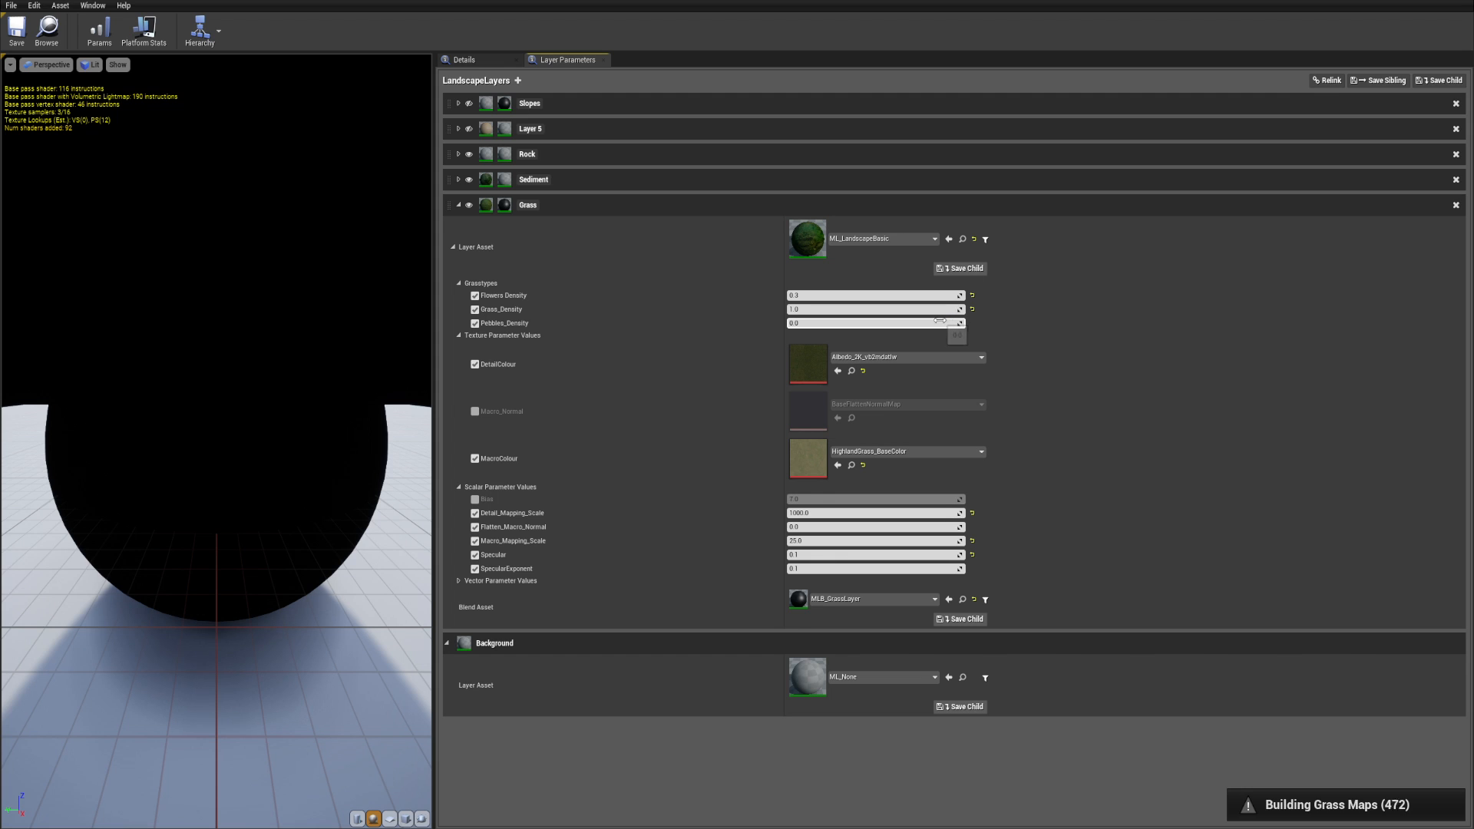
double_click(808, 239)
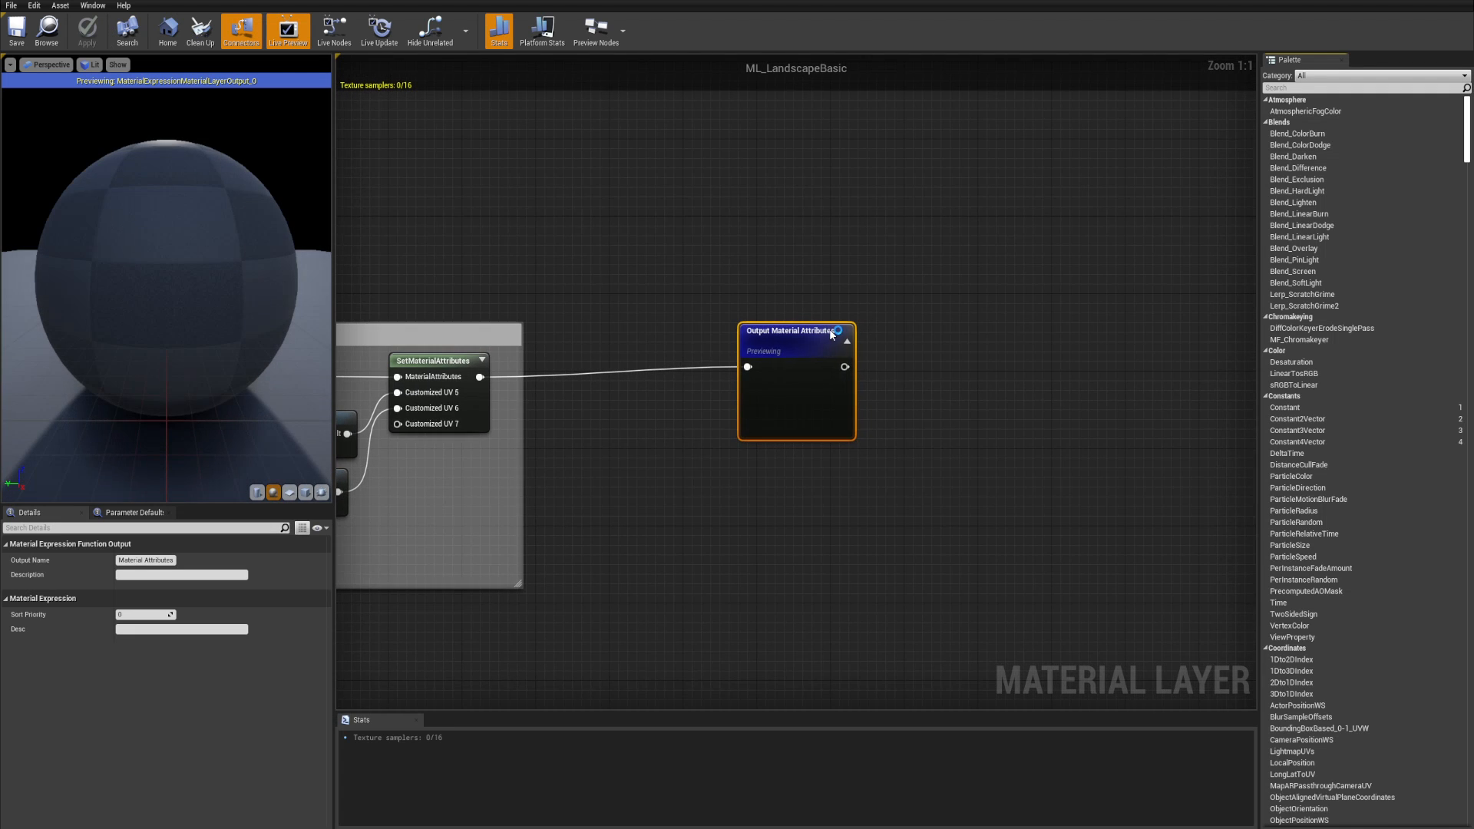
- Move the Setup Grass Densities comment group below the main material attributes connection
scroll(721, 379, up, 2)
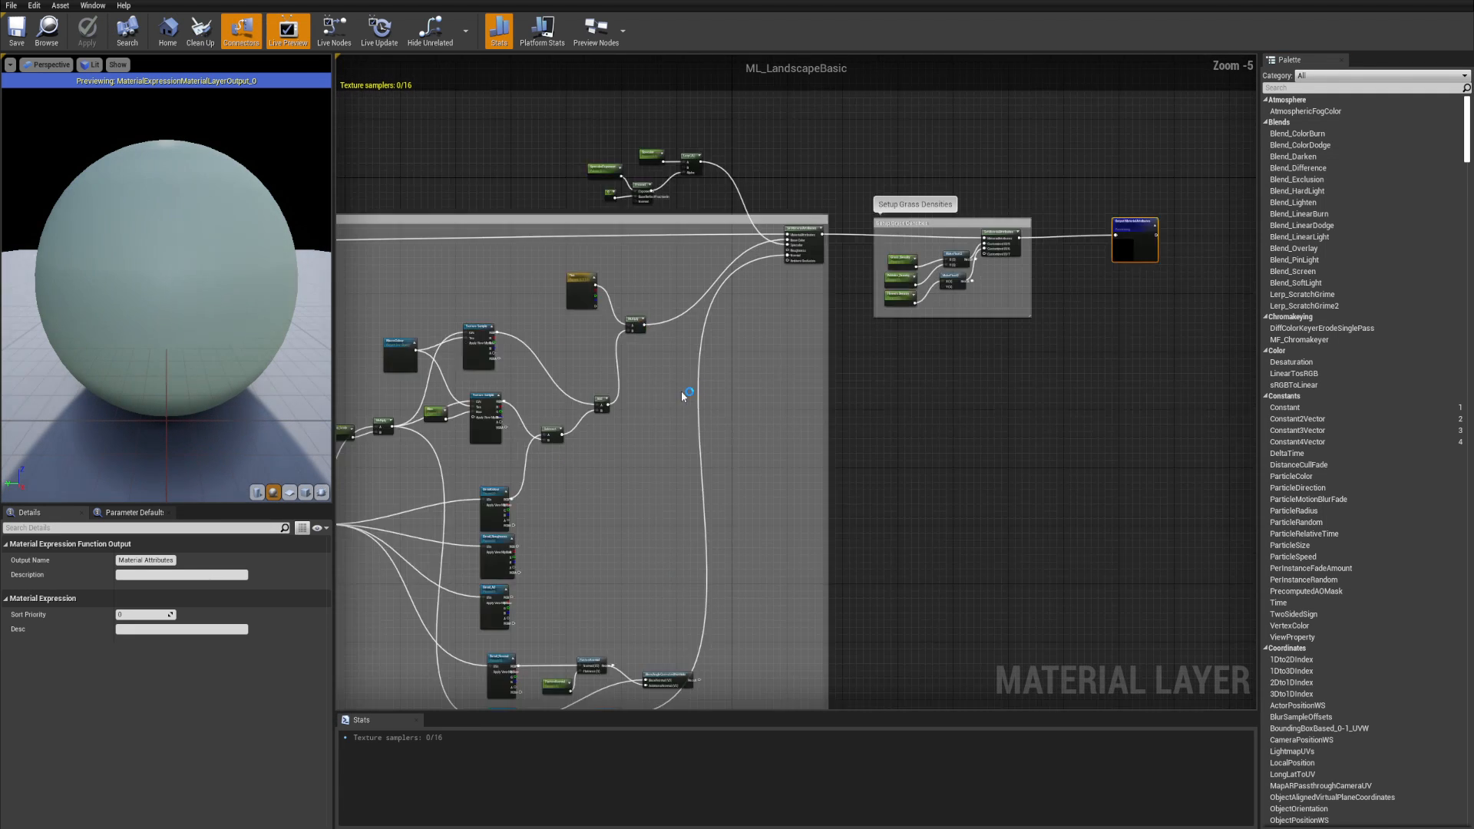
right_drag(657, 394, 1041, 399)
scroll(1041, 399, down, 3)
right_drag(1041, 399, 905, 356)
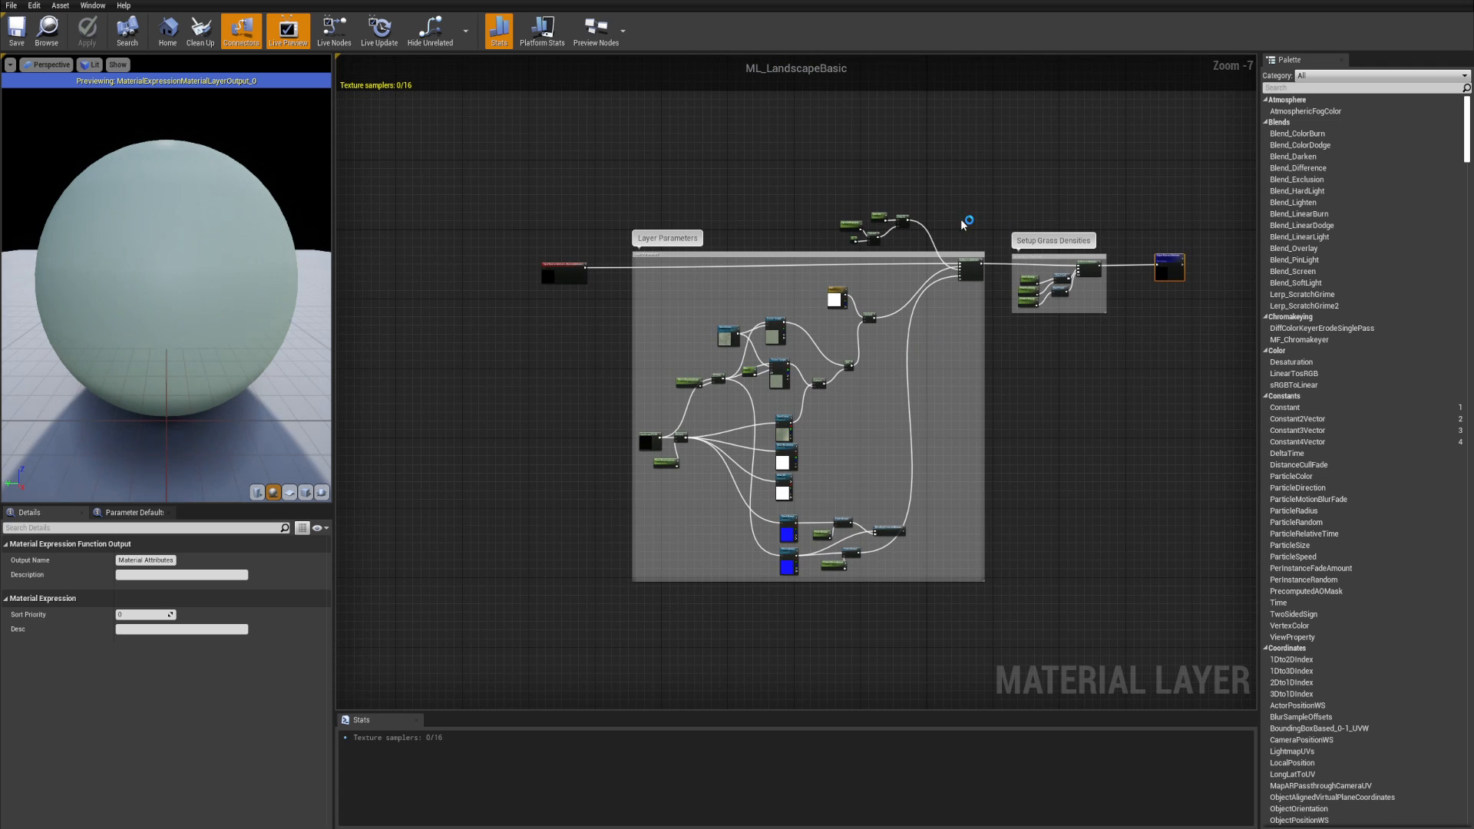
scroll(917, 217, up, 2)
right_drag(996, 270, 832, 273)
scroll(1010, 278, up, 3)
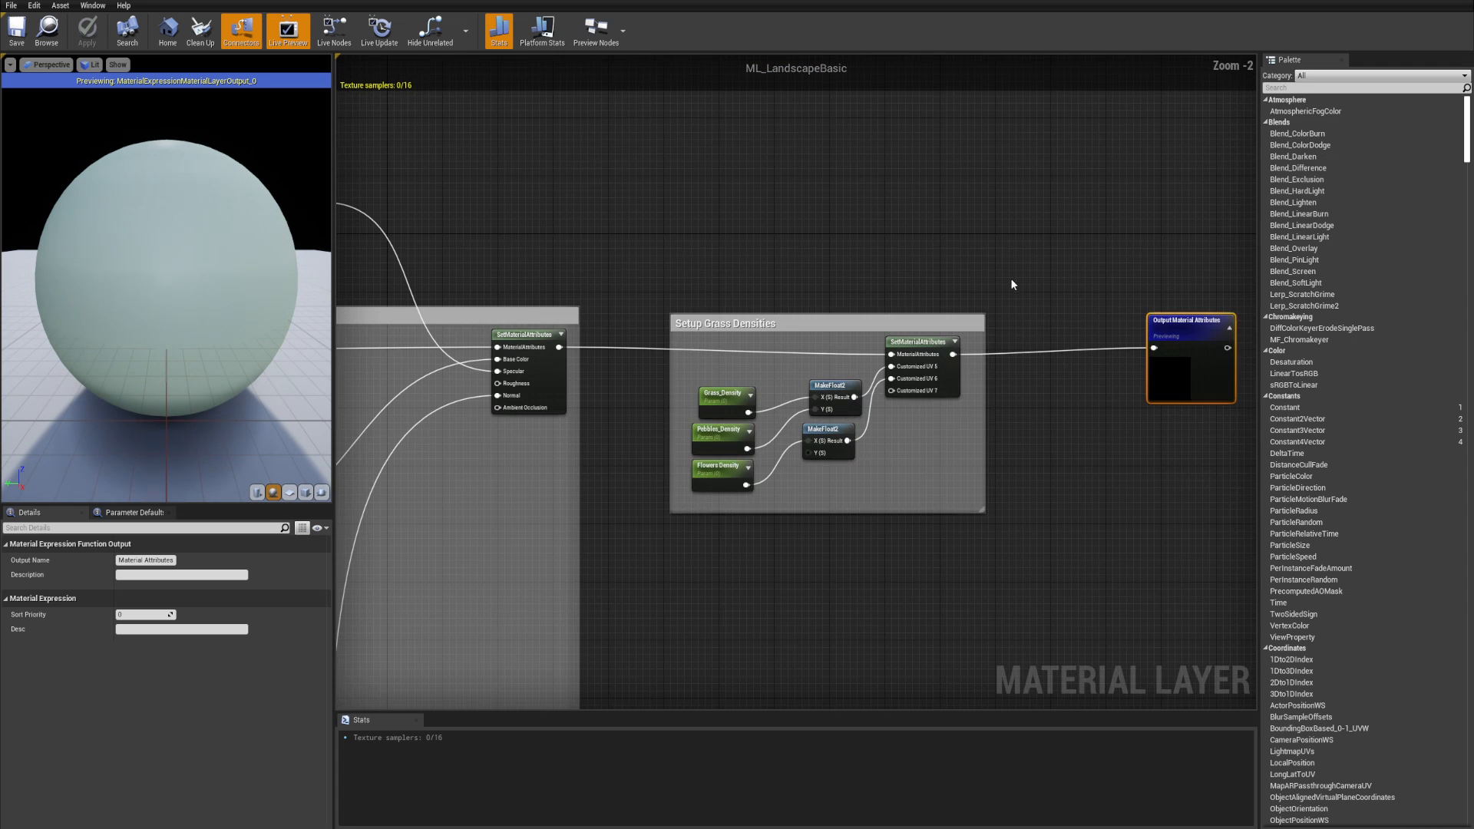
click(982, 344)
drag(948, 349, 957, 486)
- Connect the Layer Parameters group's SetMaterialAttributes output directly to Output Material Attributes, bypassing the grass densities
click(593, 354)
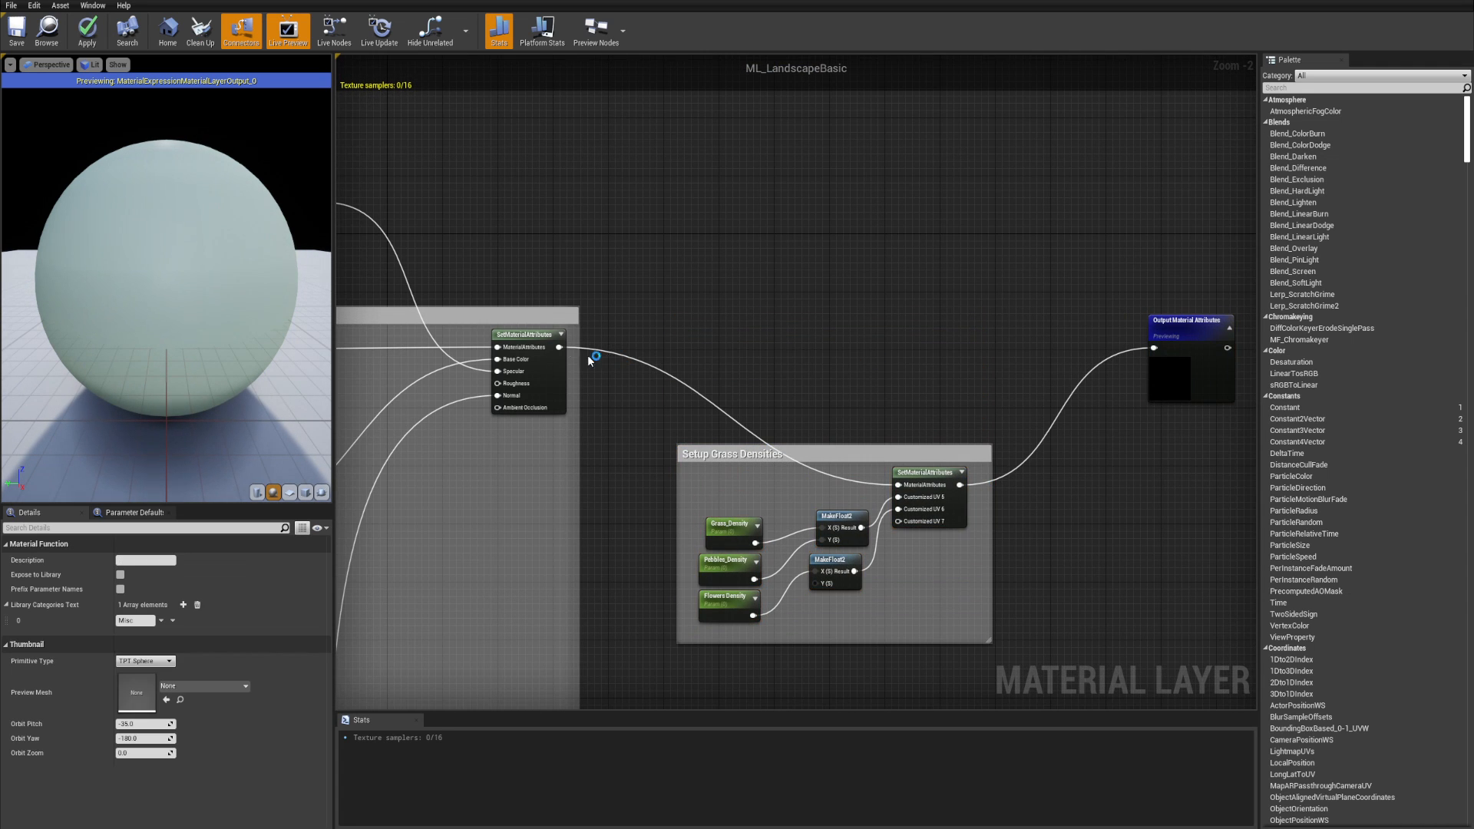
drag(558, 347, 1154, 348)
right_drag(953, 342, 975, 367)
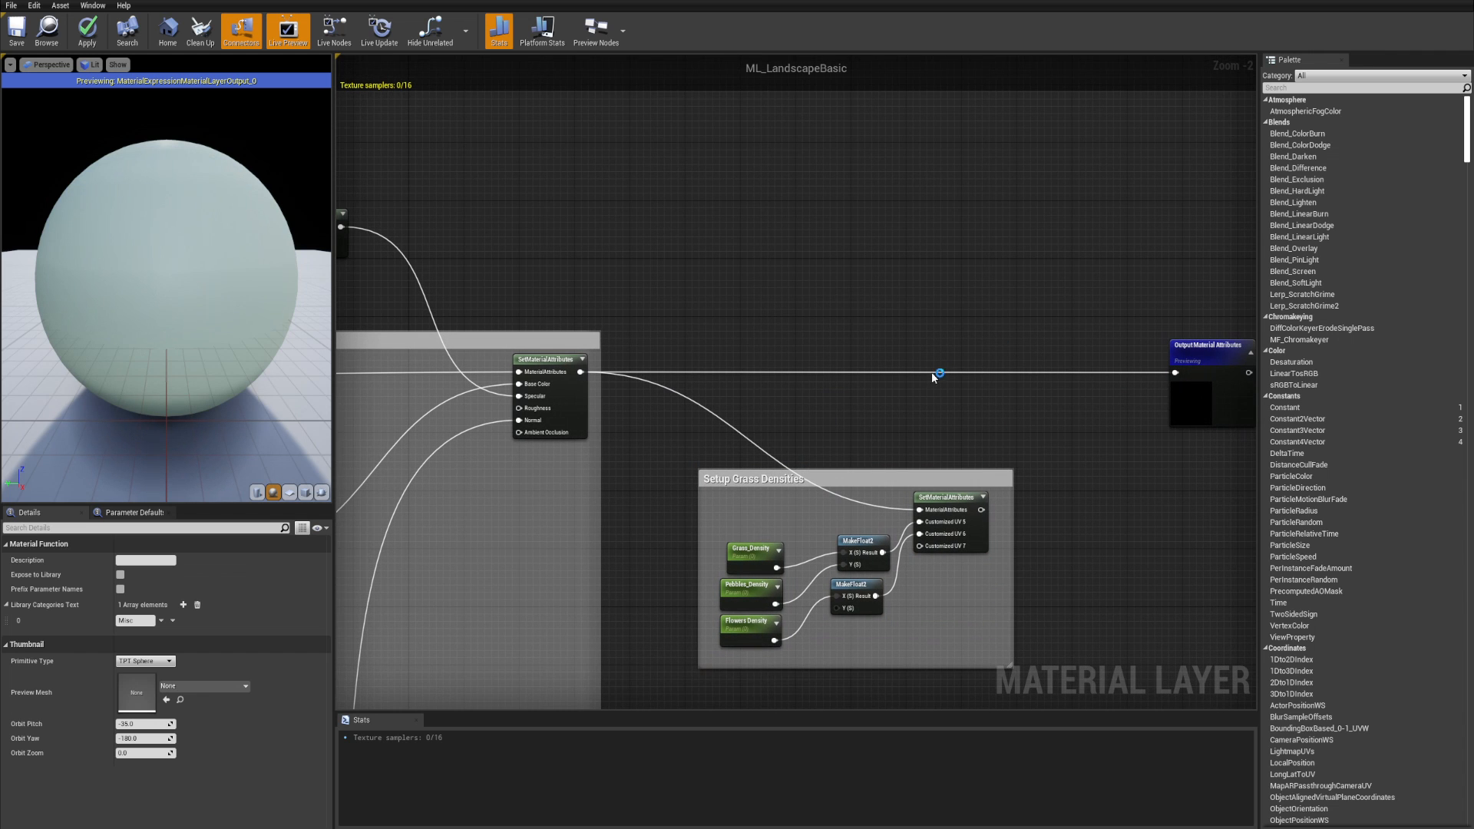
- Examine the DetailColour and MacroColour texture parameters and the Texture Sample fed by MacroColour
scroll(952, 360, down, 3)
scroll(844, 393, up, 3)
right_drag(873, 394, 775, 291)
click(706, 542)
right_drag(572, 301, 658, 384)
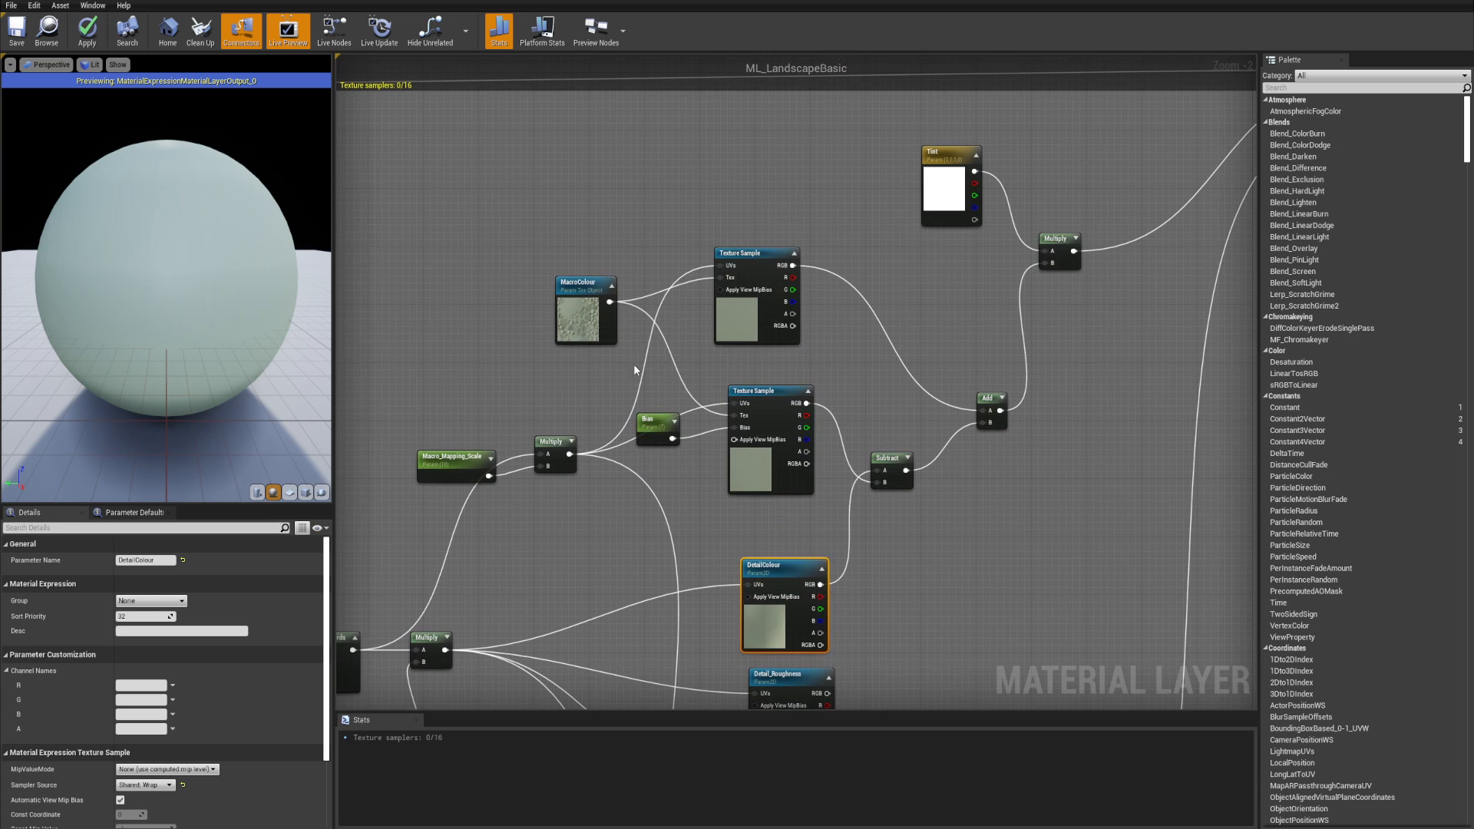
drag(571, 297, 570, 304)
right_drag(869, 336, 712, 361)
drag(493, 408, 493, 357)
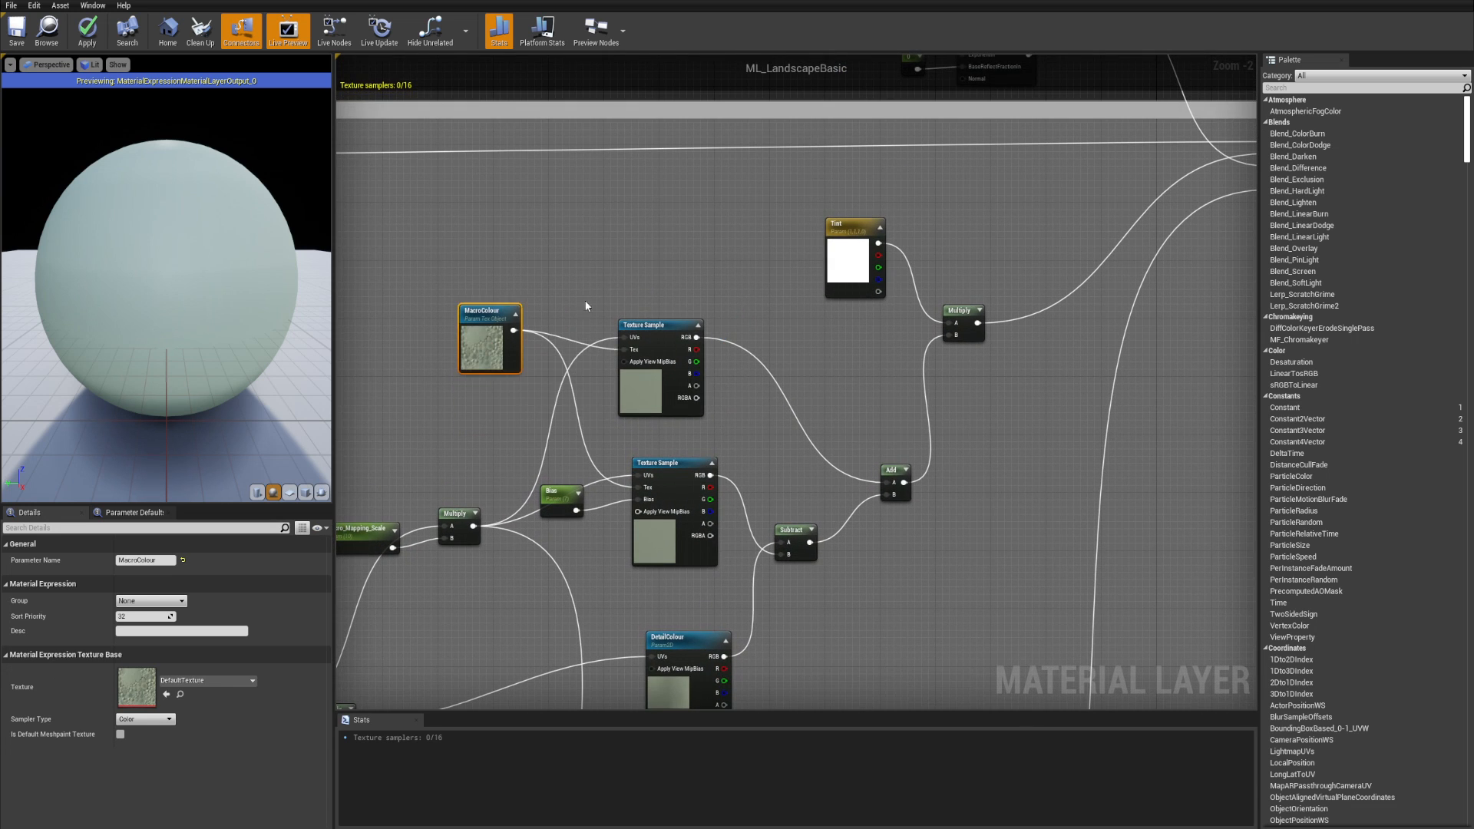
click(672, 387)
drag(672, 387, 637, 364)
drag(693, 264, 479, 376)
right_drag(599, 370, 663, 368)
scroll(665, 368, up, 2)
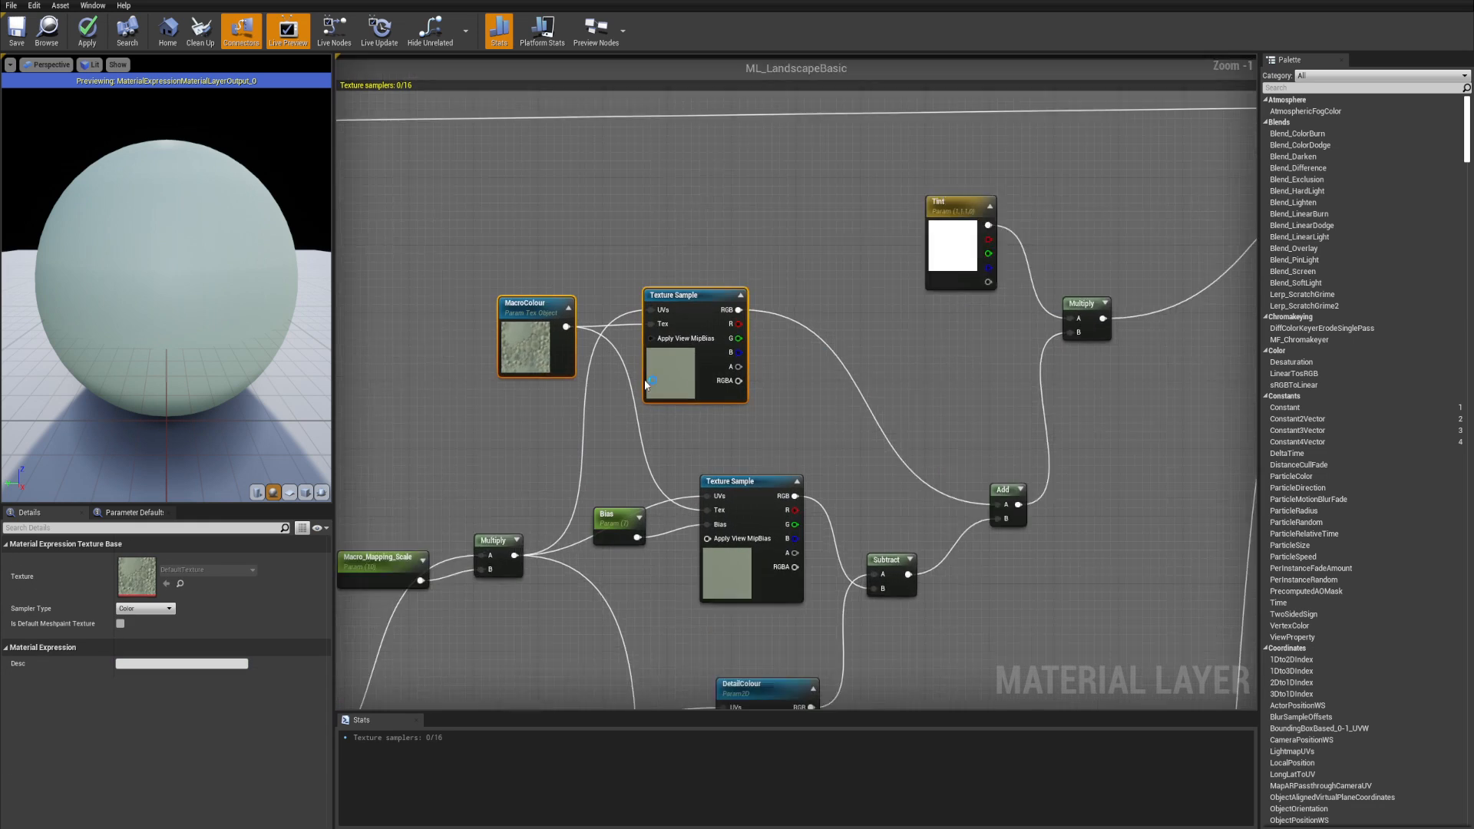
- Examine the mip-biased Texture Sample, its Bias parameter and the Subtract and Add nodes it feeds
click(715, 462)
right_drag(718, 465, 702, 340)
click(746, 472)
drag(745, 473, 736, 483)
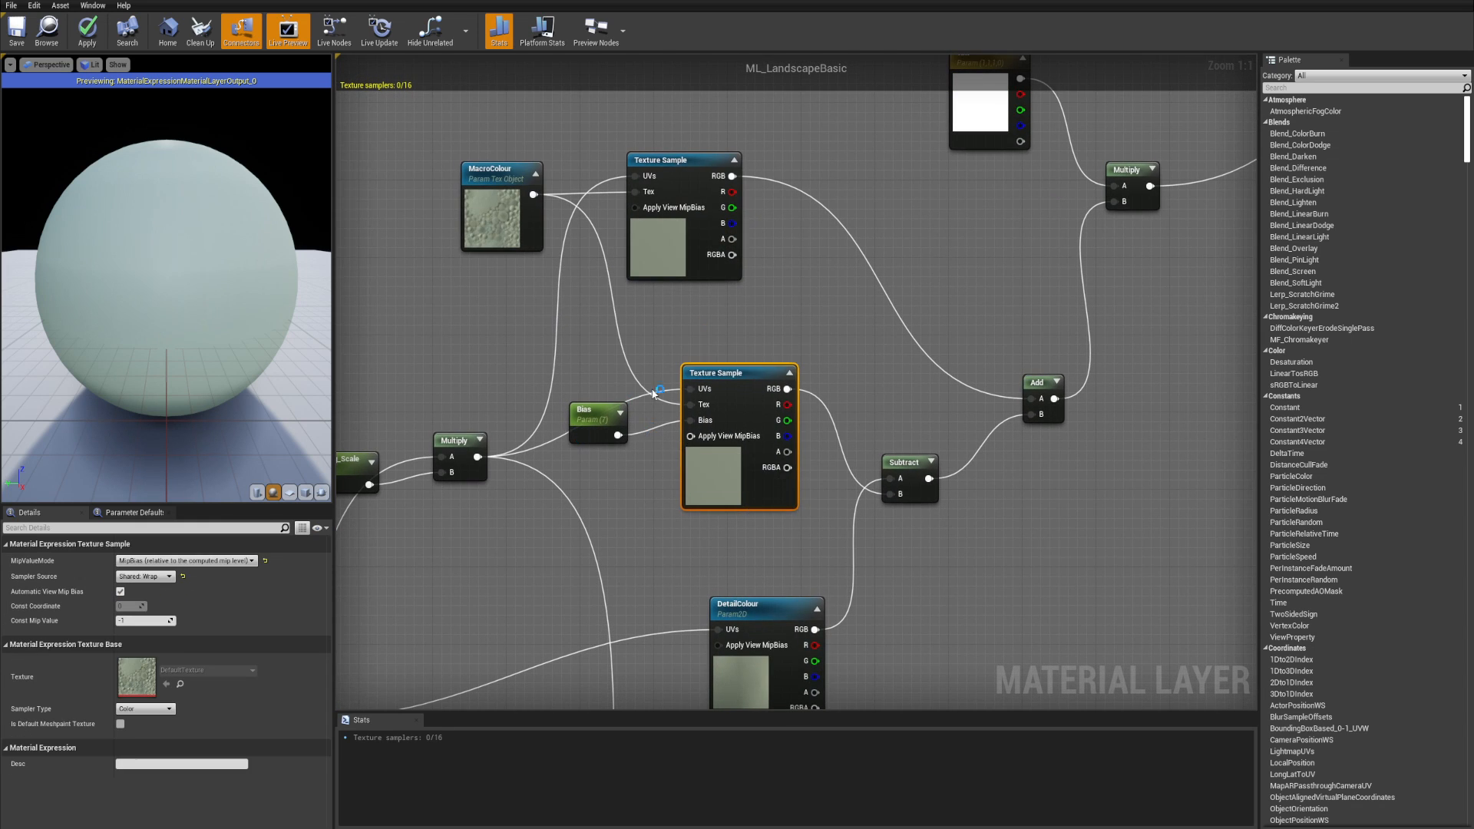
right_drag(788, 304, 710, 428)
scroll(711, 428, down, 1)
scroll(756, 368, down, 3)
right_drag(698, 328, 595, 406)
scroll(595, 405, up, 2)
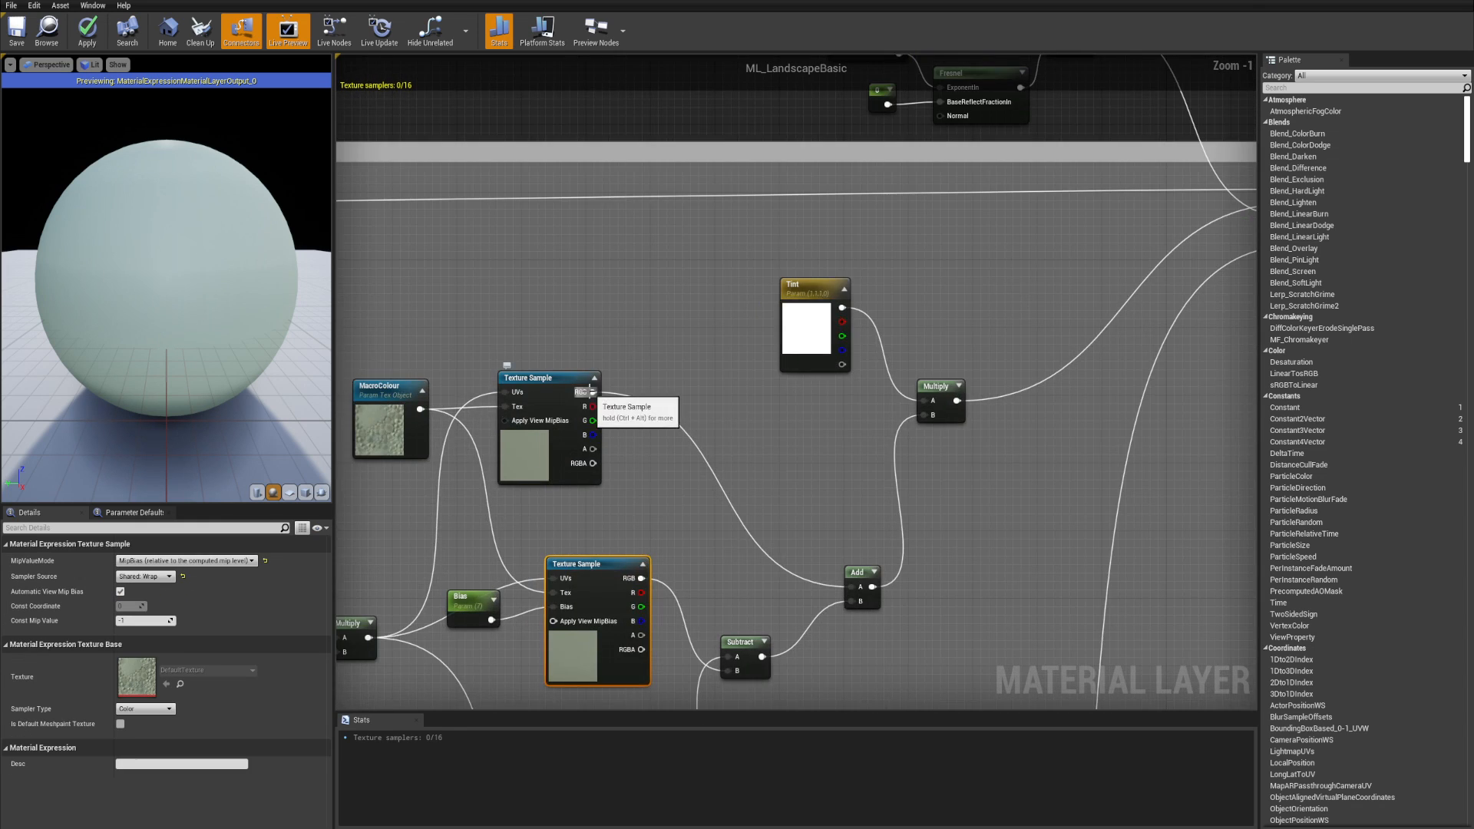
- Connect the upper MacroColour Texture Sample's RGB output directly to the B input of the Tint Multiply node
scroll(595, 405, down, 1)
drag(590, 393, 871, 401)
scroll(819, 427, up, 3)
scroll(915, 447, down, 3)
right_drag(915, 447, 853, 445)
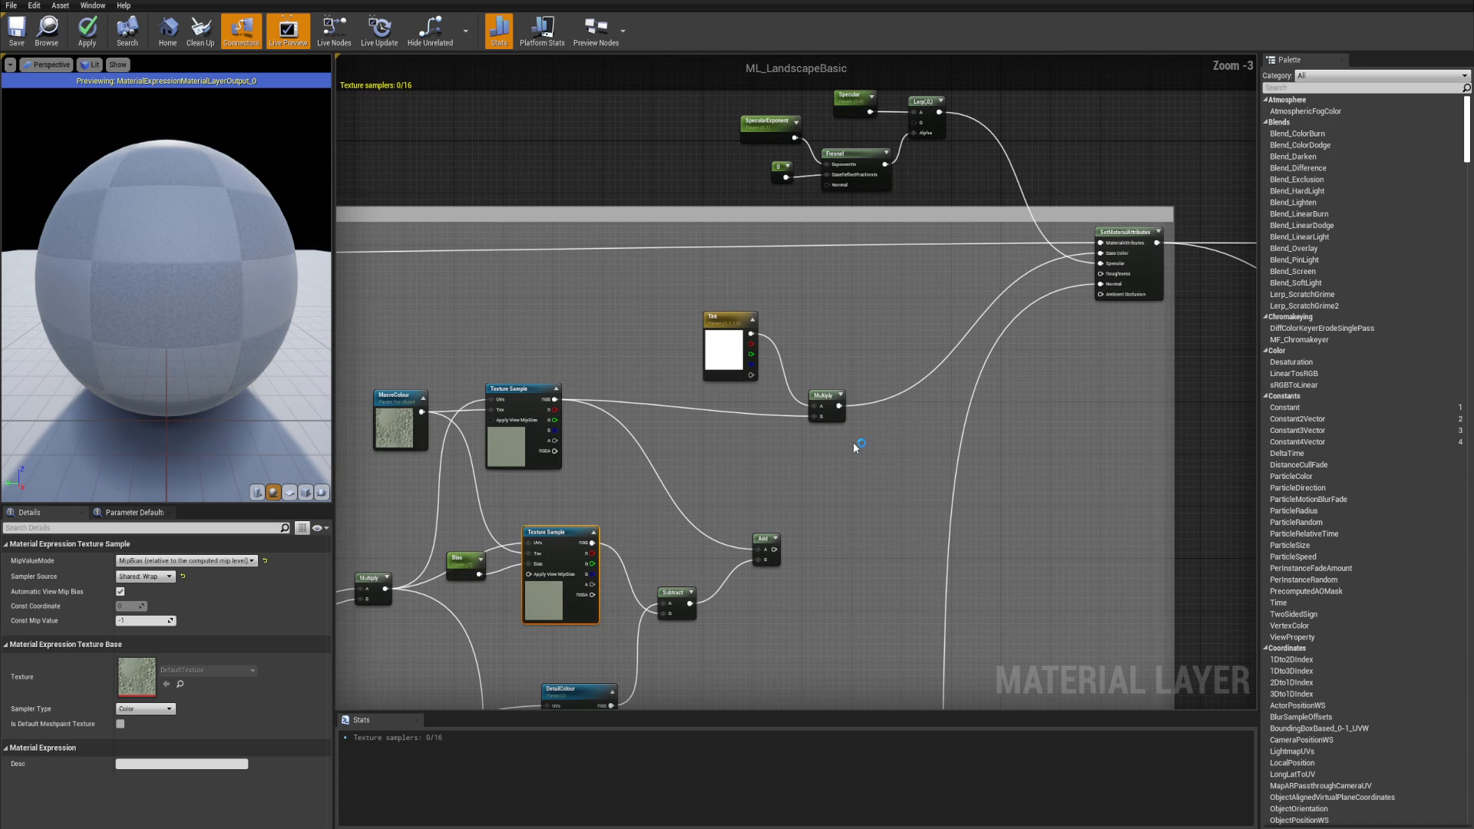
- Trace the simplified colour path from MacroColour through the Tint multiply to the SetMaterialAttributes node
drag(857, 446, 637, 331)
right_drag(631, 332, 899, 314)
click(761, 324)
scroll(677, 422, up, 3)
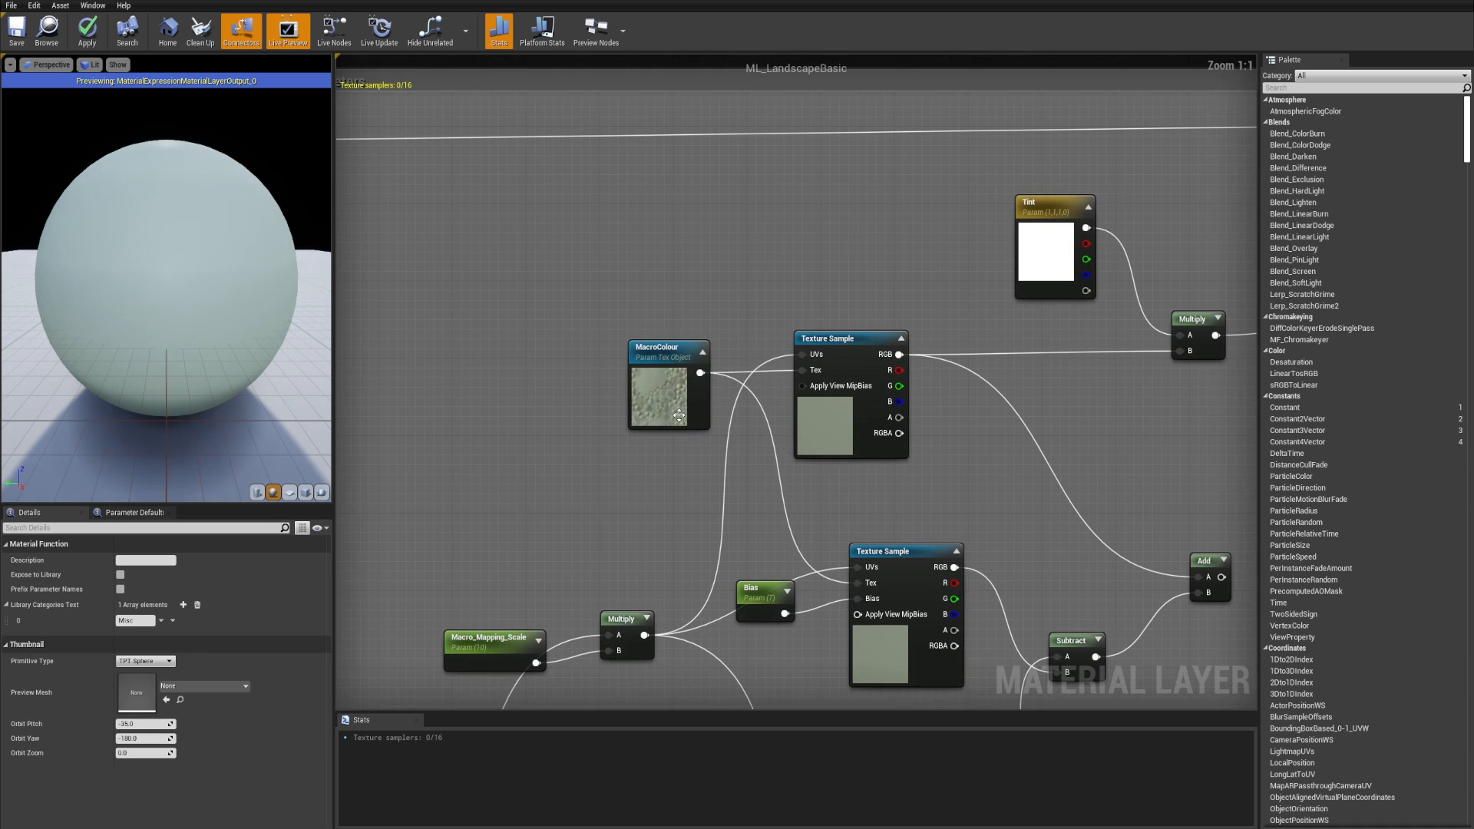
drag(676, 393, 665, 398)
right_drag(863, 284, 676, 303)
right_drag(999, 370, 767, 441)
click(655, 362)
scroll(933, 330, down, 2)
right_drag(943, 334, 647, 412)
scroll(999, 307, up, 2)
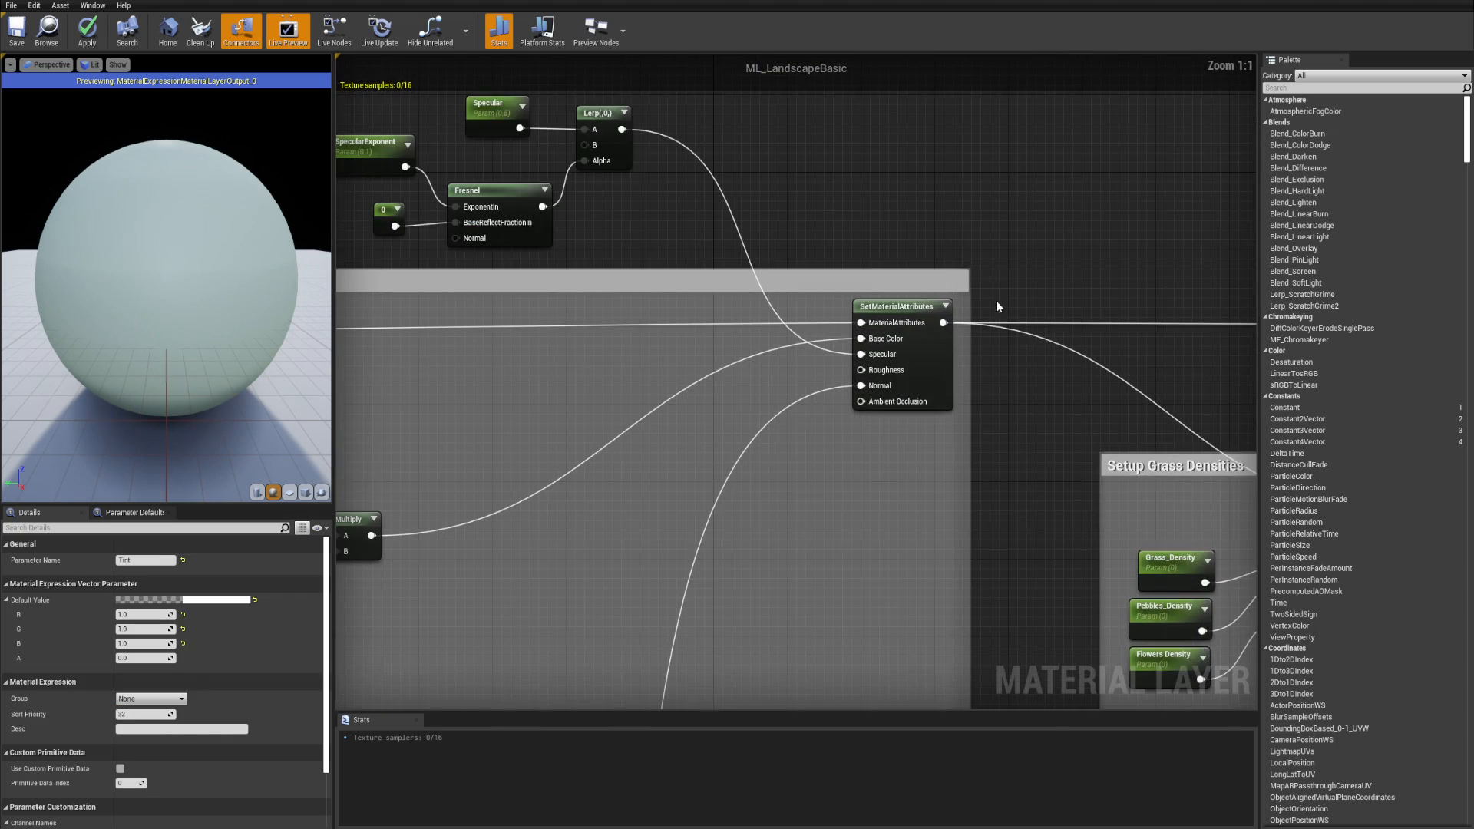
- Feed the SetMaterialAttributes Normal input from the Macro_Normal FlattenNormal result instead of BlendAngleCorrectedNormals
scroll(832, 537, down, 4)
right_drag(832, 538, 888, 352)
click(890, 342)
right_drag(901, 268, 881, 315)
scroll(874, 372, down, 2)
right_drag(874, 373, 947, 162)
scroll(819, 454, up, 3)
scroll(819, 453, up, 2)
right_drag(821, 385, 803, 429)
drag(688, 476, 696, 476)
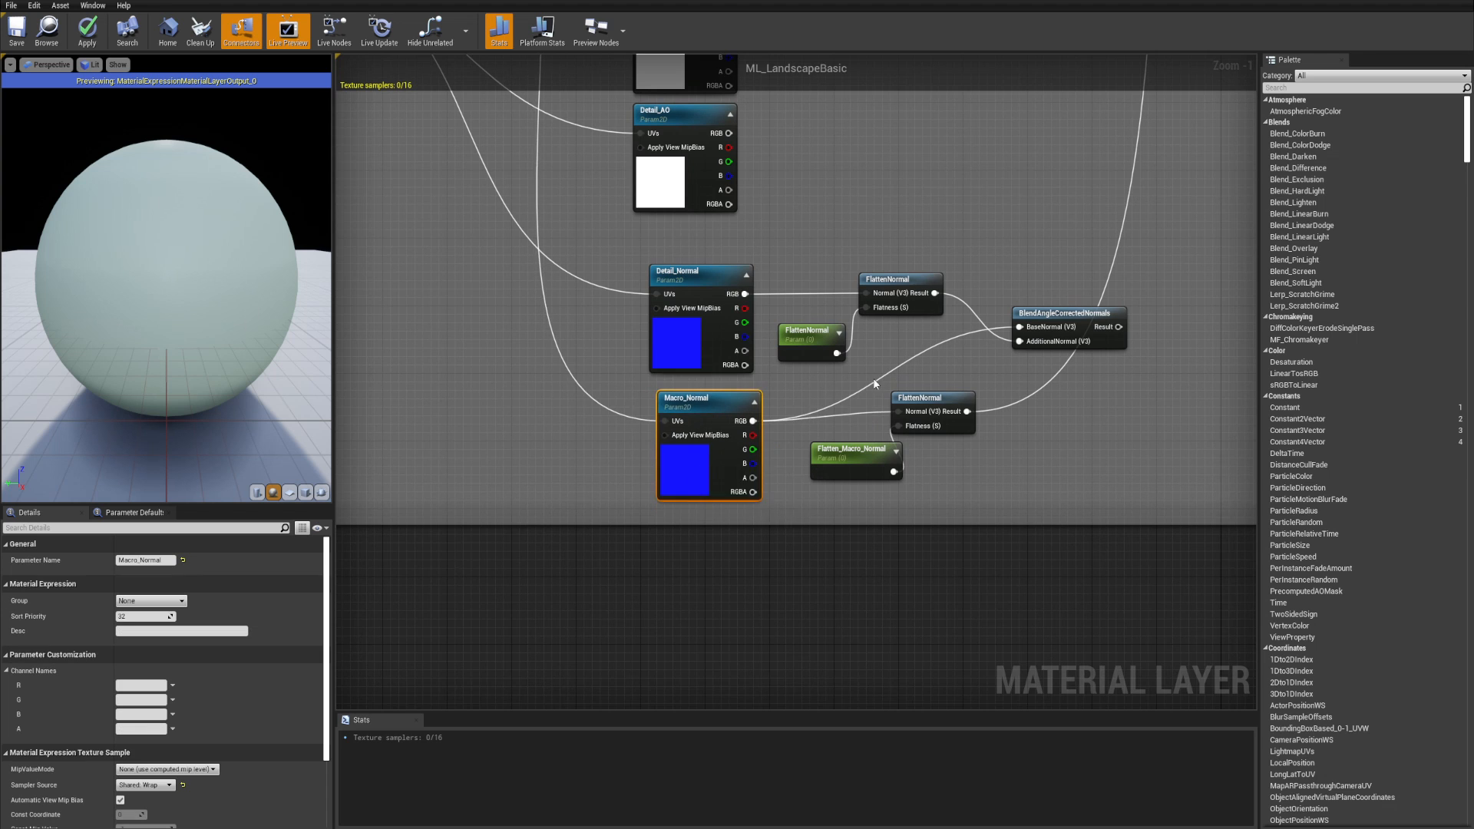
- Move the Detail_Normal, its FlattenNormal nodes and BlendAngleCorrectedNormals together away from the macro normal nodes
right_drag(875, 384, 817, 440)
drag(1094, 292, 670, 414)
scroll(1198, 460, down, 1)
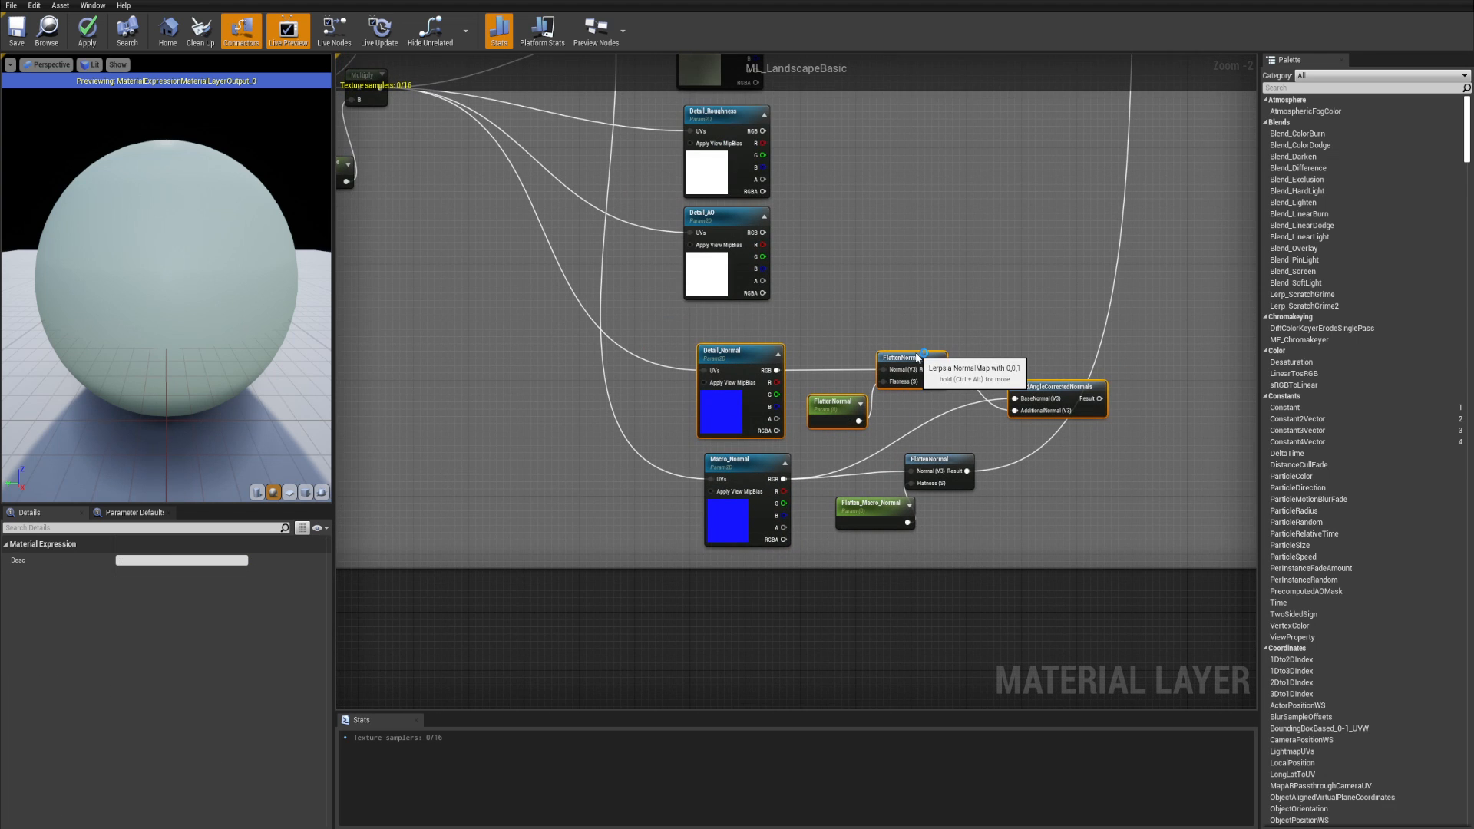
drag(916, 359, 737, 335)
- Review the macro normal, macro colour and final output connections across the whole layer graph
scroll(818, 301, down, 2)
right_drag(818, 301, 787, 358)
click(757, 501)
scroll(767, 504, up, 4)
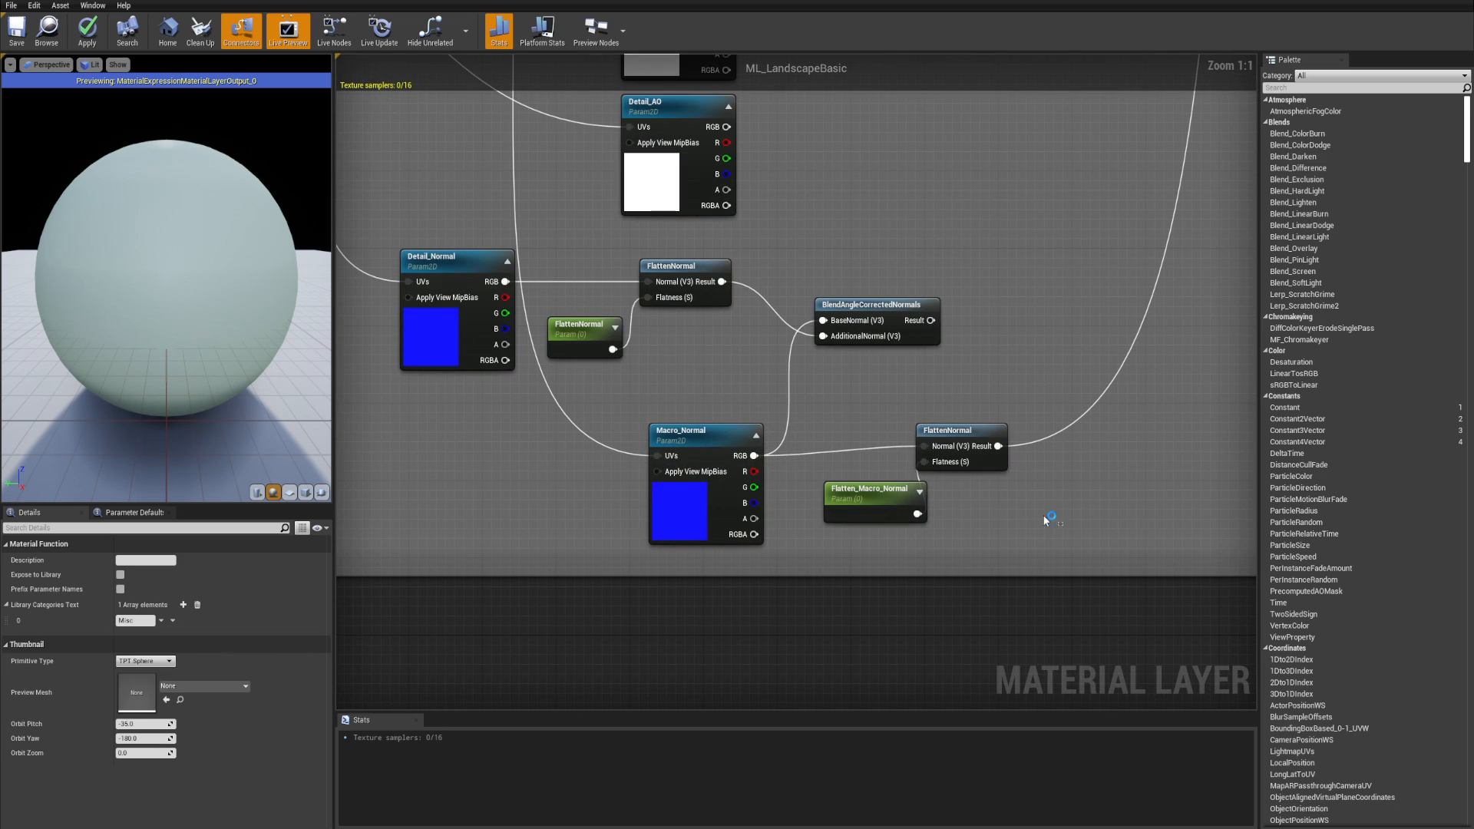
drag(1046, 515, 729, 453)
scroll(931, 371, down, 5)
right_drag(932, 372, 871, 647)
scroll(814, 302, up, 5)
right_drag(794, 302, 914, 426)
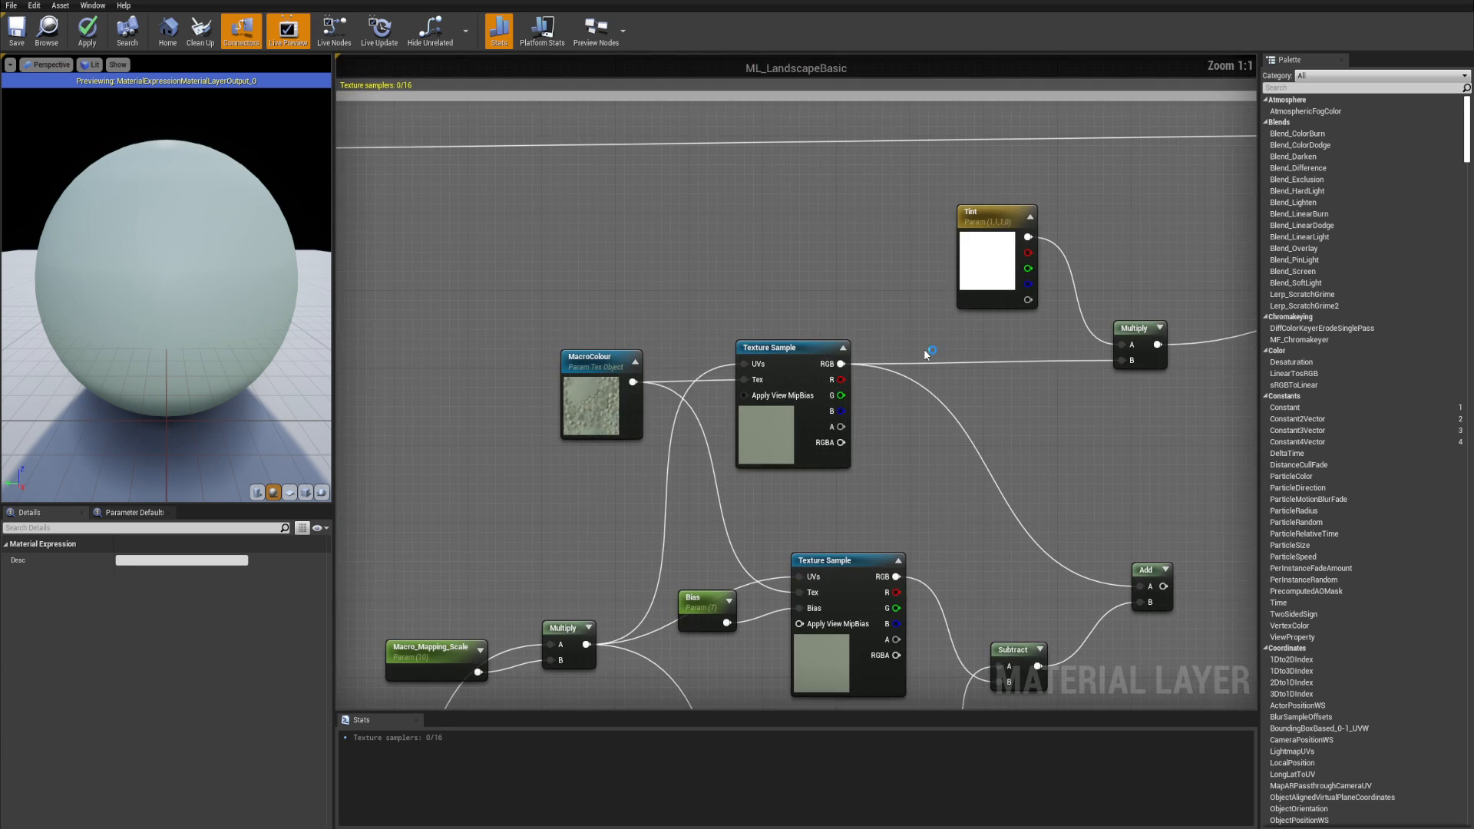
scroll(928, 353, down, 5)
click(918, 362)
right_drag(1135, 388, 862, 374)
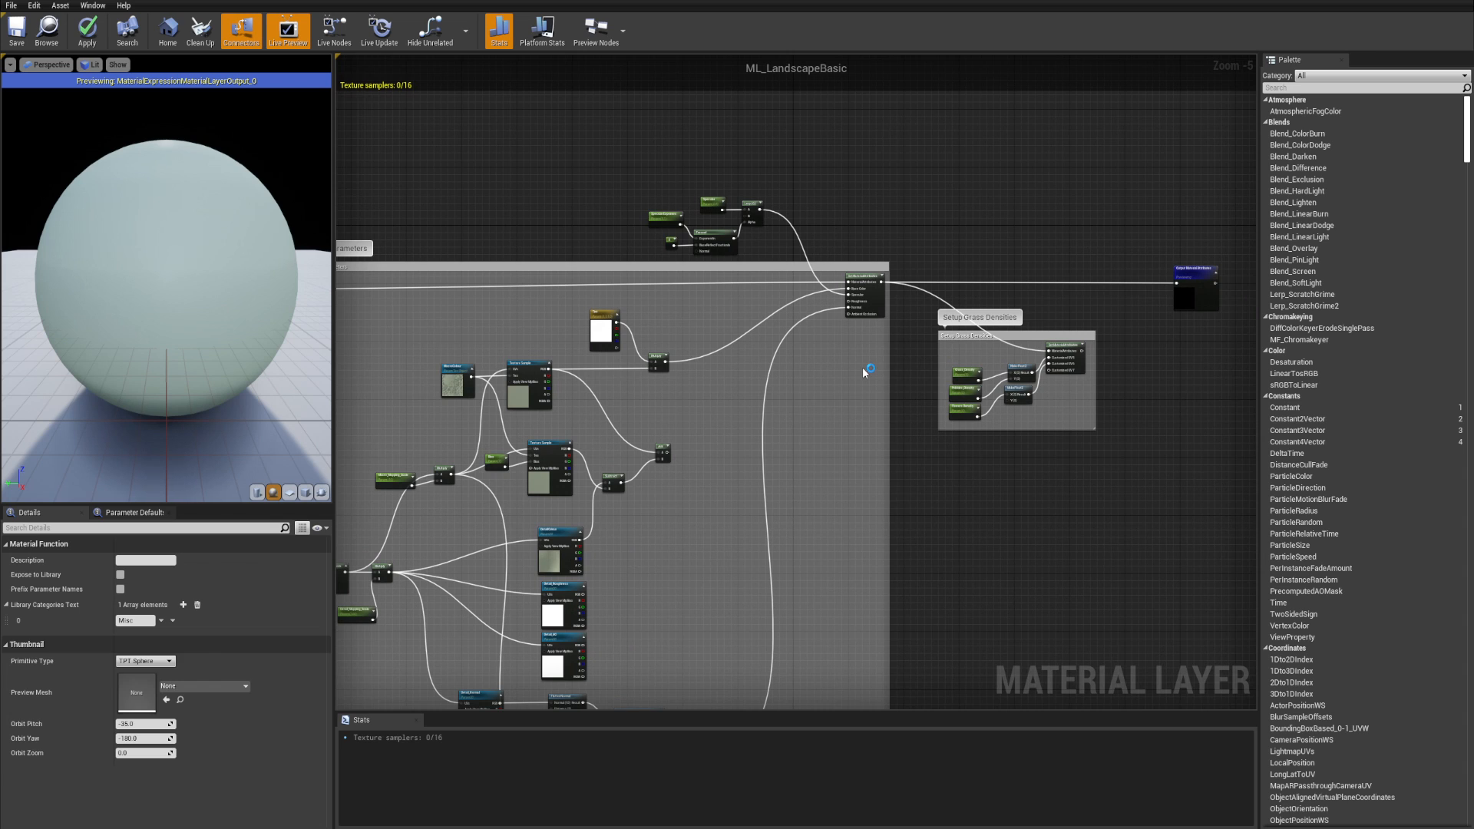
- Apply the changes to ML_LandscapeBasic and minimise the material editor to return to the level
click(88, 31)
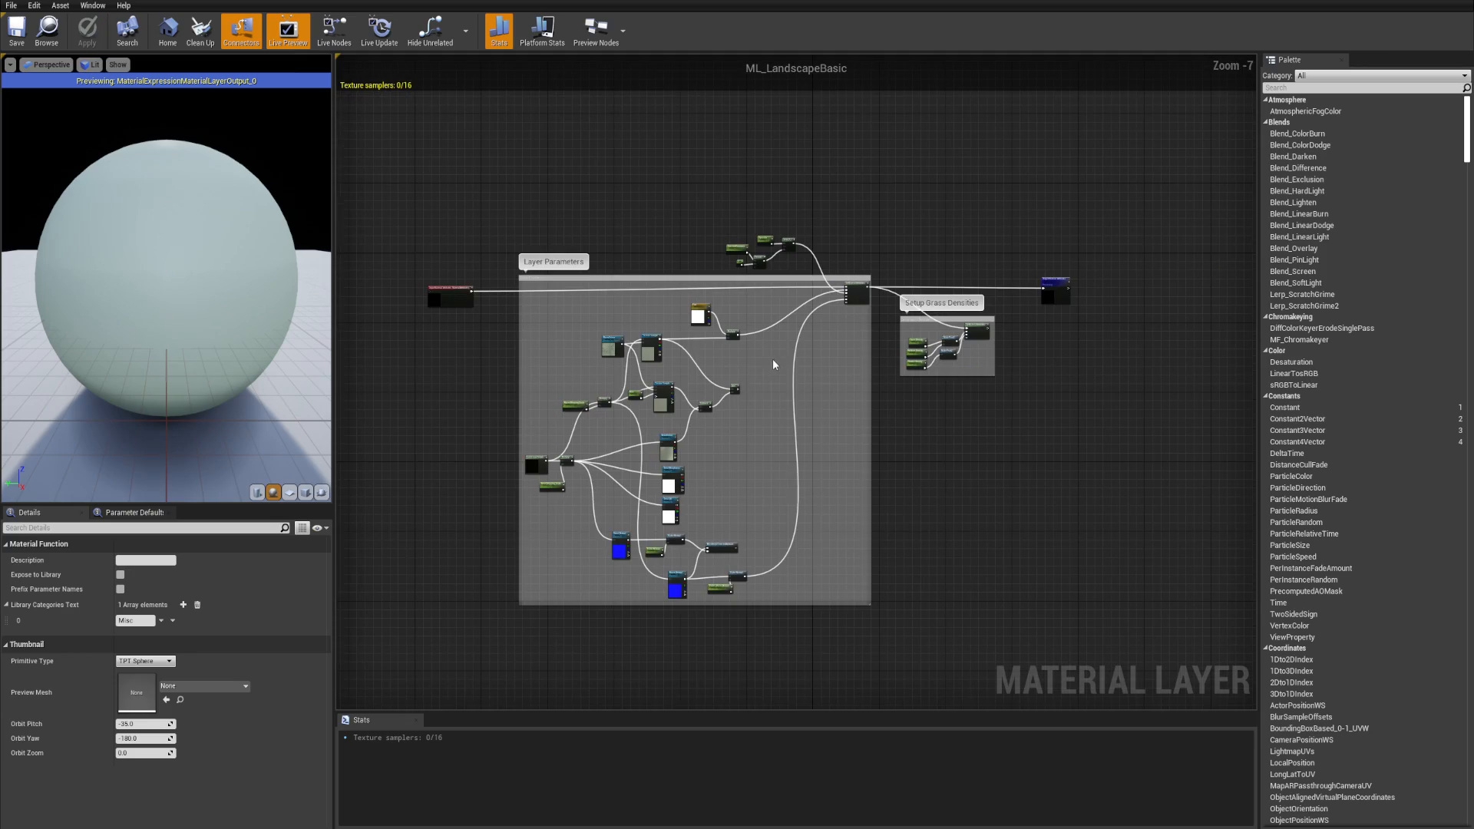
scroll(773, 358, down, 2)
drag(338, 0, 678, 322)
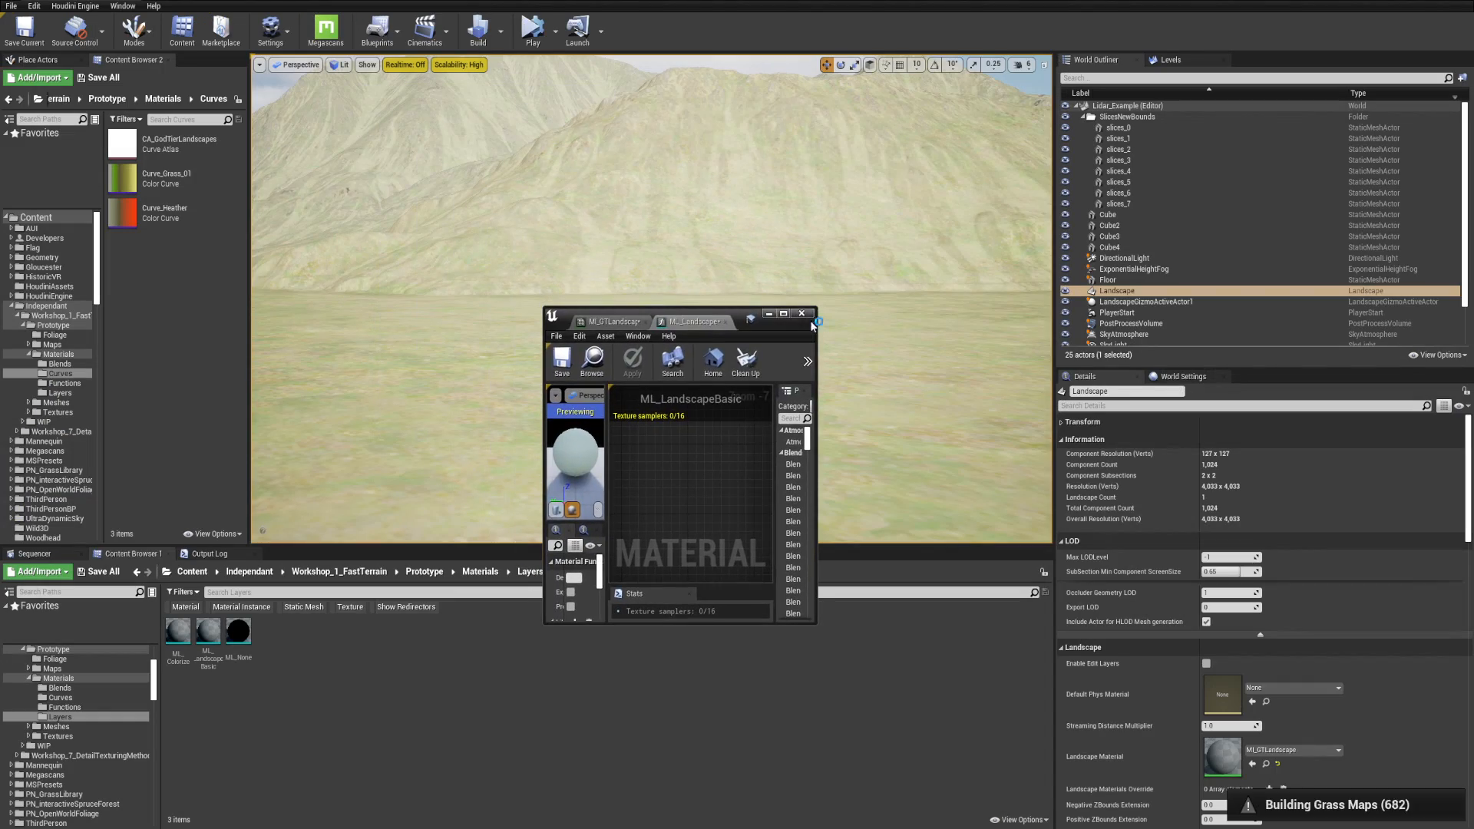
click(771, 316)
- Inspect the macro-only landscape texturing across the valley floor, slopes and distant mountains
key(F11)
right_drag(808, 300, 816, 381)
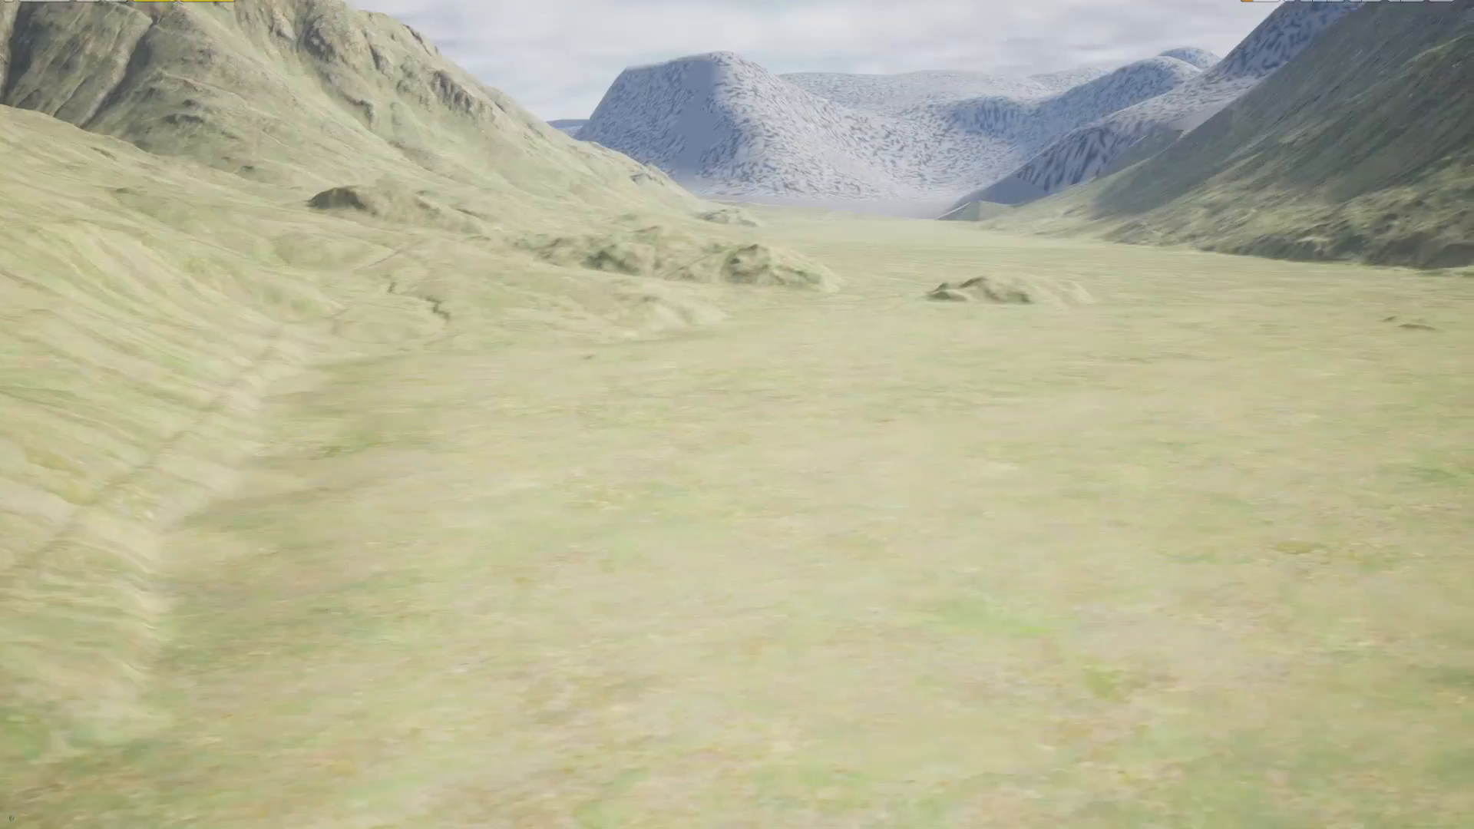
key(w)
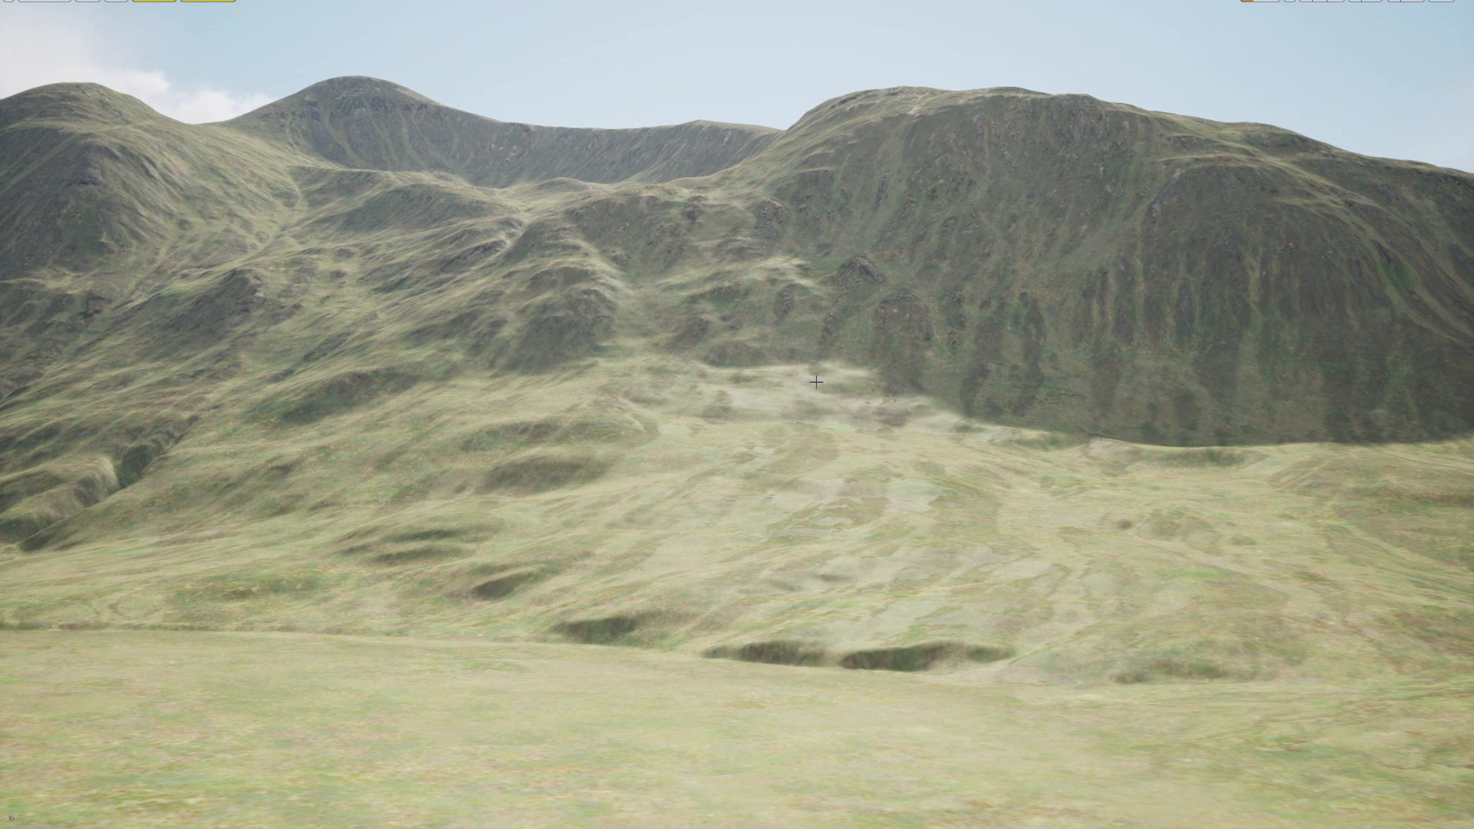
right_drag(812, 381, 791, 430)
key(s)
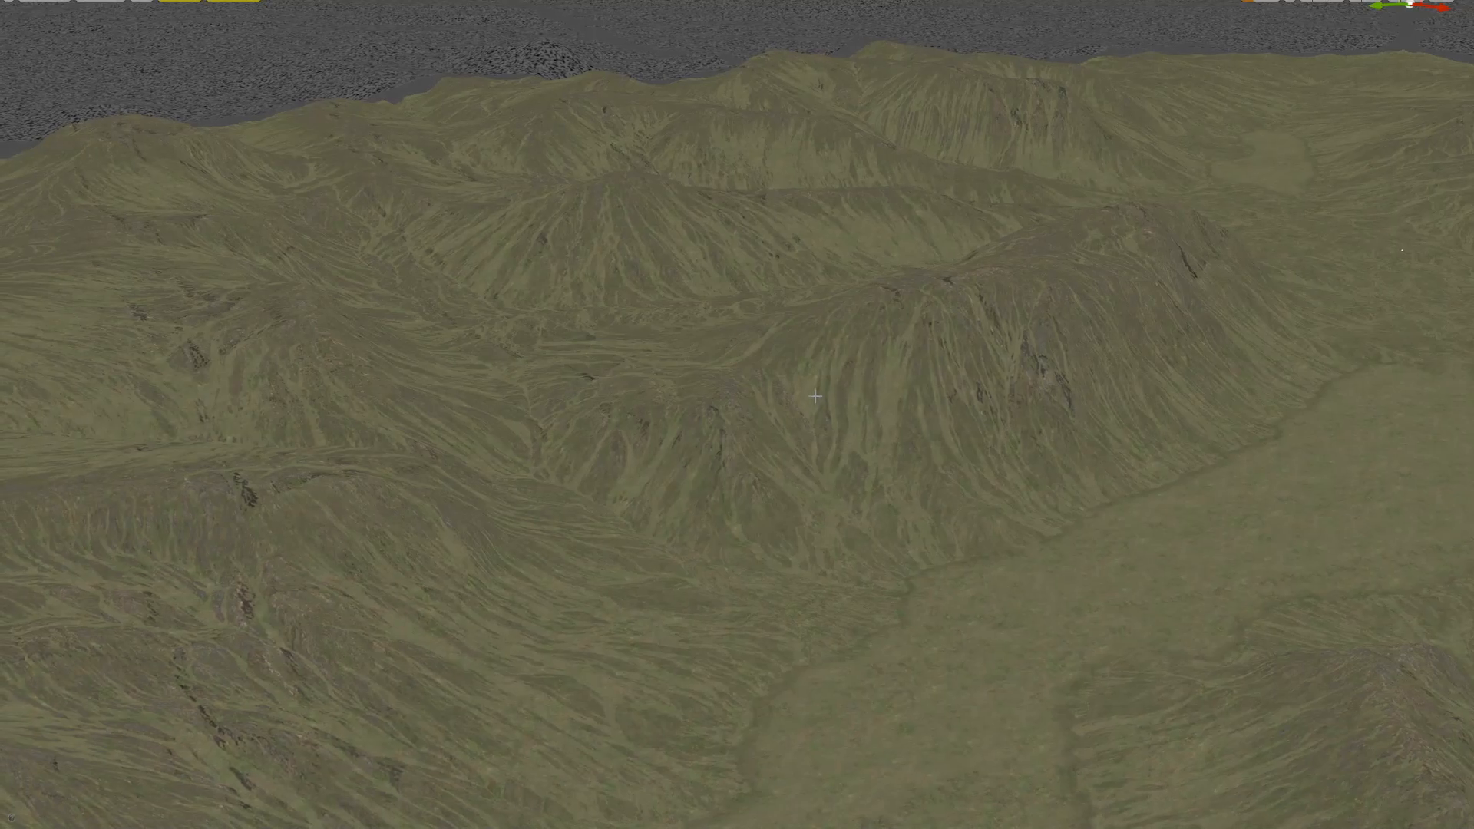
key(w)
right_drag(848, 410, 829, 434)
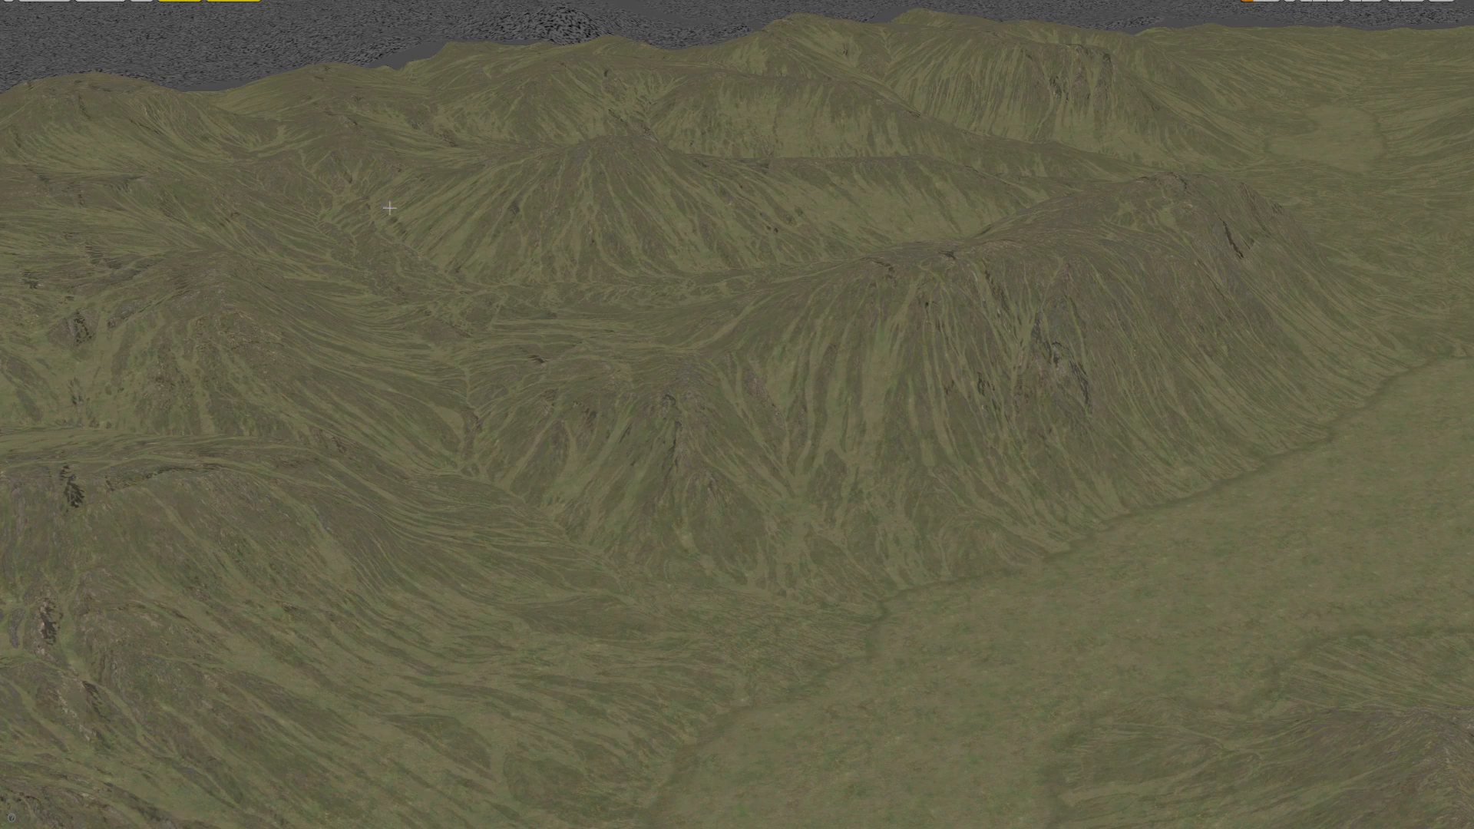
- Inspect the macro texturing up close on the hillsides beside the valley floor
right_drag(389, 207, 304, 242)
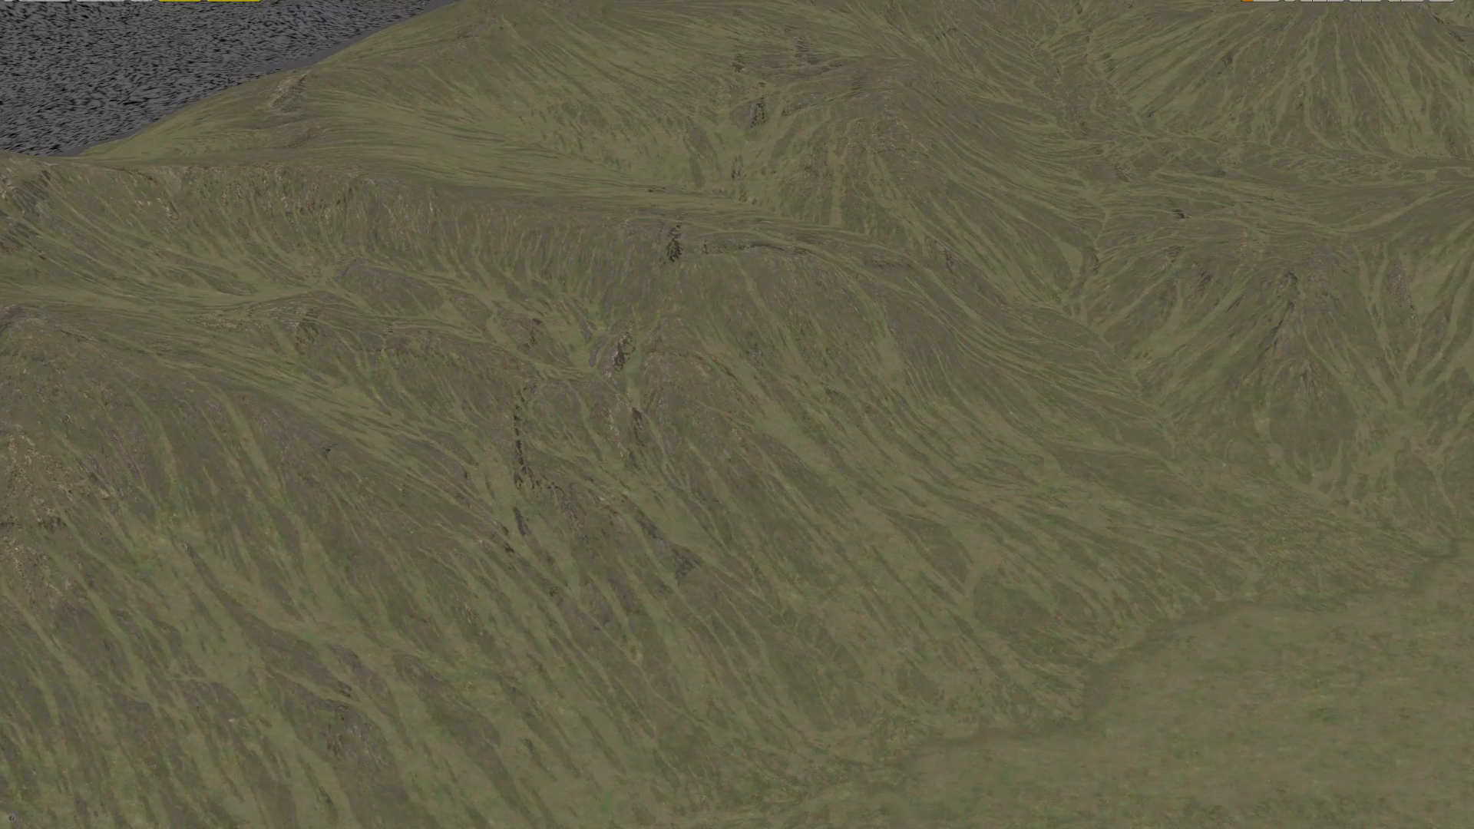
key(d)
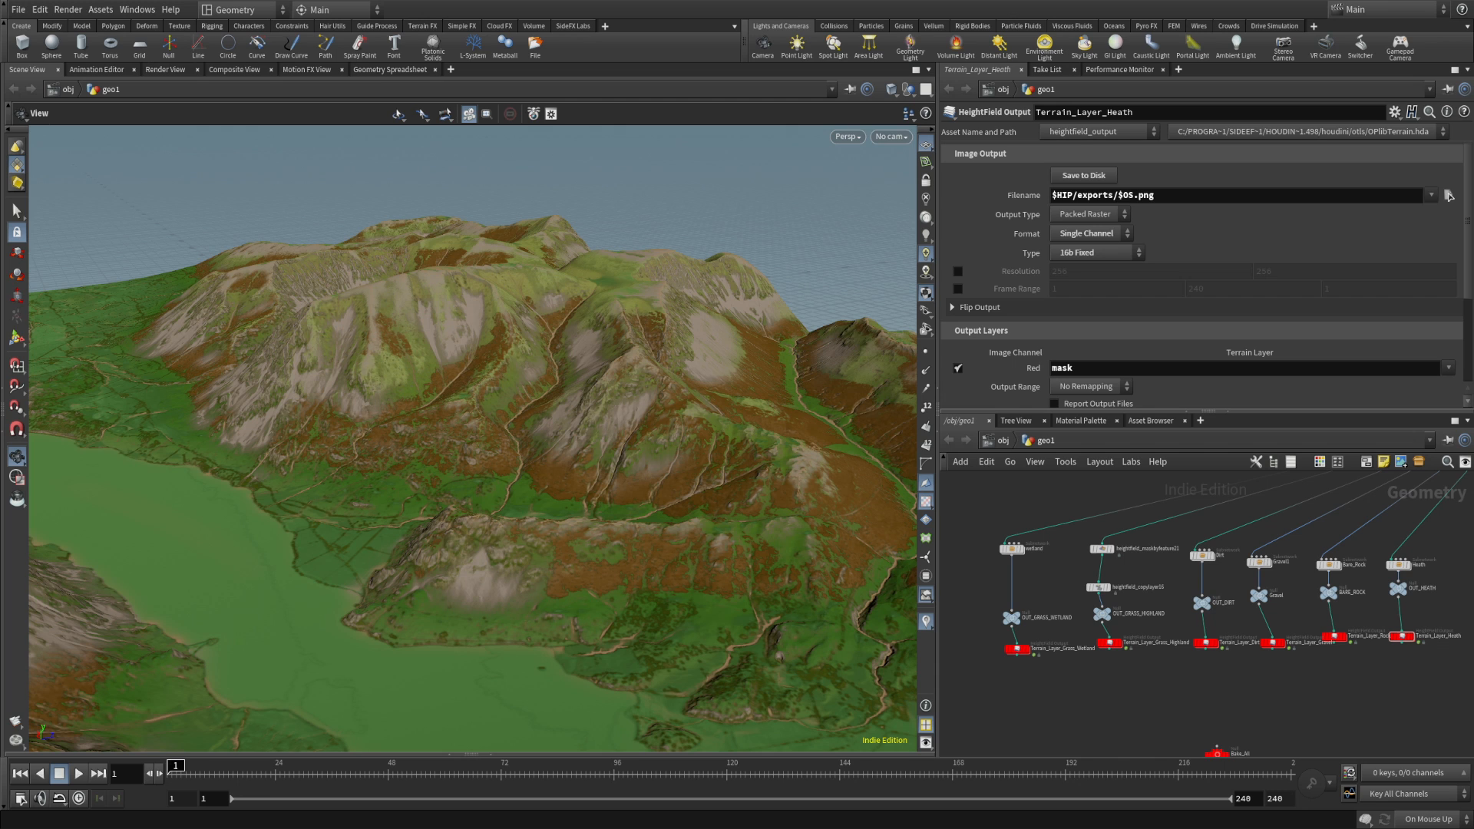
- In Houdini's geo1 network, select the Terrain_Layer output nodes for review and move the Bake_All null up directly beneath them
scroll(1102, 679, down, 1)
middle_drag(1194, 690, 1147, 624)
drag(1342, 598, 973, 585)
scroll(1035, 592, up, 3)
drag(1085, 572, 1085, 578)
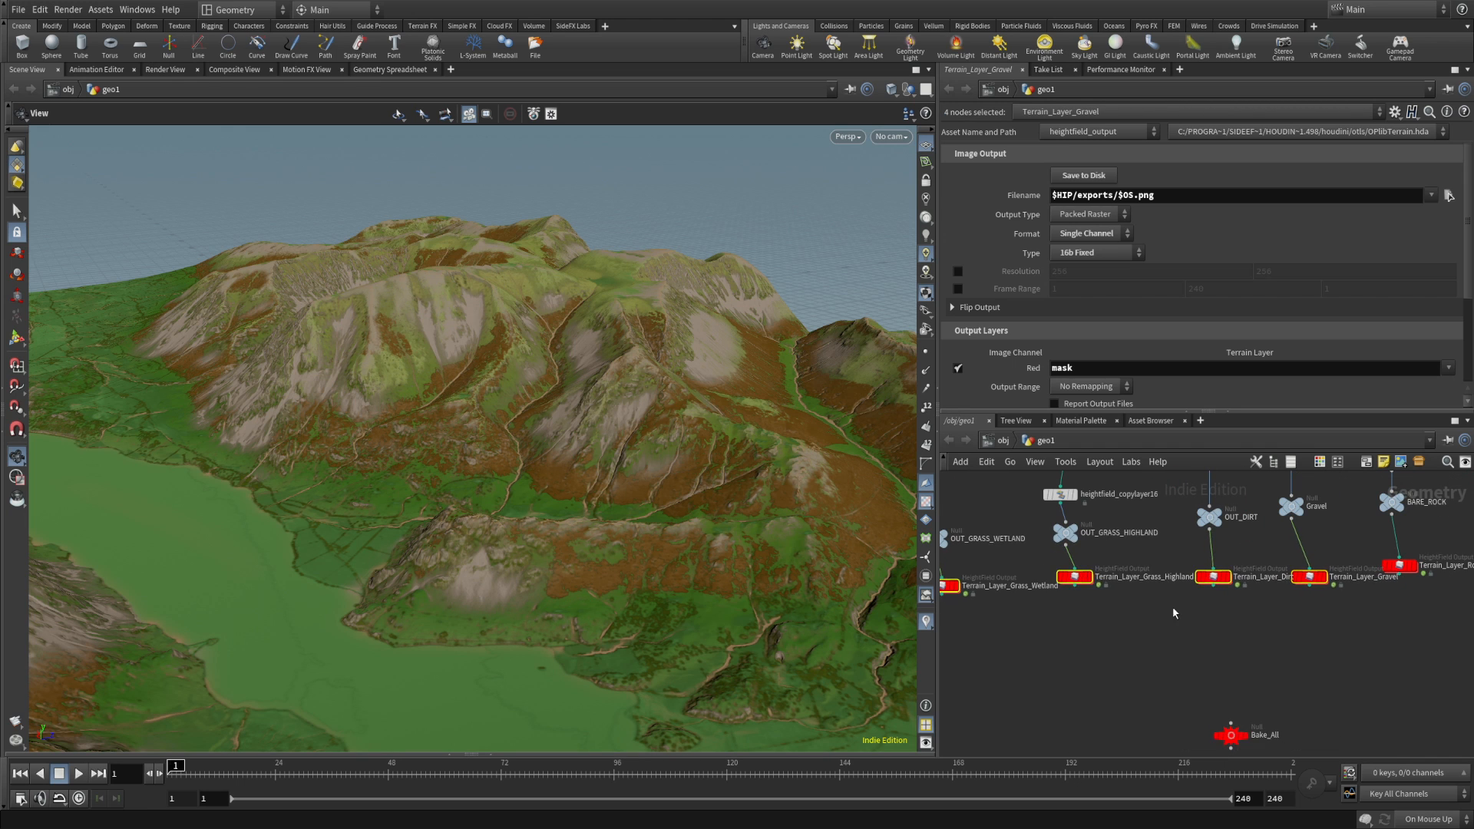
middle_drag(1303, 705, 1297, 650)
drag(1220, 680, 1176, 612)
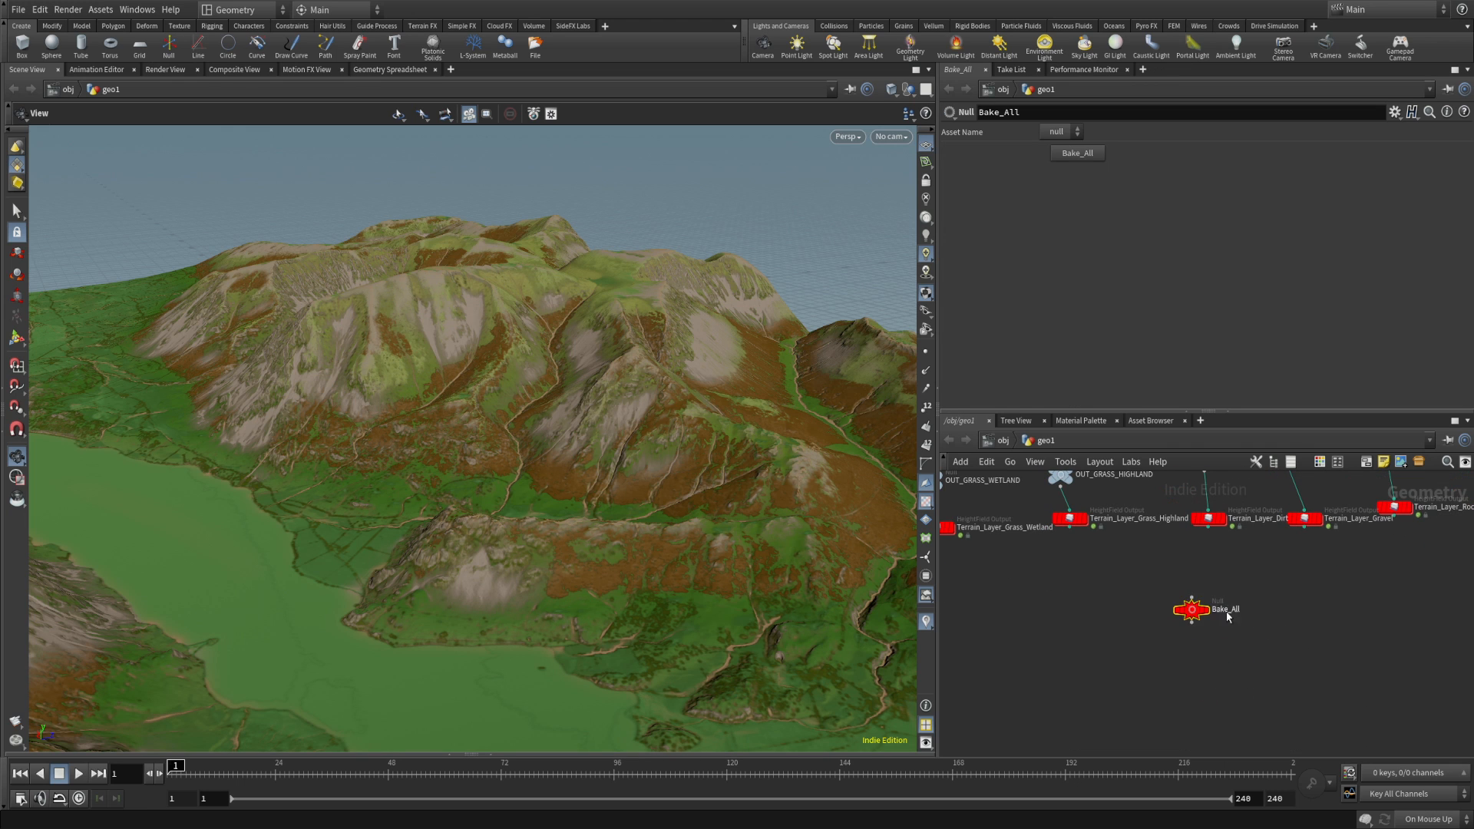
scroll(1251, 586, down, 2)
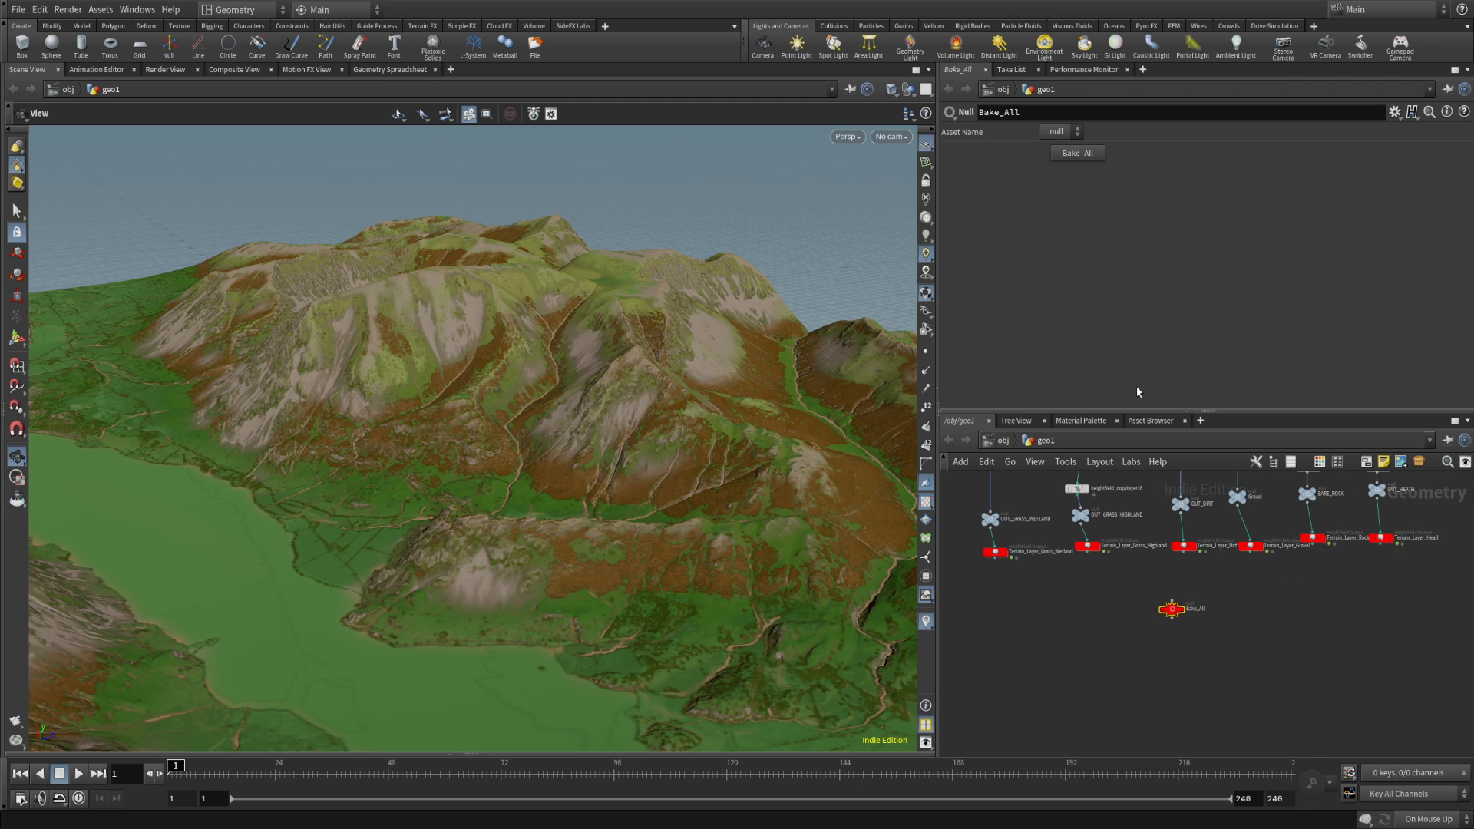
click(1089, 155)
- Expand the Terrain_Layer_Dirt output's $HIP/exports/ folder to its full path, copy the path and close the file chooser
click(1167, 553)
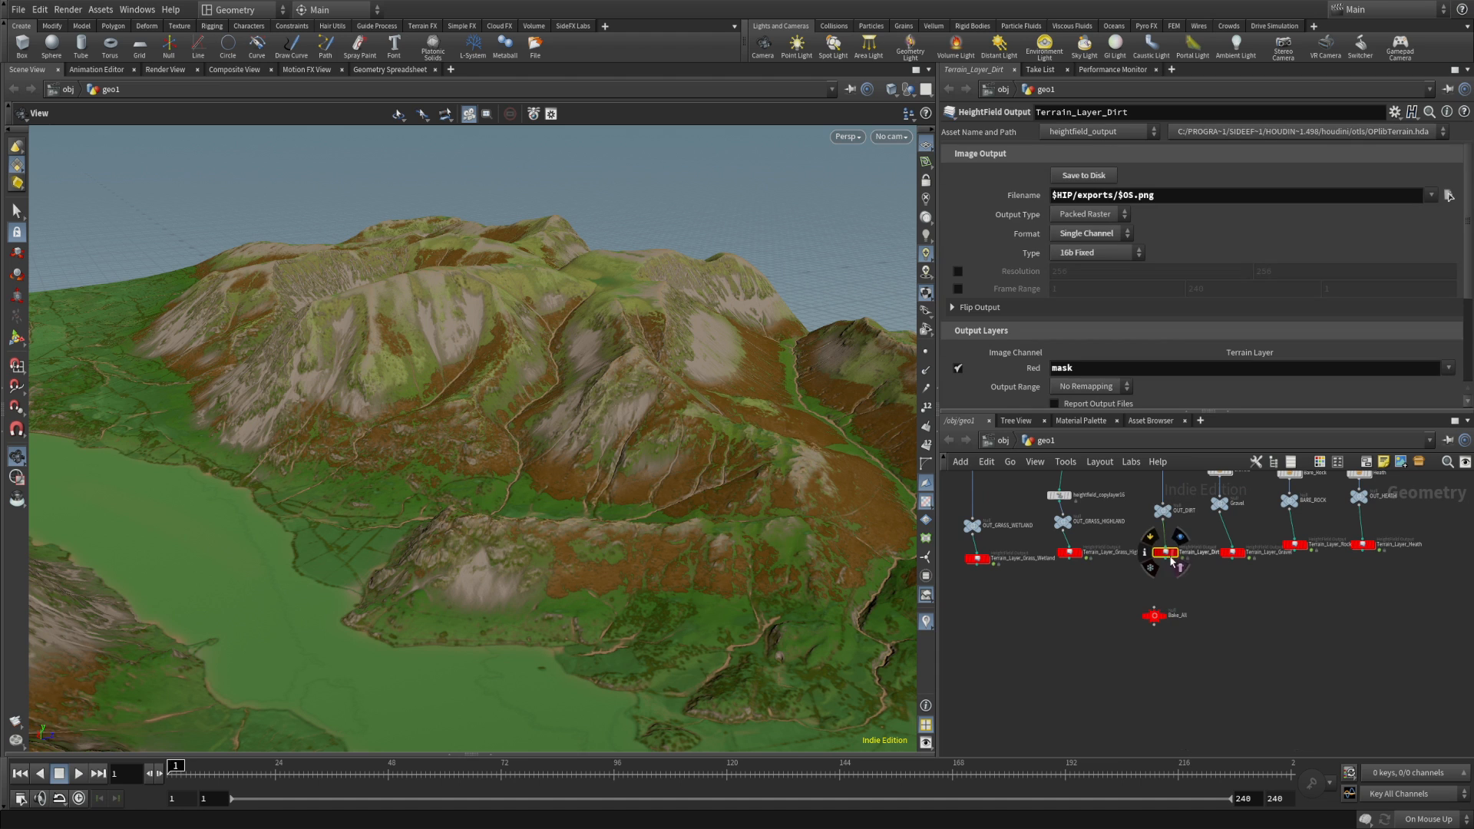
drag(1171, 561, 1167, 553)
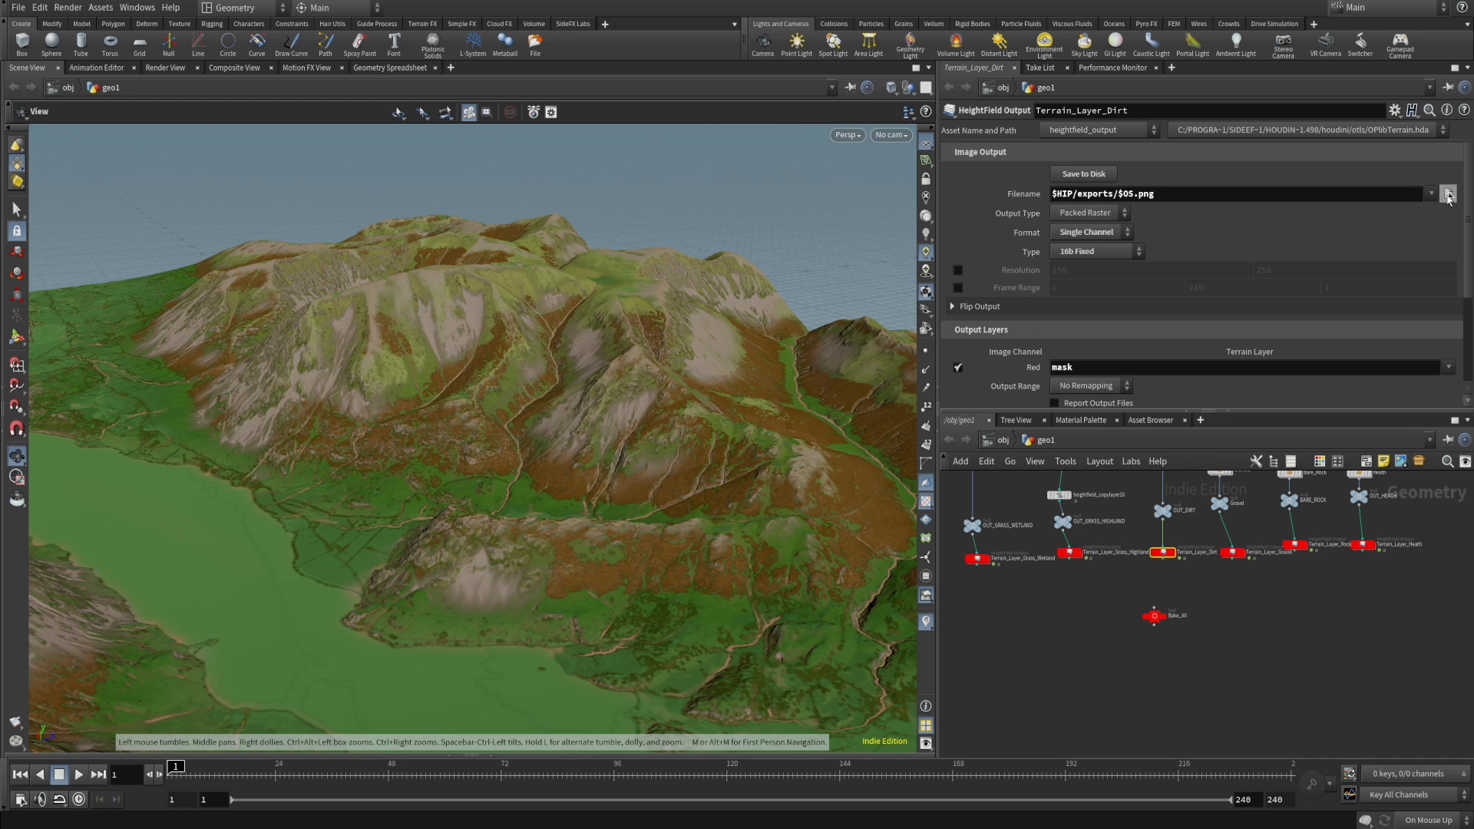
click(1449, 195)
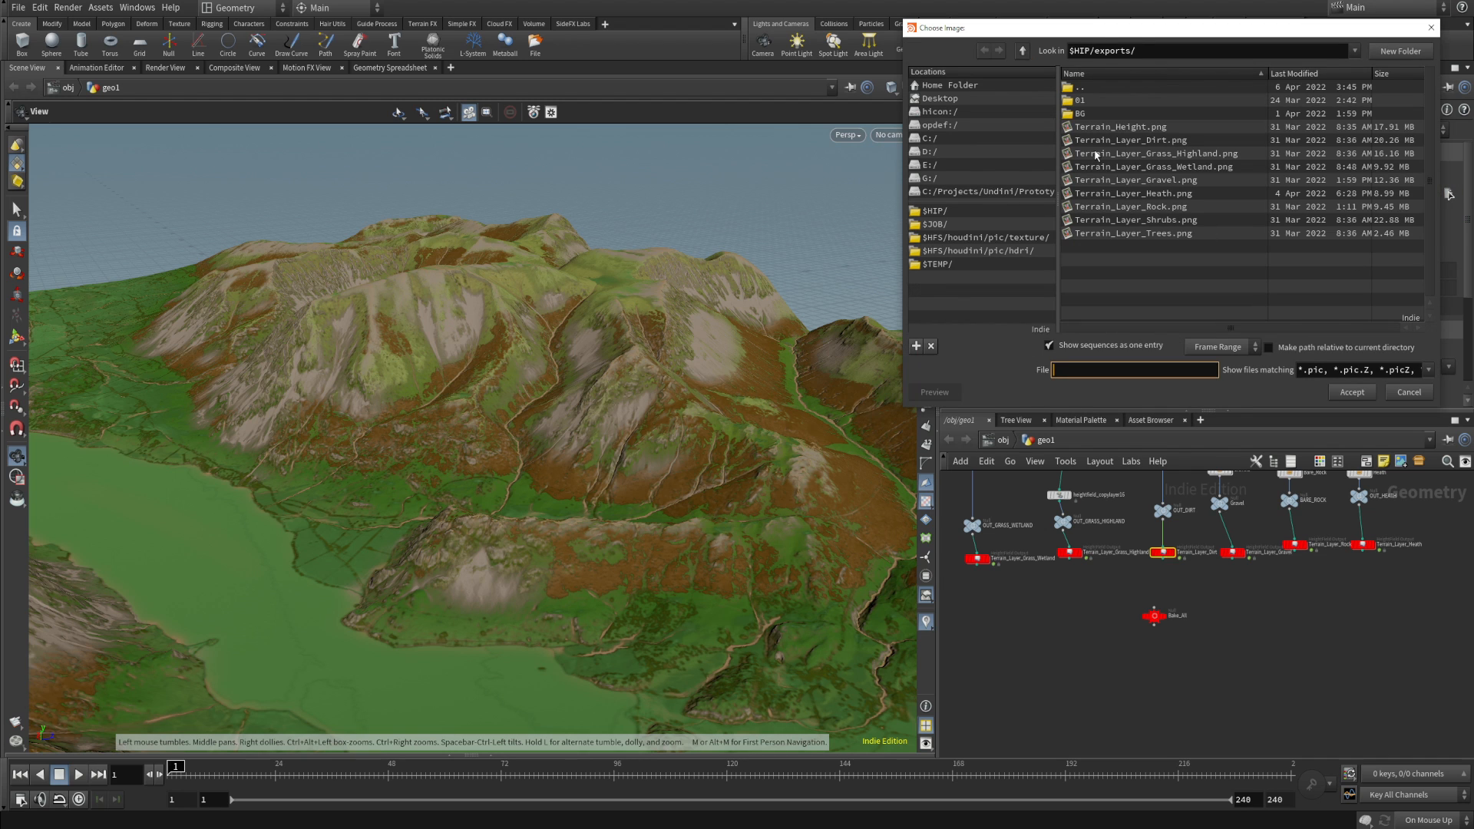
click(1056, 50)
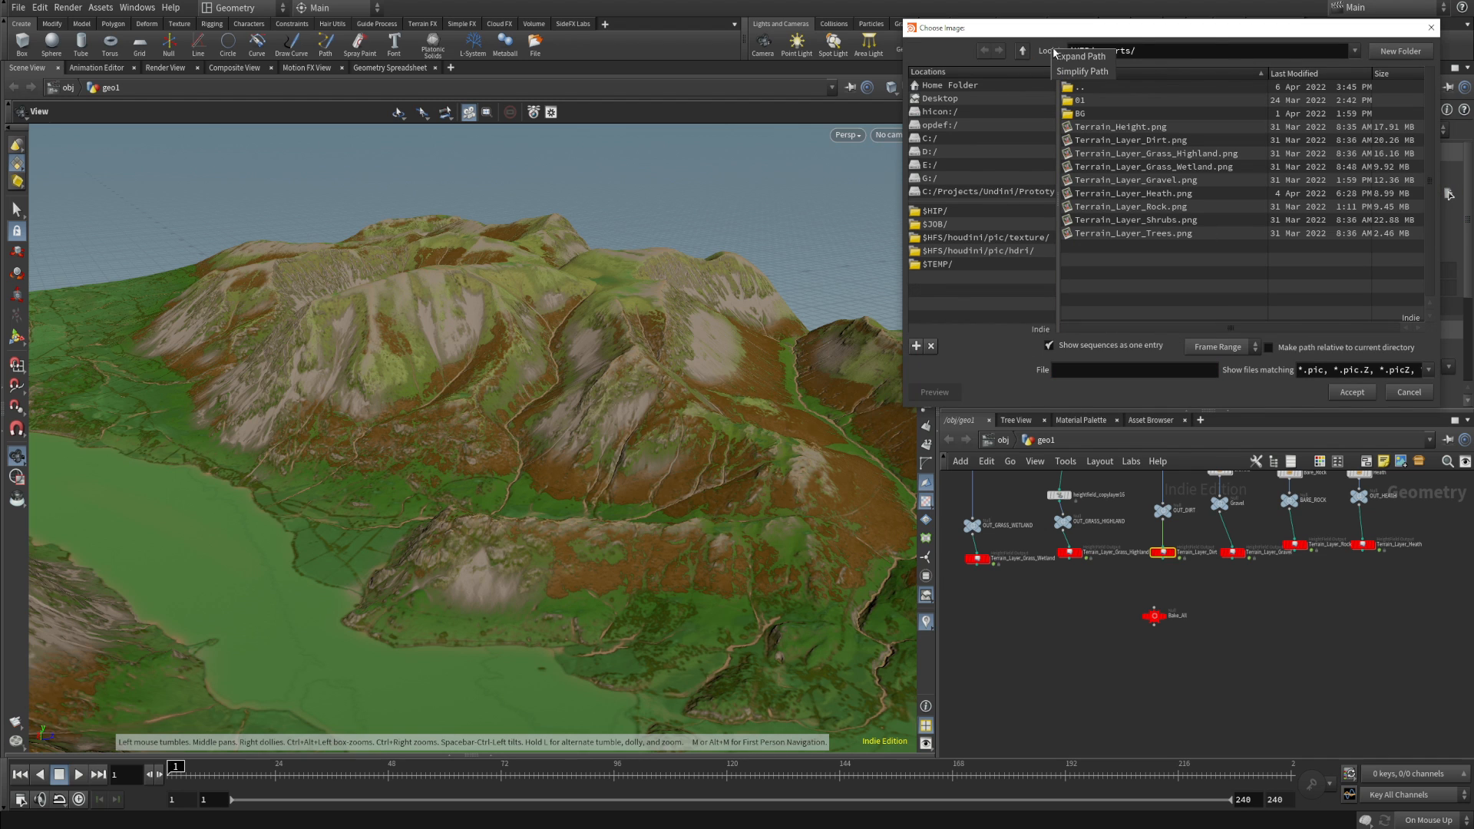
triple_click(1164, 49)
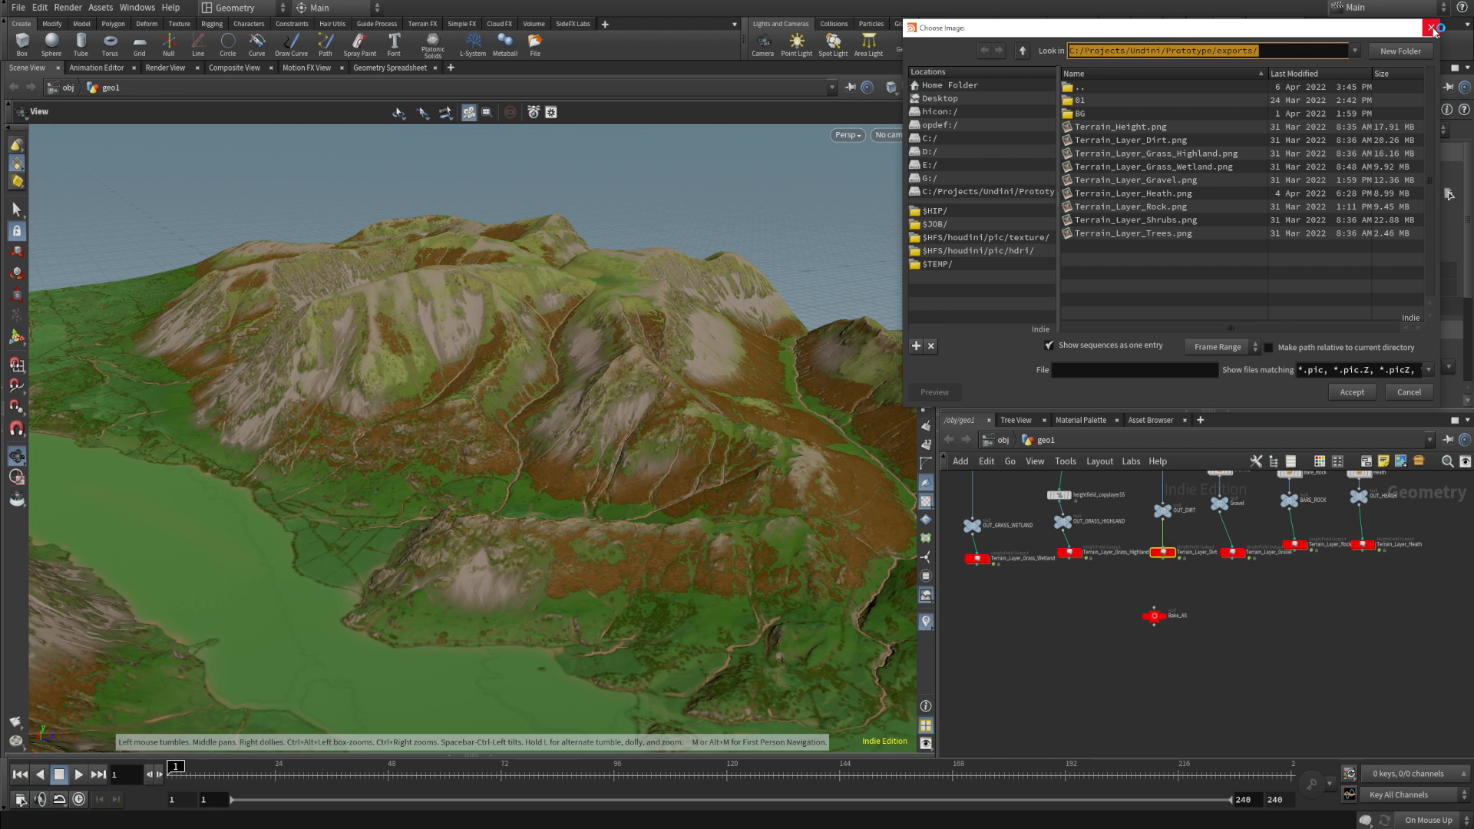
click(1431, 28)
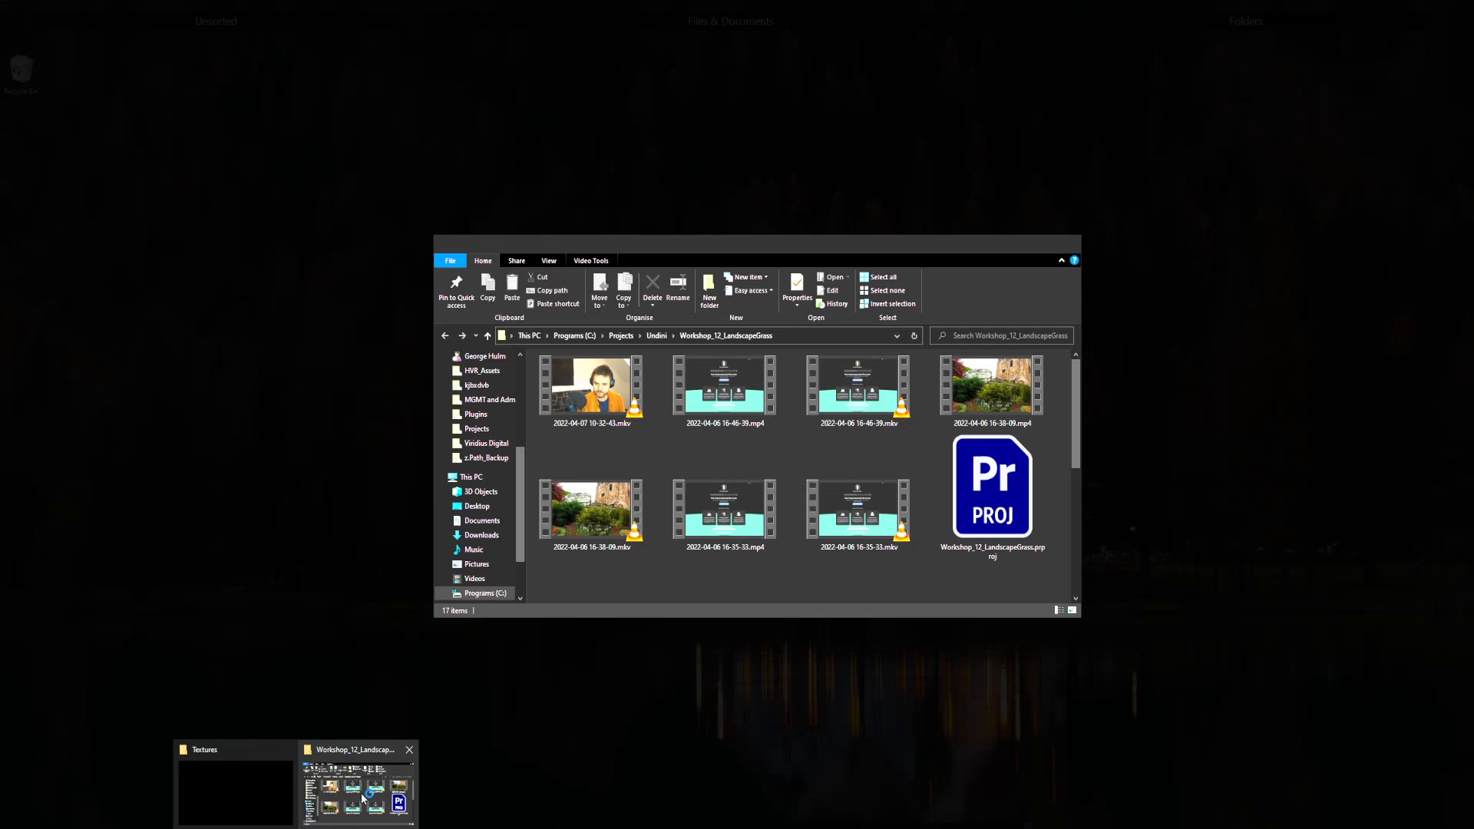
- In File Explorer, go to C:\Projects\Undini\Prototype\exports and maximise the window
click(367, 777)
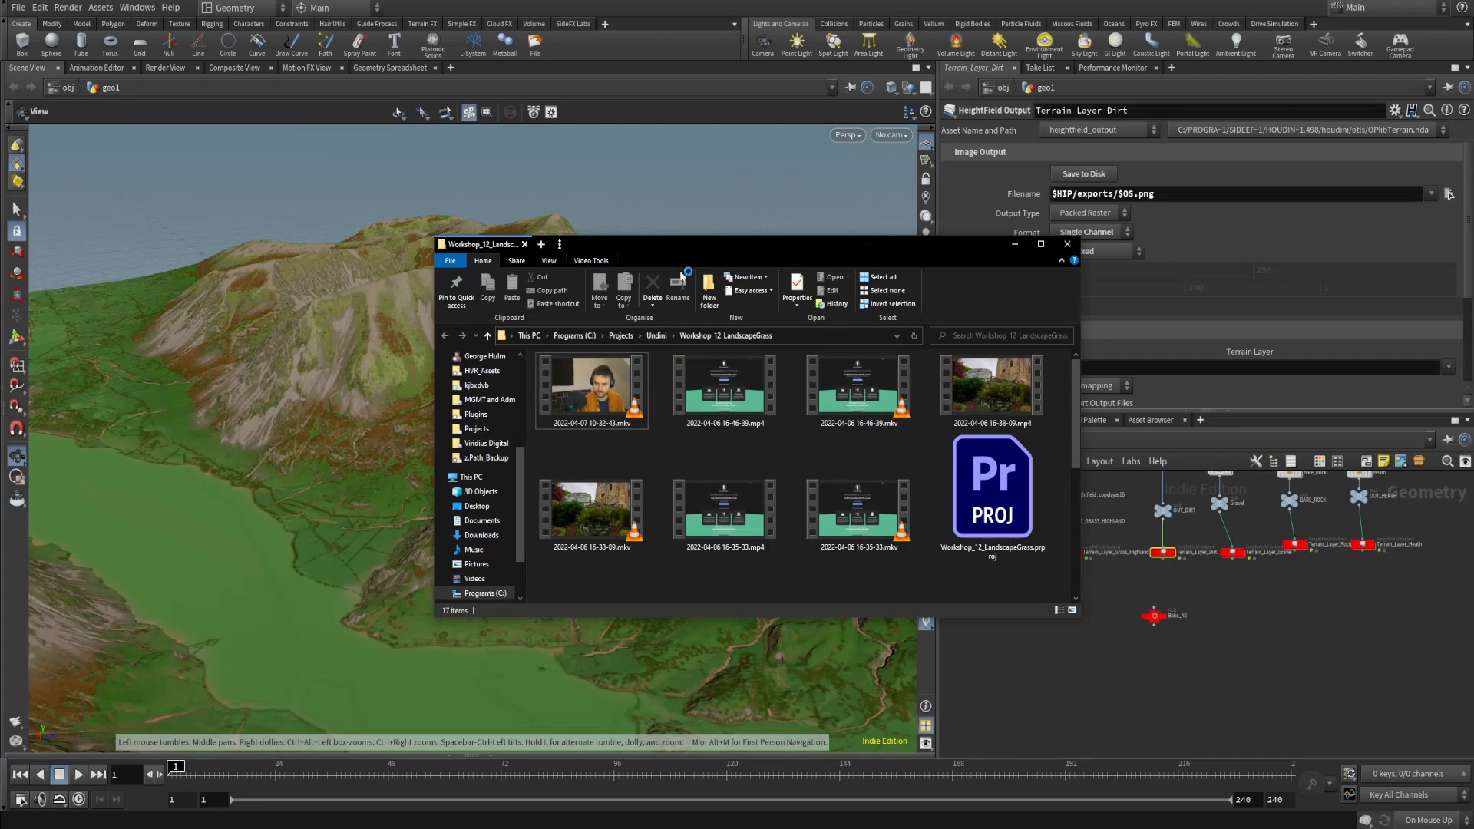
click(777, 346)
text(C:\Projects\Undini\Prototype\exports)
key(Return)
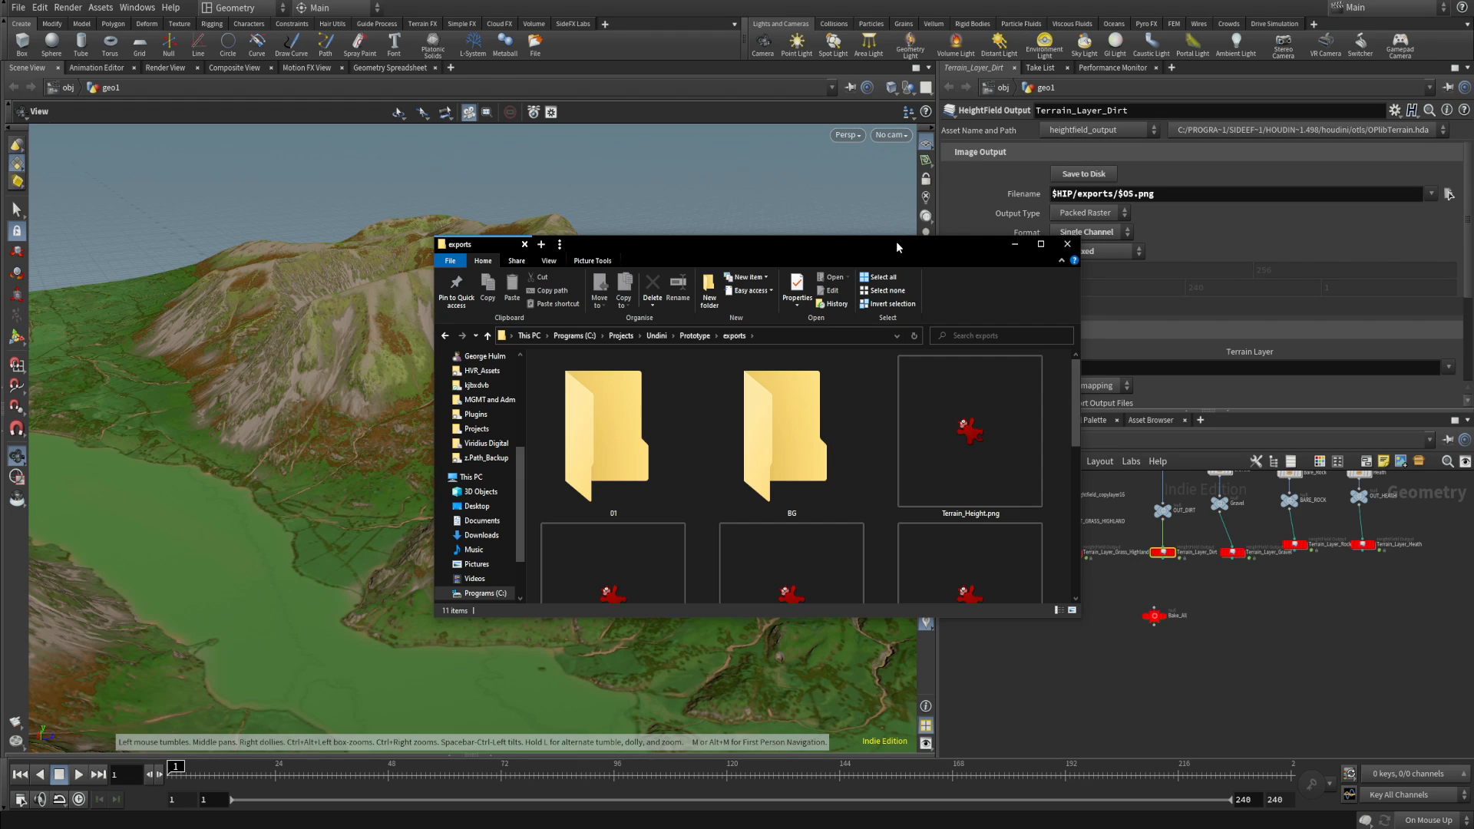
double_click(896, 241)
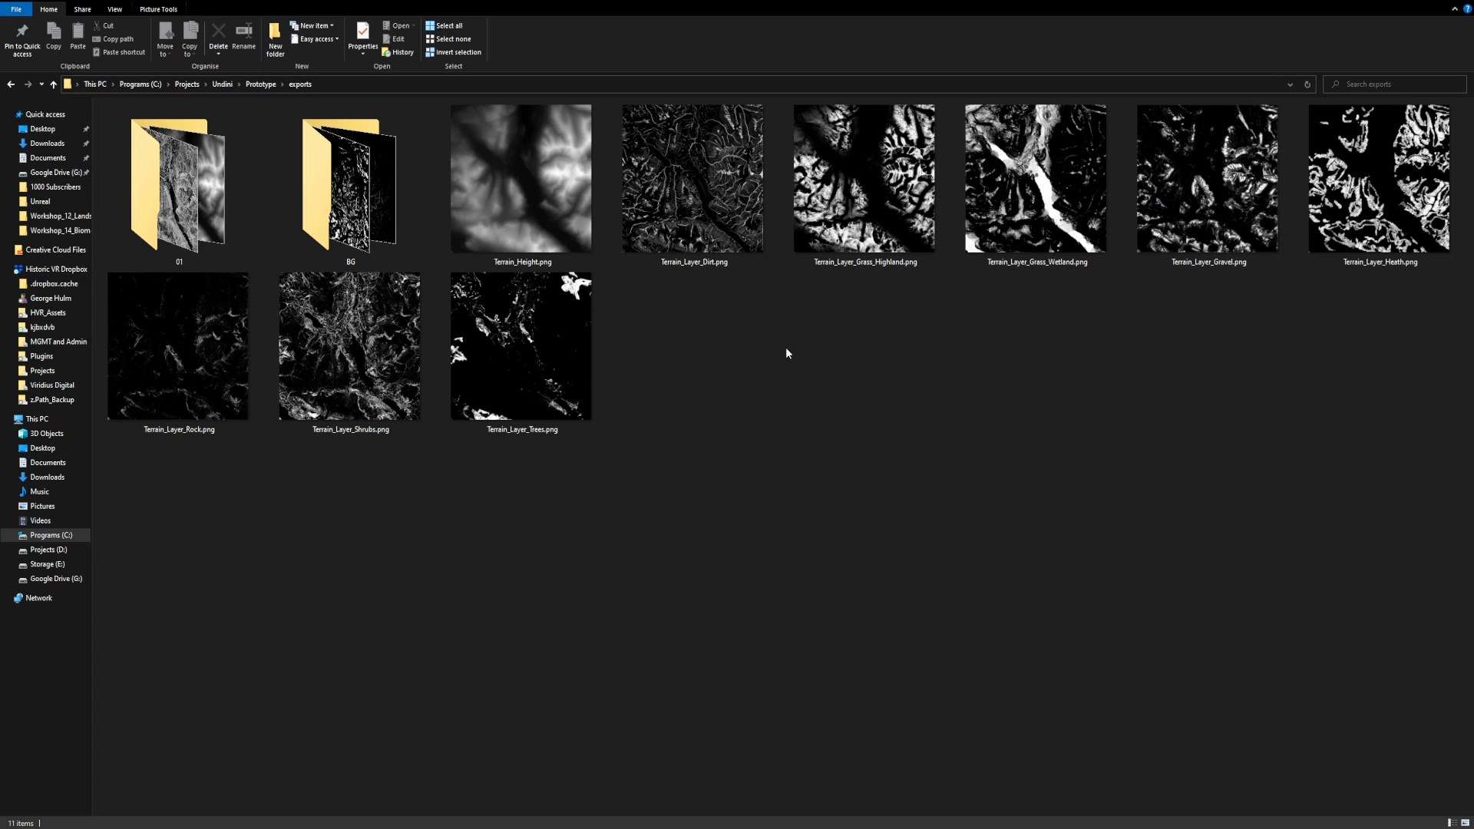
- Examine the exported Terrain_Layer masks for dirt, highland grass, wetland grass, gravel, heath, rock and shrubs
click(733, 216)
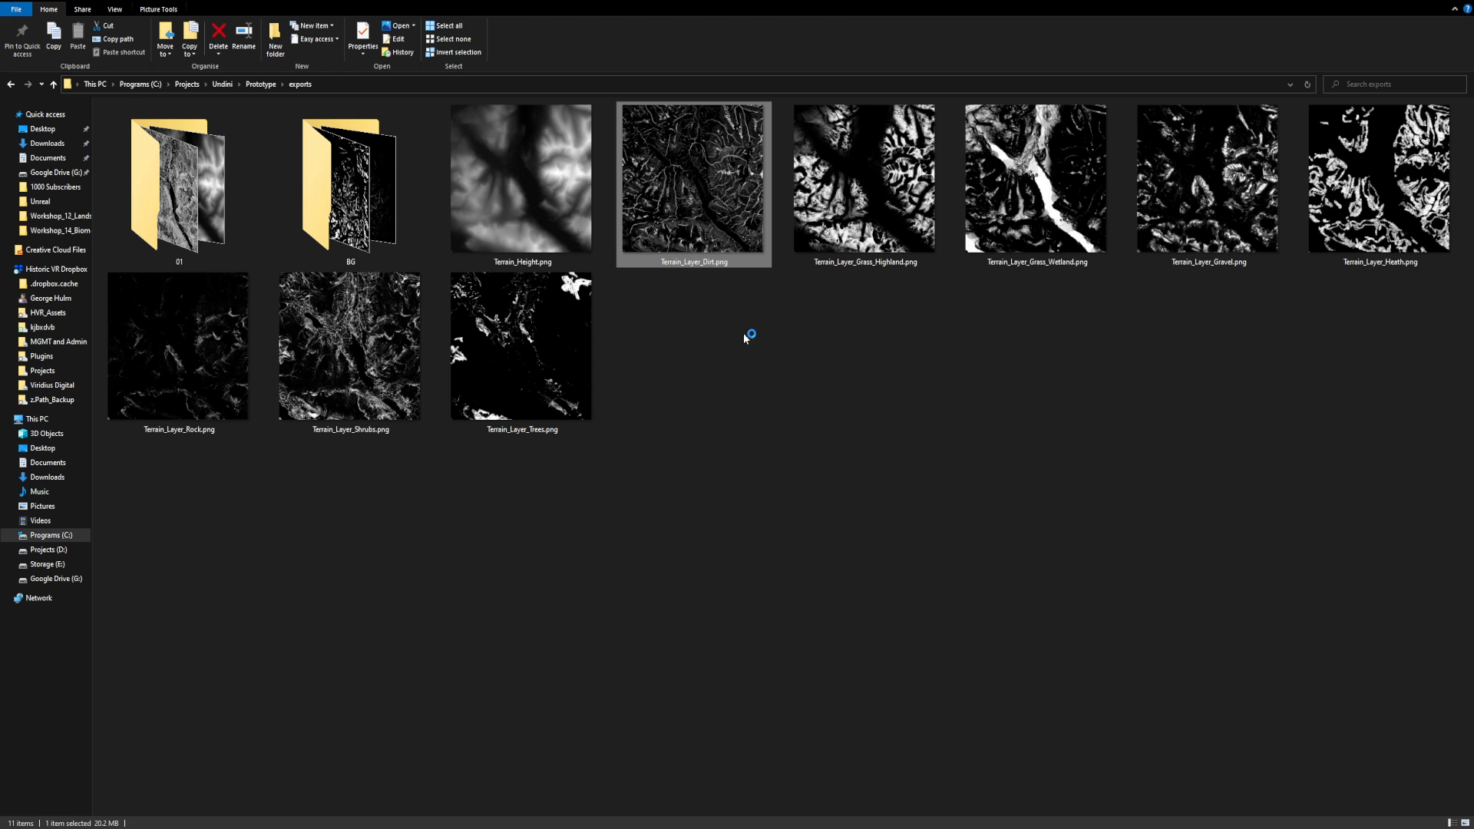
click(810, 265)
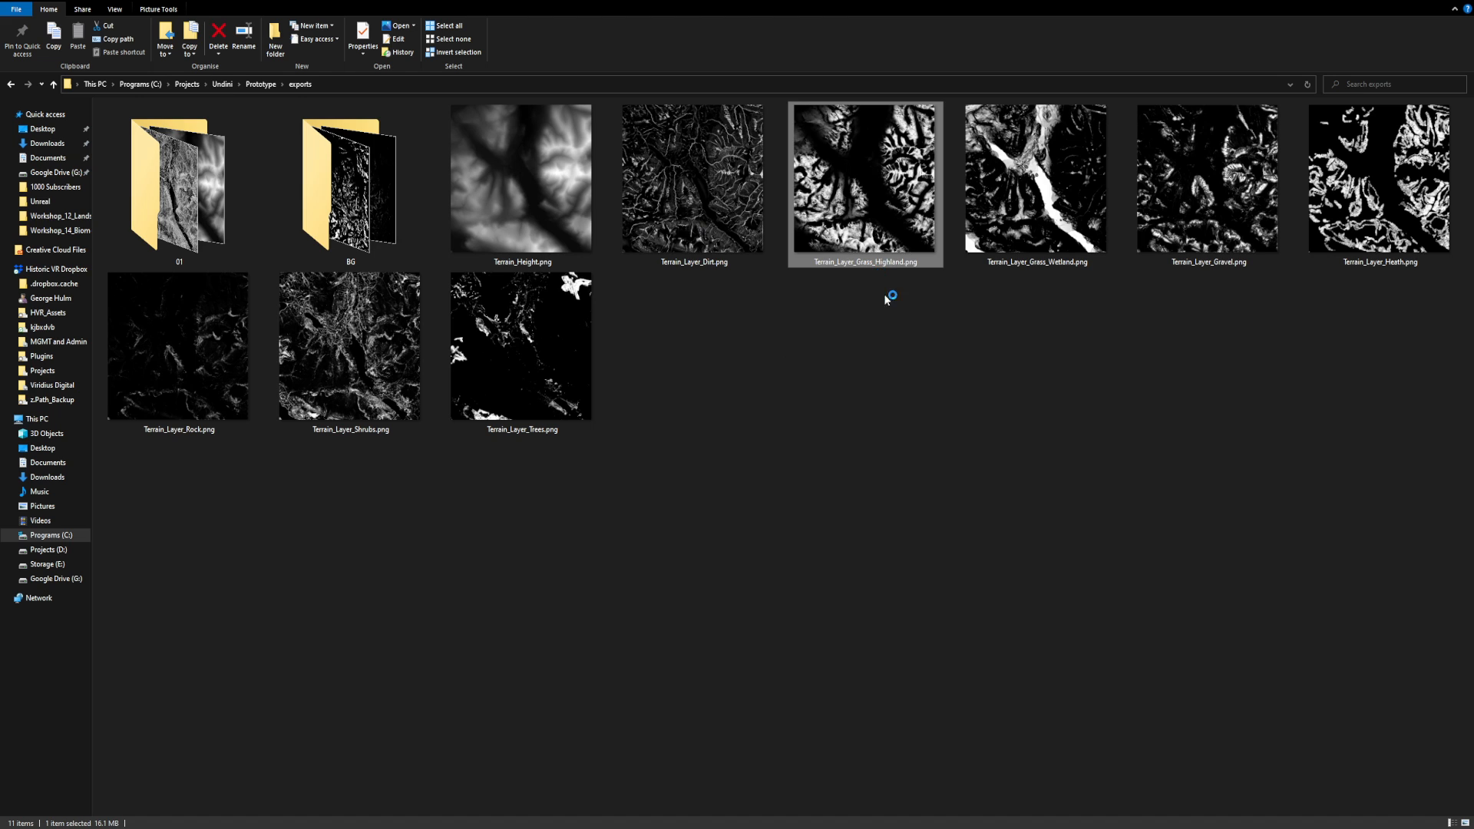
key(Right)
key(Right)
key(Right)
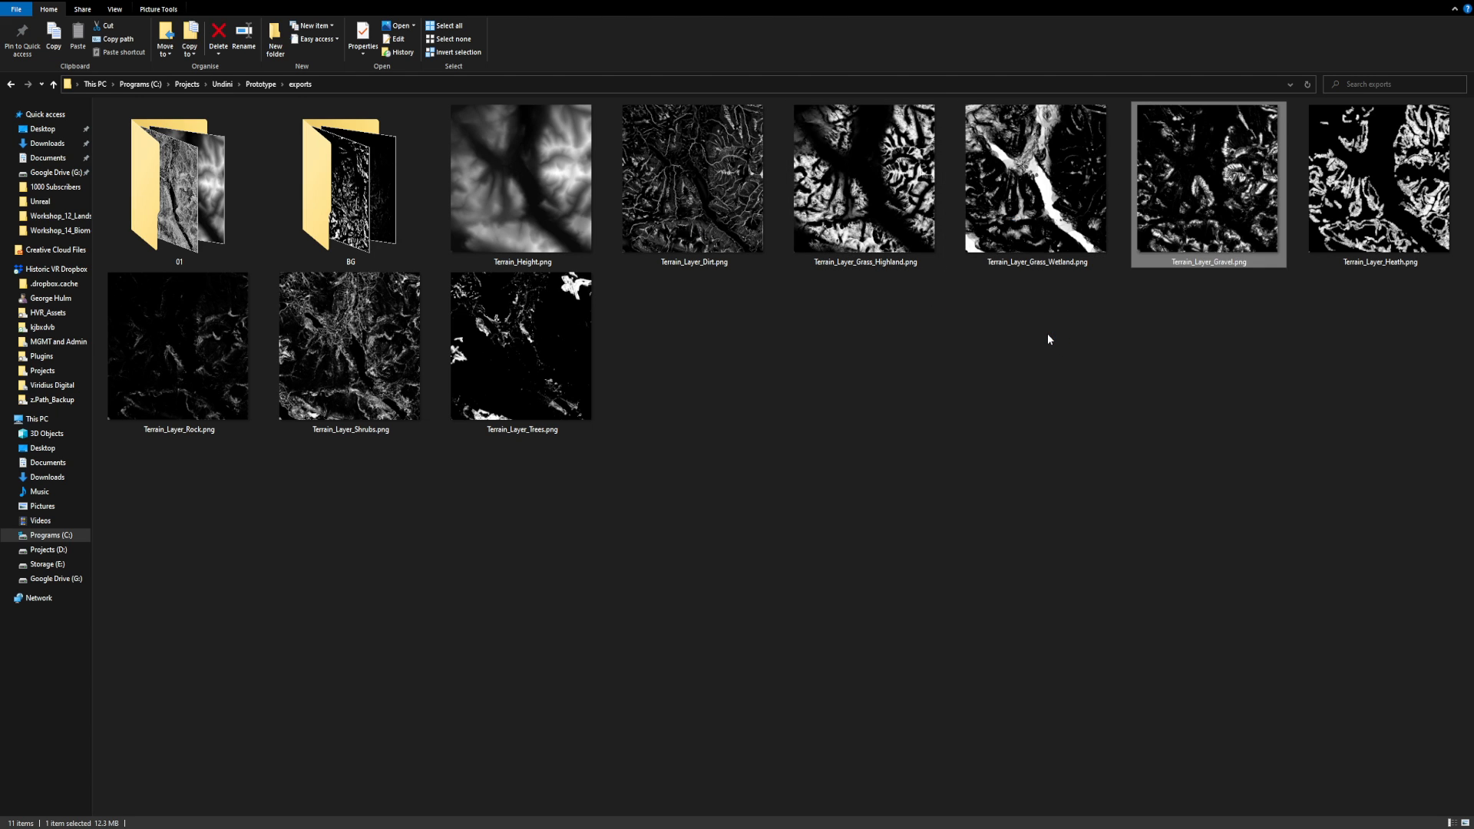
click(223, 396)
click(785, 418)
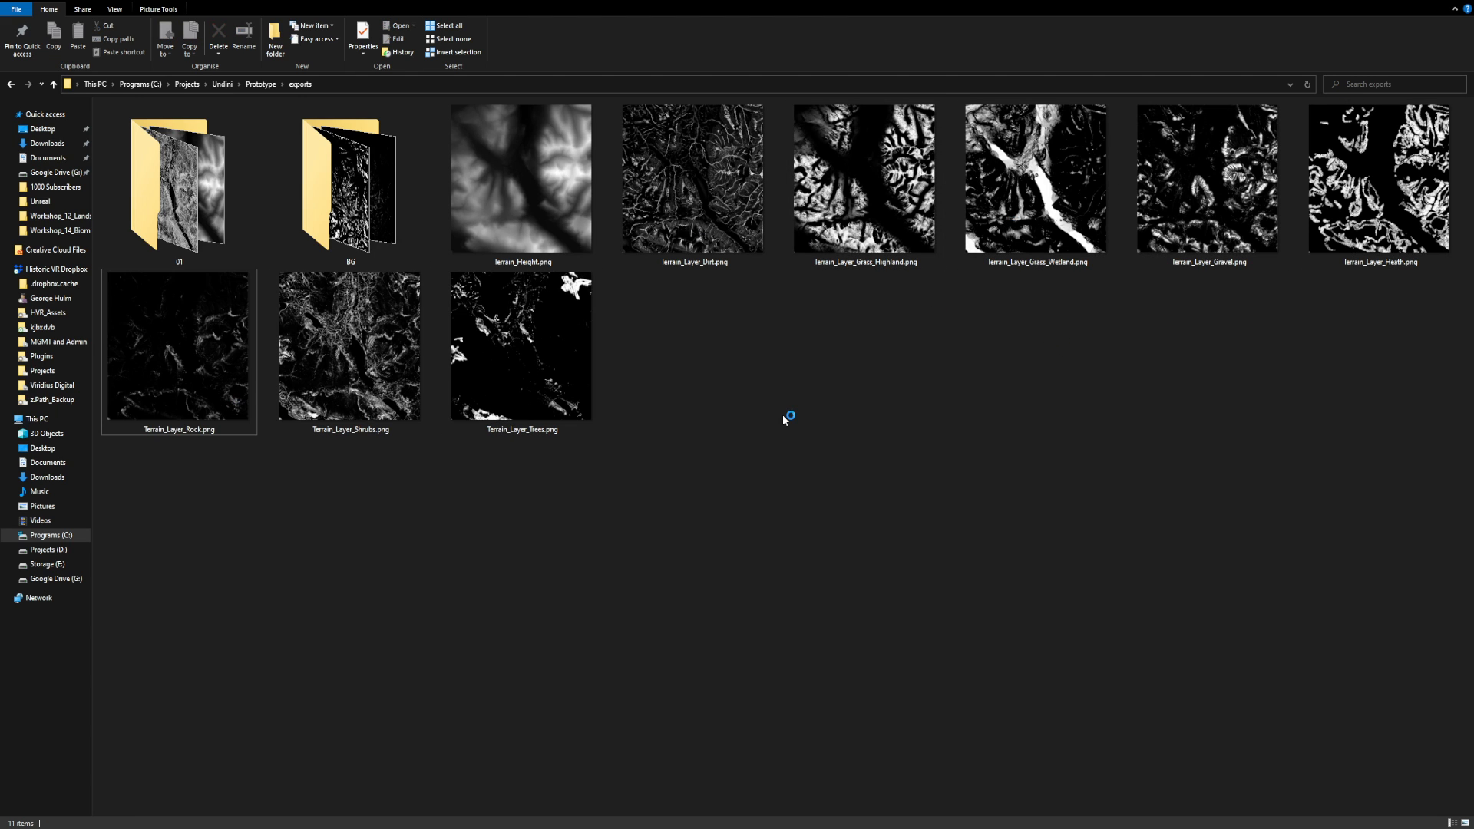
click(718, 183)
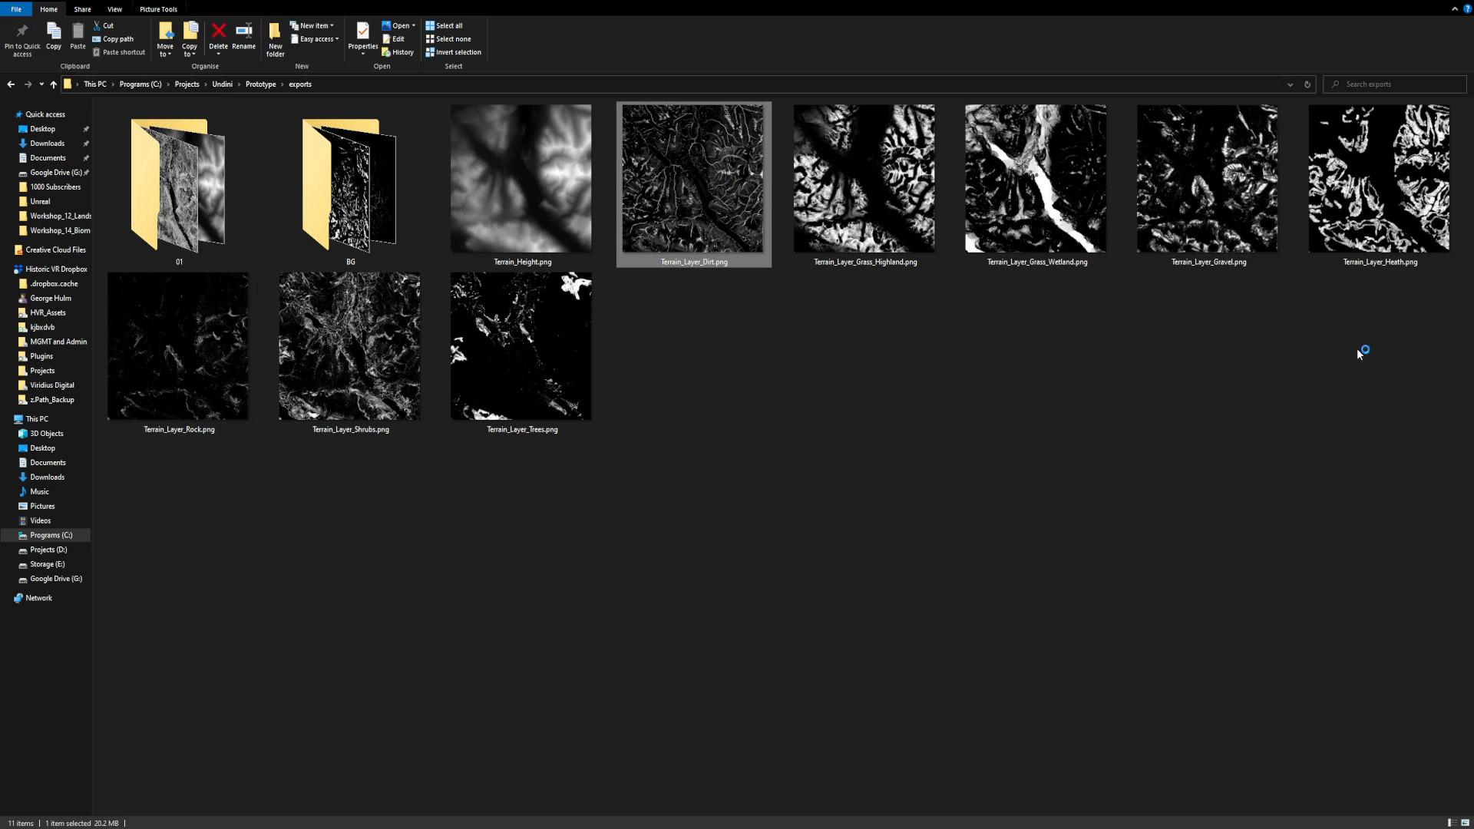
ctrl+click(1424, 208)
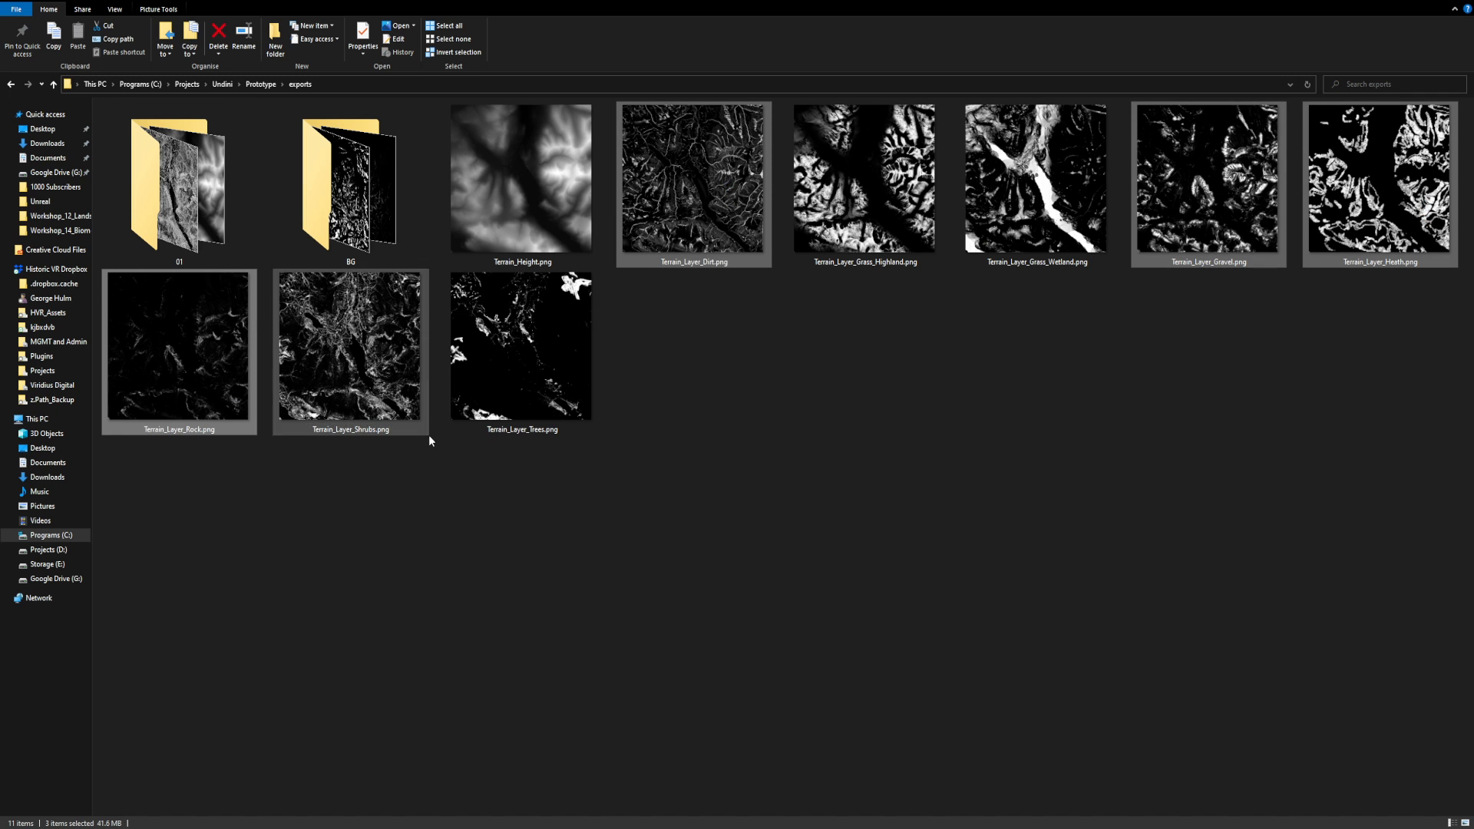
drag(639, 463, 1119, 392)
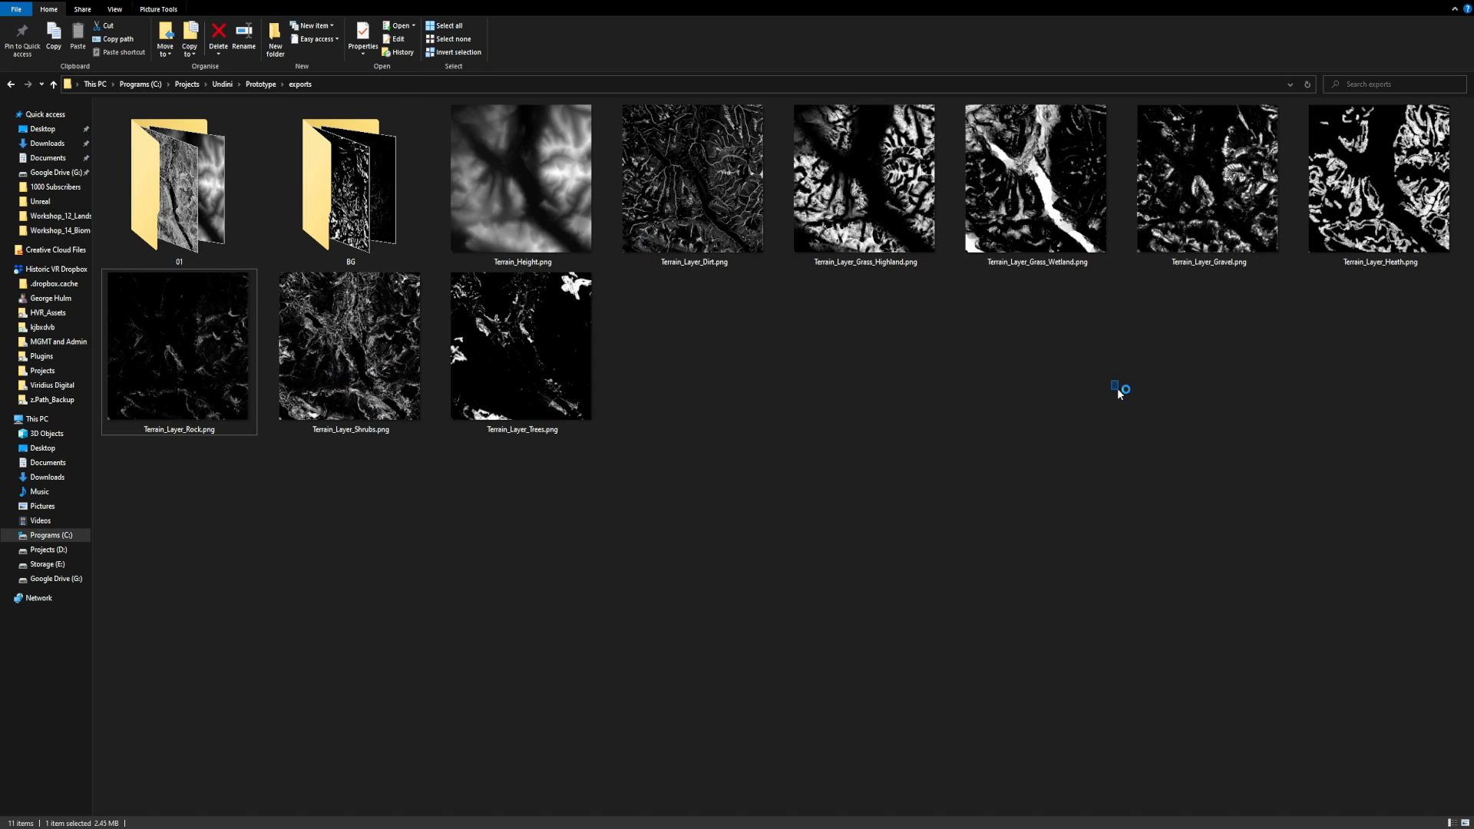
- Minimise the exports folder, switch back to the Unreal level and restore the editor layout from the full-screen viewport
click(1411, 3)
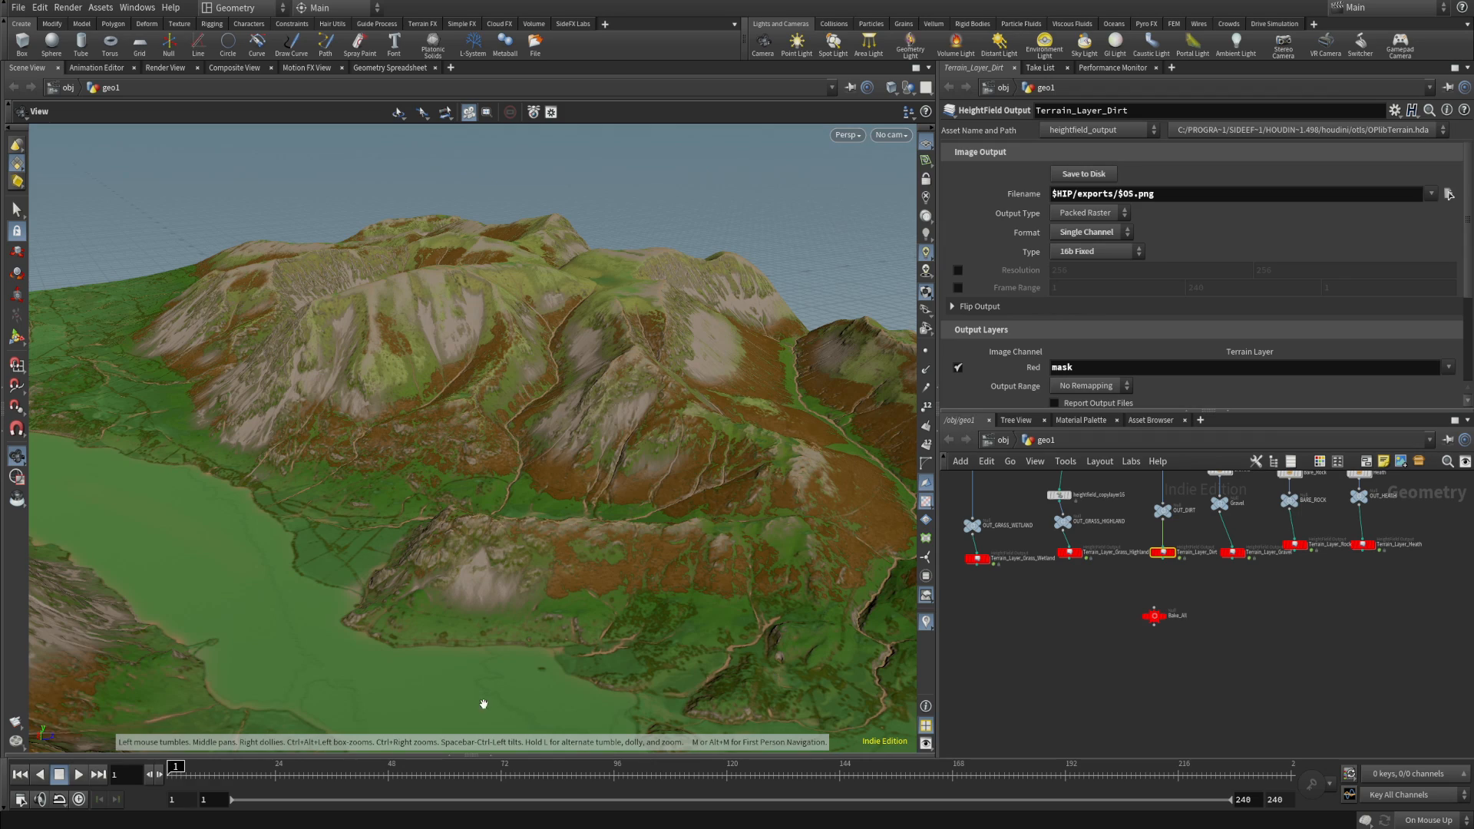
click(439, 827)
click(464, 790)
right_drag(797, 490, 792, 504)
key(F11)
scroll(809, 405, up, 3)
scroll(809, 406, down, 3)
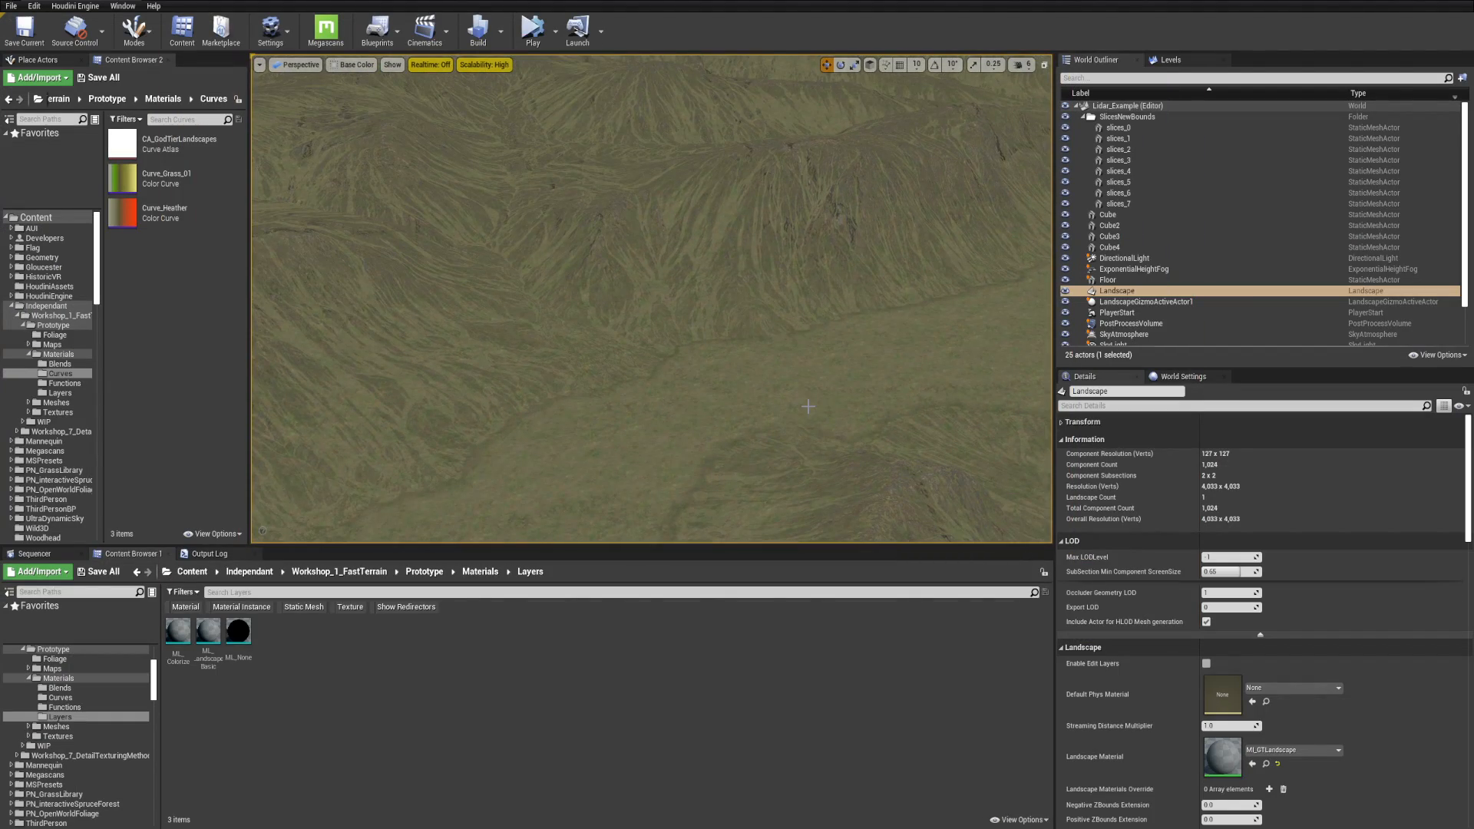
- Review the Grass, Rock and Sediment paint layers in Landscape mode and return to Select mode
key(shift+3)
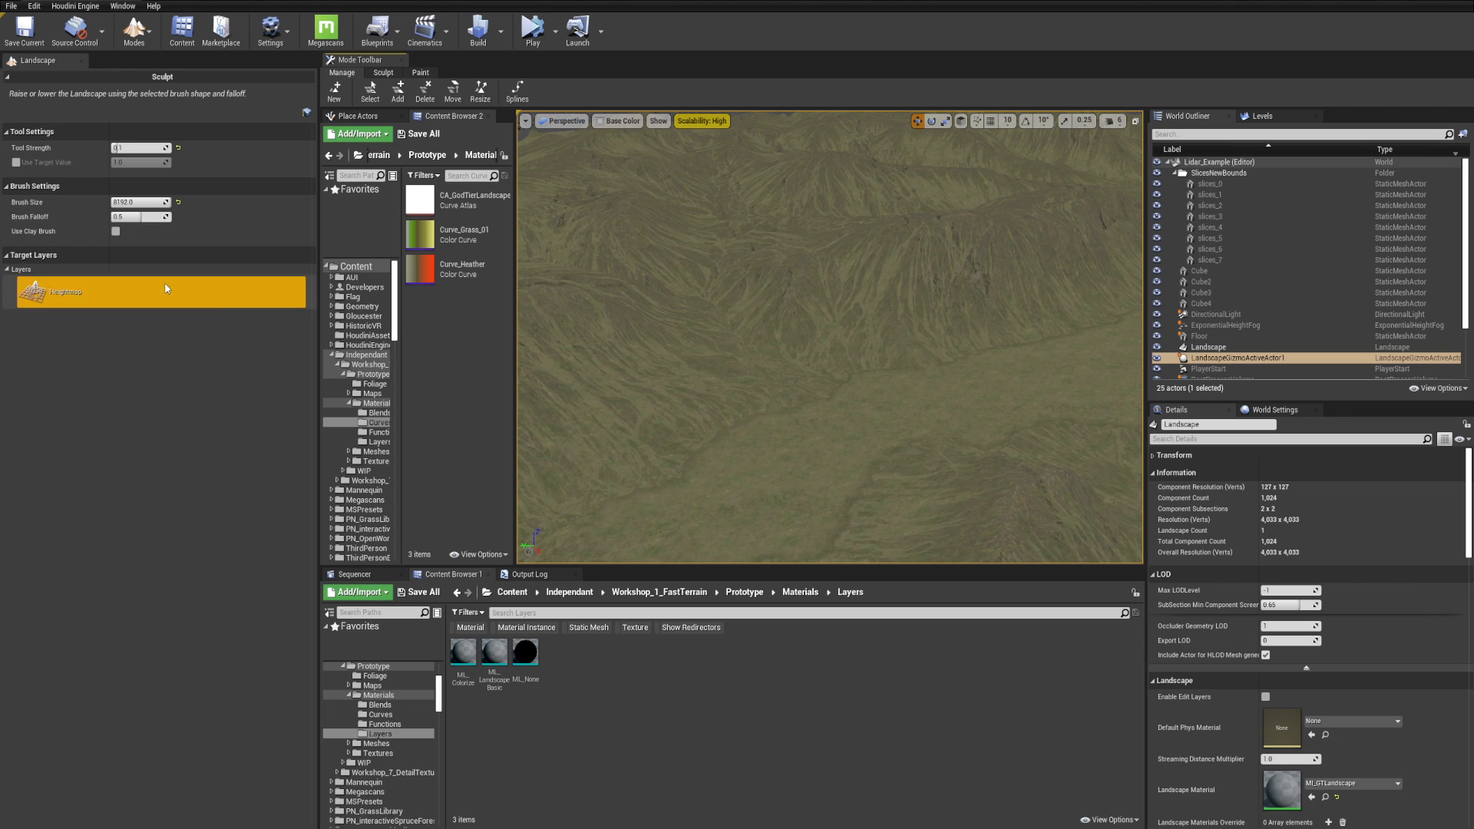
right_drag(789, 392, 778, 360)
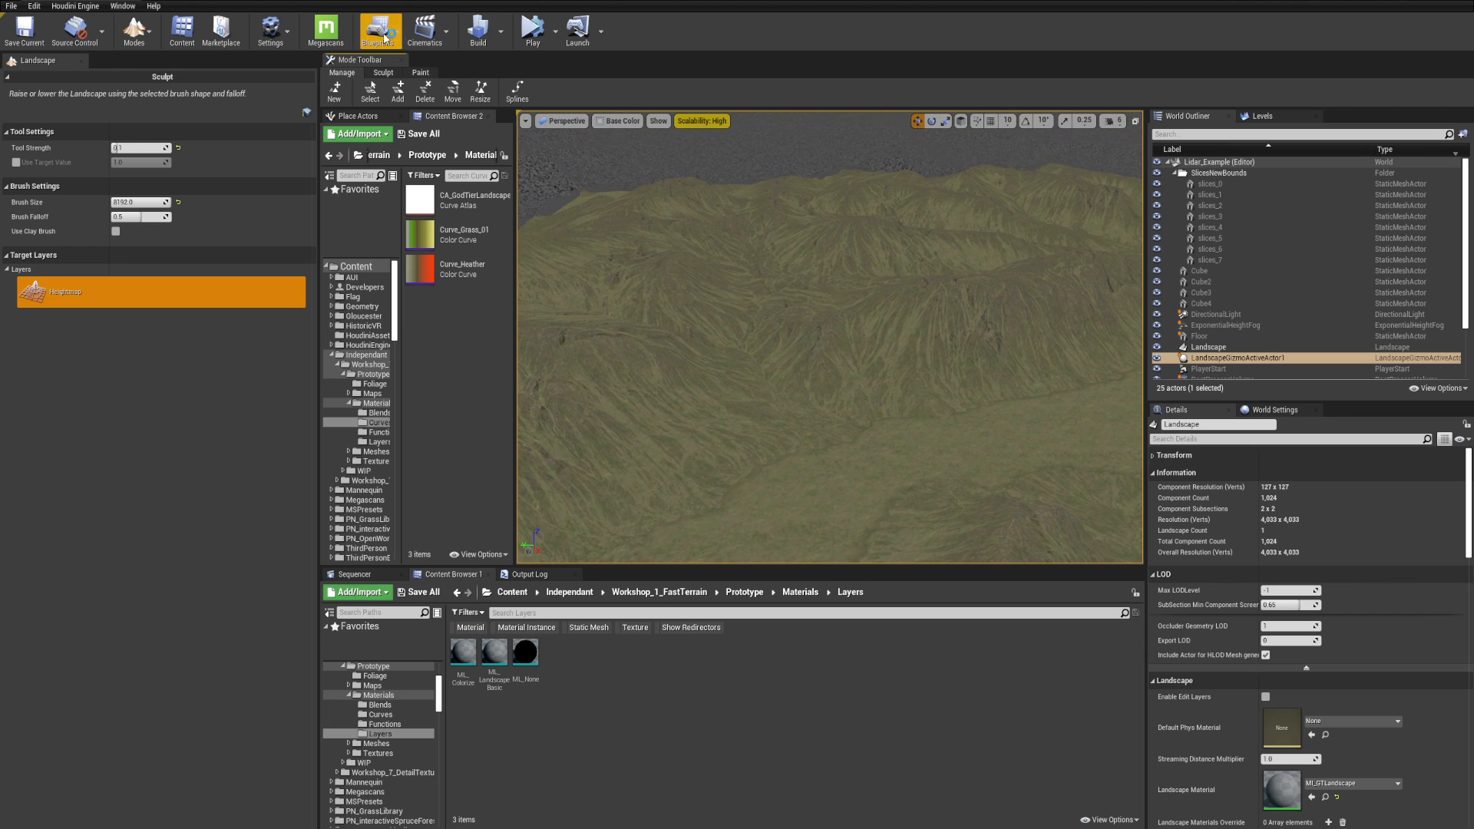
click(421, 73)
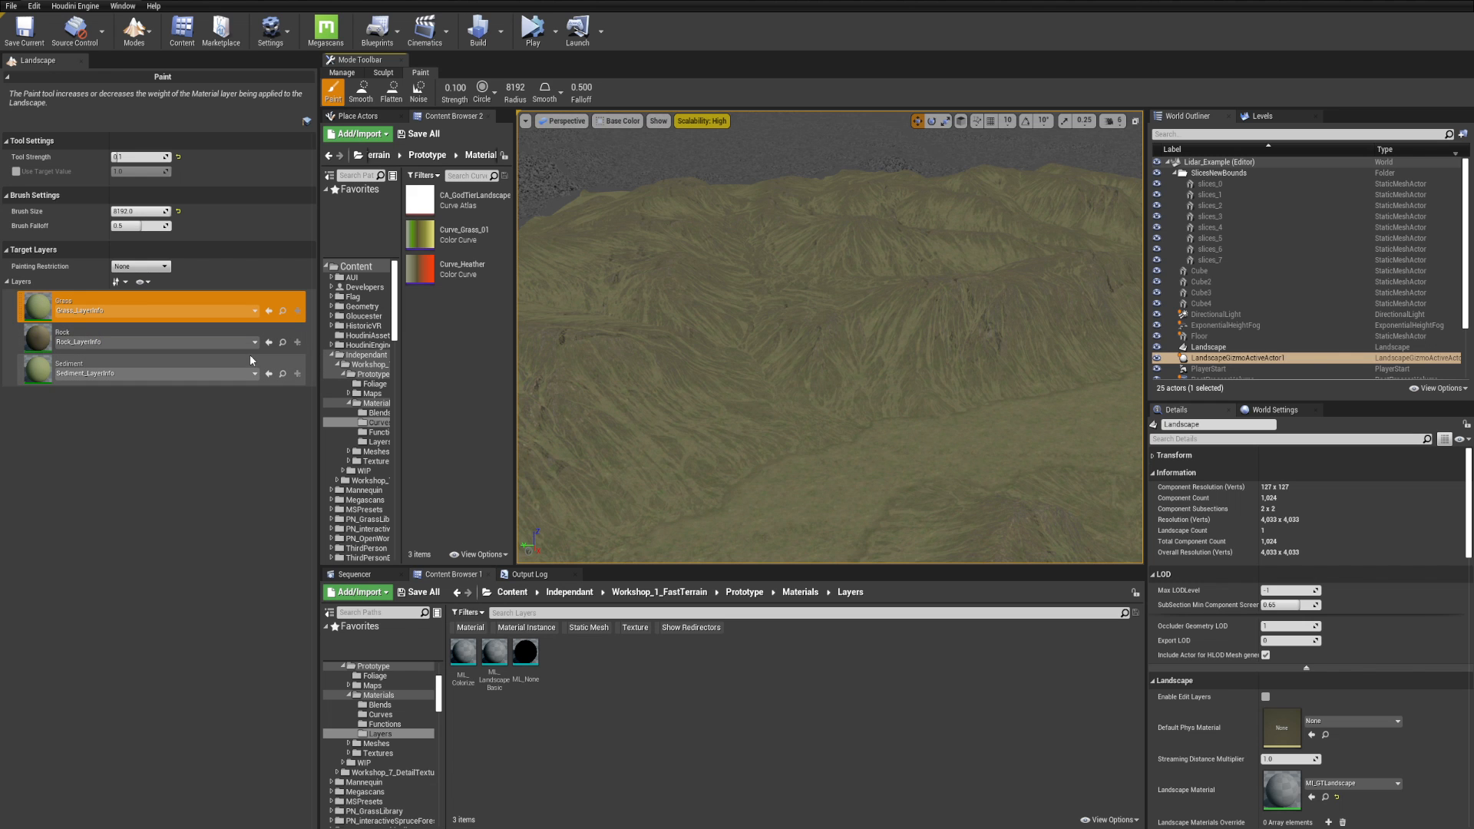
key(shift+1)
- Open the landscape's MI_GTLandscape material instance in a maximised window and open its parent M_Landscape_GodTier
click(596, 322)
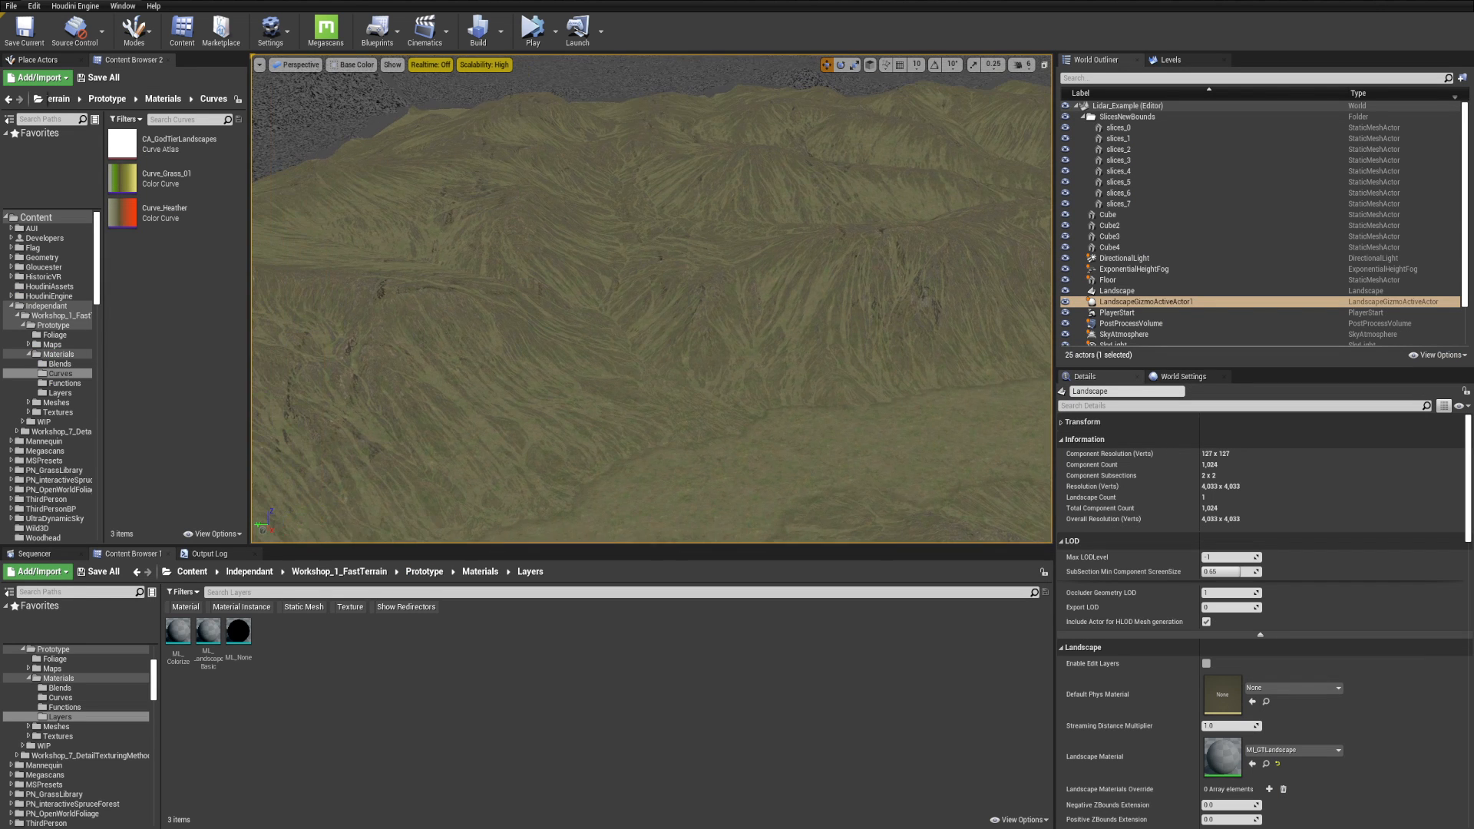
double_click(1223, 771)
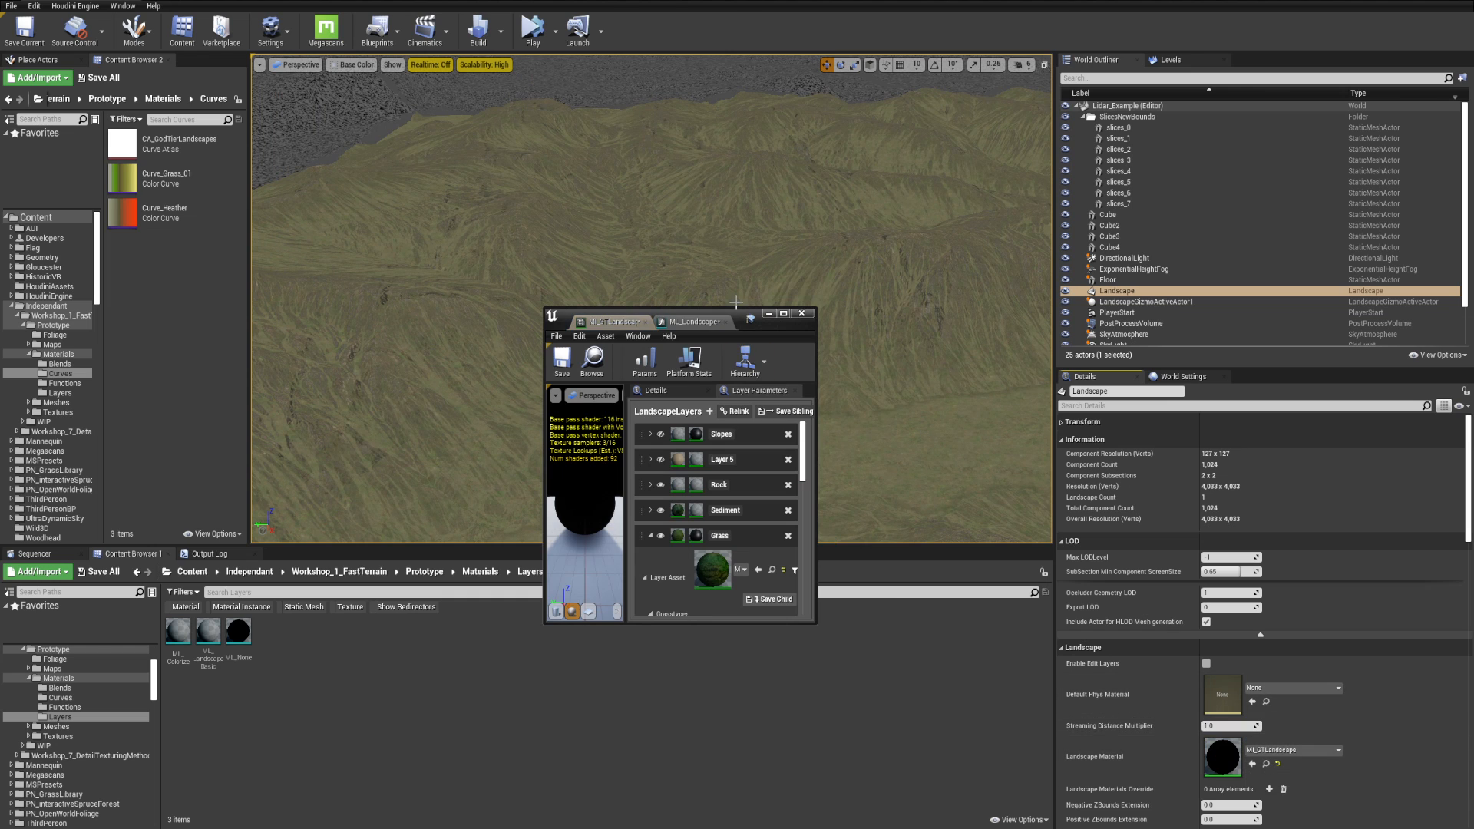
double_click(730, 304)
click(774, 3)
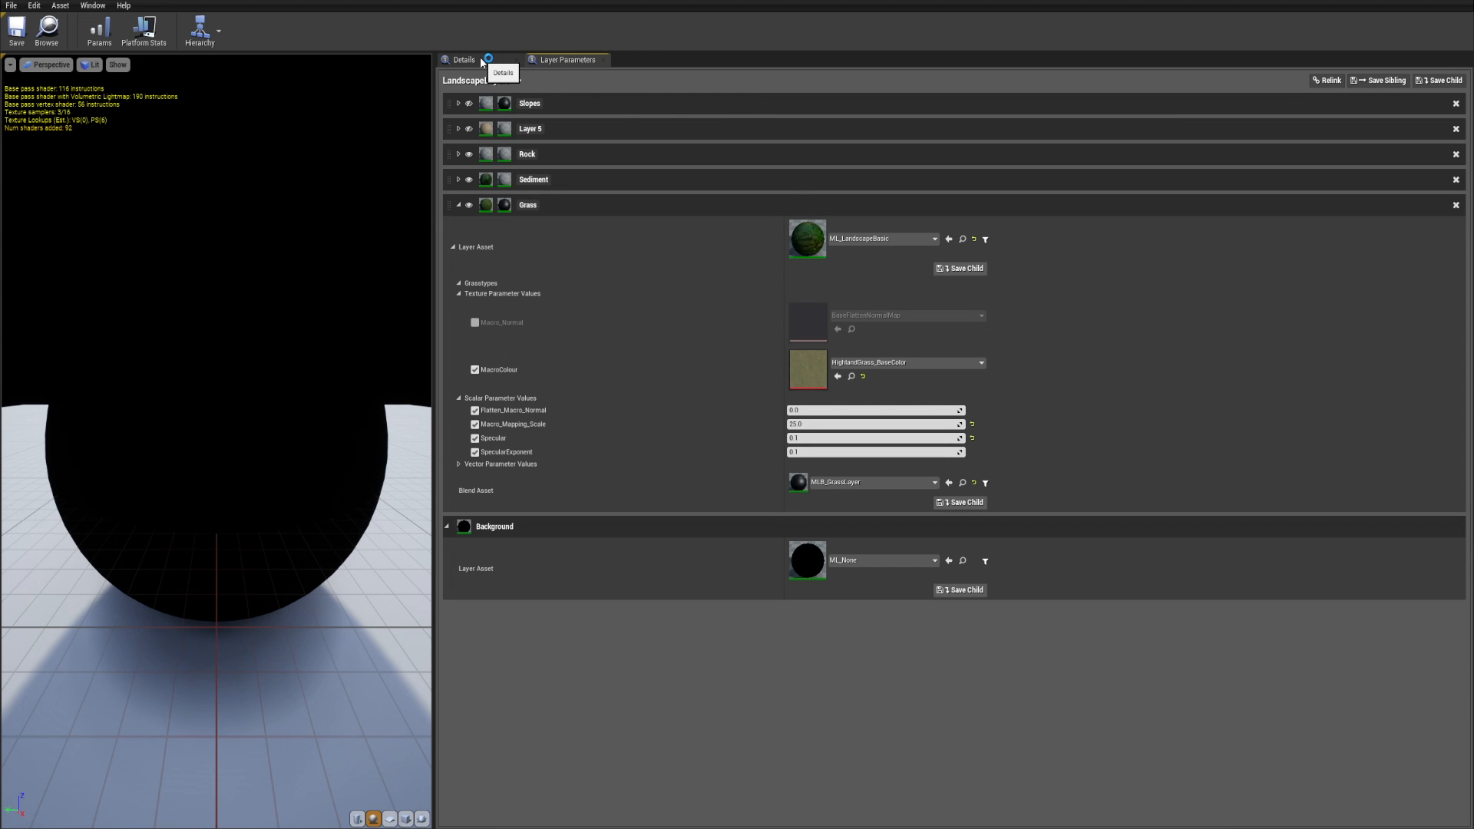
click(482, 62)
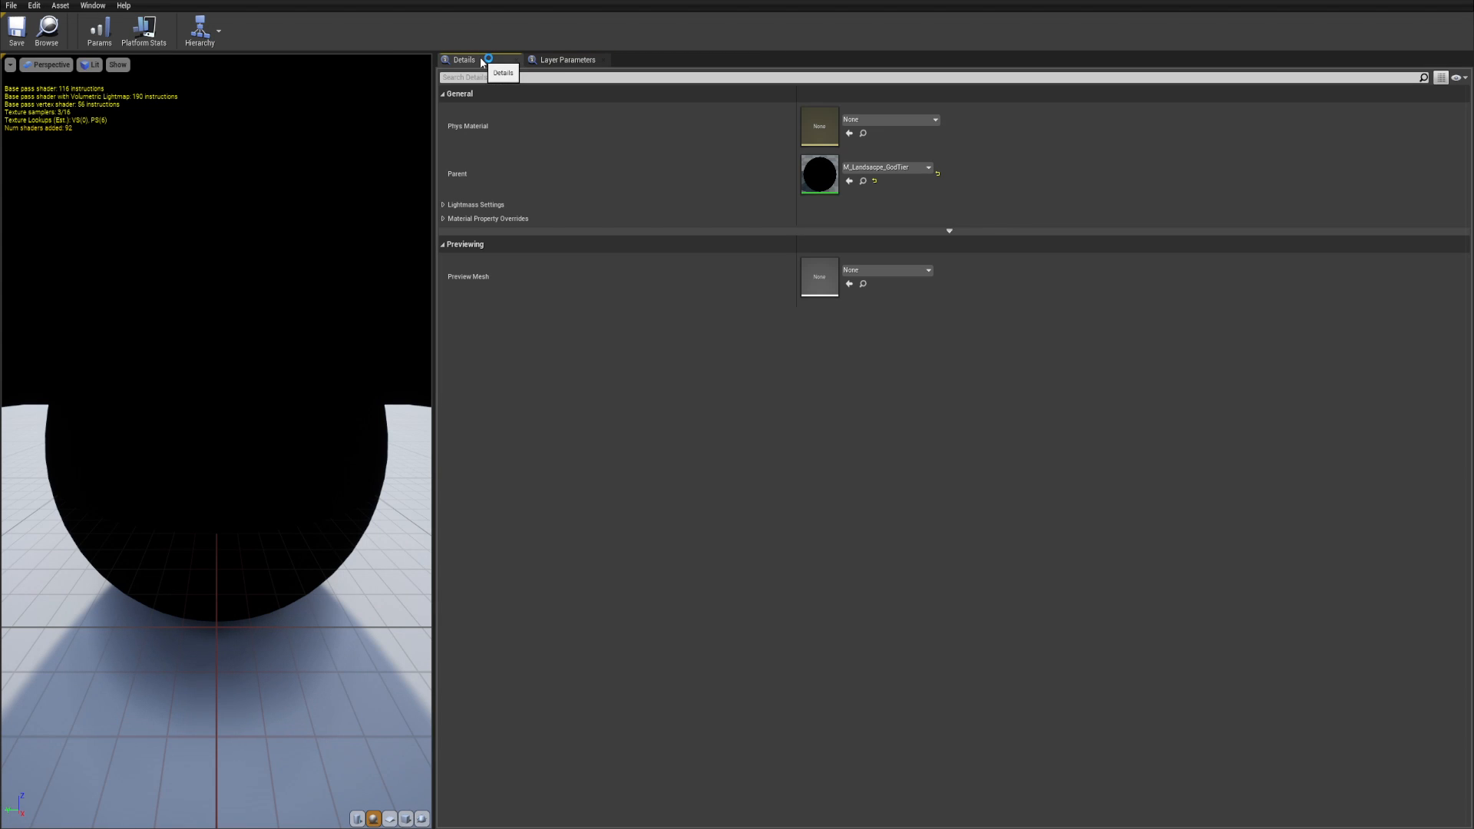
double_click(818, 177)
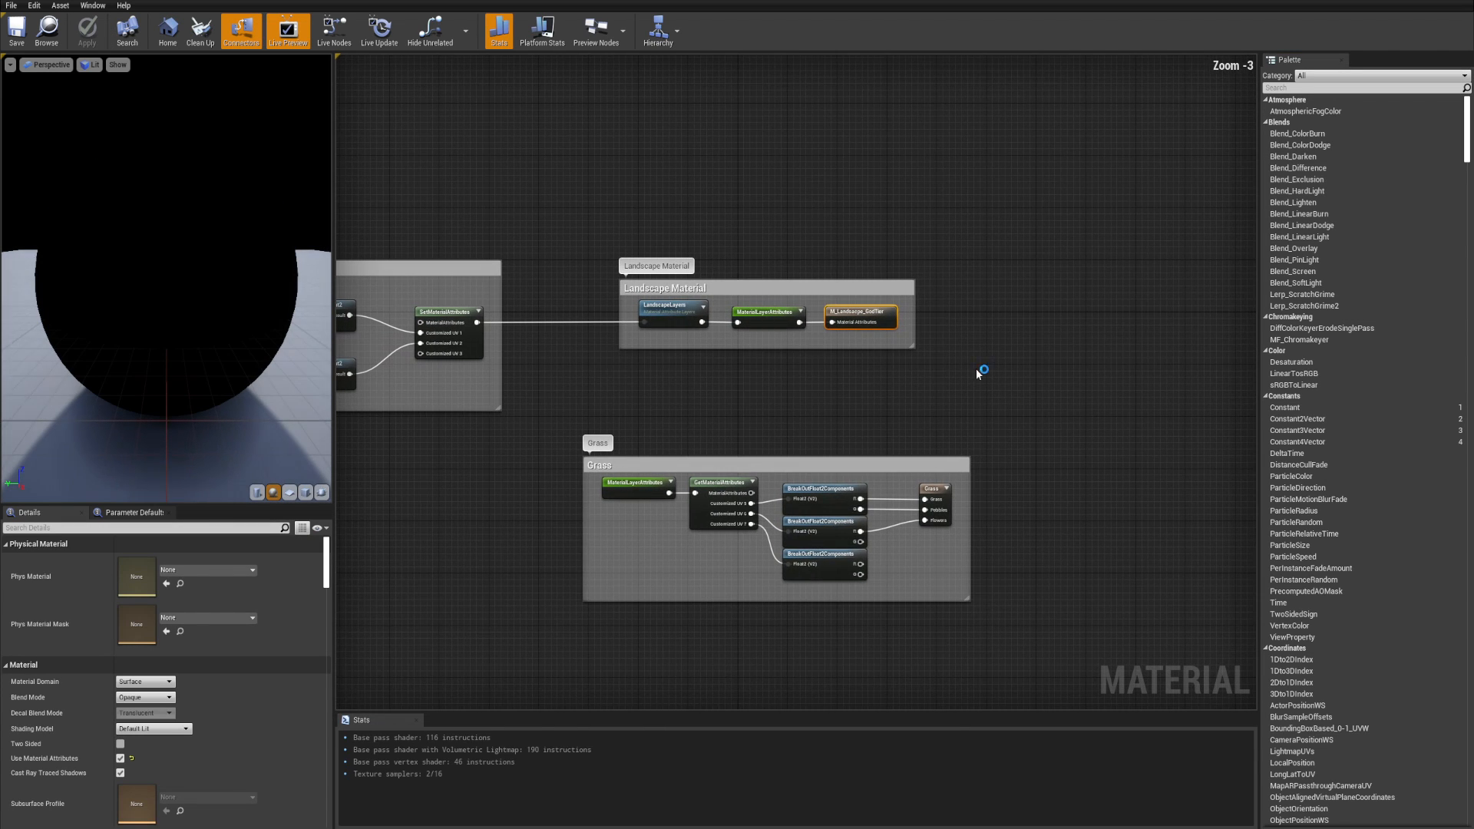
- Move the whole Grass comment group farther below and to the right of the Landscape Material group
drag(1075, 412, 519, 615)
drag(683, 467, 714, 453)
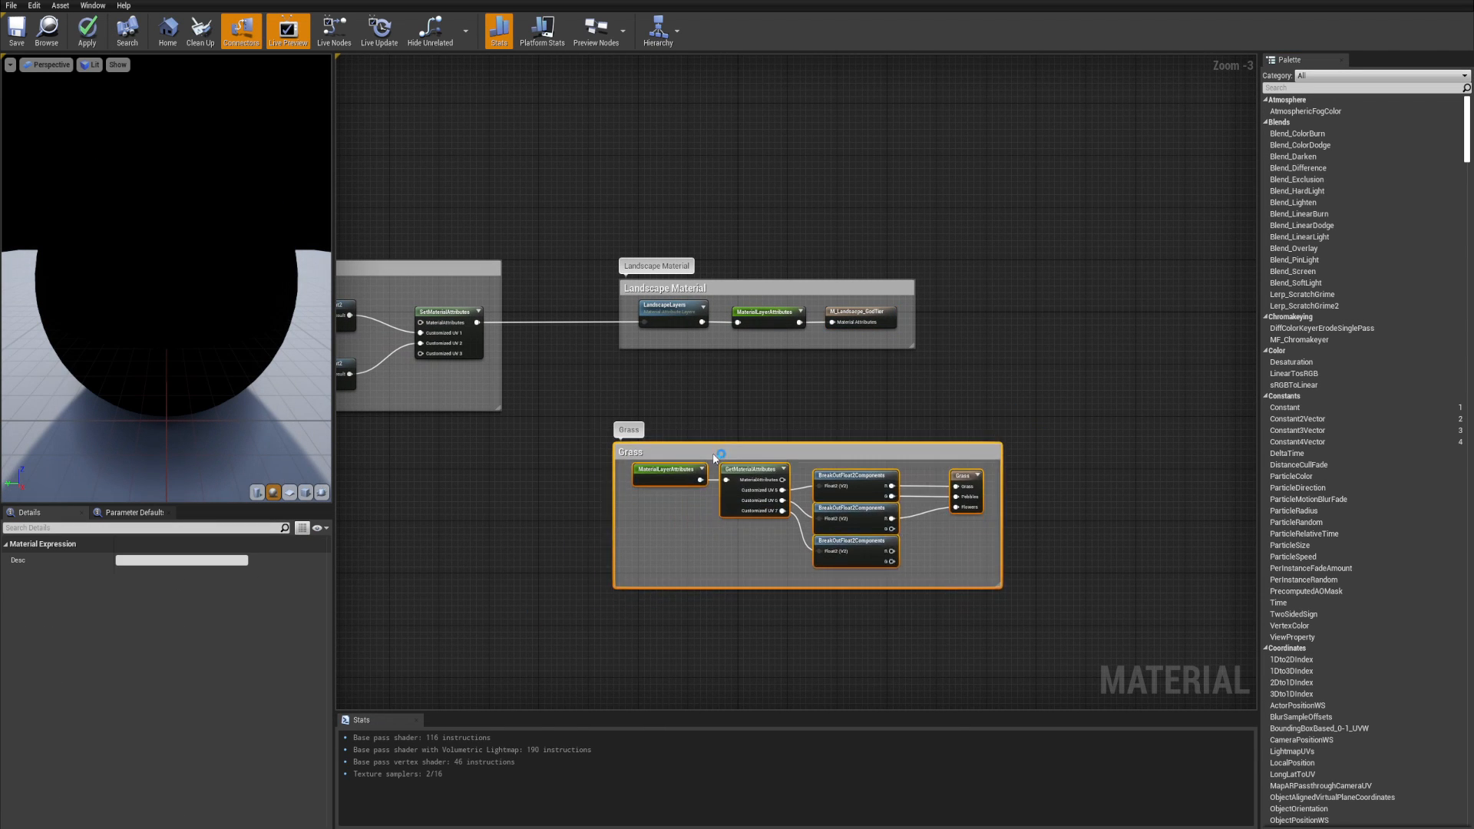
scroll(768, 403, down, 2)
drag(814, 383, 912, 540)
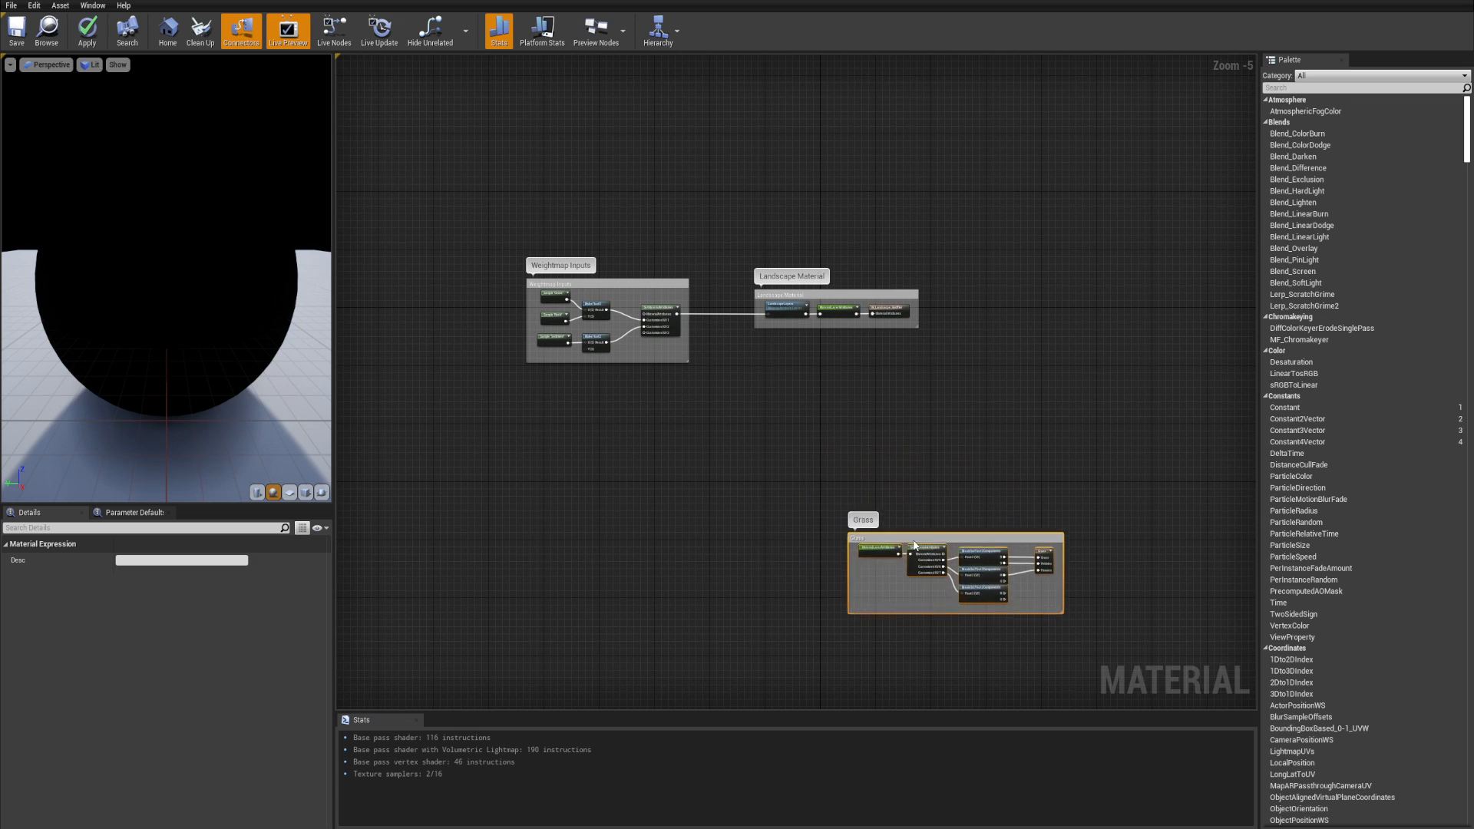
click(773, 397)
- Examine how the Grass, Rock and Sediment samples in Weightmap Inputs feed SetMaterialAttributes and the LandscapeLayers node
right_drag(770, 395, 833, 468)
scroll(720, 405, up, 5)
mouse_move(720, 444)
right_down()
mouse_move(919, 431)
mouse_move(731, 457)
right_up()
scroll(731, 457, down, 2)
right_drag(625, 454, 913, 466)
scroll(738, 405, up, 2)
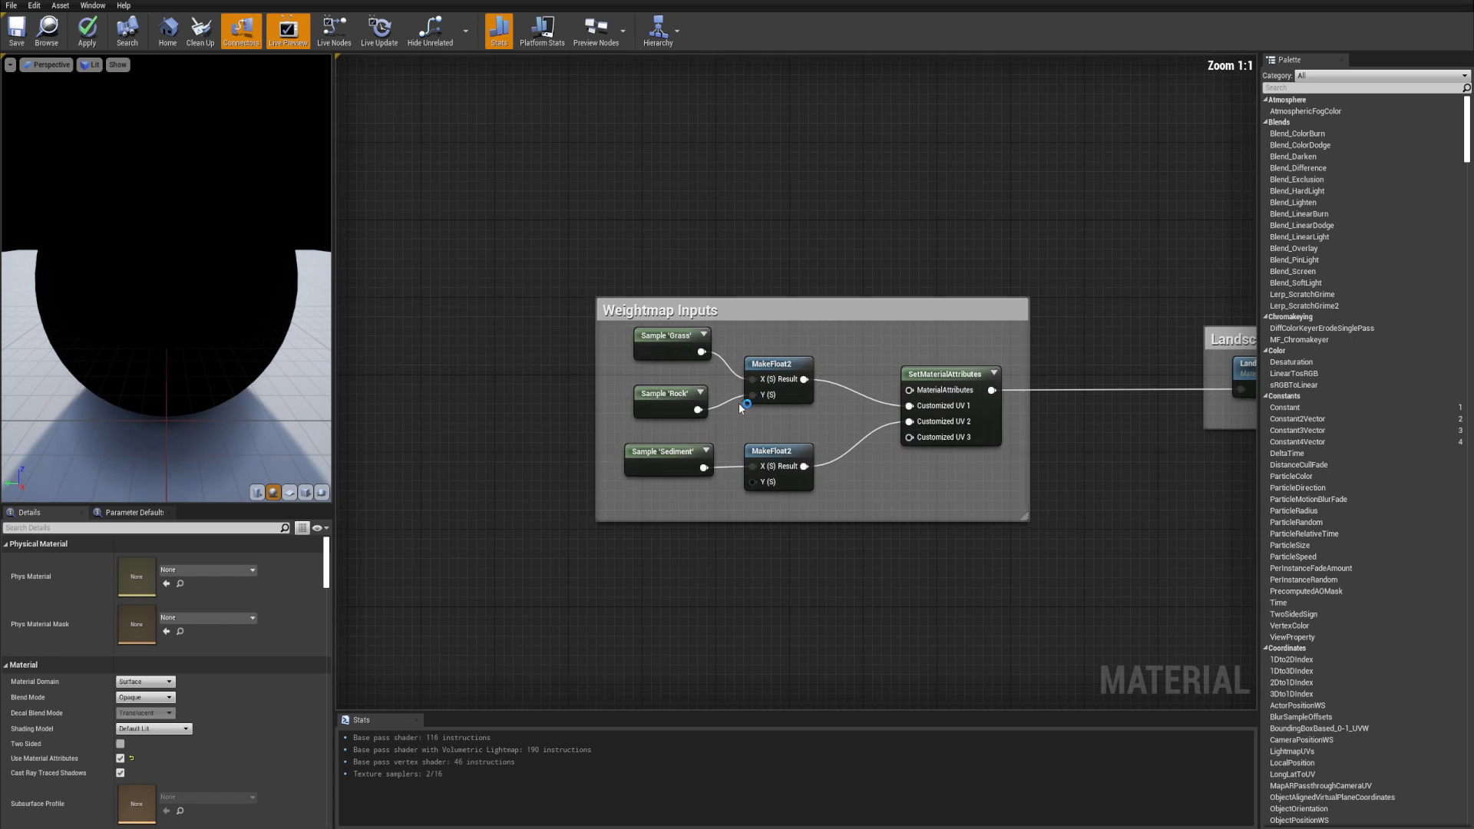
right_drag(901, 324, 861, 317)
right_drag(699, 284, 617, 282)
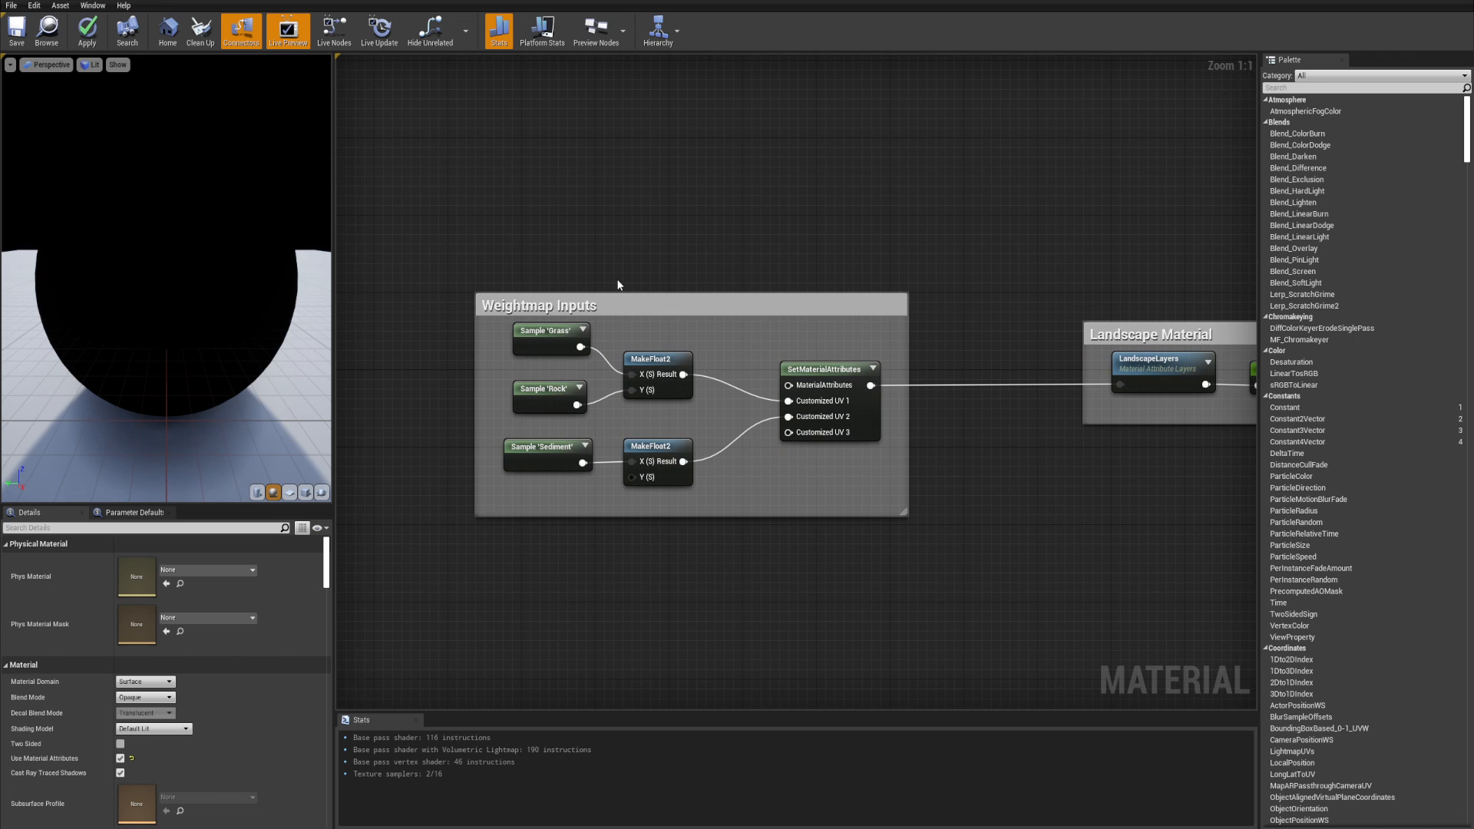
- Examine the LandscapeLayers node's default layers and the path from Weightmap Inputs through to the material output
right_drag(722, 301, 568, 304)
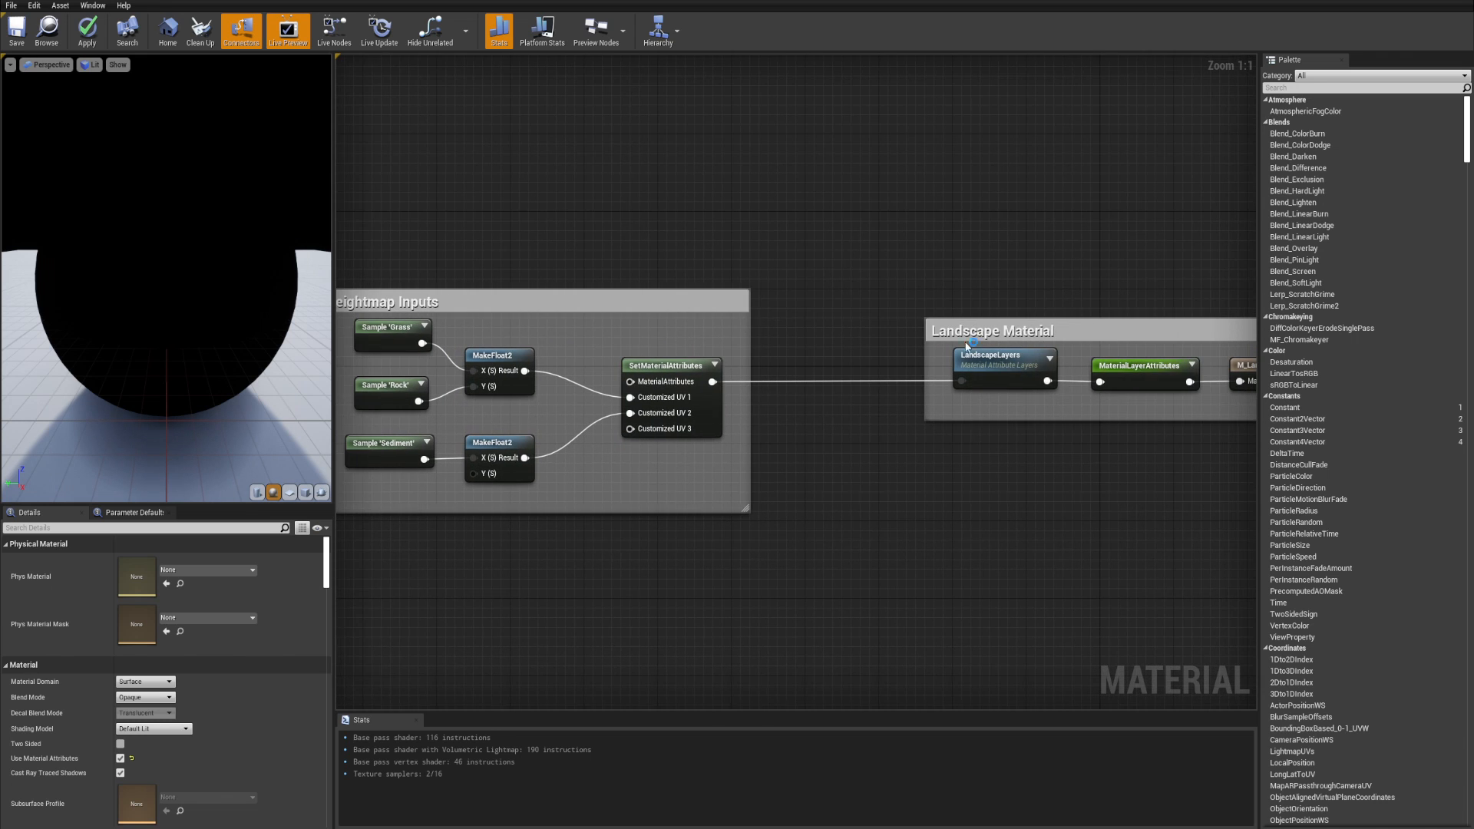
right_drag(1002, 405, 837, 405)
click(836, 405)
drag(837, 401, 836, 391)
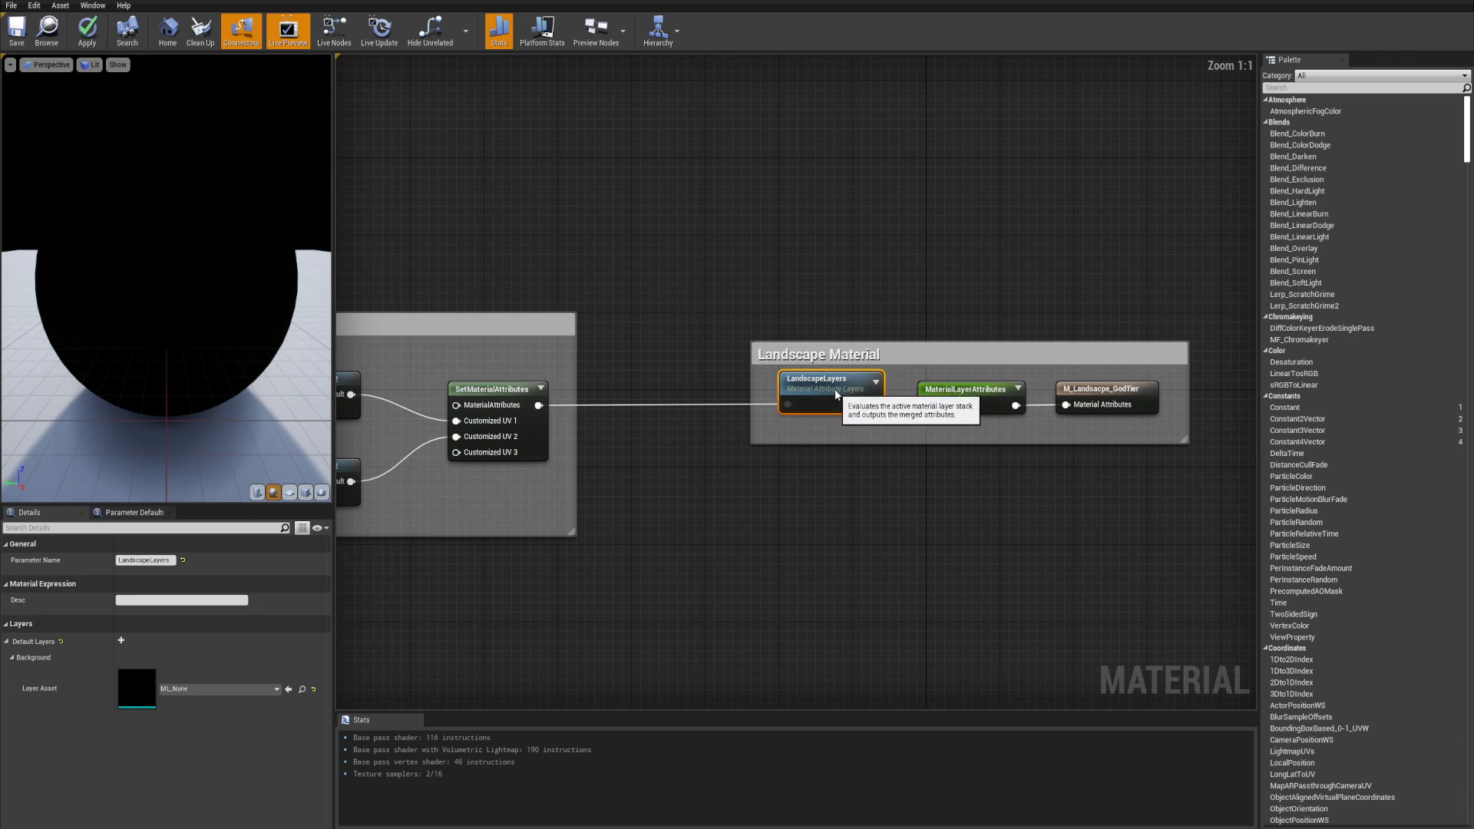
right_drag(725, 417, 856, 396)
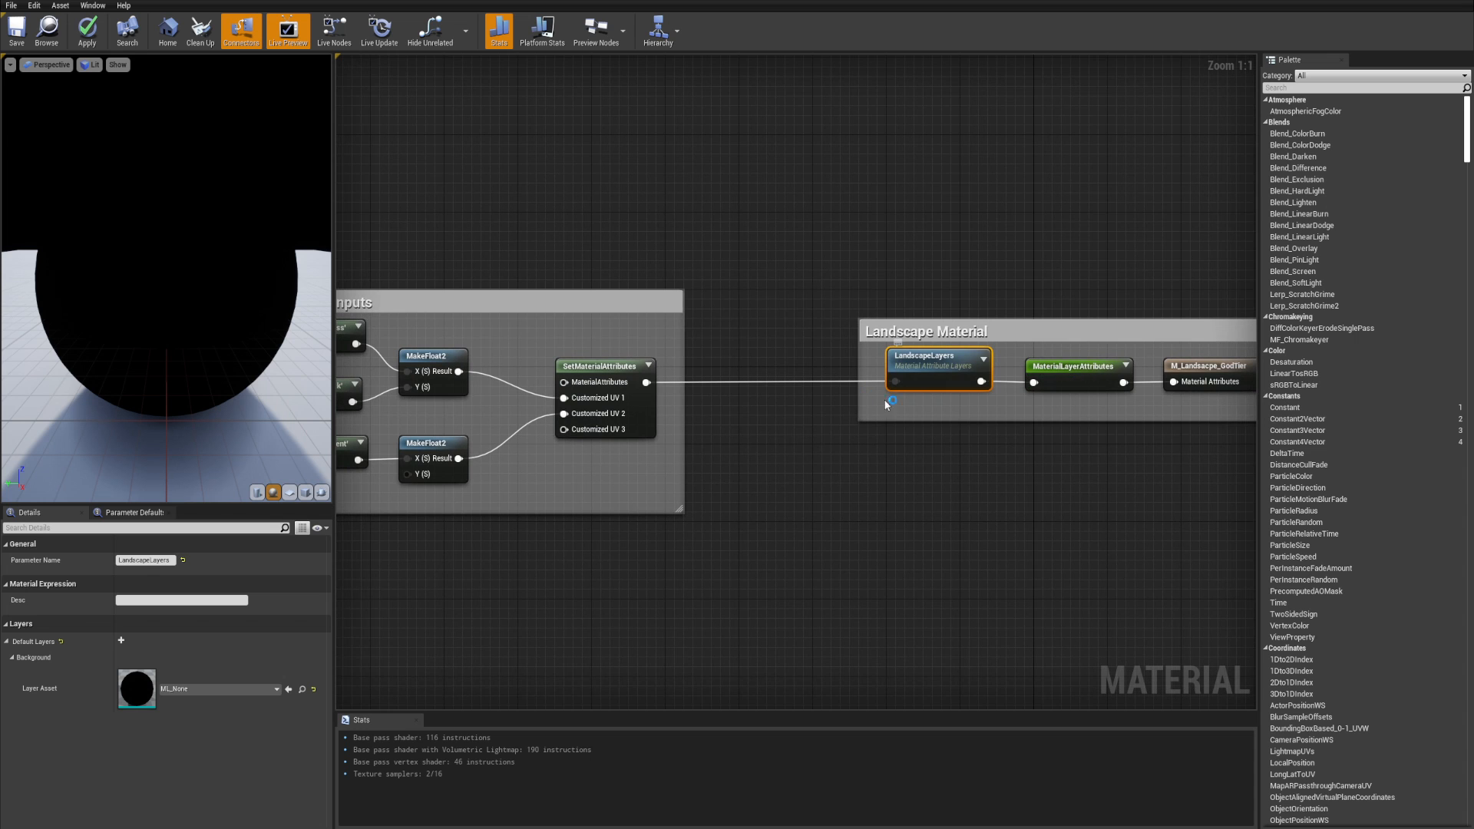
scroll(794, 434, down, 1)
right_drag(793, 434, 912, 418)
right_drag(1010, 411, 954, 403)
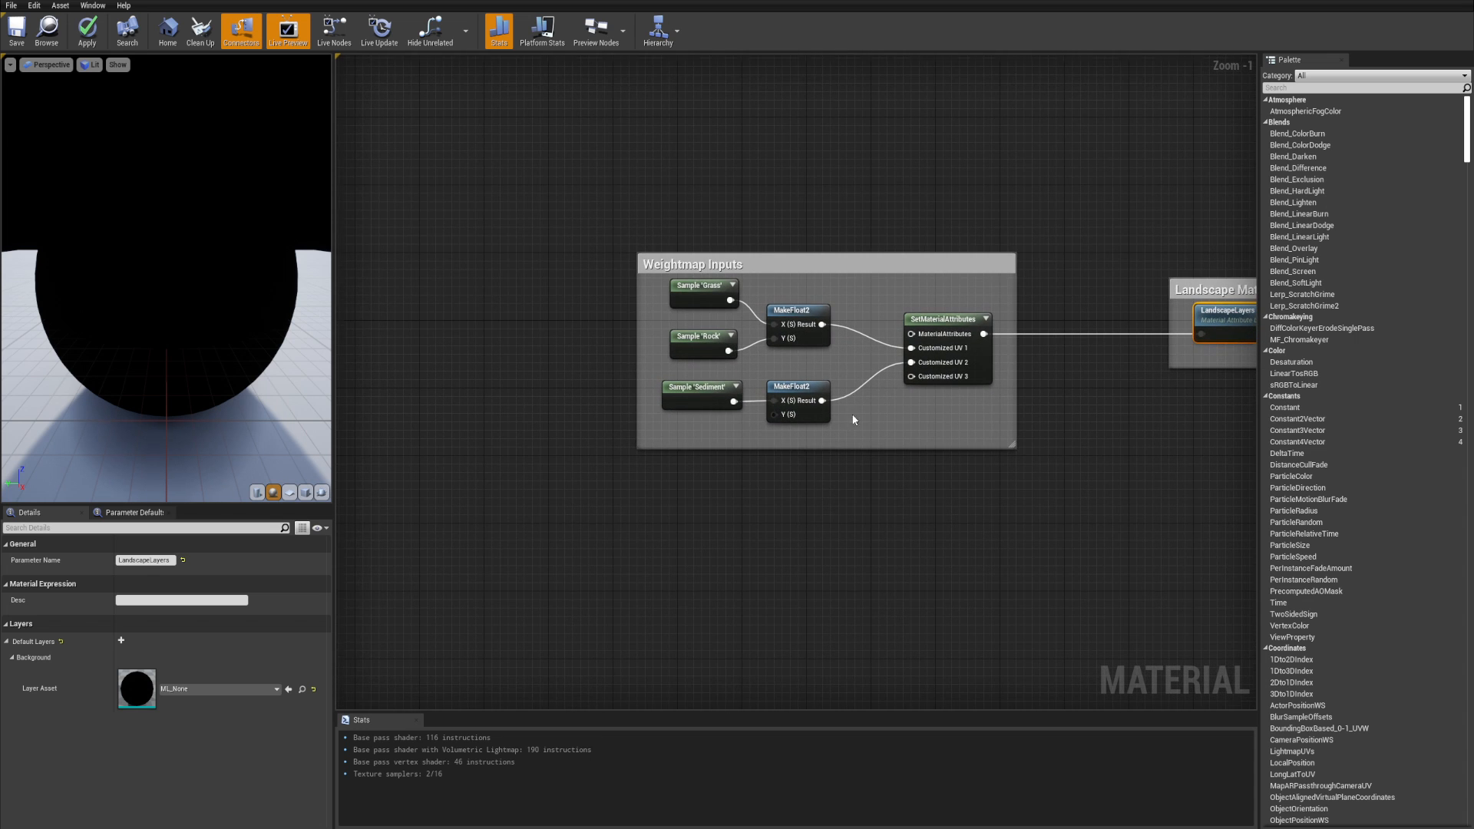
- Duplicate the Sediment MakeFloat2 node below the original and connect its Result to Customized UV 3 on SetMaterialAttributes
right_drag(854, 420, 832, 405)
right_drag(922, 403, 866, 401)
click(788, 393)
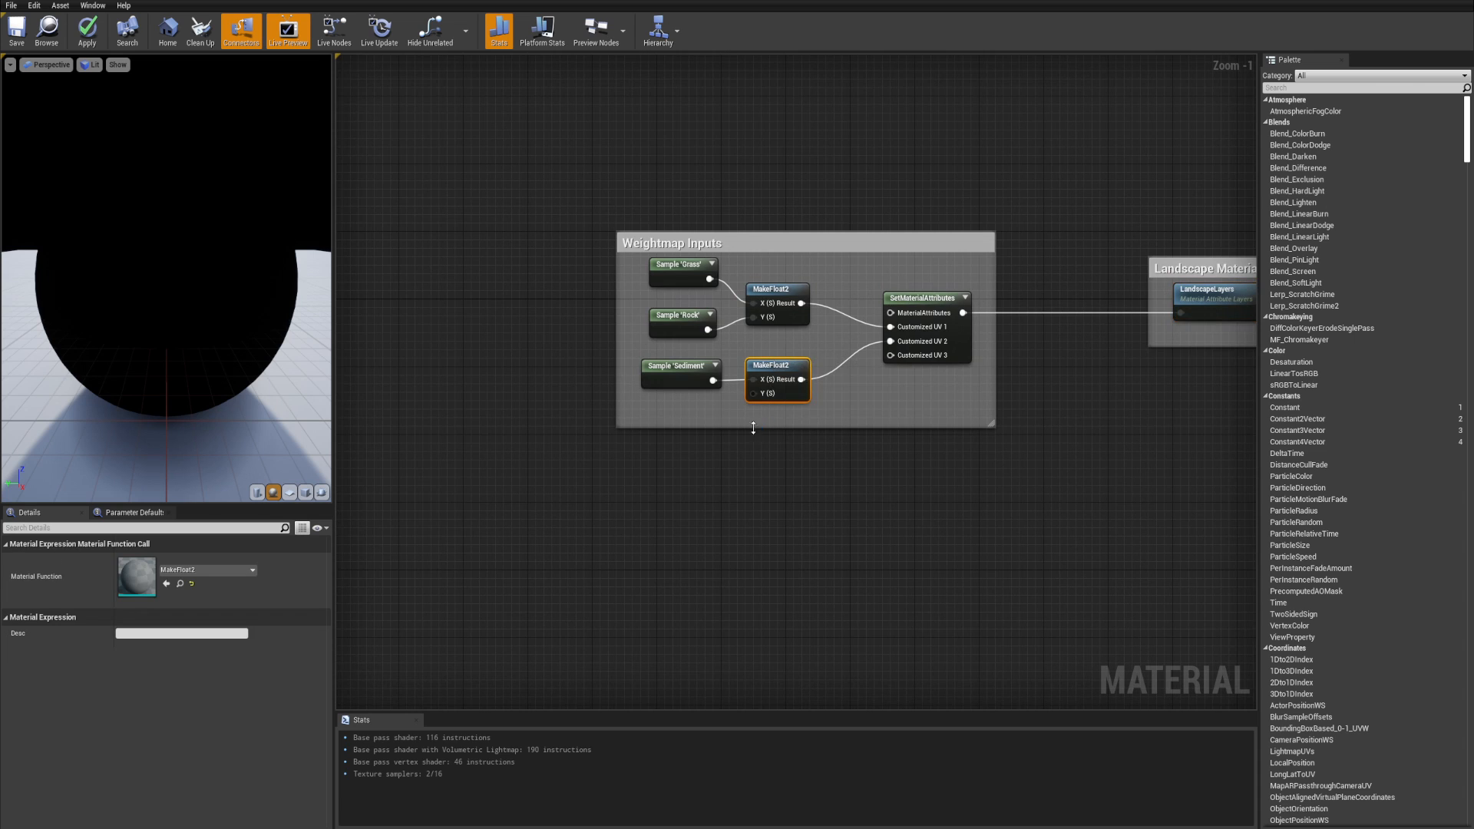
key(ctrl+d)
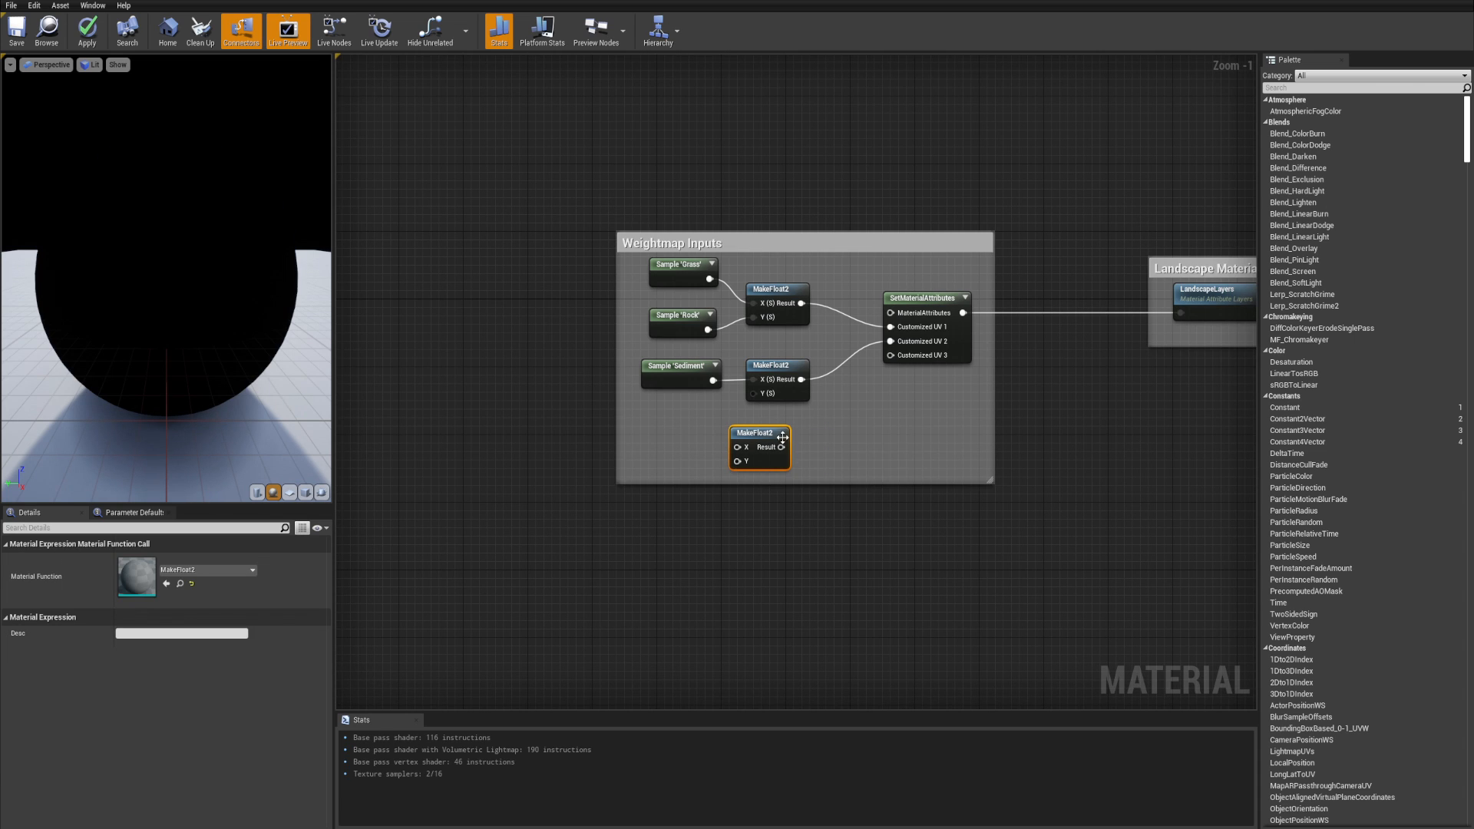
drag(783, 437, 896, 357)
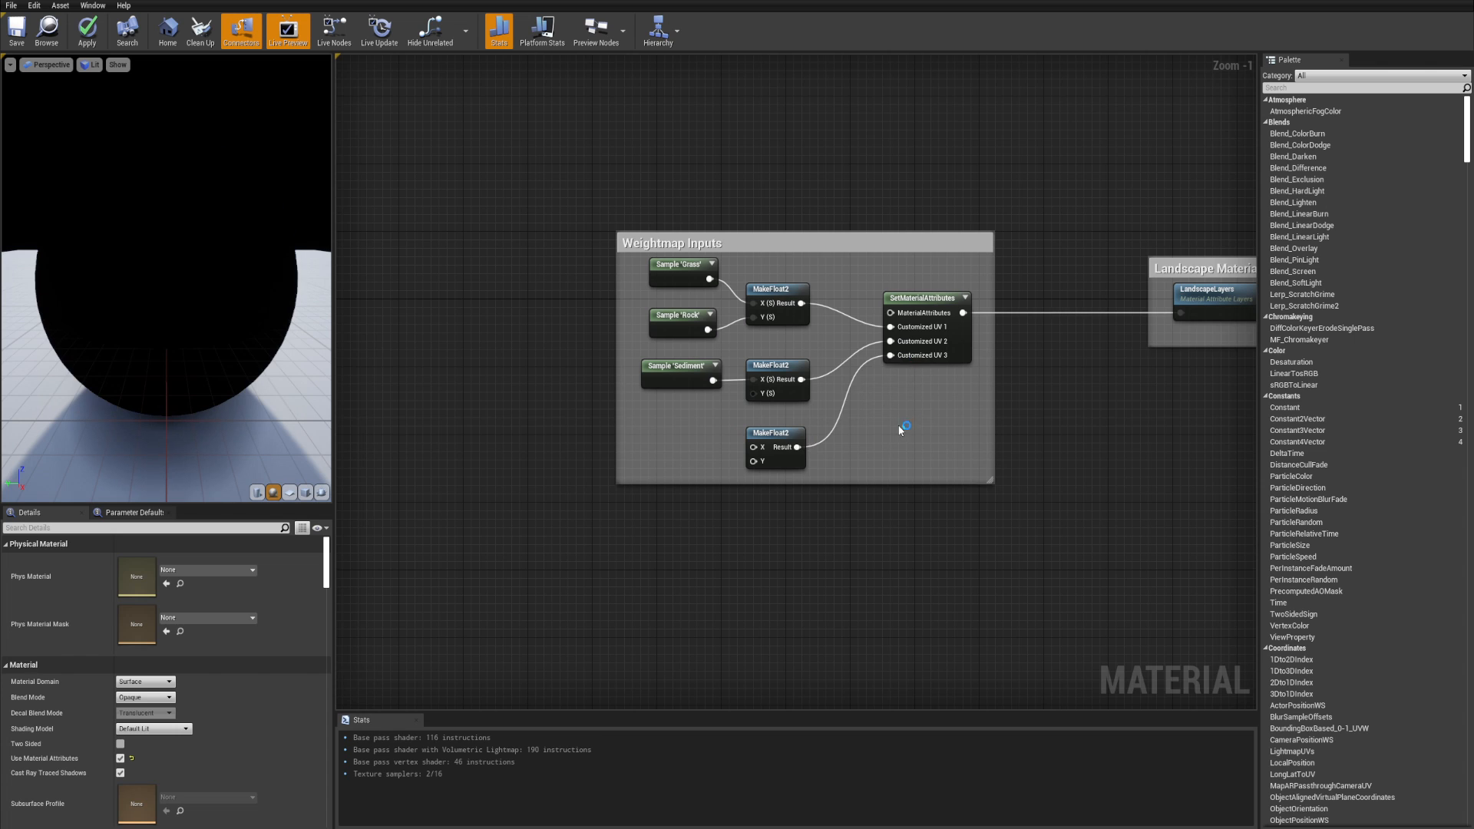
- Duplicate the Rock and Sediment samples beside the new MakeFloat2 and set the Rock copy's parameter name to Gravel
right_drag(651, 427, 797, 434)
drag(797, 429, 769, 328)
key(ctrl+c)
key(ctrl+v)
click(798, 428)
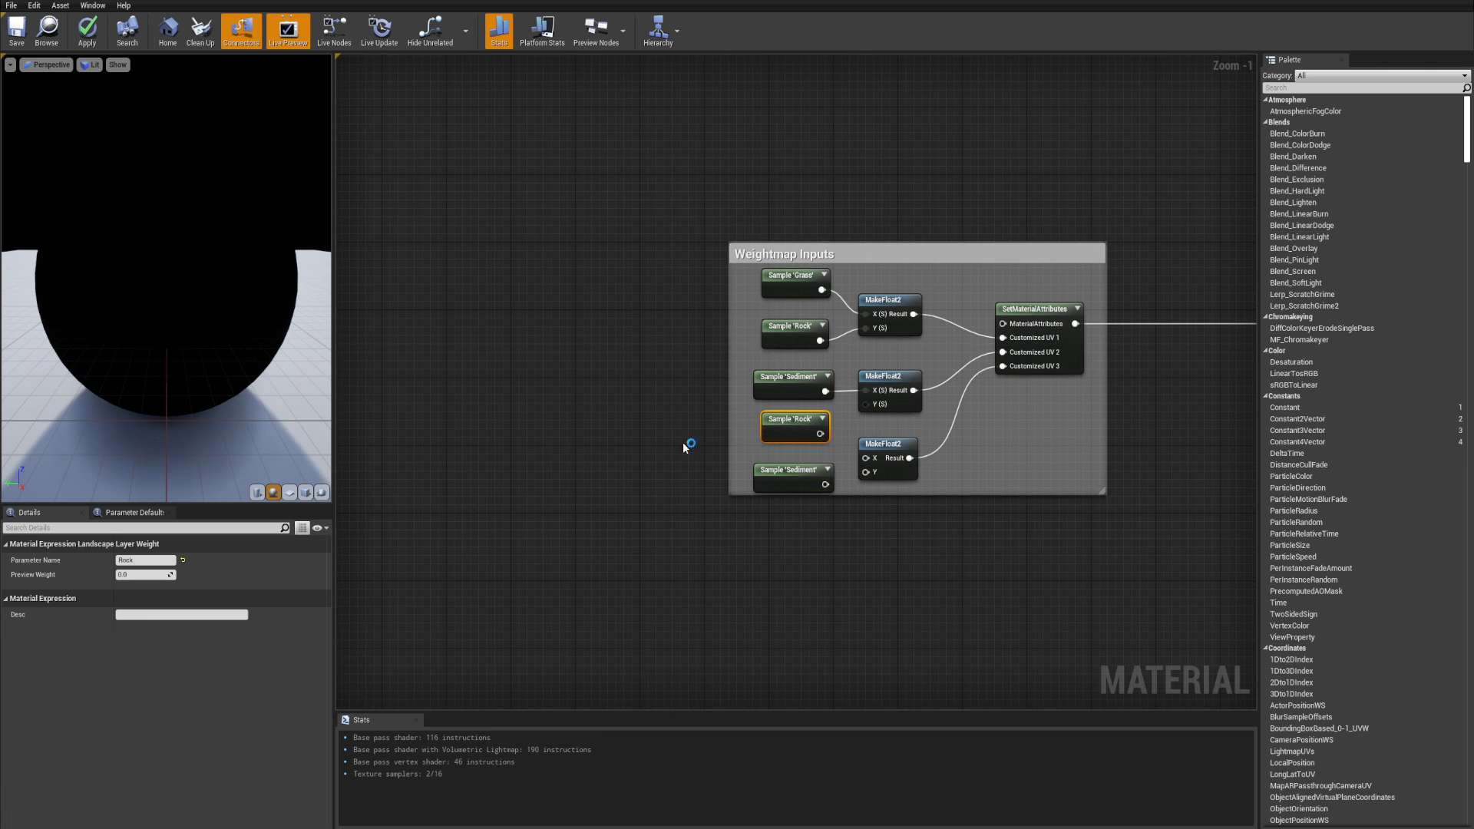
text(Gravel)
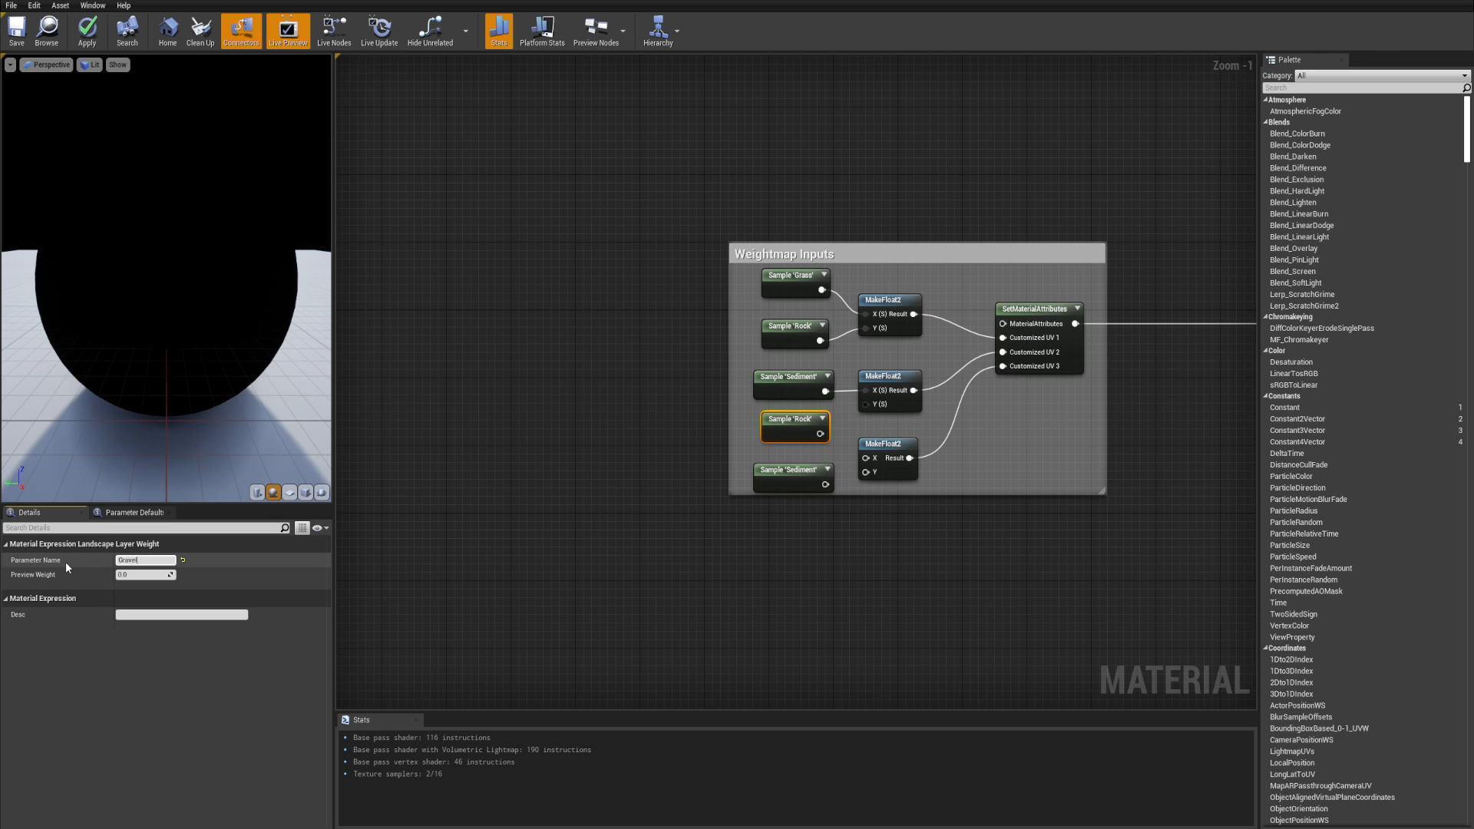
key(Return)
- Set the parameter name of the duplicated Sediment sample to Heather
drag(691, 586, 866, 483)
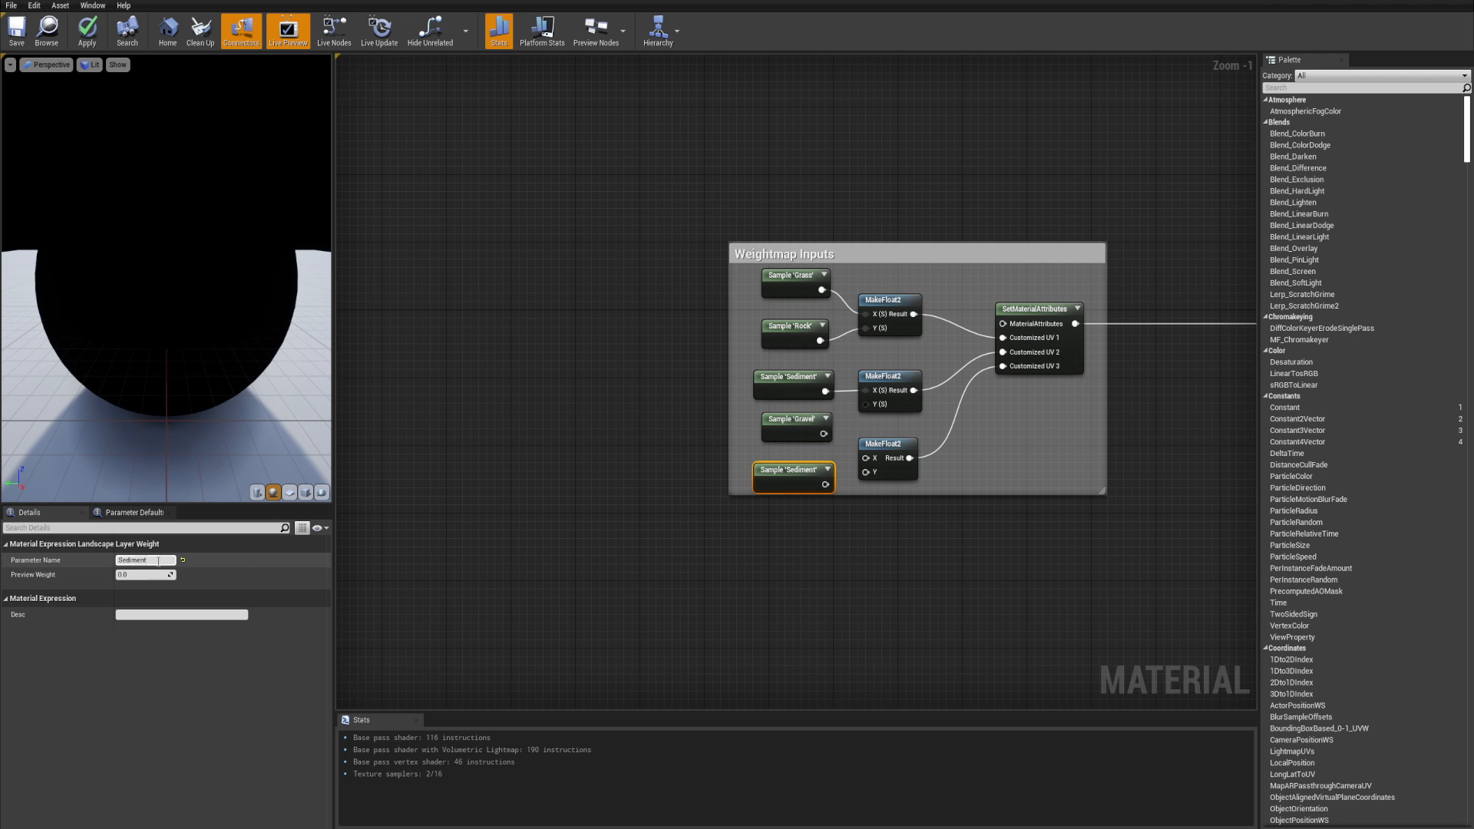
key(Return)
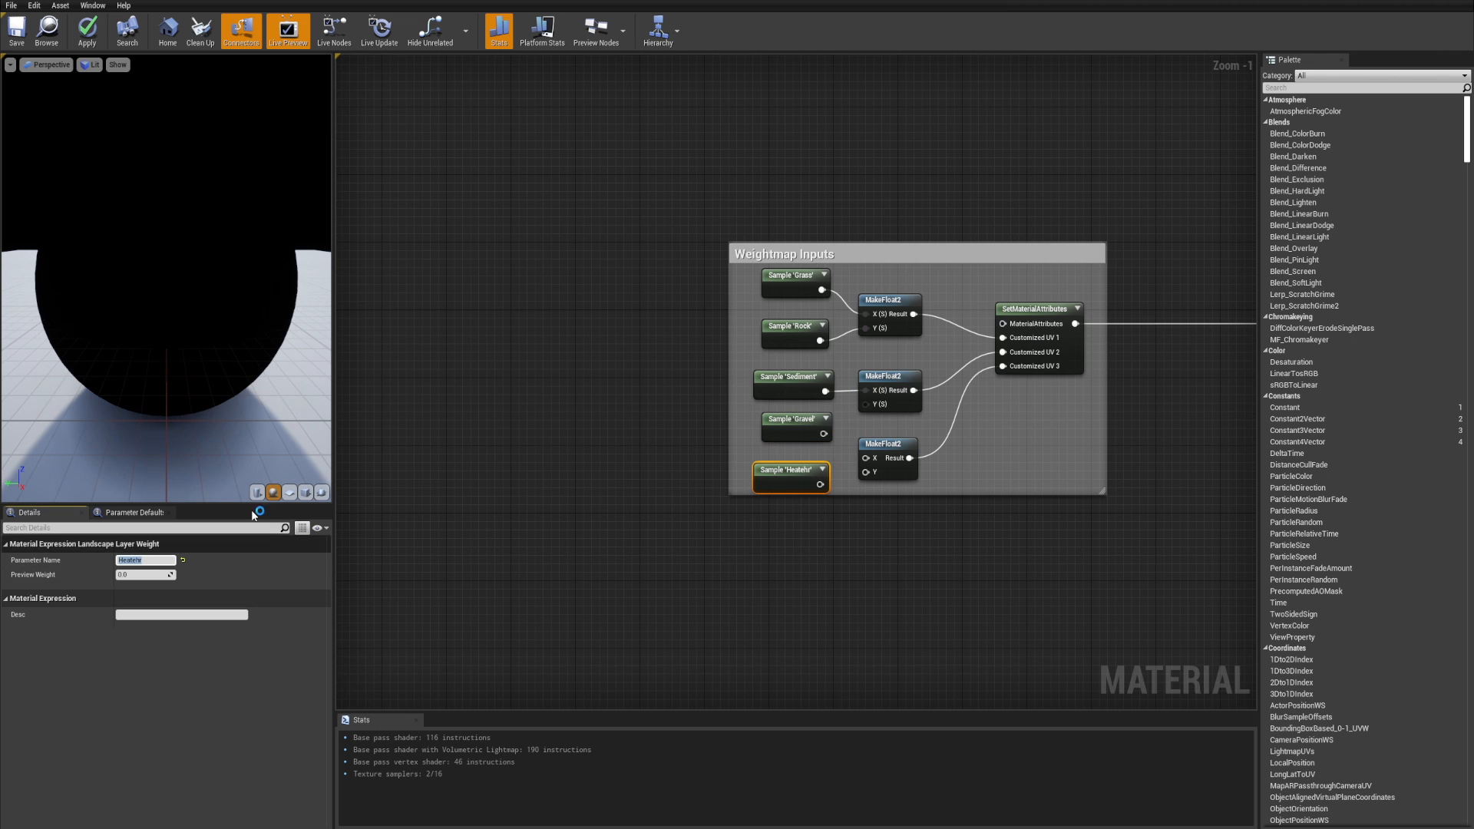
scroll(826, 581, up, 1)
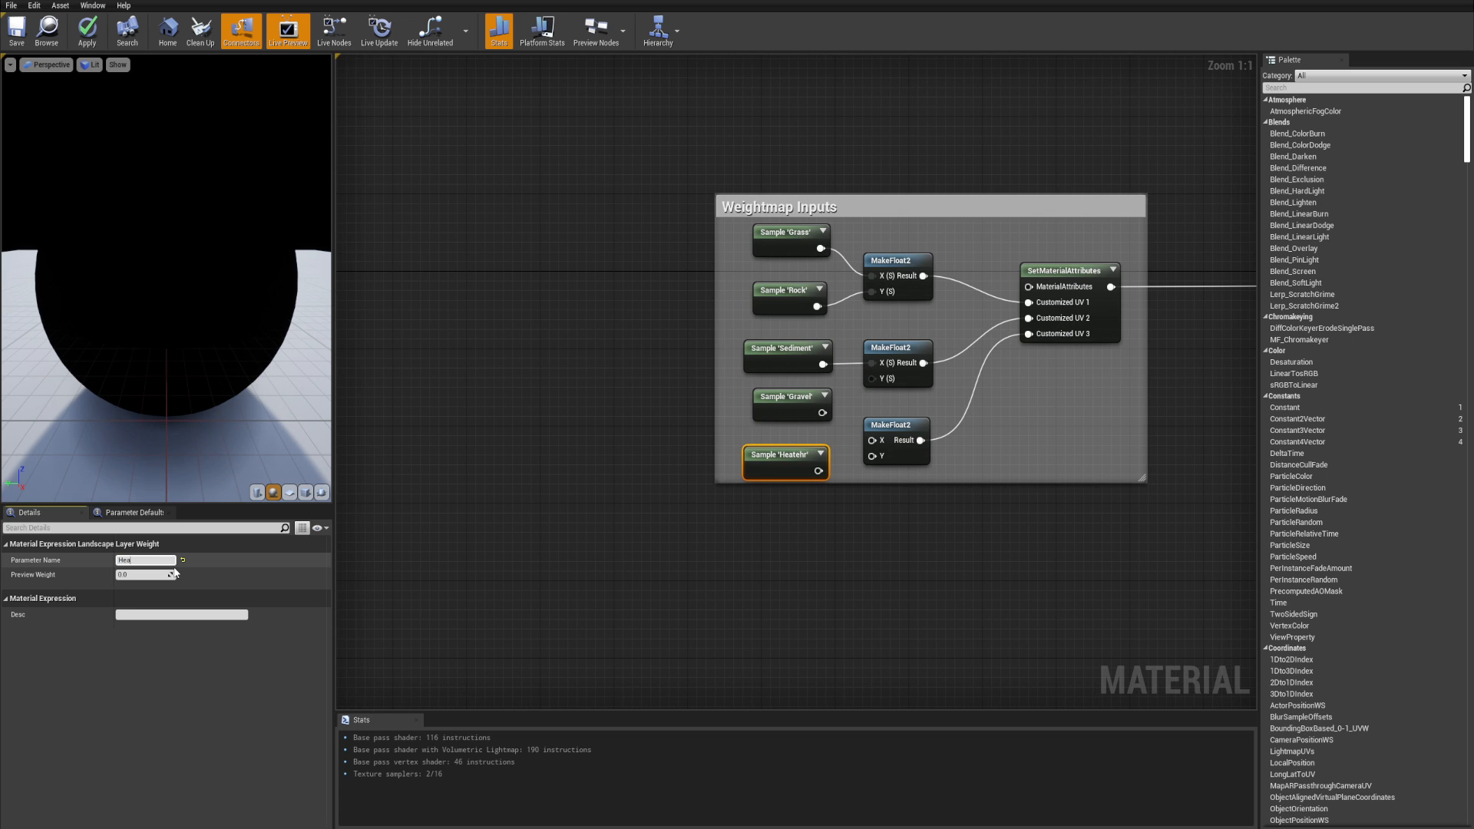
key(Return)
click(858, 479)
right_drag(858, 481, 849, 493)
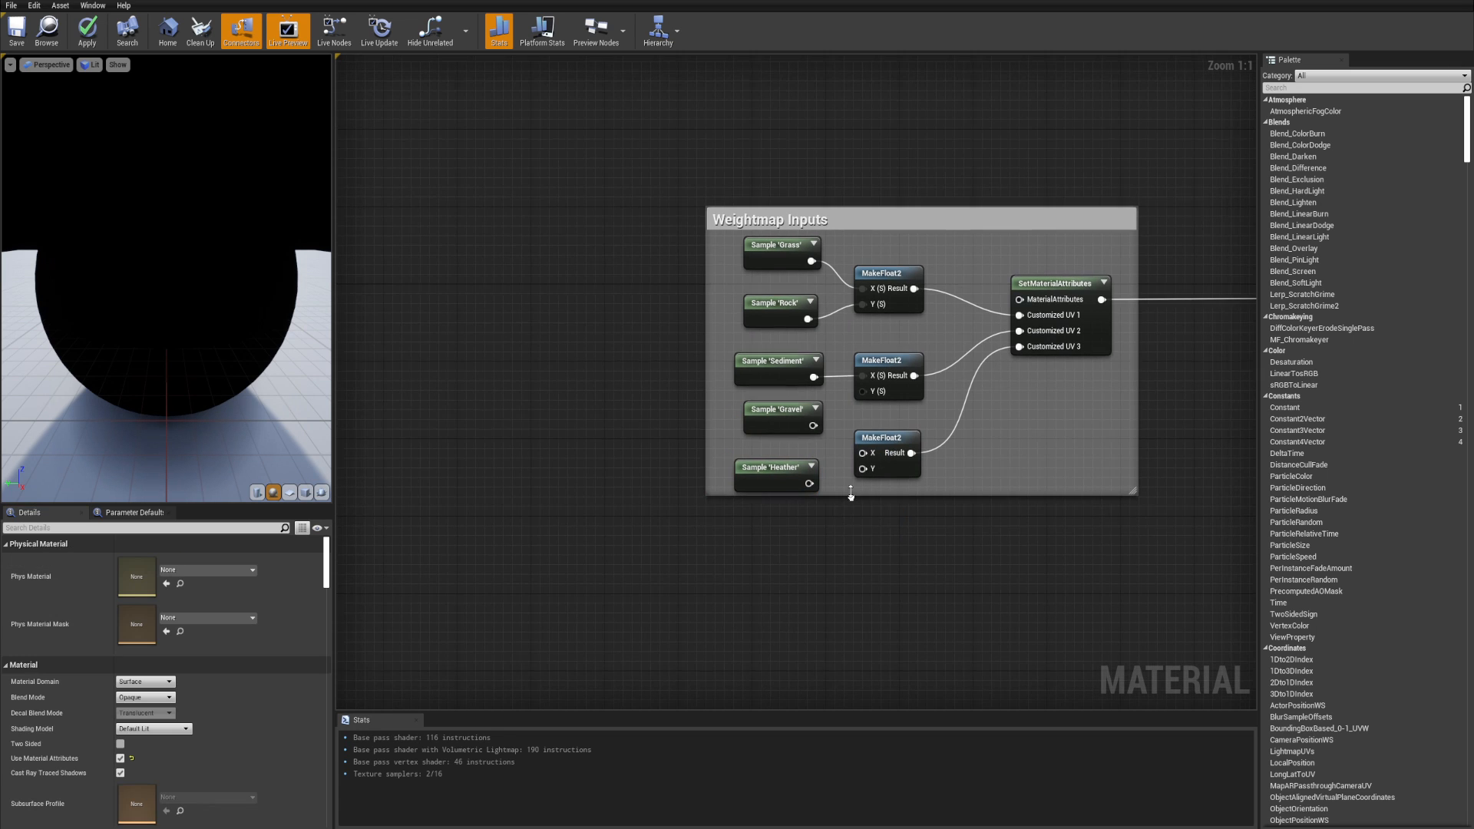
- Connect Gravel to X and Heather to Y of the new MakeFloat2, and enlarge the Weightmap Inputs comment to fit the nodes
drag(813, 425, 807, 489)
right_drag(925, 512, 854, 526)
drag(906, 508, 901, 557)
right_drag(855, 493, 816, 500)
drag(654, 436, 655, 450)
right_drag(891, 458, 816, 457)
- Move all sample, MakeFloat2 and SetMaterialAttributes nodes slightly lower inside the enlarged Weightmap Inputs comment
mouse_move(904, 500)
mouse_down()
mouse_move(543, 247)
mouse_move(566, 250)
mouse_up()
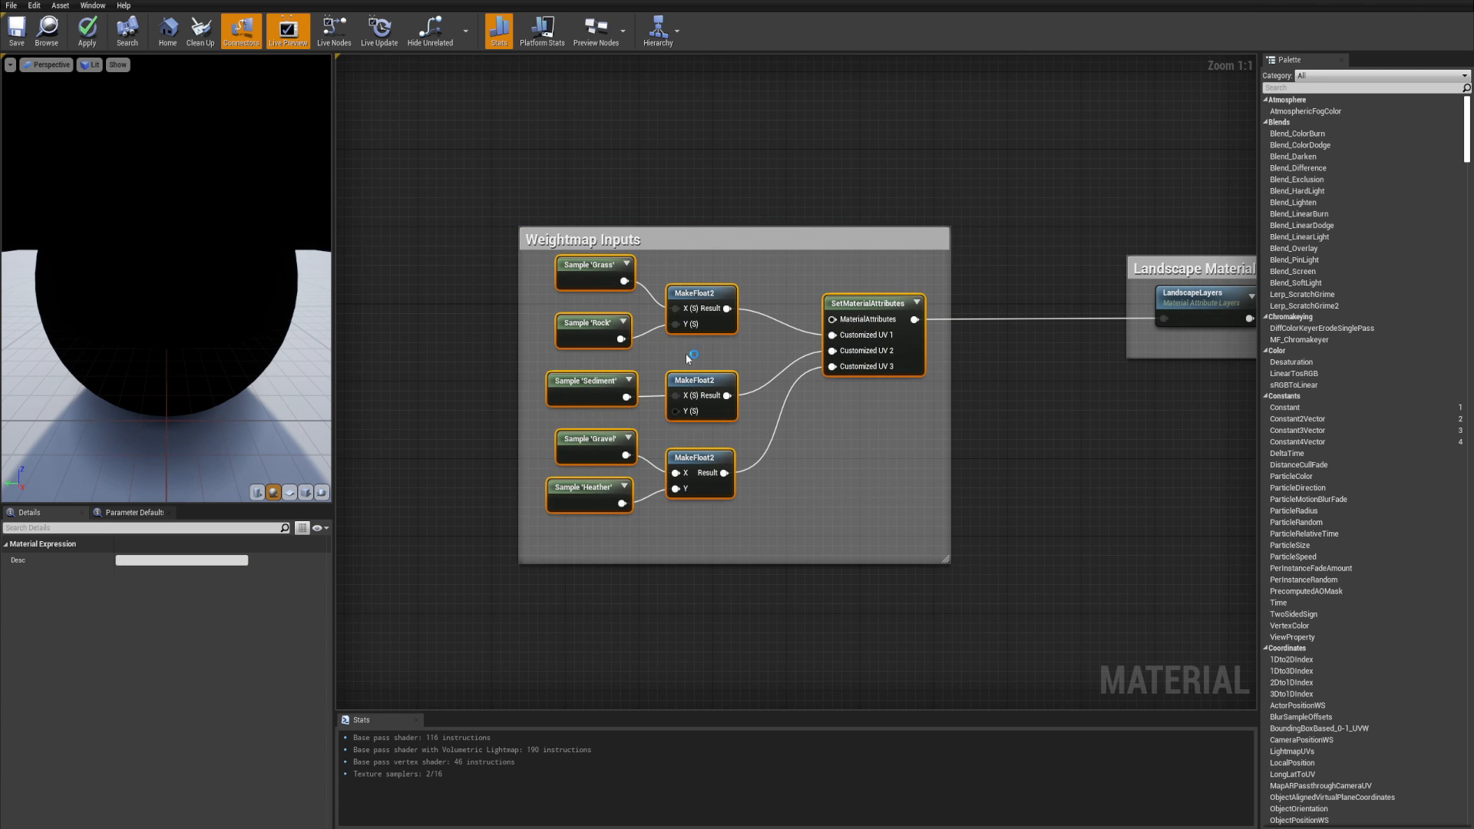
click(688, 355)
drag(880, 308, 879, 317)
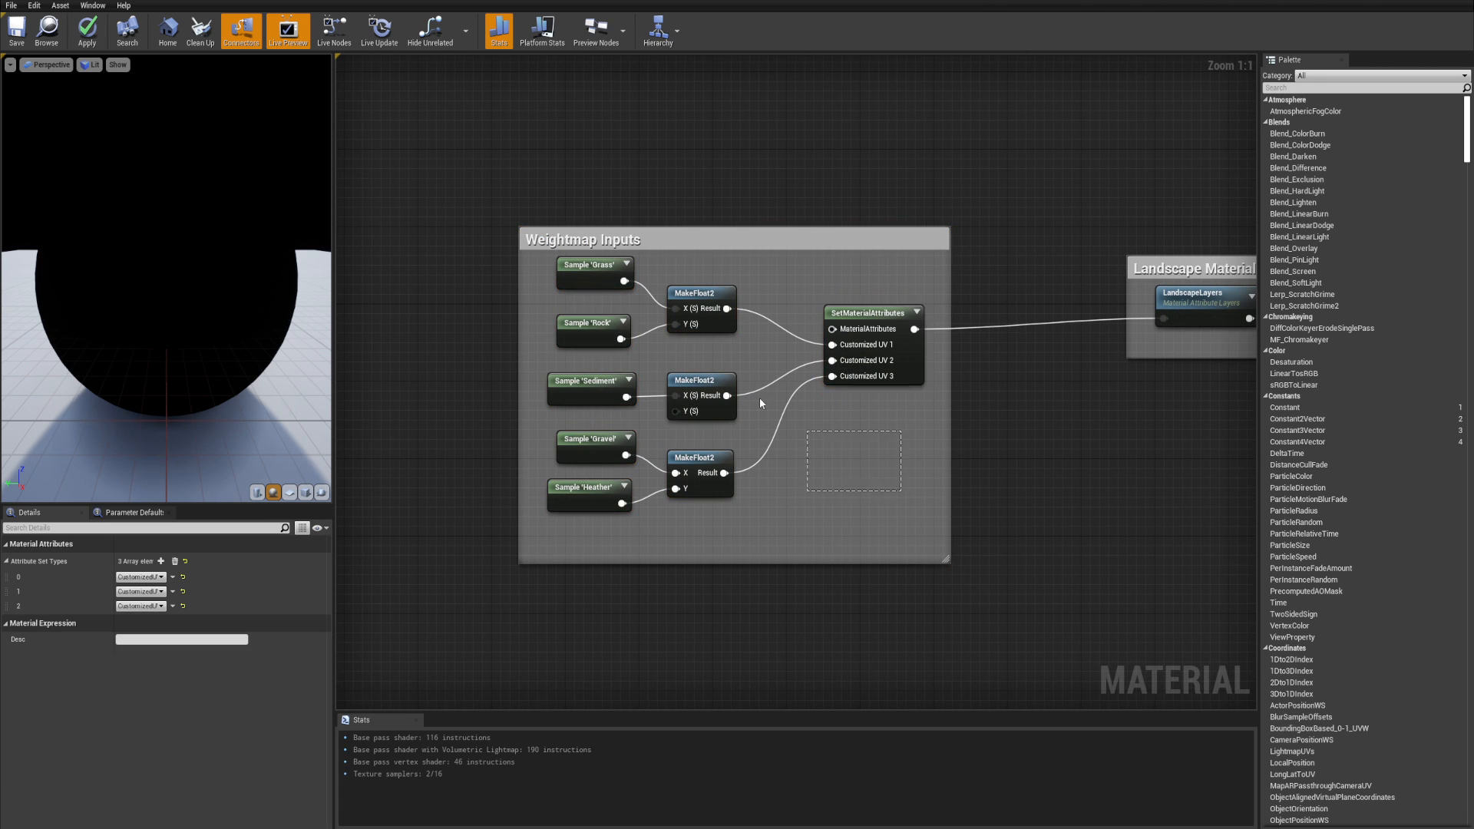
drag(760, 403, 605, 315)
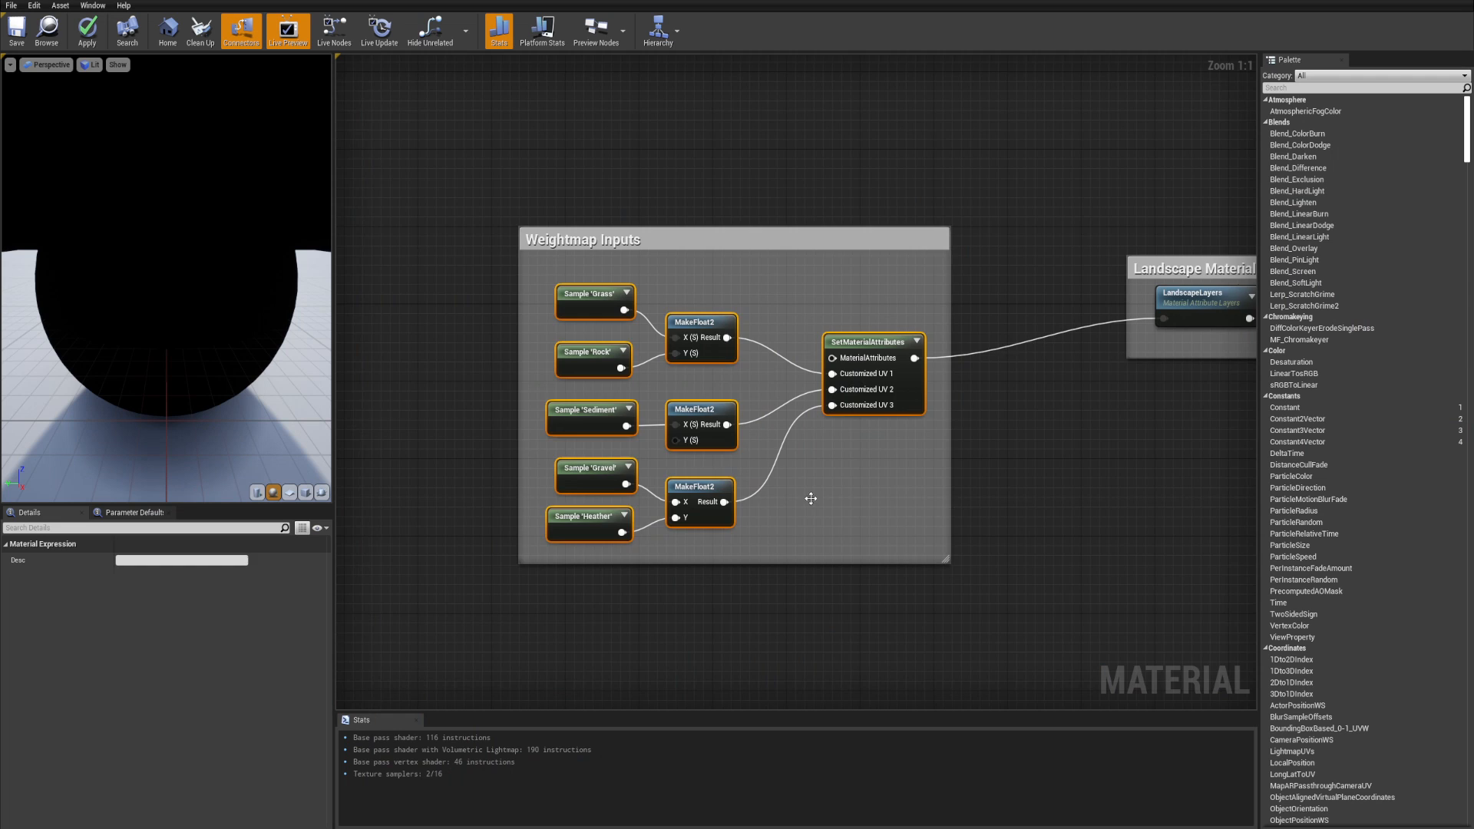
click(811, 499)
right_drag(815, 498, 737, 496)
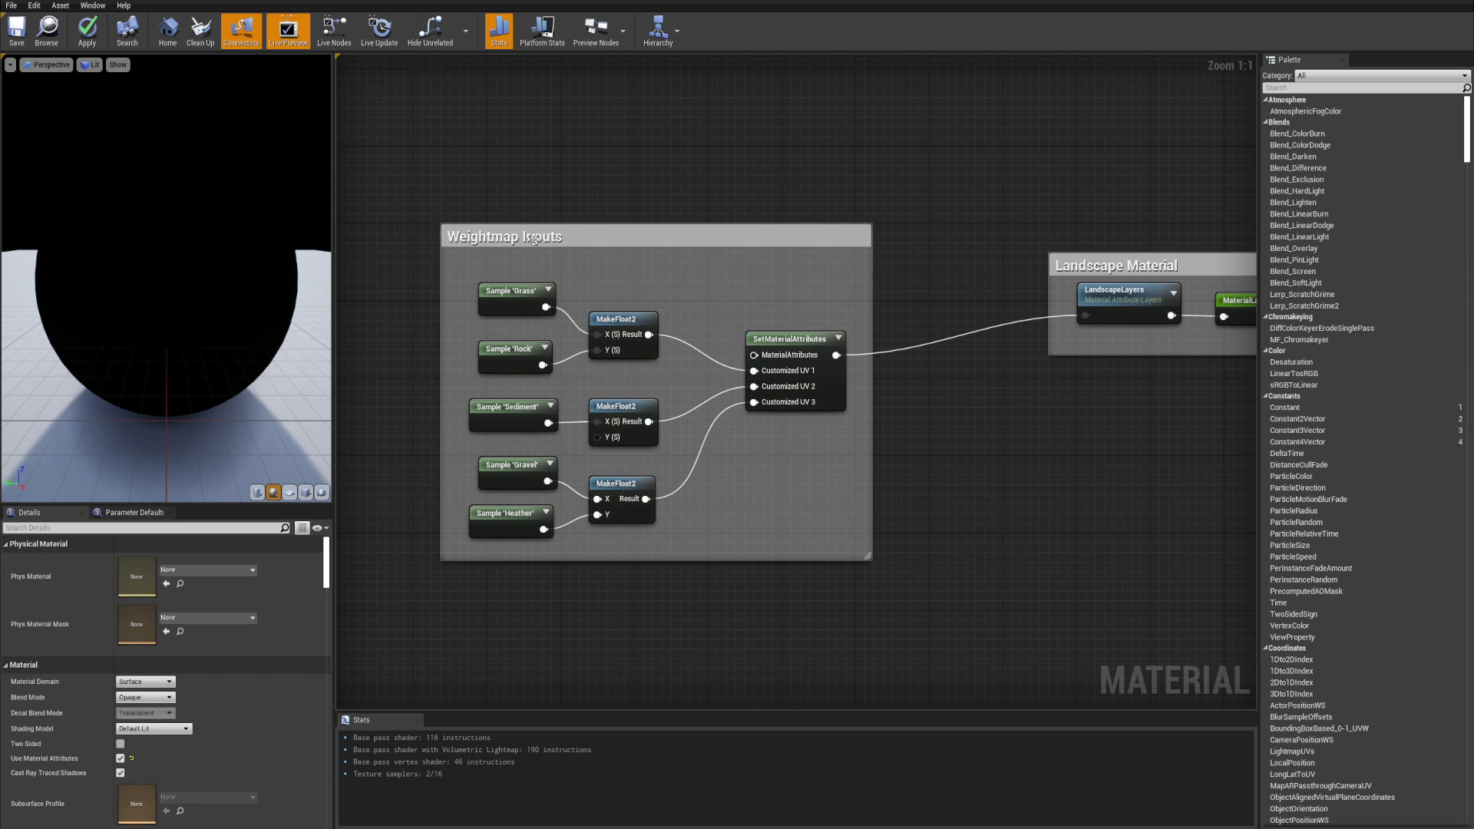
- Apply the M_Landscape_GodTier changes with the Gravel and Heather inputs and look over the updated graph
click(525, 472)
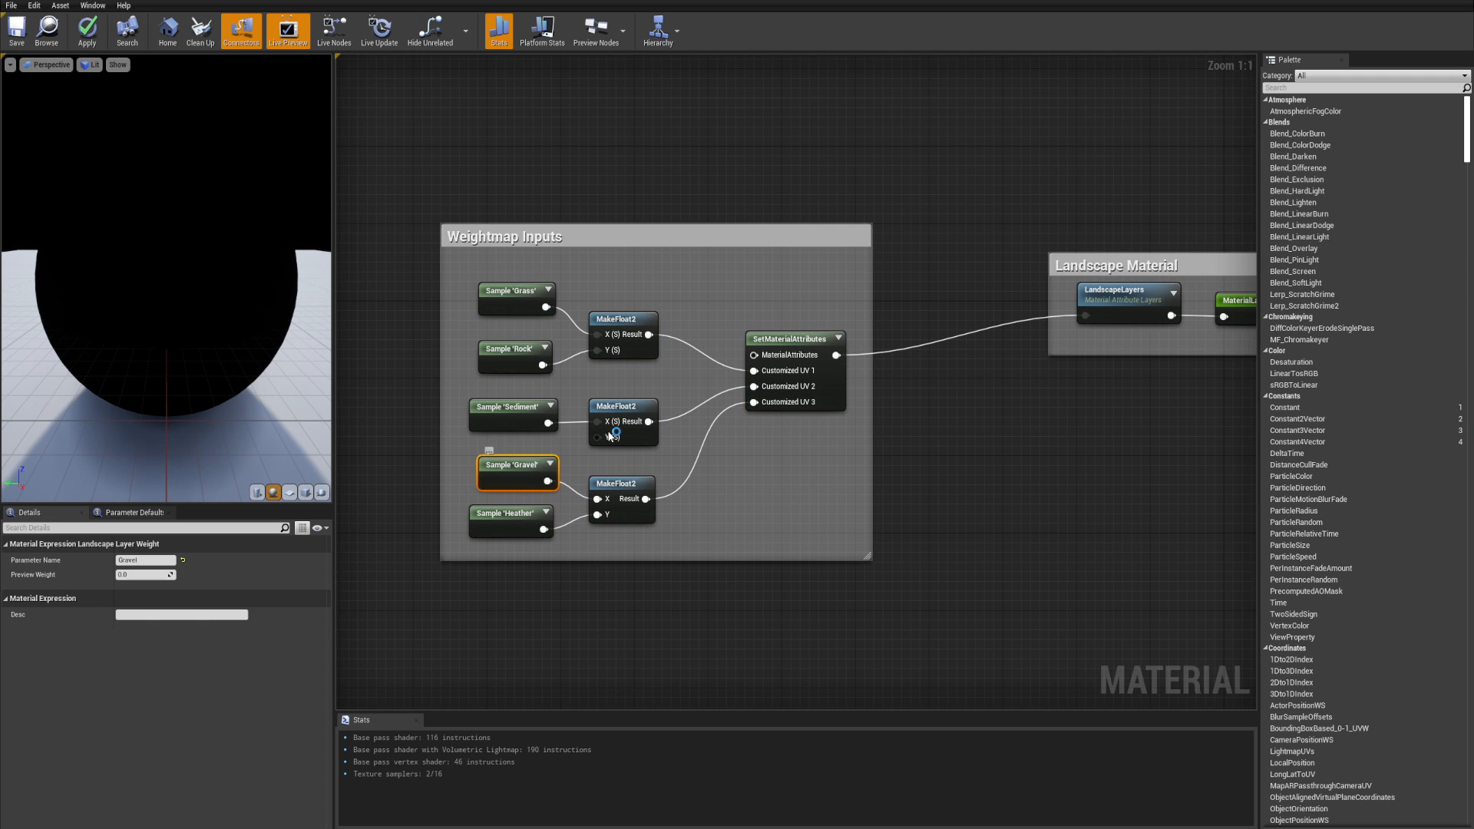
click(86, 27)
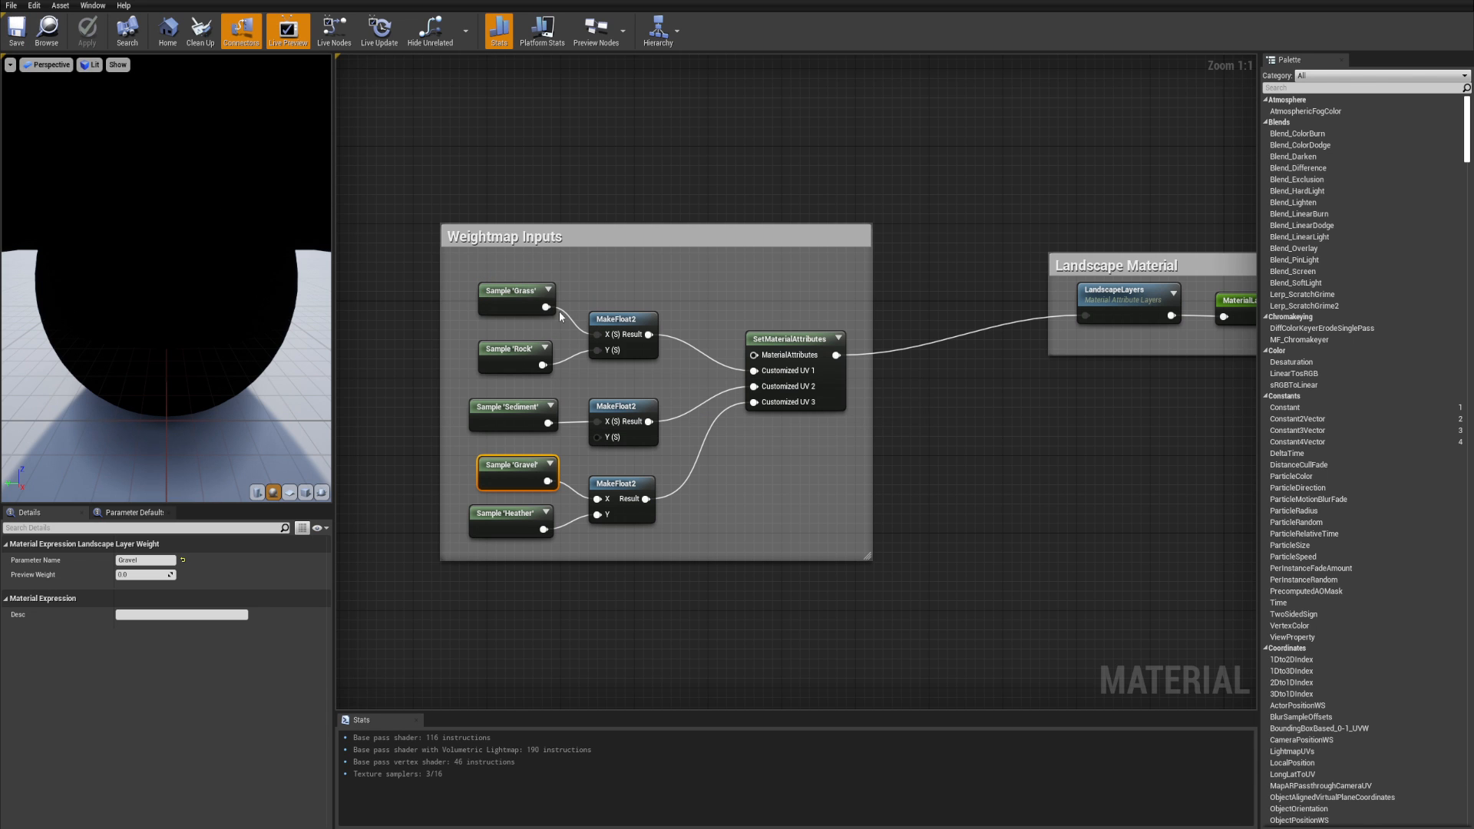
click(795, 180)
right_drag(836, 182, 801, 188)
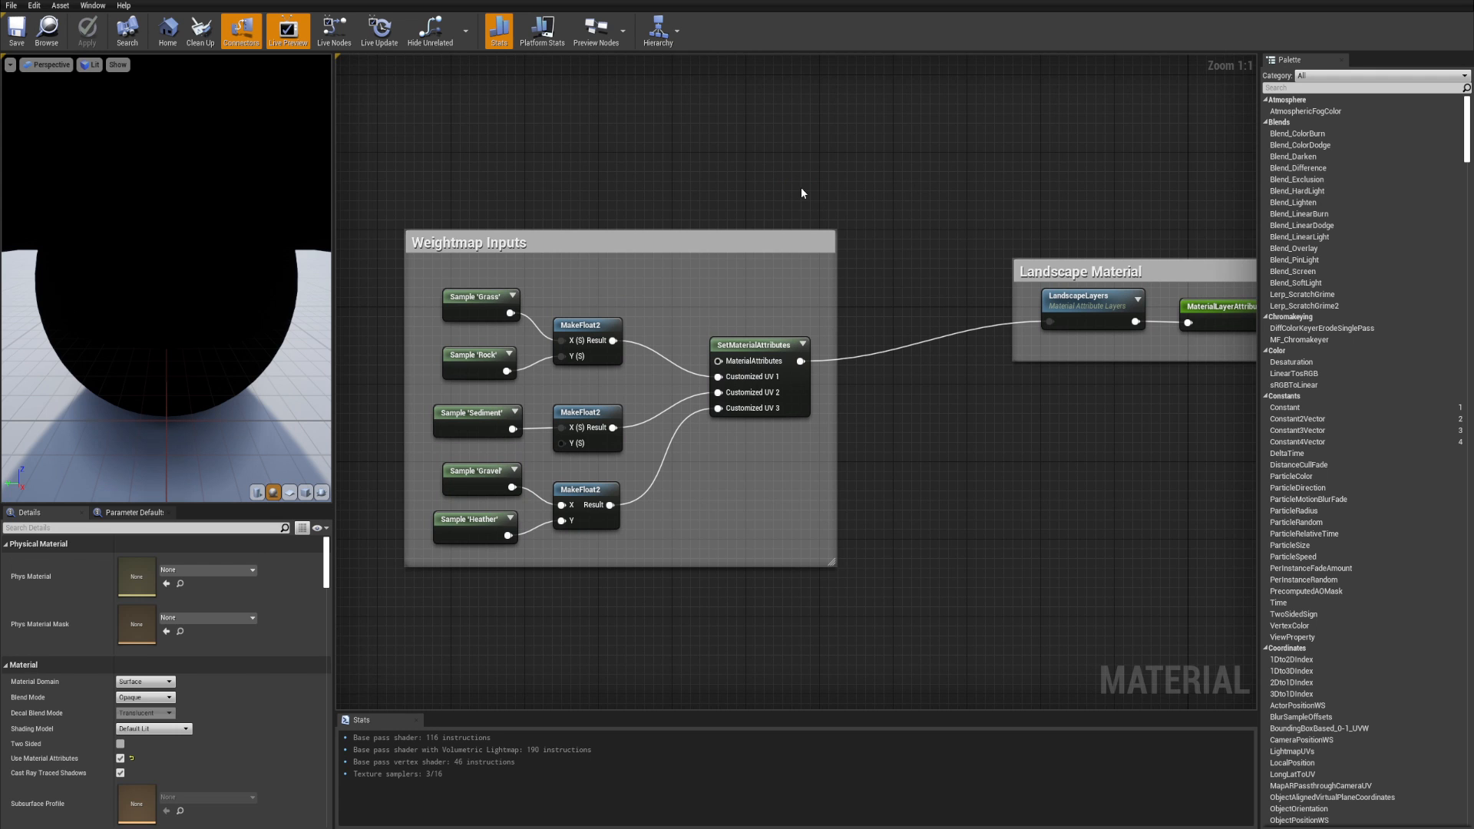
scroll(906, 251, down, 7)
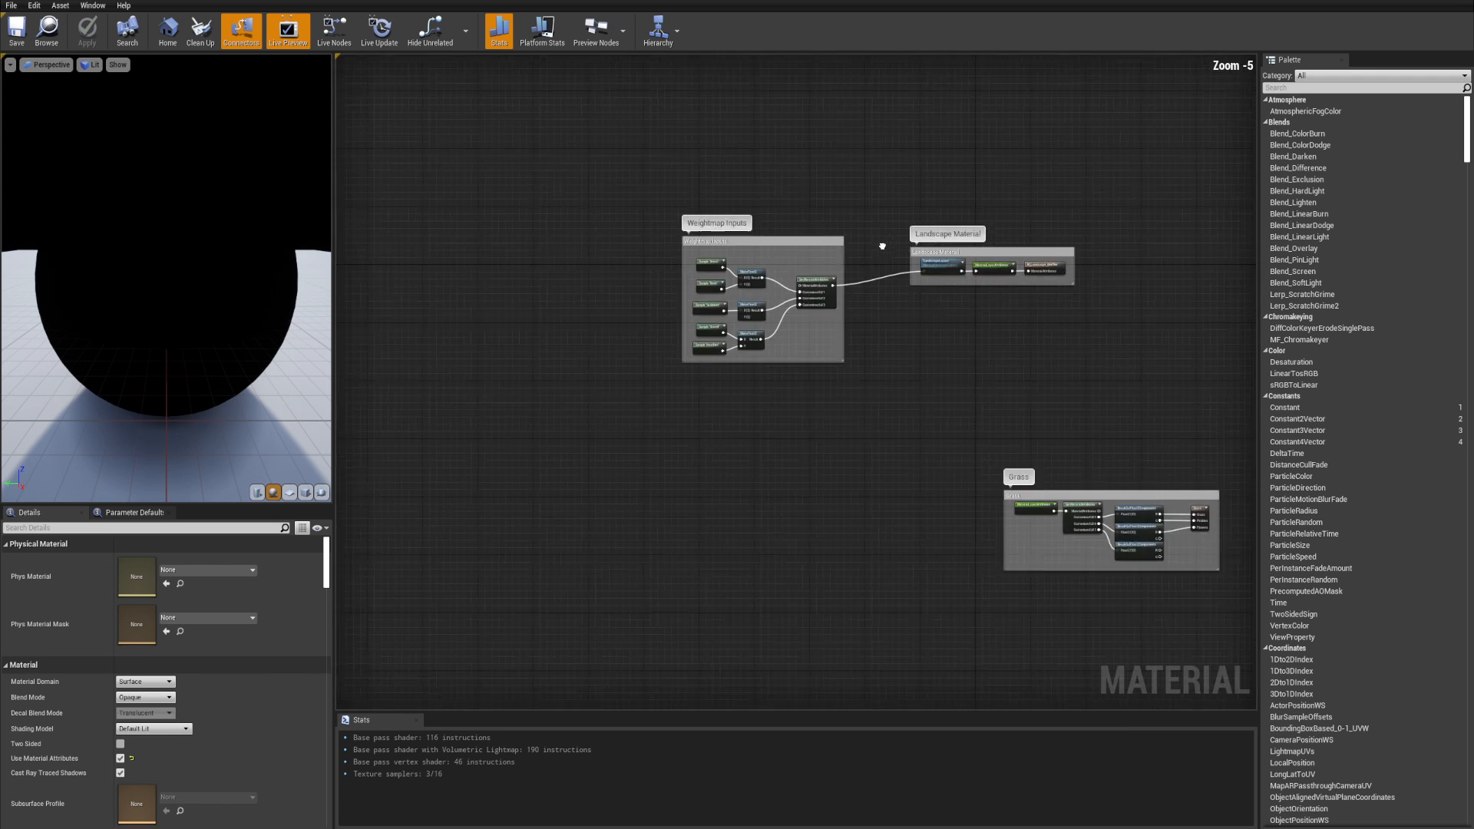
scroll(803, 281, up, 4)
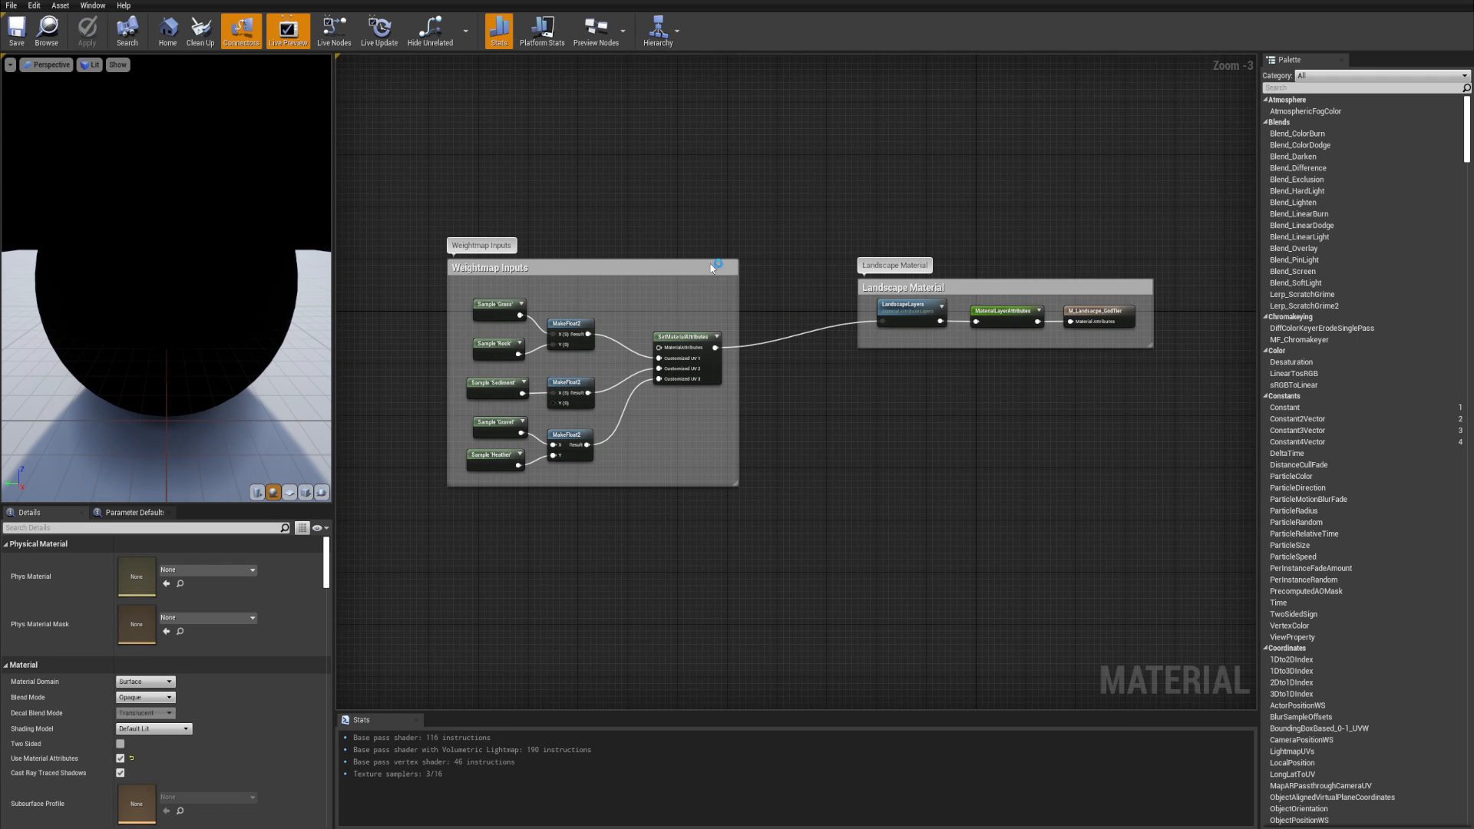
- Restore and minimise the material editor window, and switch the level editor to Landscape mode
double_click(679, 2)
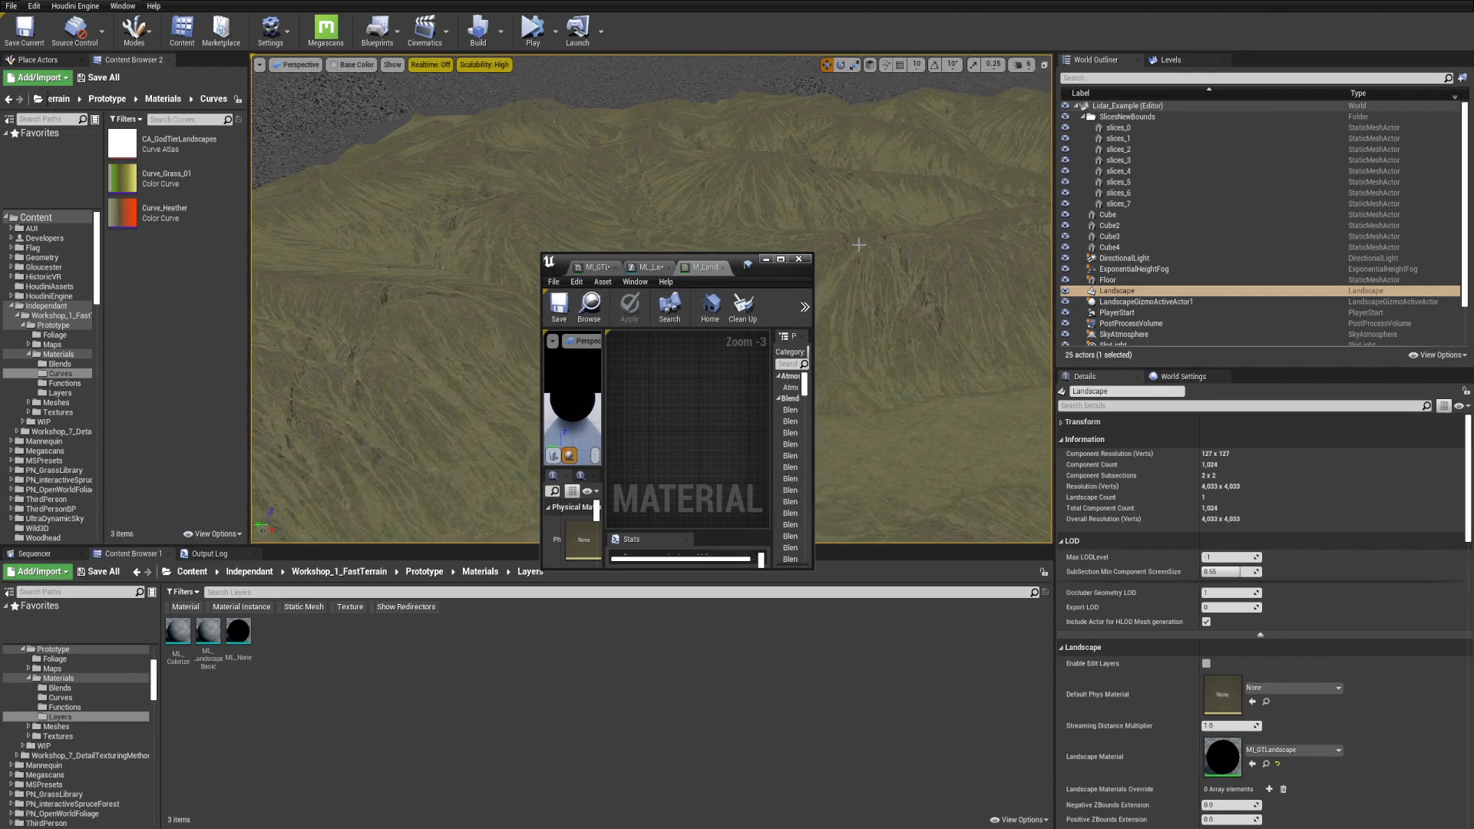
click(766, 261)
right_drag(724, 328, 739, 390)
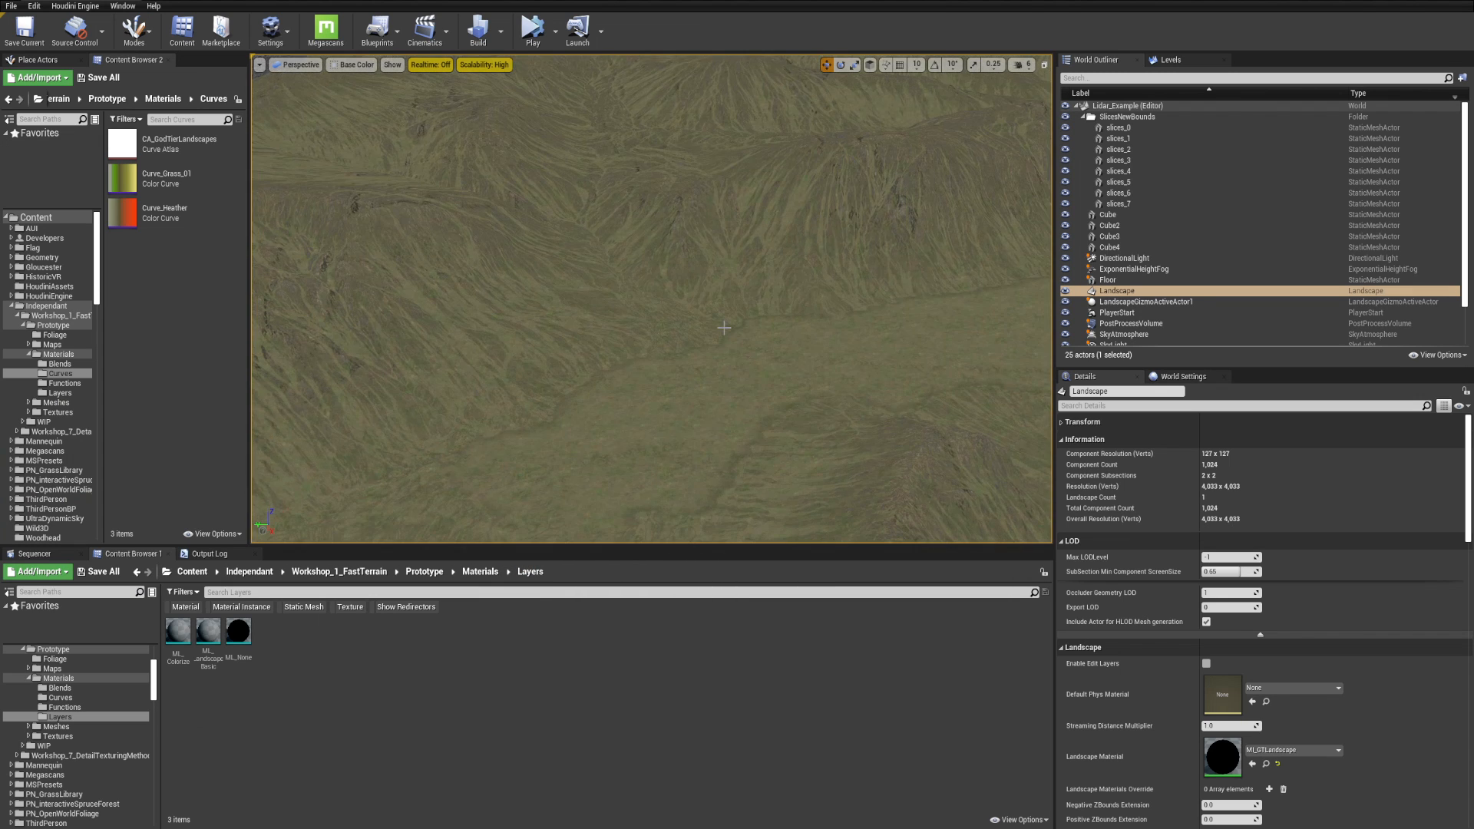
key(shift+2)
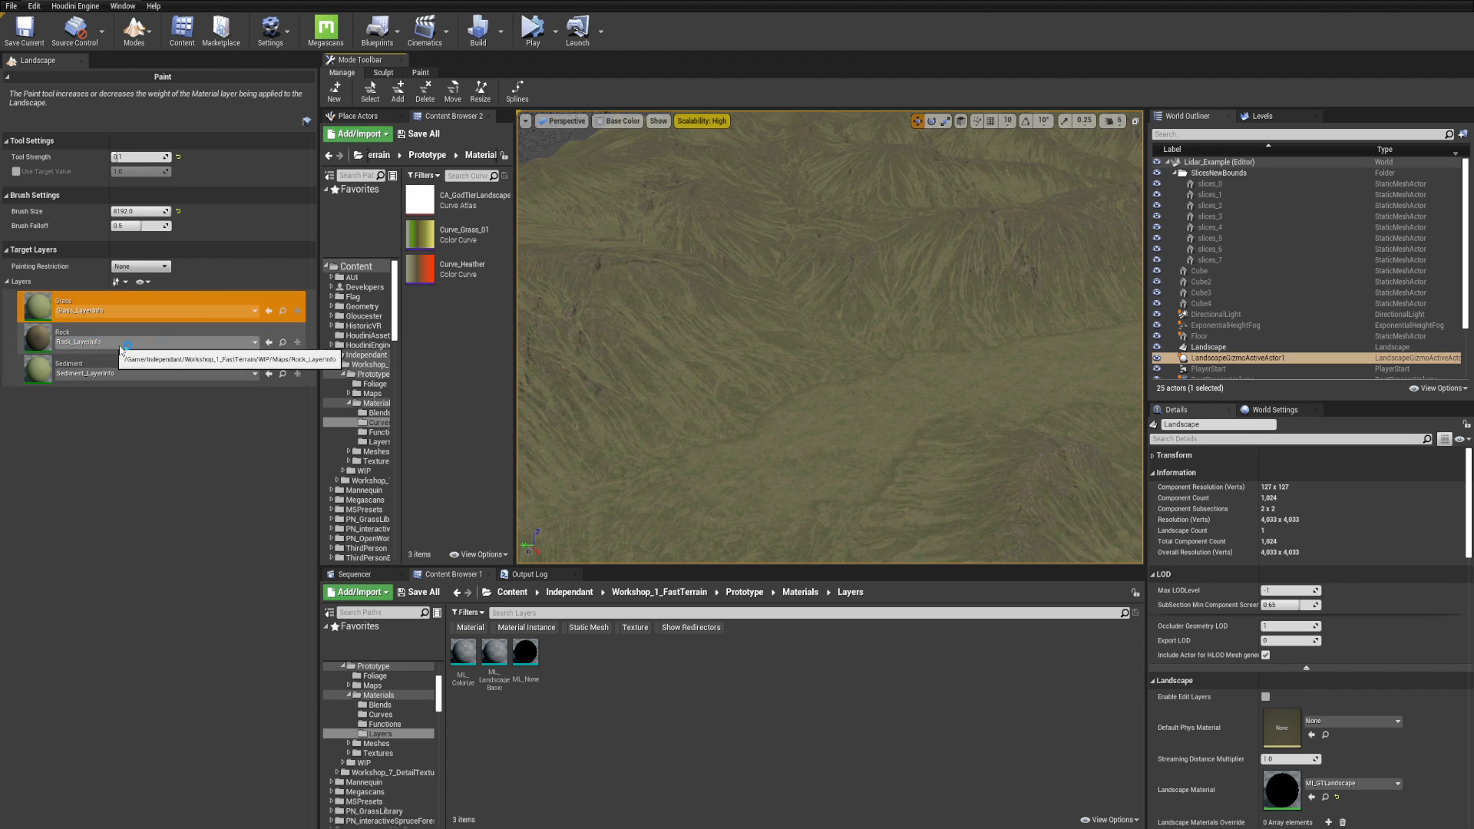
- Close the second content browser and locate the landscape's MI_GTLandscape instance in the remaining one
click(1327, 798)
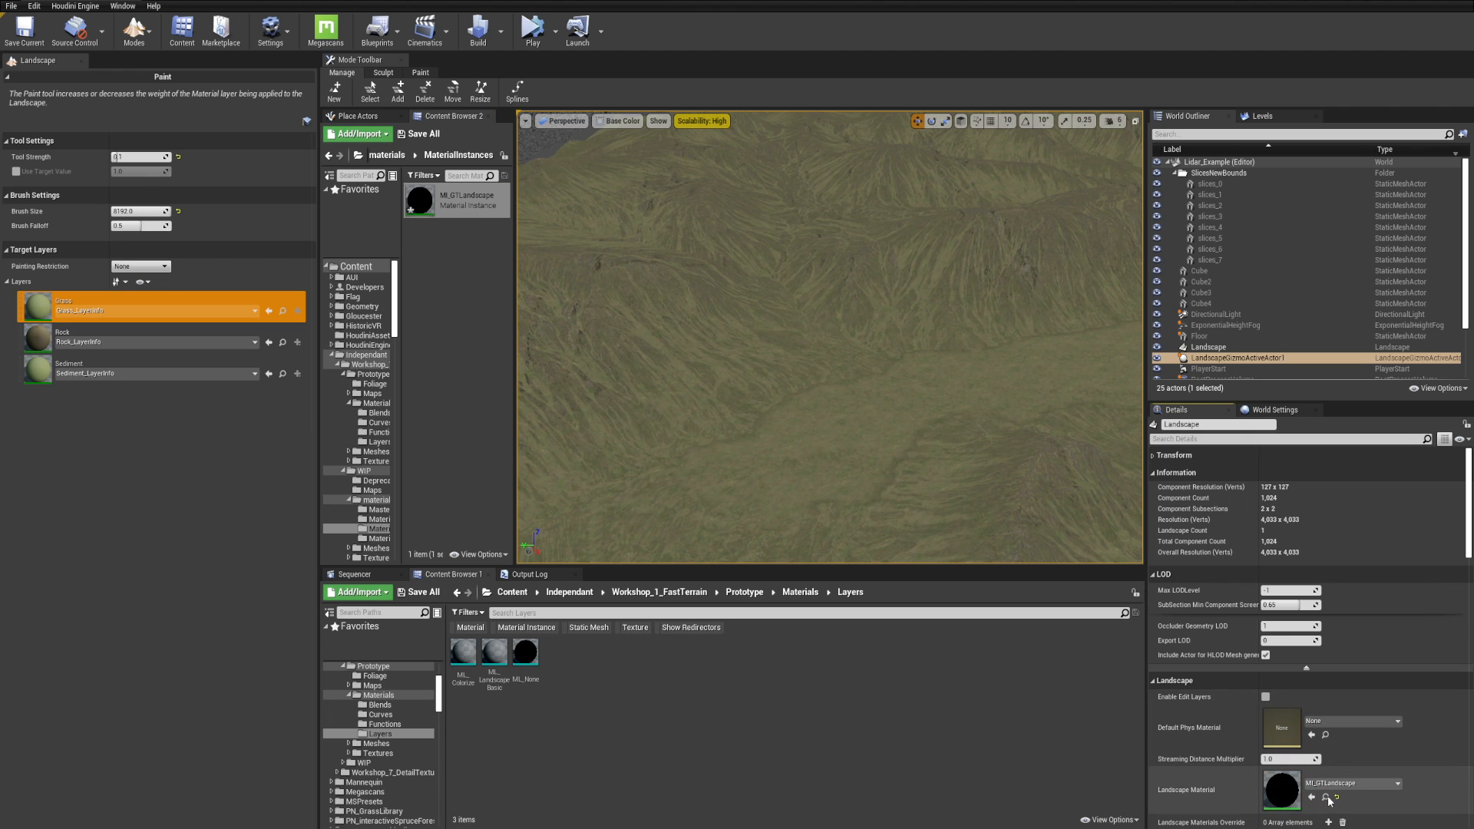
click(1327, 799)
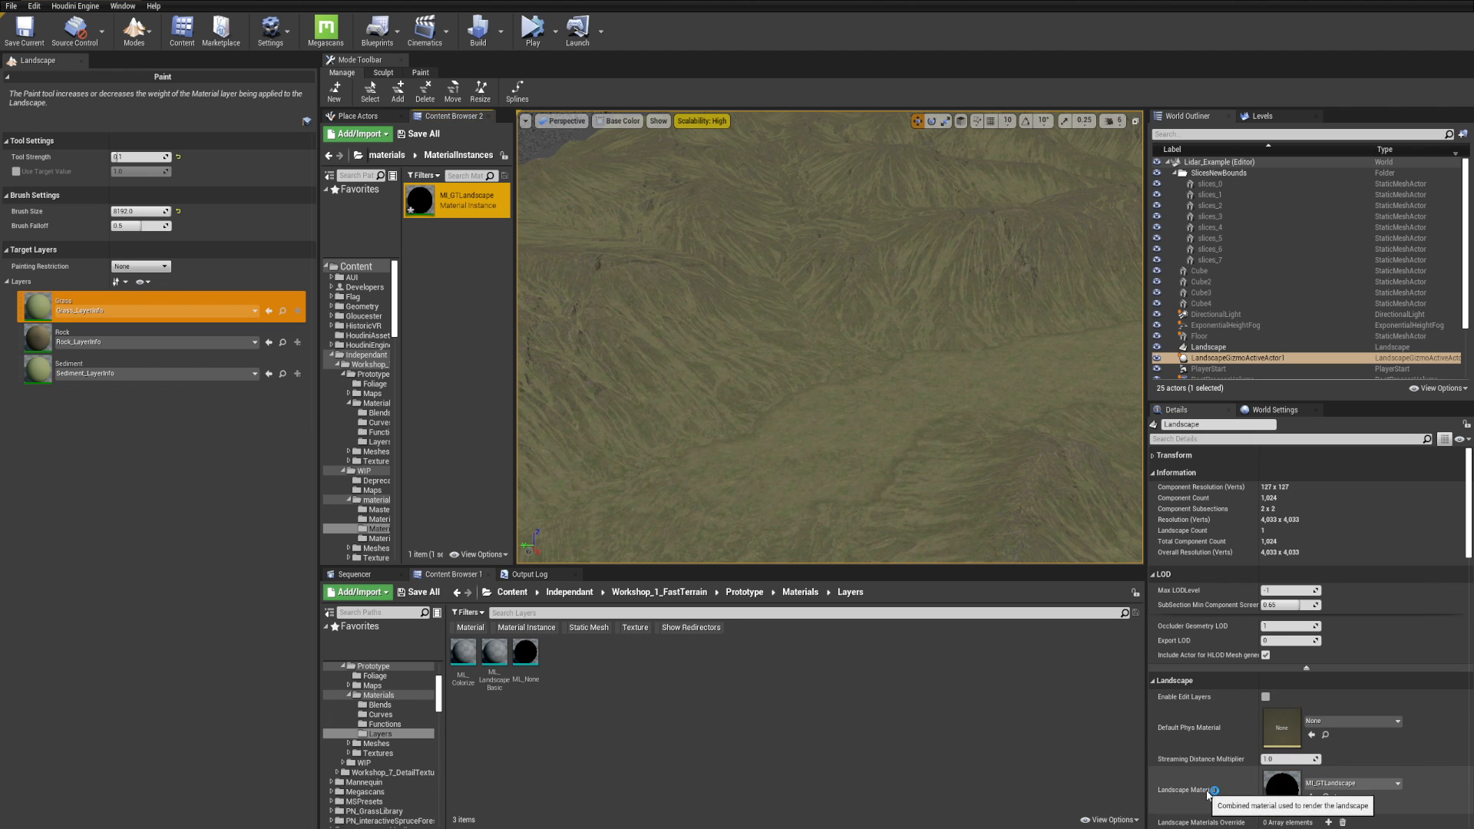
click(1326, 799)
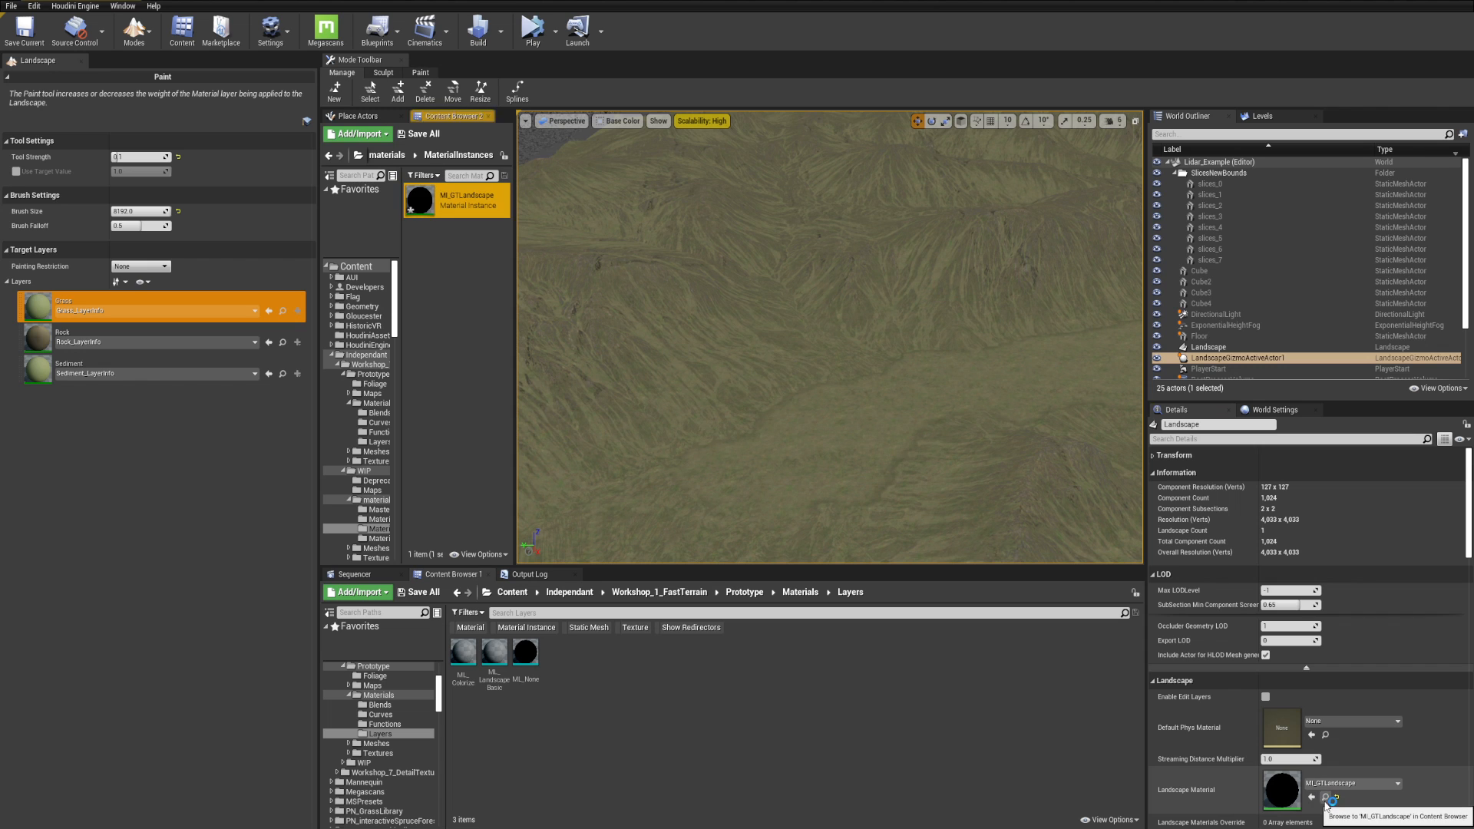
click(492, 116)
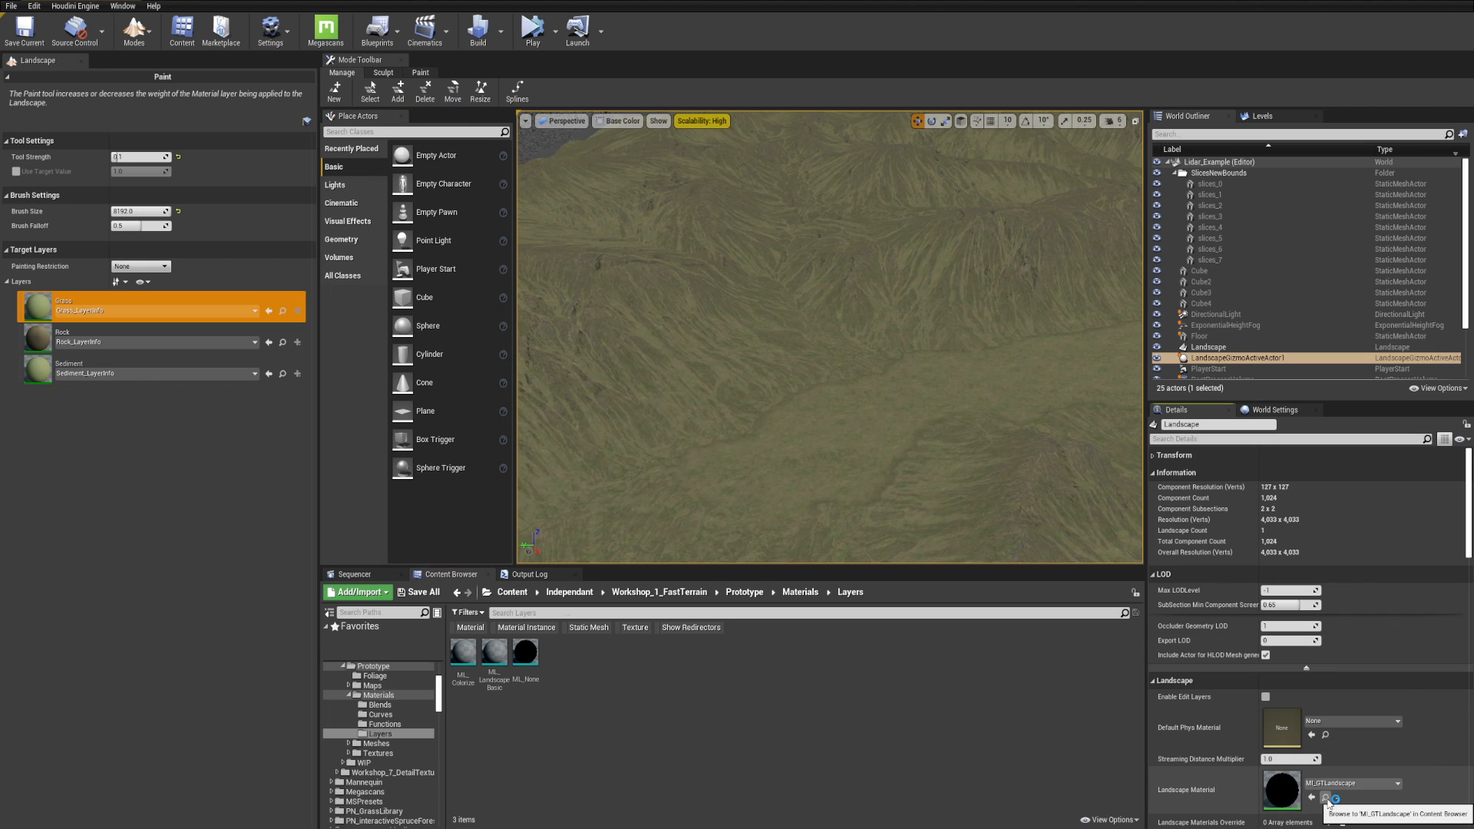
click(1325, 797)
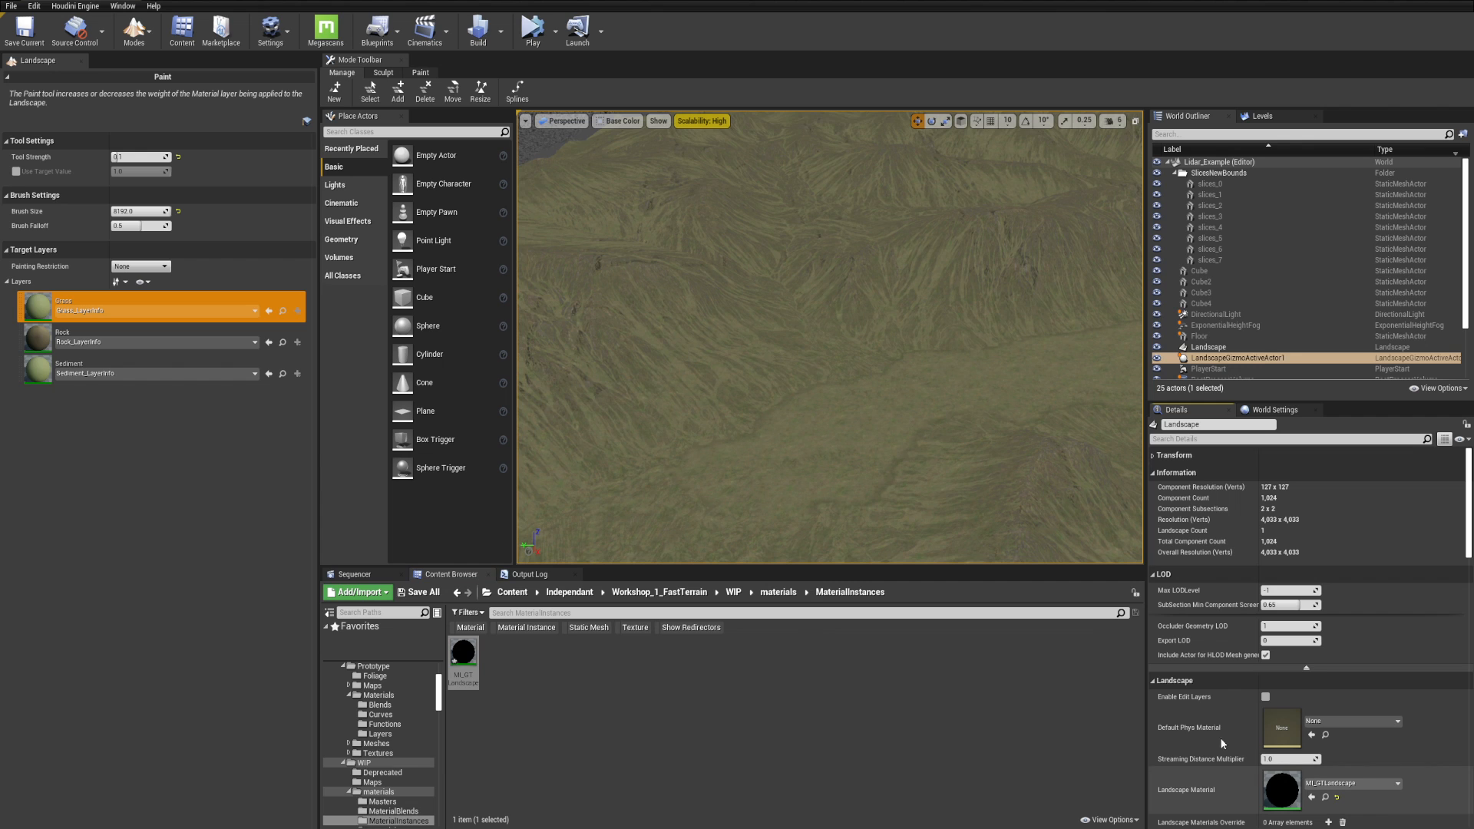
- Clear the landscape's material and reassign MI_GTLandscape to refresh the list of paint layers
click(1336, 798)
click(466, 681)
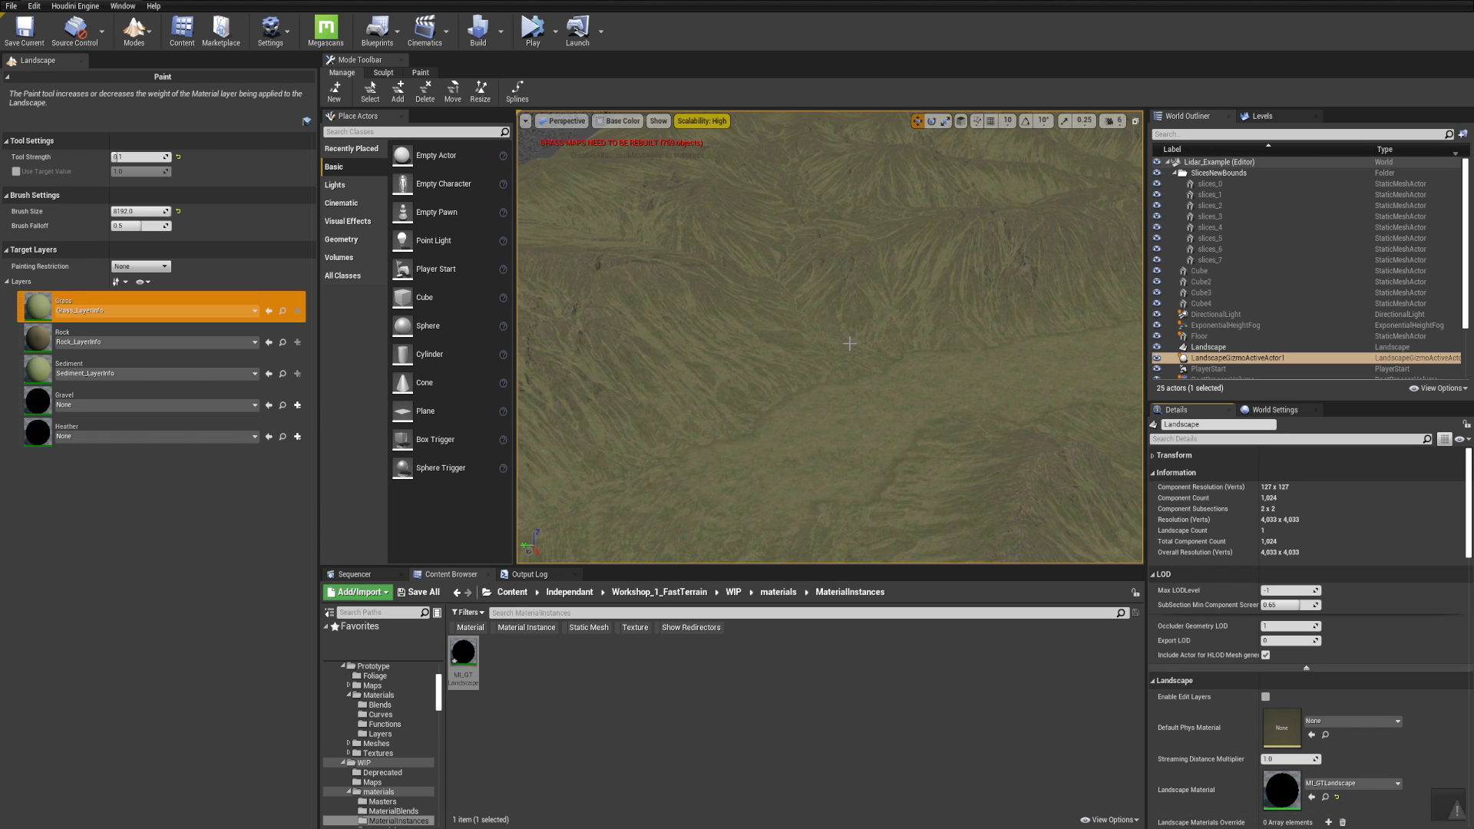
right_drag(849, 343, 903, 369)
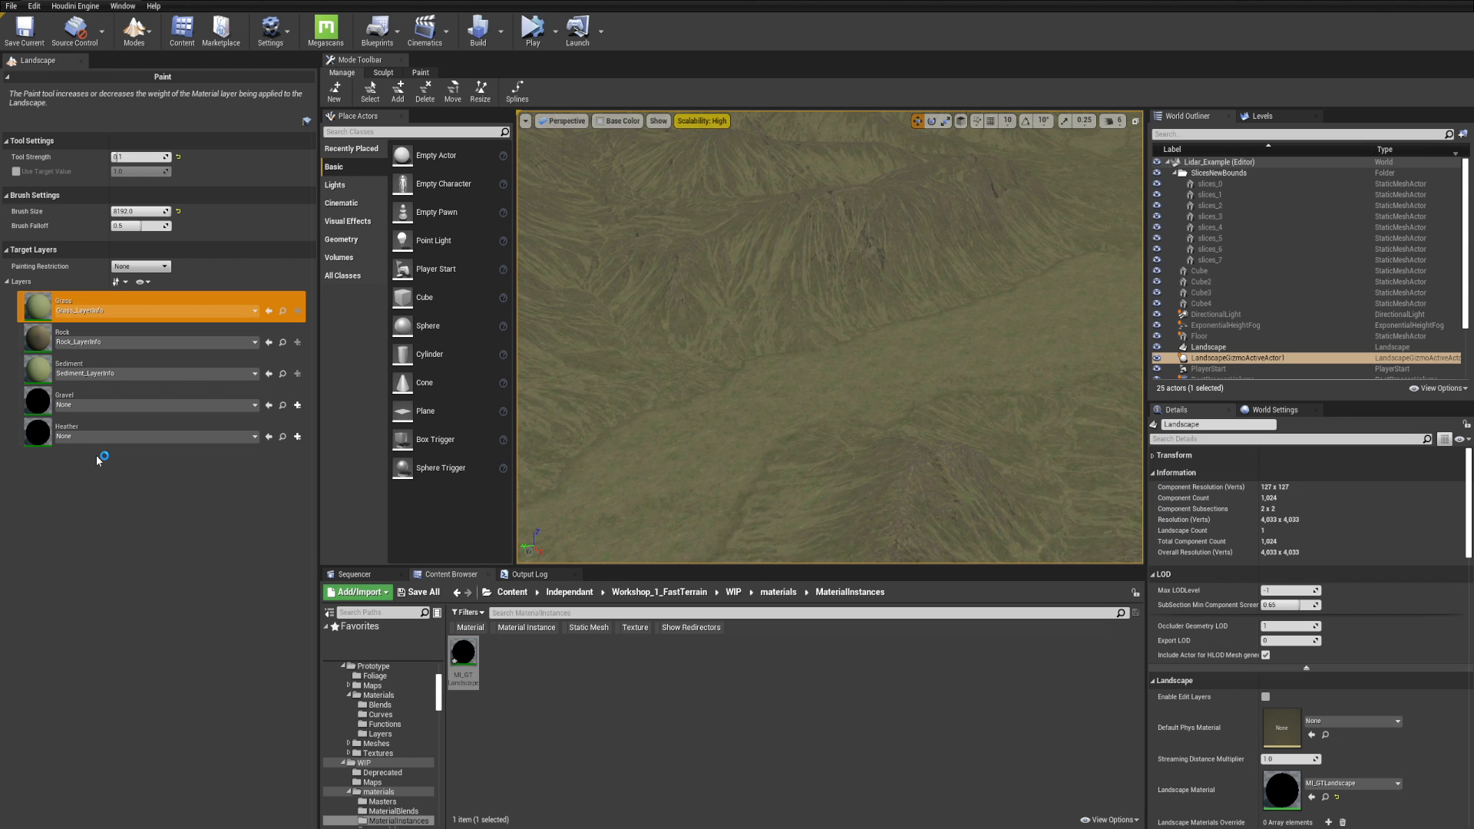
click(103, 405)
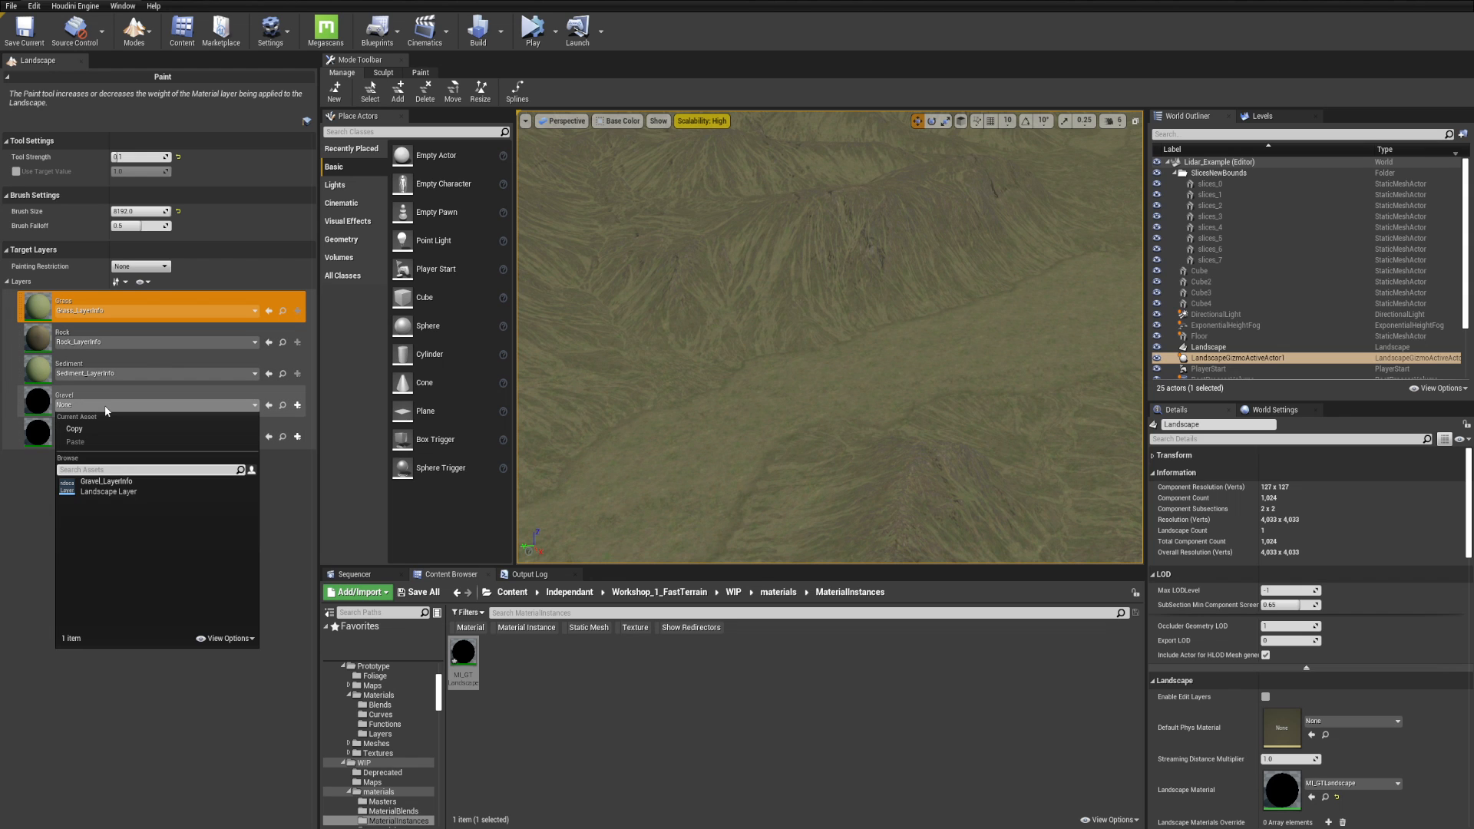
click(152, 492)
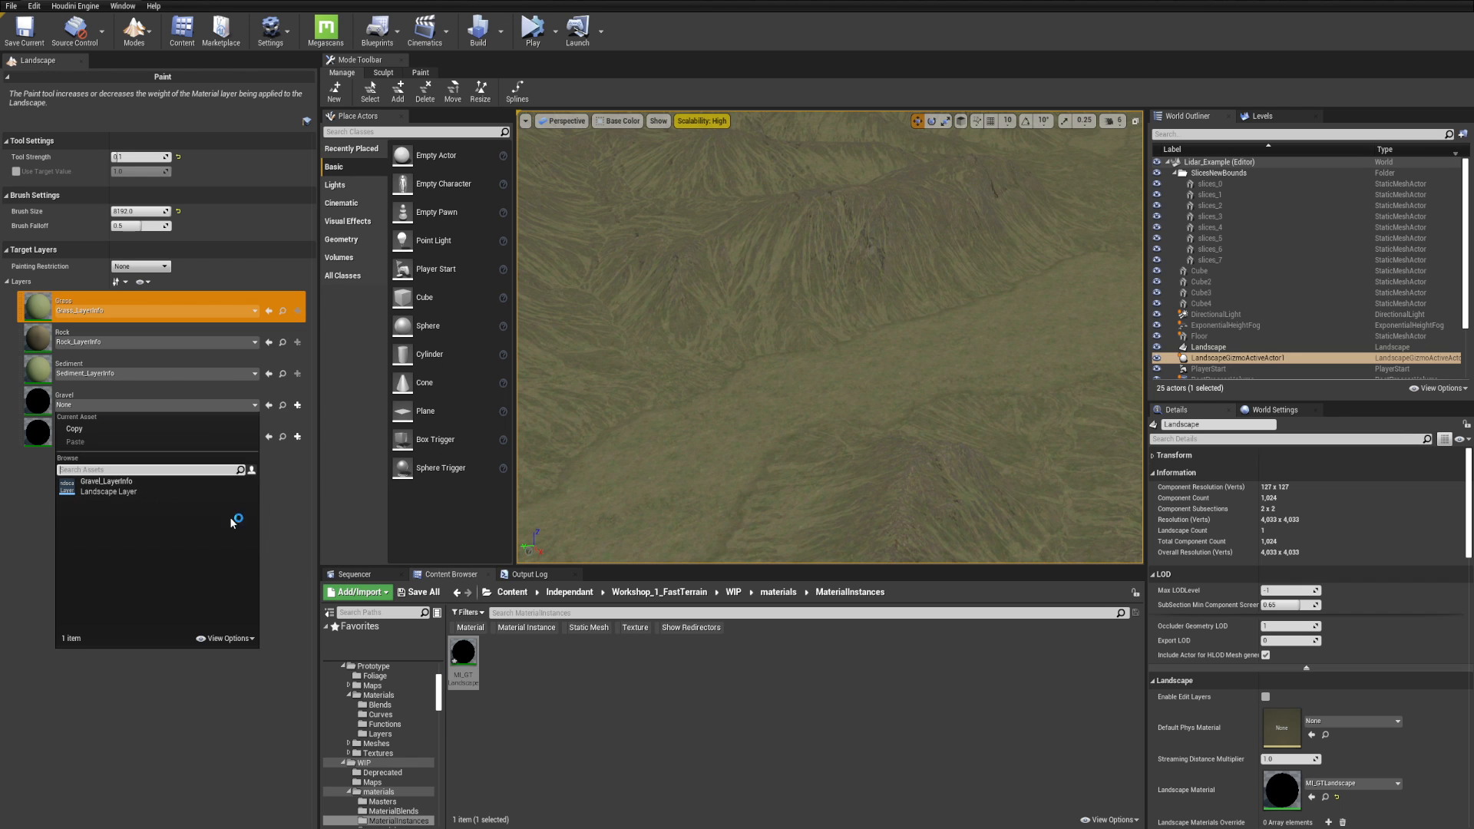
click(298, 407)
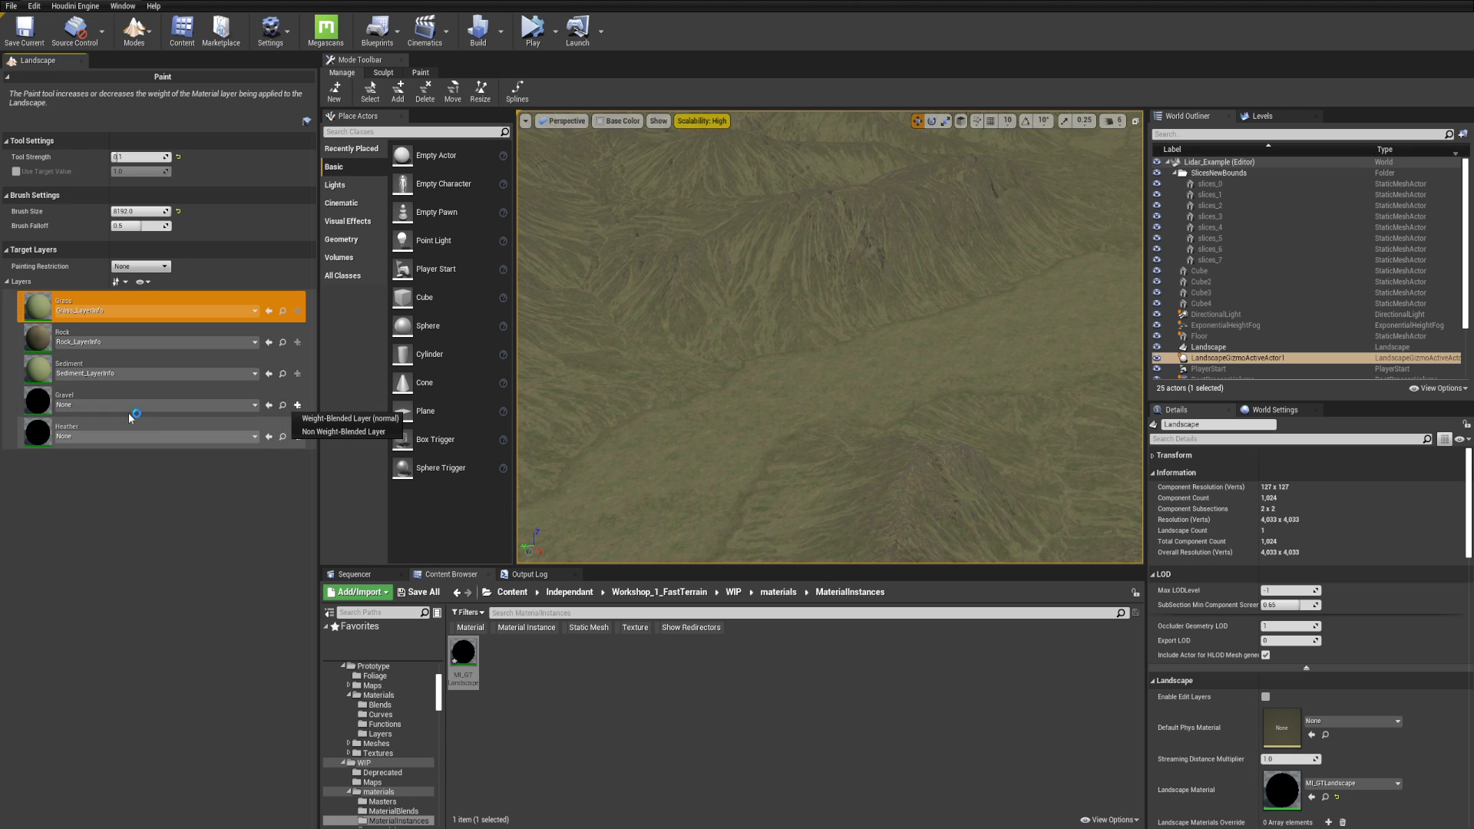
click(144, 331)
click(124, 373)
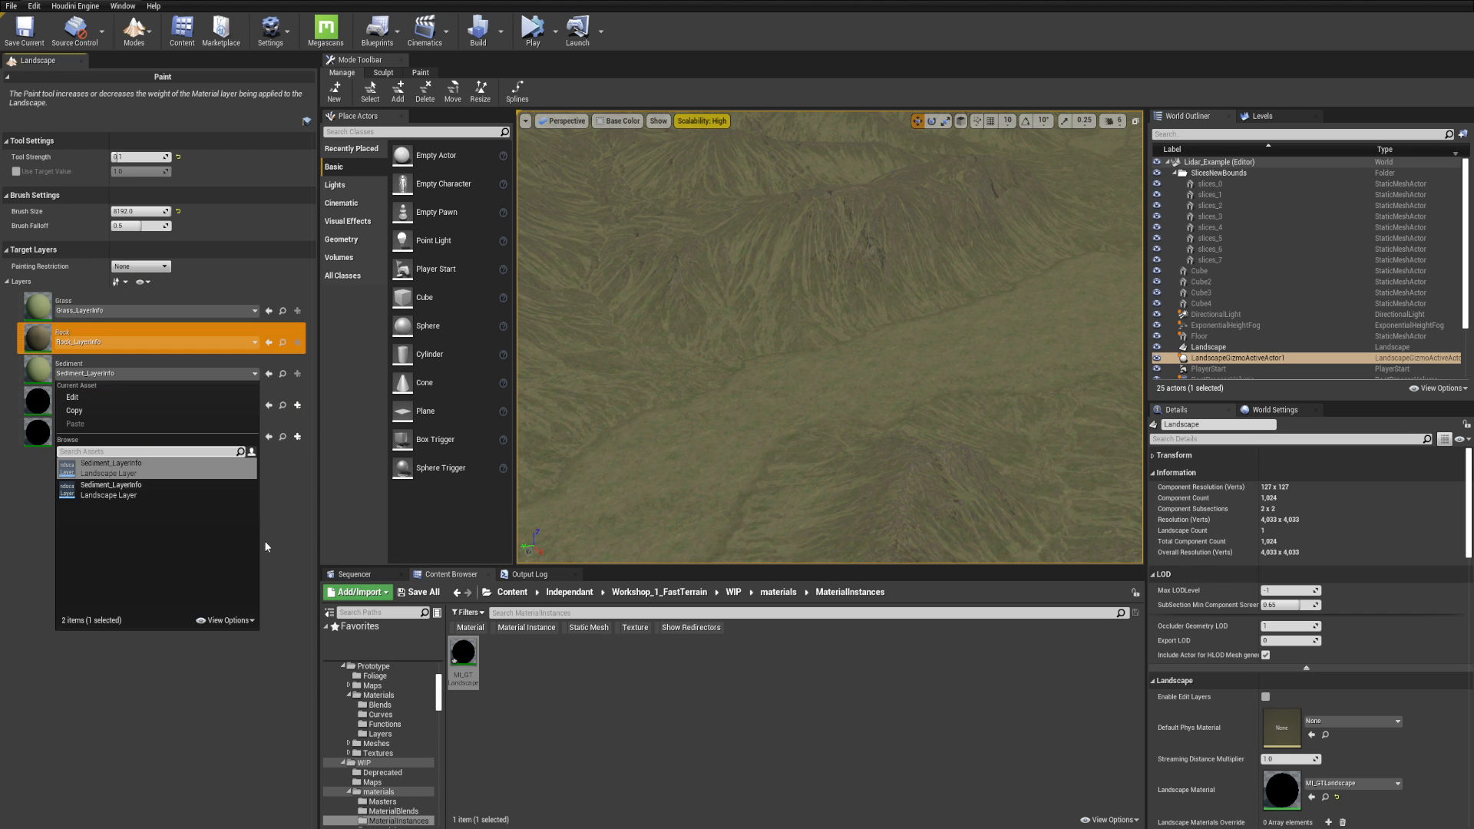
click(295, 524)
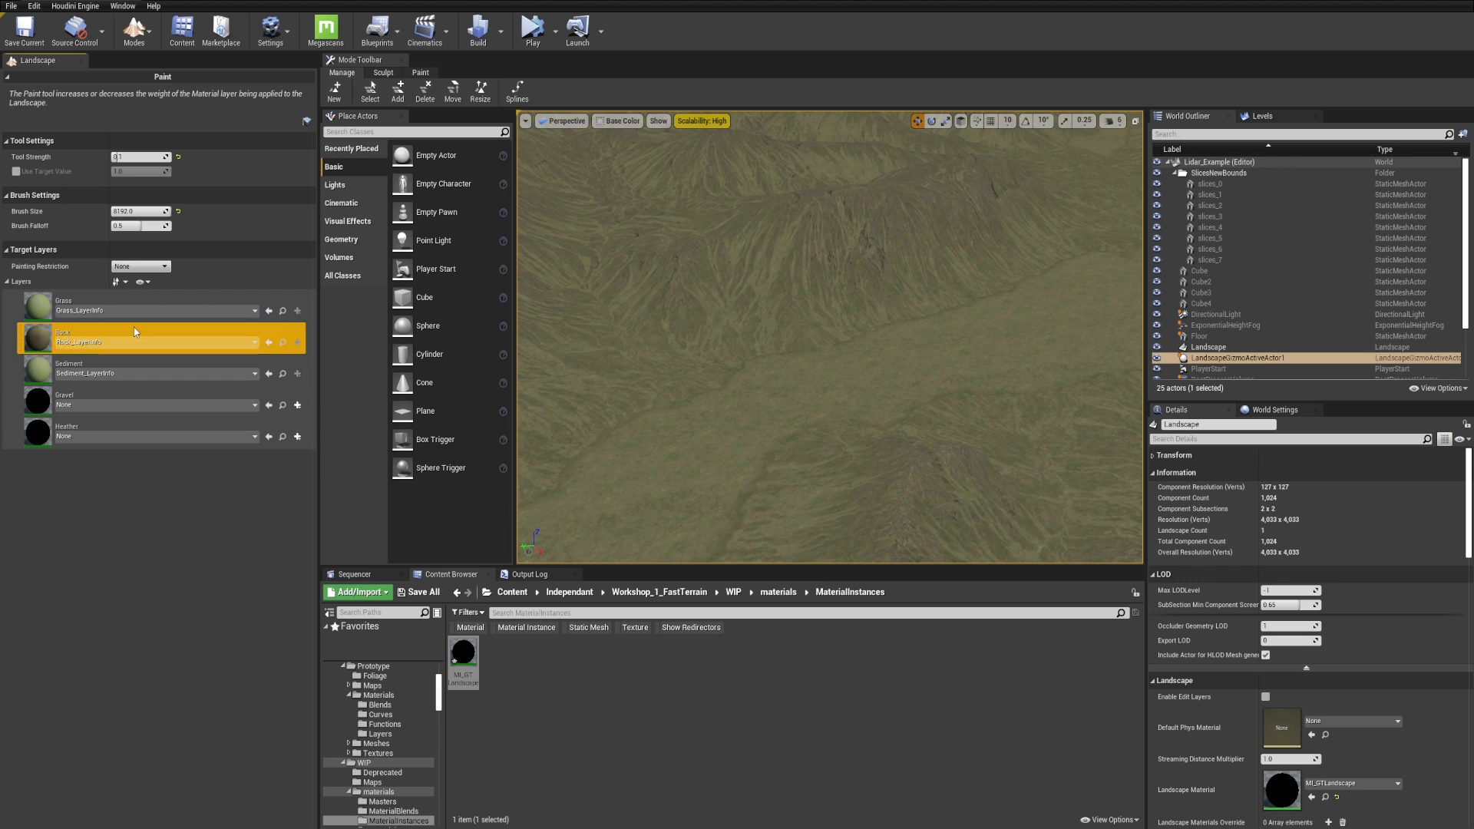
- Create non-weight-blended layer info assets for the Gravel and Heather layers, saving them in the Lidar_Example_sharedassets folder
click(298, 406)
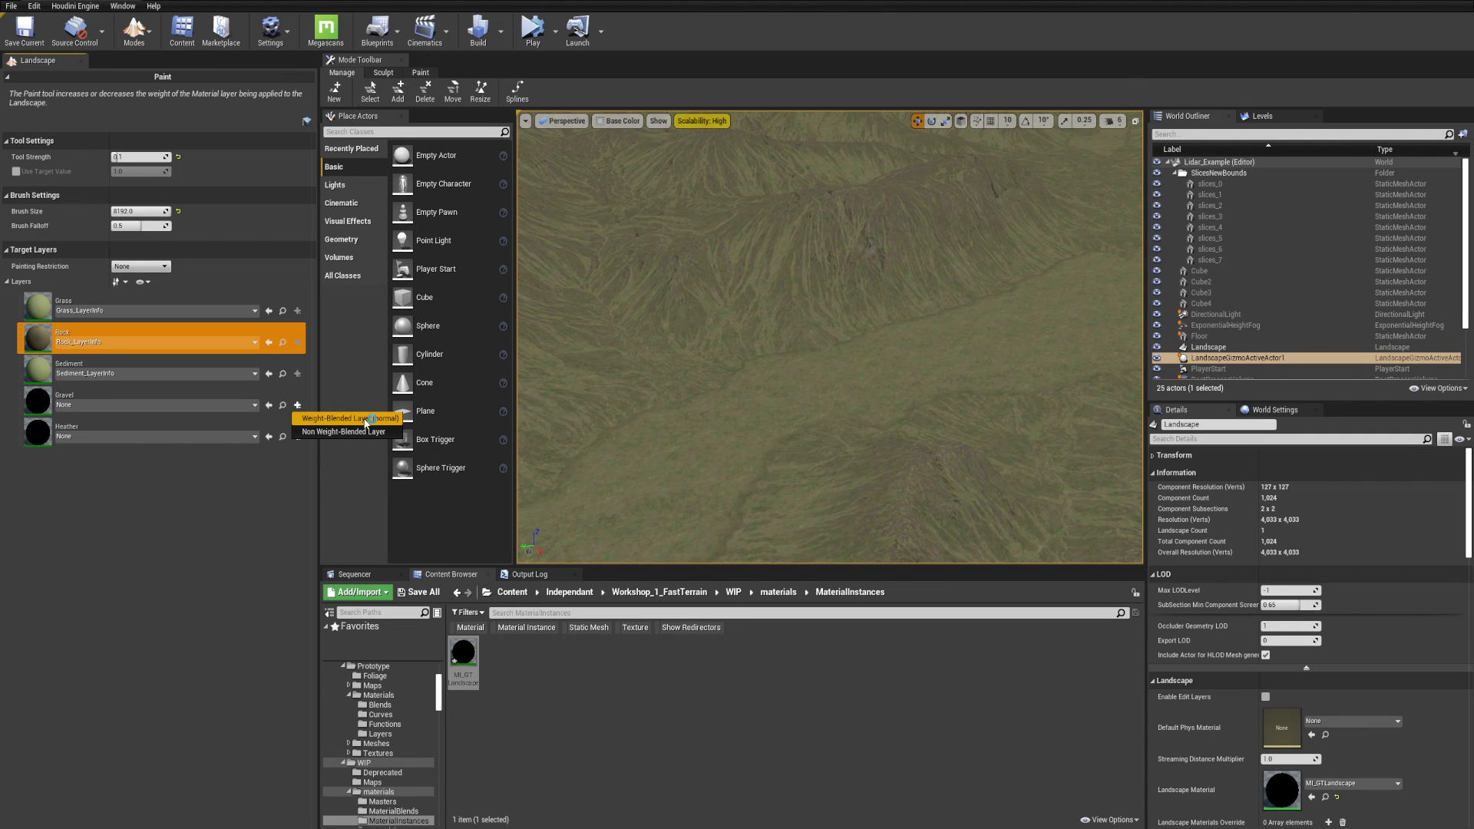
click(140, 393)
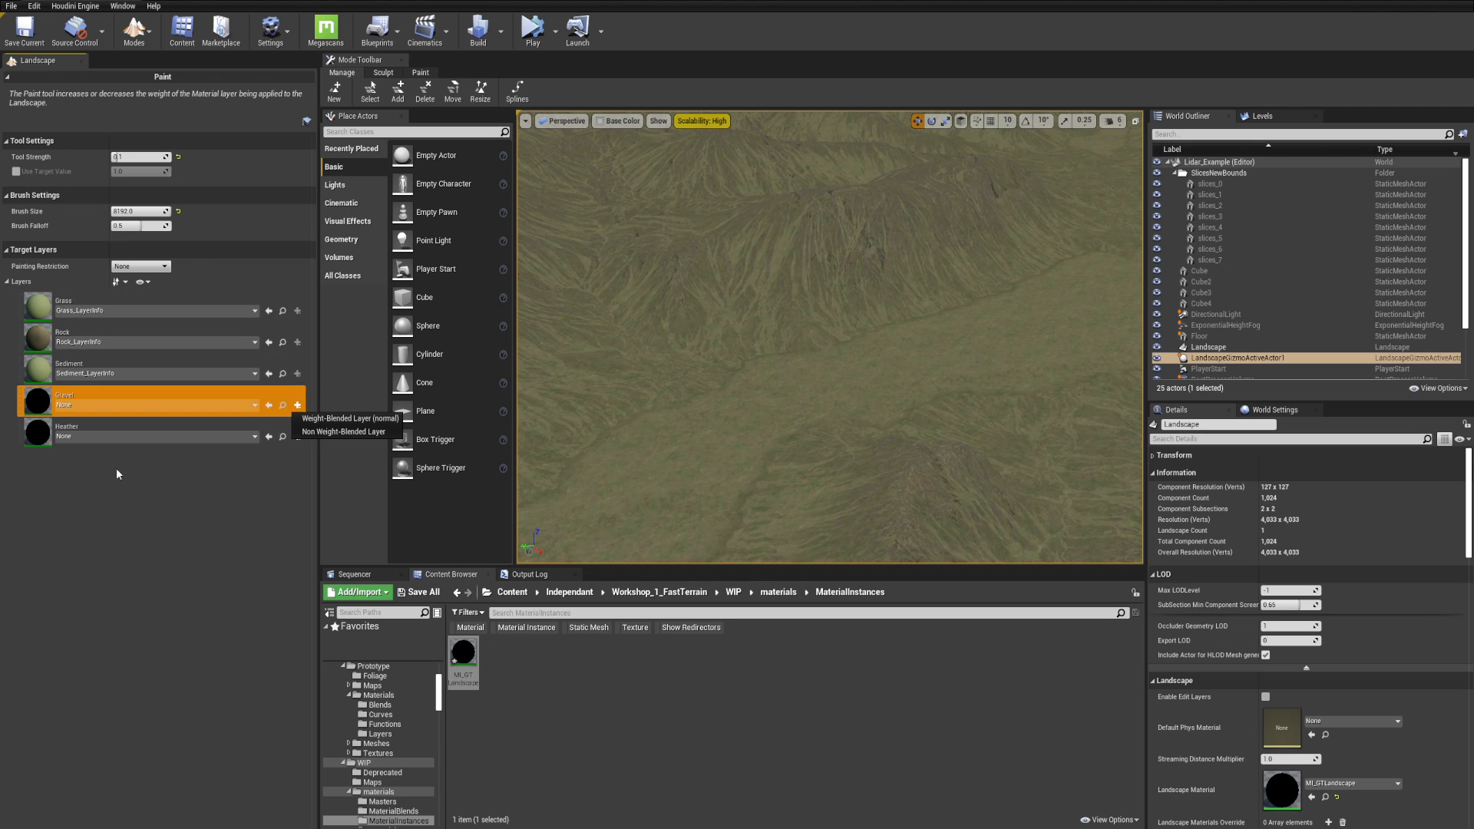
click(335, 432)
click(797, 543)
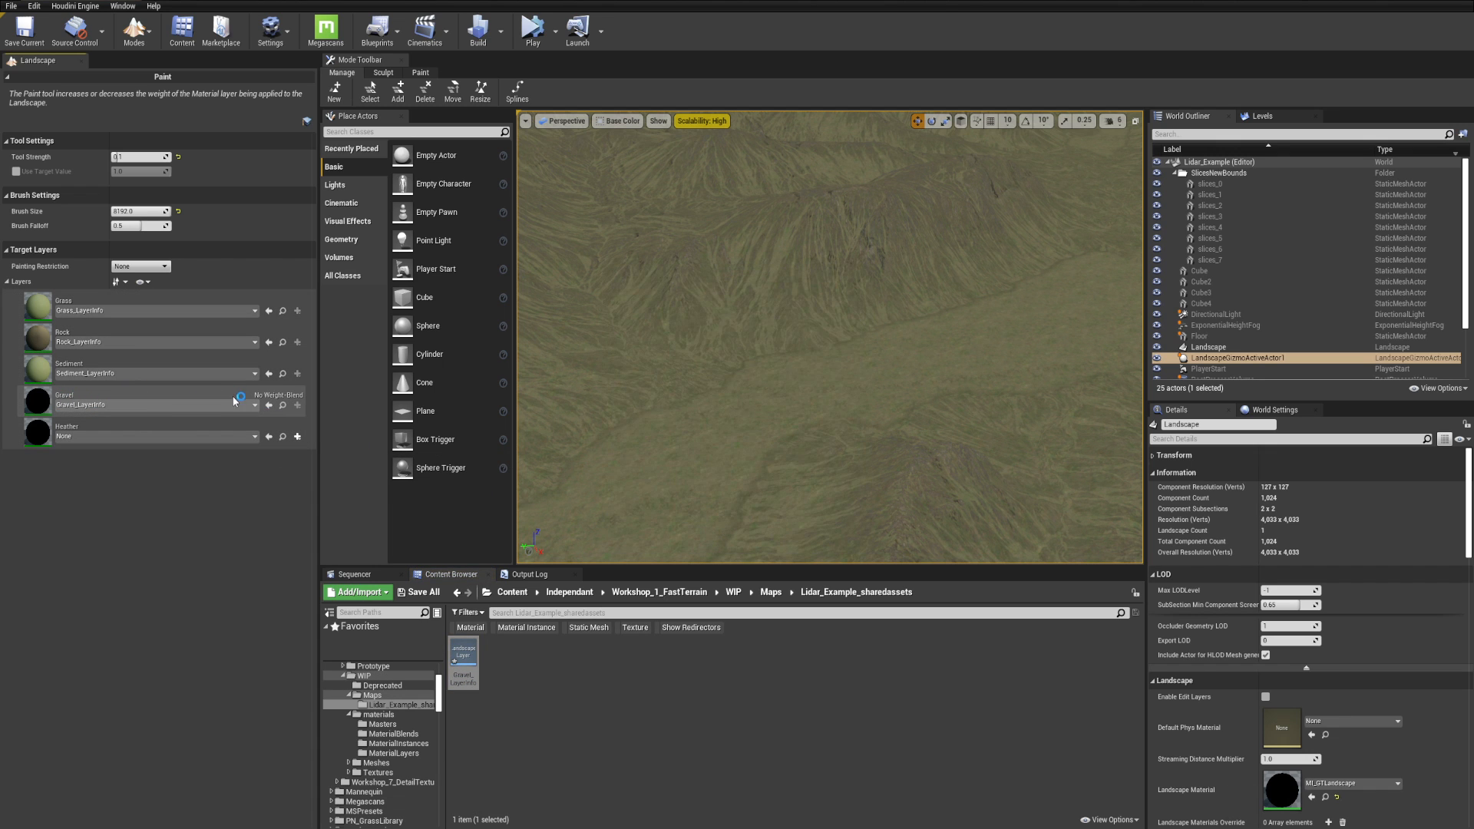
click(298, 439)
click(330, 463)
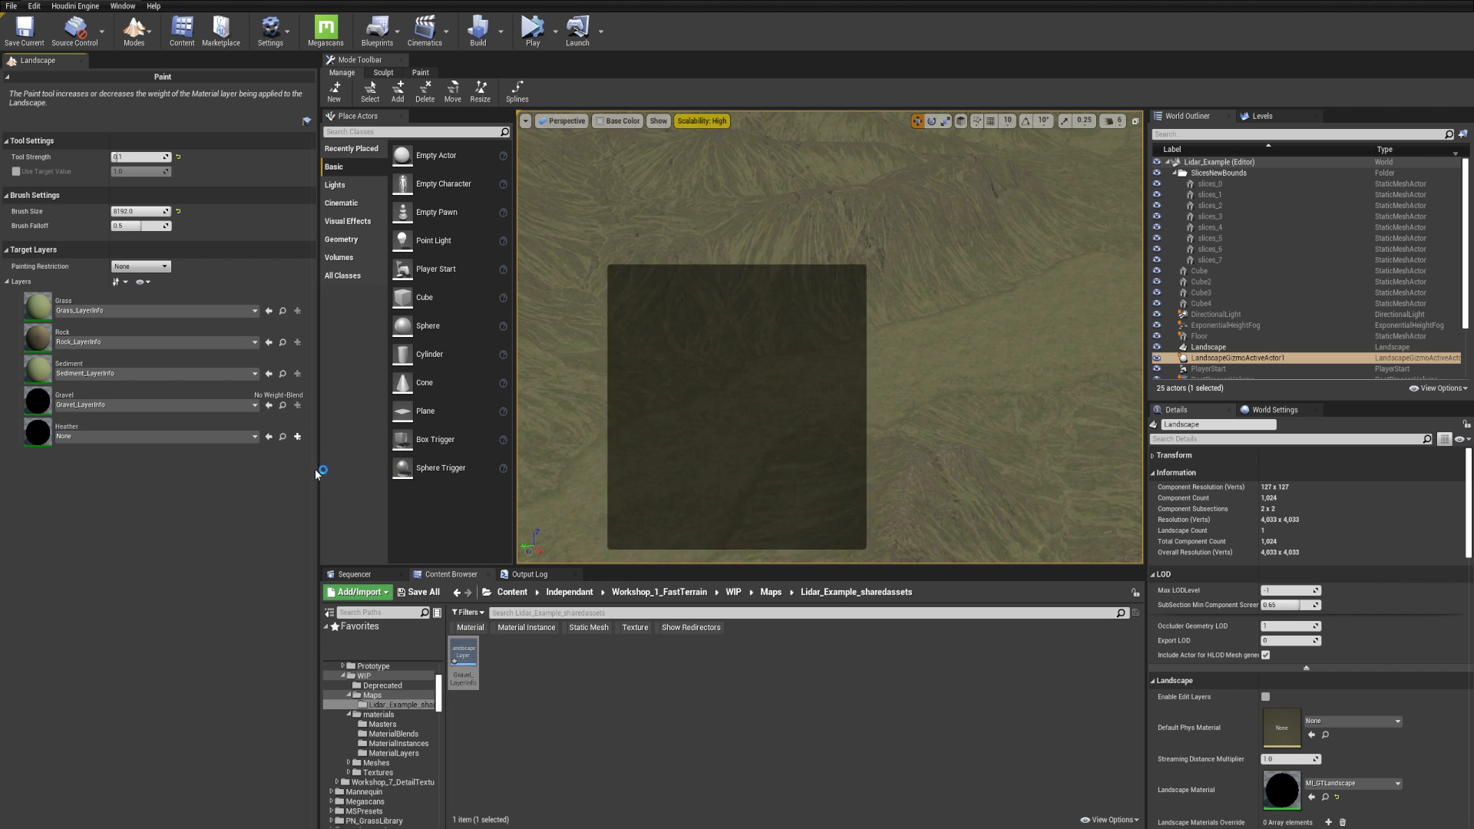
click(798, 543)
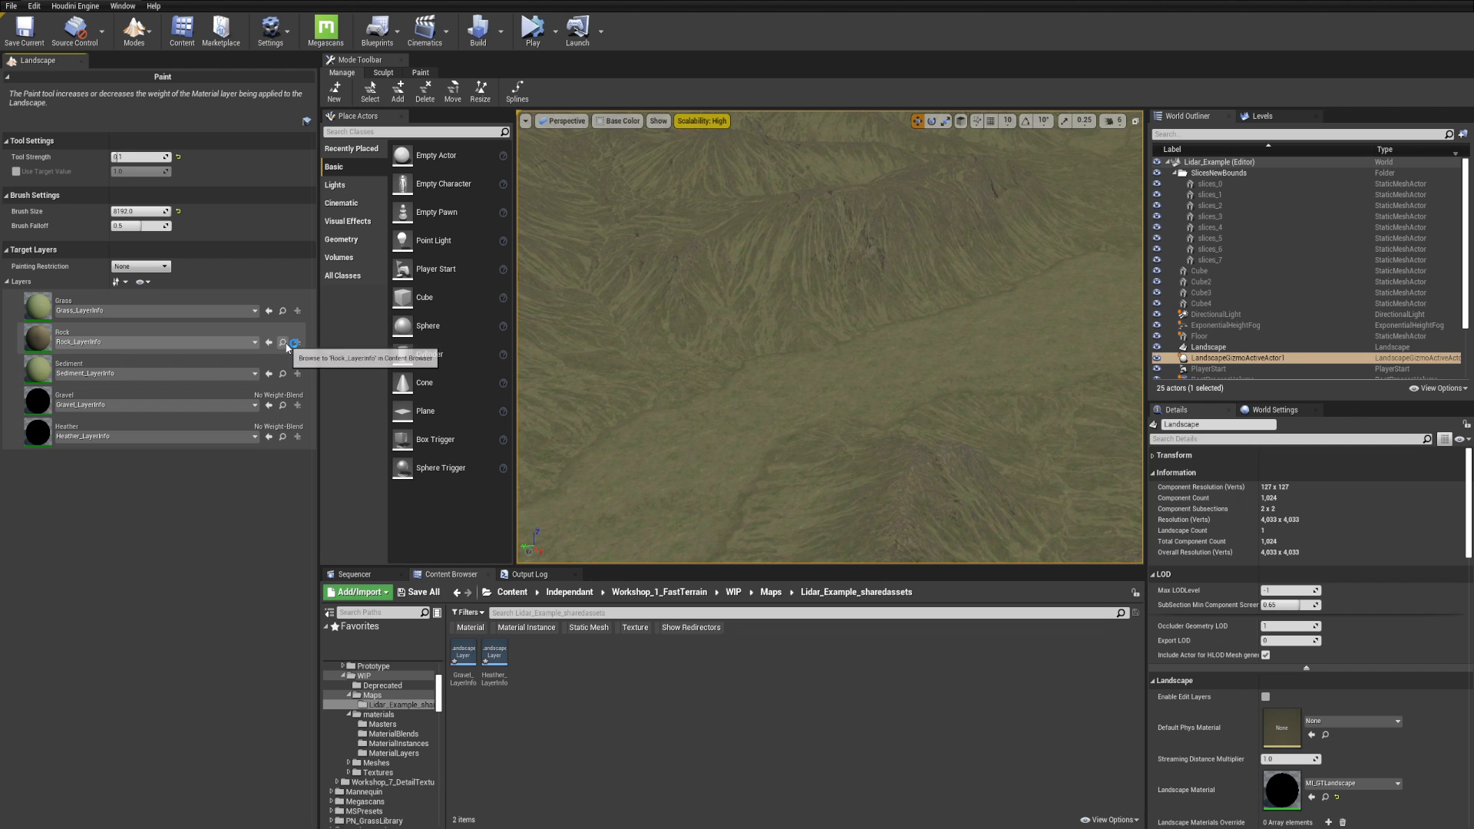
- Enable No Weight Blend in Rock_LayerInfo and Sediment_LayerInfo
click(283, 344)
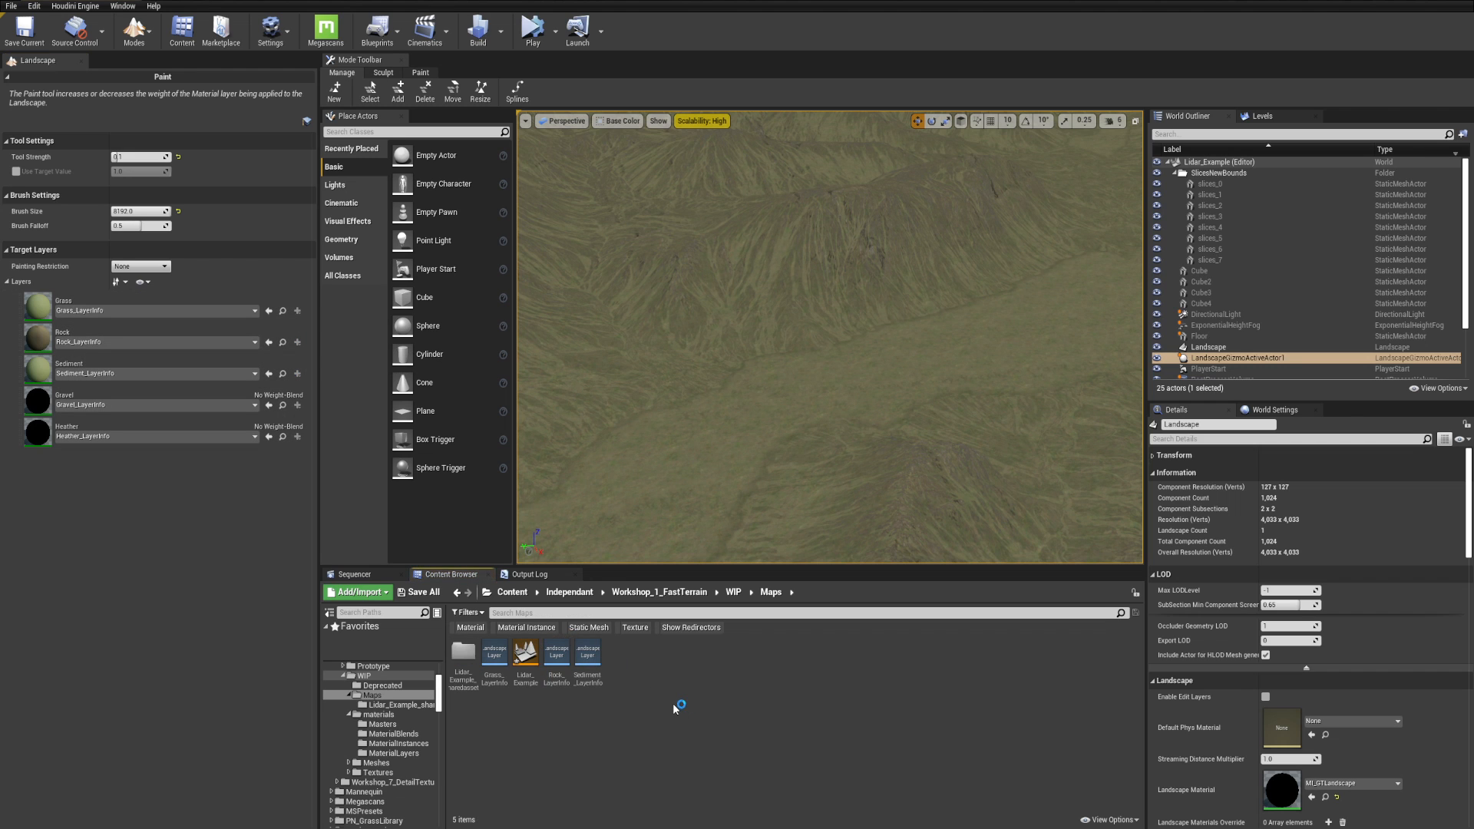
double_click(569, 655)
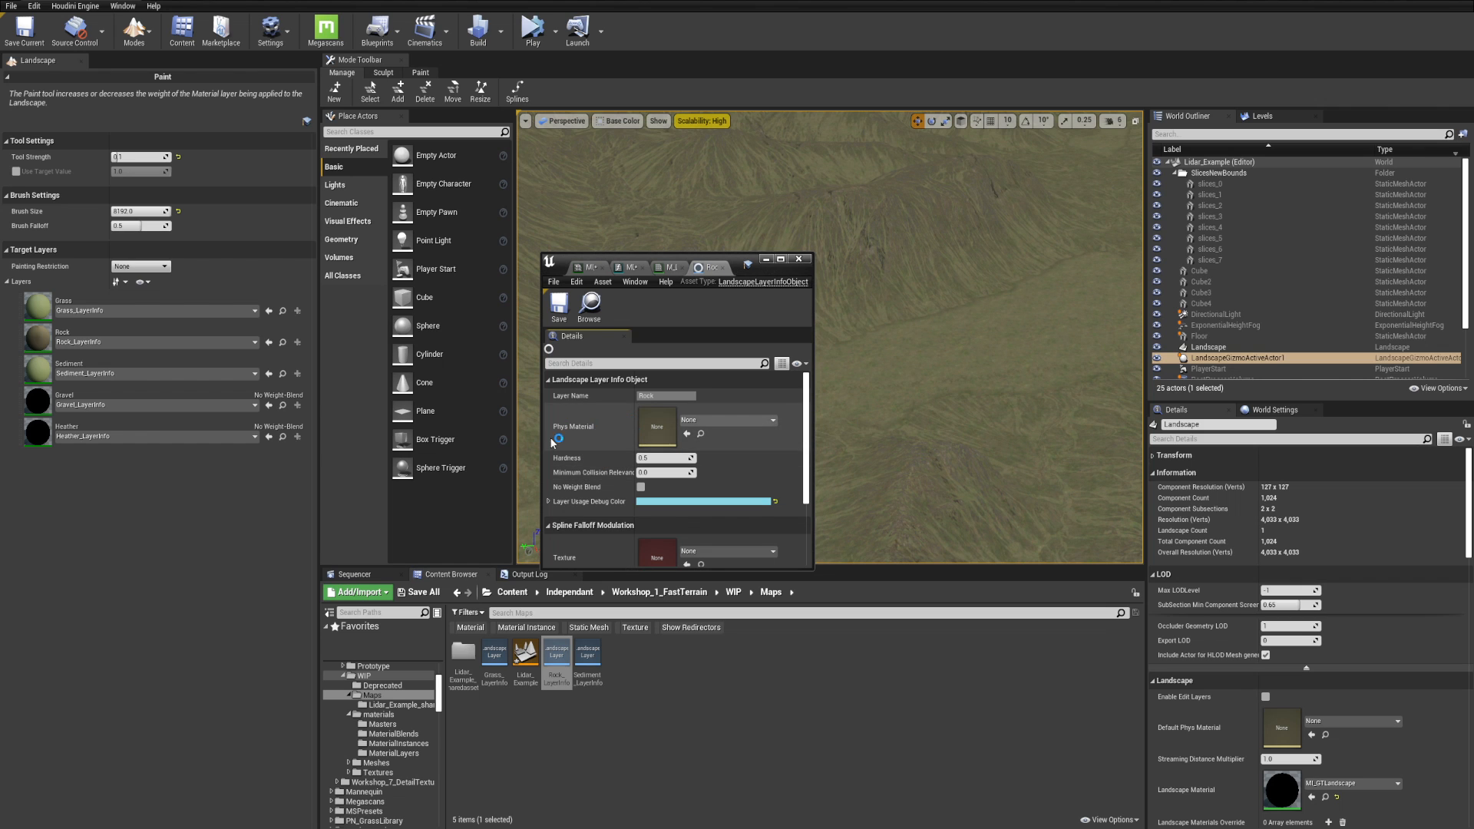
click(641, 487)
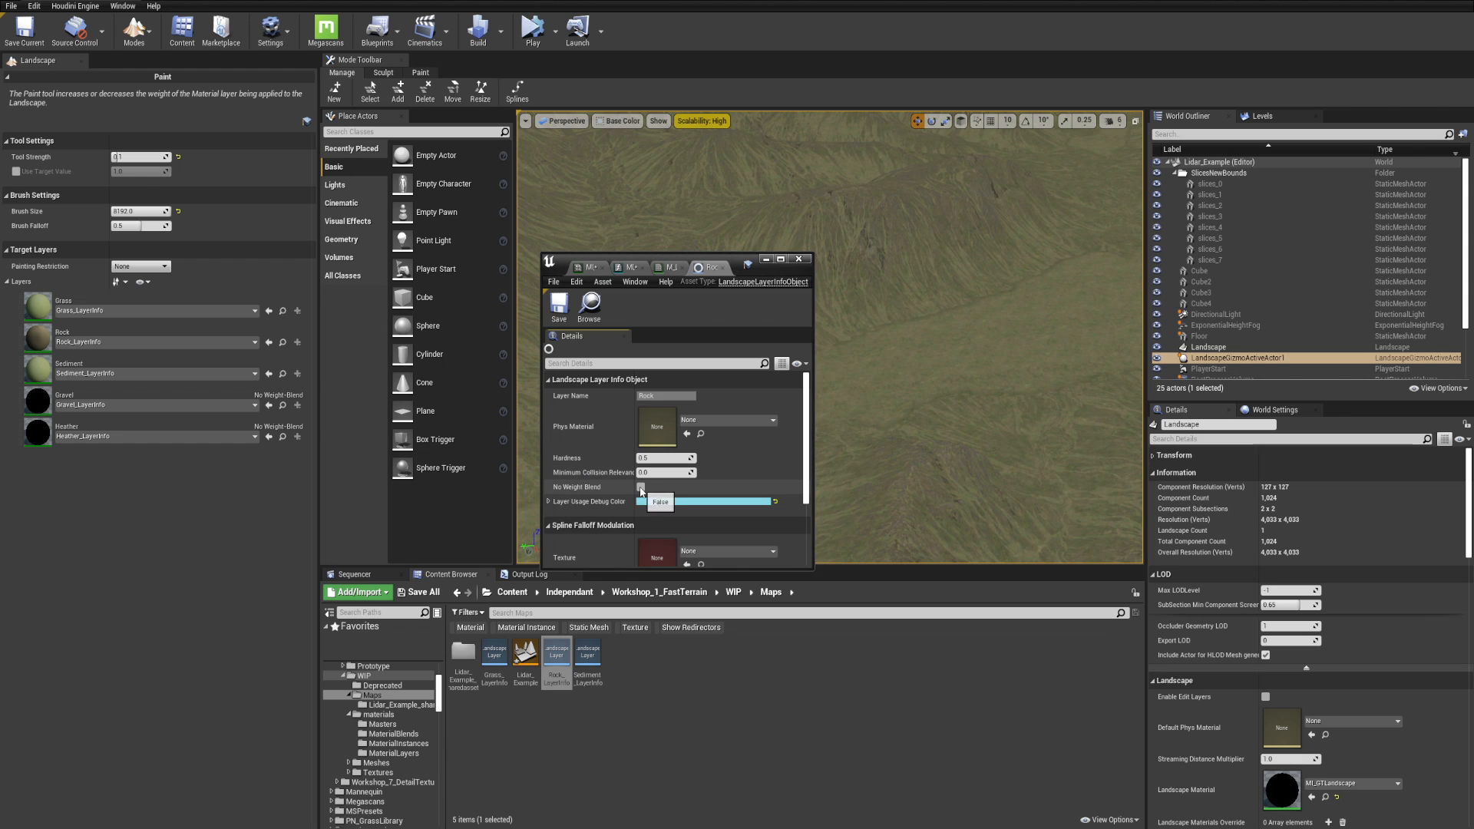
click(557, 311)
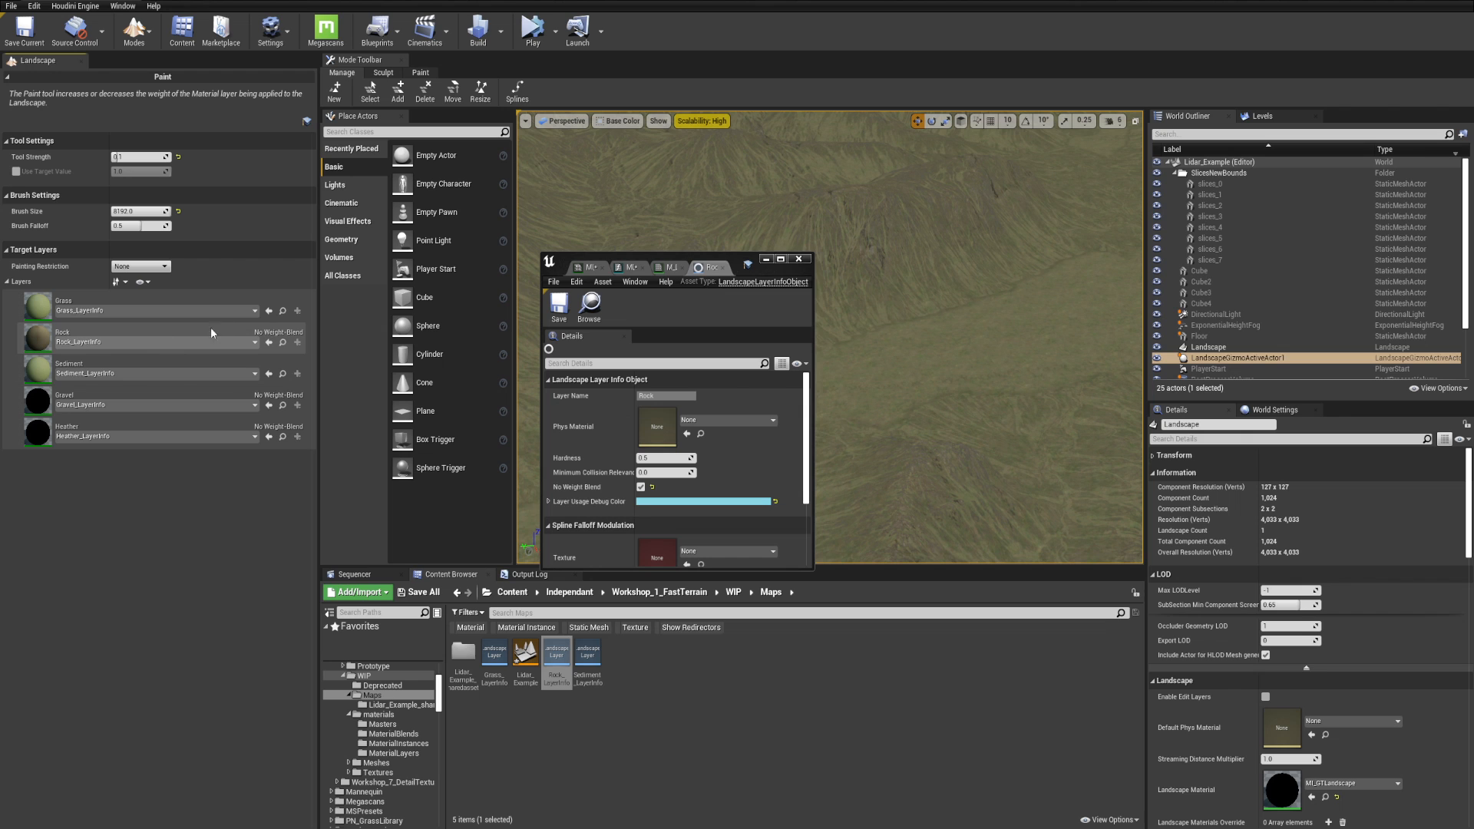
click(283, 373)
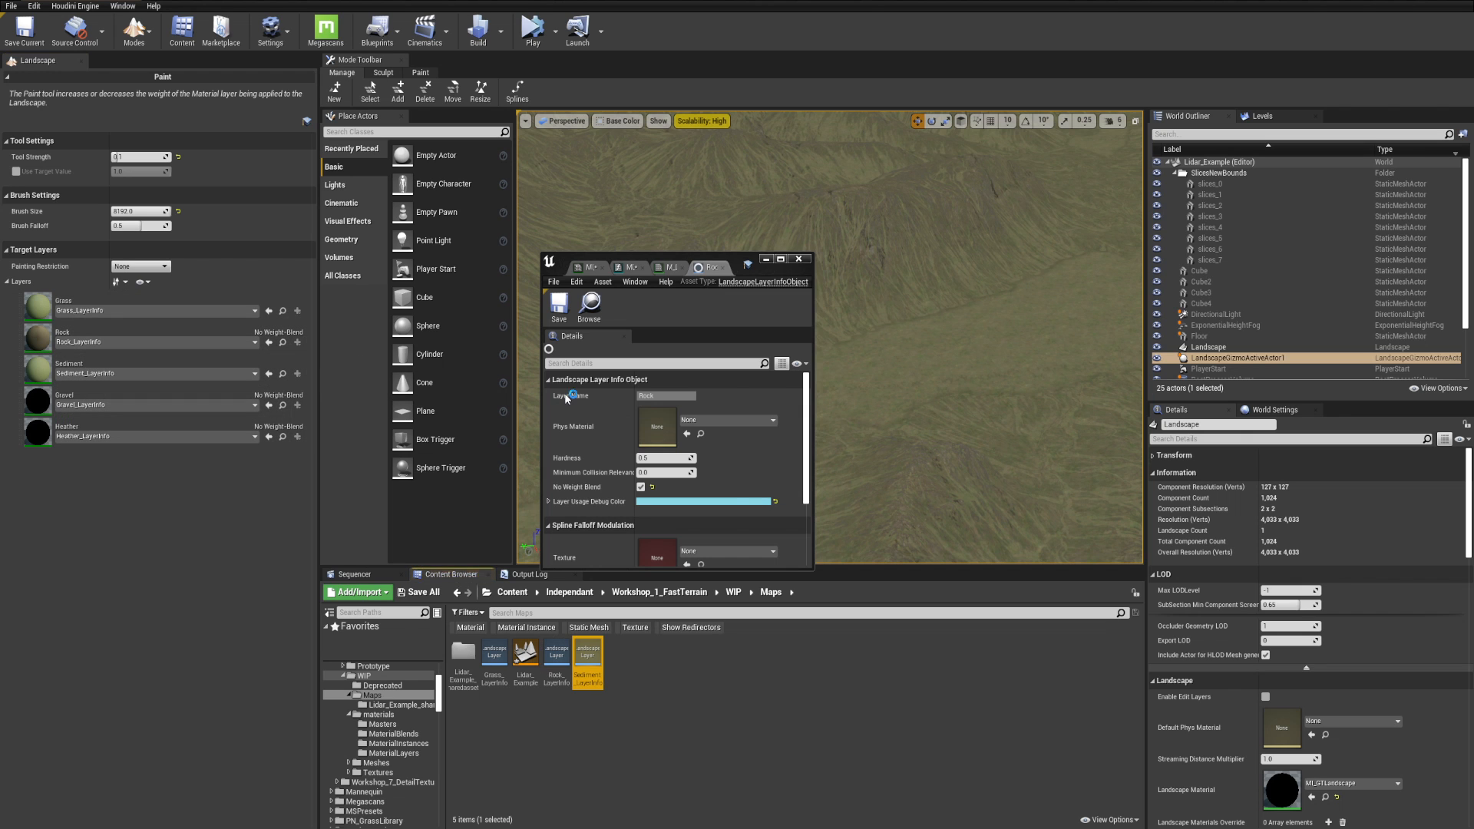
double_click(596, 672)
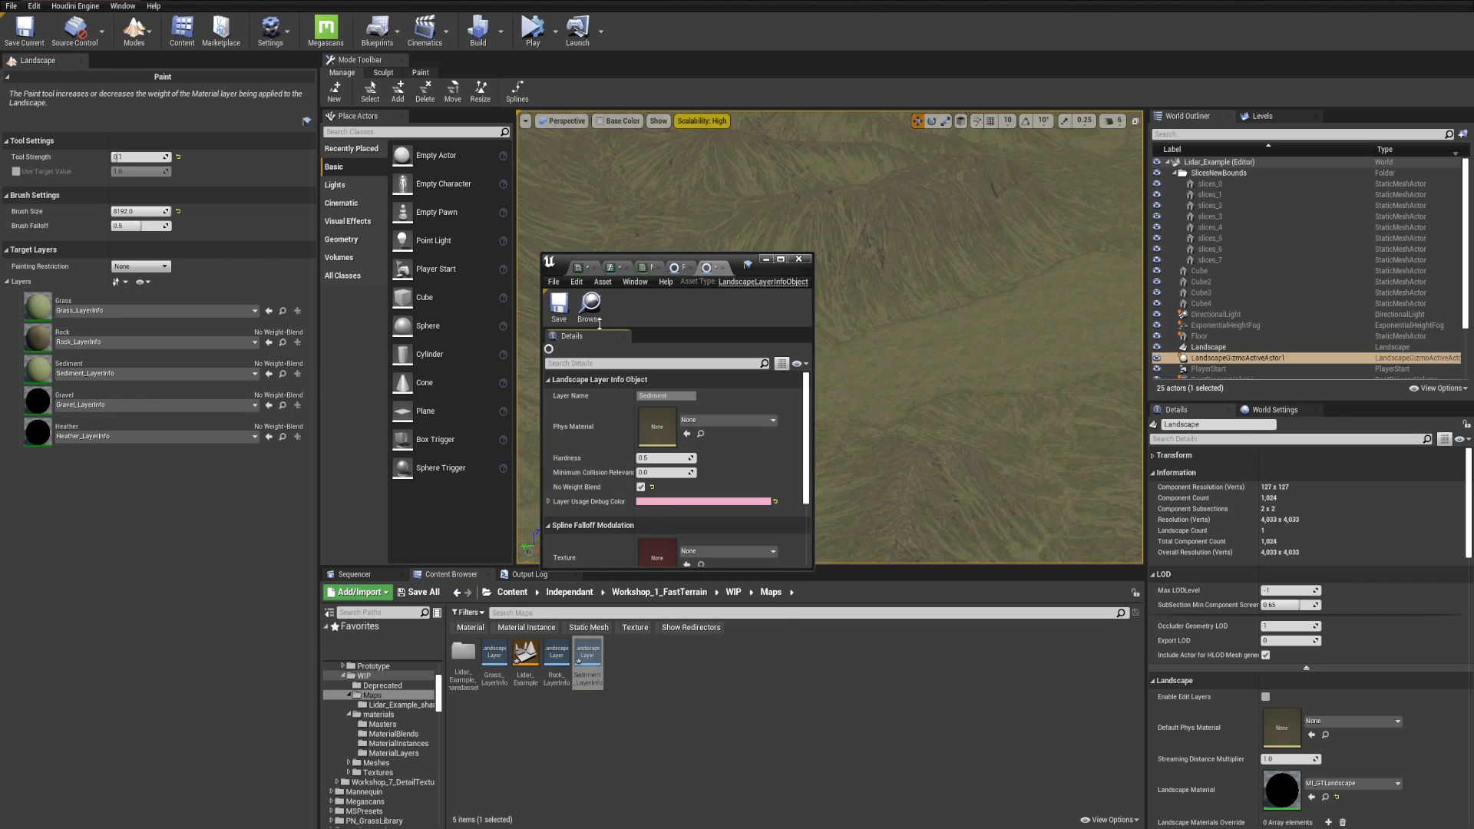
- Close the open layer info, material and material layer editors, saving the remaining landscape material asset
click(687, 267)
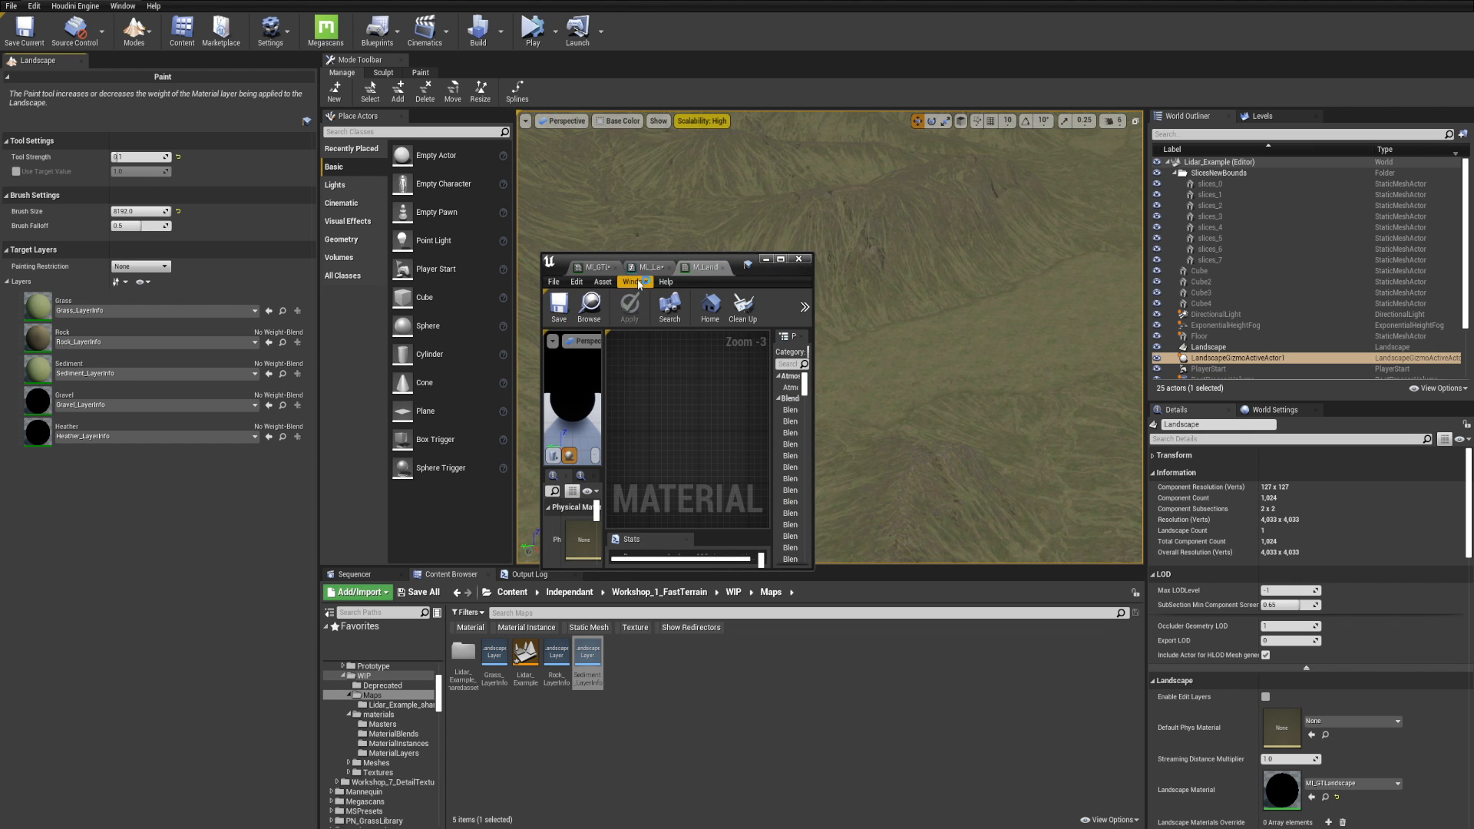
click(724, 267)
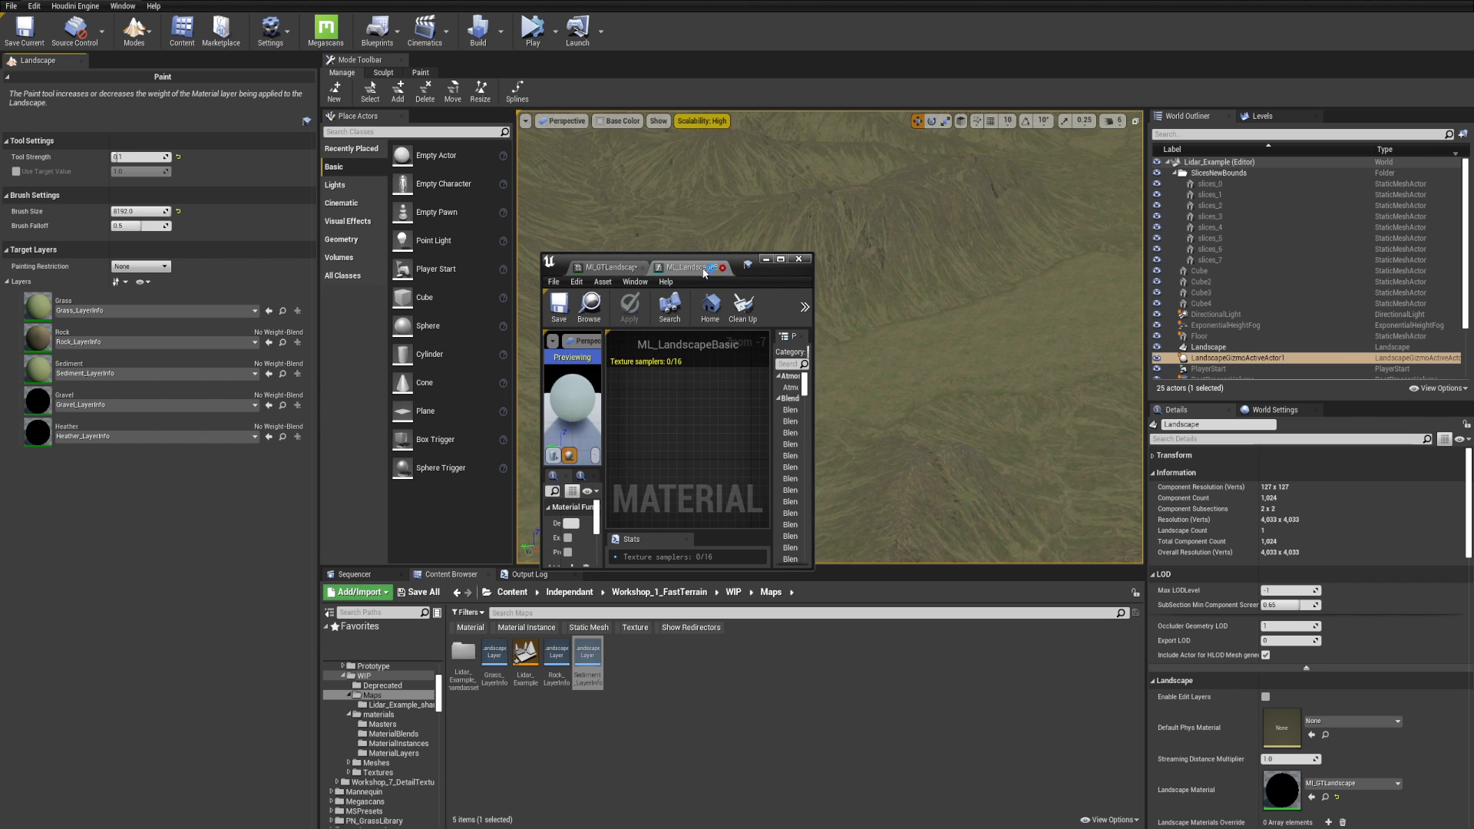
click(721, 267)
click(560, 307)
click(667, 268)
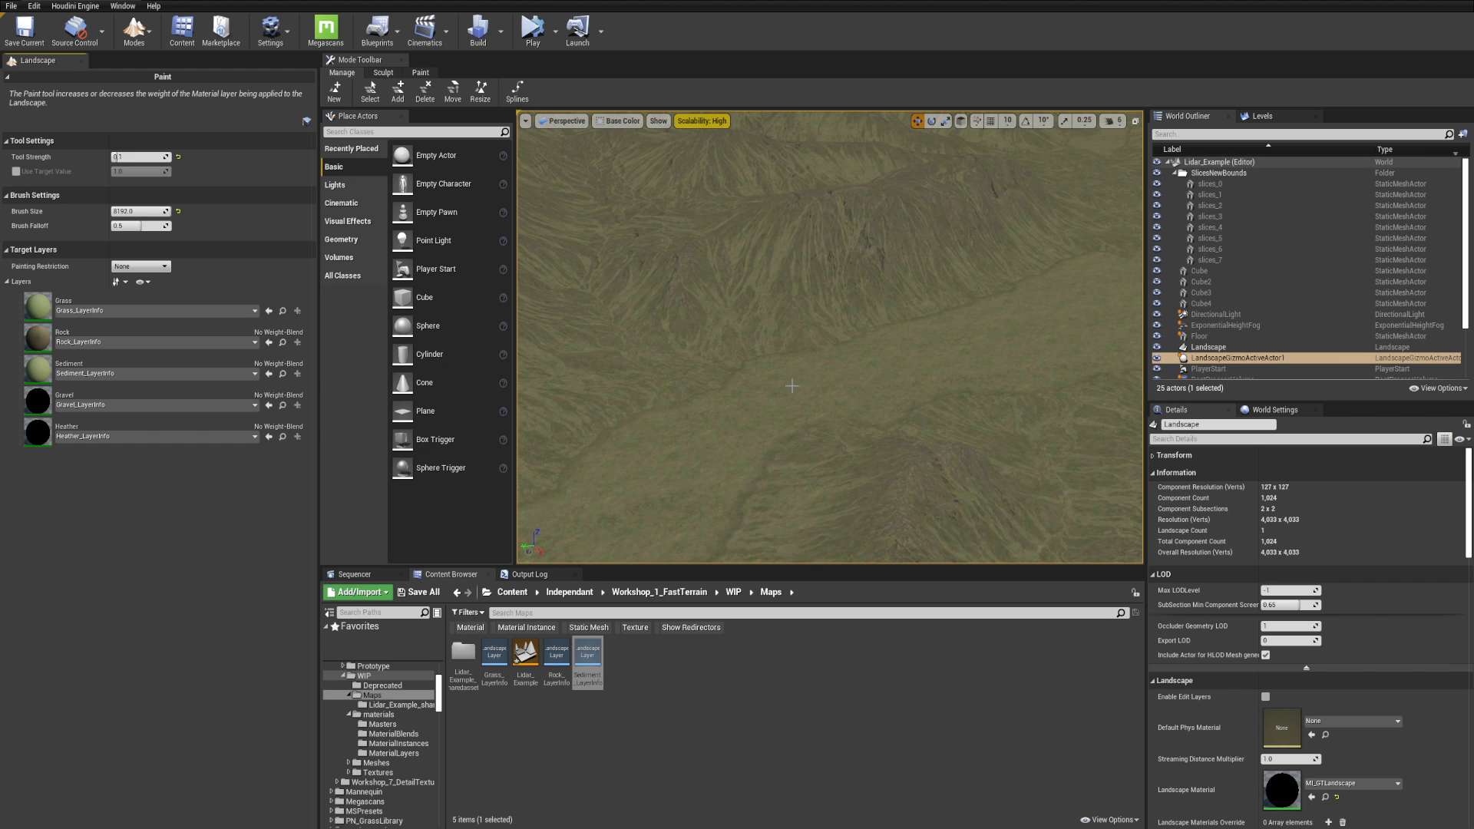
- Look over the terrain's valley and slopes with the level viewport in immersive full-screen mode
right_drag(790, 386, 790, 356)
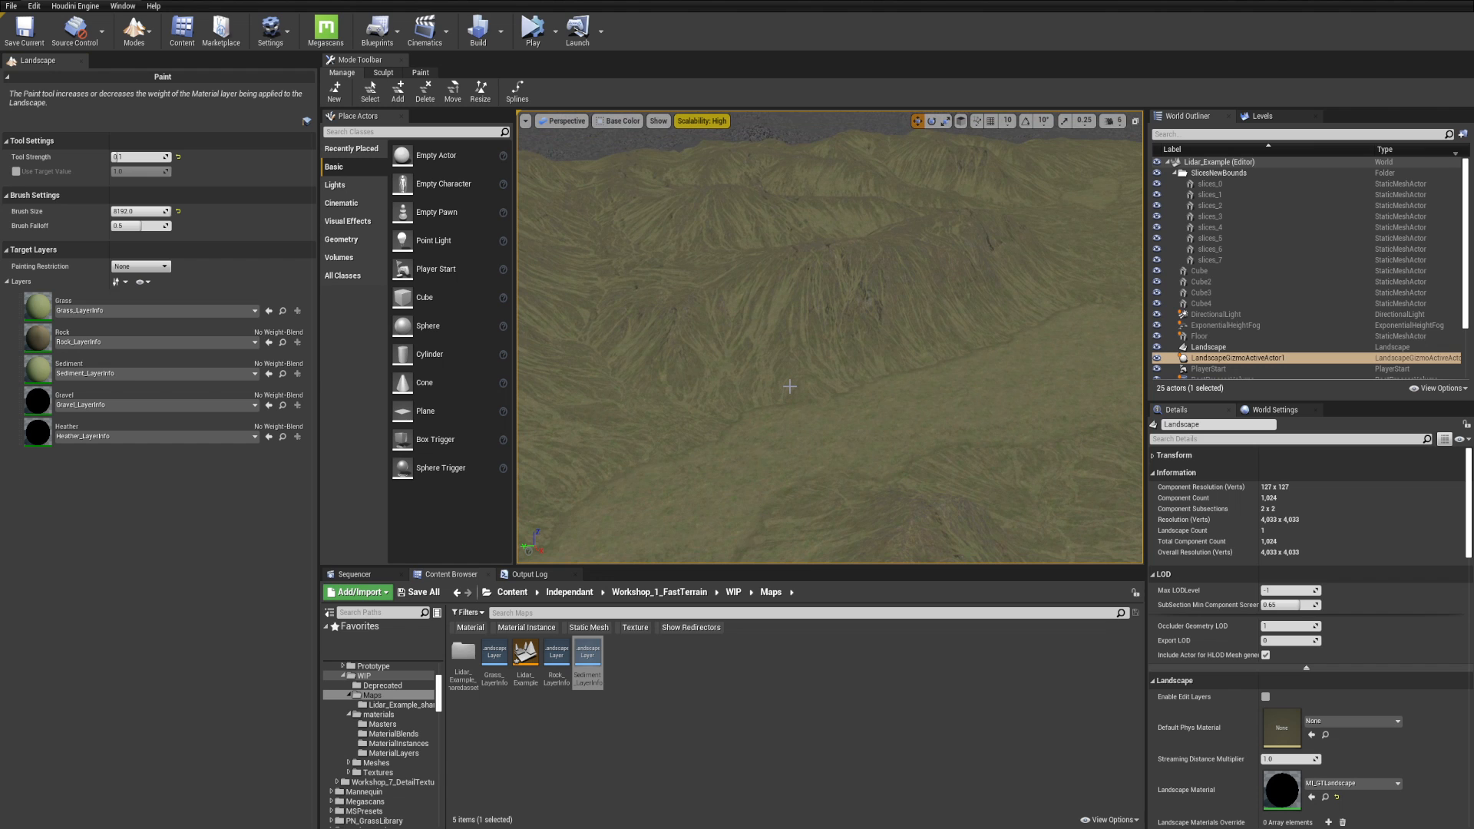
right_drag(790, 386, 879, 450)
key(F11)
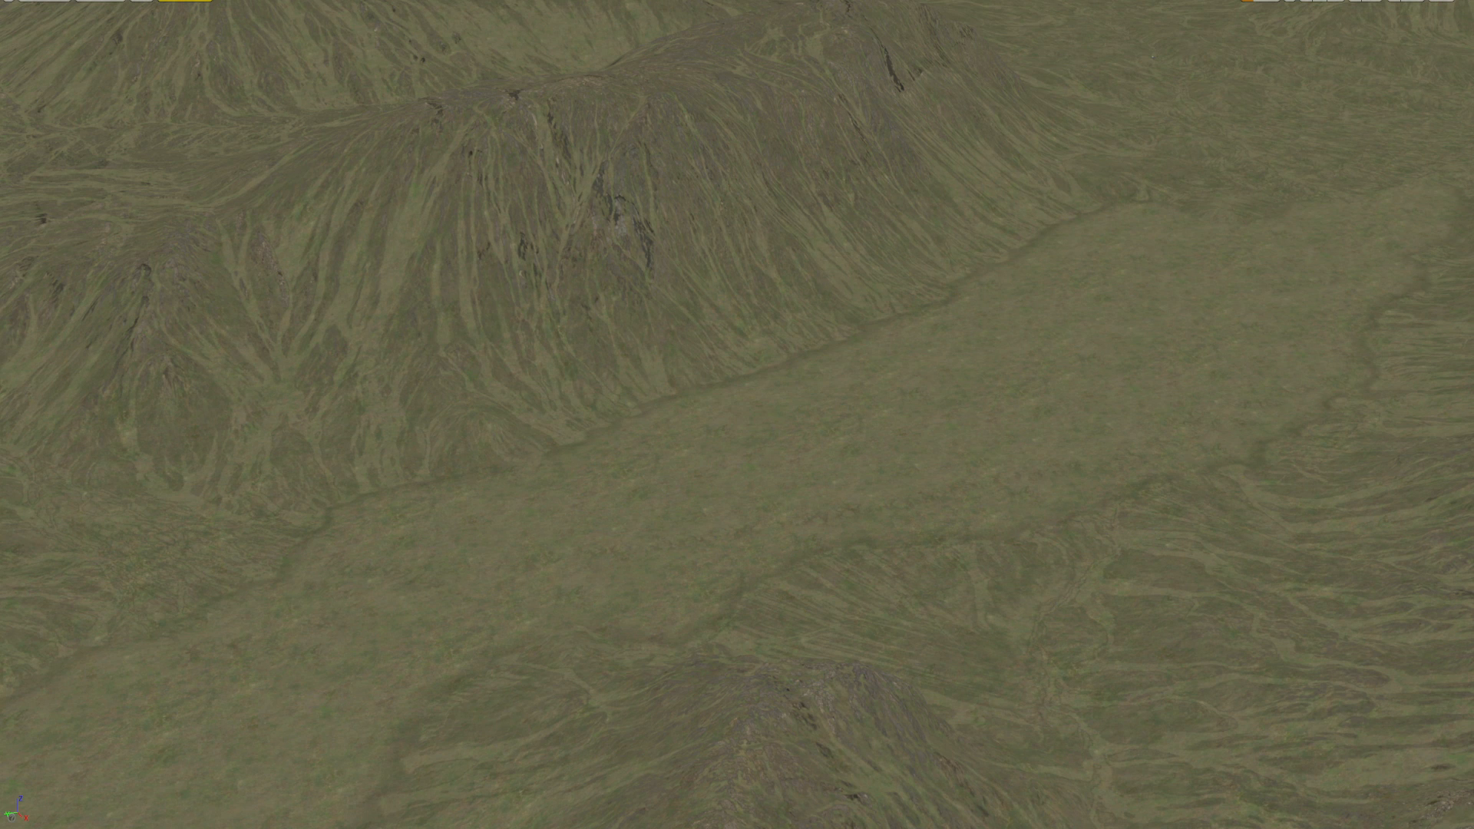
- Open Paint and draw a wavy red stroke on the blank canvas with the basic brush at its thickest size
key(super)
text(paint)
key(Return)
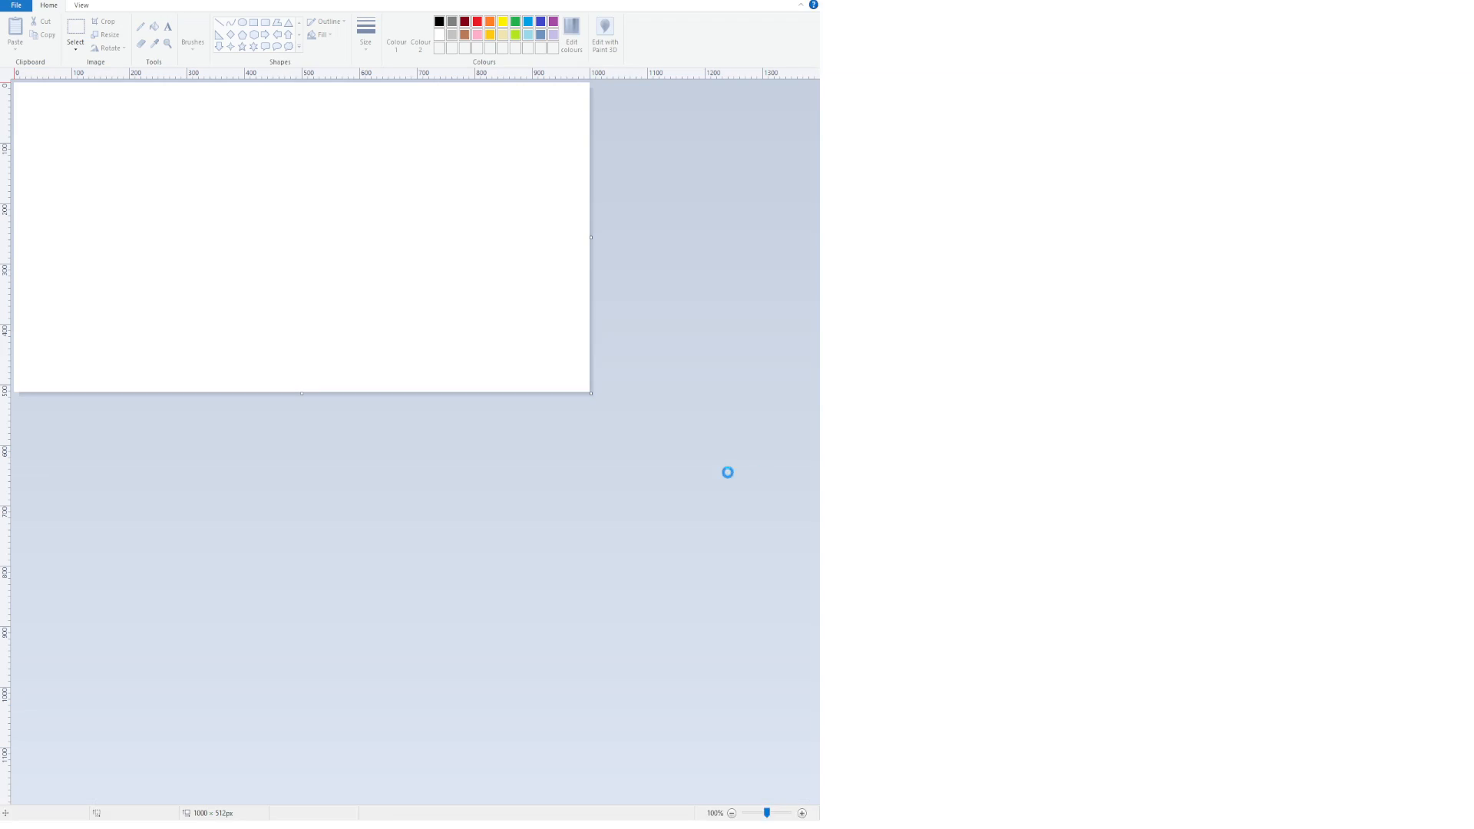
ctrl+scroll(435, 256, up, 1)
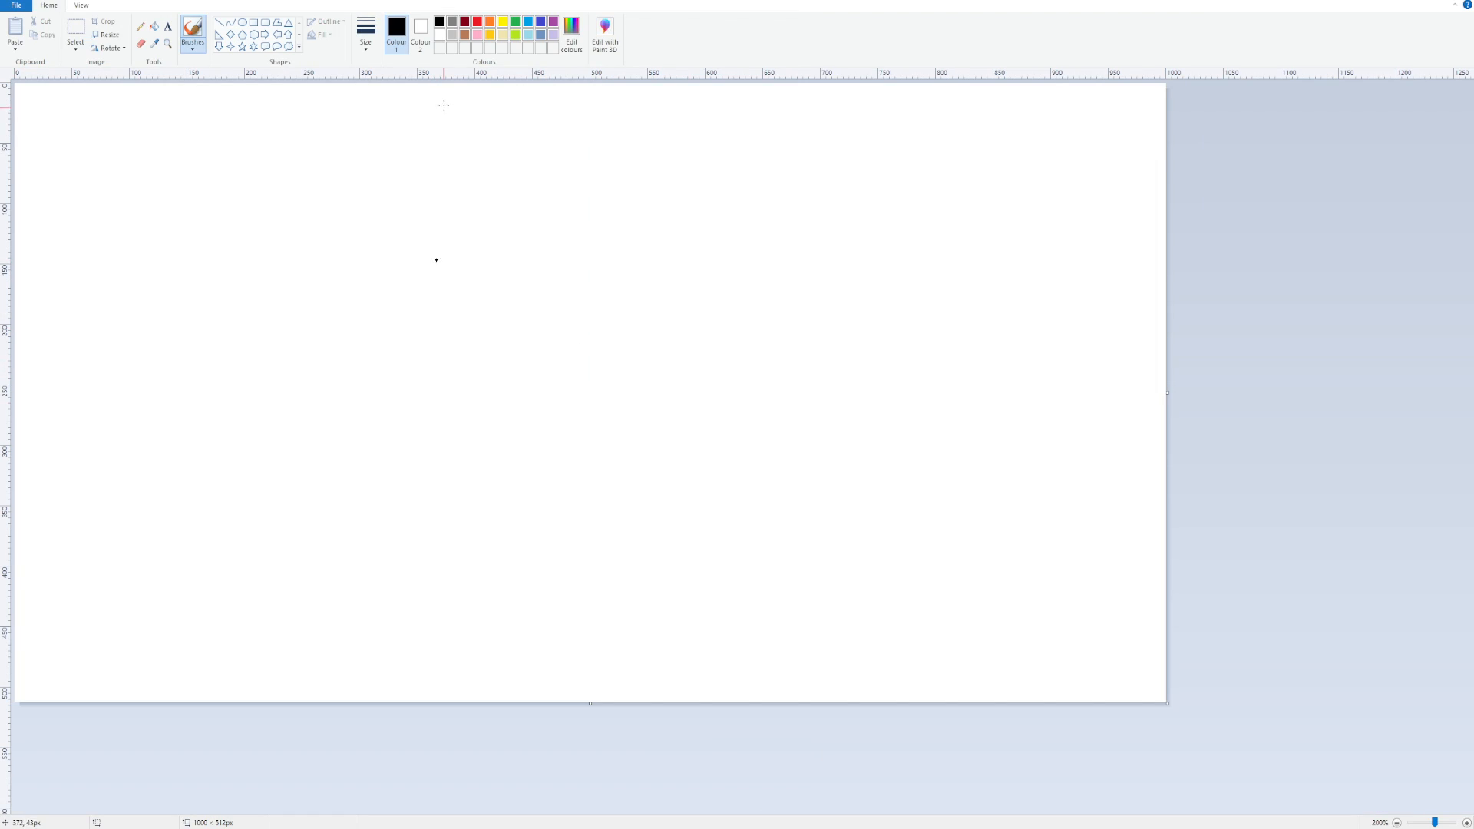
click(477, 21)
click(193, 48)
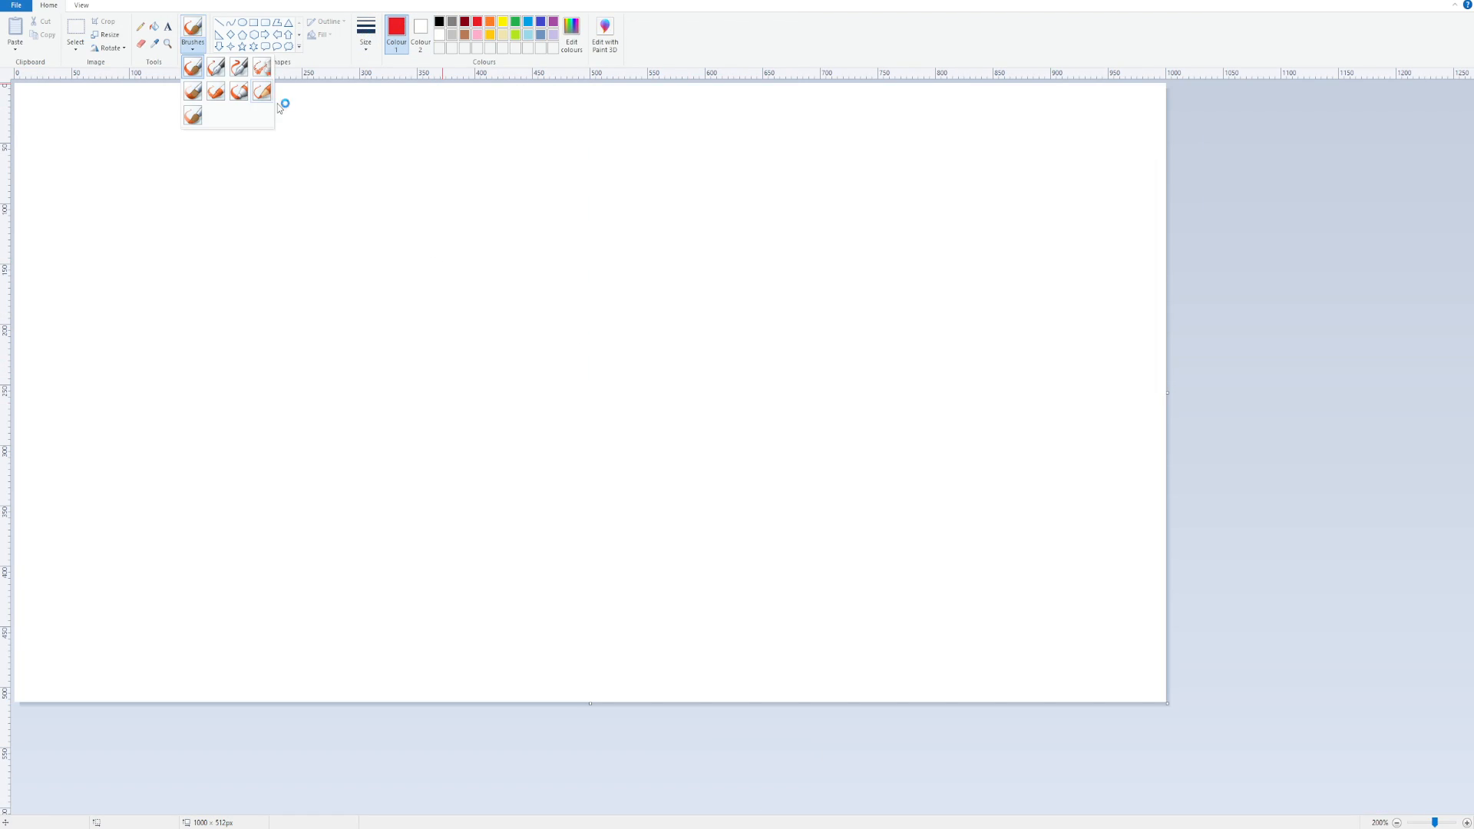
click(193, 68)
click(366, 34)
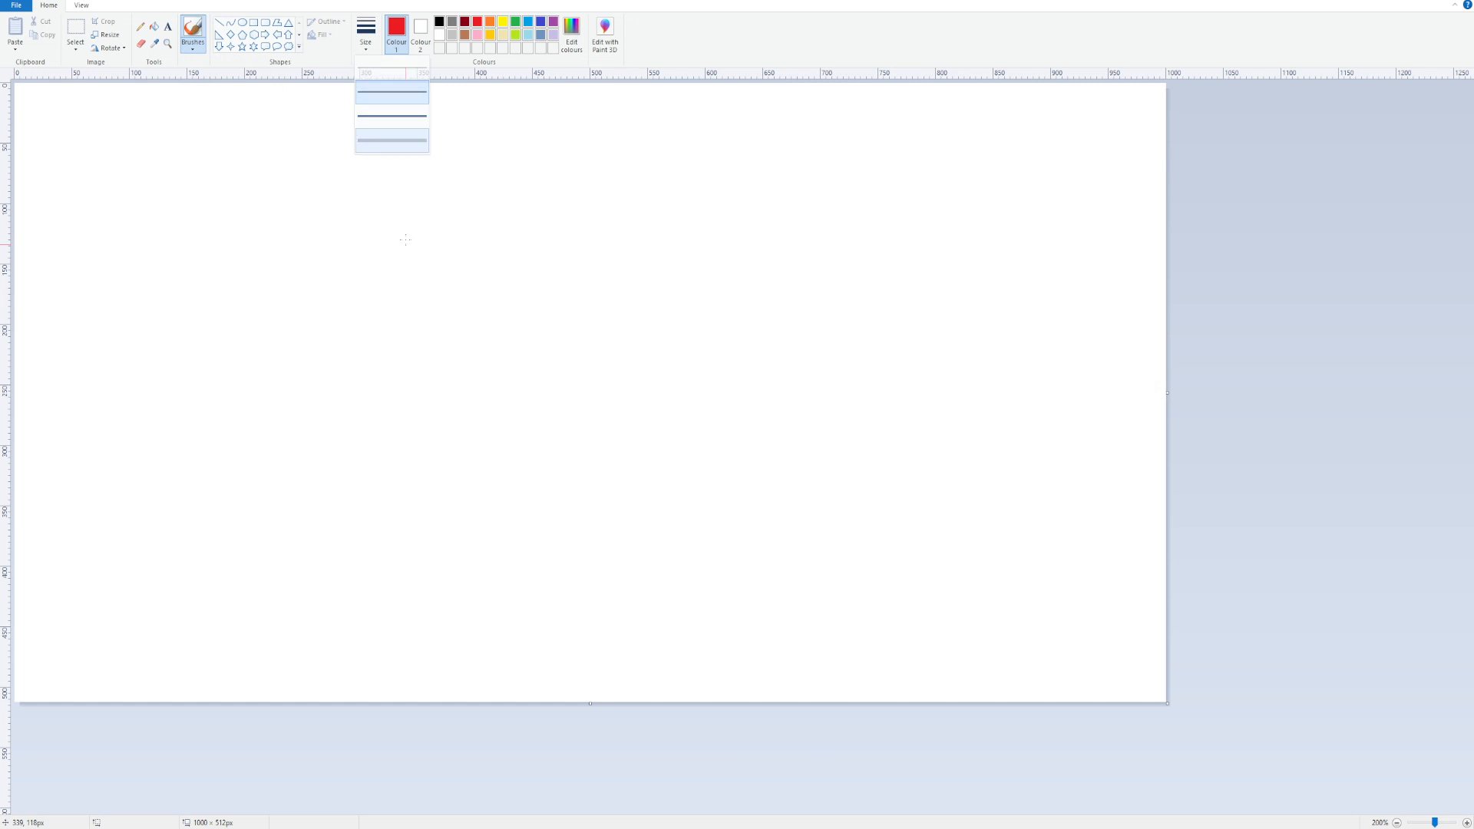
click(392, 142)
mouse_move(443, 347)
mouse_down()
mouse_move(476, 305)
mouse_move(610, 276)
mouse_up()
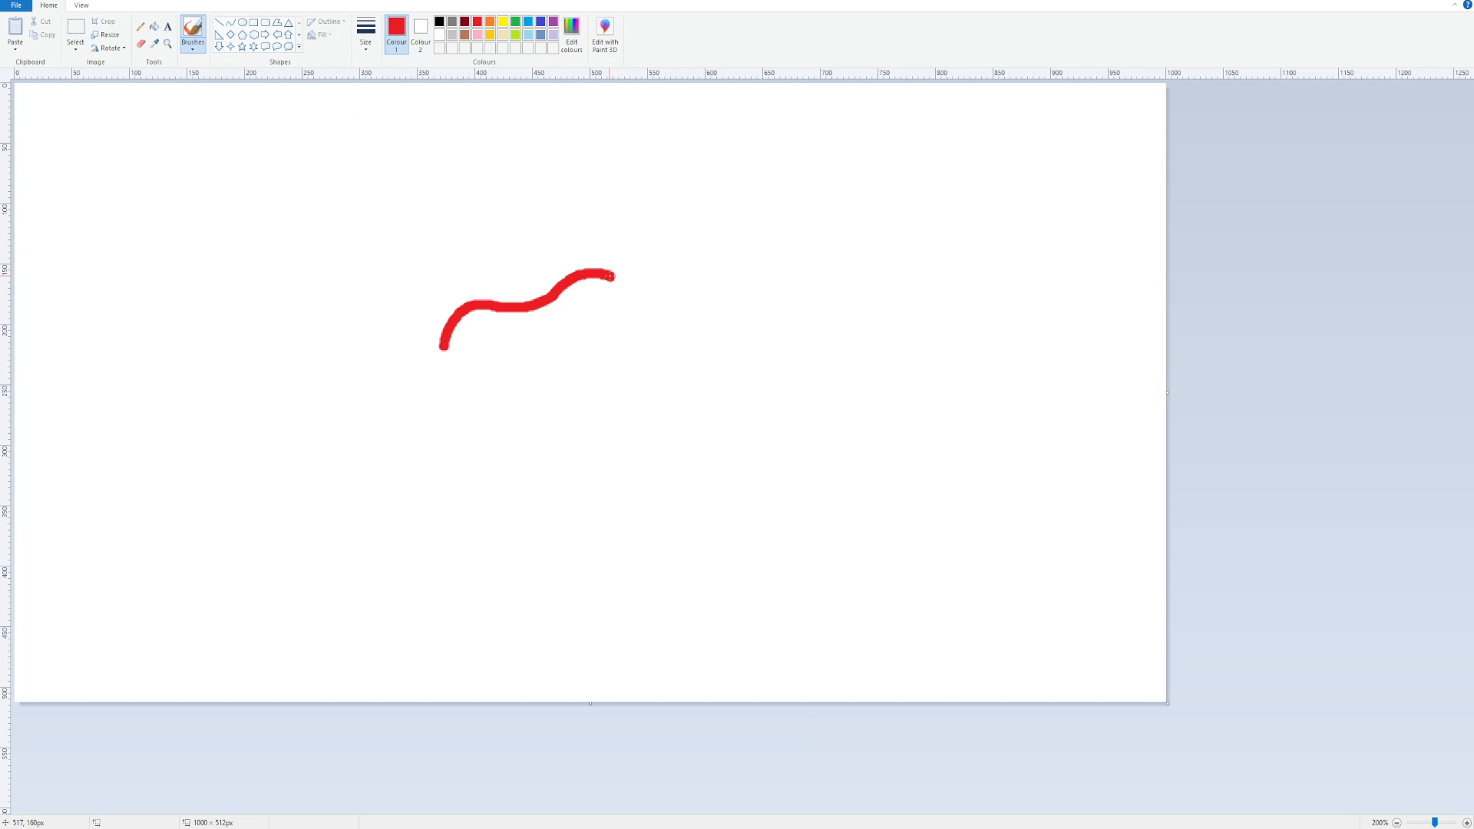
- Draw a light blue arrowhead-shaped stroke across the red curve, and return to the terrain in Unreal Editor
click(530, 23)
mouse_move(522, 335)
mouse_down()
mouse_move(542, 298)
mouse_move(518, 279)
mouse_up()
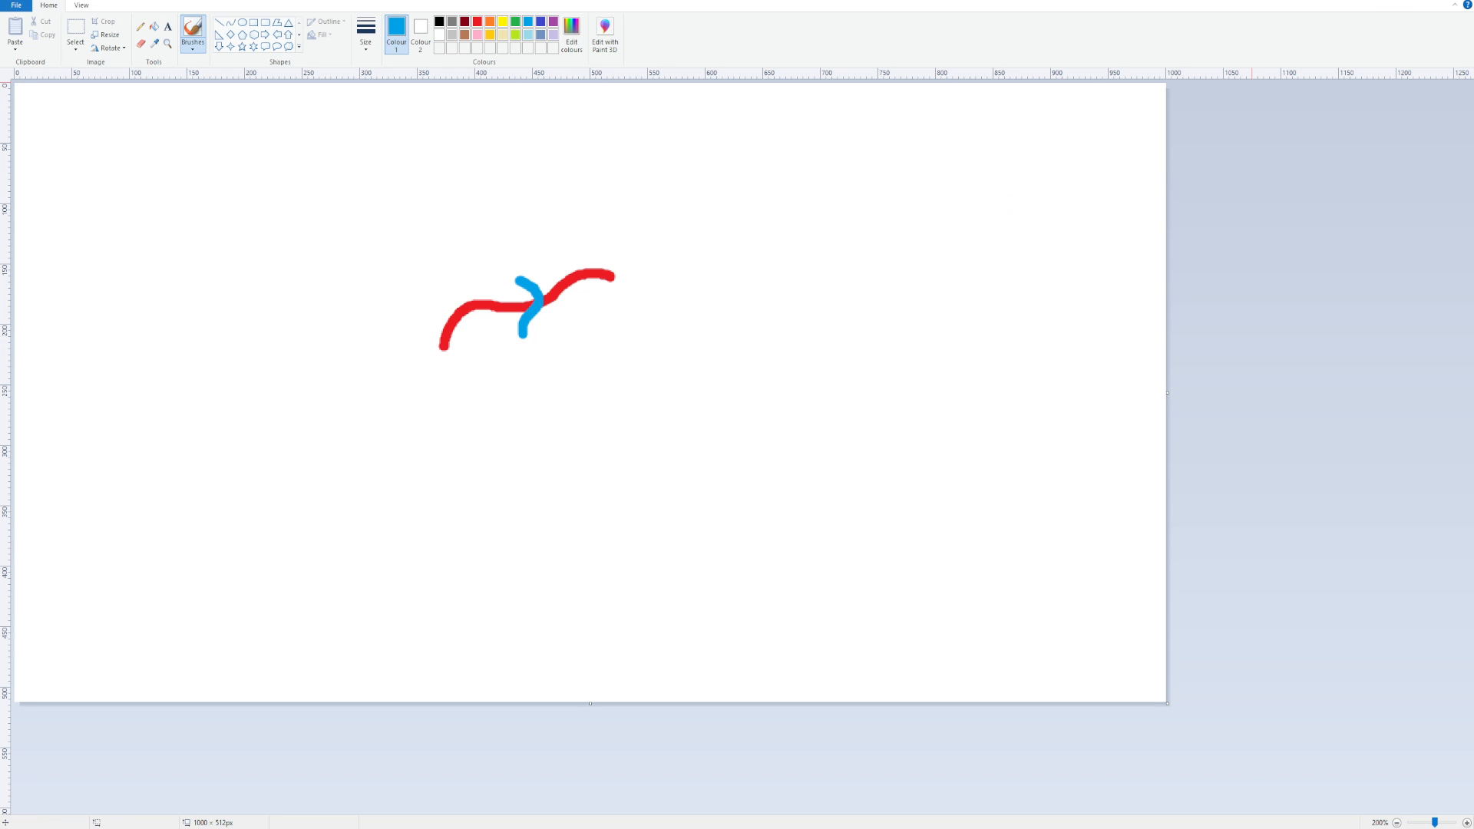
click(1406, 1)
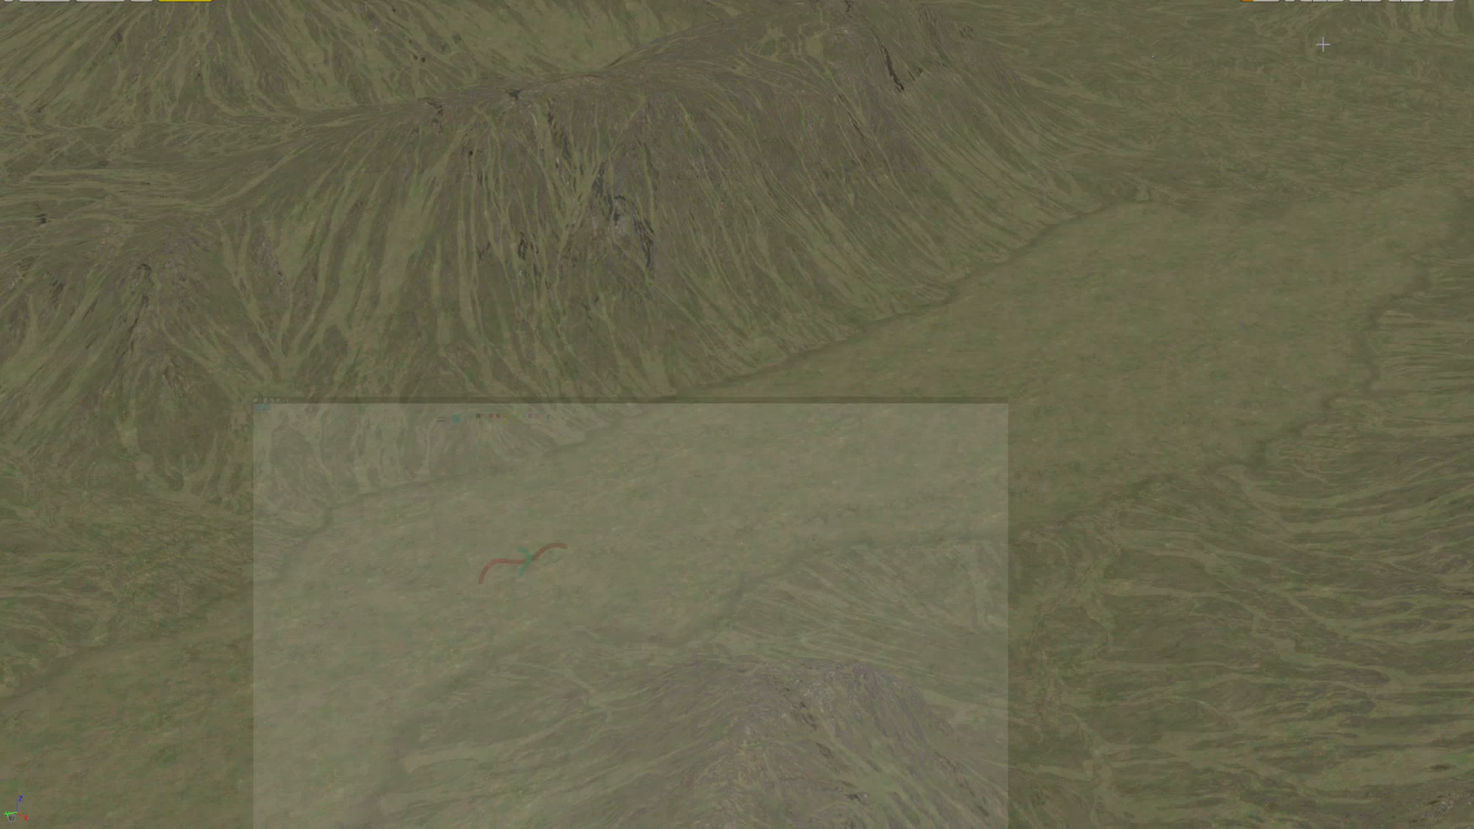
- Examine the boundary between the rocky slope and the valley floor up close, leaving immersive viewport mode
mouse_move(827, 387)
right_down()
mouse_move(827, 361)
mouse_move(871, 416)
right_up()
key(w)
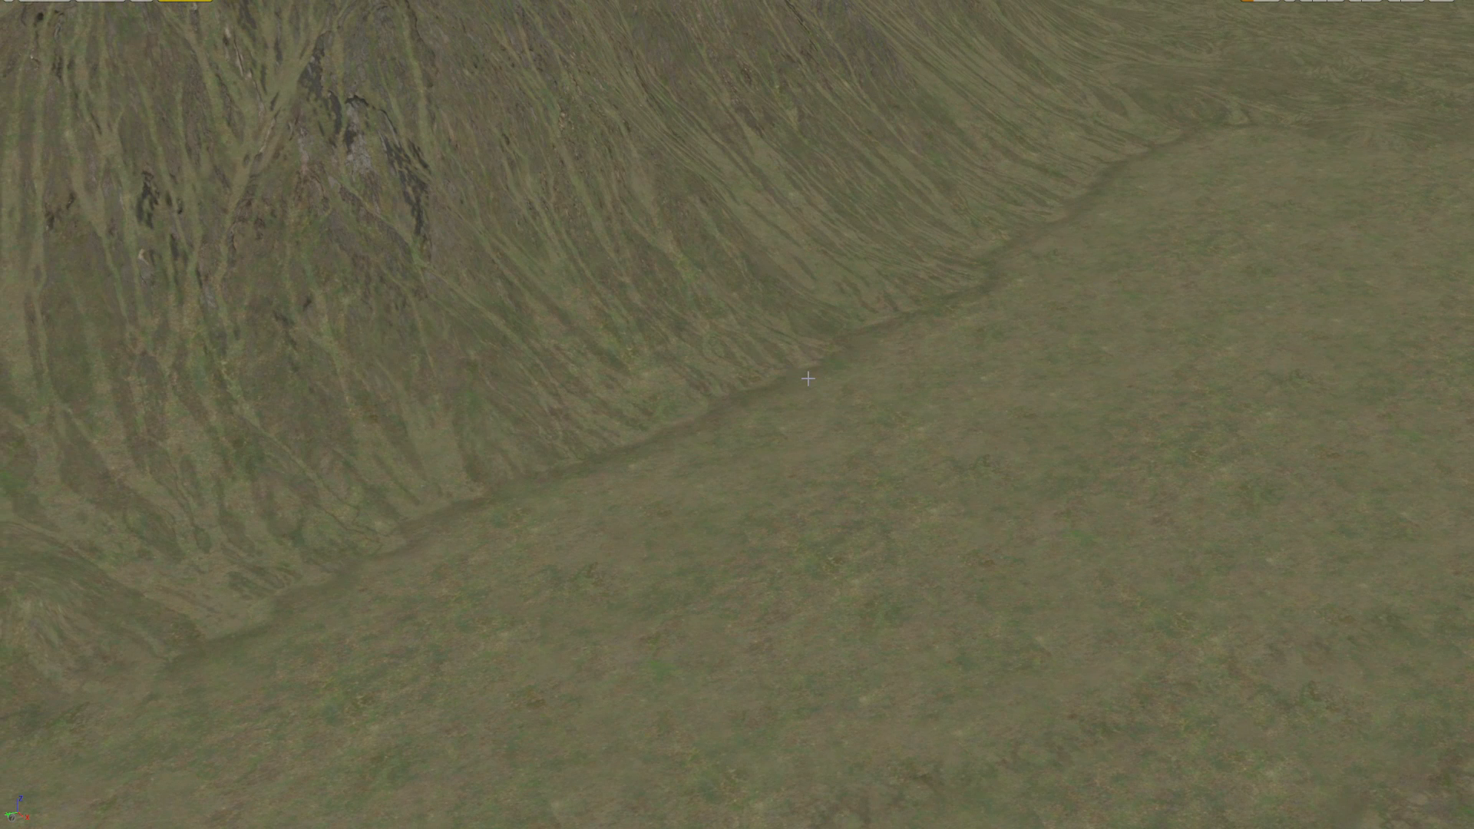
right_drag(866, 396, 836, 378)
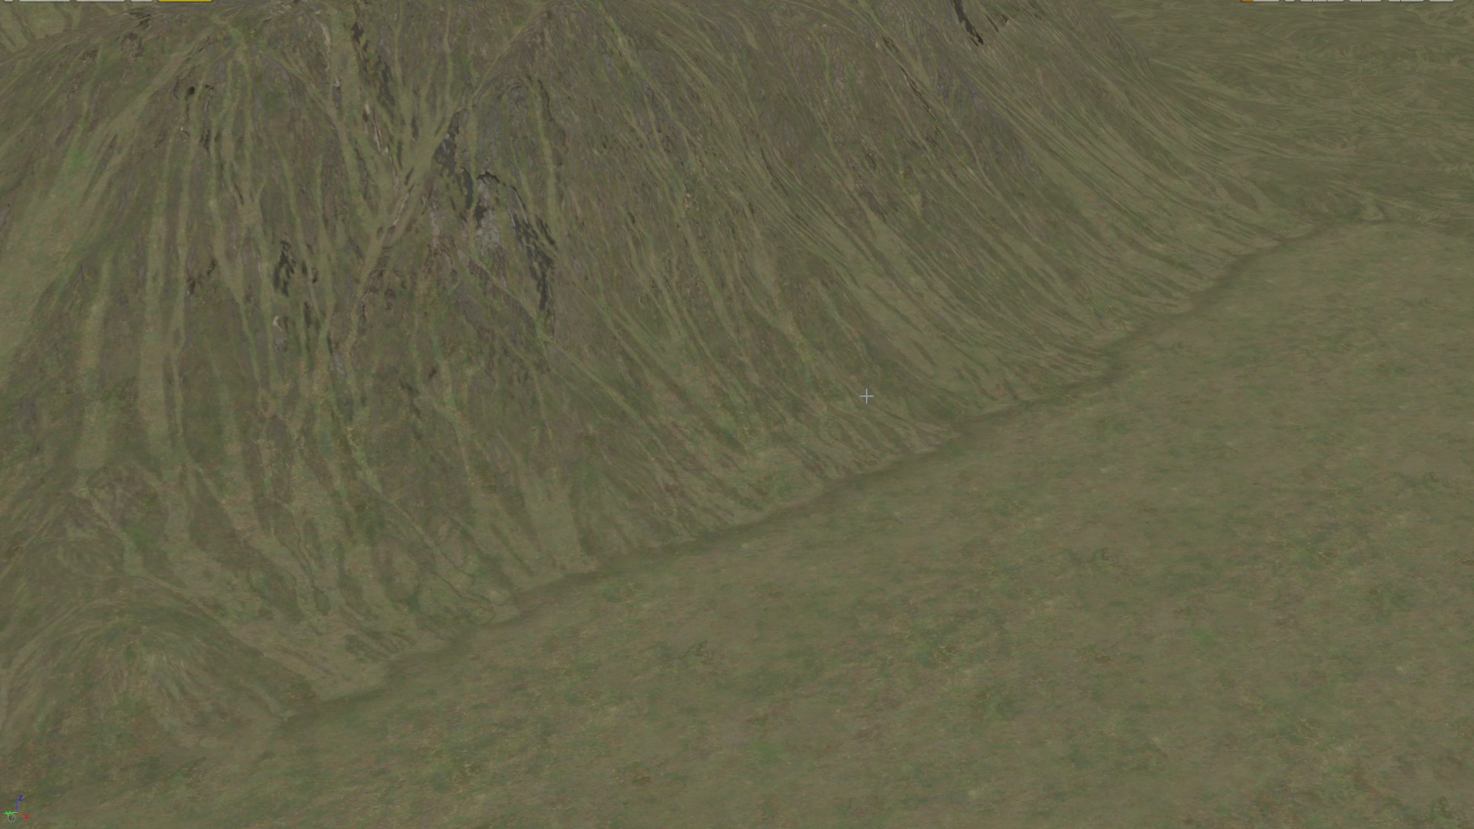
right_drag(1026, 394, 972, 351)
key(F11)
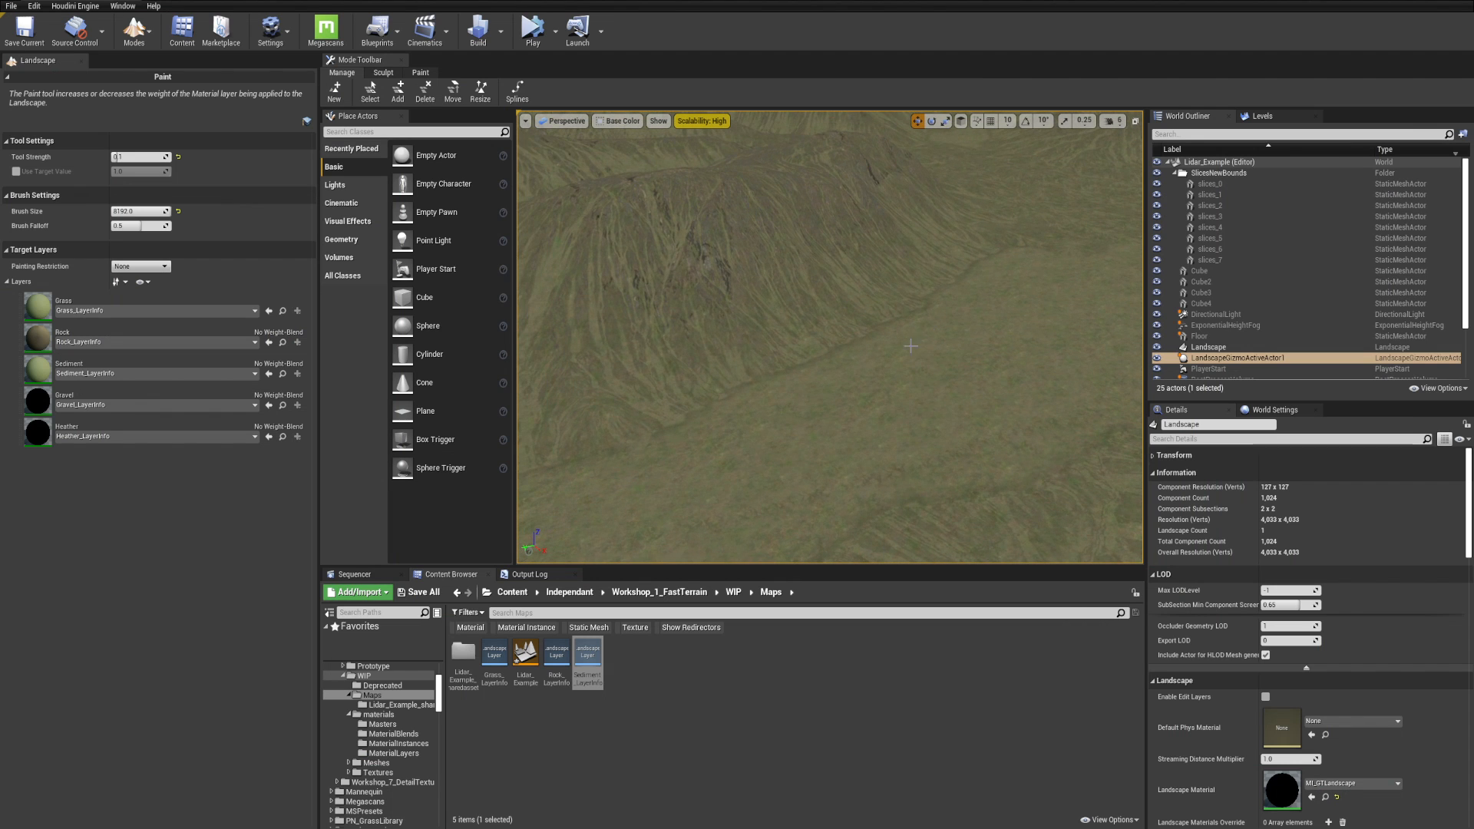
scroll(911, 347, up, 4)
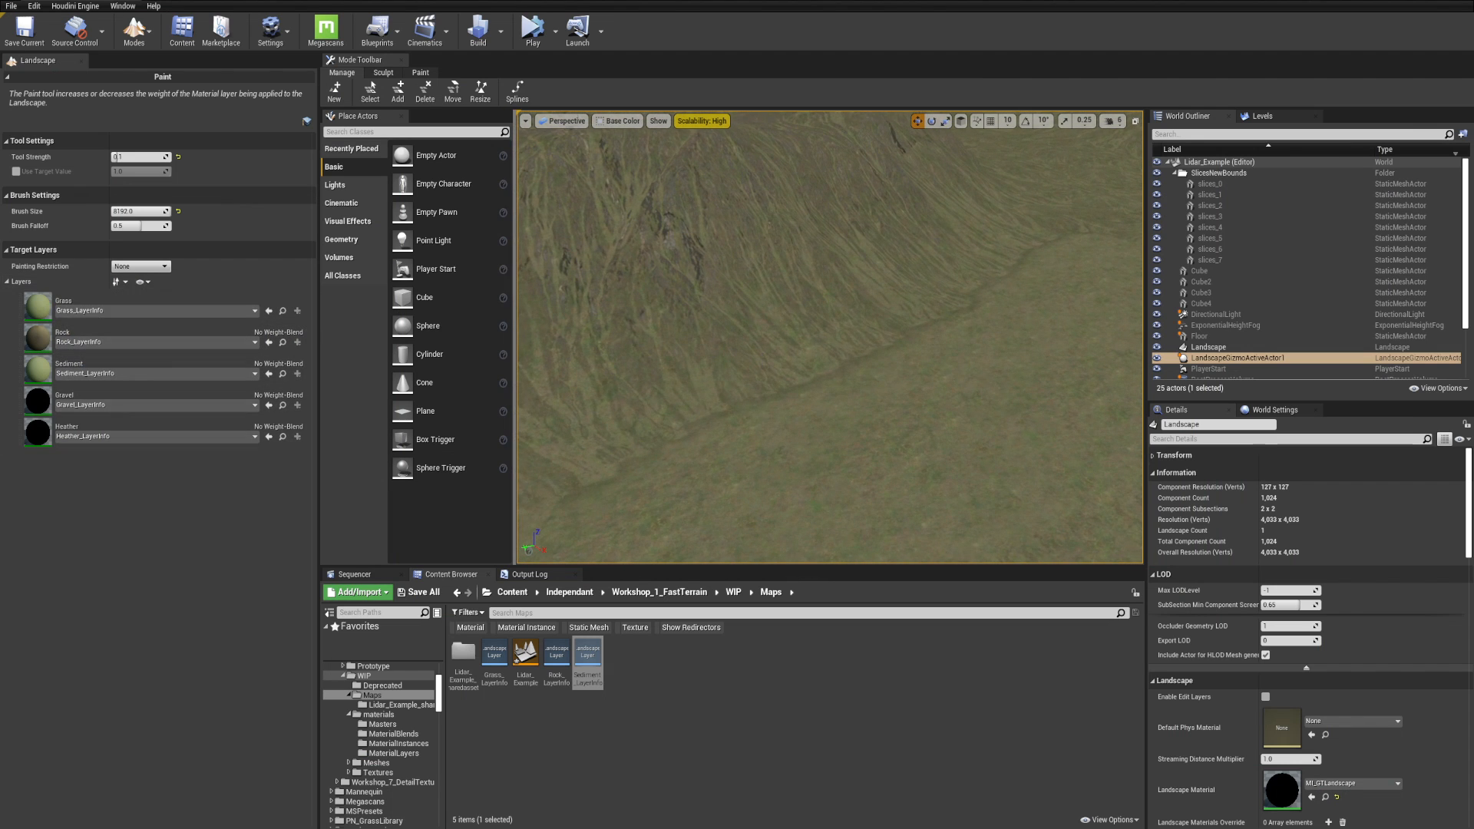
right_drag(752, 330, 752, 288)
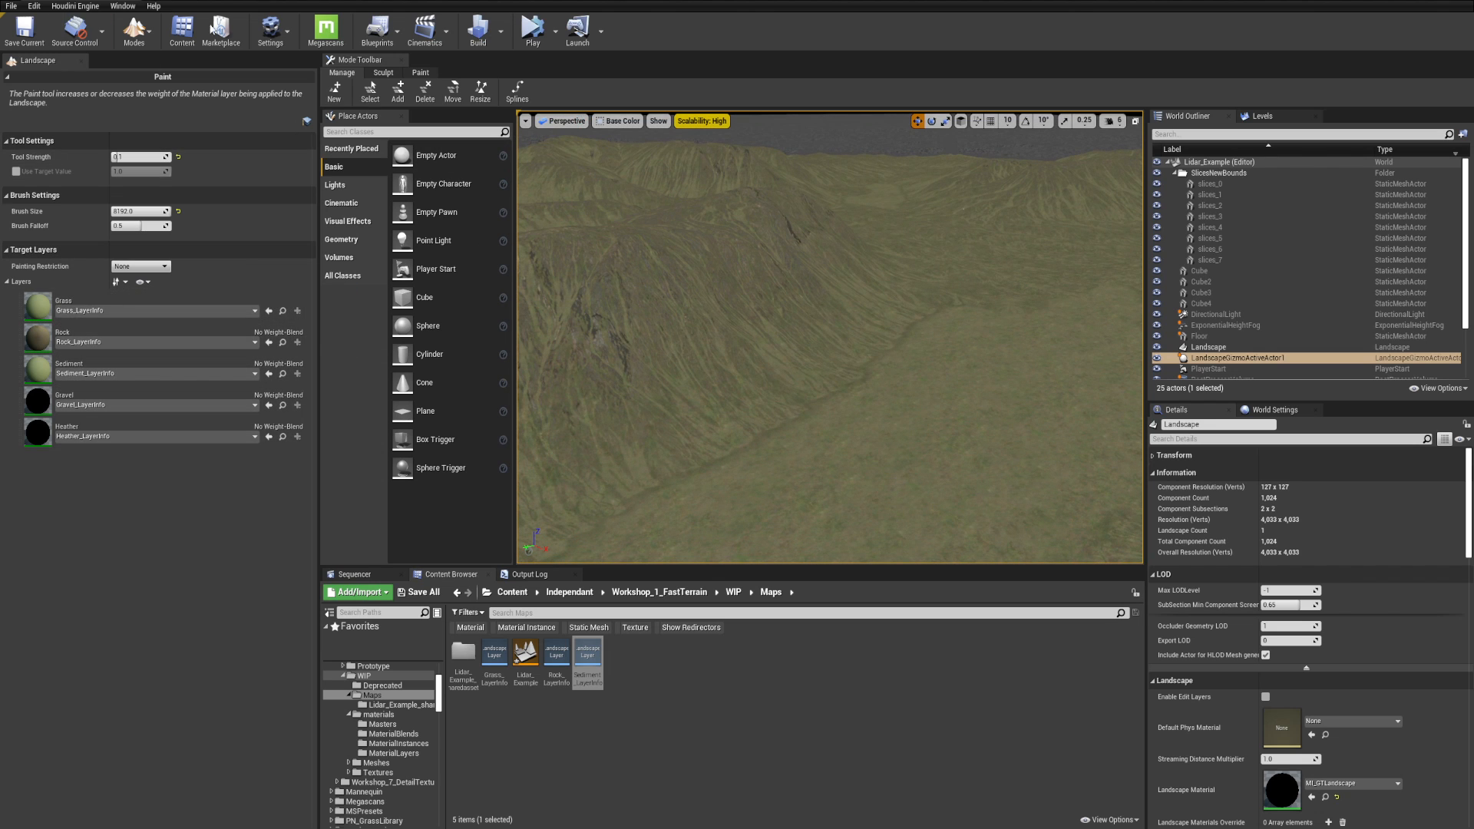
- Switch the viewport's landscape visualizer from Normal to Layer Debug
click(578, 123)
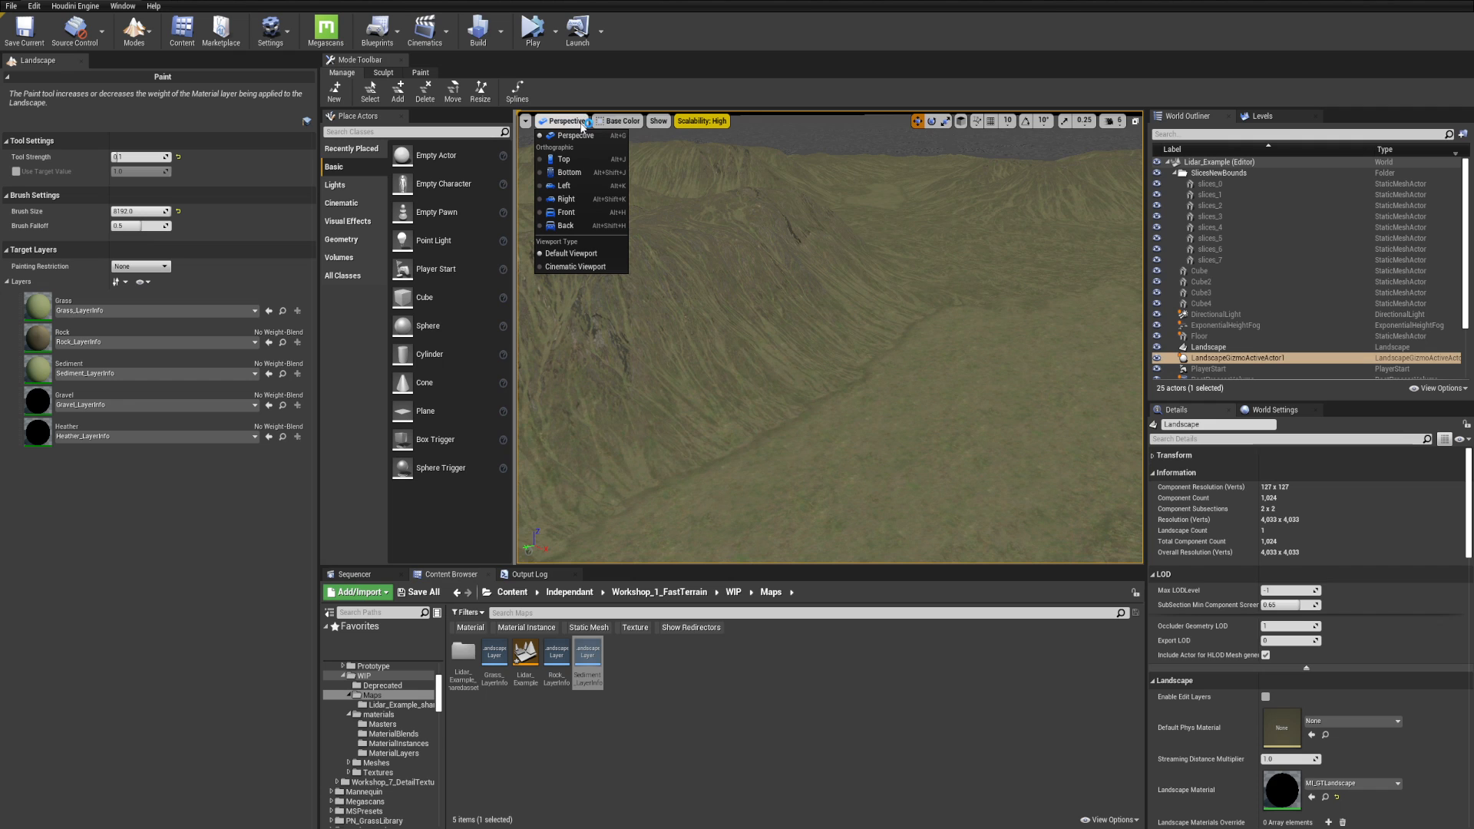
click(564, 125)
click(617, 125)
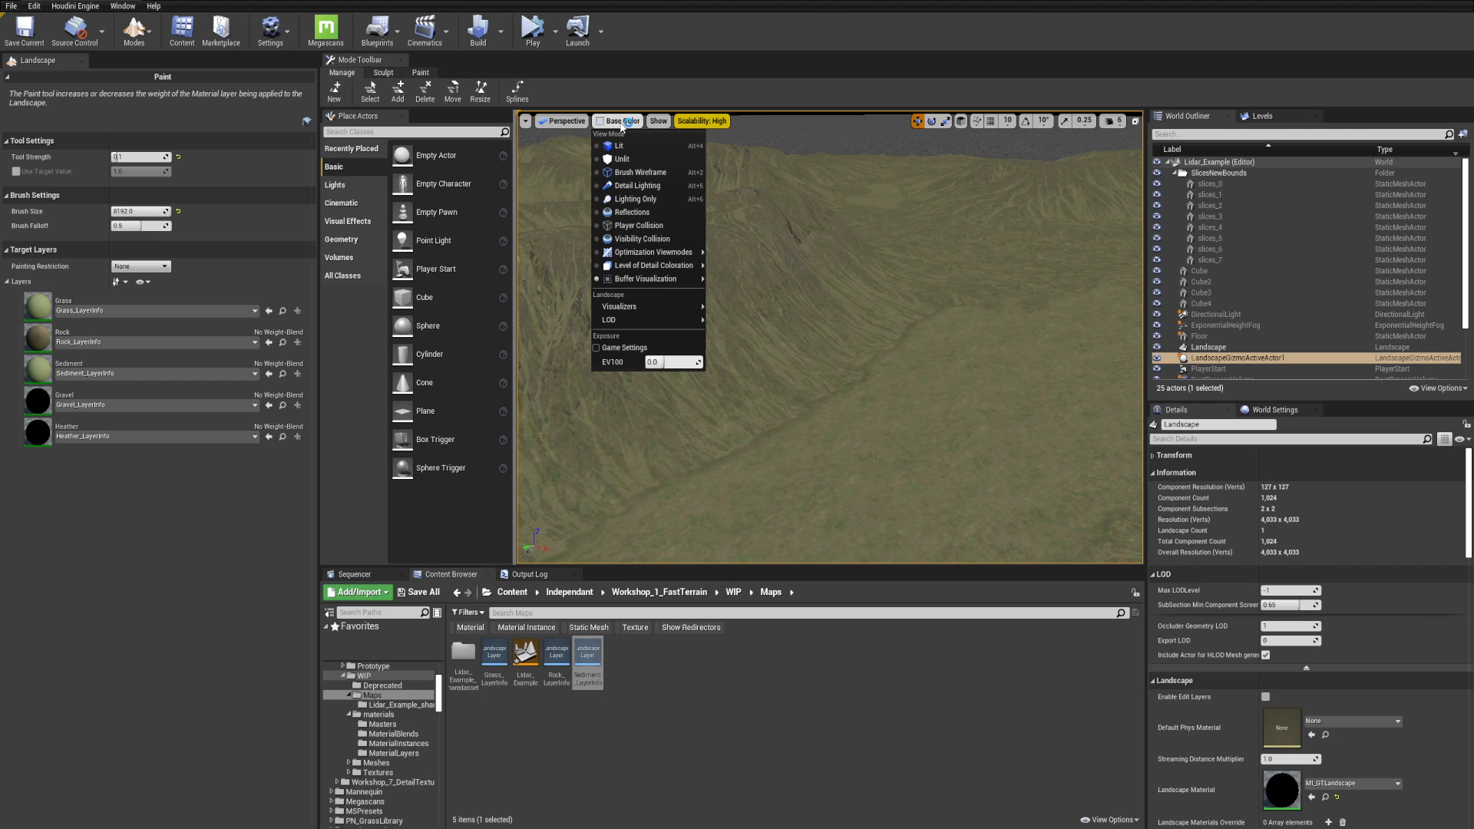
mouse_move(618, 304)
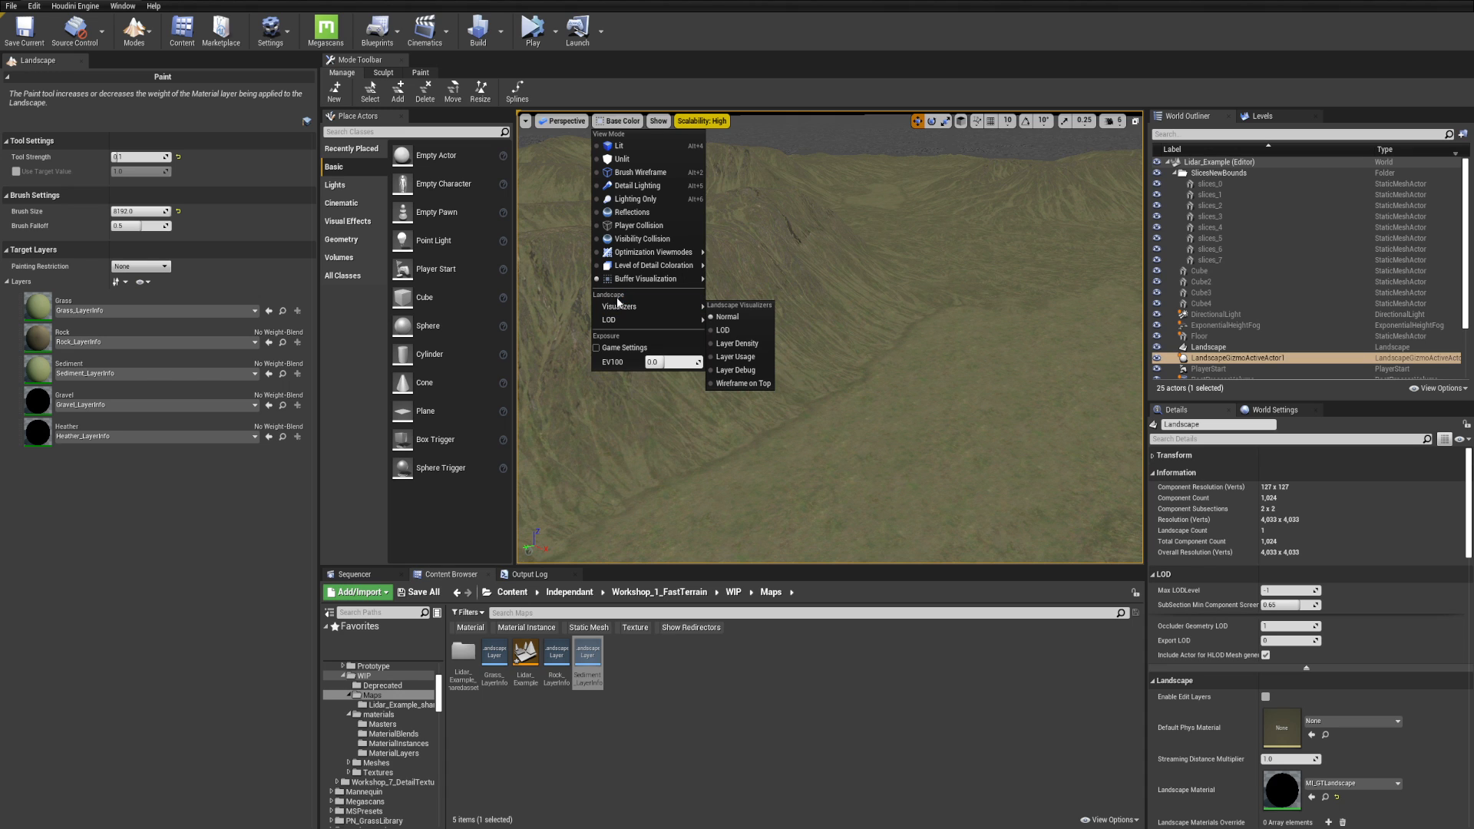
click(736, 370)
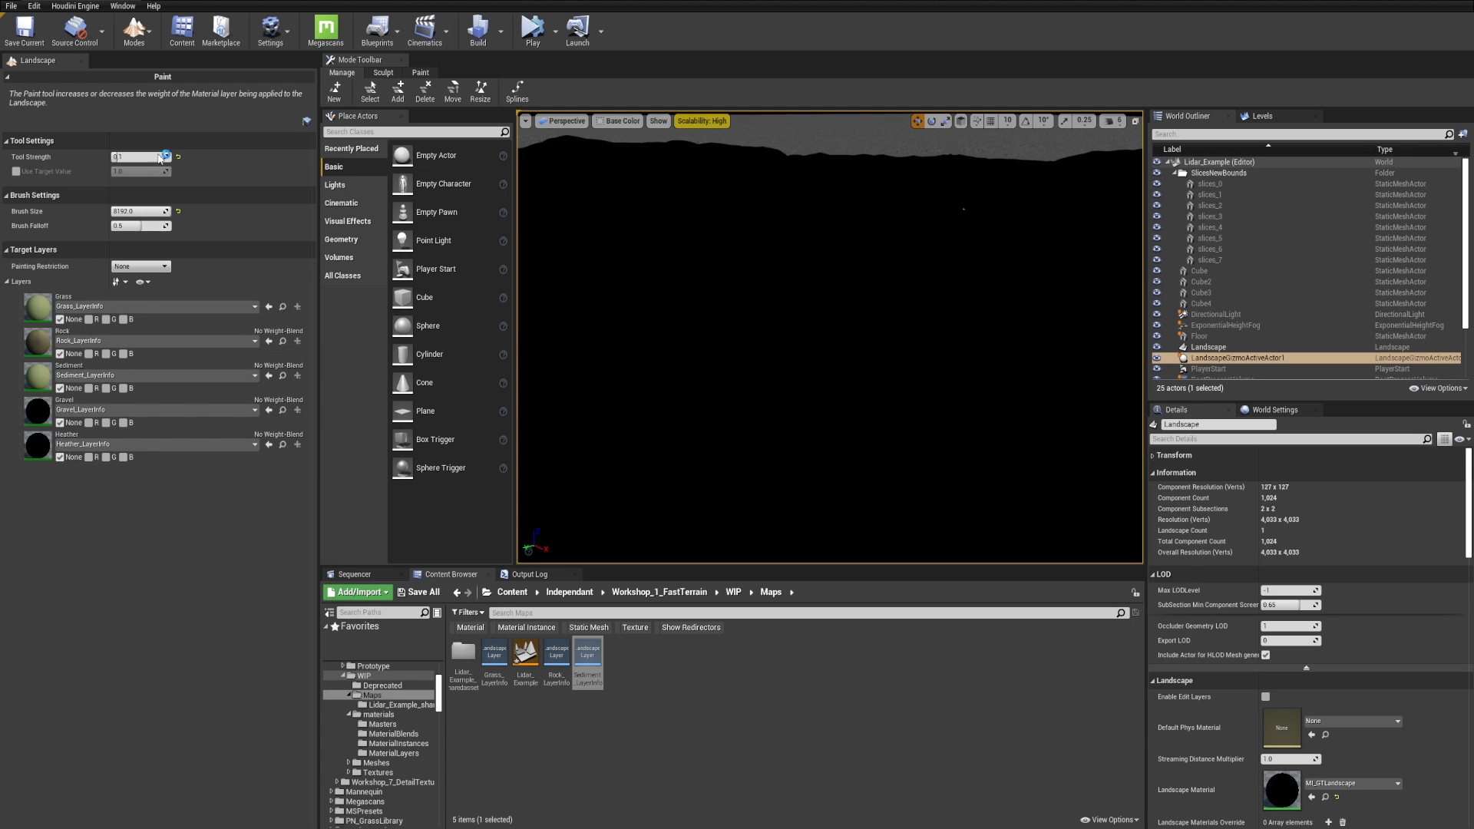
- Assign the debug channels R to Grass, G to Rock and B to Sediment, and set the view mode to Lit
click(89, 318)
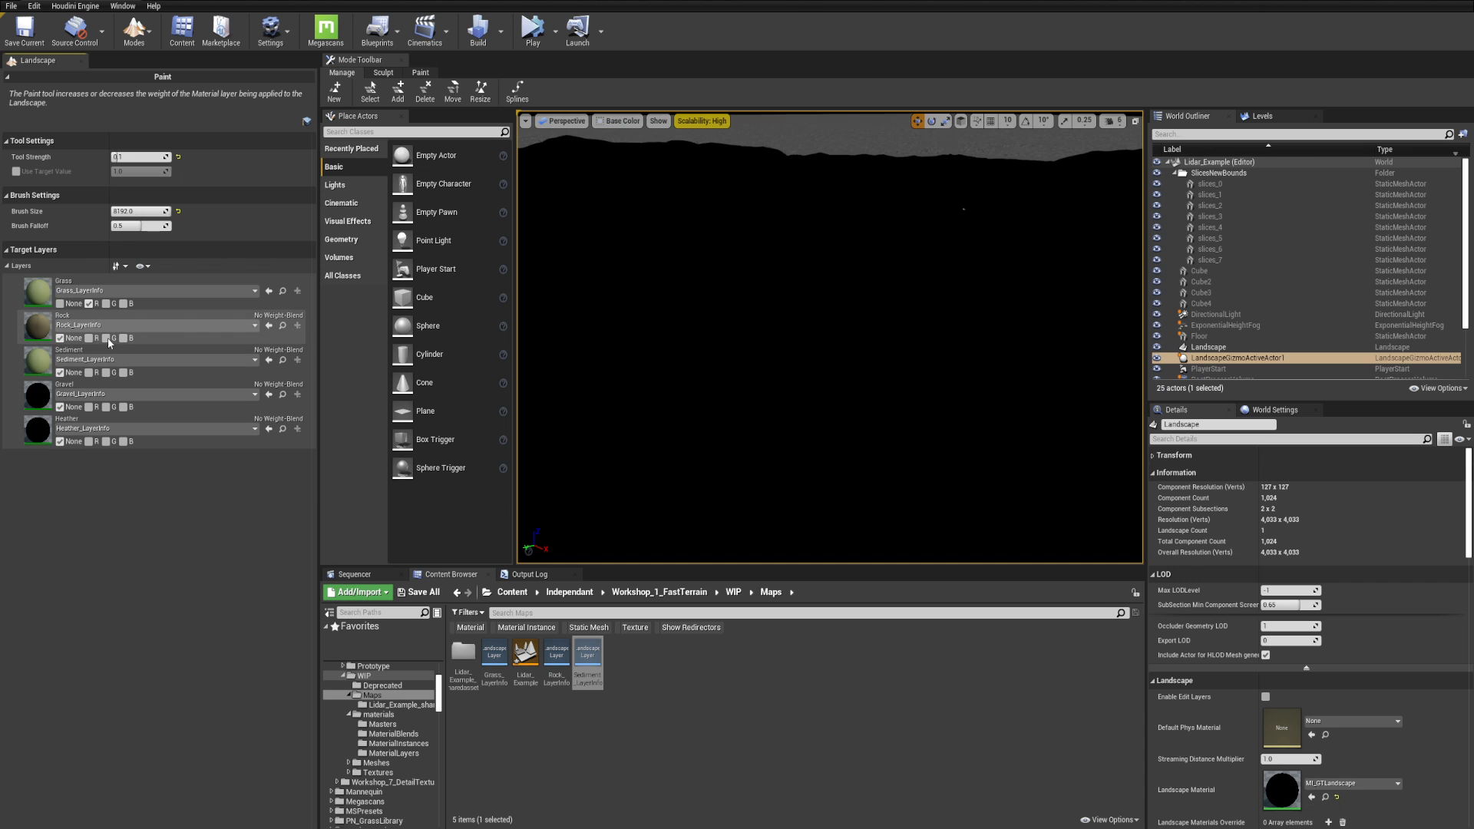
click(106, 337)
click(122, 373)
right_drag(789, 300, 737, 294)
click(607, 121)
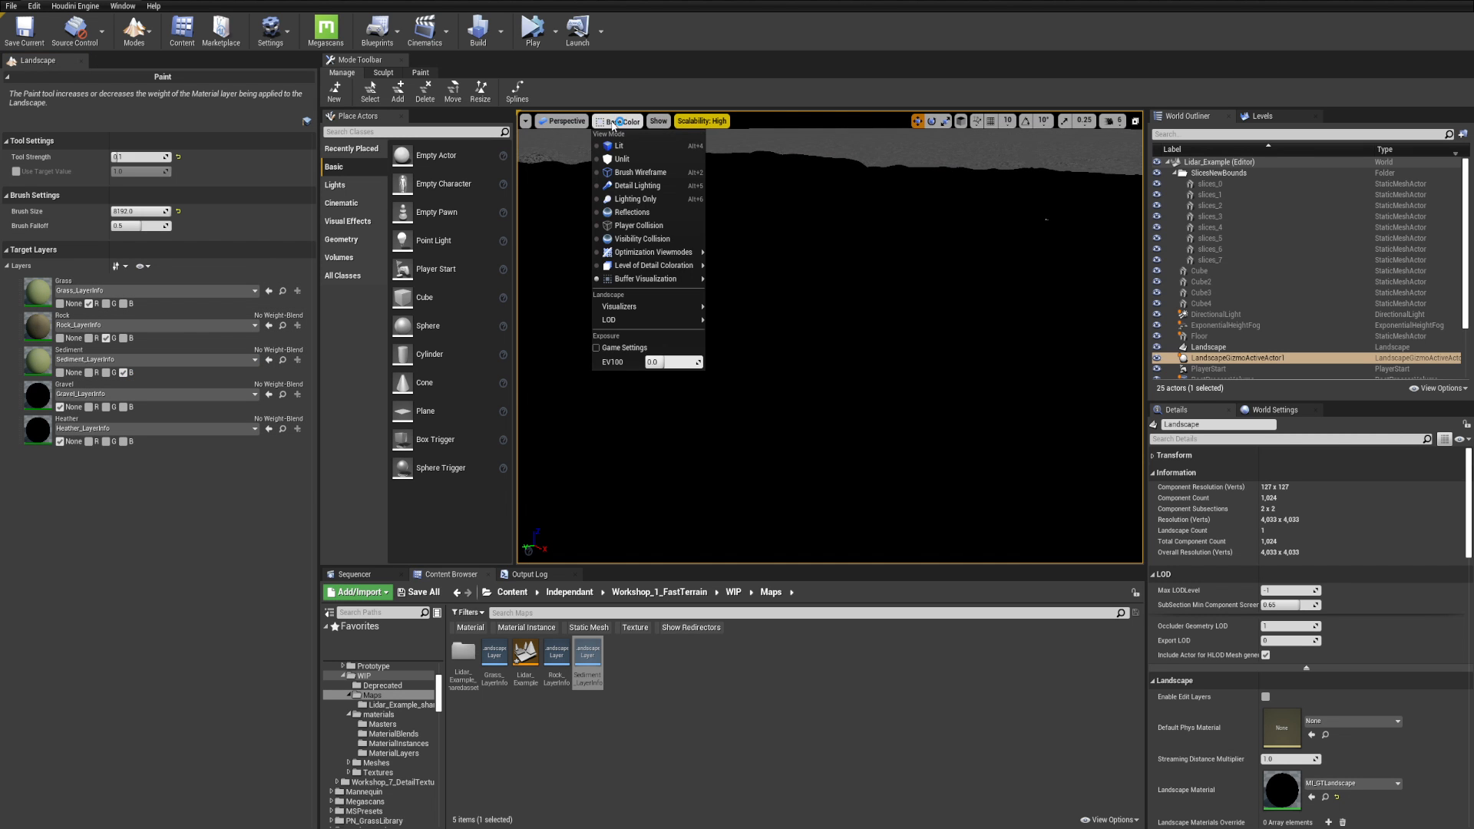
click(606, 145)
mouse_move(783, 303)
right_down()
mouse_move(700, 292)
mouse_move(770, 320)
mouse_move(991, 299)
mouse_move(814, 306)
right_up()
- Examine how the three layer weights overlap across the slopes and valley floor in immersive full-screen mode
key(F11)
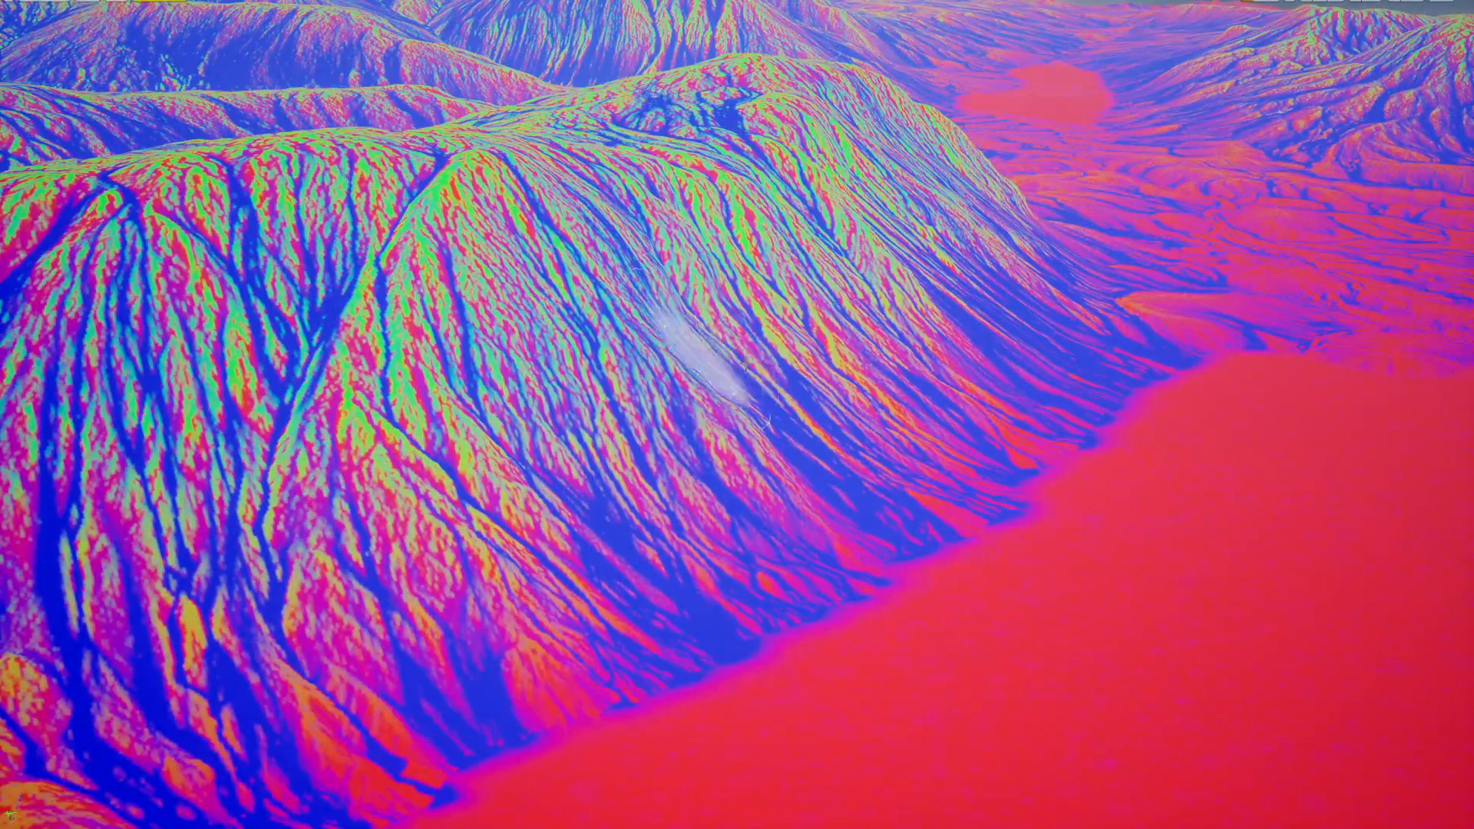
scroll(778, 283, down, 2)
scroll(861, 230, down, 1)
right_drag(783, 284, 759, 279)
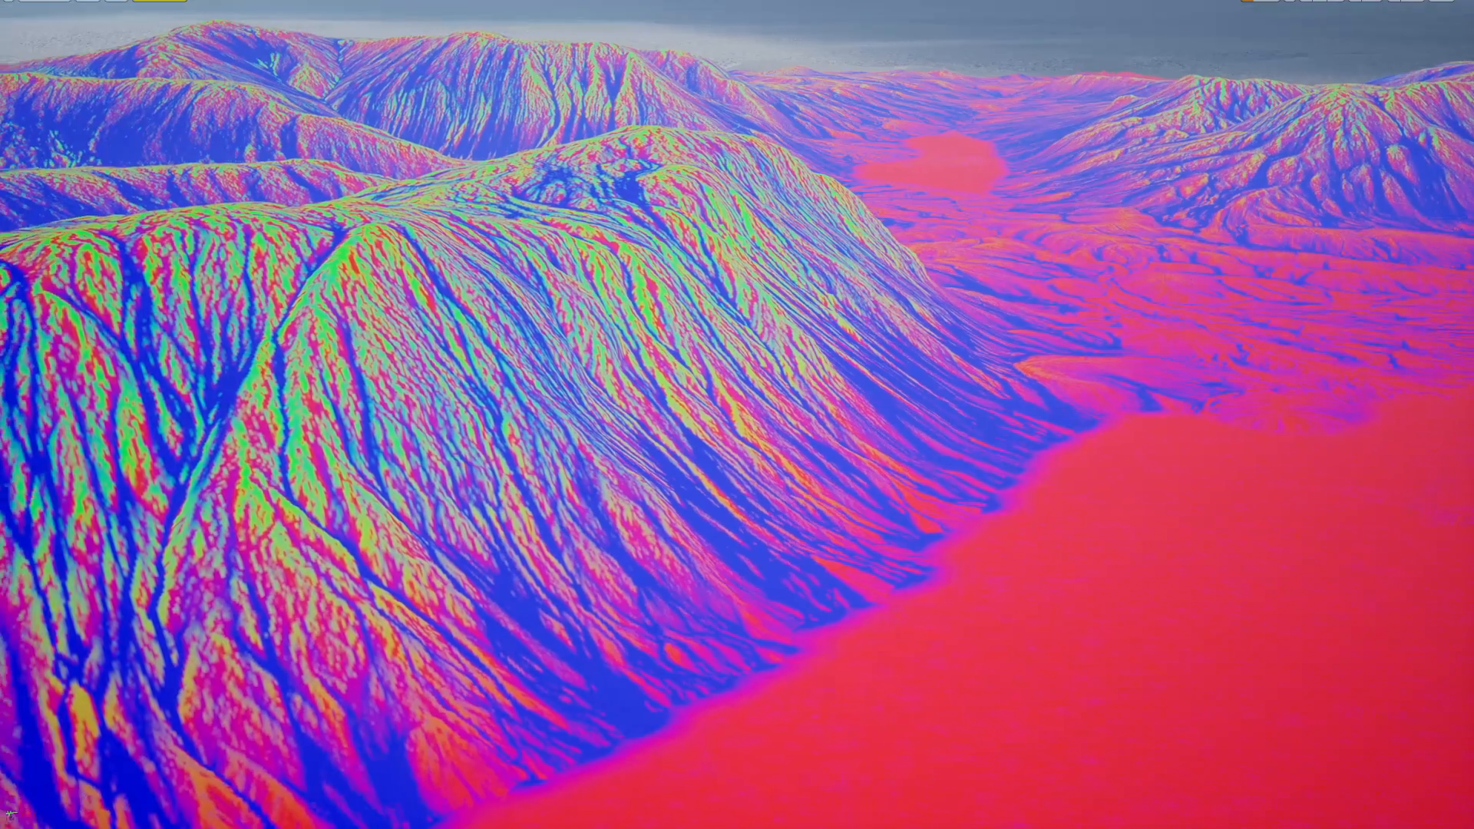
key(F11)
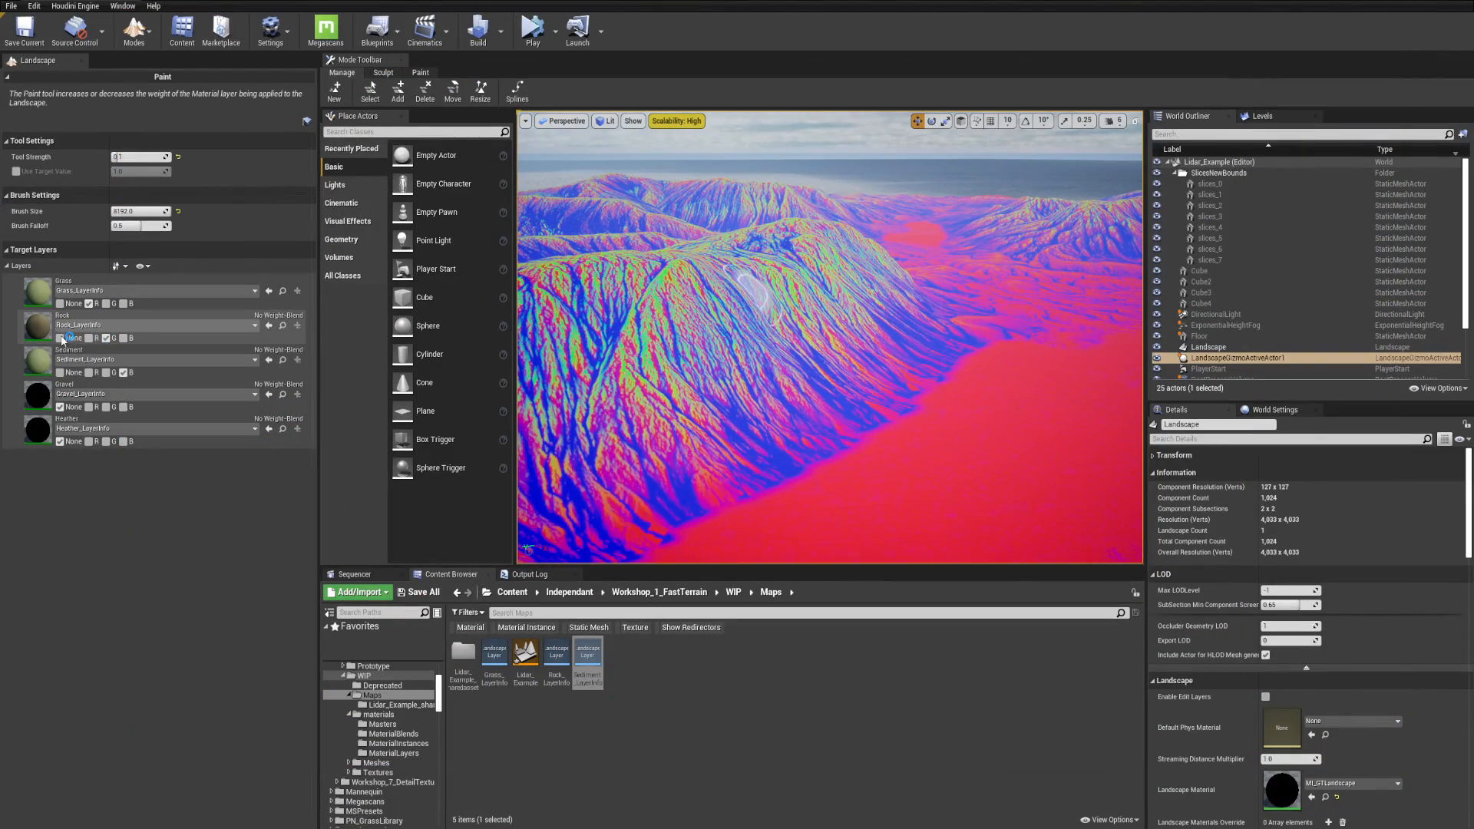
- Set the debug channels of Rock and Sediment to None and examine the Grass layer's coverage on its own in full screen
click(61, 338)
click(61, 373)
right_drag(730, 338, 691, 348)
key(F11)
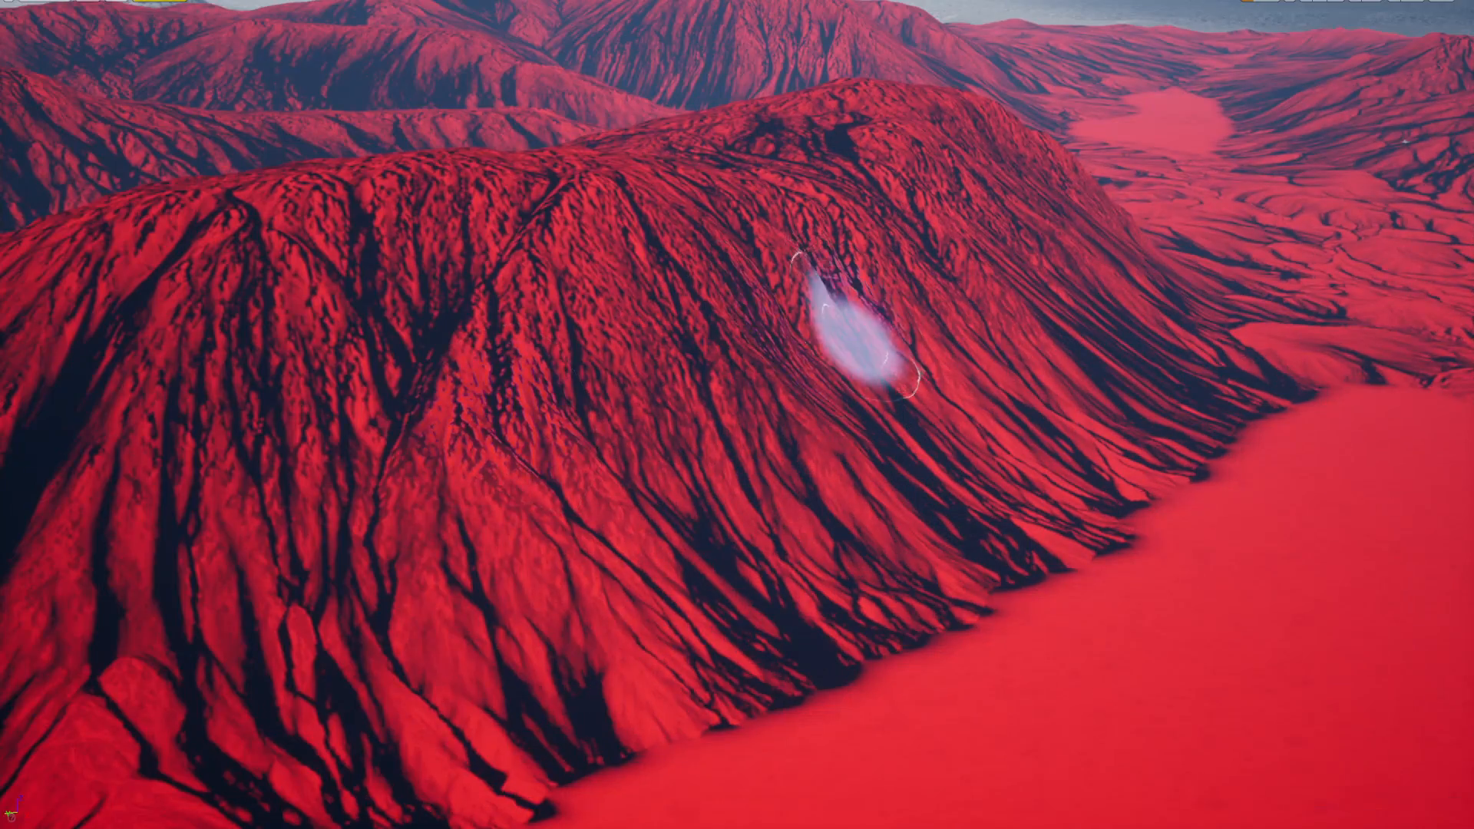
mouse_move(856, 331)
right_down()
mouse_move(929, 338)
mouse_move(729, 332)
mouse_move(768, 332)
right_up()
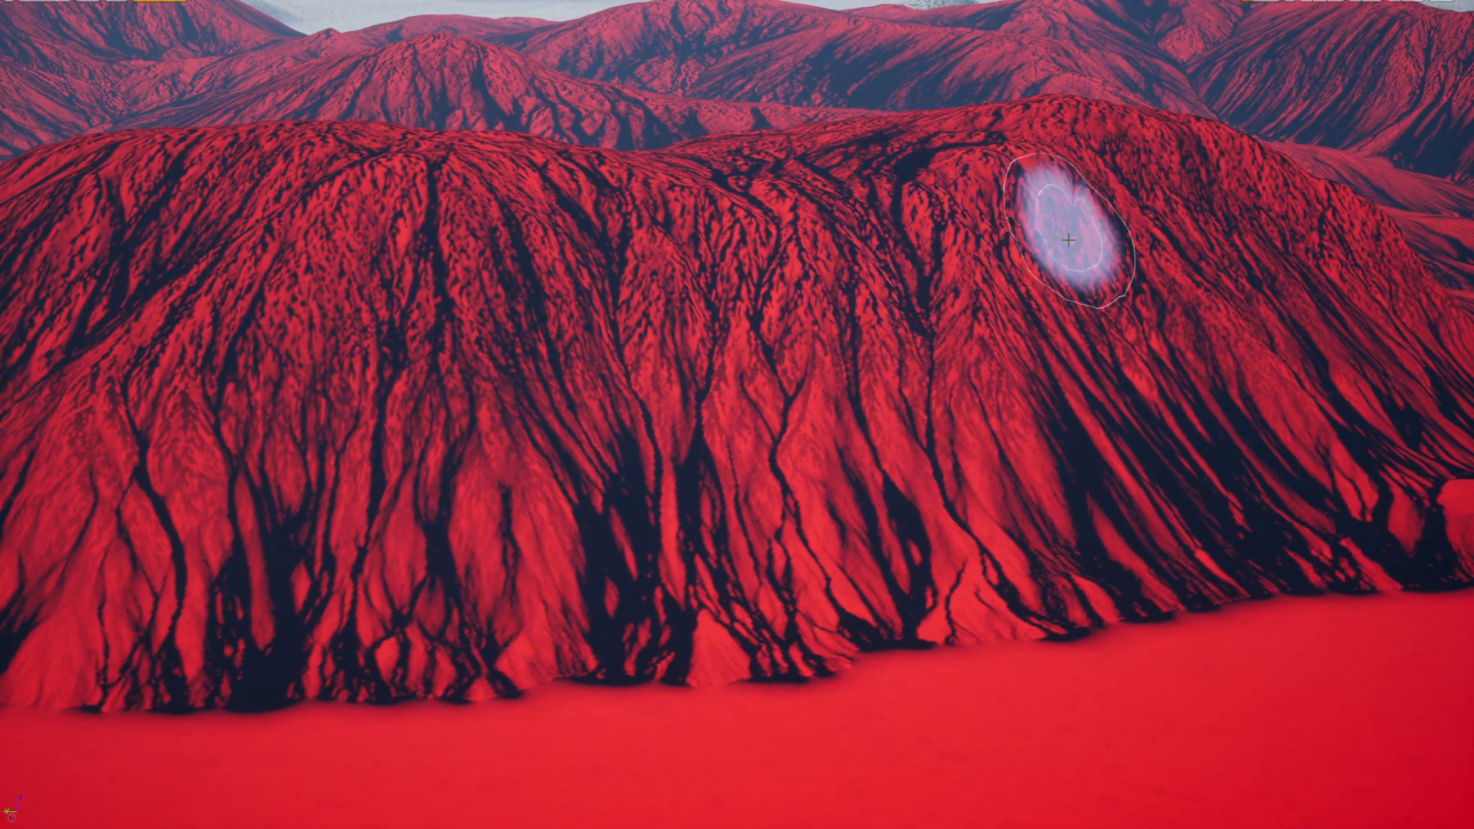
mouse_move(1068, 240)
right_down()
mouse_move(947, 303)
mouse_move(877, 277)
right_up()
key(F11)
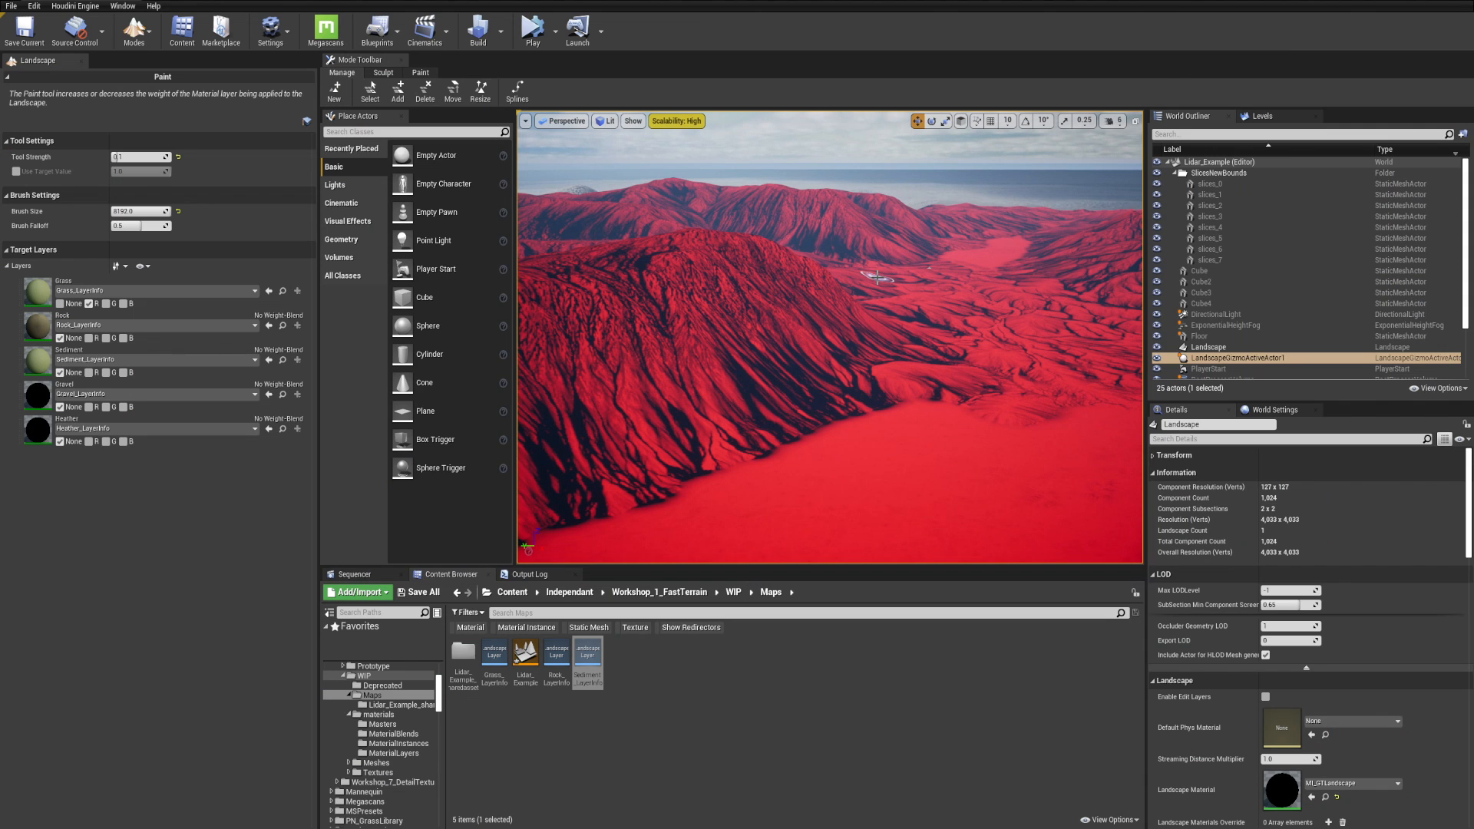
- Fill the Grass layer across the entire landscape
click(73, 286)
right_click(75, 297)
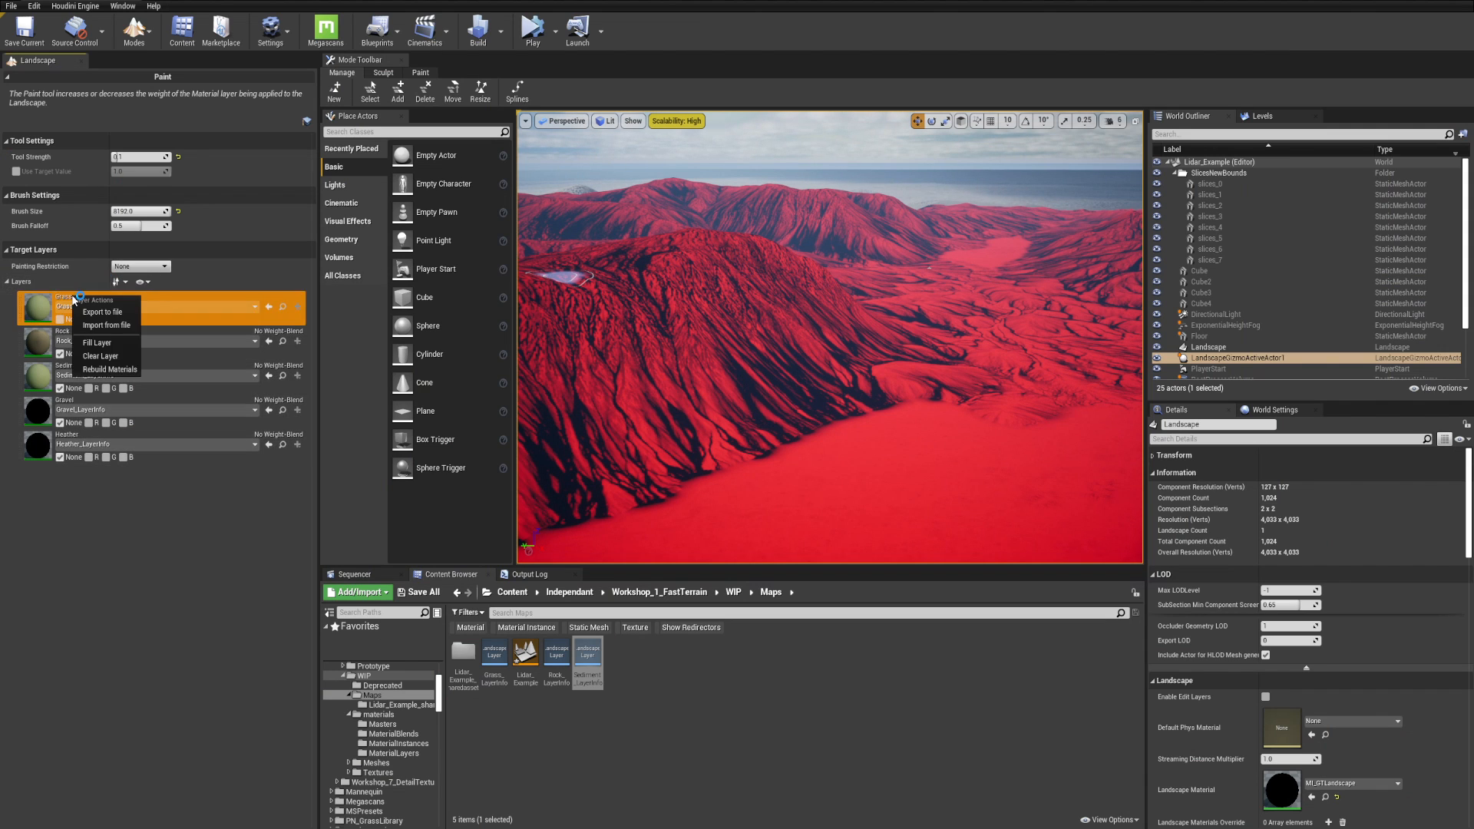
click(98, 343)
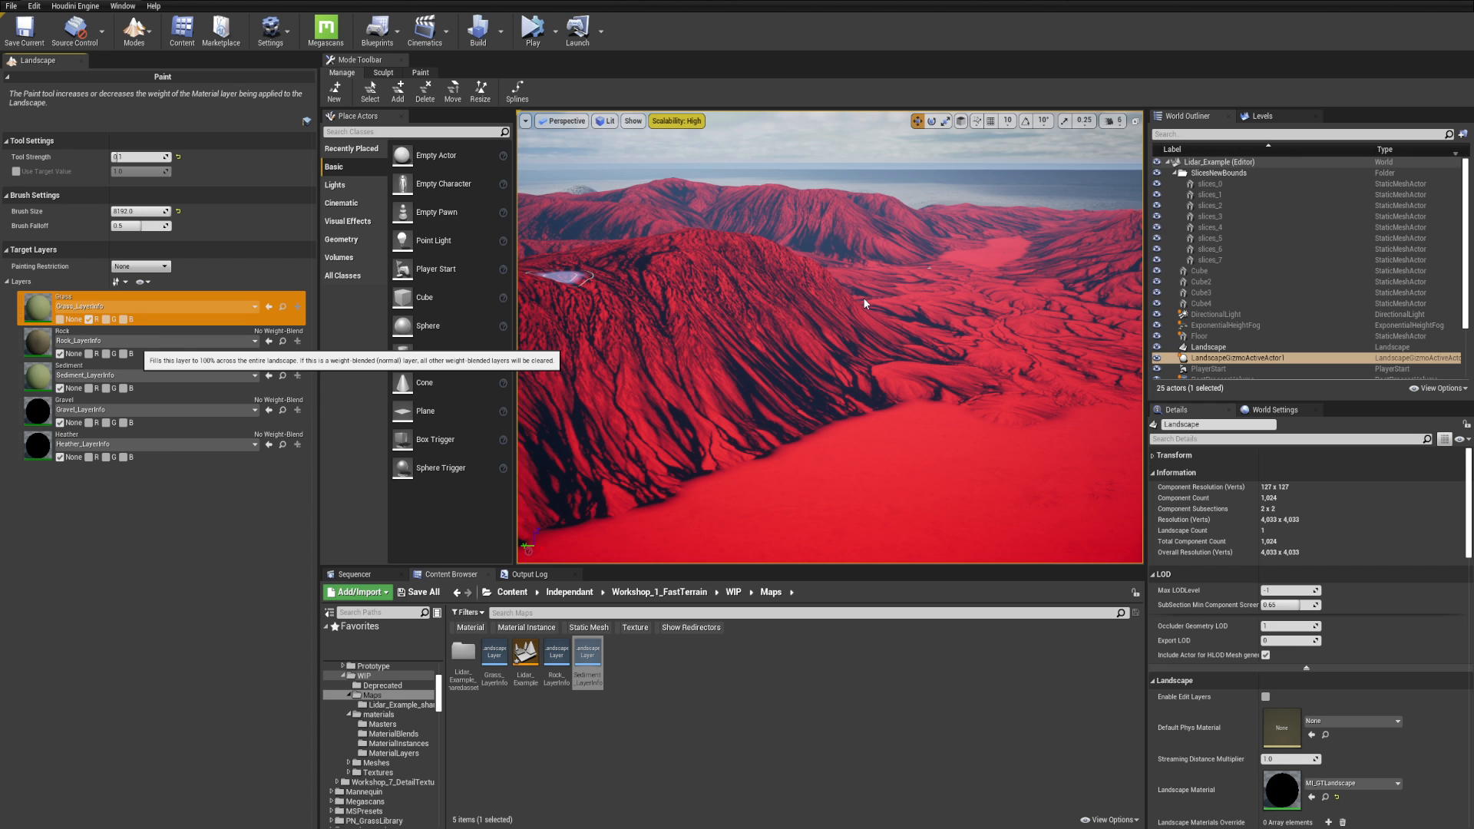
- Inspect the grass-filled terrain's hillside with its normal materials, and return to landscape painting mode
mouse_move(863, 297)
right_down()
mouse_move(791, 285)
mouse_move(863, 292)
right_up()
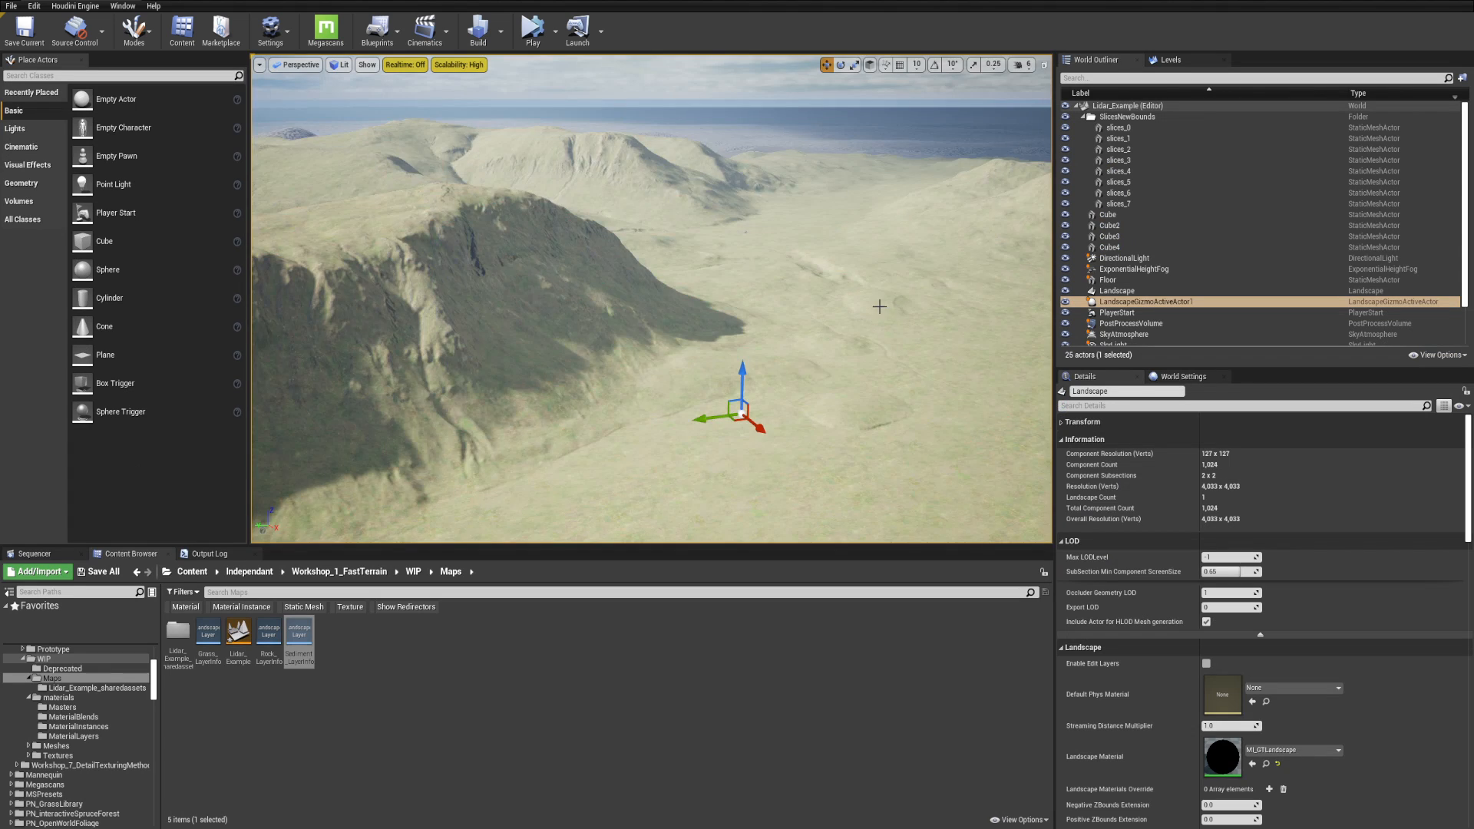
mouse_move(880, 307)
right_down()
mouse_move(760, 296)
mouse_move(975, 349)
mouse_move(1063, 343)
mouse_move(1174, 294)
mouse_move(1259, 307)
mouse_move(1401, 271)
mouse_move(1462, 279)
right_up()
key(F11)
key(F11)
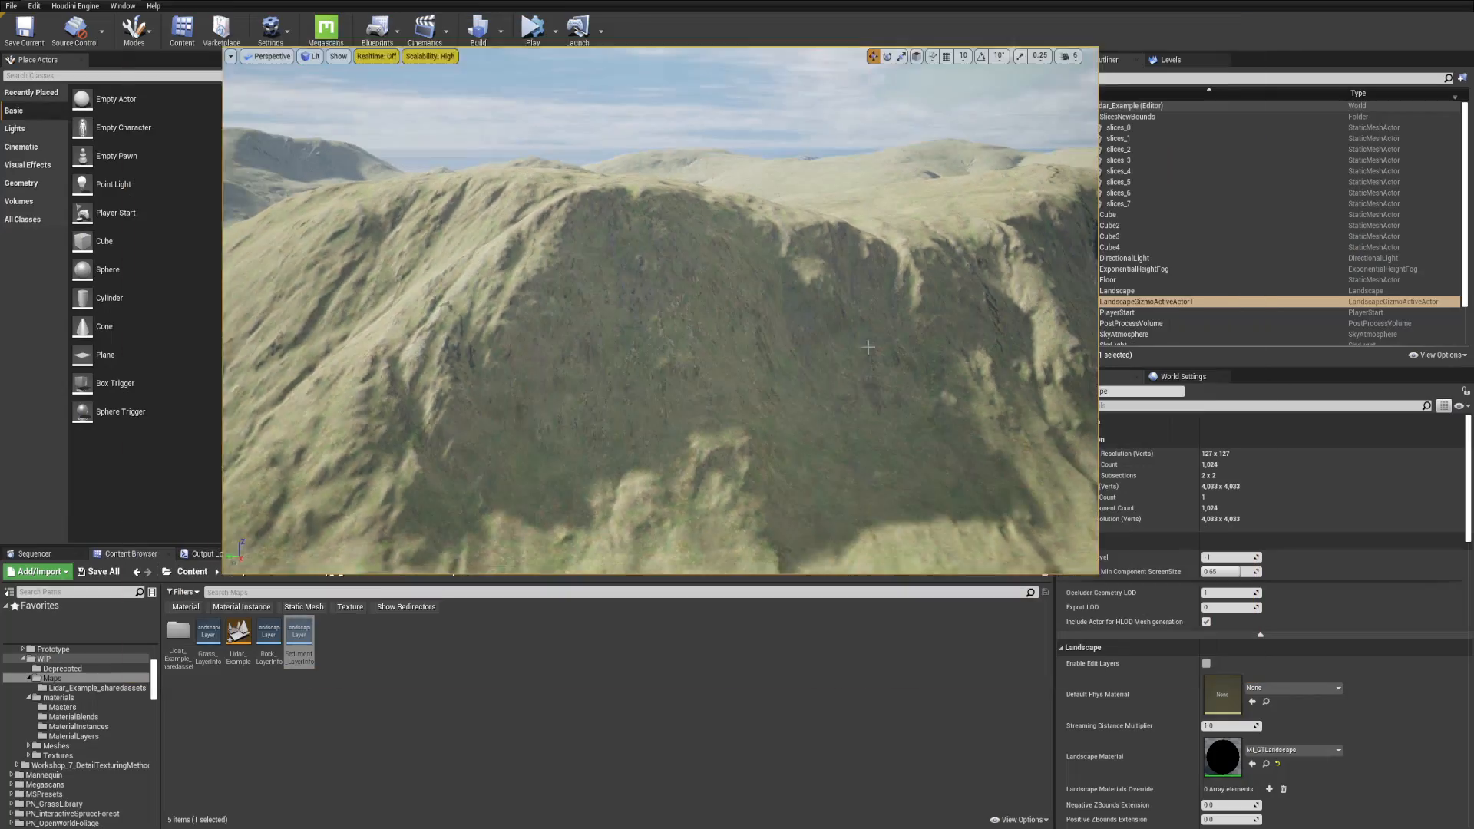
right_drag(651, 299, 687, 305)
key(shift+3)
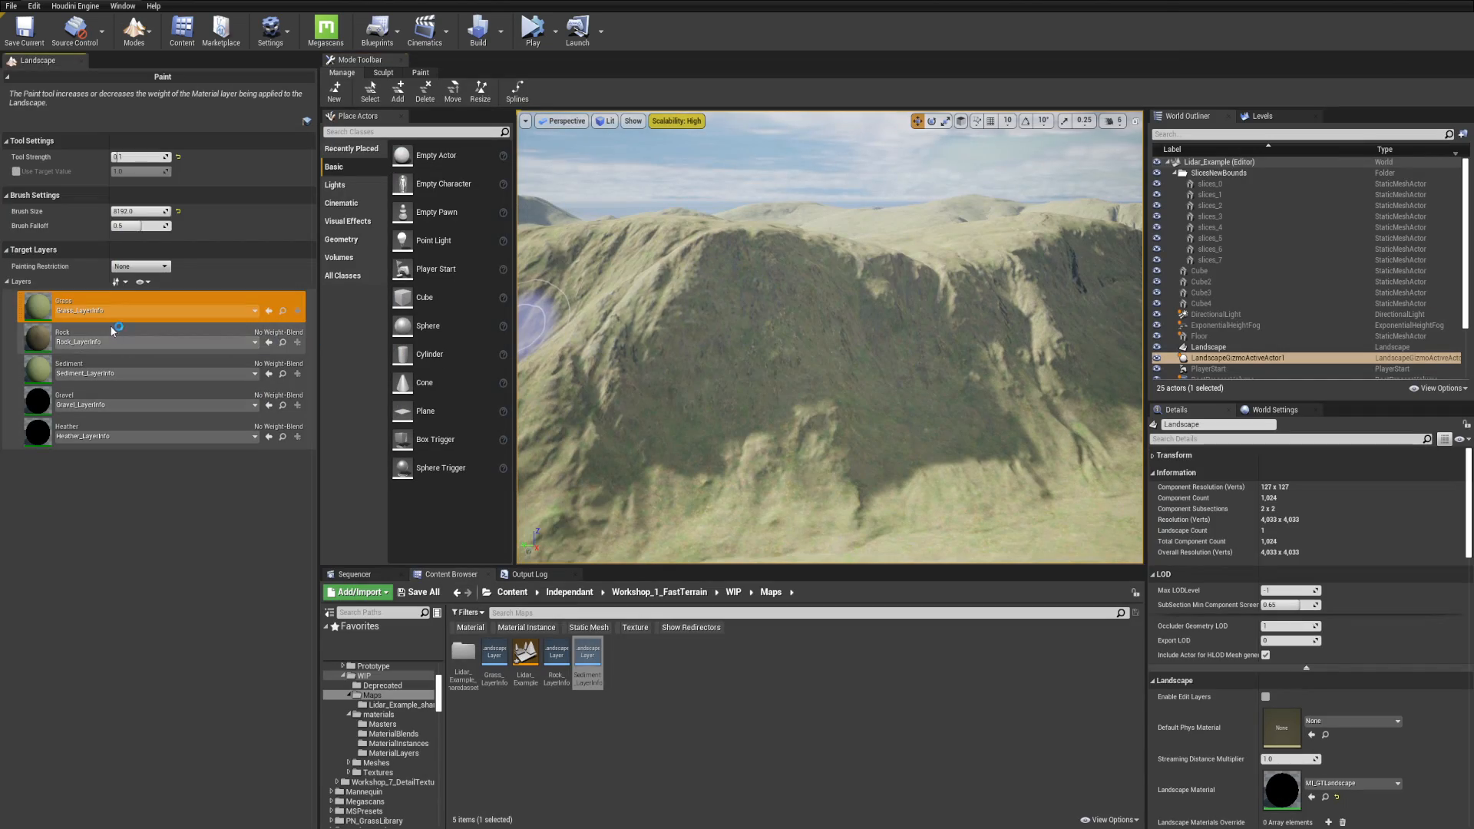
- Inspect the Rock layer's mask by enabling Layer Debug and assigning Rock to R, then reset its debug channel to None
click(154, 335)
right_drag(738, 338, 745, 347)
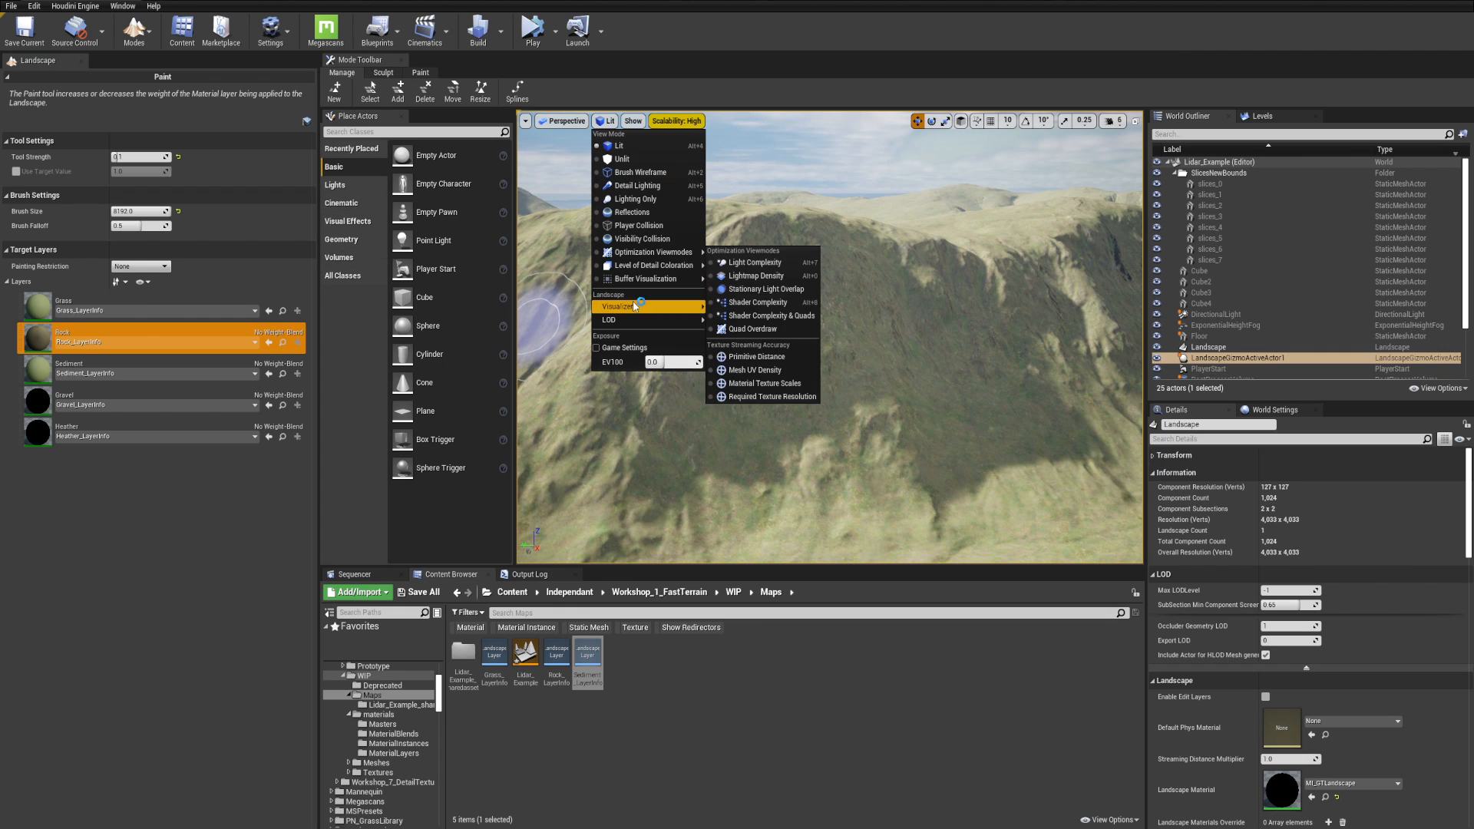
click(735, 371)
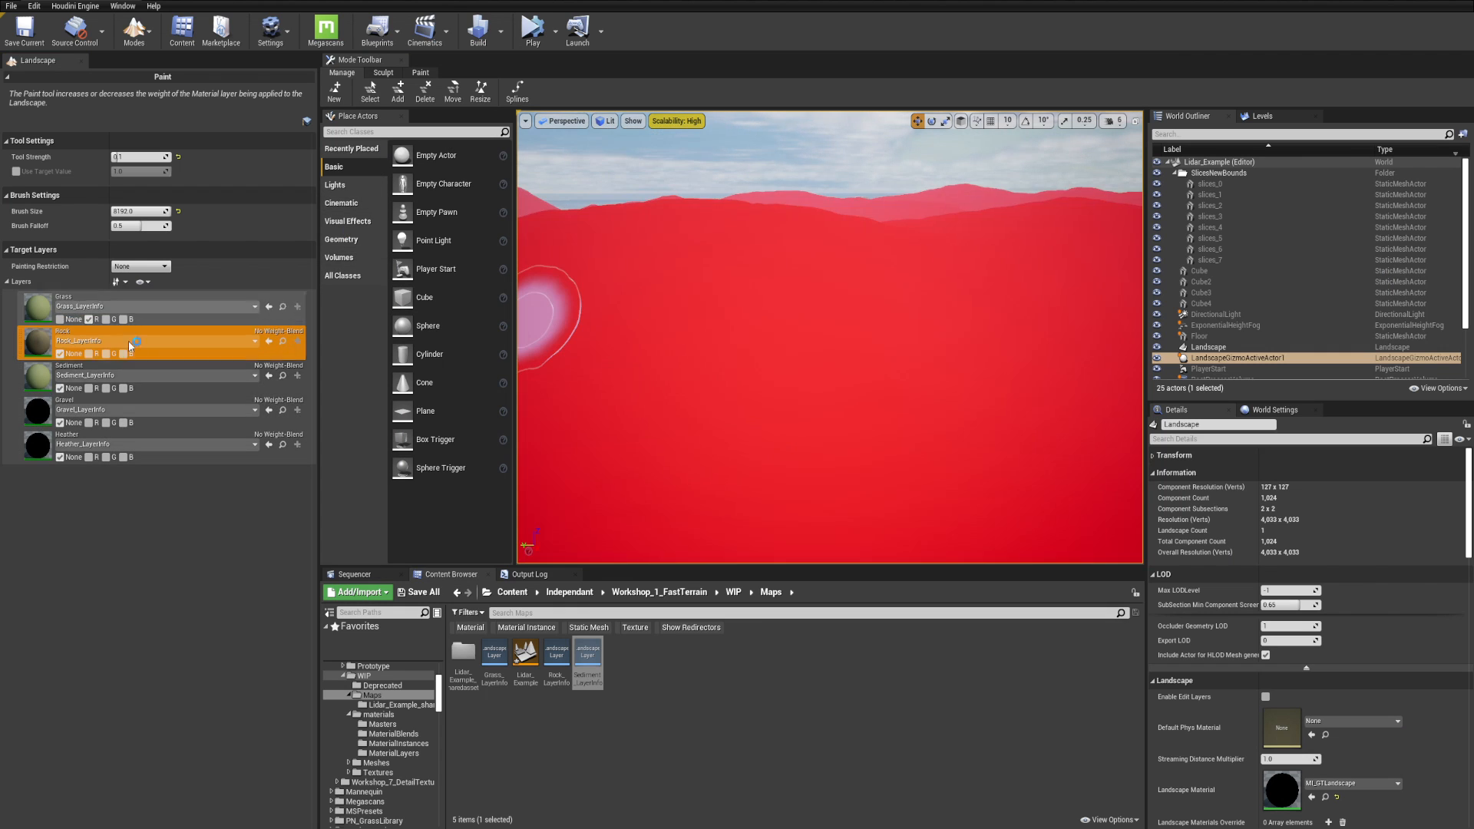
click(88, 353)
mouse_move(725, 338)
right_down()
mouse_move(798, 334)
mouse_move(798, 360)
mouse_move(800, 334)
mouse_move(795, 347)
right_up()
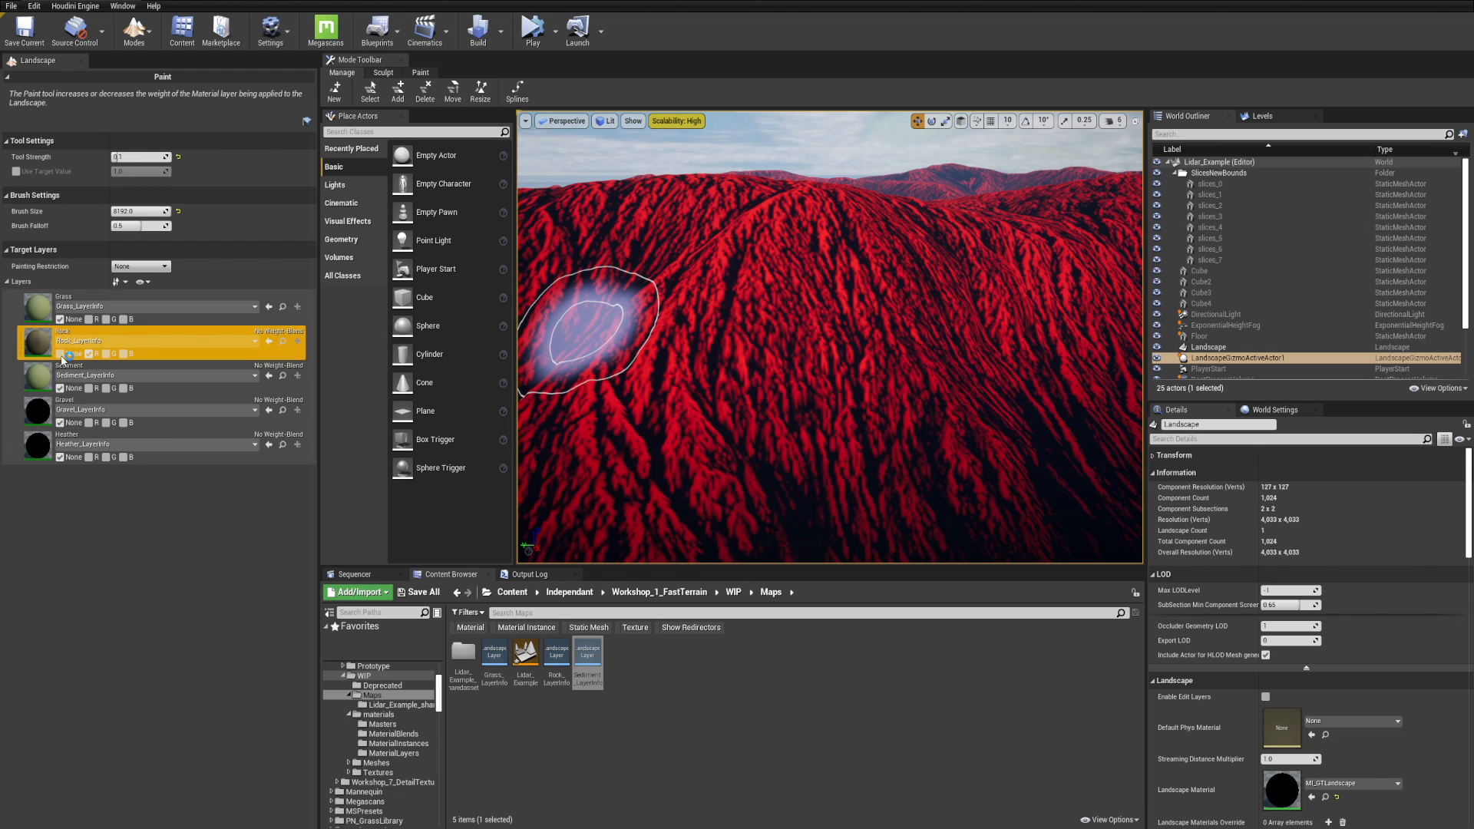
click(62, 356)
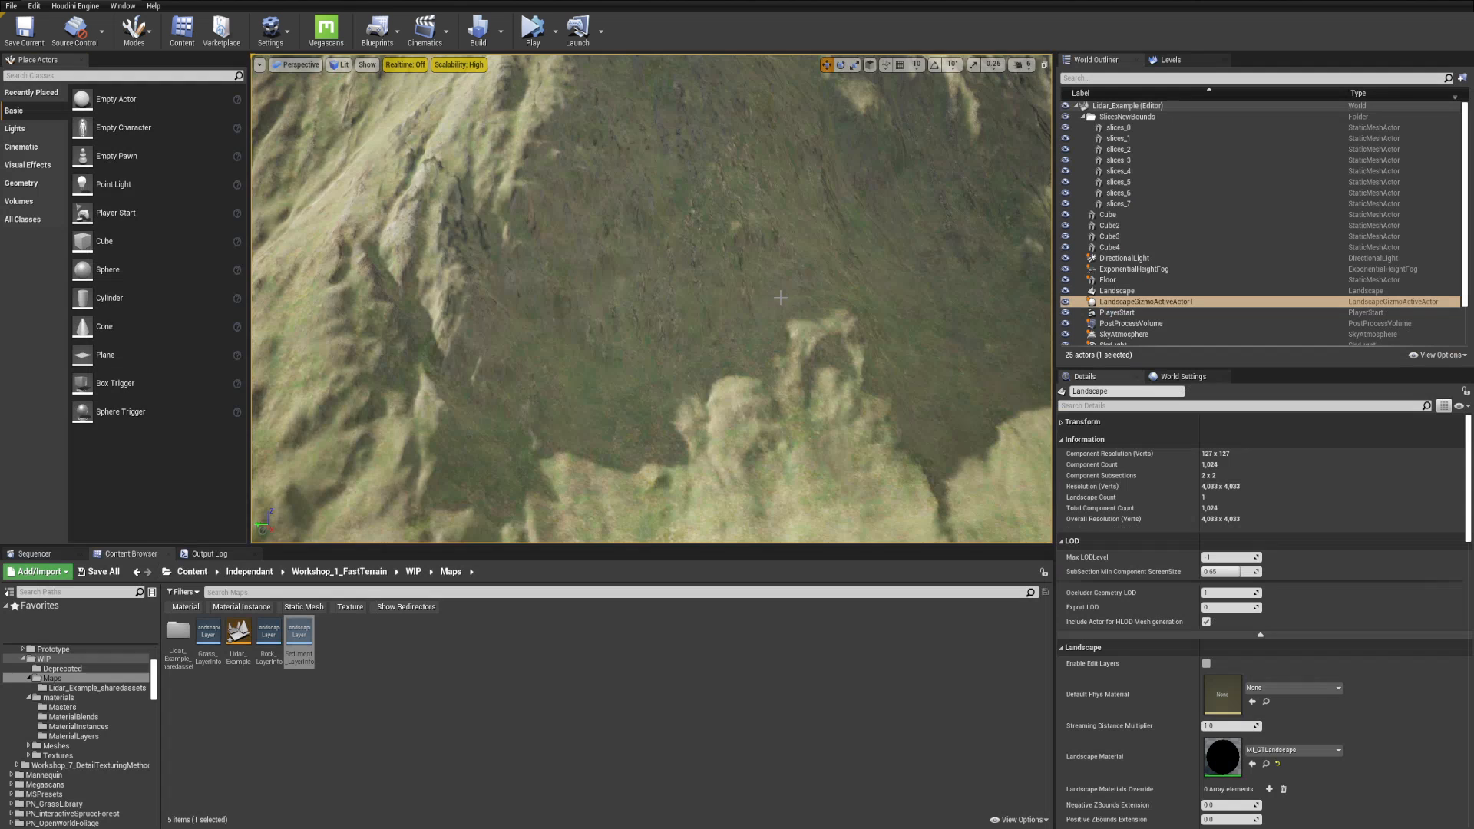
- Examine the rock and grass blending on the shaded hillside from several angles with the normal materials displayed
mouse_move(798, 303)
right_down()
mouse_move(798, 280)
mouse_move(798, 302)
right_up()
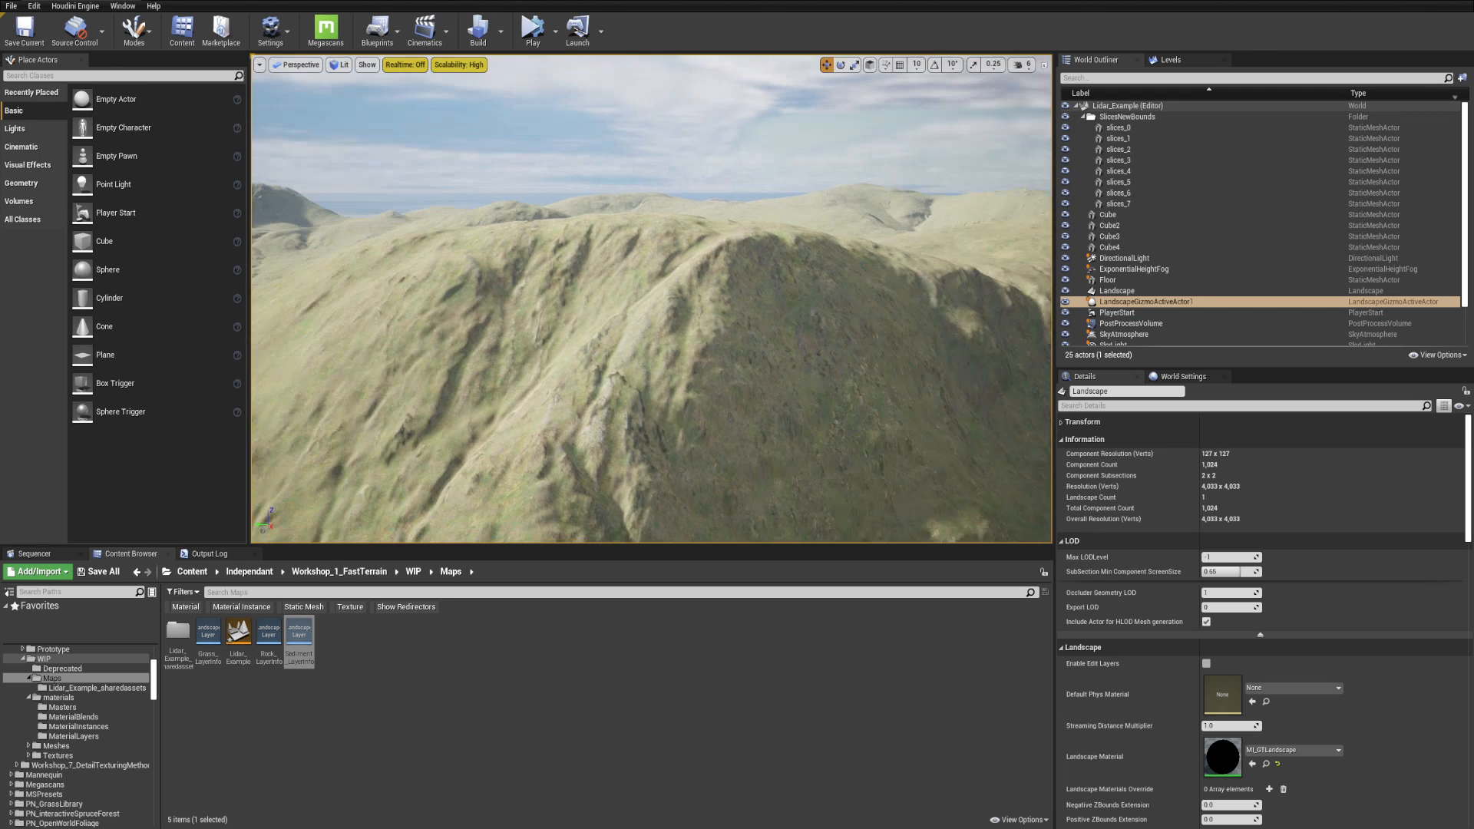
right_drag(651, 299, 680, 326)
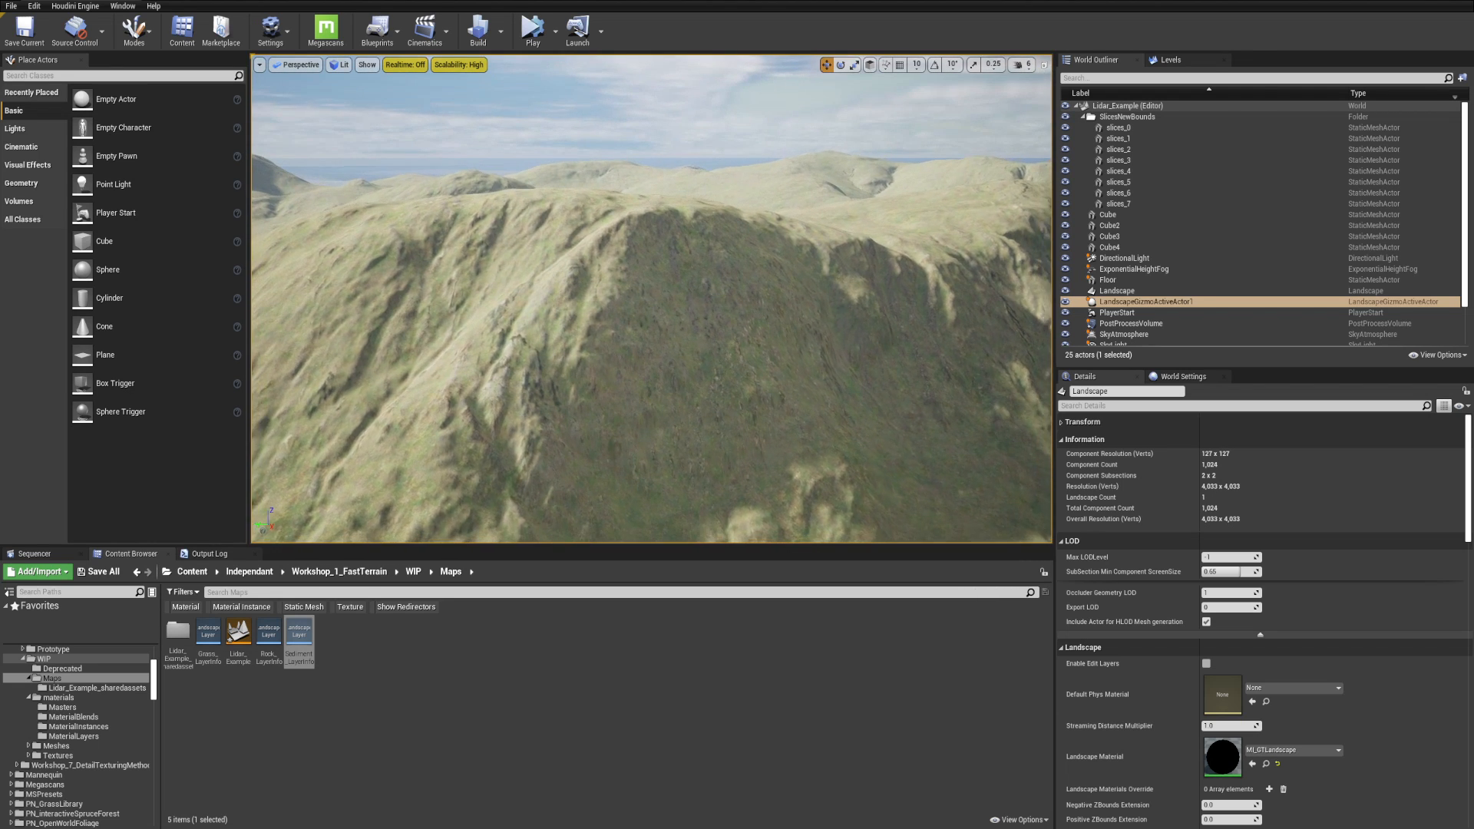
right_drag(491, 221, 468, 227)
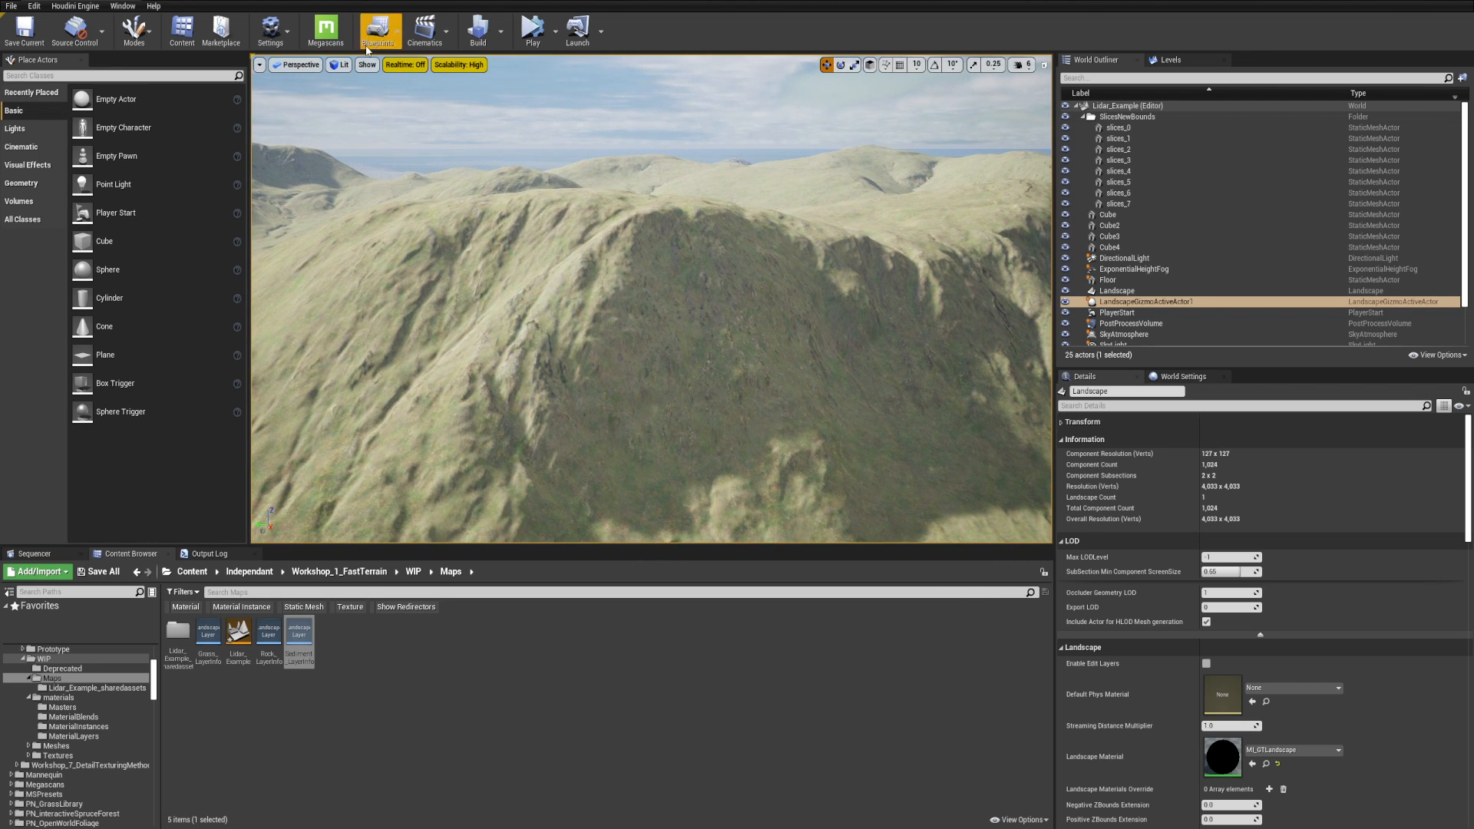
right_drag(568, 250, 574, 269)
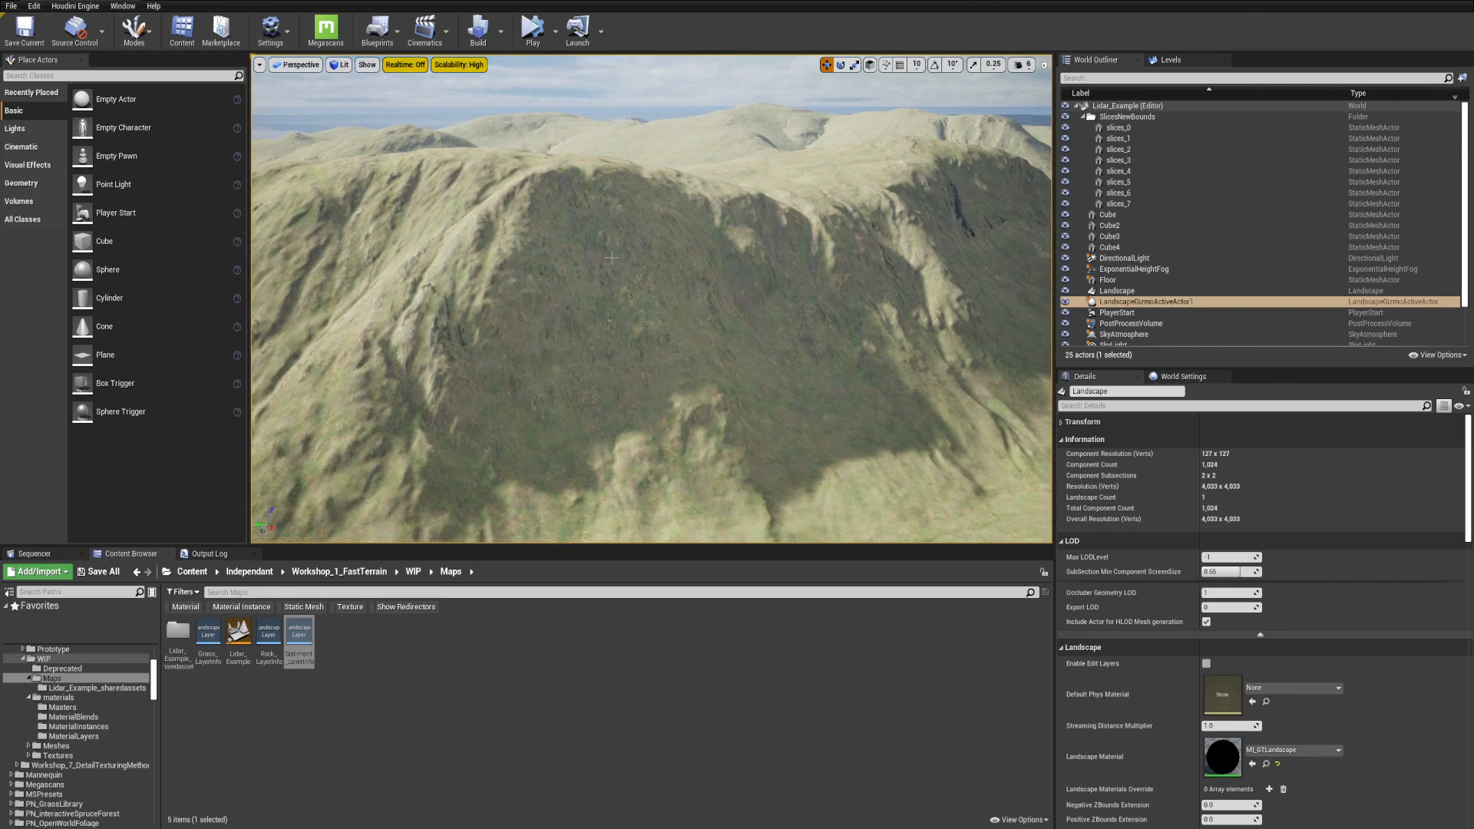
key(shift+2)
right_drag(834, 322, 826, 302)
key(shift+1)
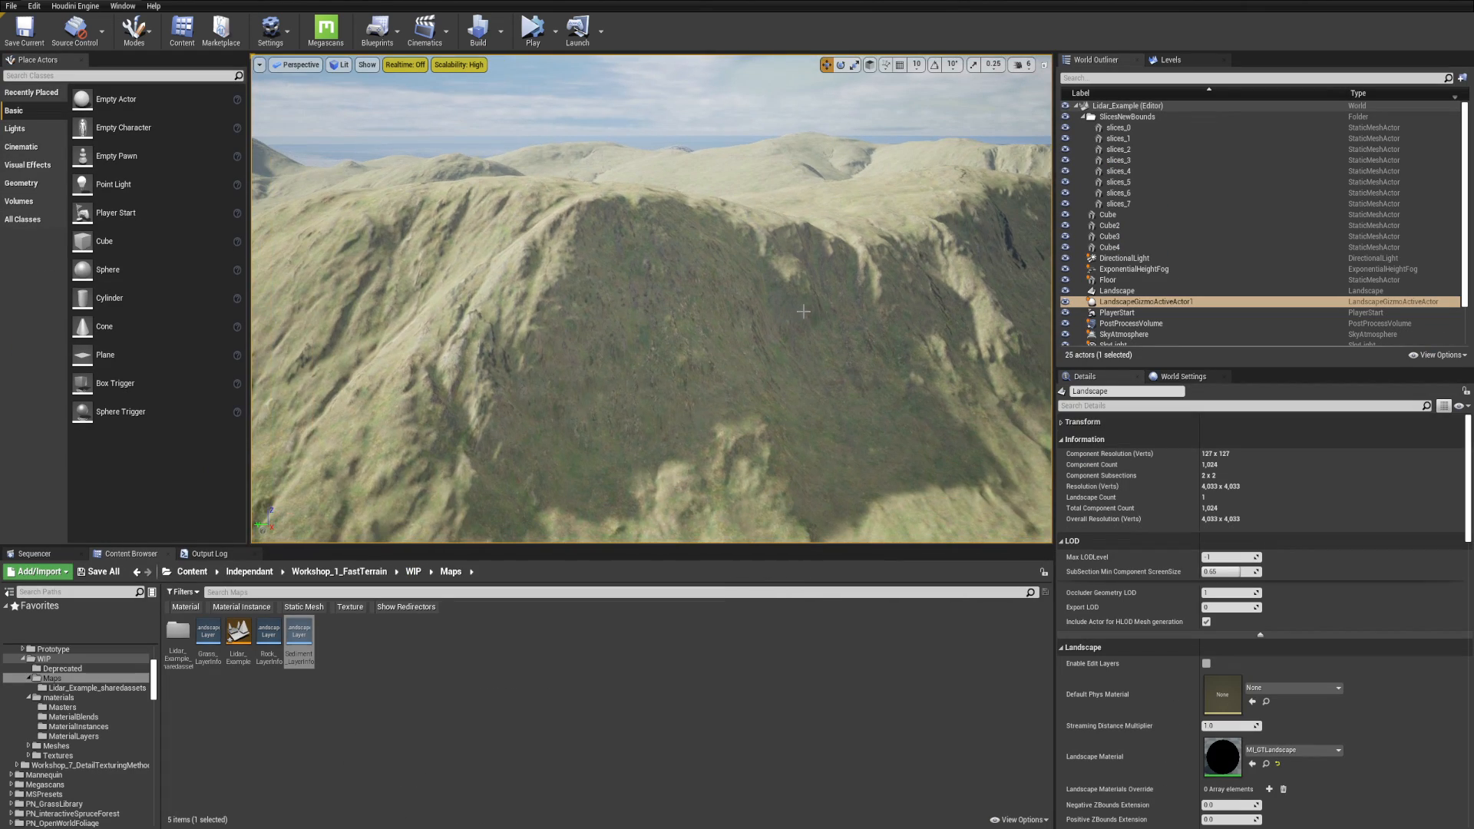
key(shift+2)
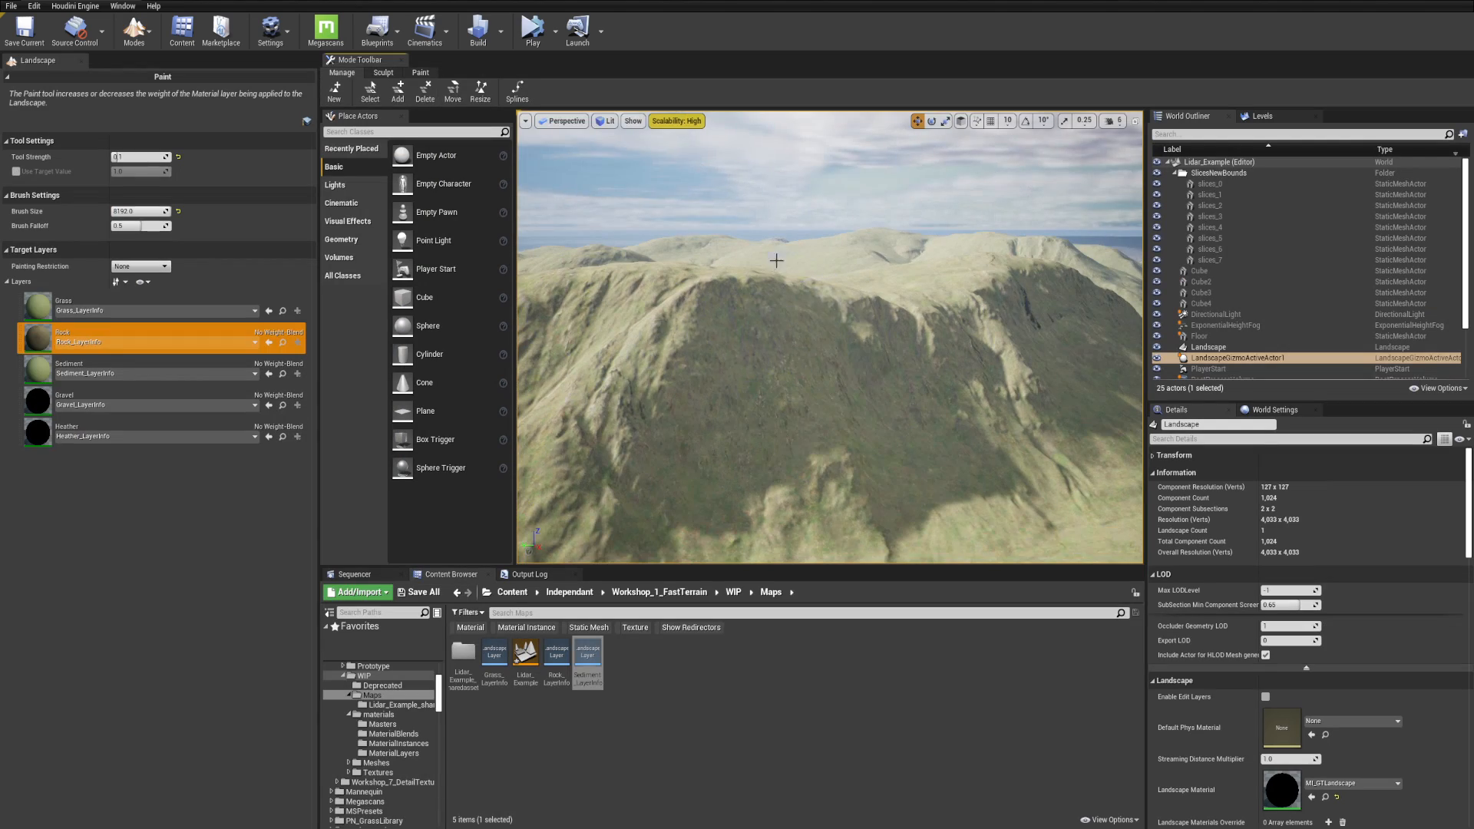
mouse_move(779, 261)
right_down()
mouse_move(774, 298)
mouse_move(869, 285)
mouse_move(841, 310)
right_up()
key(shift+3)
key(shift+2)
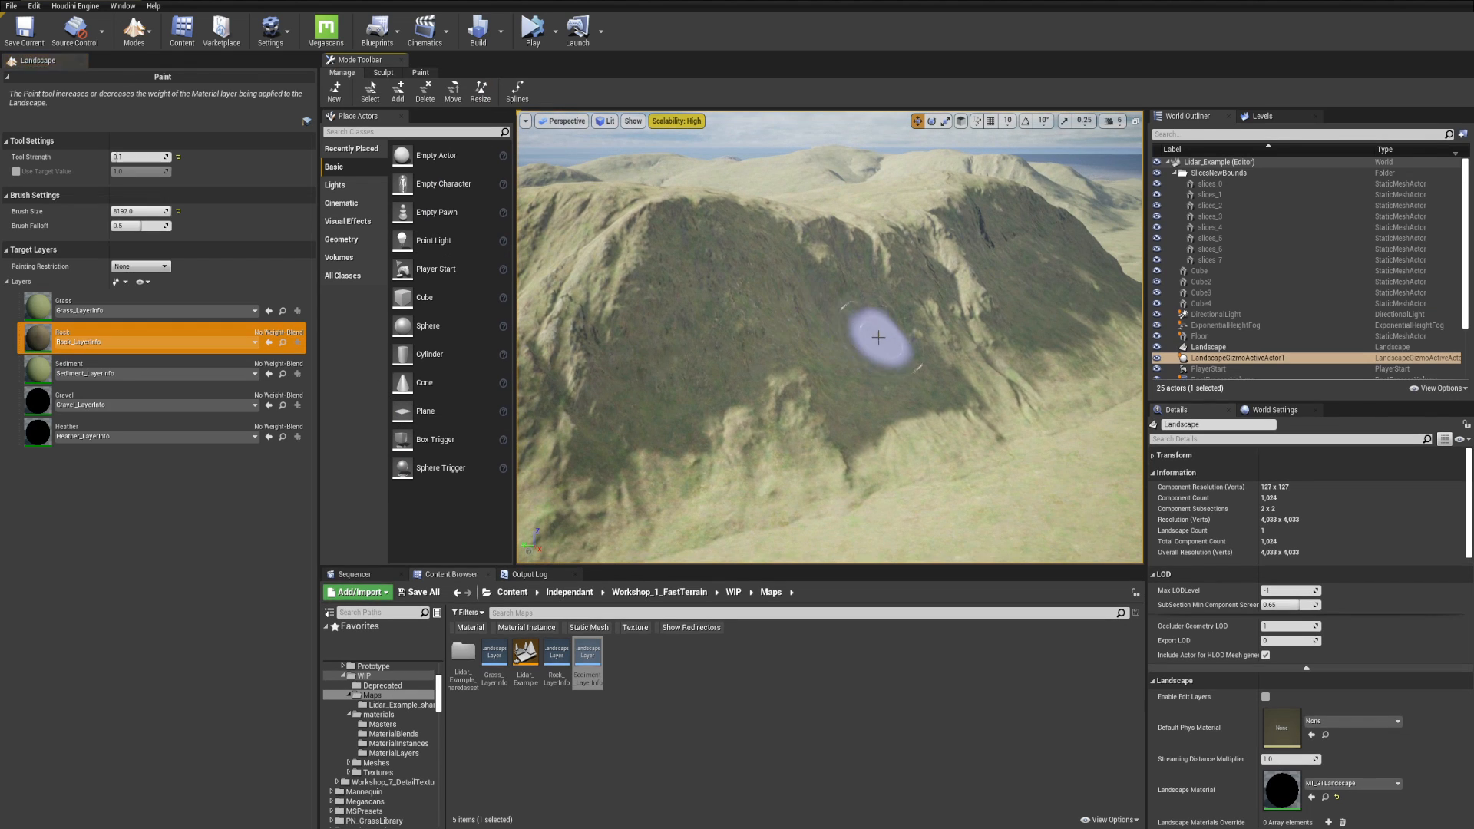
right_drag(790, 345, 746, 325)
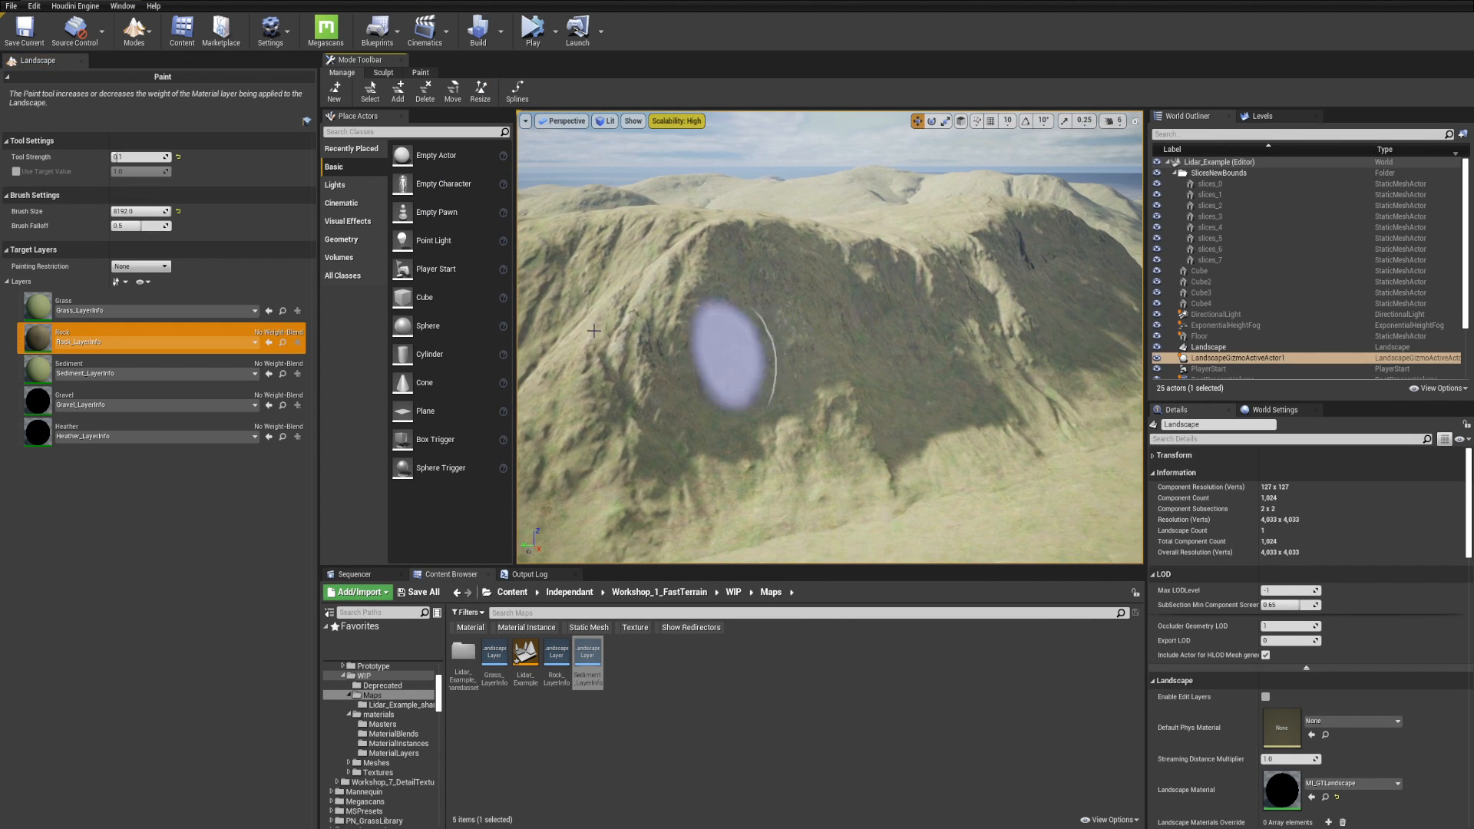
- Import Terrain_Layer_Rock.png from the exports folder into the Rock layer
right_click(120, 335)
click(176, 370)
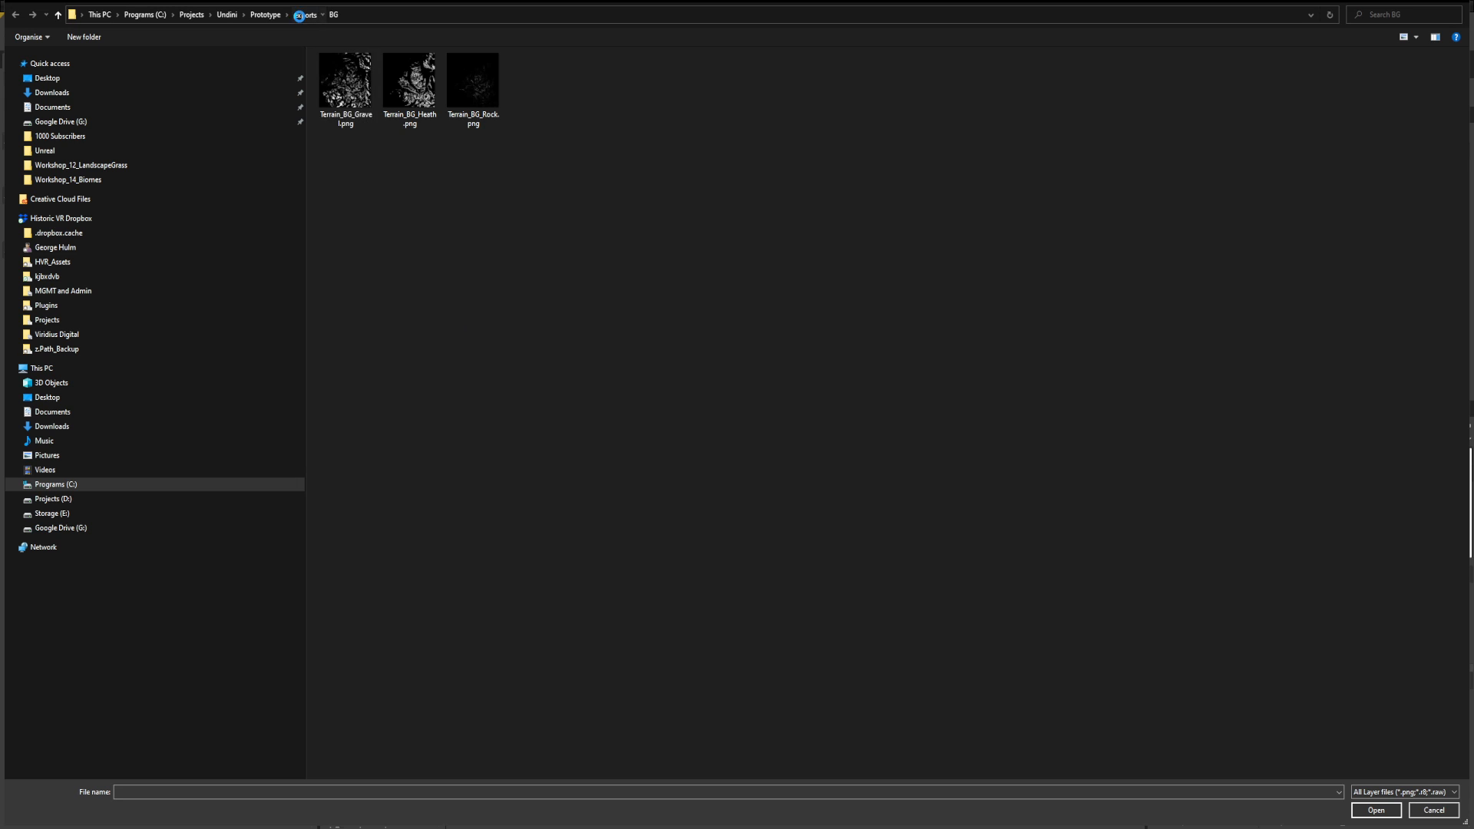
click(305, 14)
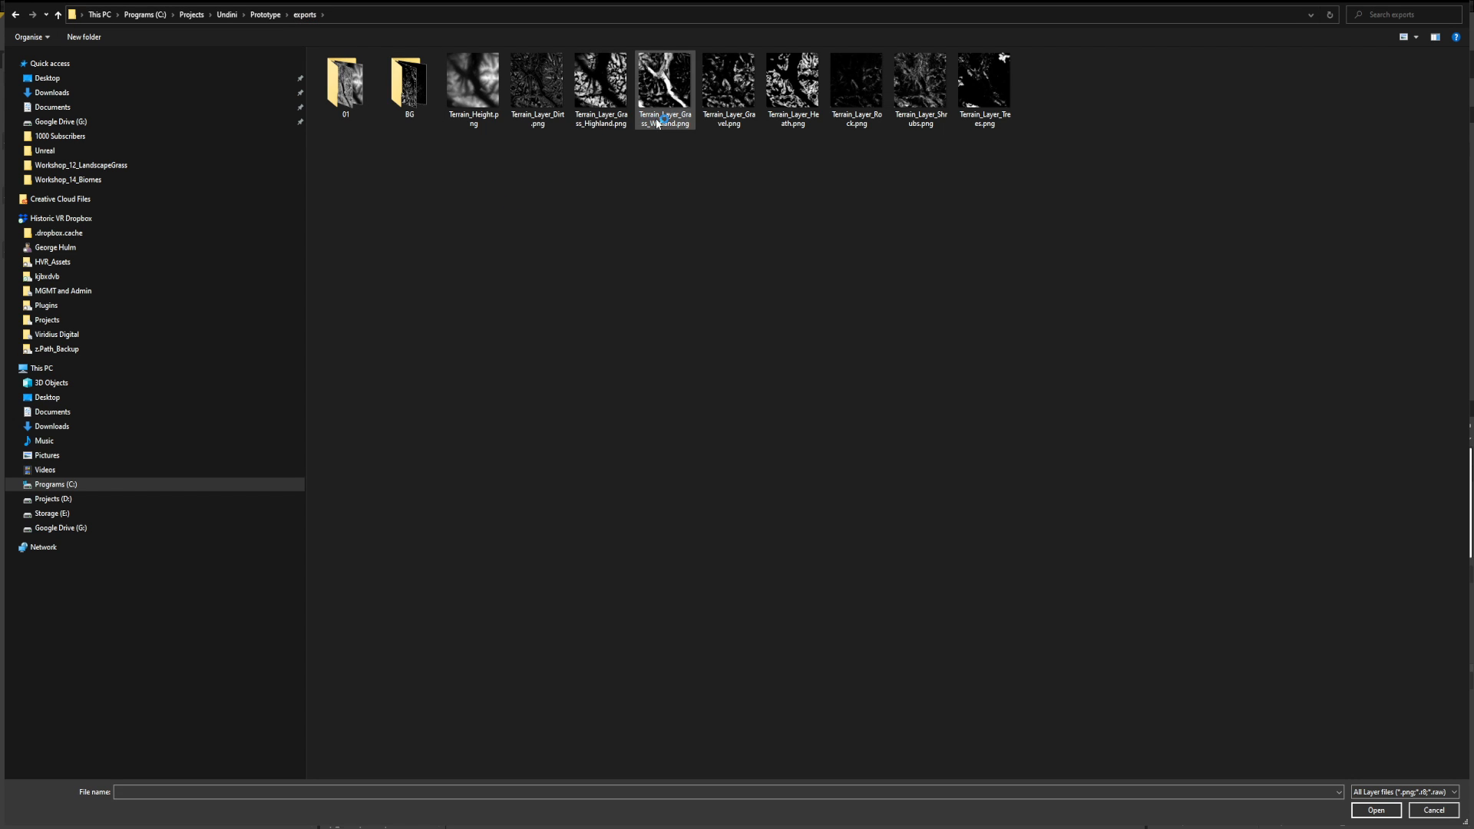
double_click(868, 115)
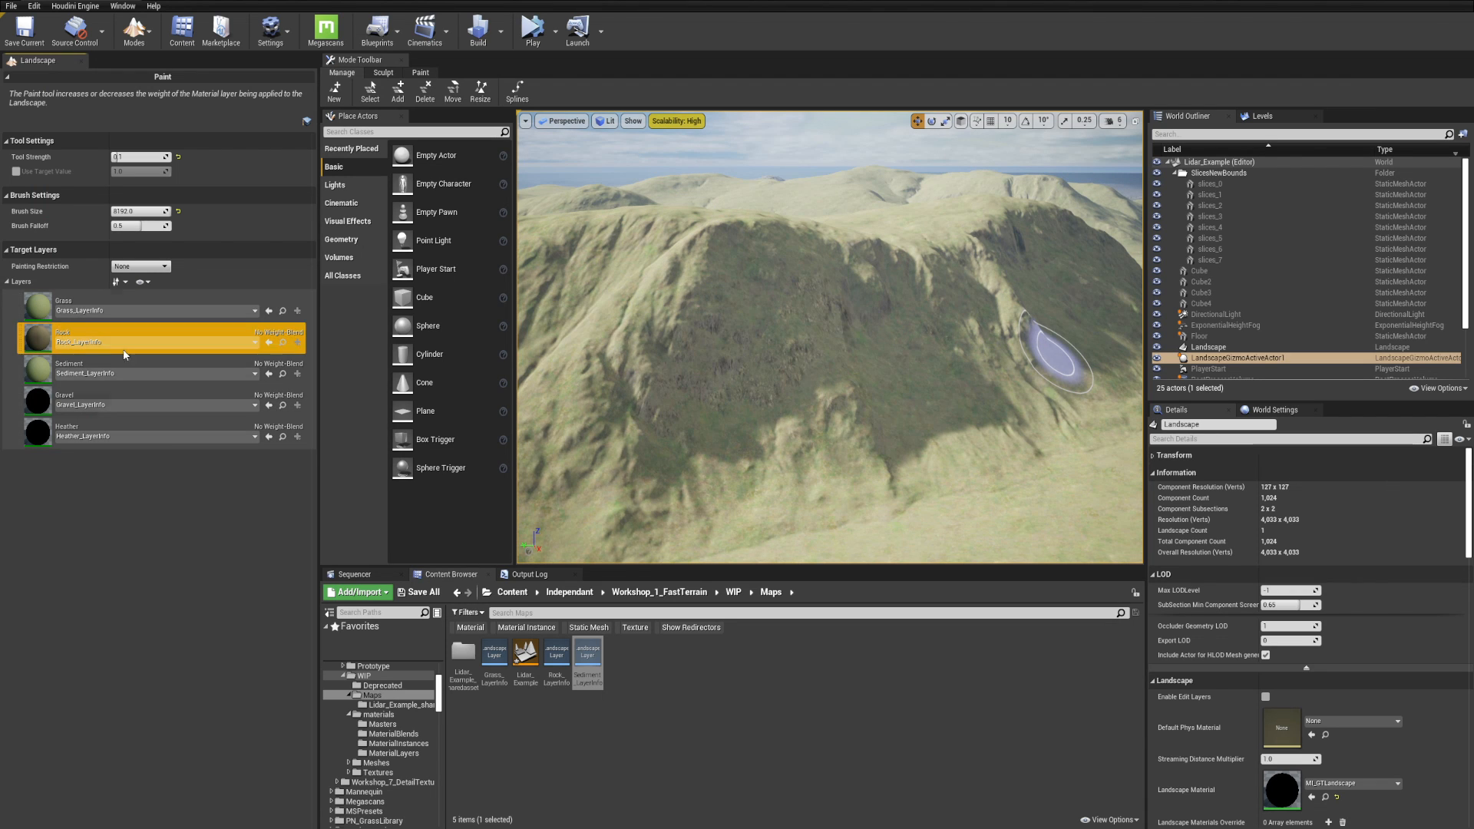
- Import Terrain_Layer_Dirt.png from the exports folder into the Sediment layer
click(92, 375)
right_click(111, 366)
click(156, 393)
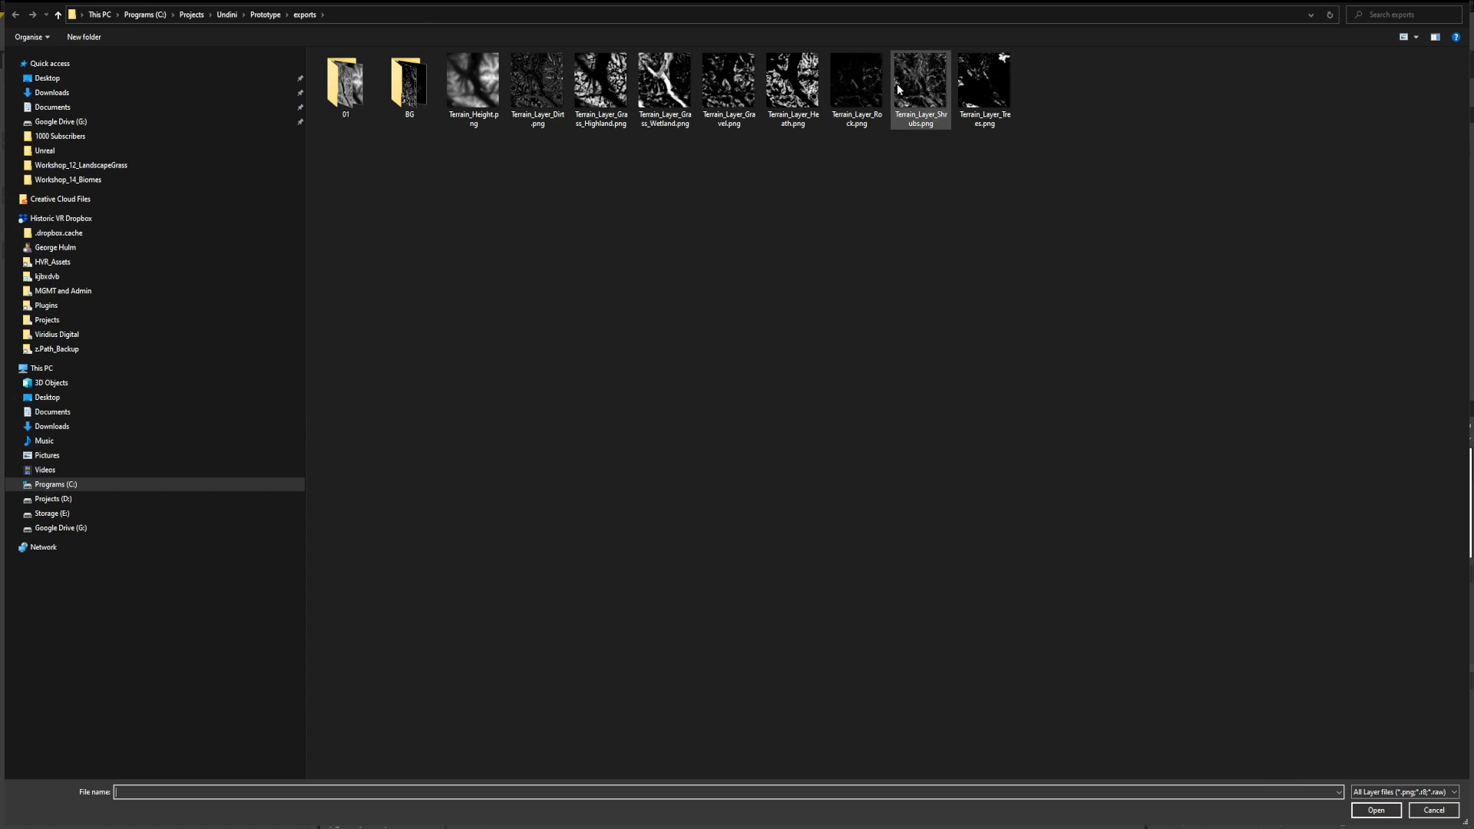
double_click(537, 90)
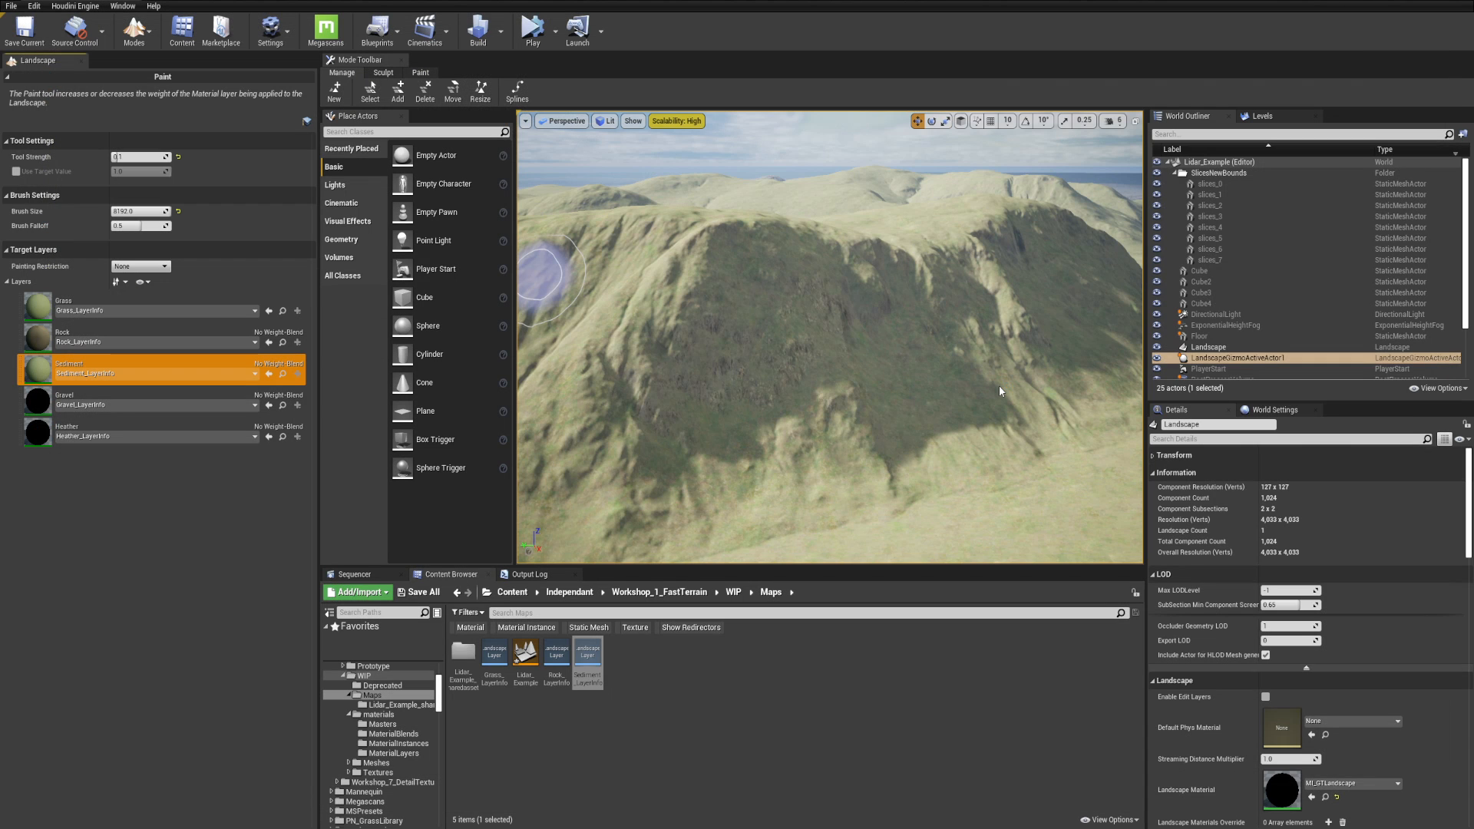
- Import Terrain_Layer_Trees.png from the exports folder into the Gravel layer
click(138, 396)
right_click(138, 396)
click(182, 425)
double_click(984, 89)
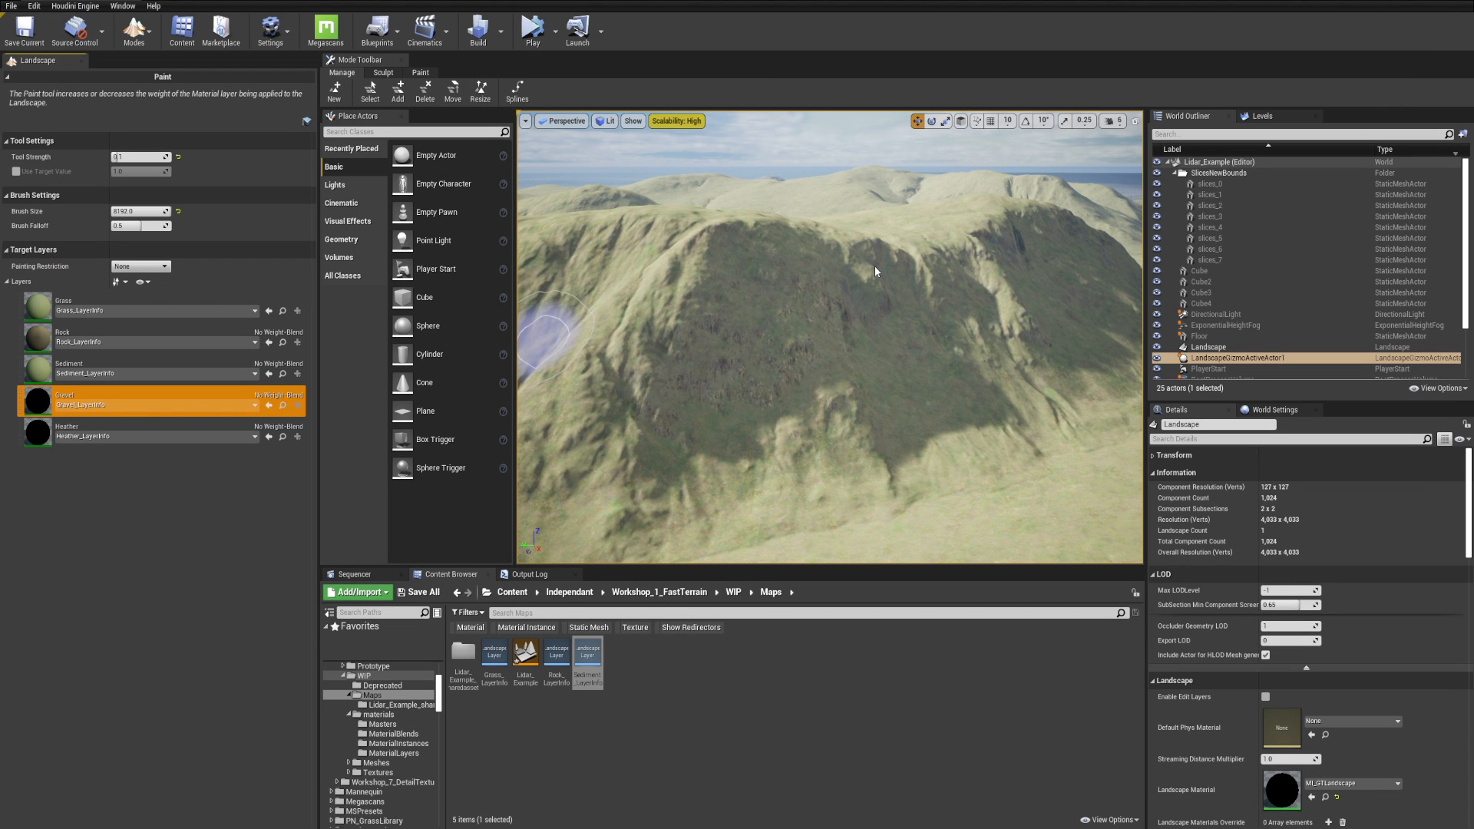
- Import Terrain_Layer_Heath.png from the exports folder into the Heather layer
click(98, 433)
right_click(101, 426)
click(145, 455)
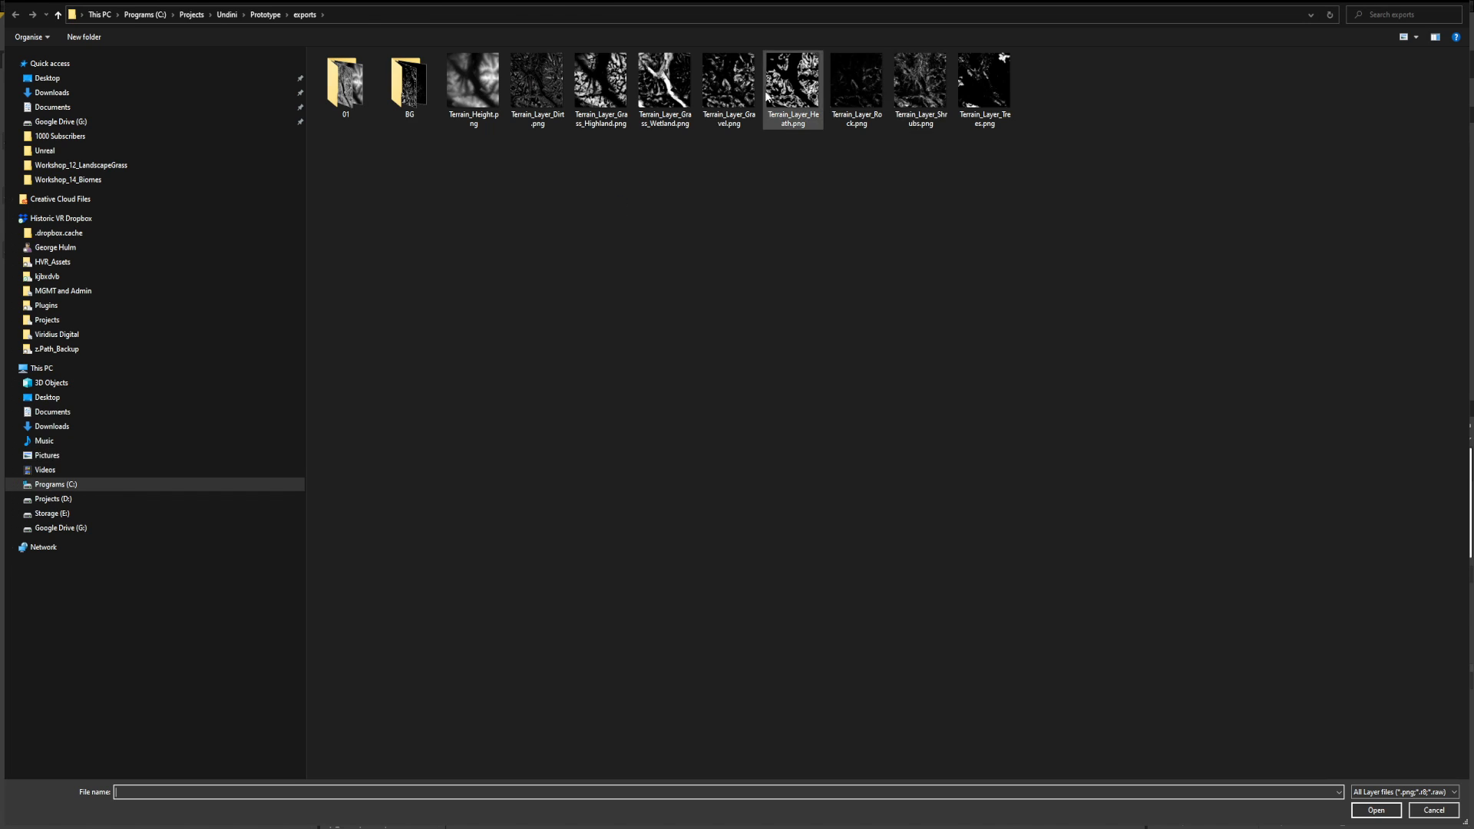
double_click(795, 88)
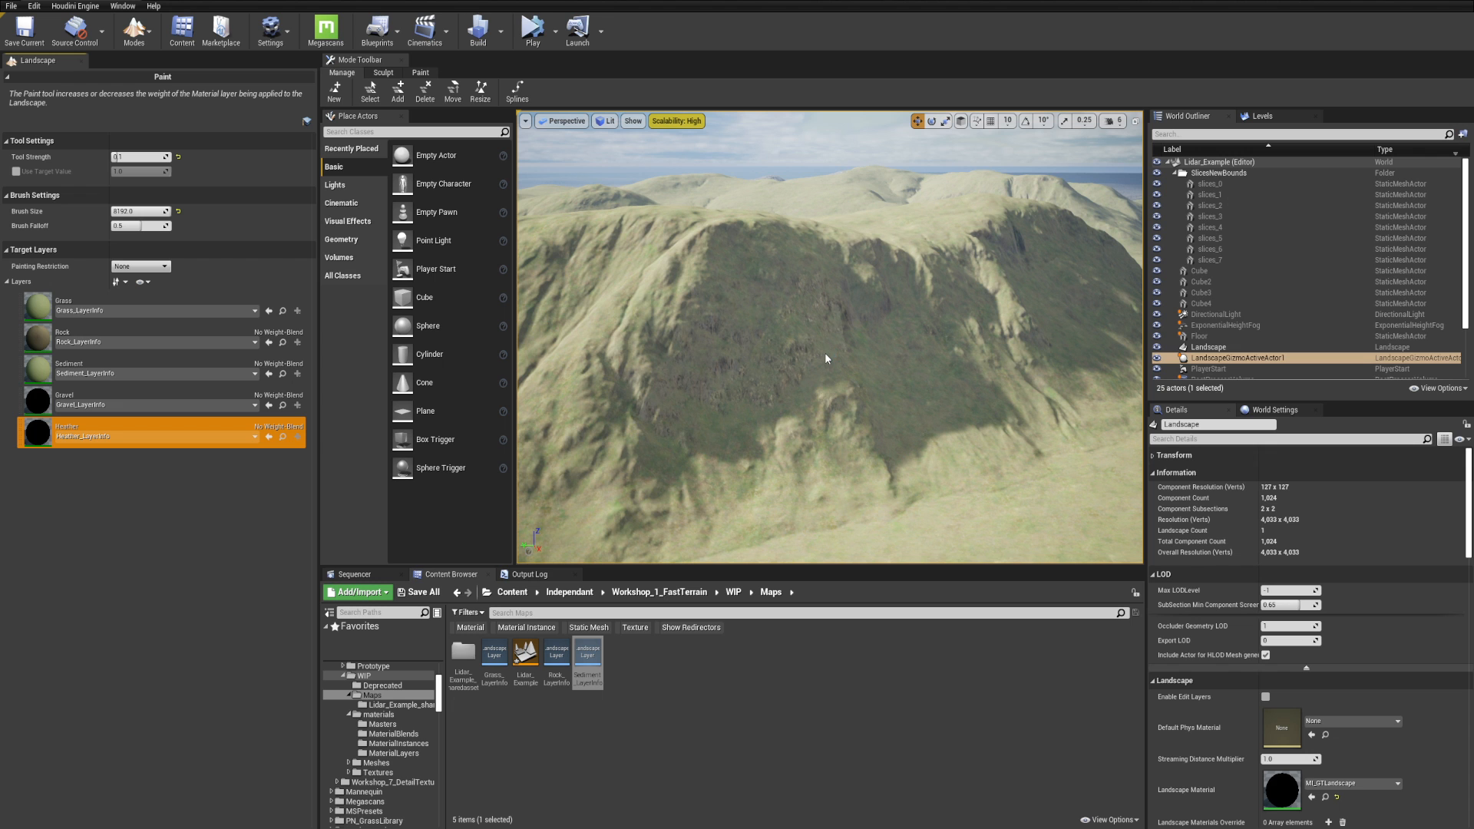
- Examine the landscape full screen from several angles outside paint mode, comparing unlit and lit shading
mouse_move(849, 387)
right_down()
mouse_move(882, 366)
mouse_move(829, 391)
right_up()
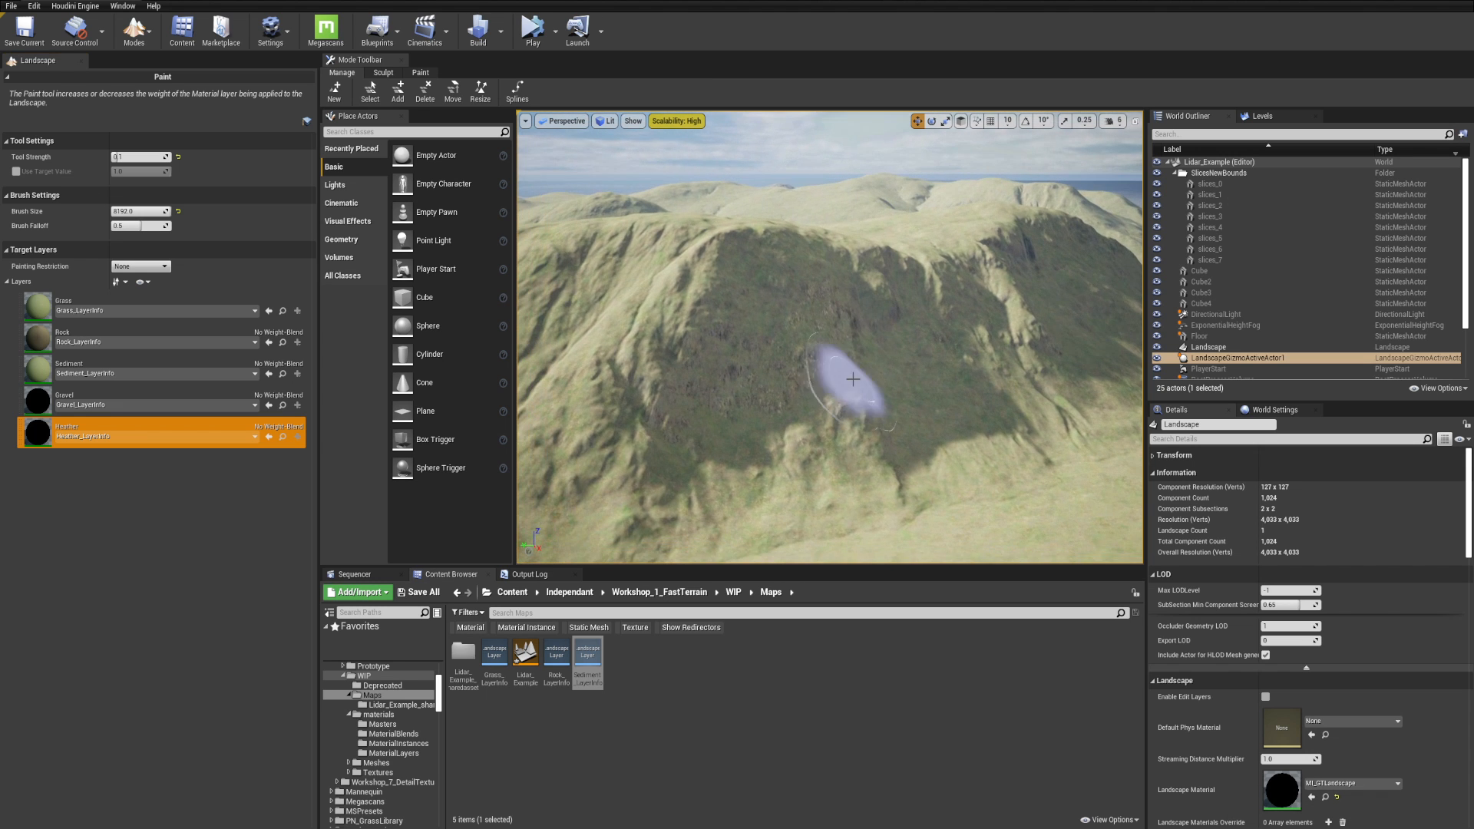
key(shift+1)
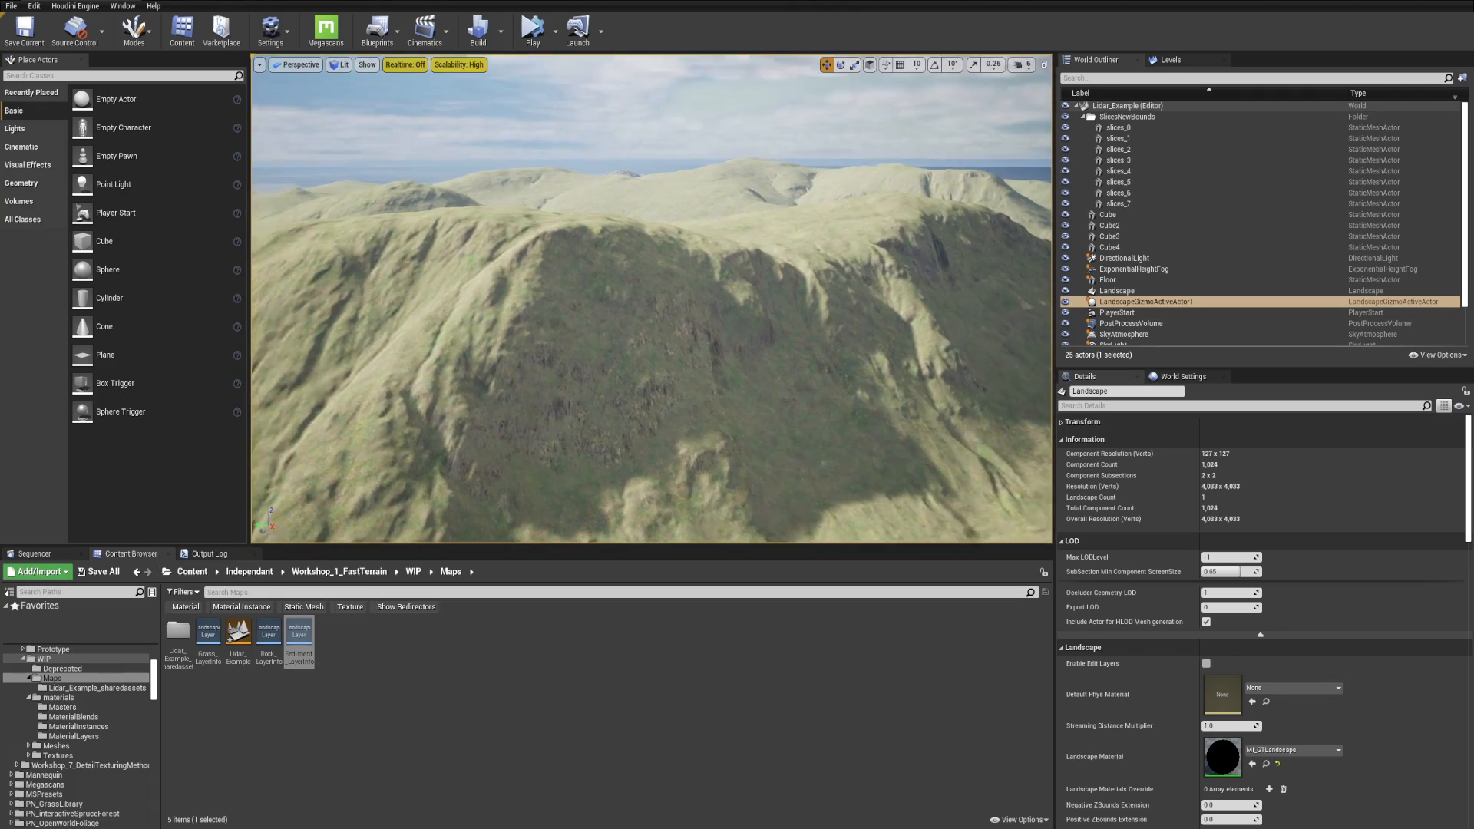
right_drag(708, 342, 672, 332)
key(F11)
right_drag(755, 399, 491, 446)
key(g)
key(alt+3)
right_drag(796, 418, 1221, 326)
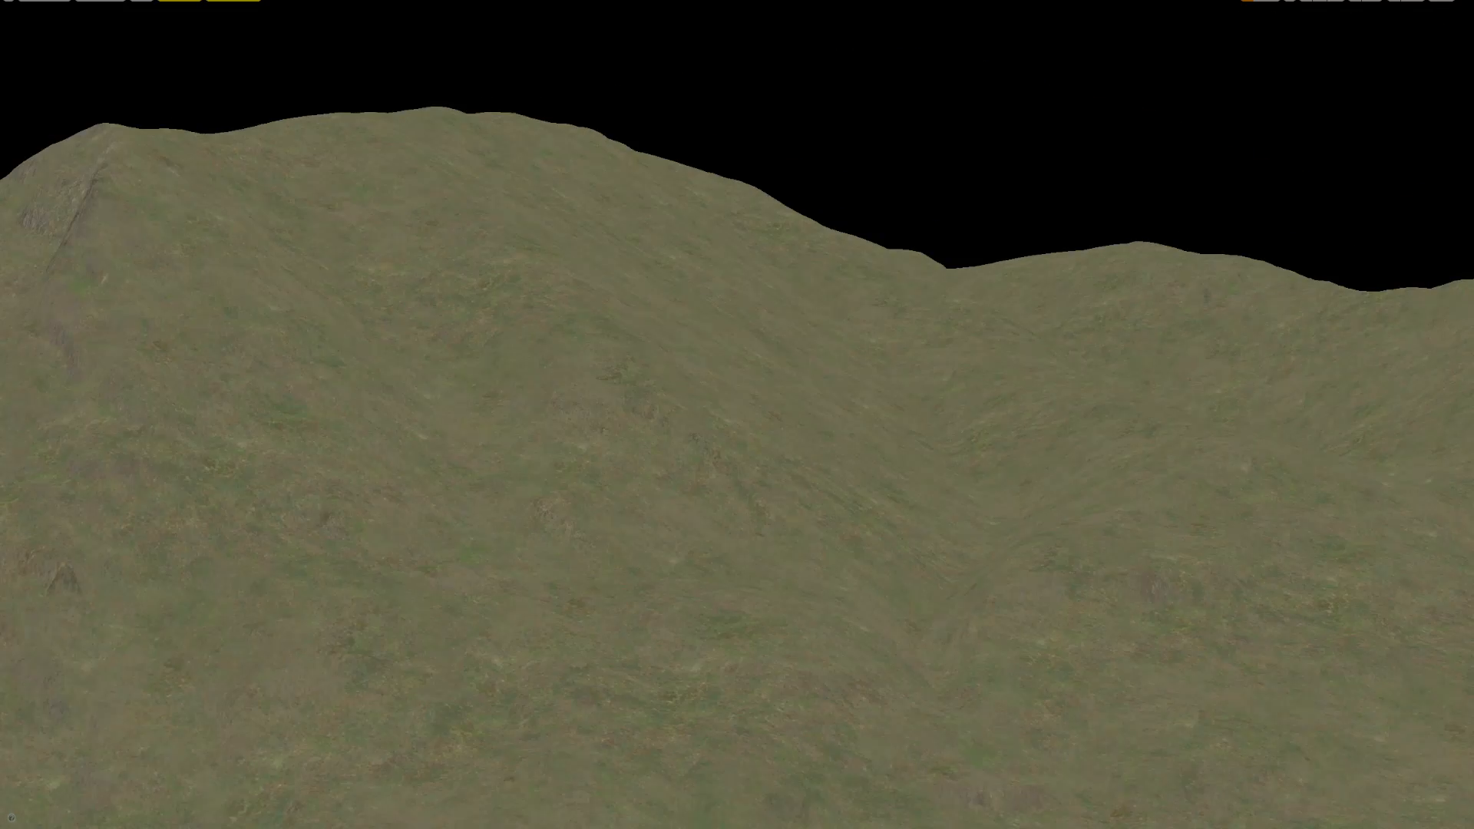
key(alt+4)
right_drag(836, 441, 615, 449)
key(F11)
- Open the landscape's MI_GTLandscape material instance and delete the Slopes and Layer 5 entries from its layer stack
click(882, 448)
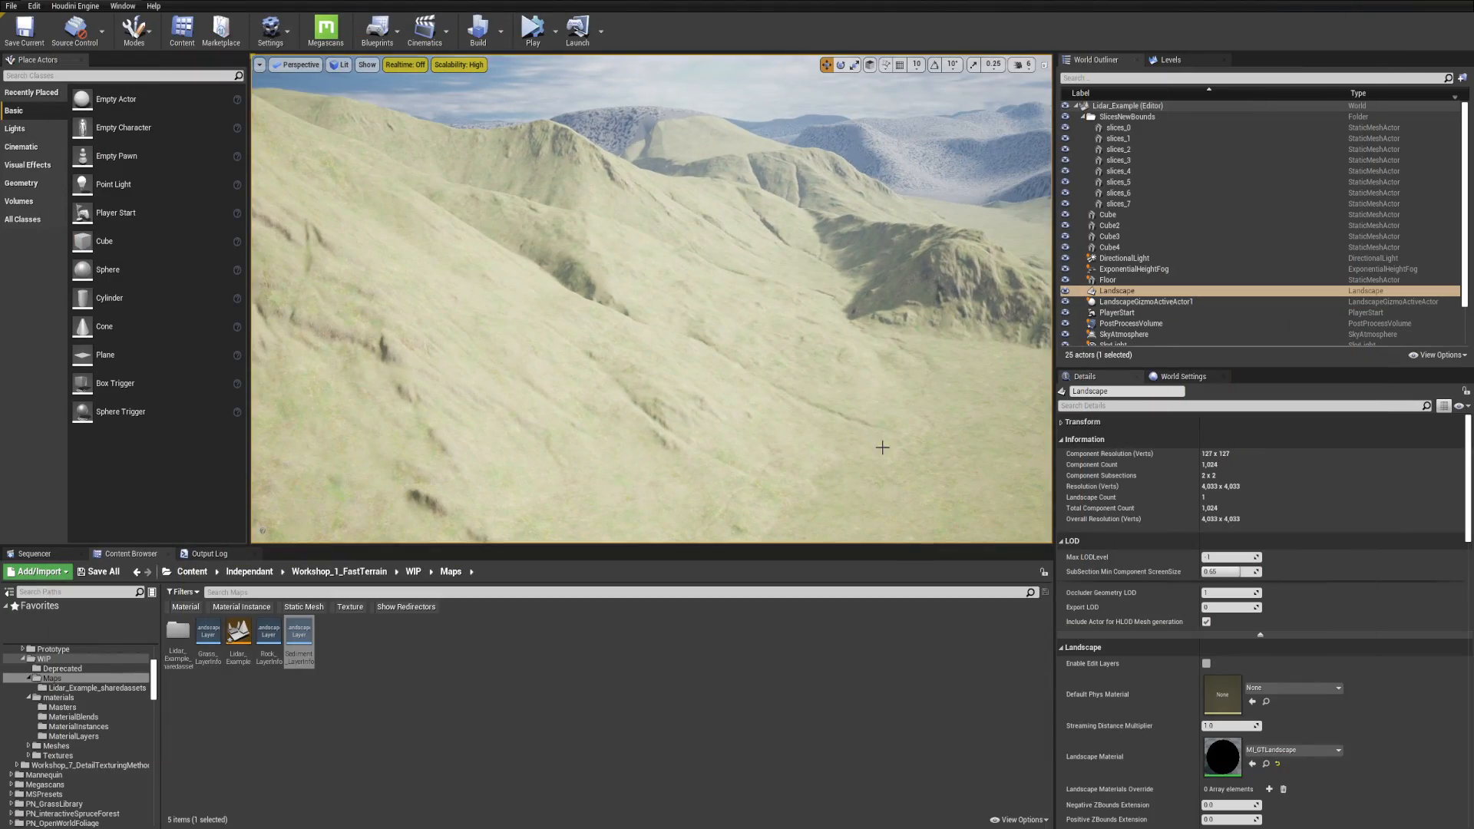
double_click(1234, 765)
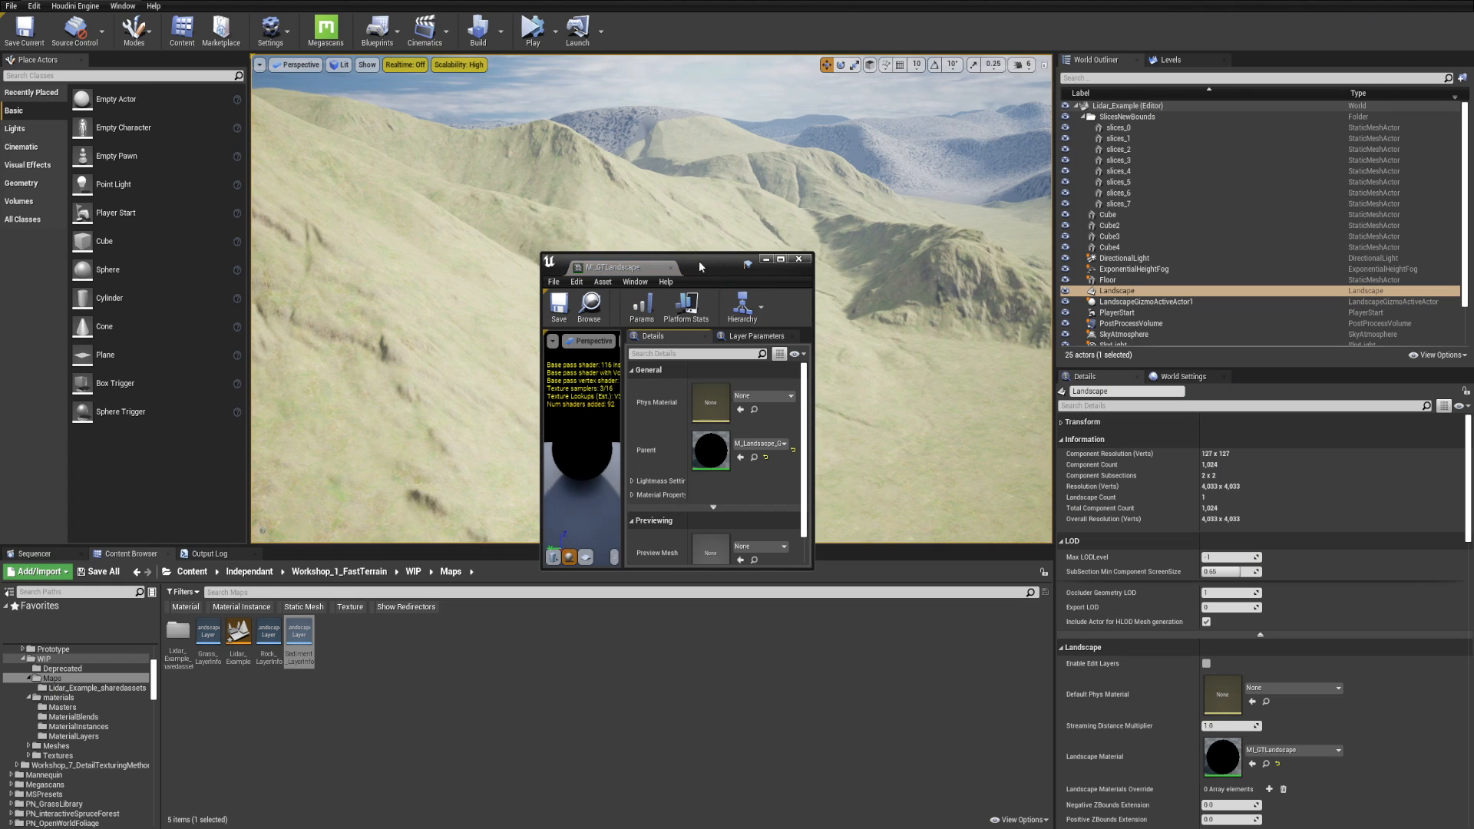
double_click(724, 272)
click(568, 60)
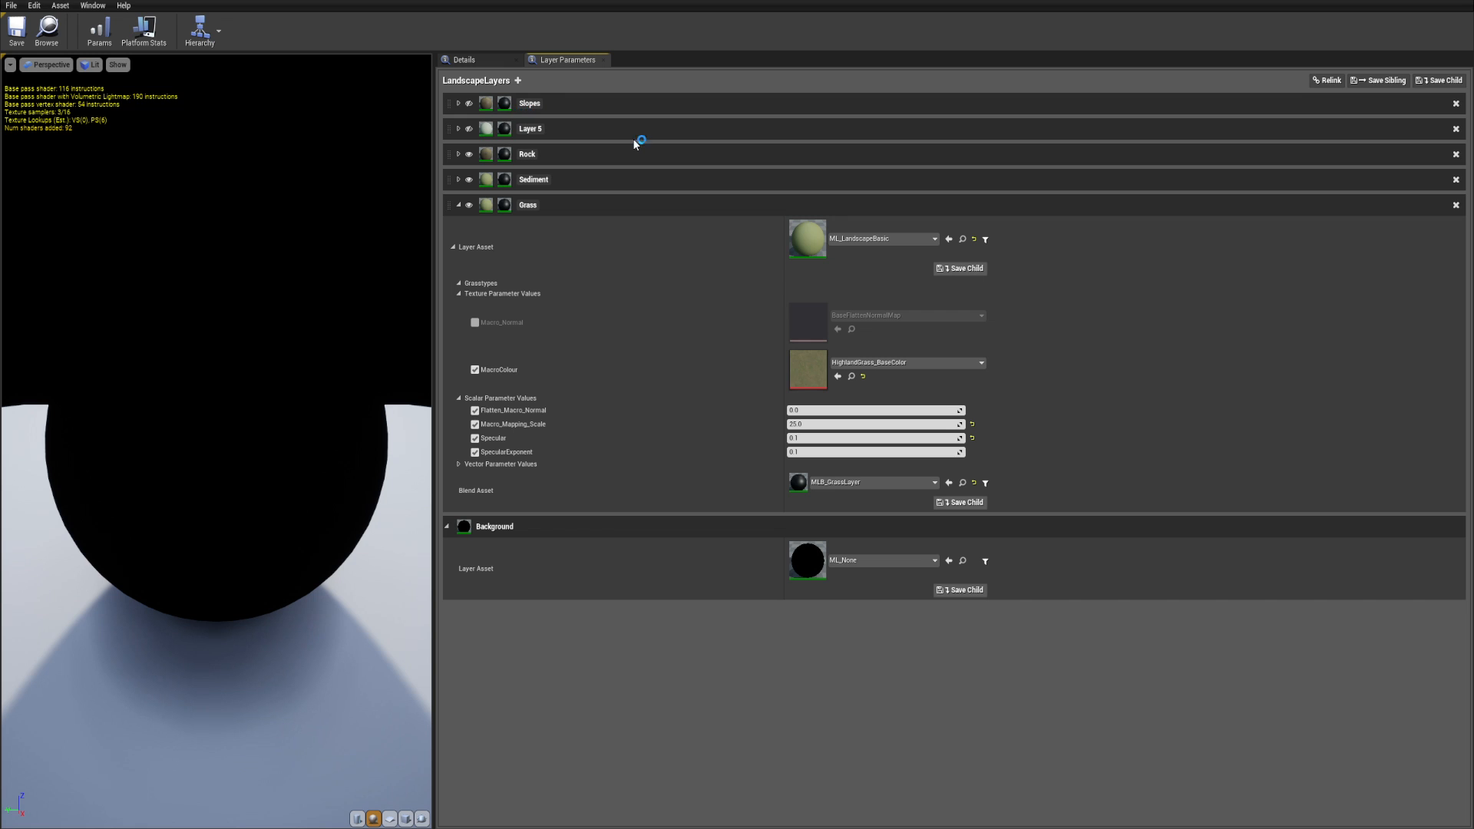
click(1456, 102)
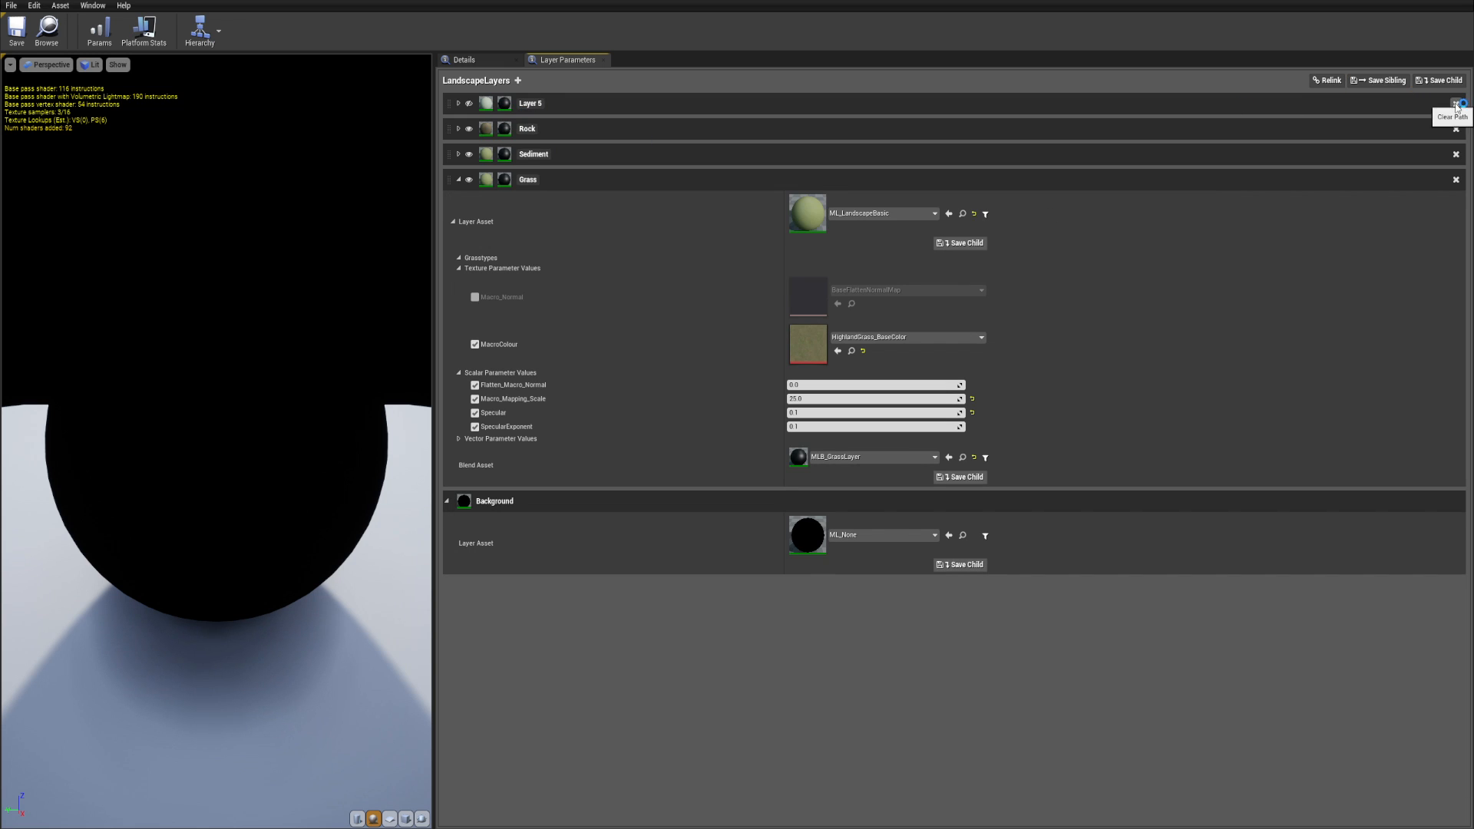
click(26, 38)
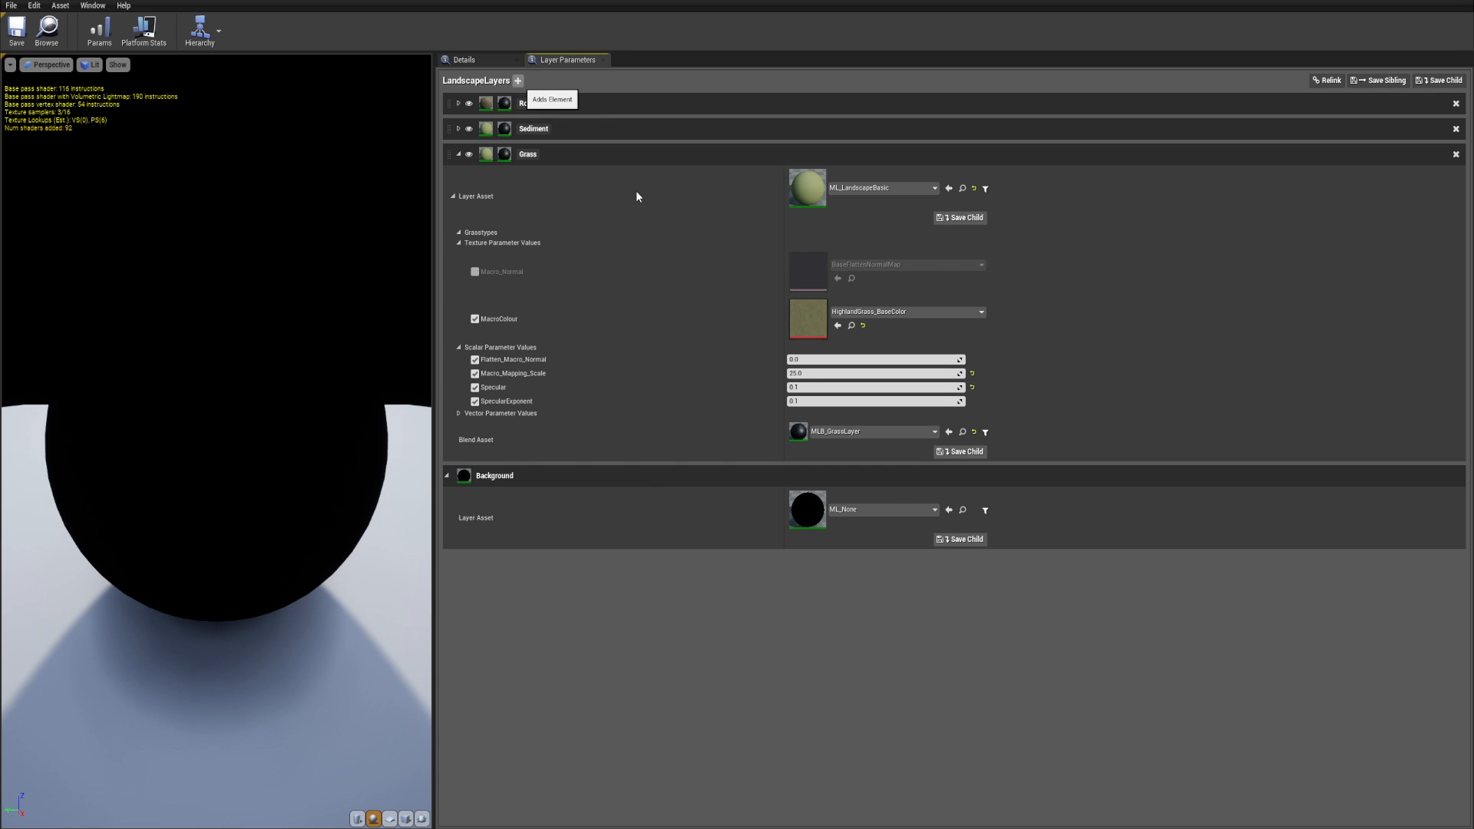
- Add a new material layer above Rock and name it Gravel
click(517, 81)
double_click(527, 103)
text(G)
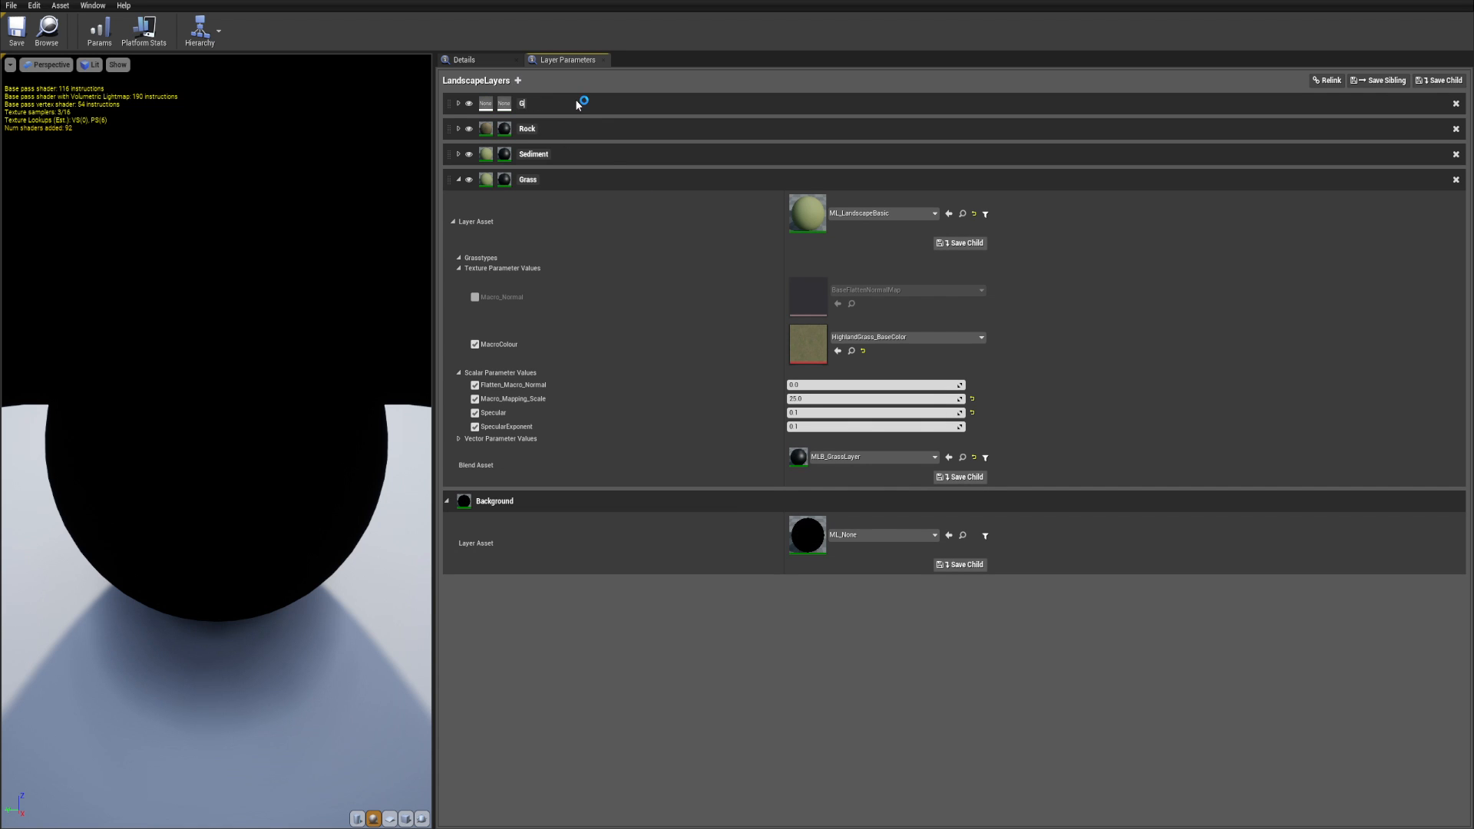
text(ravel)
key(Return)
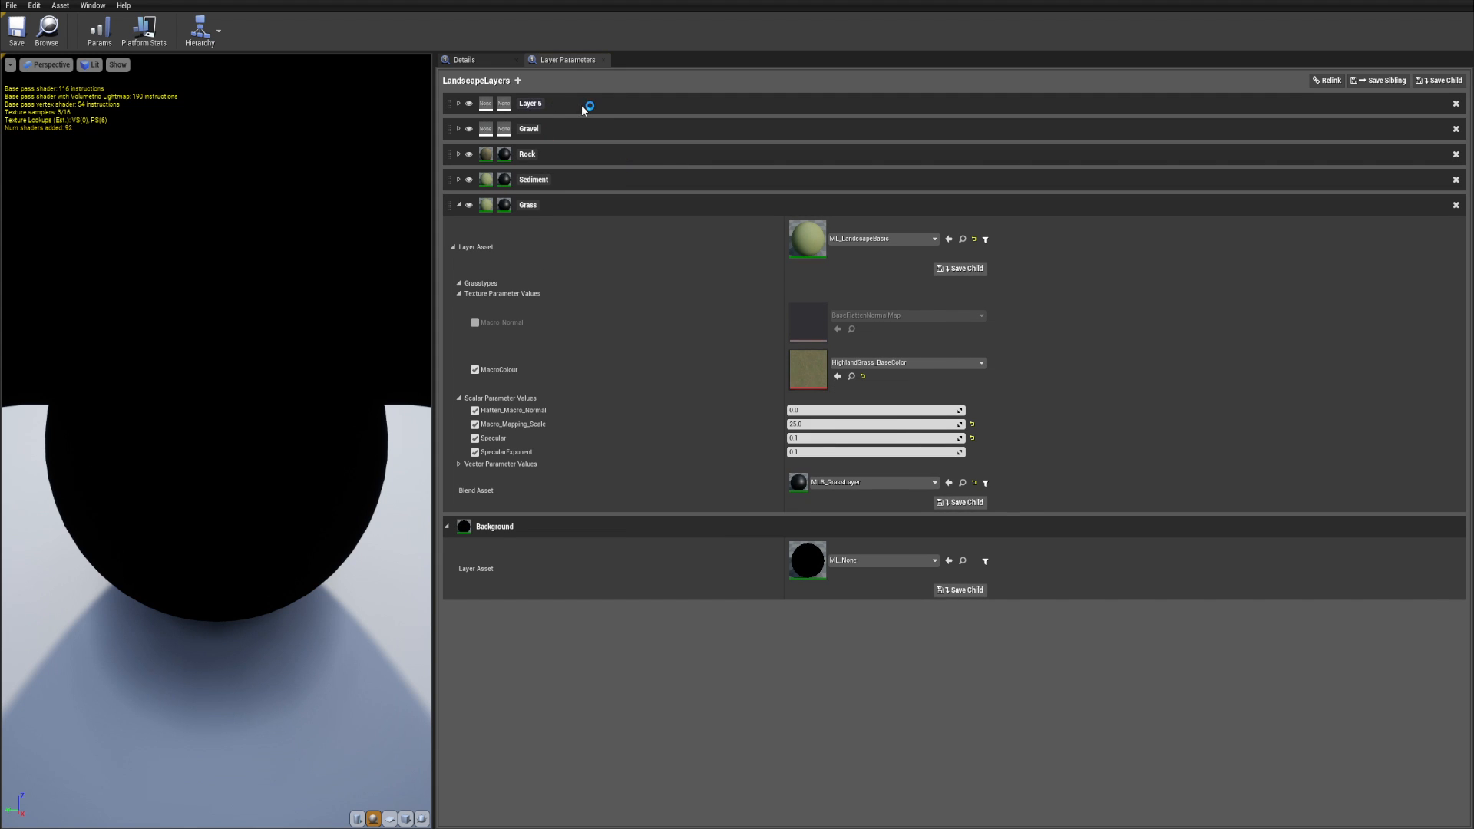
- Name another new material layer Heather and reorder the stack as Rock, Gravel, Heather, Sediment, Grass
double_click(529, 103)
text(Heather)
key(Return)
drag(450, 157, 447, 103)
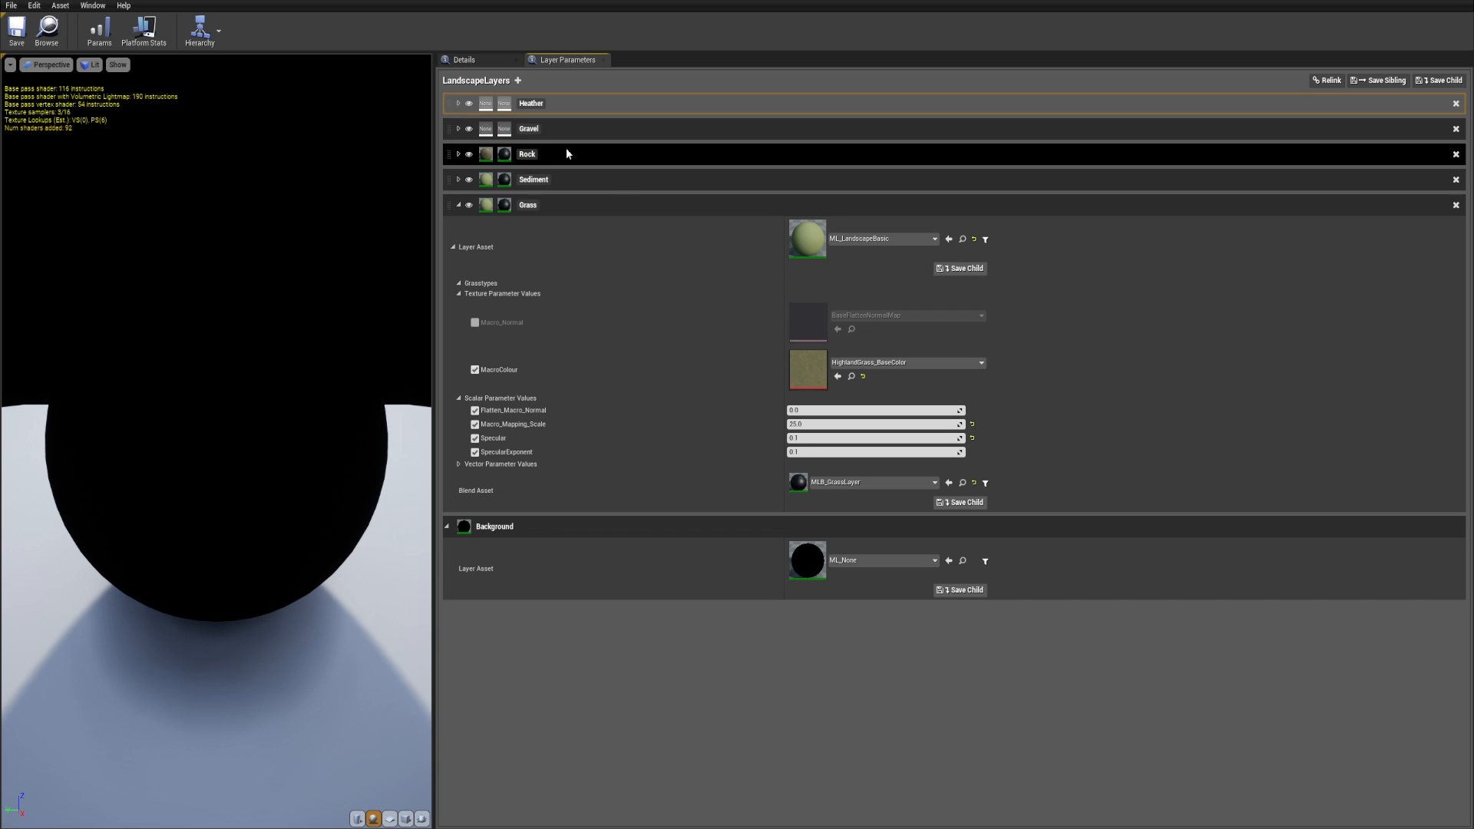
drag(566, 153, 610, 235)
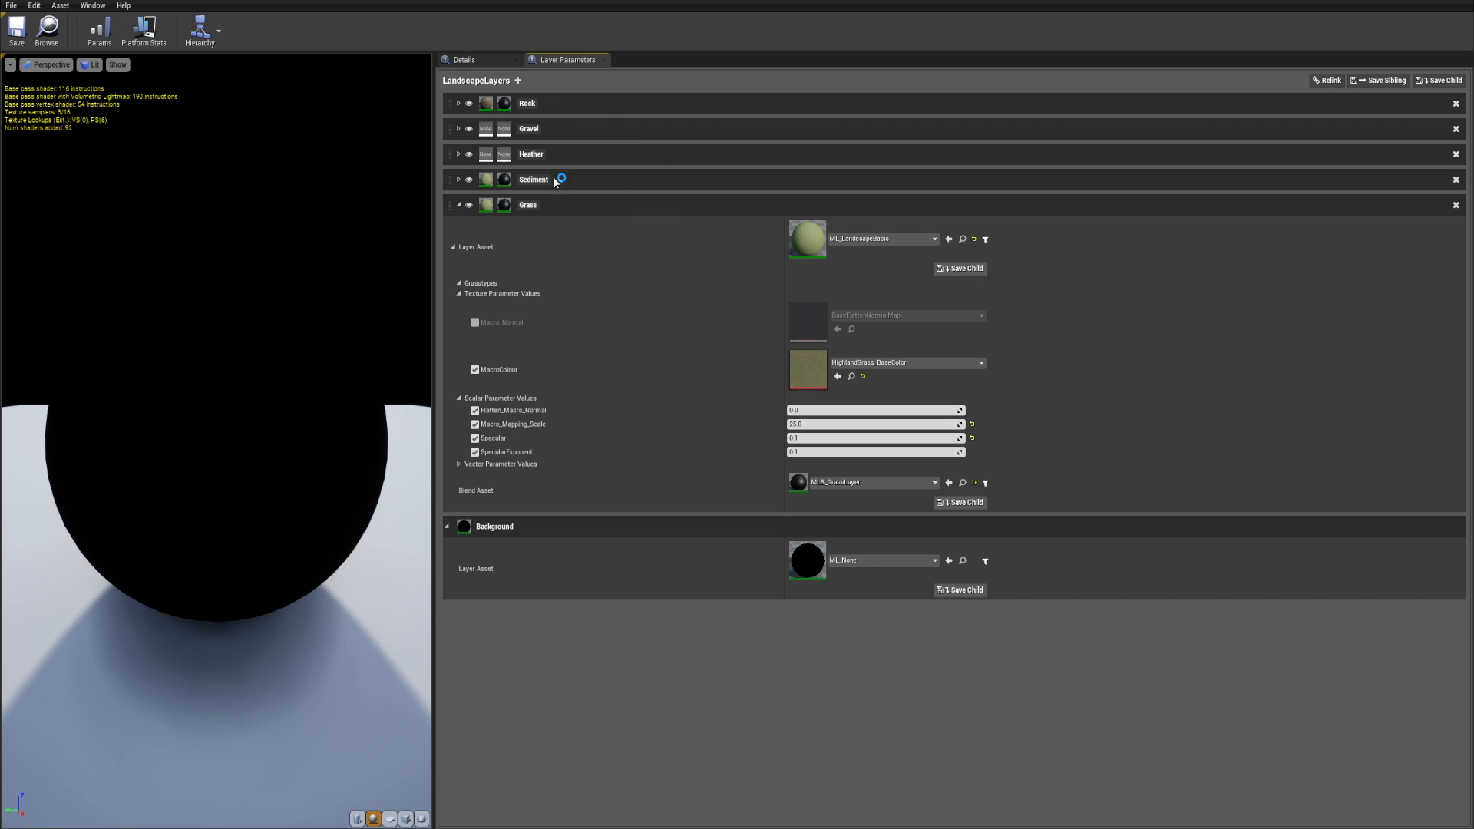
- Assign ML_LandscapeBasic as the Heather layer's layer asset
click(458, 154)
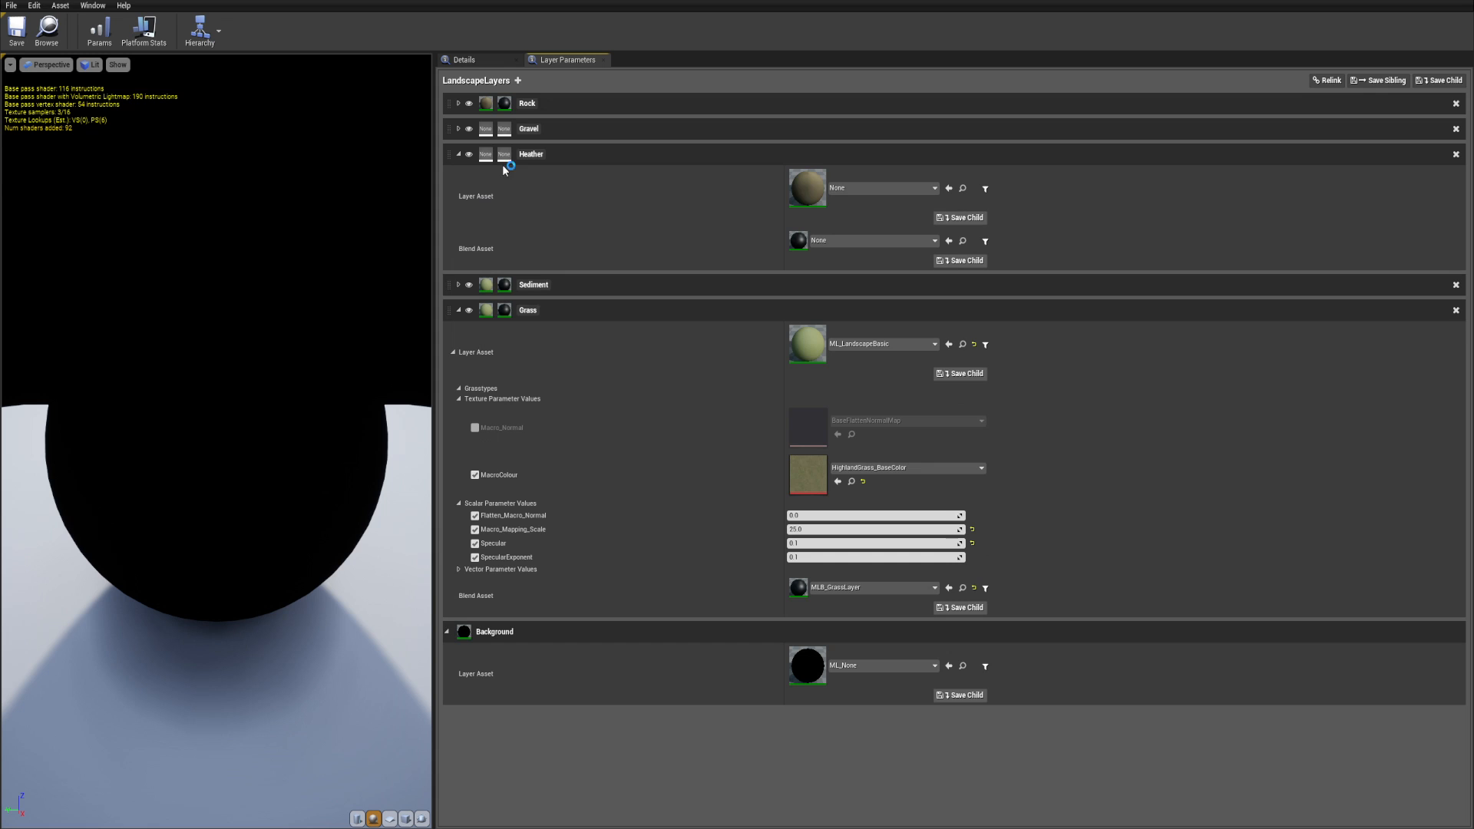
click(869, 188)
click(868, 189)
click(871, 189)
text(basic)
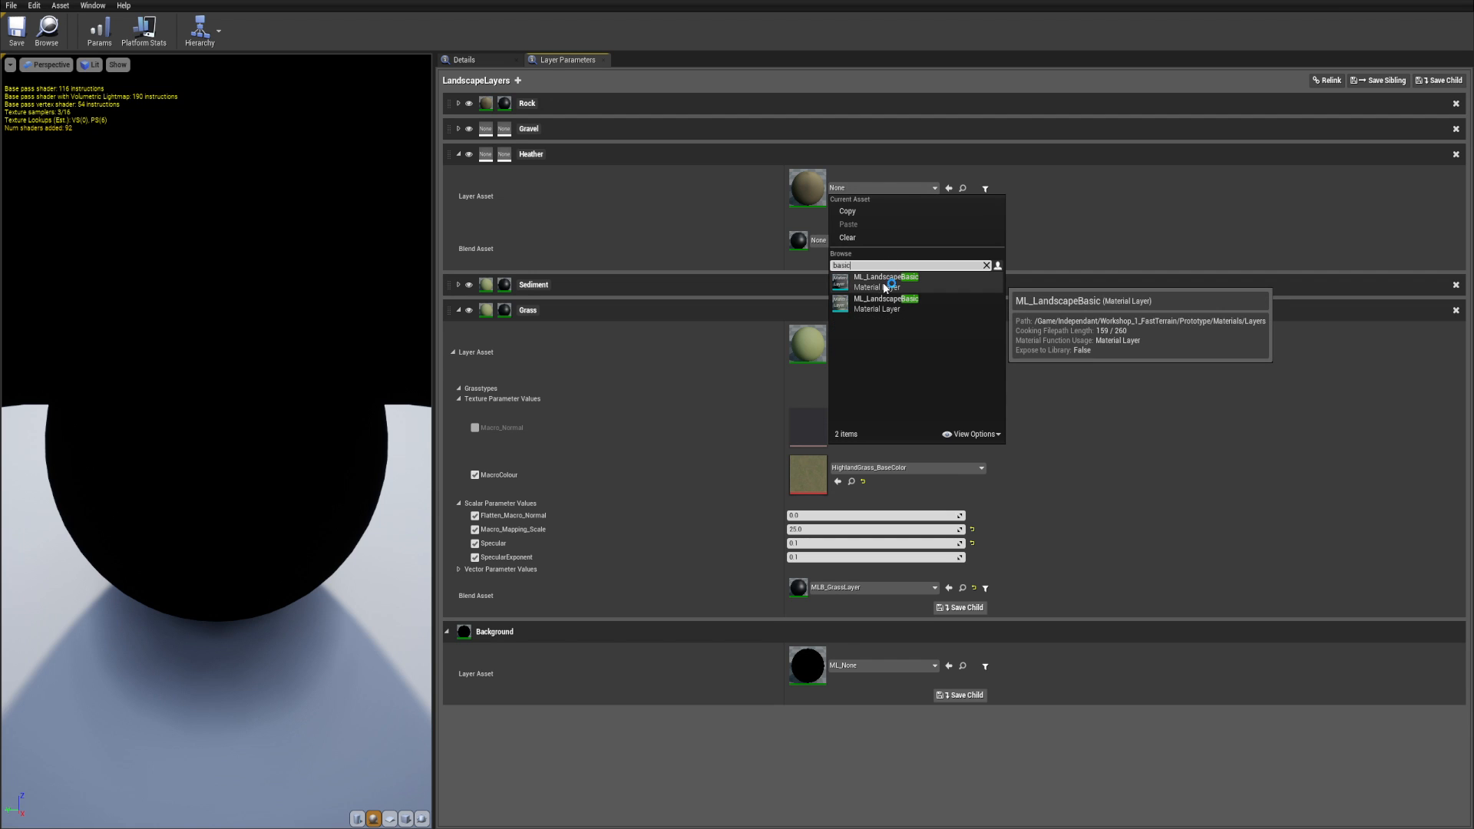
click(893, 307)
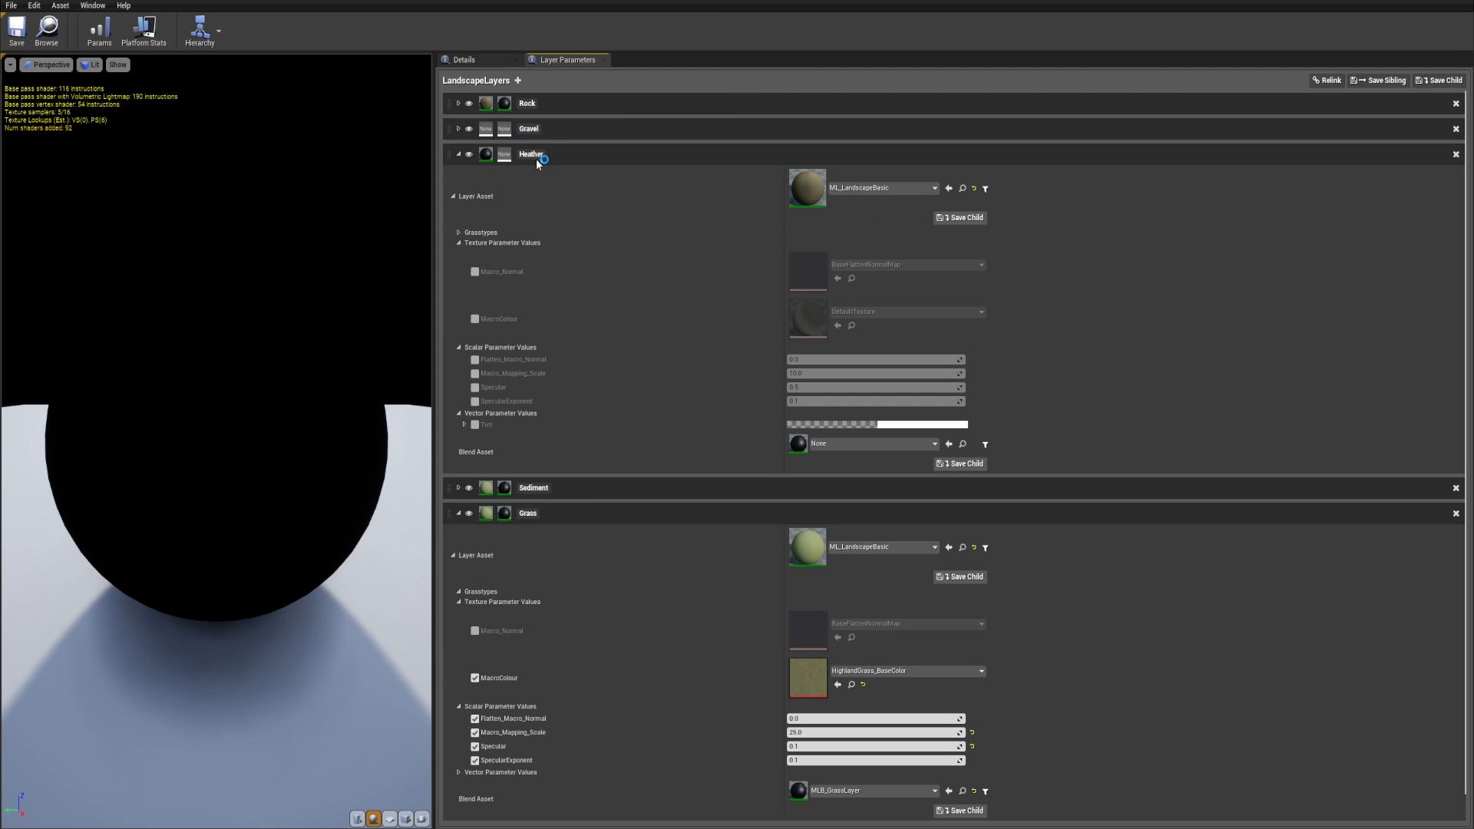
- Assign ML_LandscapeBasic as the Gravel layer's layer asset
click(458, 129)
click(860, 166)
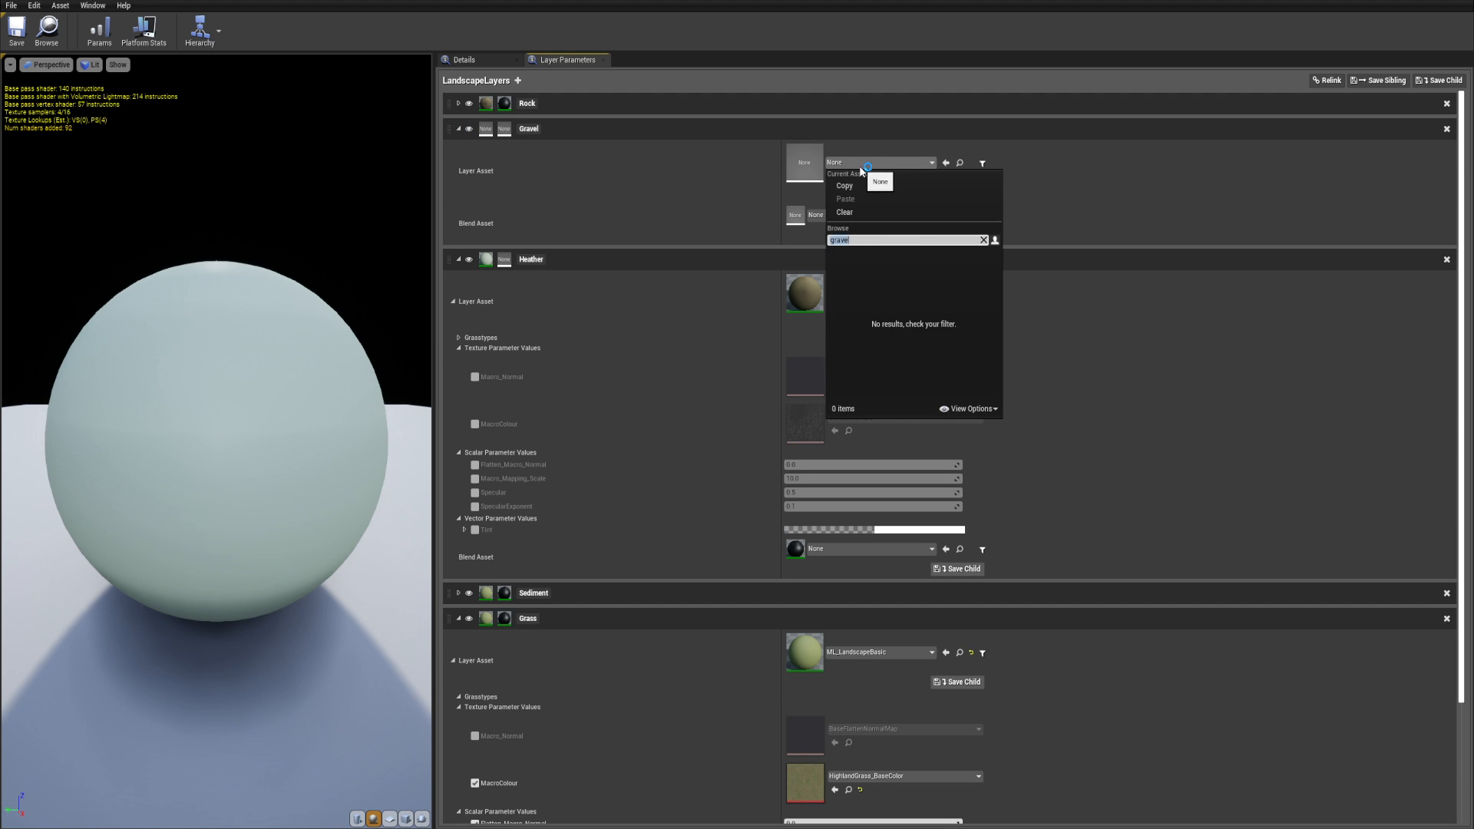
click(983, 240)
click(990, 271)
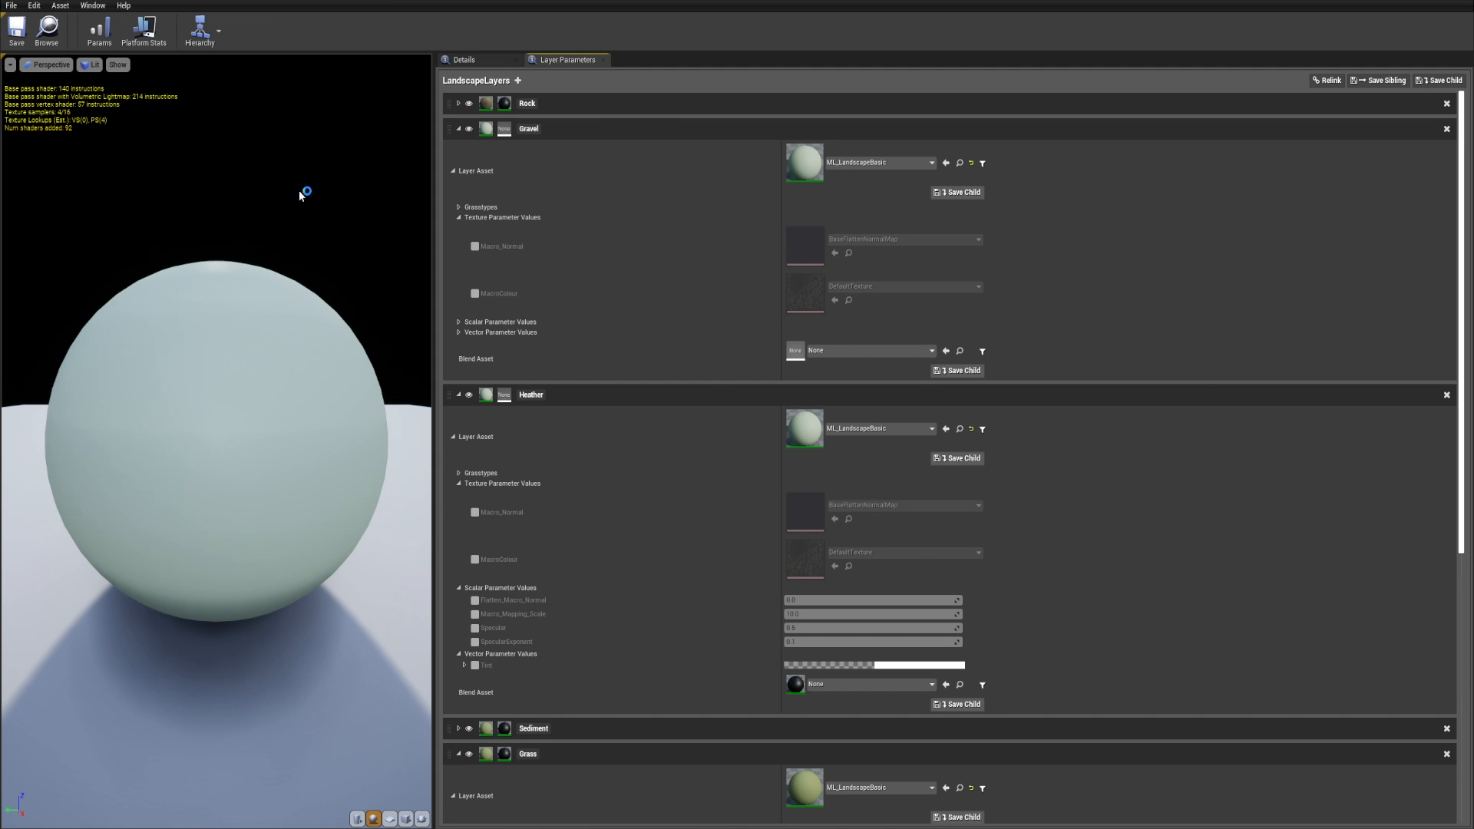
click(44, 29)
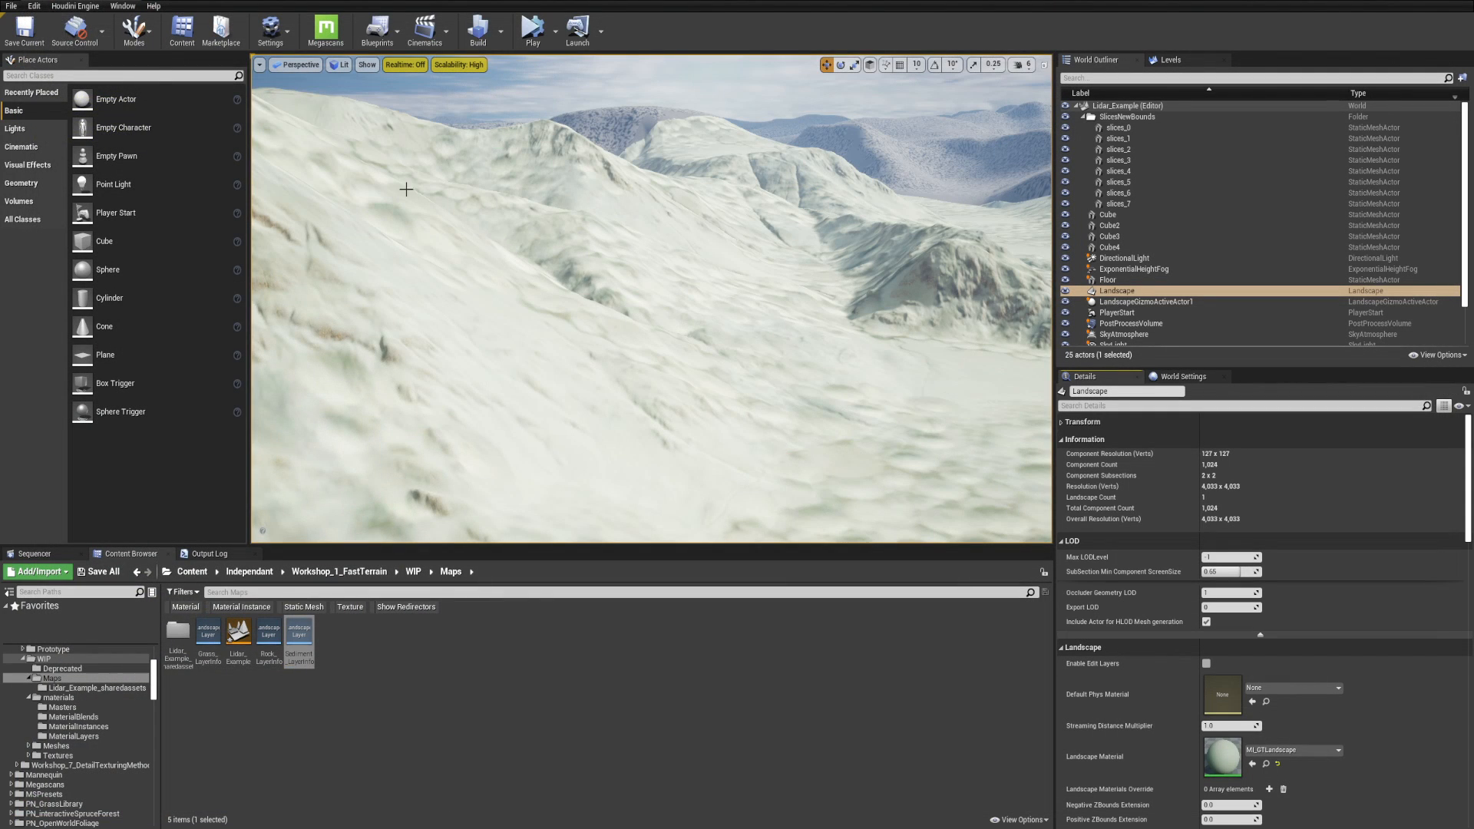
- Create a new empty level without saving the Lidar_Example level
click(12, 6)
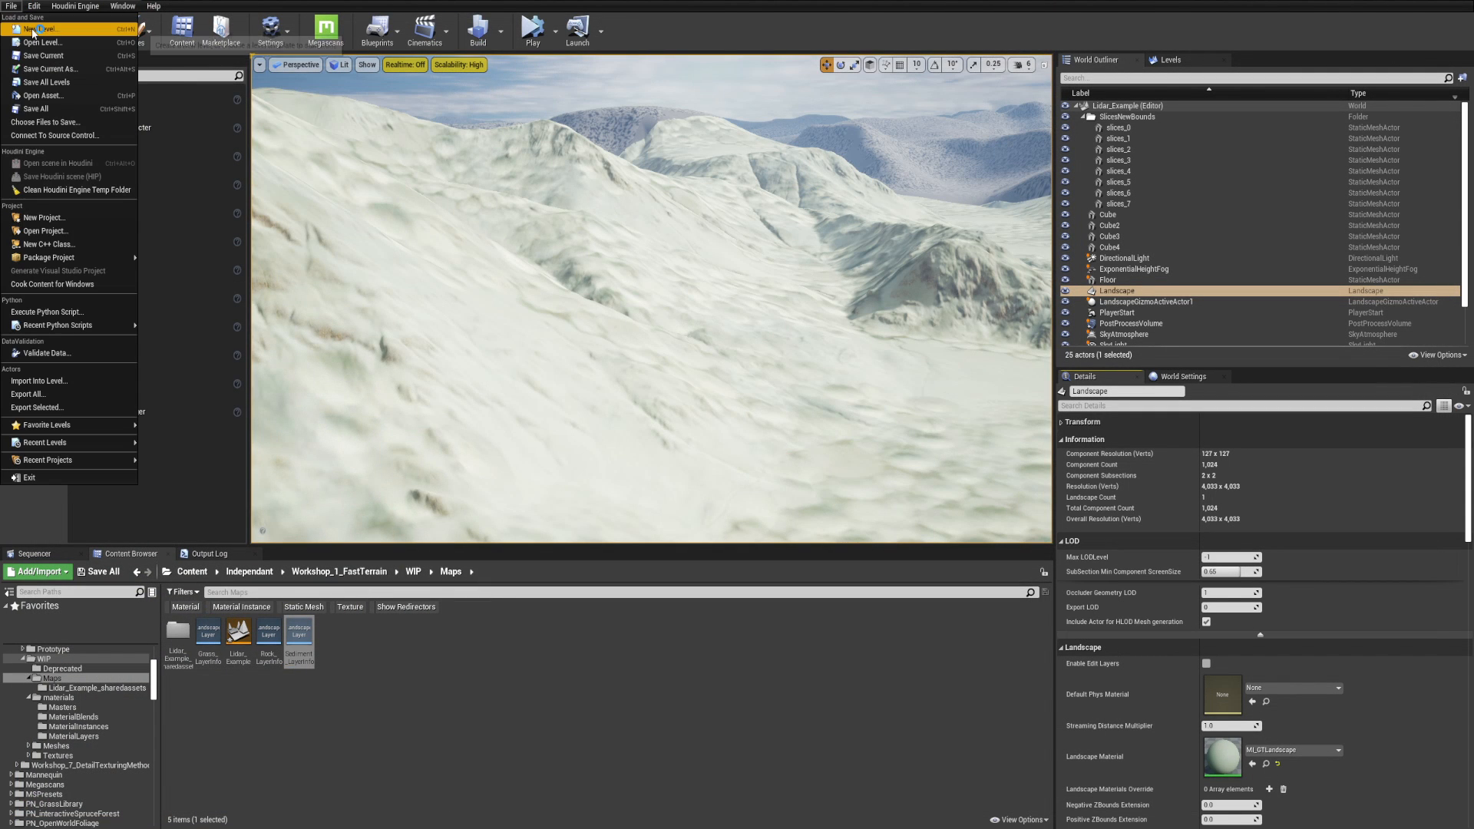
click(46, 31)
click(647, 385)
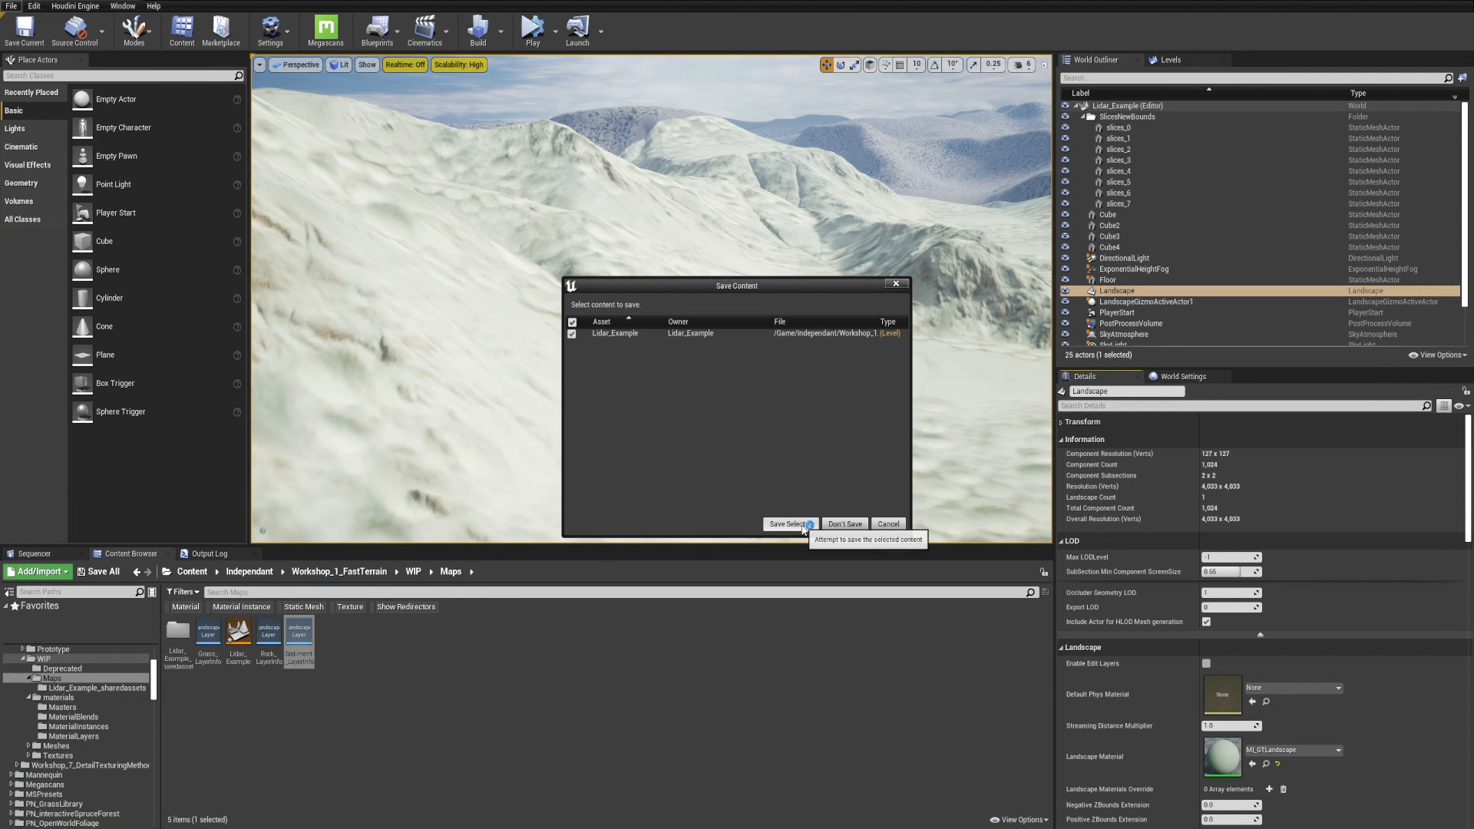
click(842, 525)
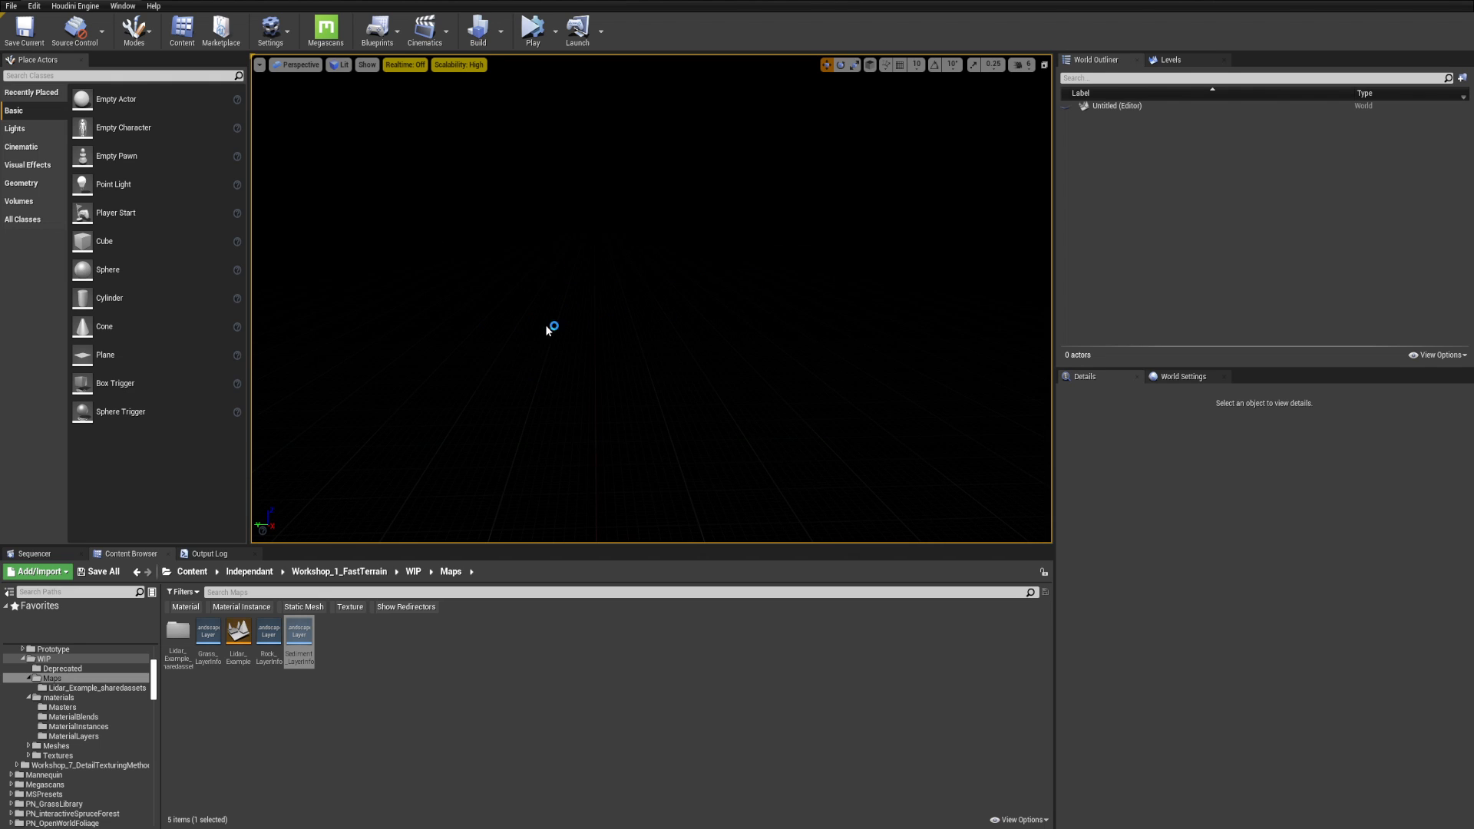
- Browse the project content to the materials folder inside Workshop_1_FastTerrain's WIP folder
scroll(150, 702, up, 2)
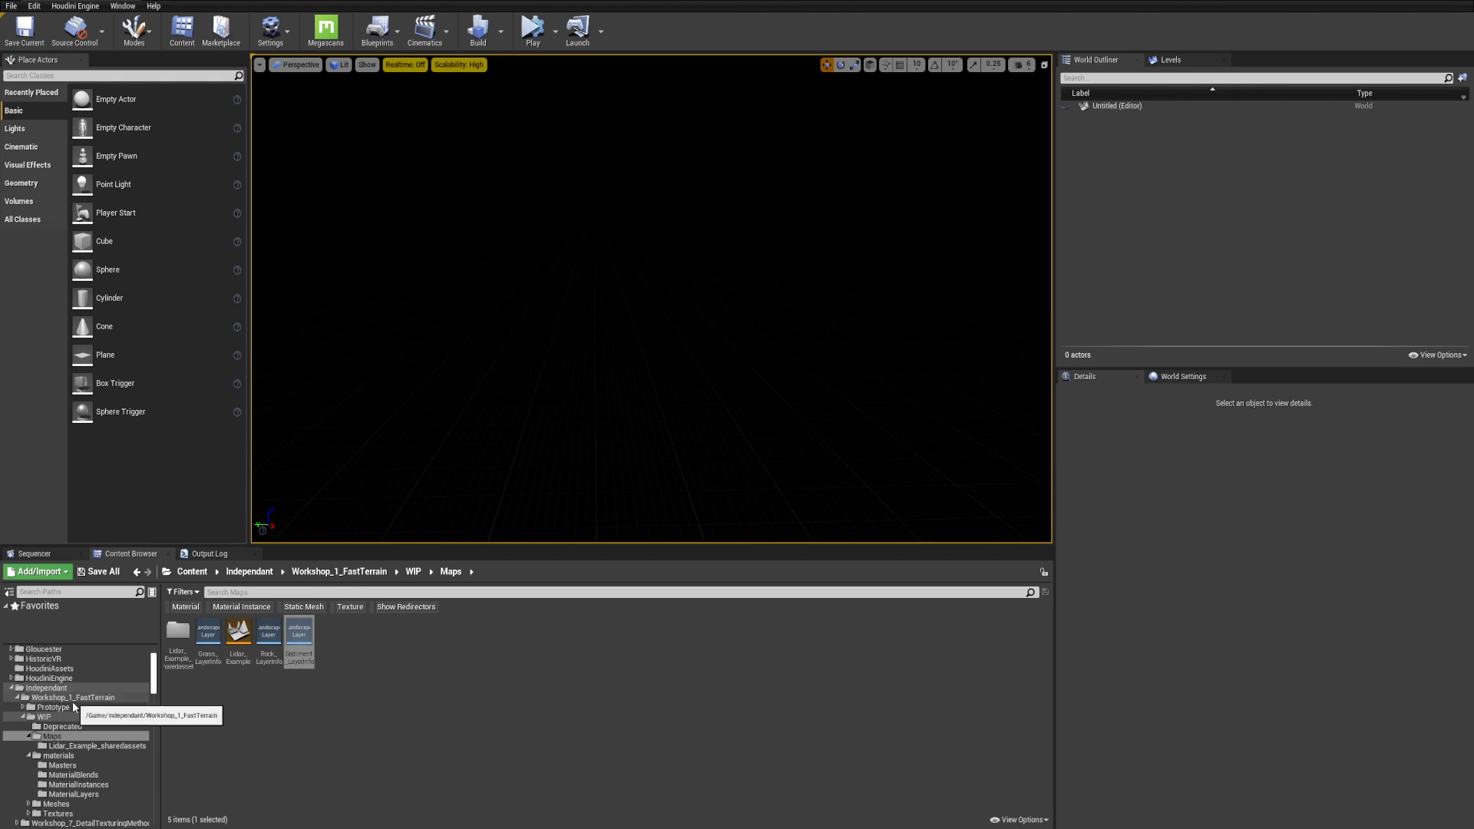
click(97, 700)
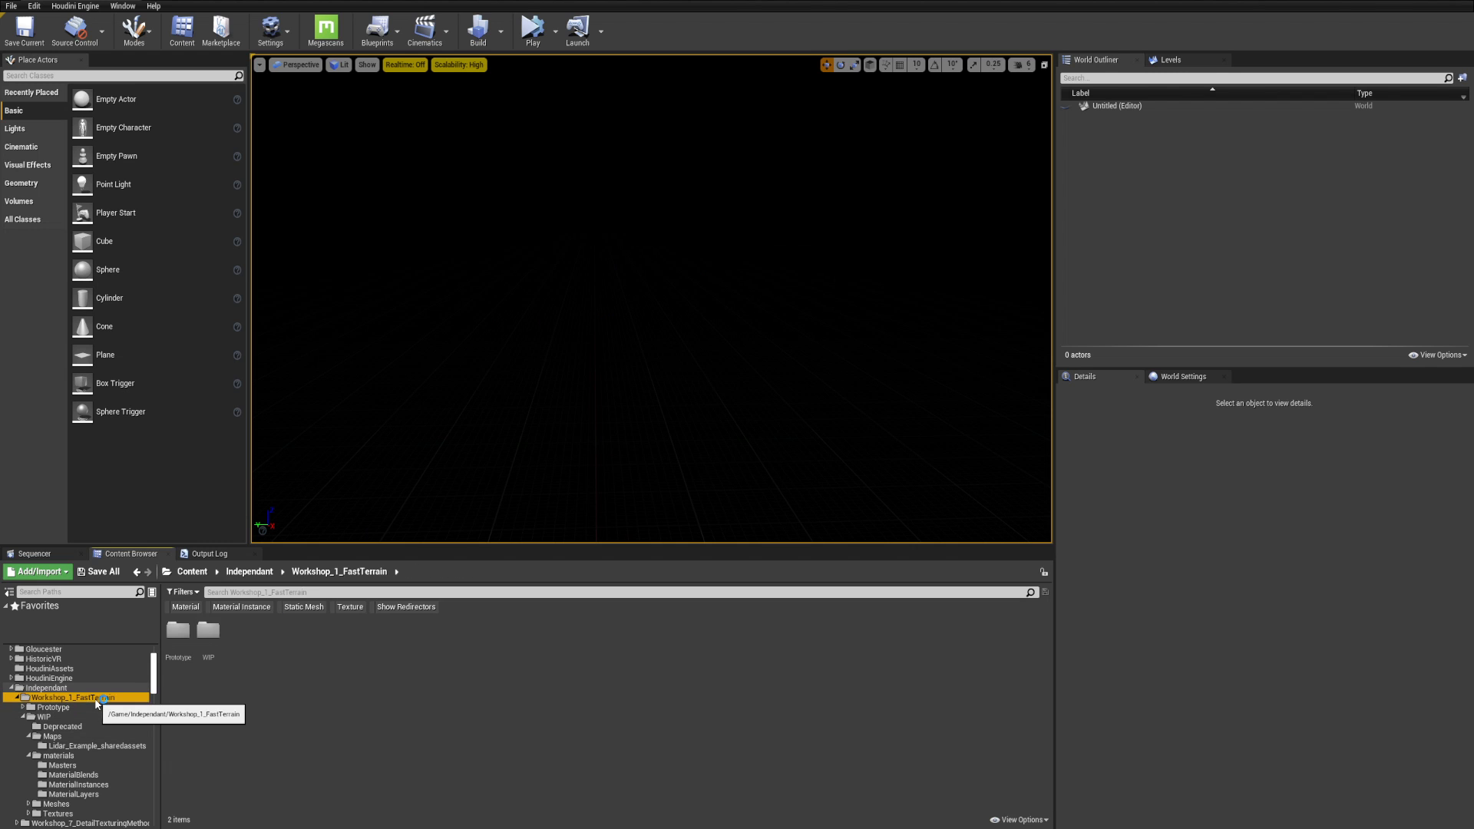
double_click(217, 638)
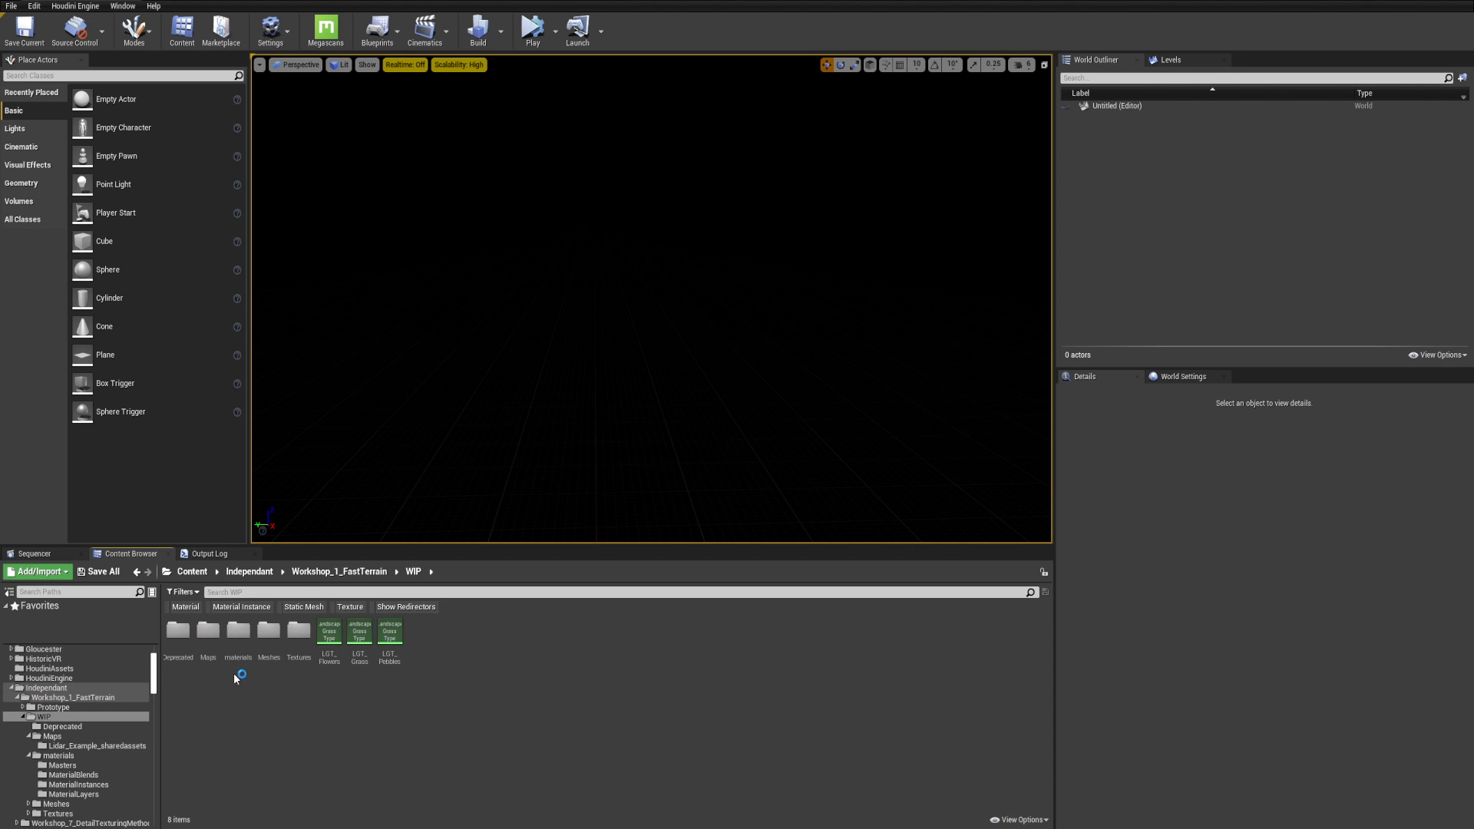
double_click(239, 642)
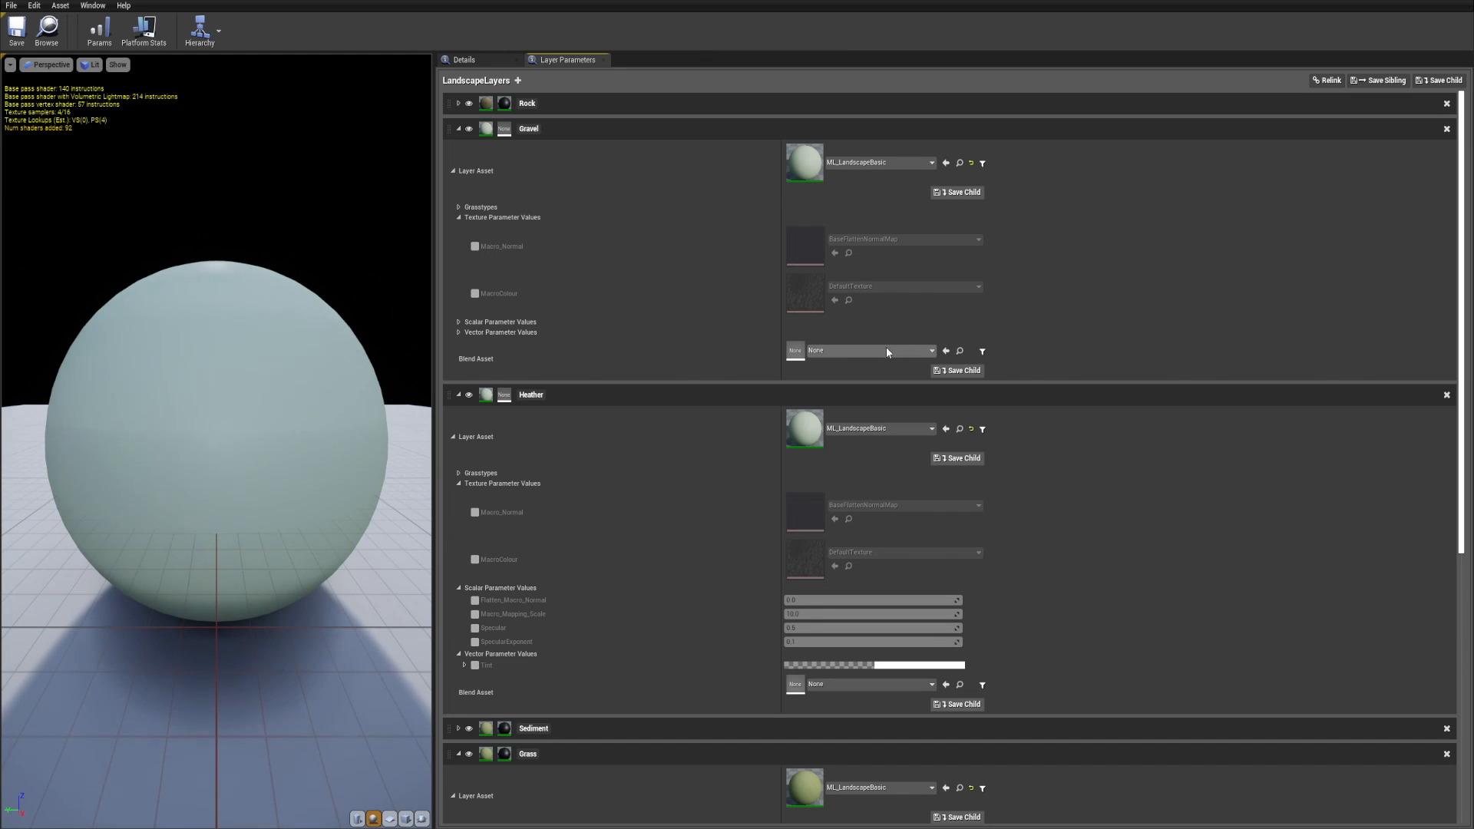
- Collapse the Gravel layer in the material instance and check which blend assets are available for Heather
click(459, 127)
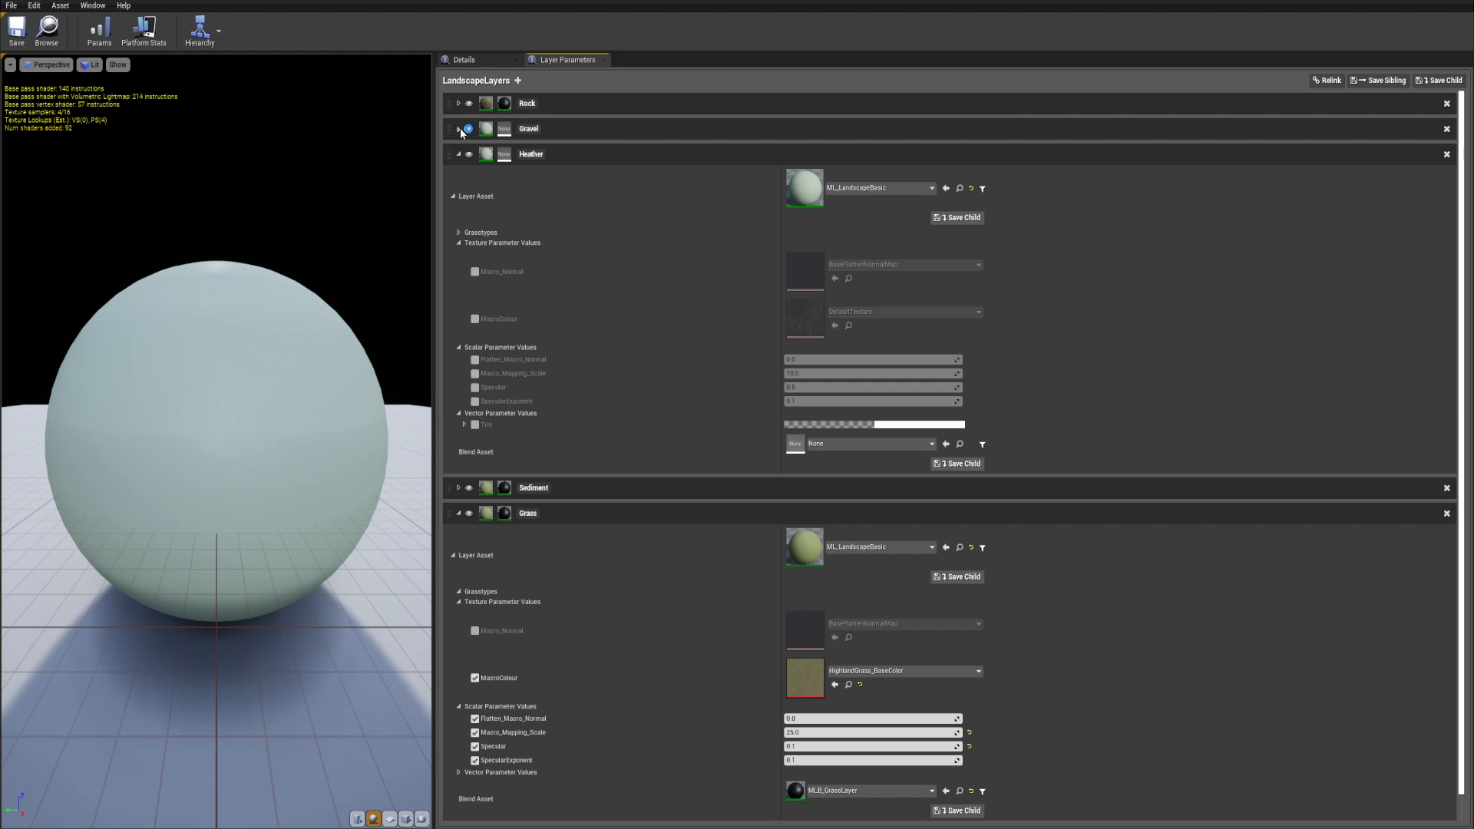
click(459, 155)
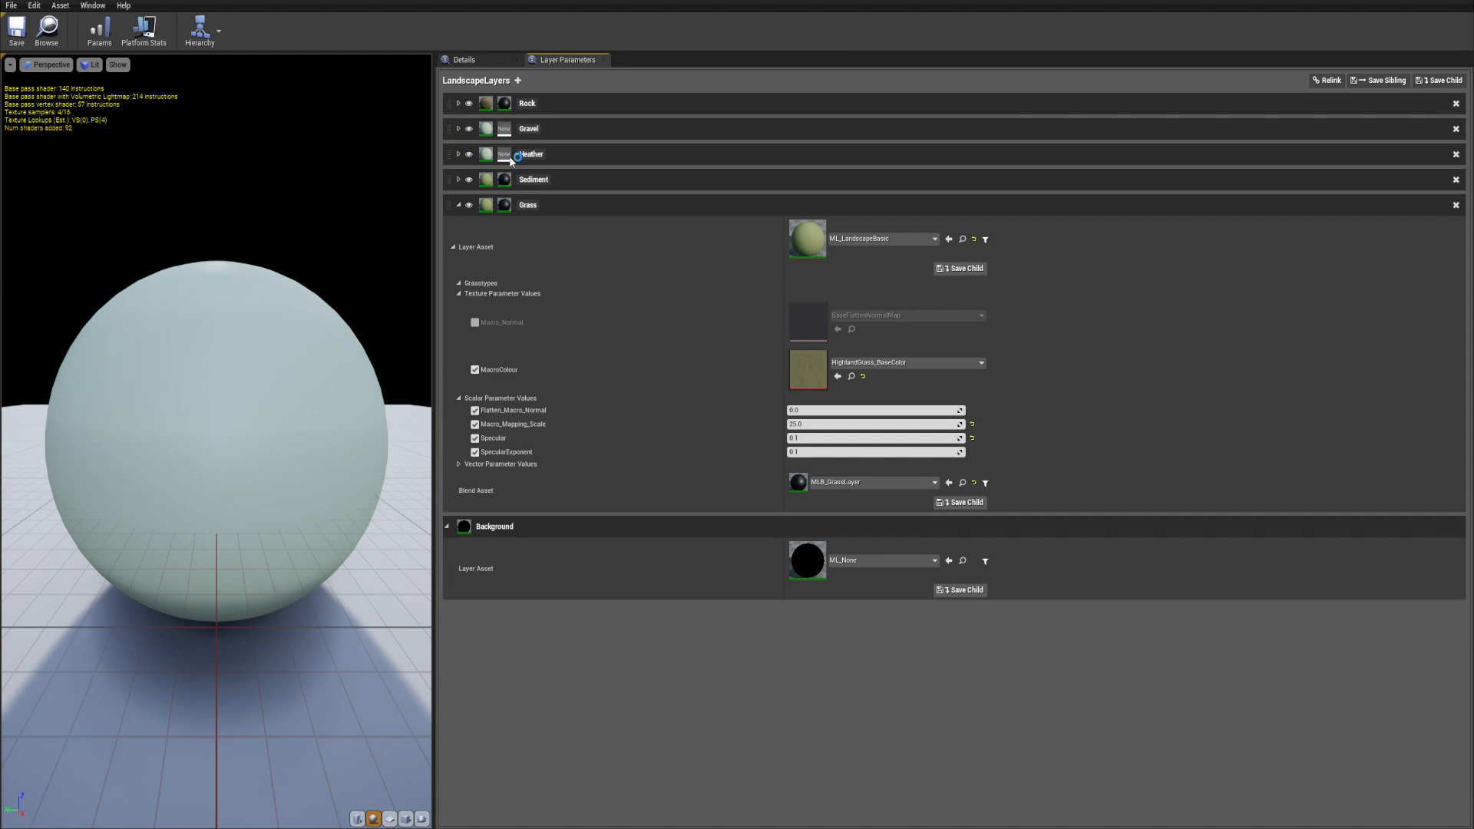
click(459, 155)
scroll(879, 201, down, 1)
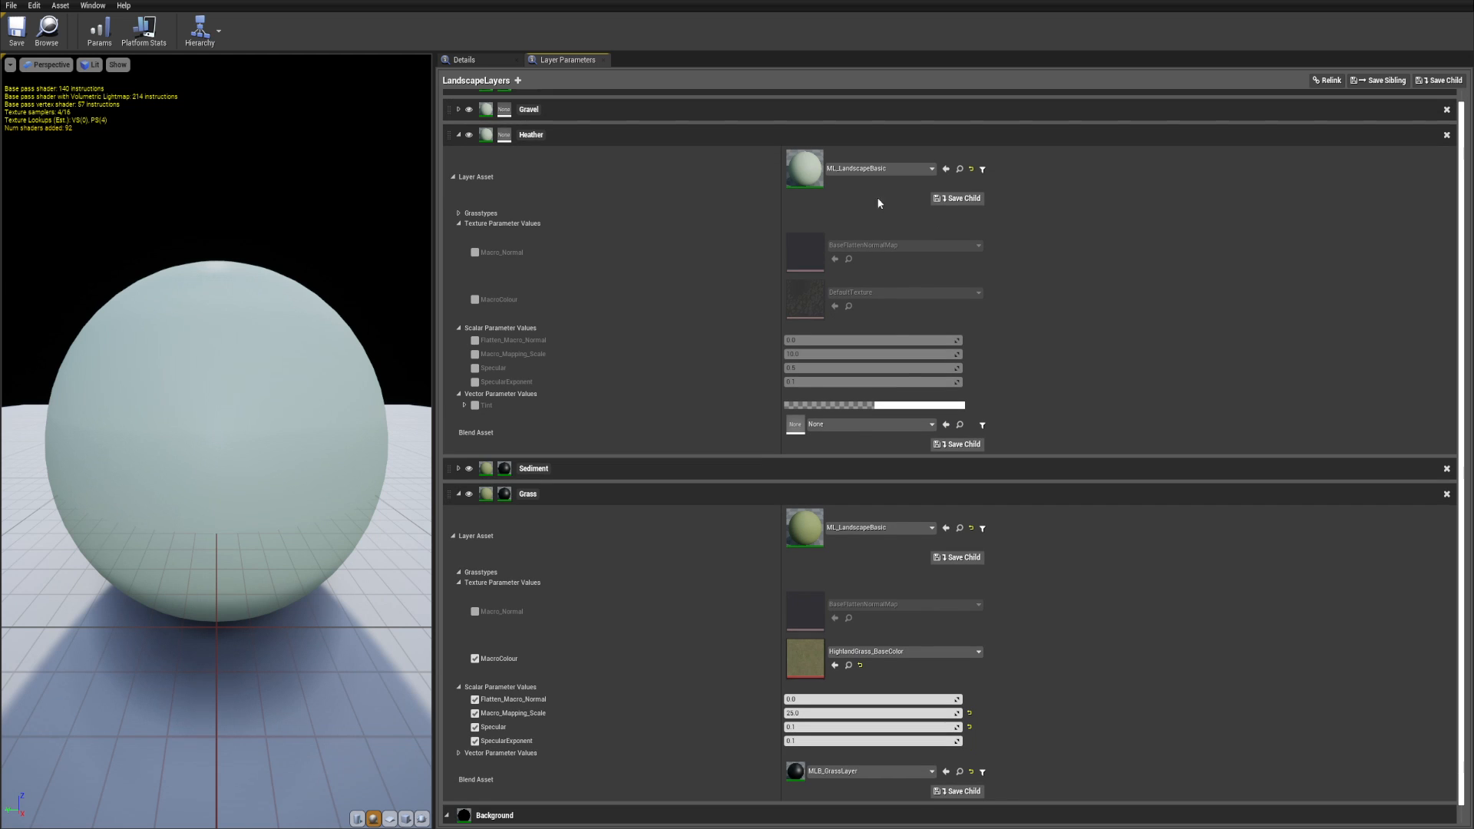
click(913, 427)
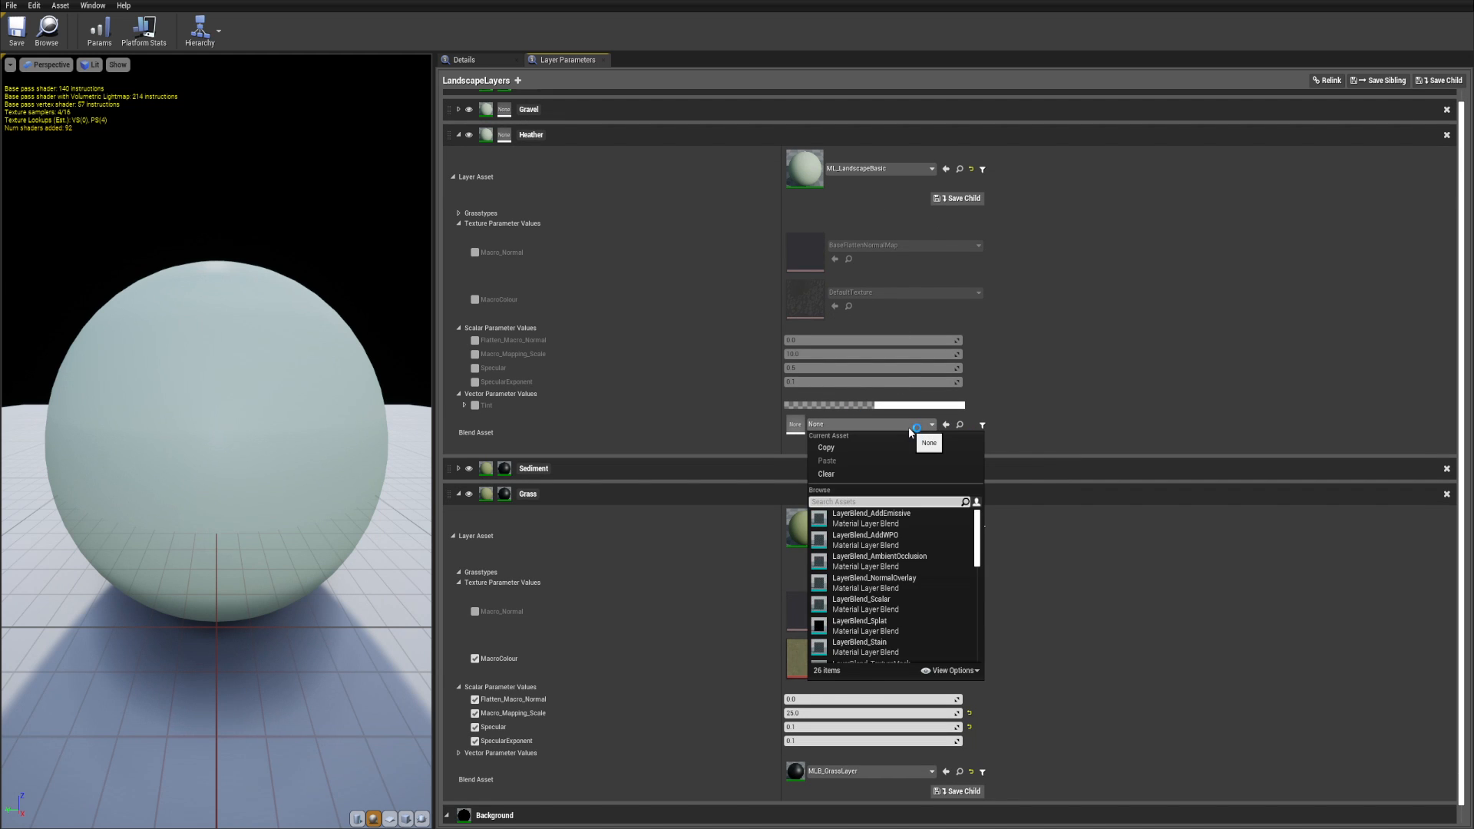
click(913, 427)
- Locate the Grass layer's blend asset in the MaterialBlends folder and open MLB_RockLayer from there
scroll(901, 599, down, 3)
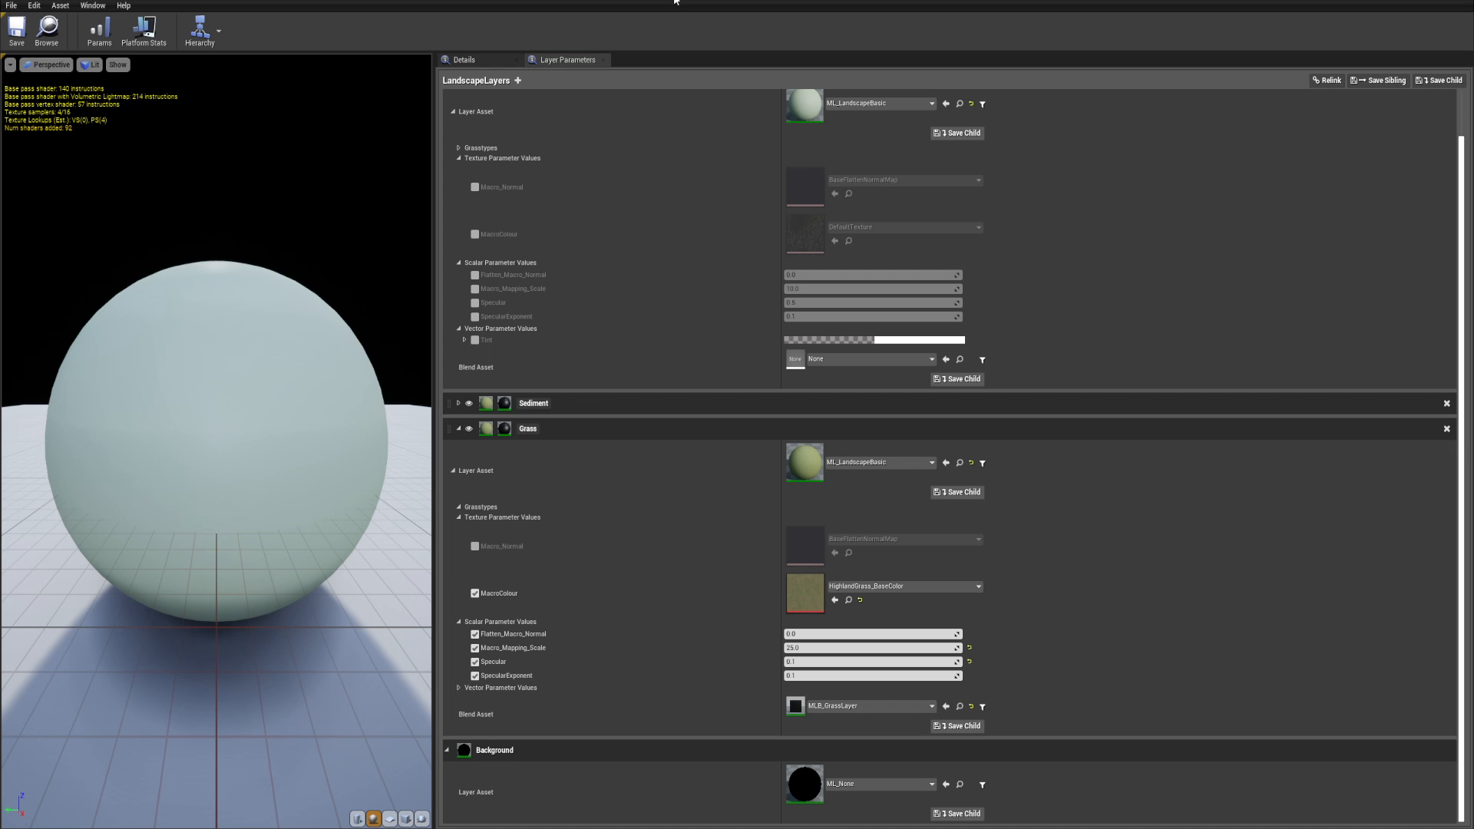
drag(810, 0, 1078, 145)
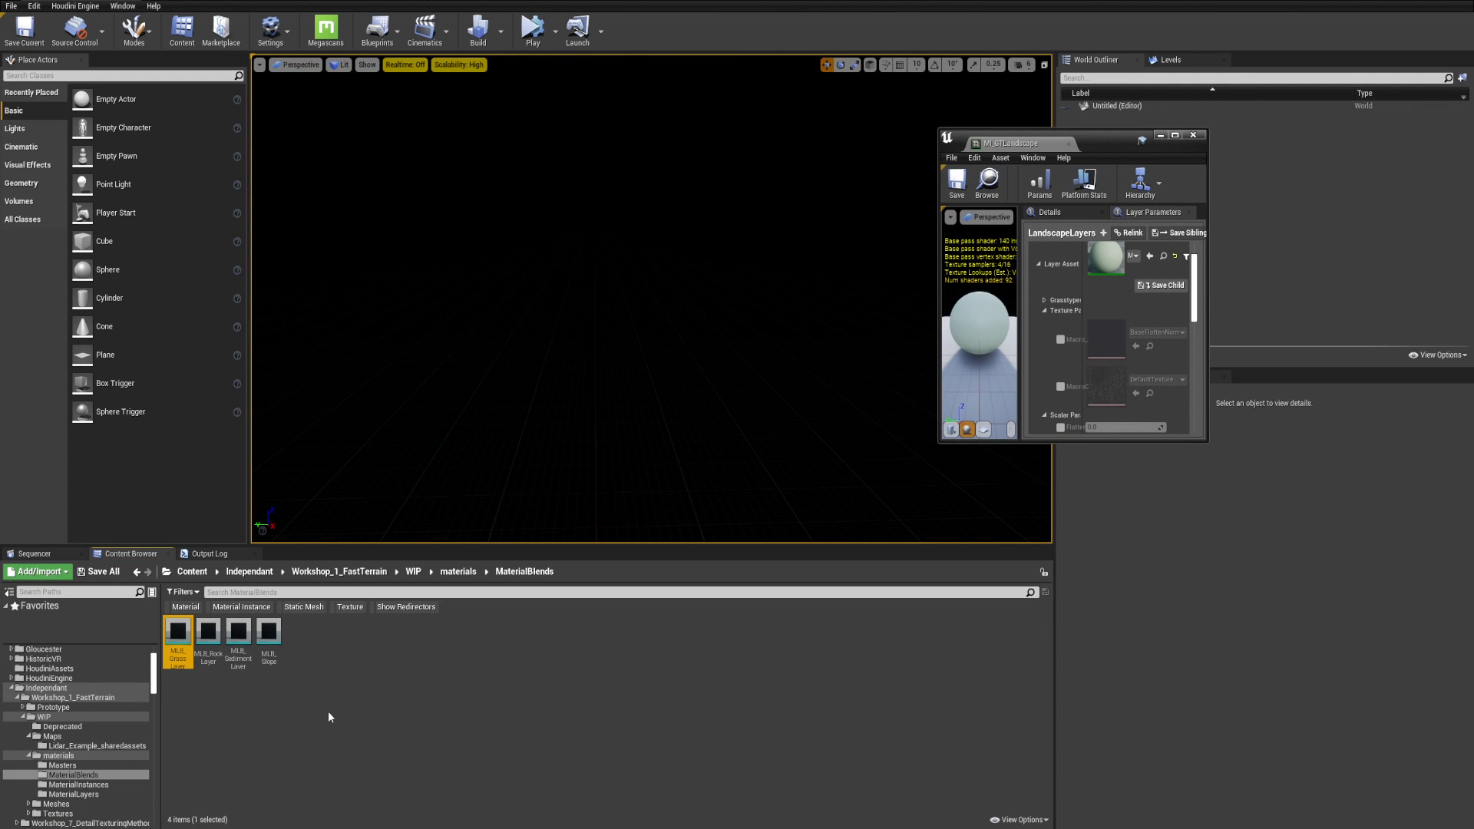
click(366, 688)
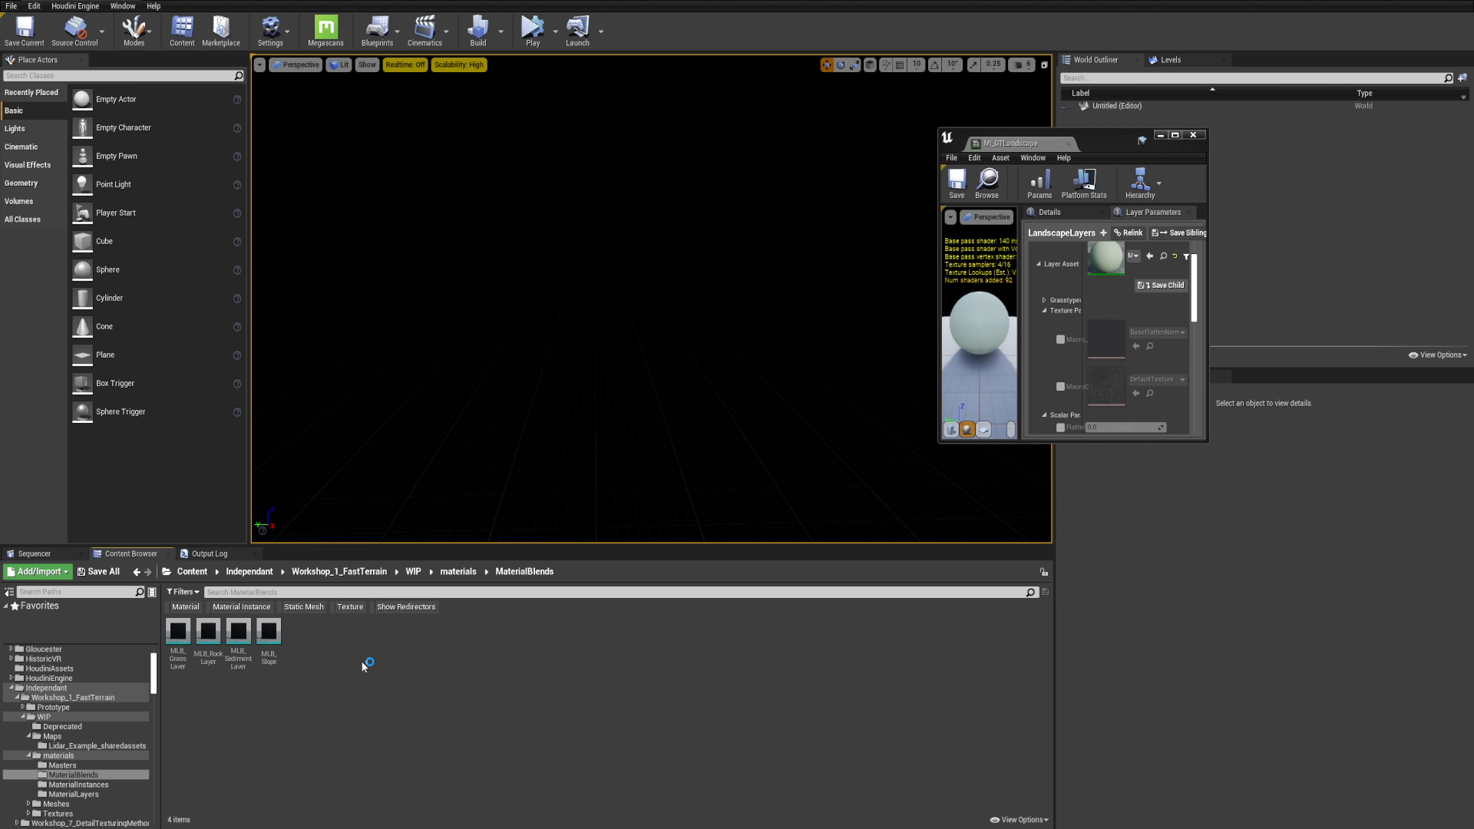
double_click(208, 633)
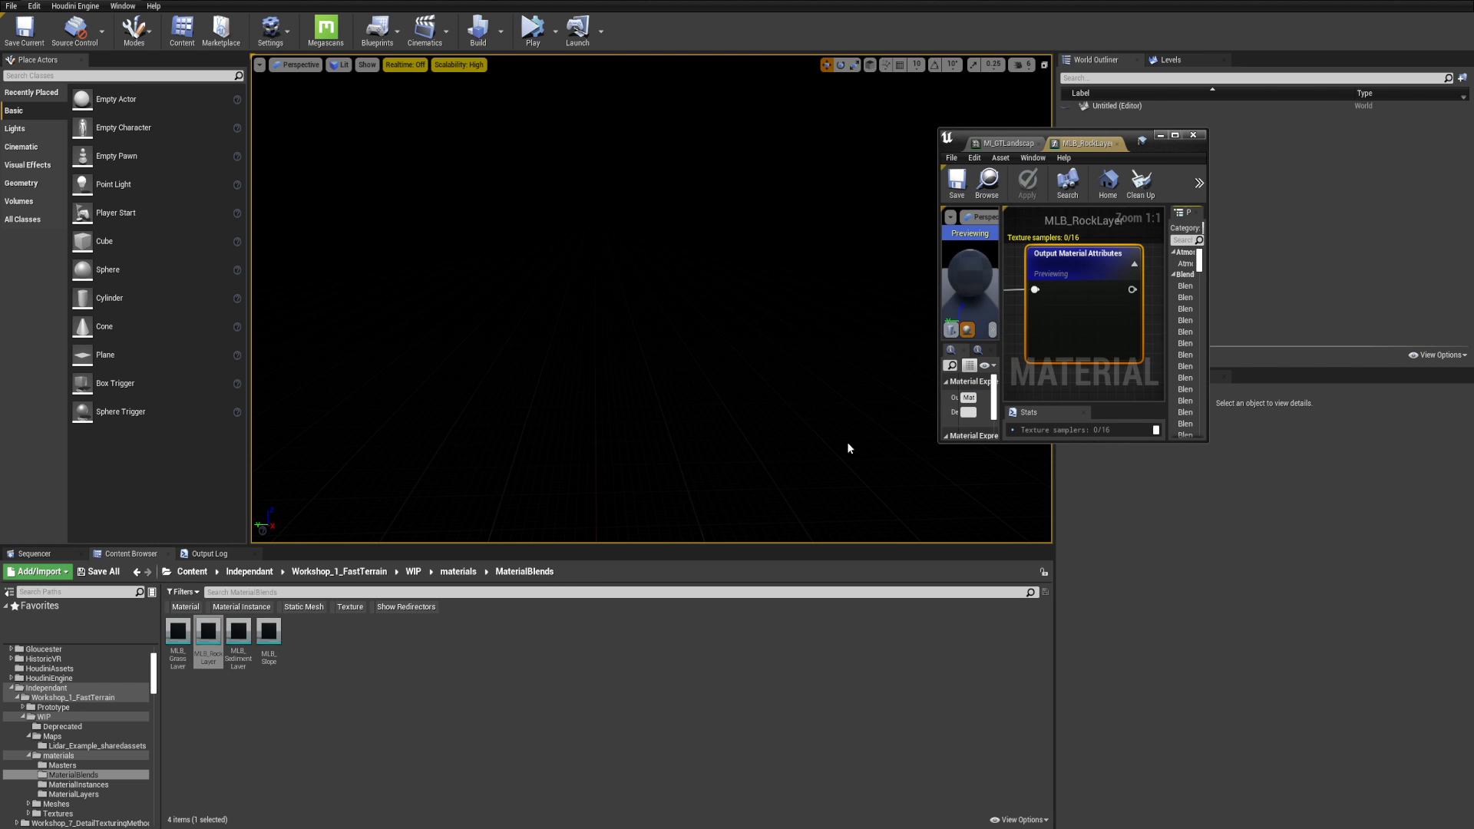
- Maximize the MLB_RockLayer editor and examine how the BreakOutFloat2Components node feeds the blend's Alpha
click(1175, 135)
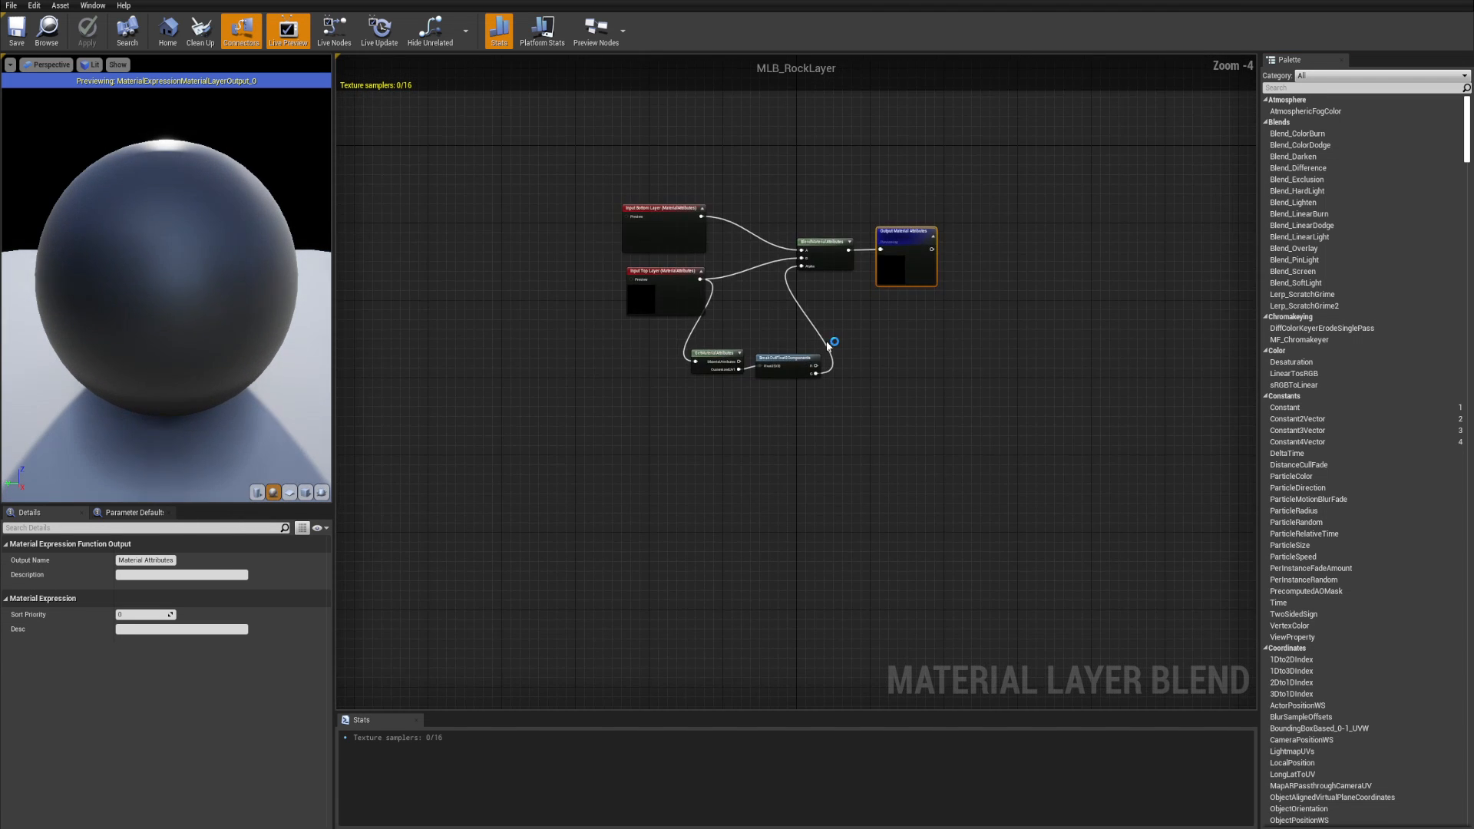
scroll(830, 345, up, 5)
click(750, 361)
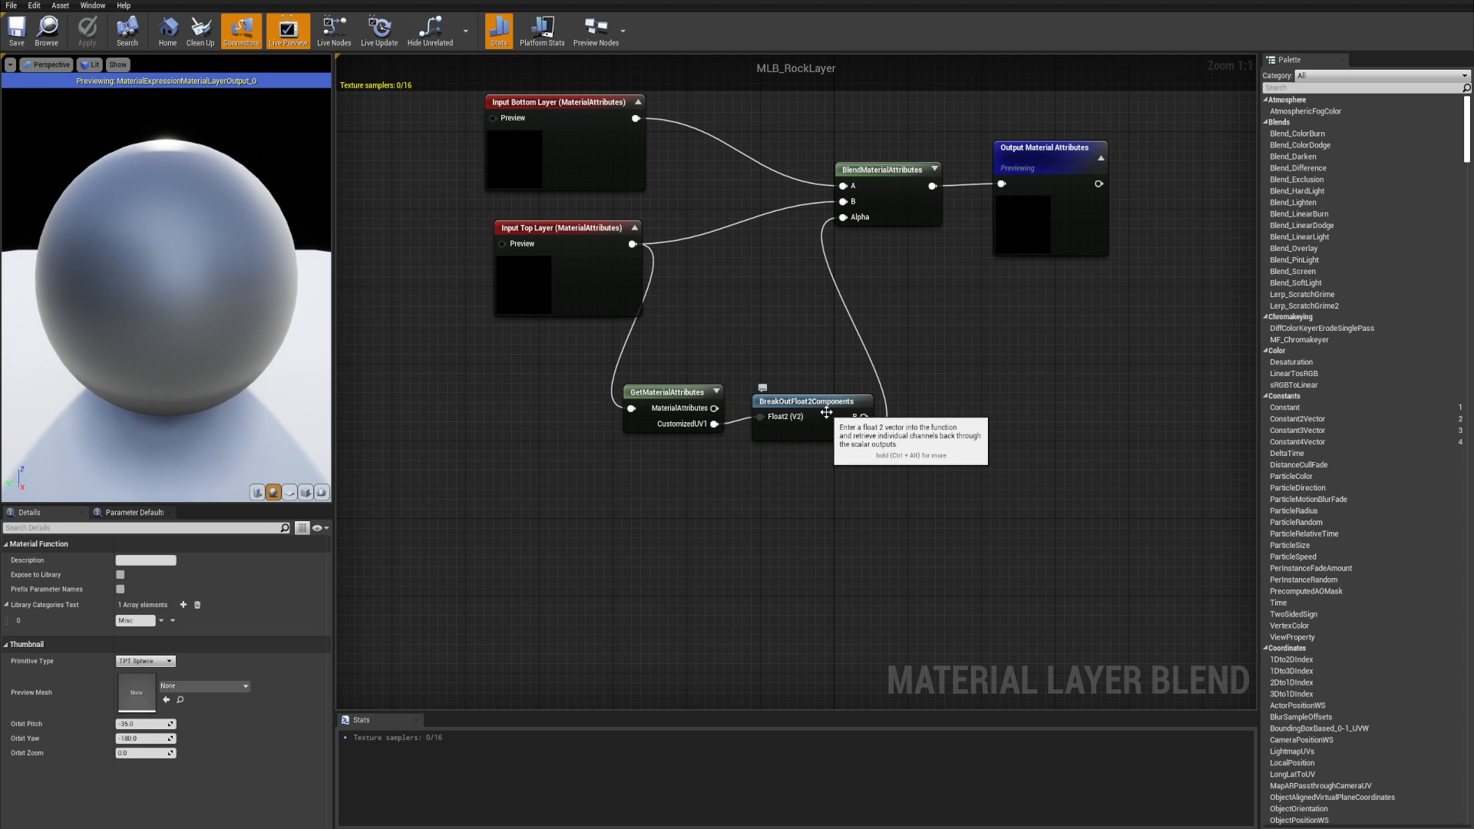
drag(826, 407, 835, 417)
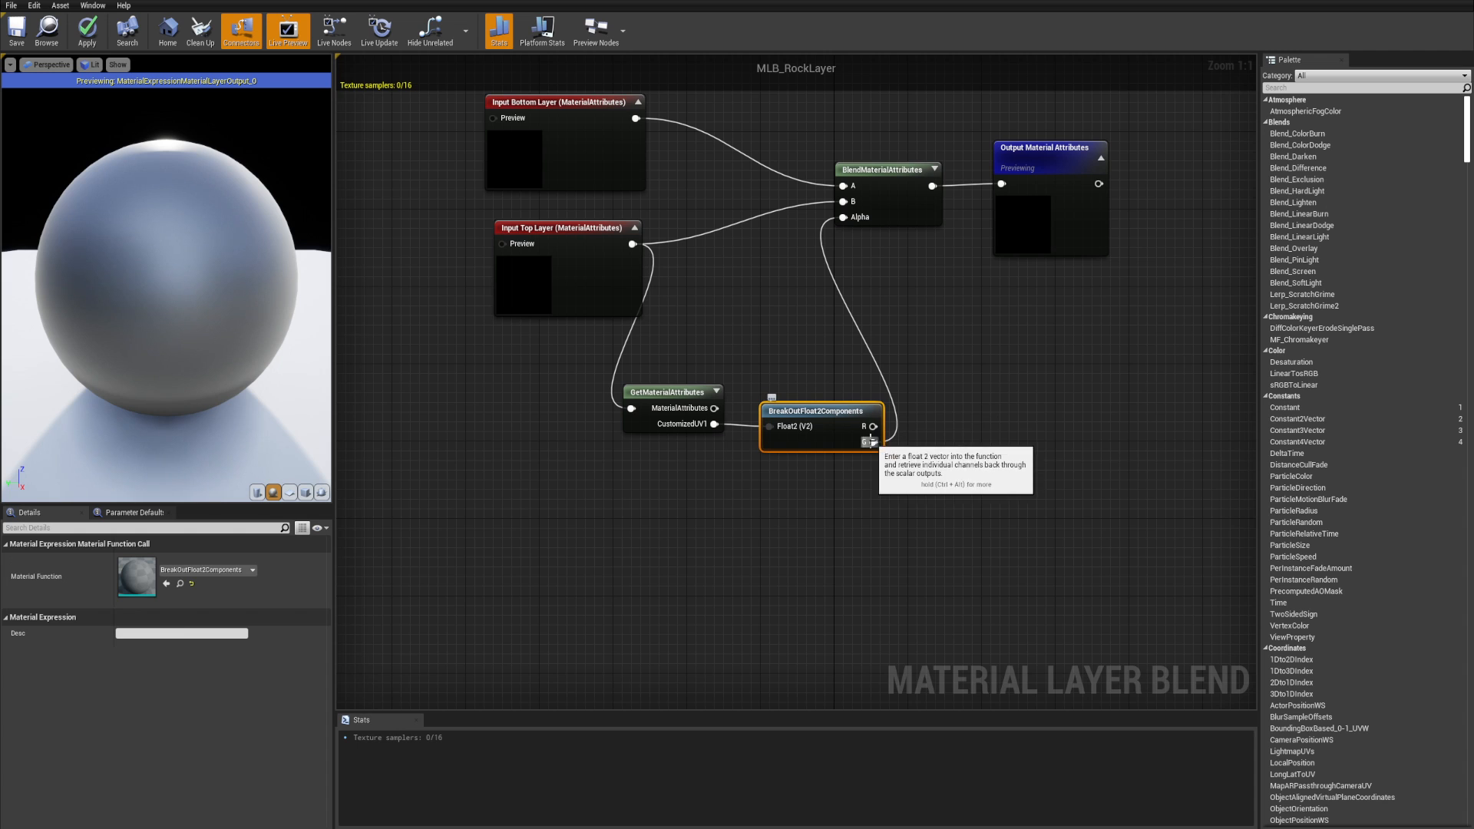
right_drag(922, 347, 891, 381)
click(891, 381)
right_drag(800, 486, 819, 441)
- Add a second attribute to the GetMaterialAttributes node and set it to CustomizedUV2
click(652, 405)
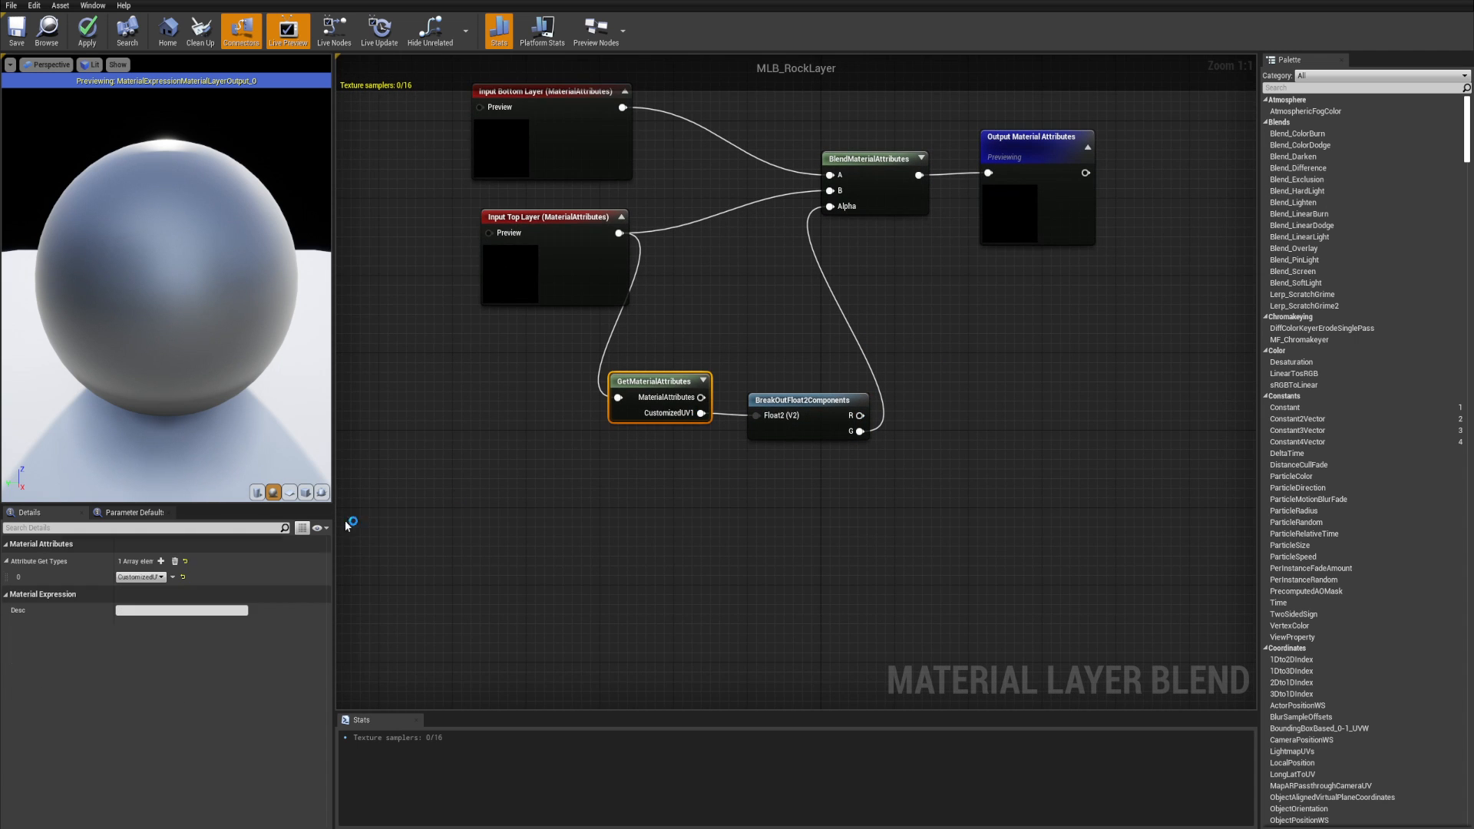
click(164, 565)
click(162, 561)
click(158, 591)
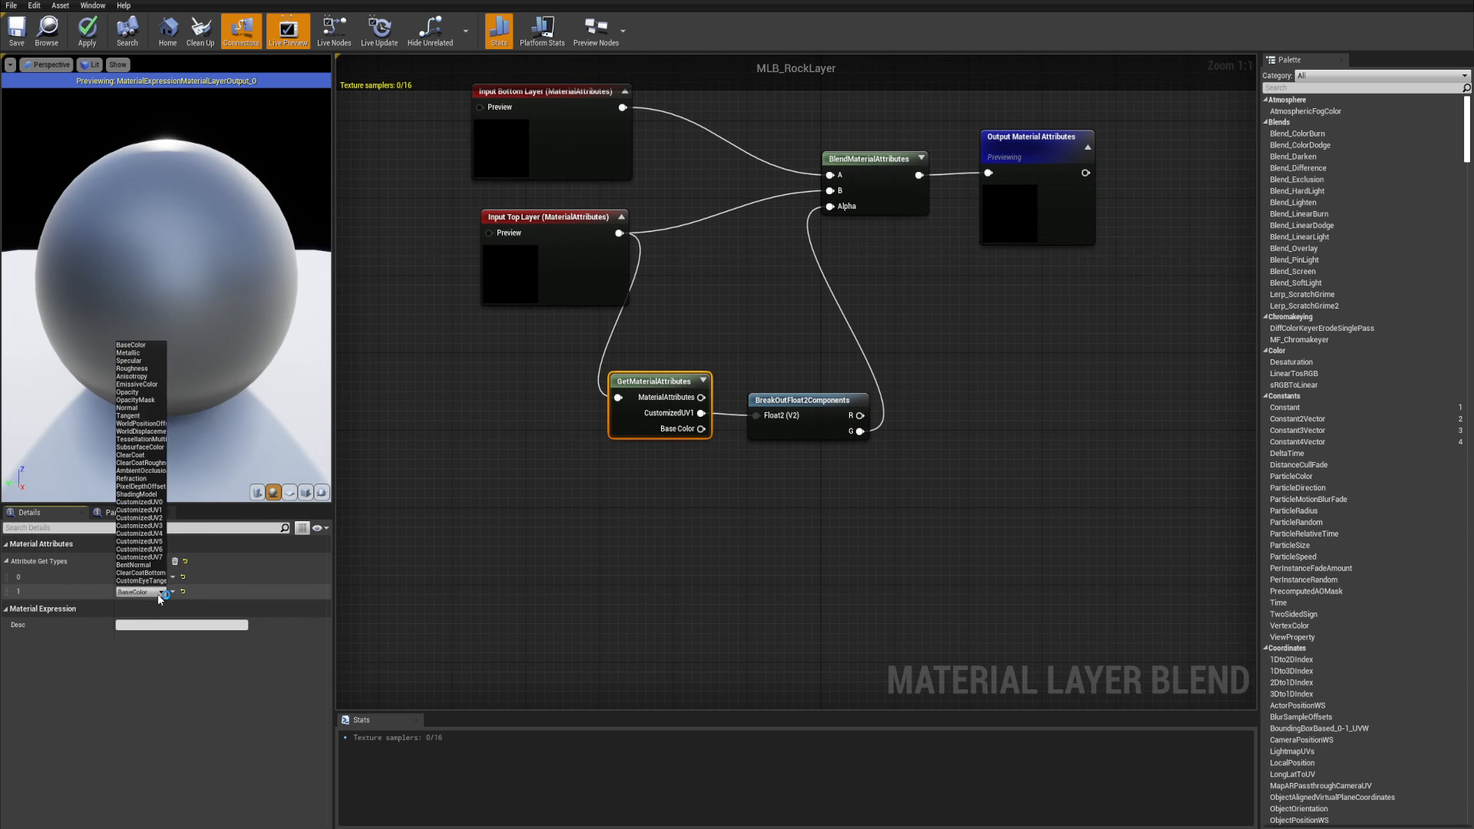
click(158, 519)
- Add a second BreakOutFloat2Components node below the first and feed it from the Customized UV 2 output
key(ctrl+v)
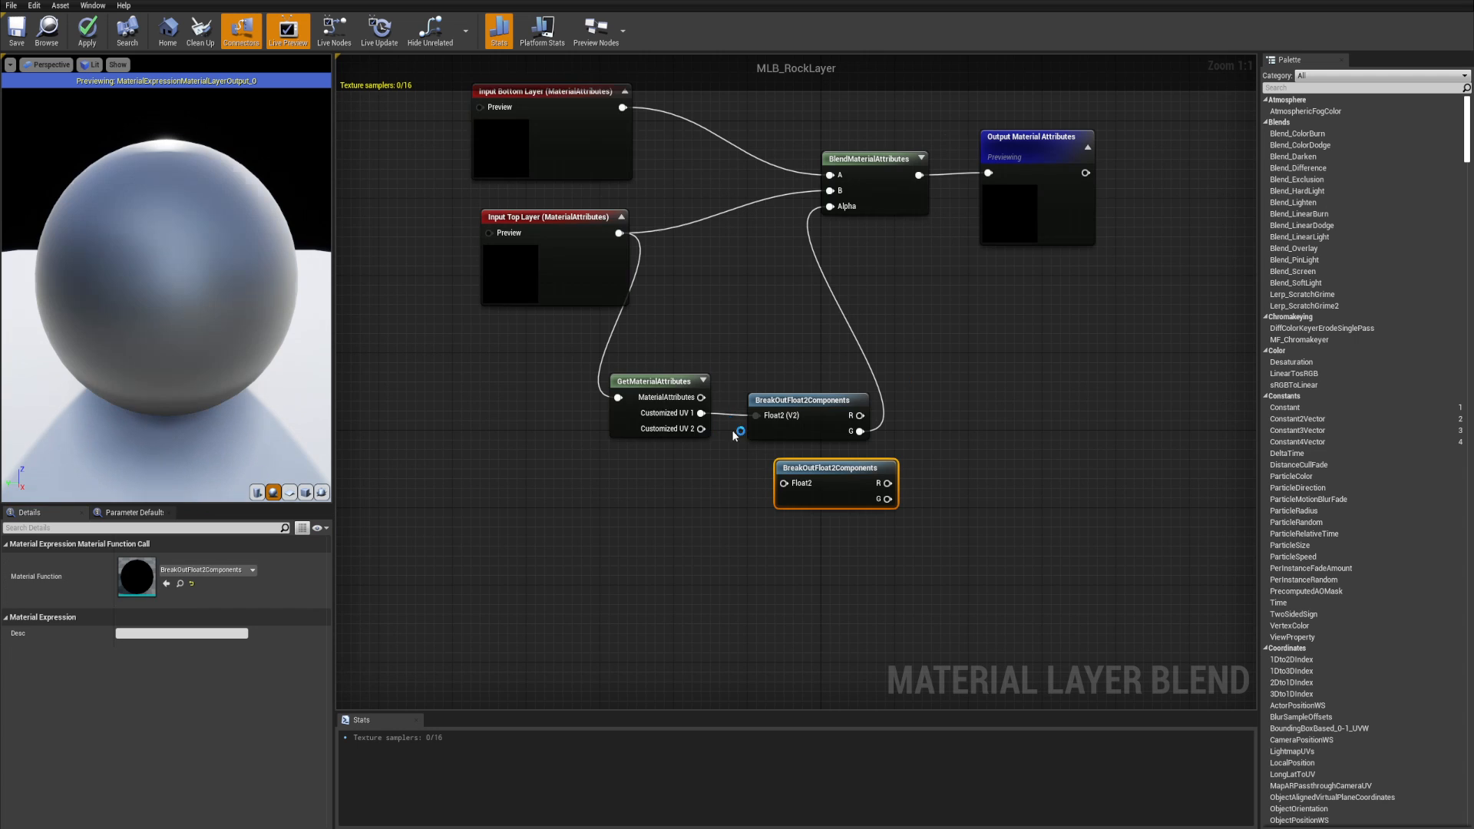
drag(700, 429, 783, 488)
right_drag(783, 488, 736, 494)
drag(776, 471, 746, 464)
right_drag(862, 451, 859, 454)
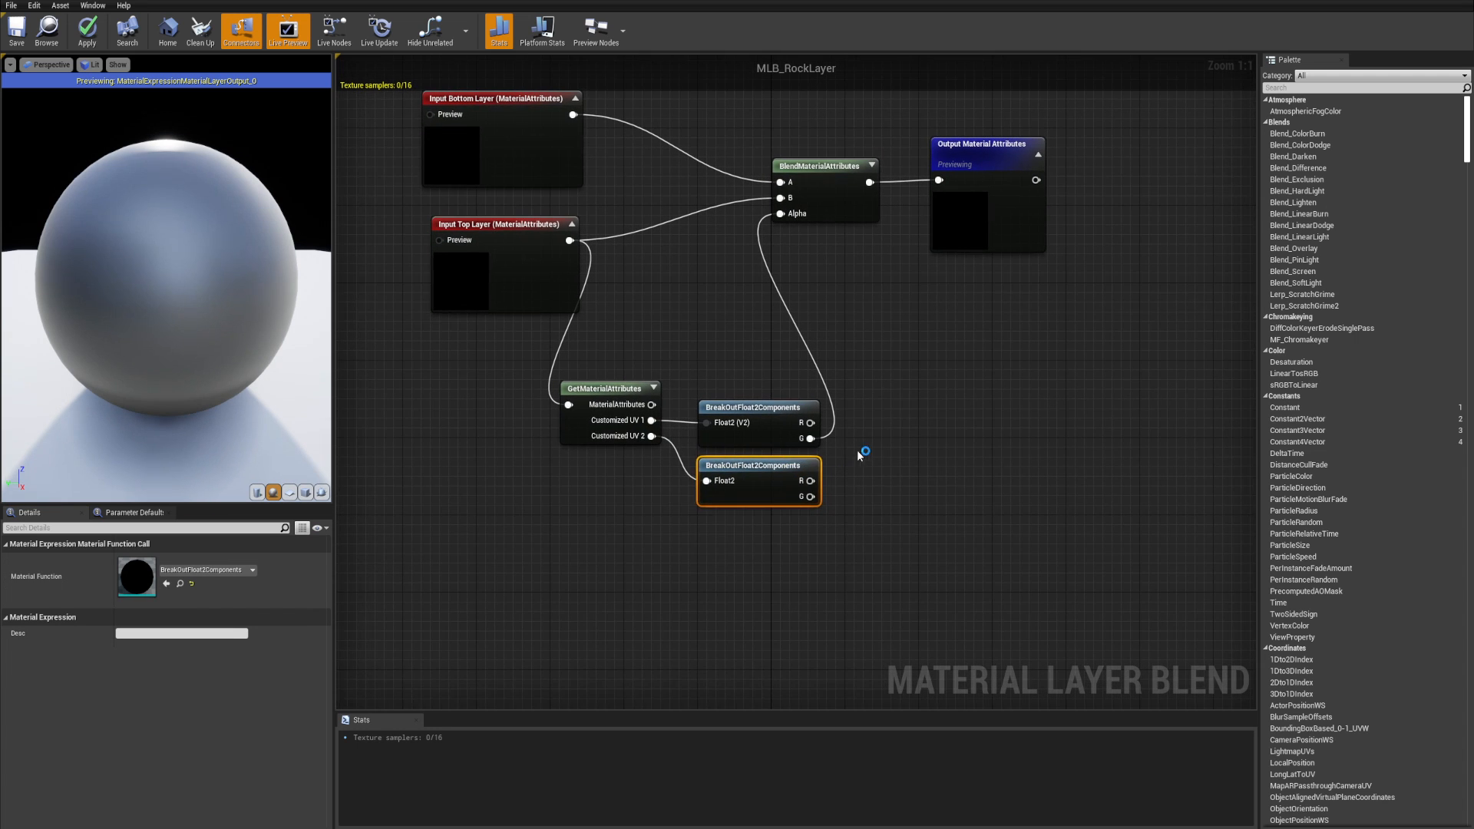
- Feed the first BreakOutFloat2Components node's R output into a new Multiply node and add a scalar parameter named Grass_Strength
key(m)
click(868, 436)
drag(902, 447, 899, 413)
drag(810, 423, 983, 399)
key(s)
click(887, 446)
text(Grass)
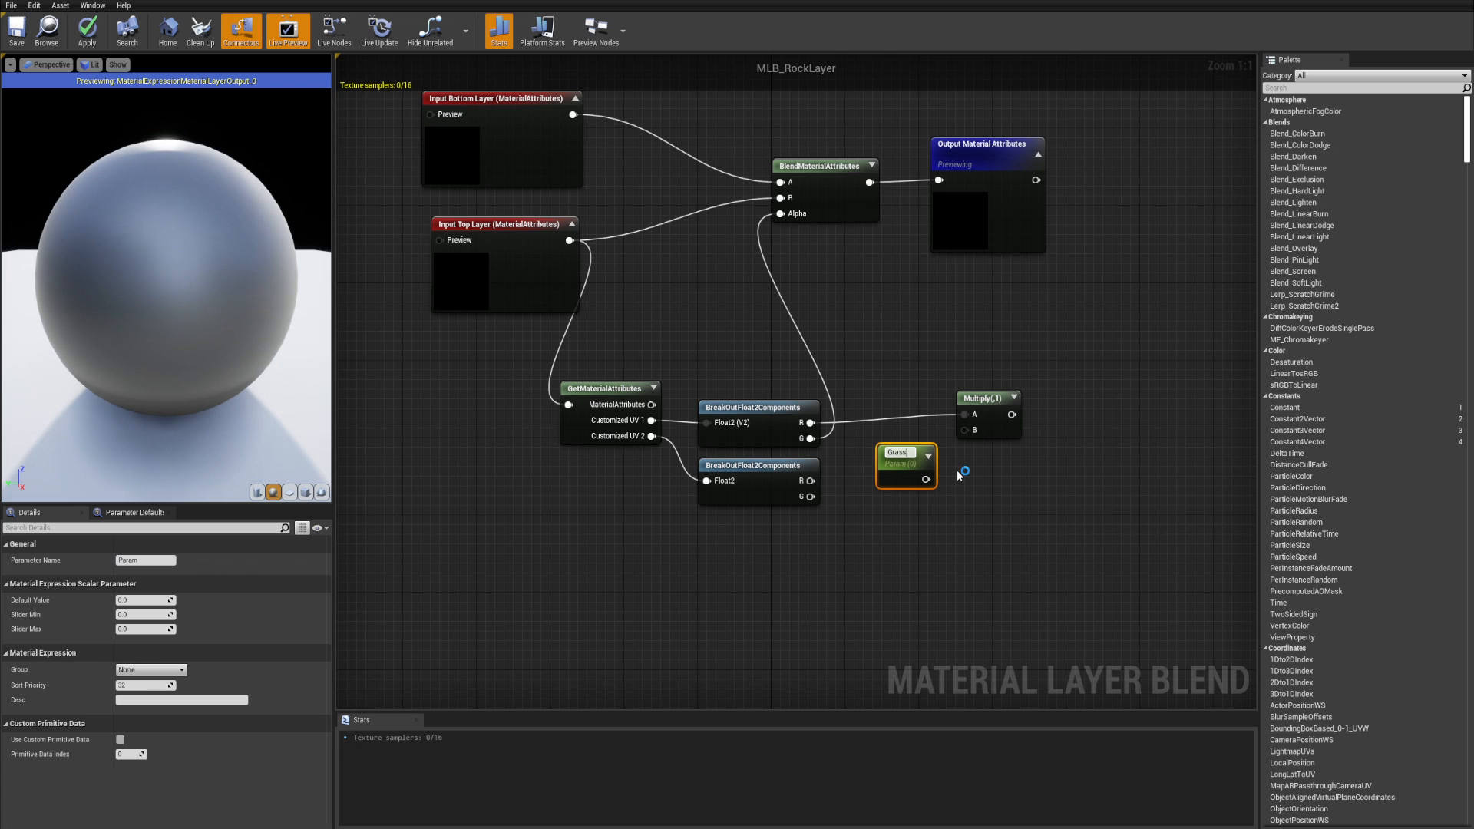
text(_Strength)
key(Return)
- Add a scalar parameter named Rock_Strength and multiply it with the first BreakOutFloat2Components node's G output
key(s)
click(887, 536)
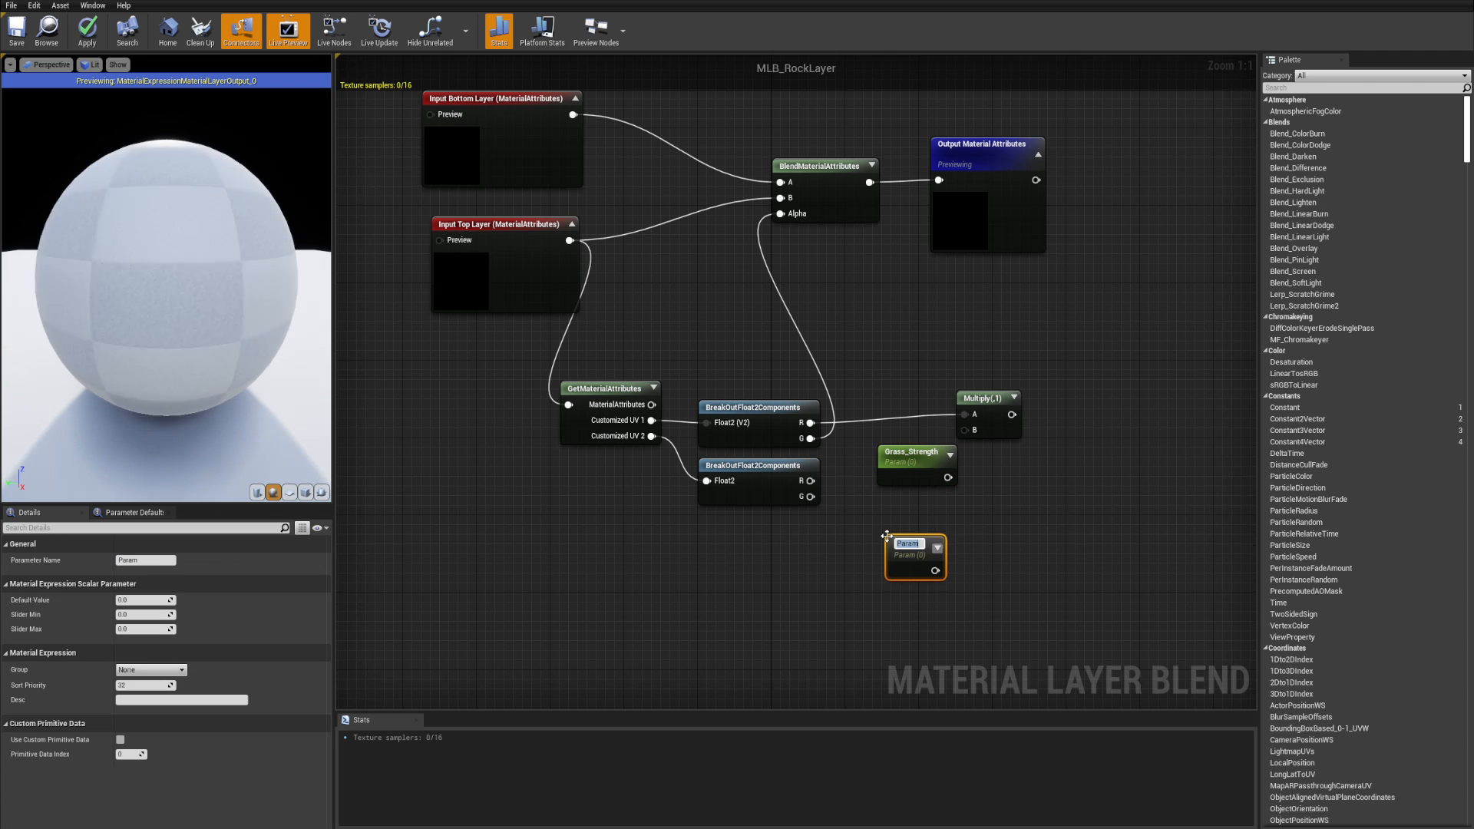
text(Rock_Strength)
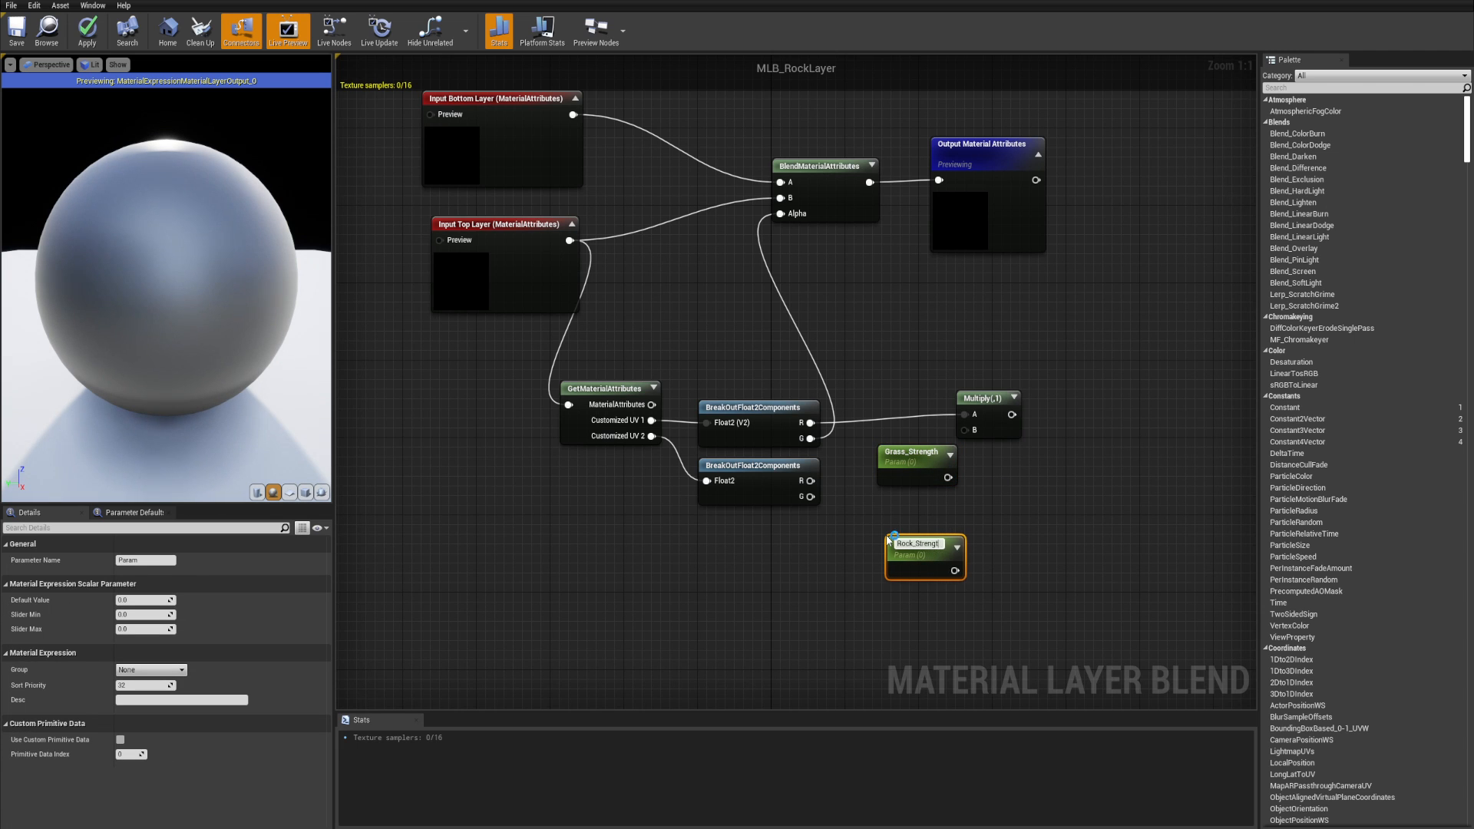
key(Return)
right_drag(1004, 528, 990, 510)
key(m)
click(970, 510)
drag(938, 551, 795, 421)
- Try to combine the outputs of the two Multiply nodes with an Add node
click(1094, 453)
right_drag(1097, 454, 1031, 434)
key(a)
click(1033, 434)
drag(930, 377, 945, 506)
- Replace the Add node with a Max node fed by both Multiply outputs
right_click(1023, 382)
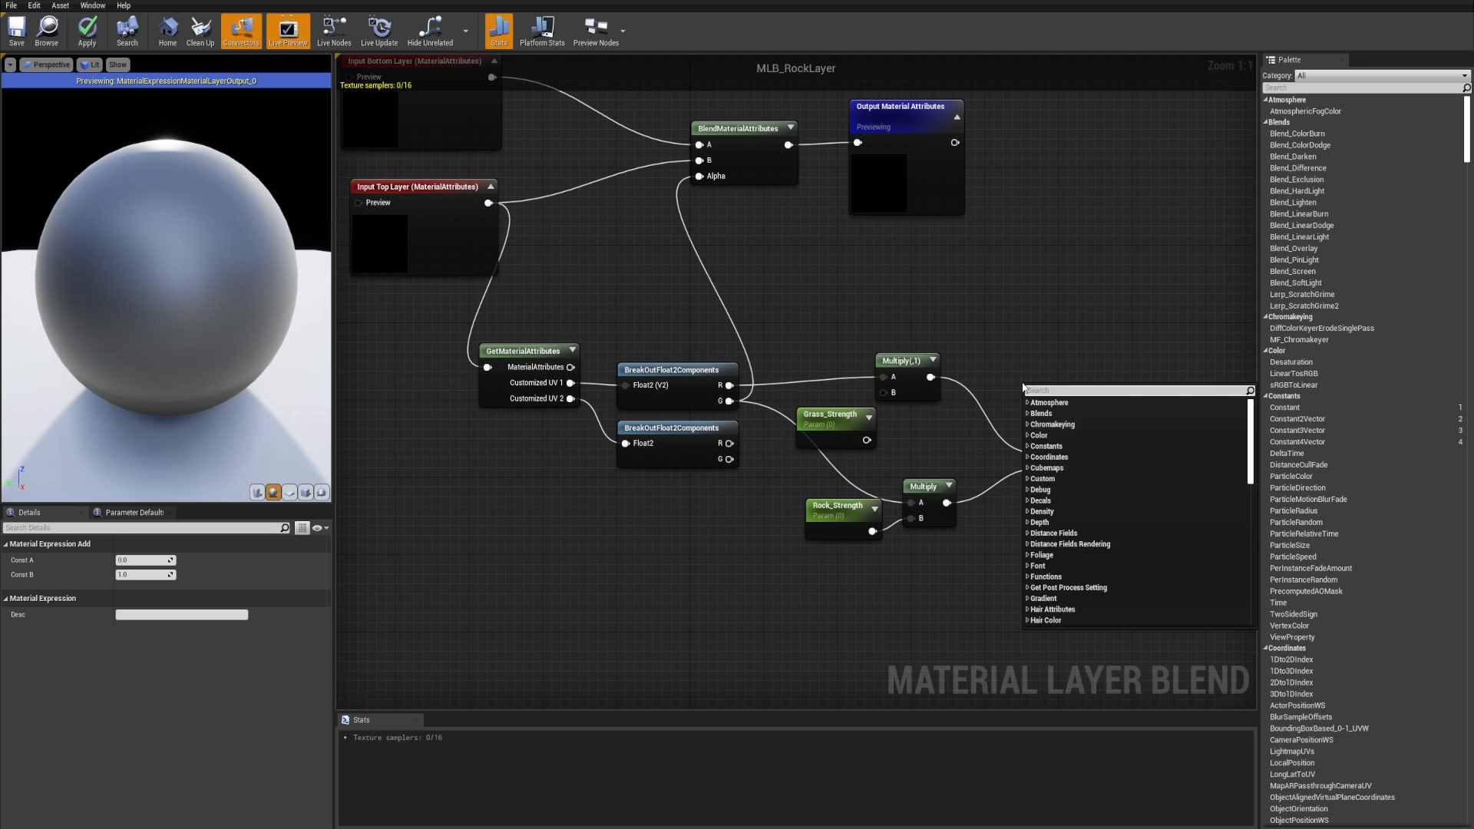
text(max)
key(Return)
click(1052, 460)
key(Delete)
drag(1031, 407, 931, 377)
drag(1031, 424, 949, 504)
- Connect the Max output to the BlendMaterialAttributes Alpha and Grass_Strength to the upper Multiply node's B input
right_drag(950, 505, 920, 547)
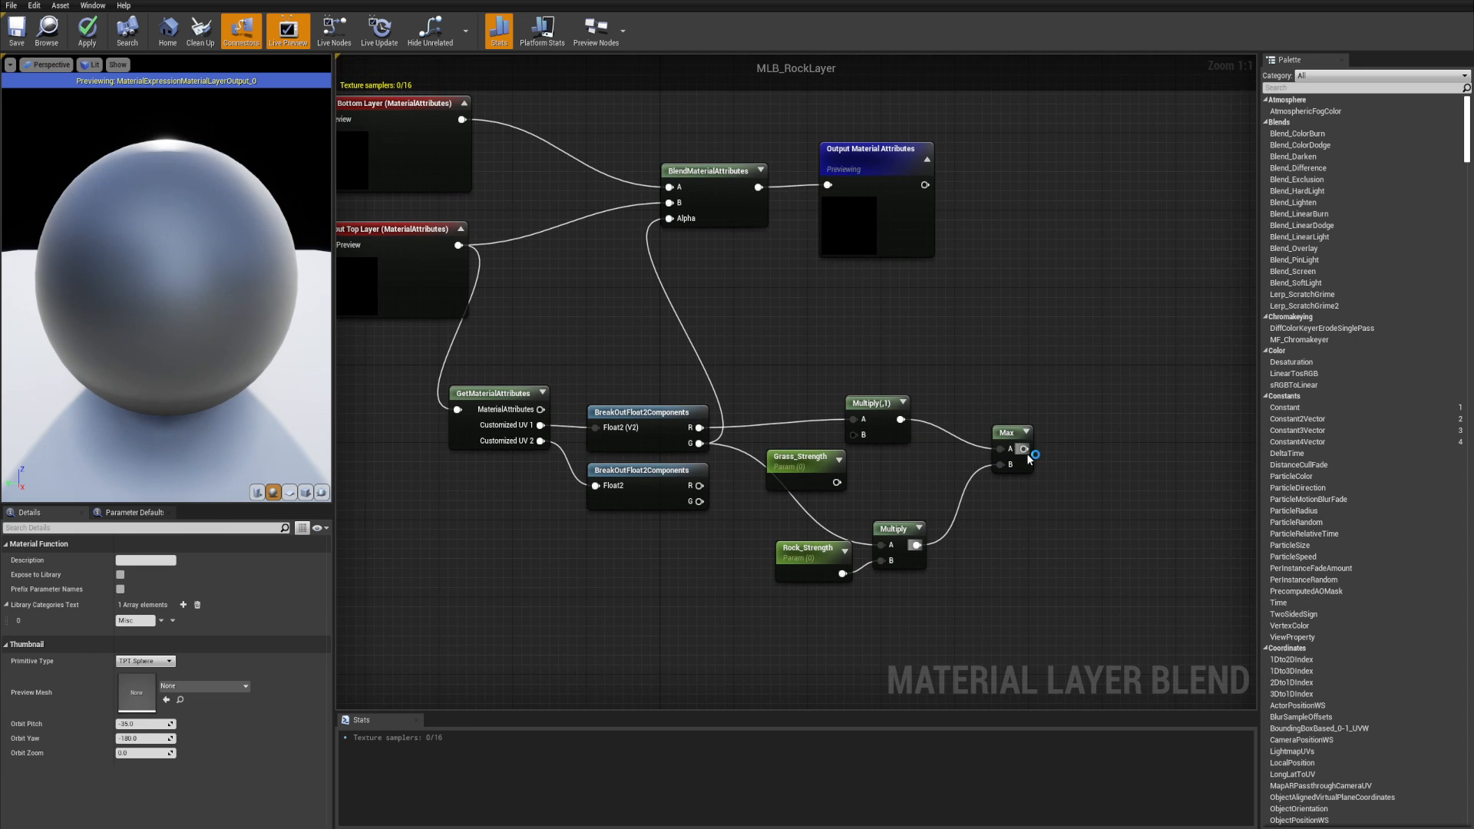
drag(1025, 450, 677, 220)
right_drag(922, 350, 955, 436)
right_drag(882, 466, 884, 416)
drag(833, 429, 854, 628)
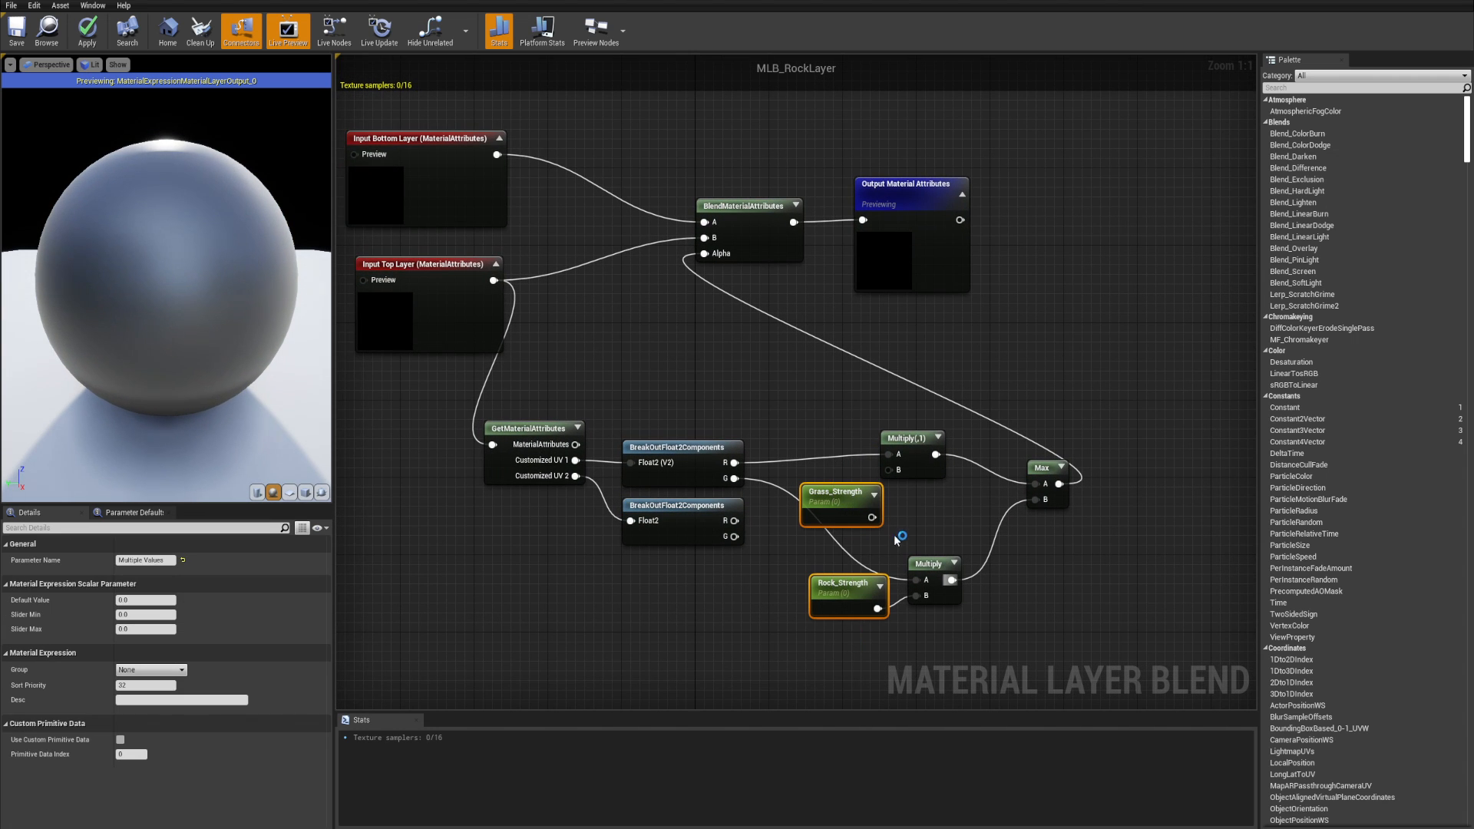
right_drag(910, 536, 879, 483)
click(872, 480)
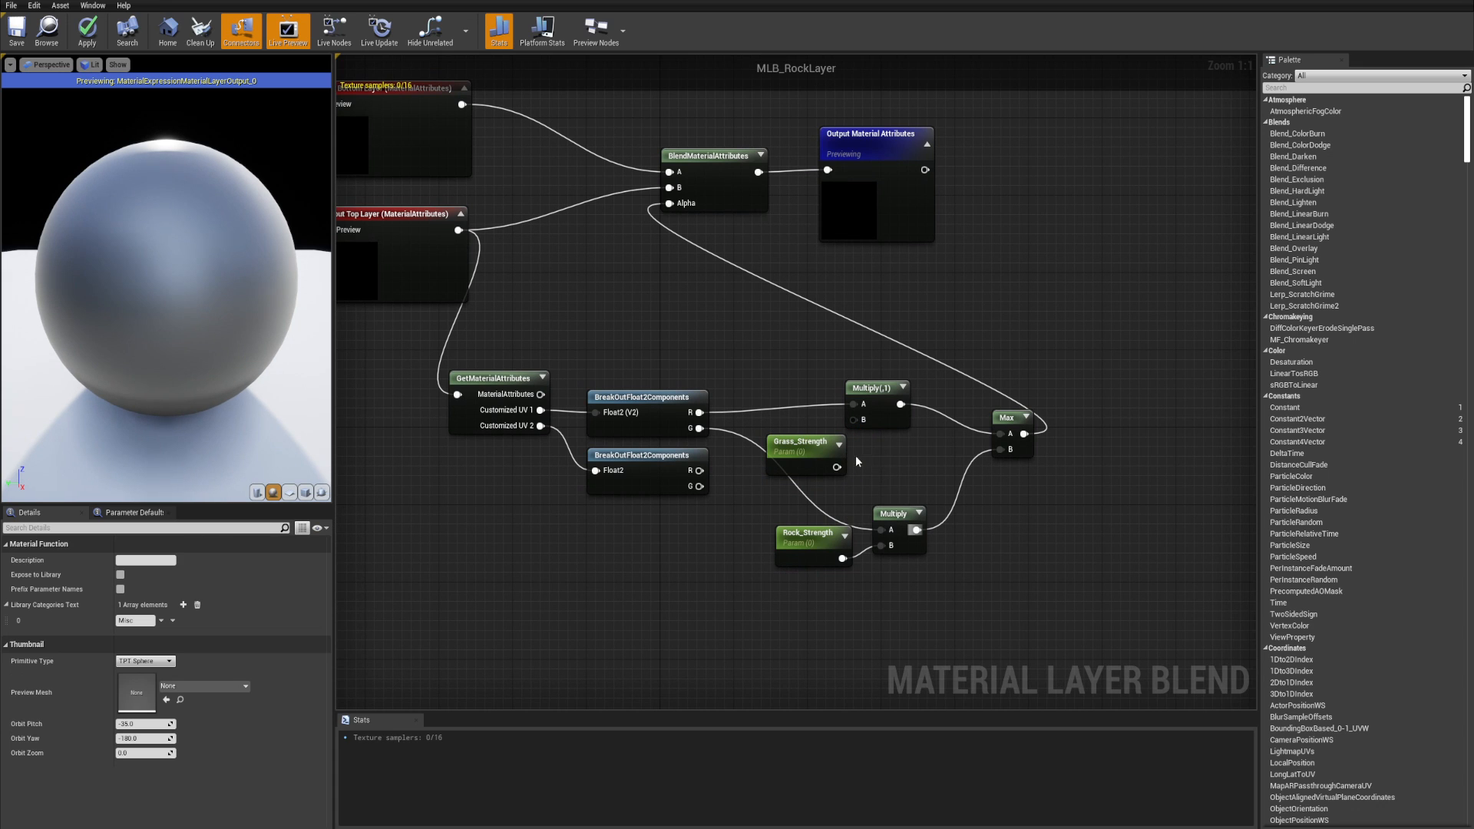
drag(837, 467, 853, 420)
- Move Rock_Strength and its Multiply node up, closer to the Grass_Strength node
right_drag(932, 458, 893, 415)
drag(1038, 523, 769, 336)
click(768, 336)
right_drag(768, 336, 791, 351)
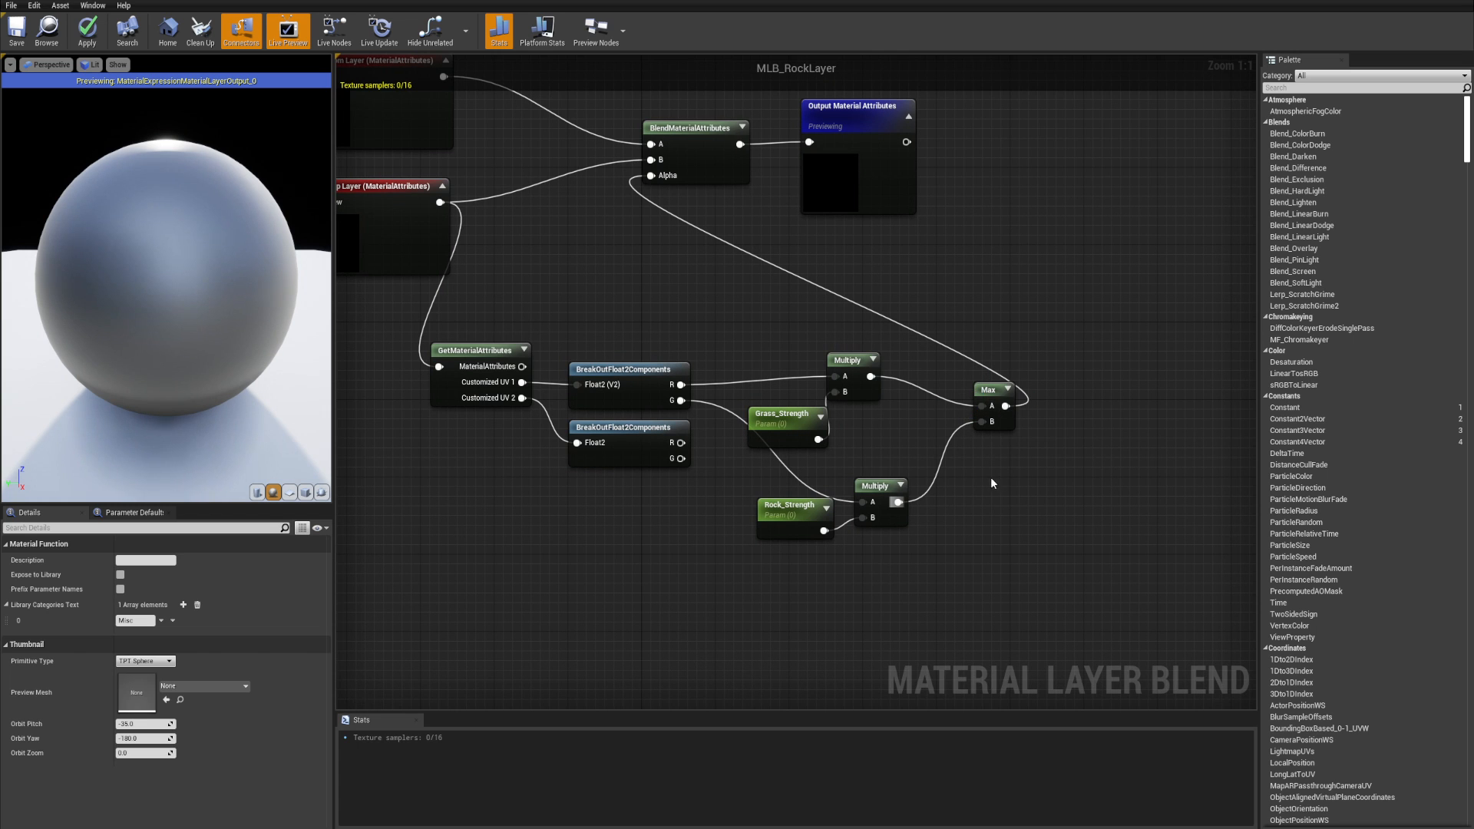
right_drag(991, 479, 996, 493)
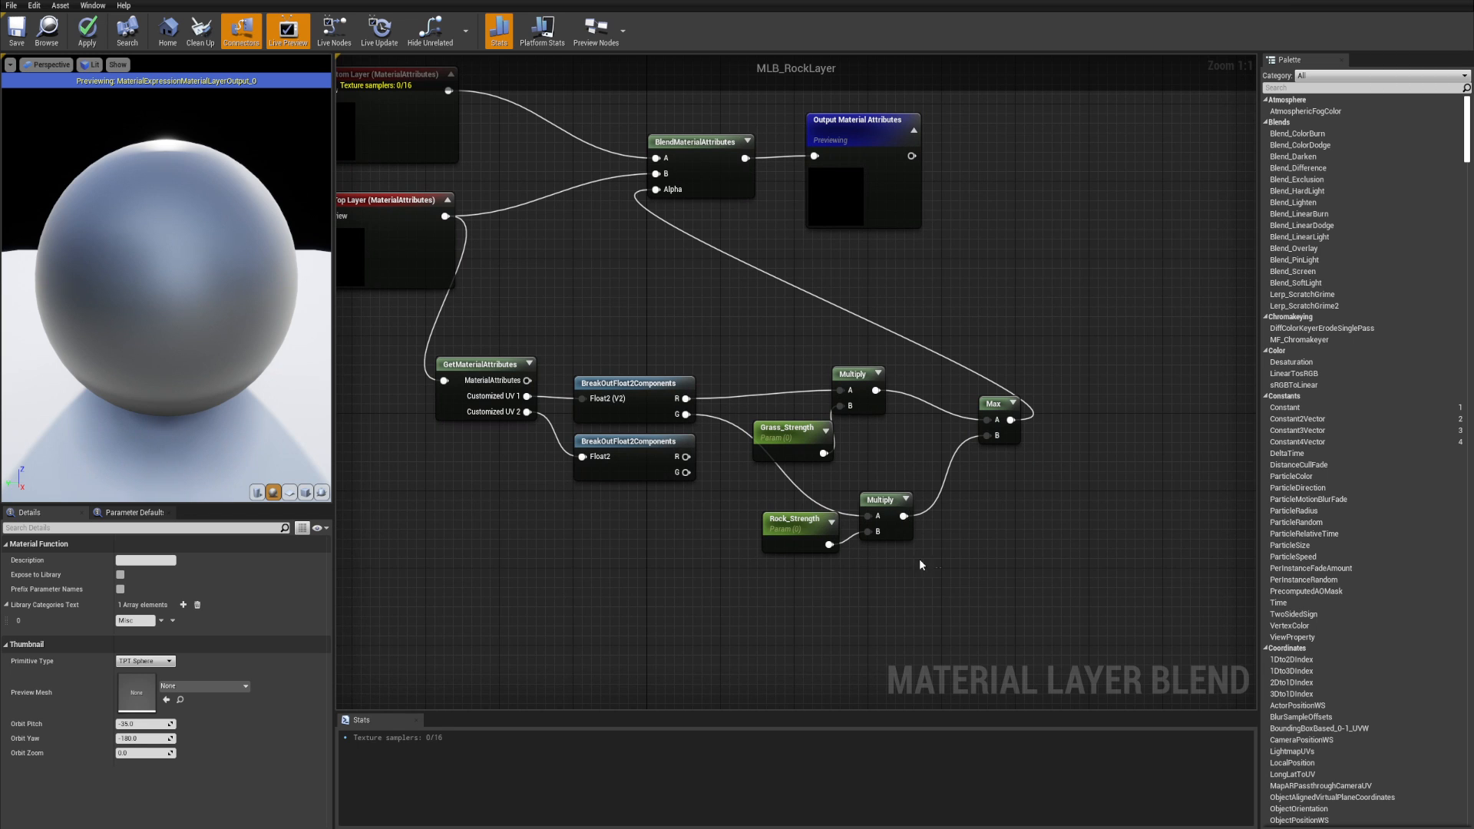
drag(919, 560, 797, 493)
drag(883, 507, 864, 487)
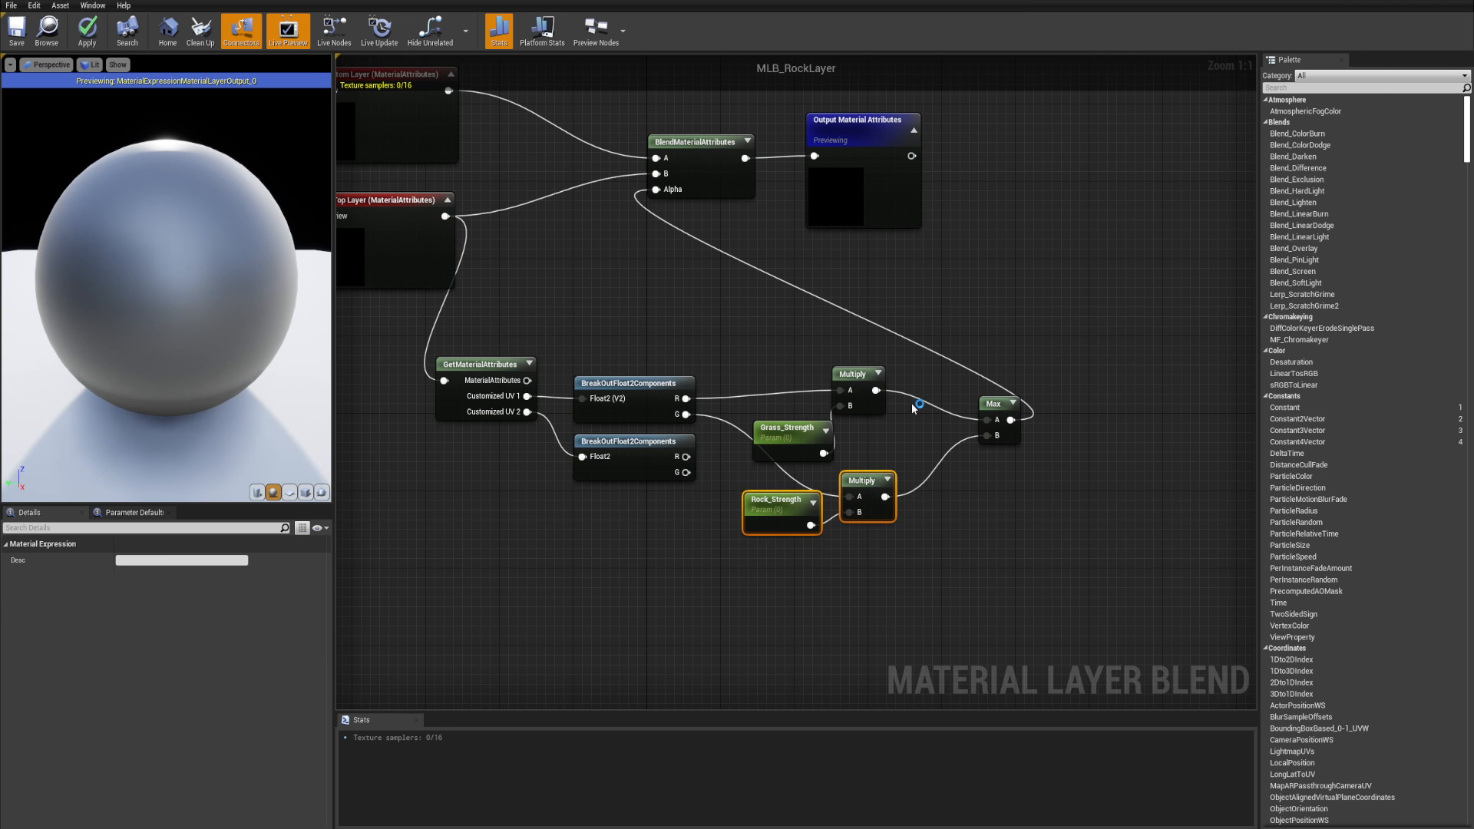
click(925, 422)
right_drag(937, 435, 898, 427)
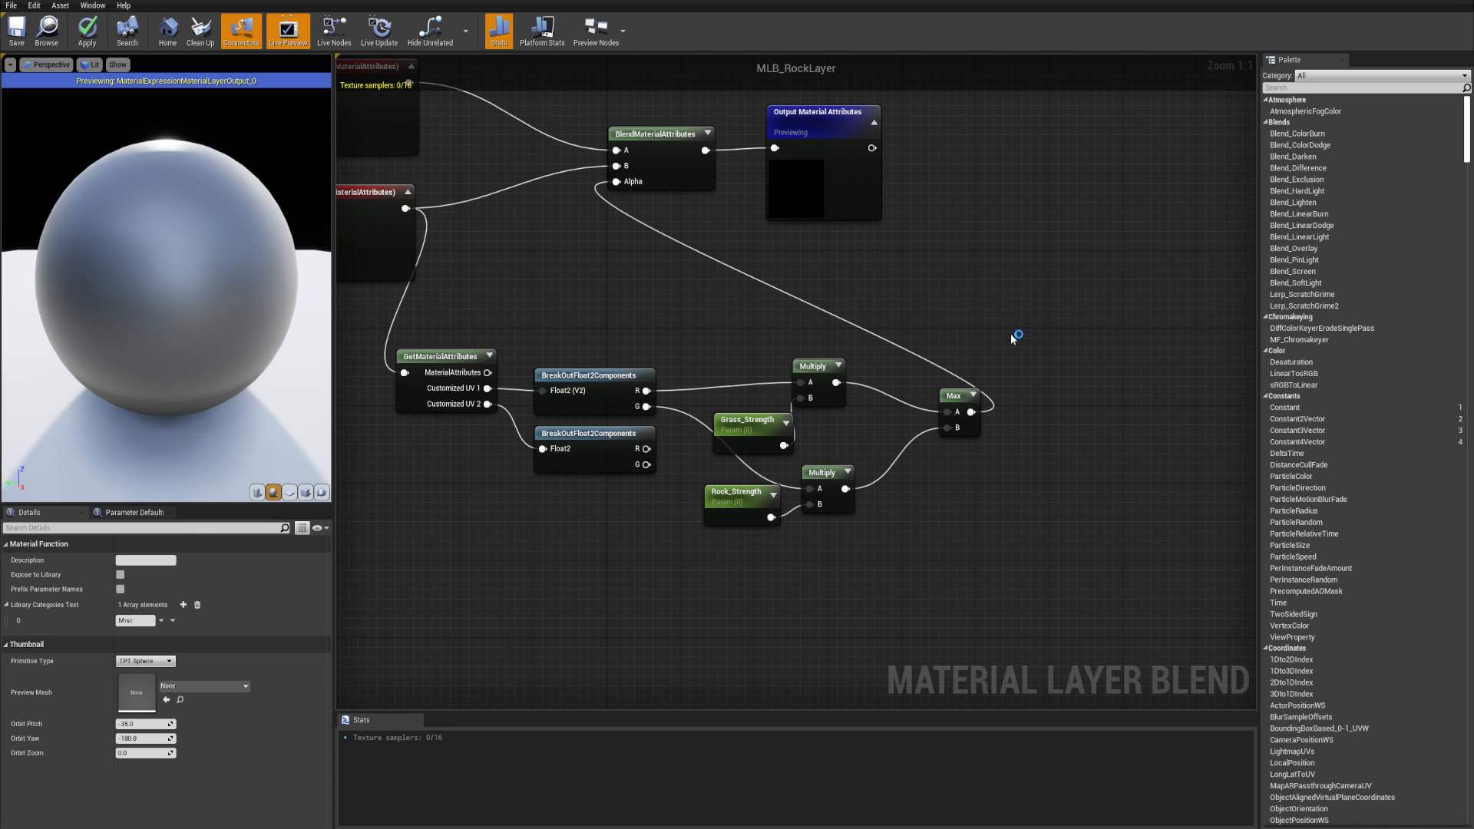
- Move the Customized UV 2 breakout node well below the graph and lower the Customized UV 1 breakout node
right_drag(1020, 339, 1032, 393)
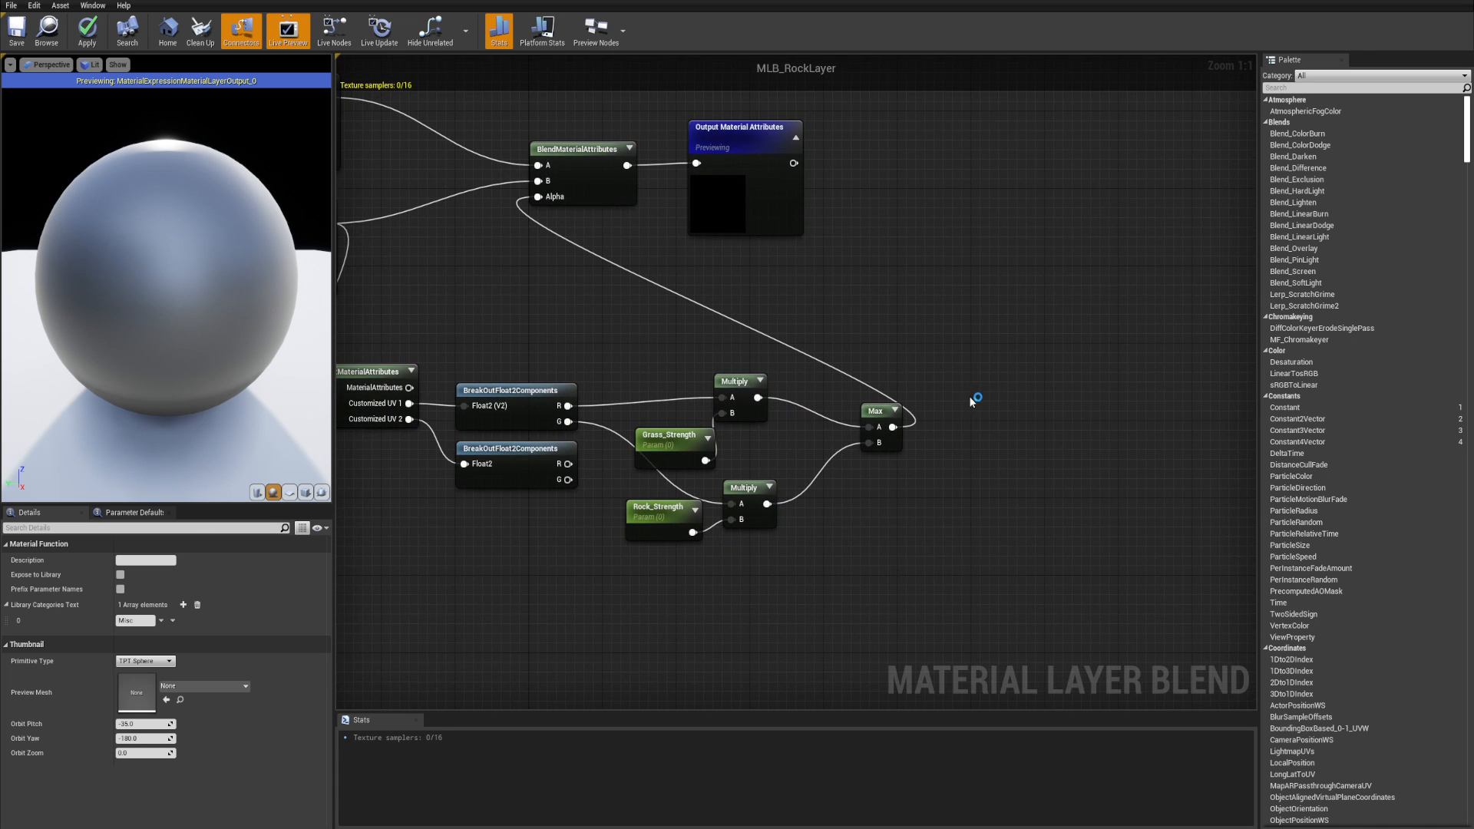
right_drag(972, 398, 1040, 379)
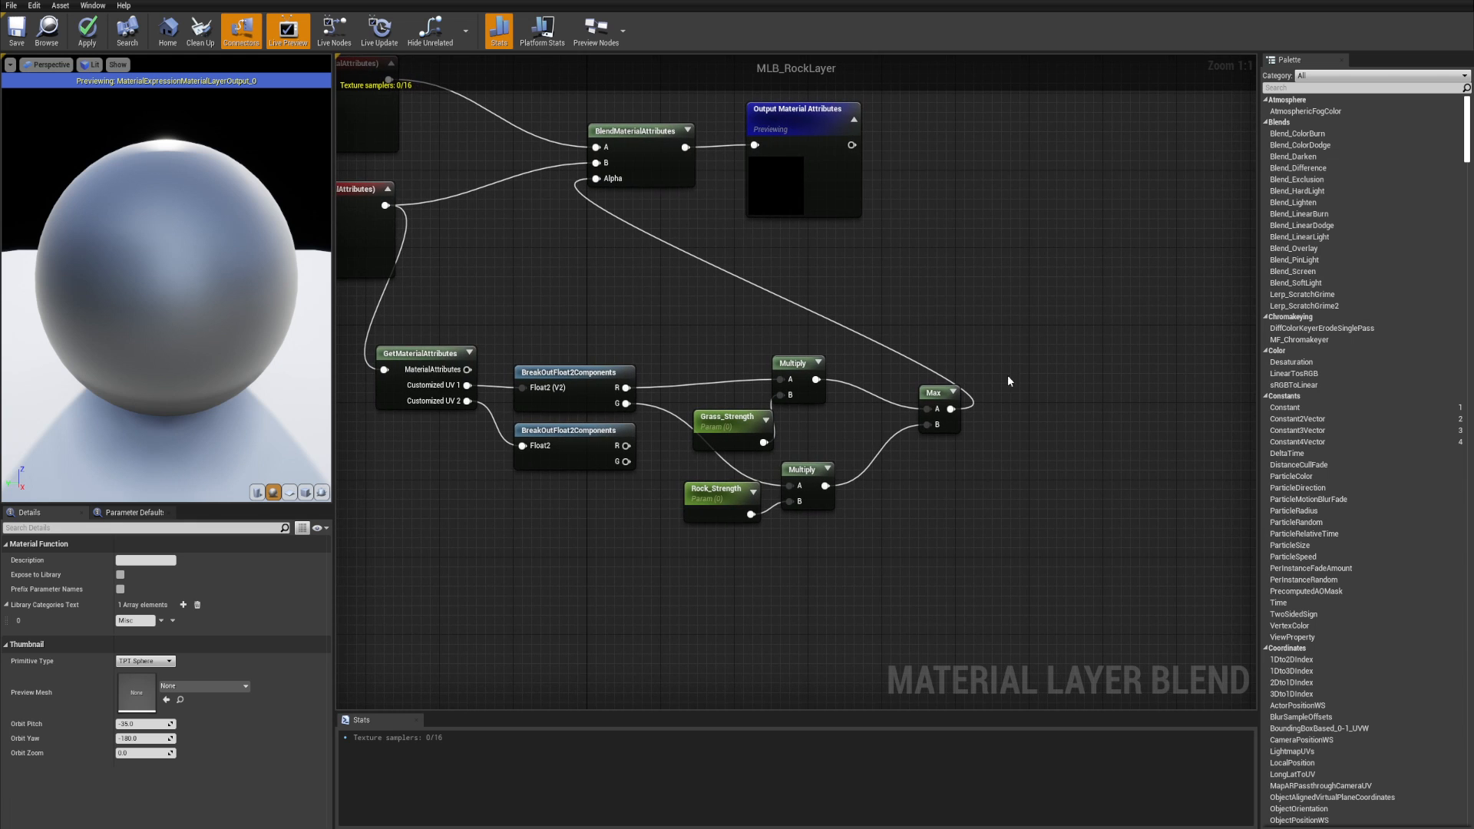
right_drag(883, 415, 942, 391)
right_drag(925, 512, 972, 504)
drag(700, 417, 625, 629)
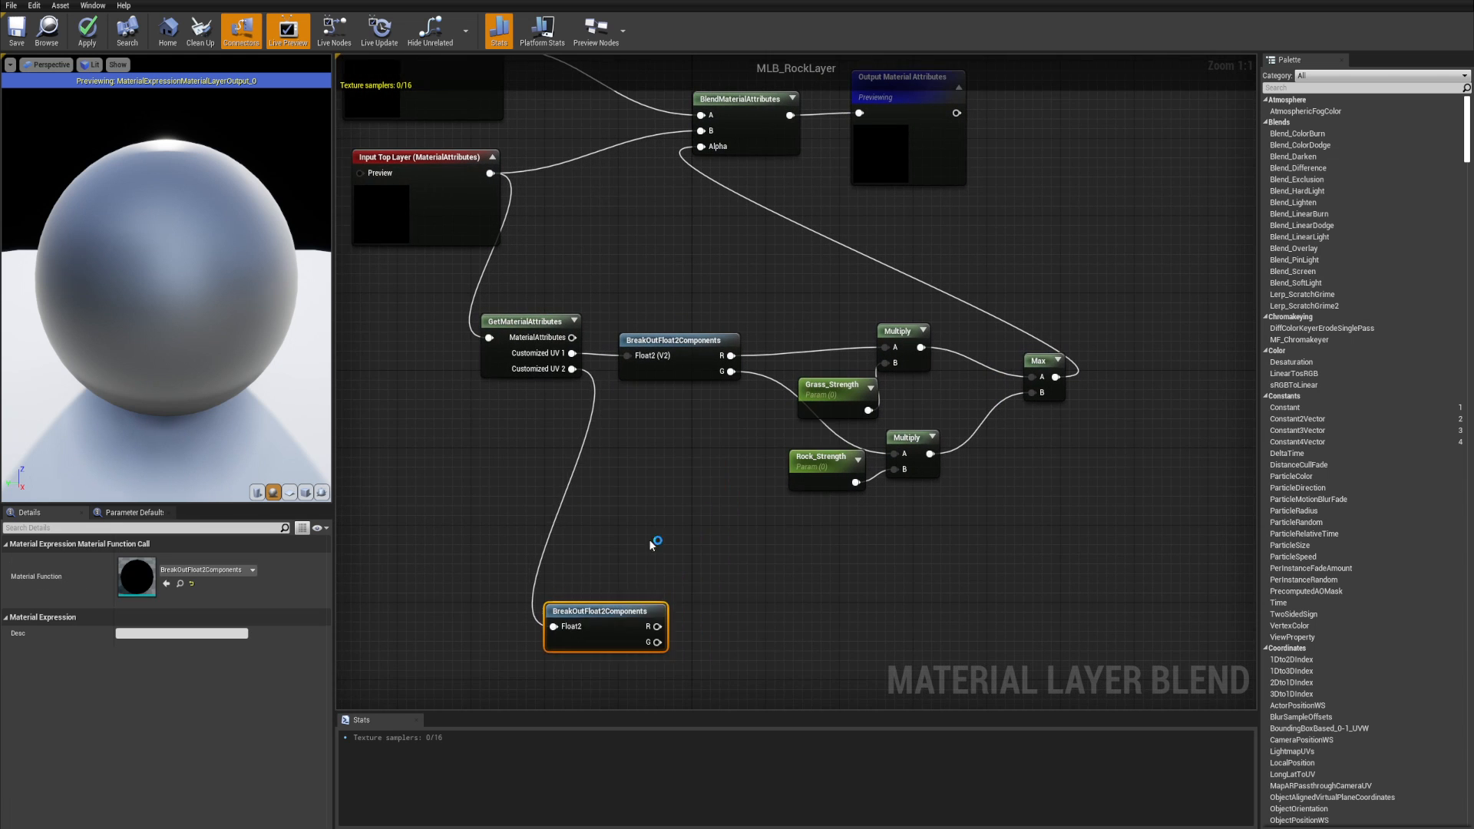
right_drag(670, 482, 720, 512)
drag(719, 403, 719, 469)
right_drag(899, 412, 832, 412)
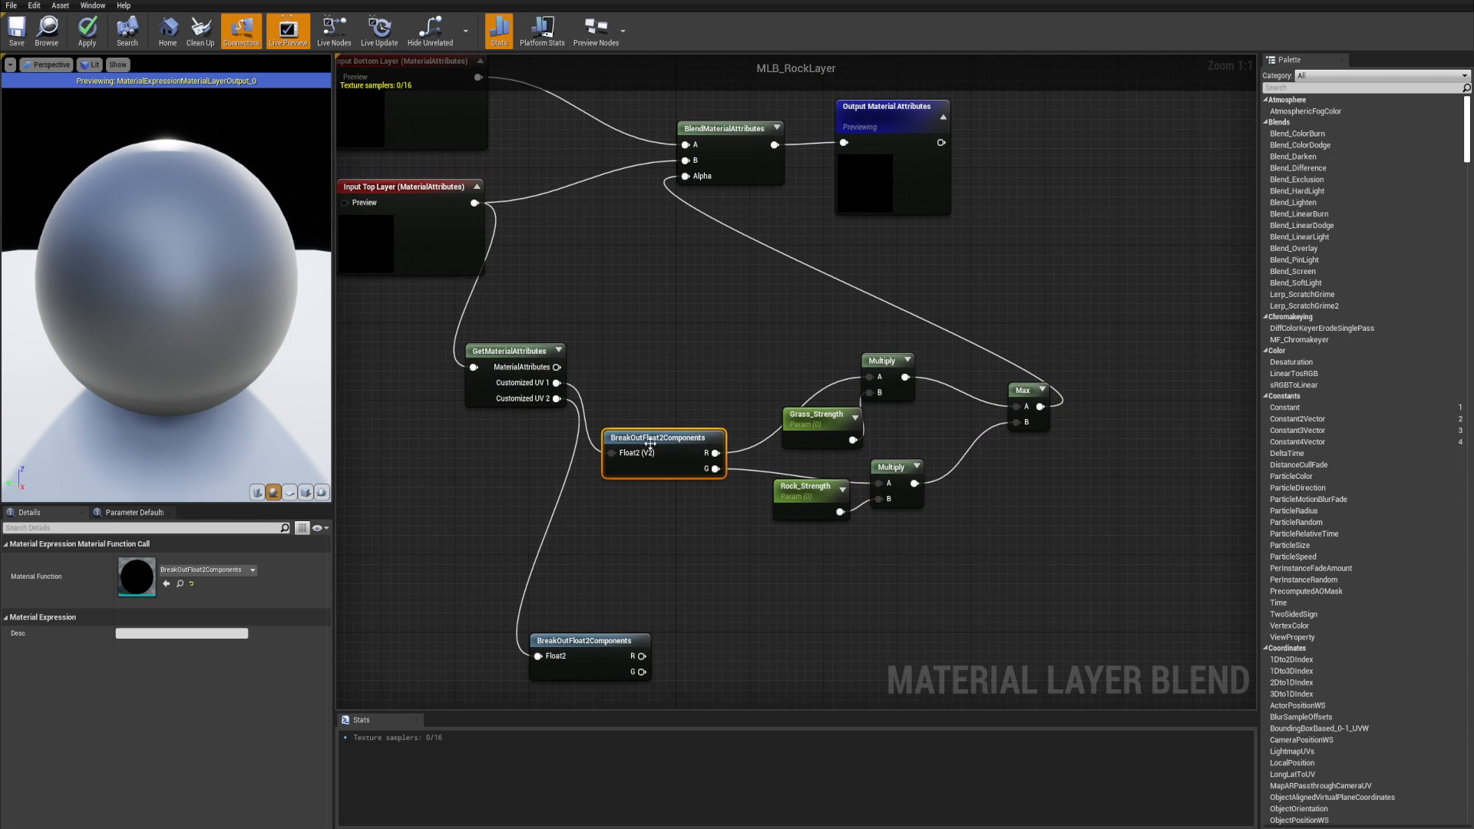
right_drag(651, 443, 706, 440)
mouse_move(706, 439)
mouse_down()
mouse_move(711, 419)
mouse_move(732, 442)
mouse_up()
- Shift Rock_Strength and its Multiply node down, away from the Grass_Strength pair
right_drag(1151, 520, 978, 504)
drag(978, 504, 685, 367)
right_drag(883, 526, 914, 479)
drag(914, 480, 741, 418)
drag(833, 405, 840, 434)
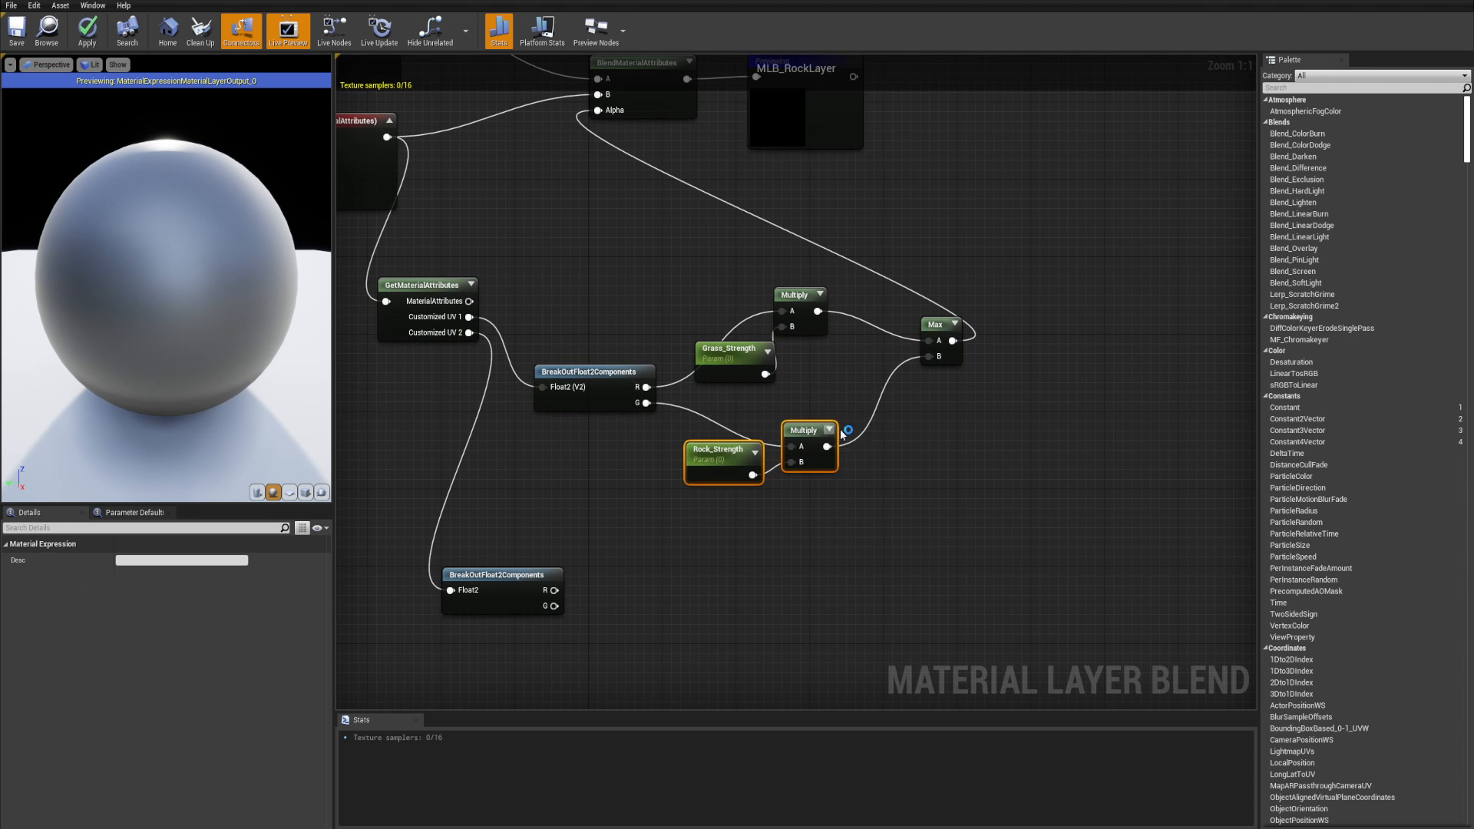
right_drag(973, 448, 939, 479)
drag(940, 479, 885, 456)
right_drag(937, 465, 1005, 432)
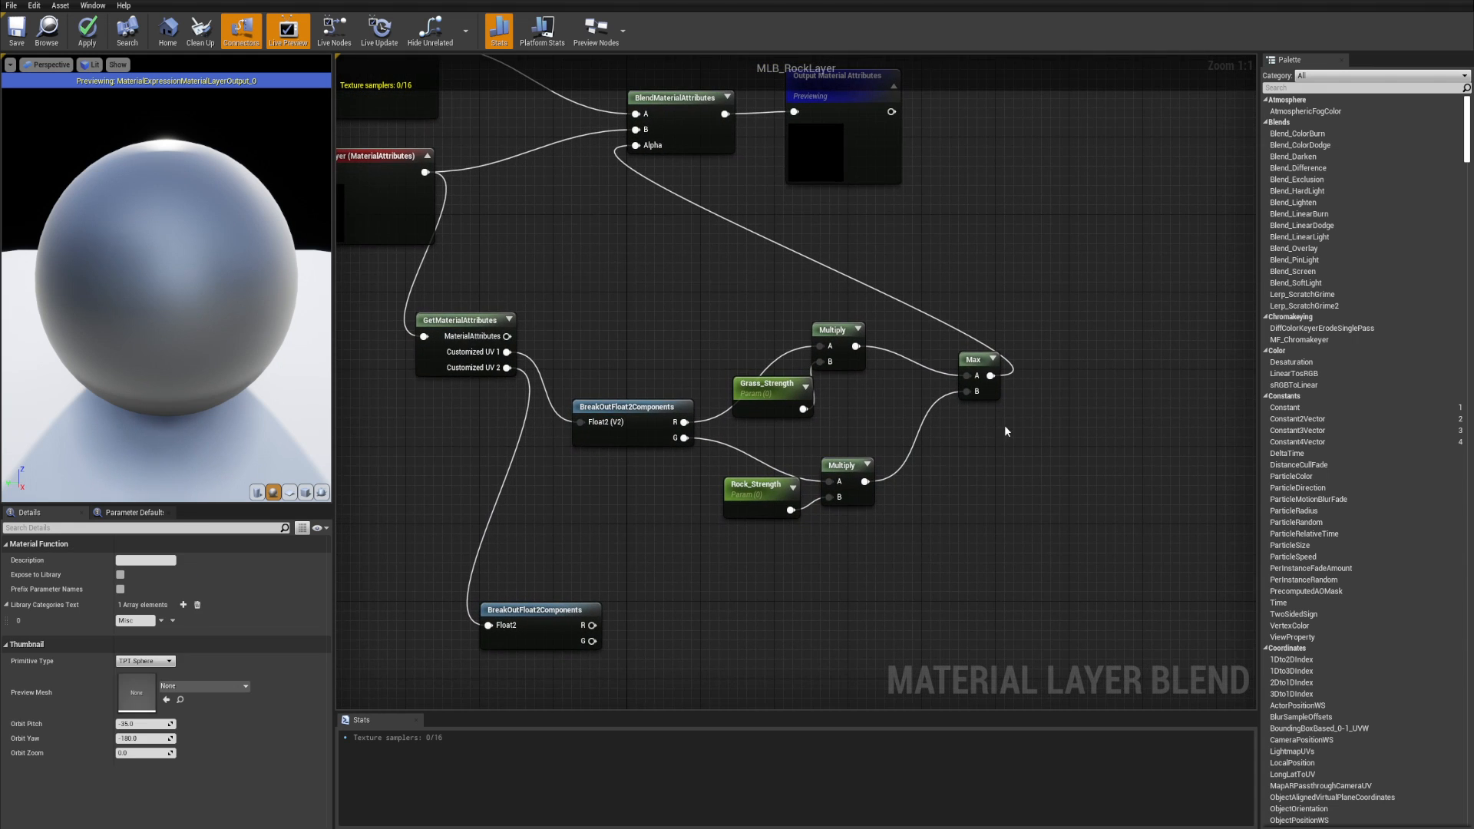
right_drag(975, 504, 1007, 482)
drag(941, 516, 865, 449)
click(924, 413)
drag(930, 500, 804, 457)
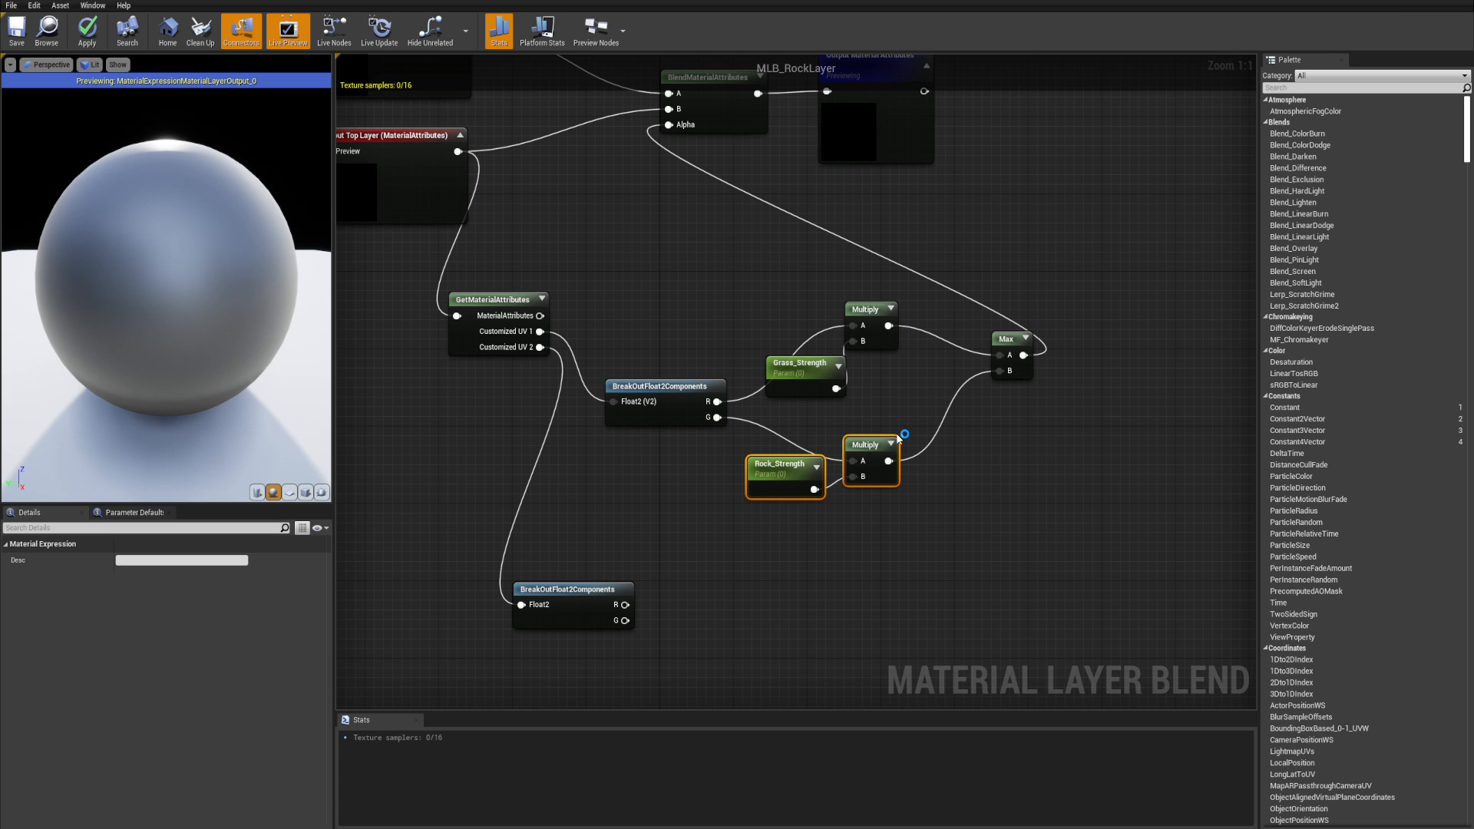
mouse_move(910, 408)
right_down()
mouse_move(925, 403)
mouse_move(904, 405)
right_up()
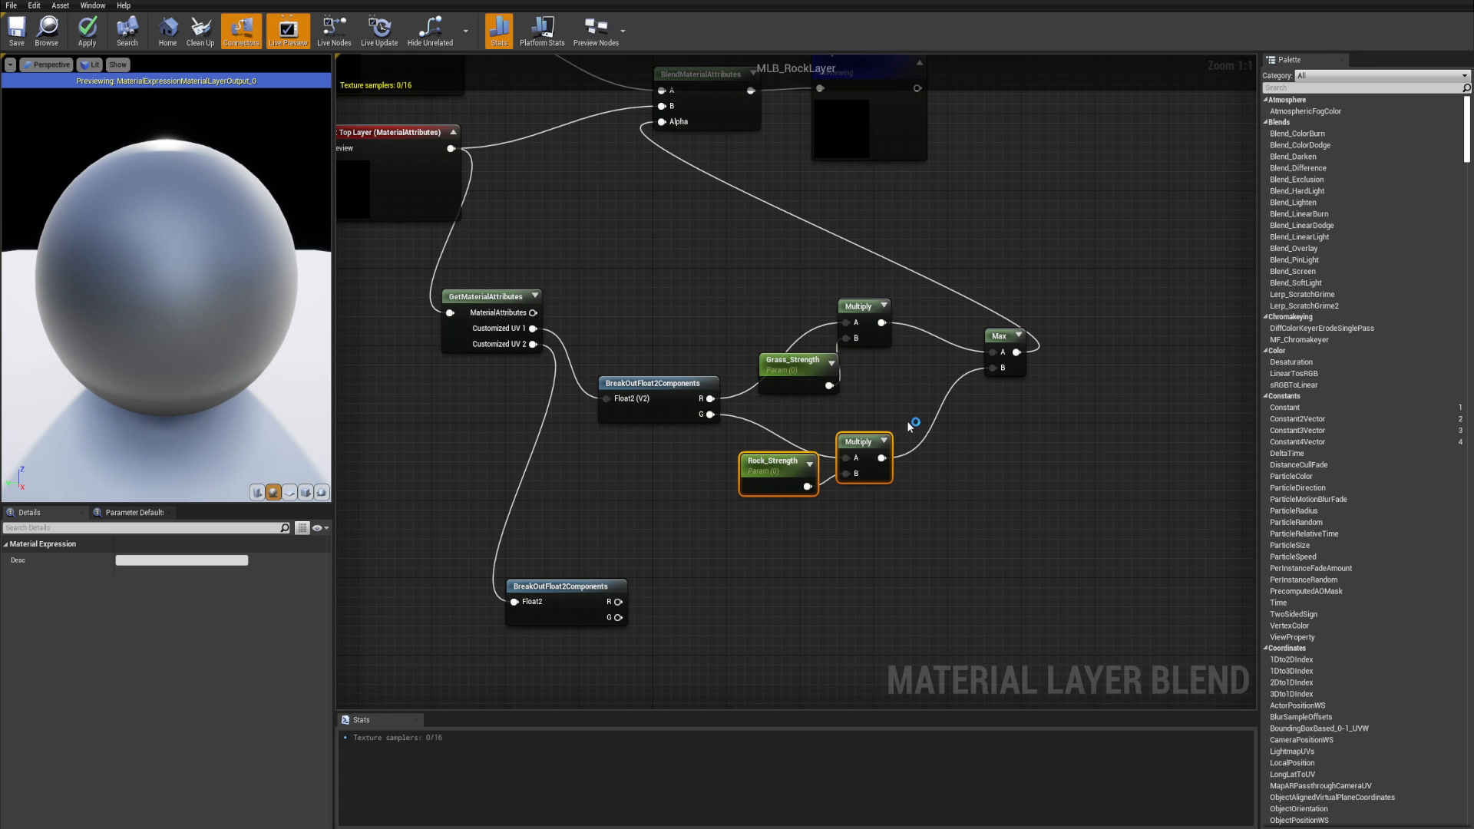
right_drag(914, 424, 885, 426)
drag(924, 521, 735, 459)
click(883, 404)
right_drag(883, 404, 874, 437)
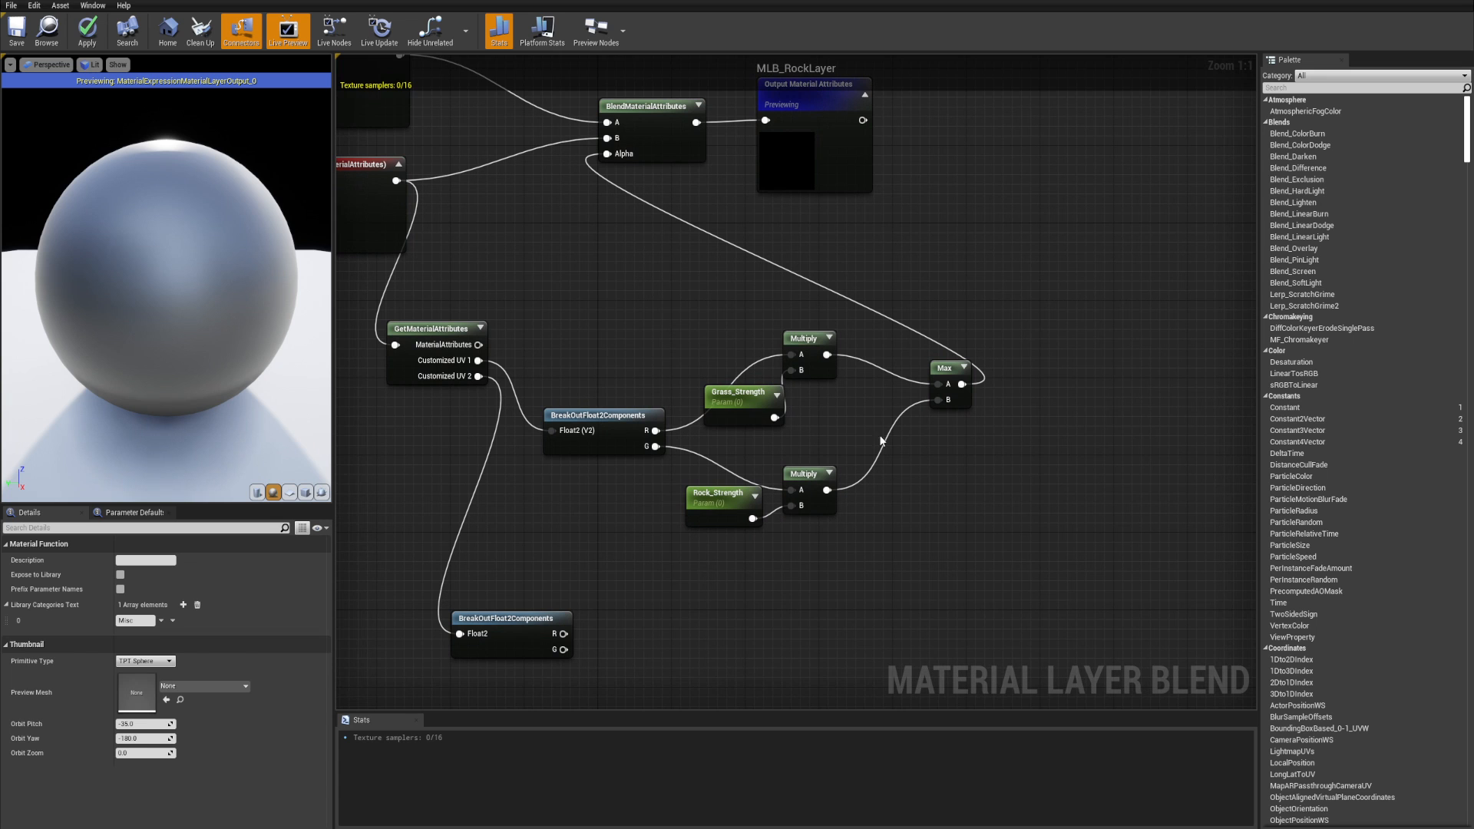
- Delete the strength parameters with their Multiply and Max nodes, and connect the first breakout node's G output to Alpha
drag(899, 553, 1018, 578)
key(Delete)
right_drag(722, 404, 845, 450)
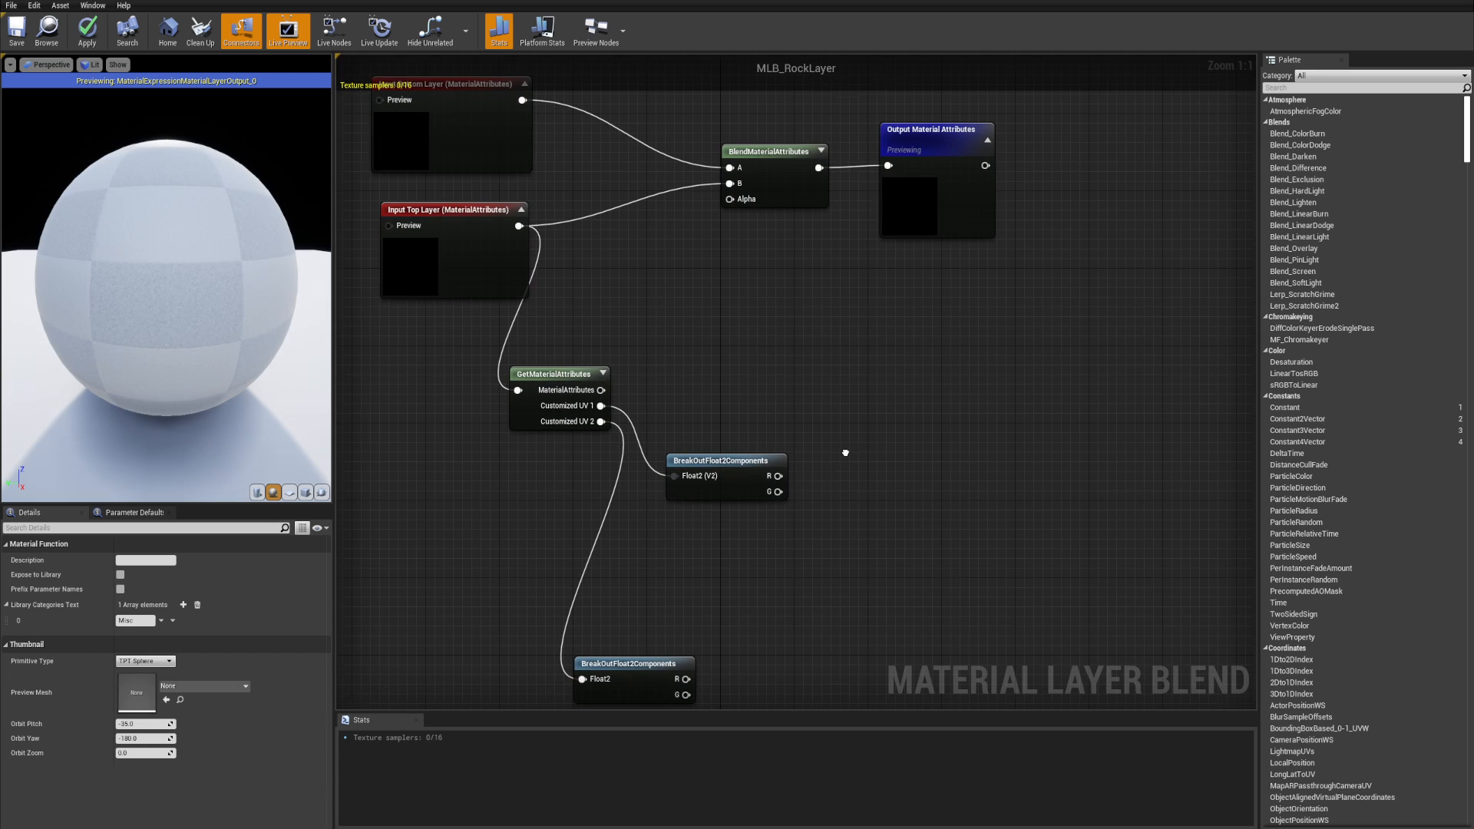
mouse_move(778, 492)
mouse_down()
mouse_move(730, 197)
mouse_move(796, 485)
mouse_move(779, 492)
mouse_up()
click(724, 250)
- Delete the BreakOutFloat2Components node connected to Customized UV 2
right_drag(807, 505, 889, 482)
drag(904, 598, 700, 678)
key(Delete)
- Reposition the remaining BreakOutFloat2Components node beside GetMaterialAttributes, in line with the Customized UV 1 output
right_drag(821, 477, 838, 488)
drag(837, 461, 817, 392)
click(854, 451)
right_drag(854, 452, 837, 480)
drag(793, 410, 793, 432)
right_drag(933, 455, 950, 471)
click(843, 483)
drag(812, 448, 819, 455)
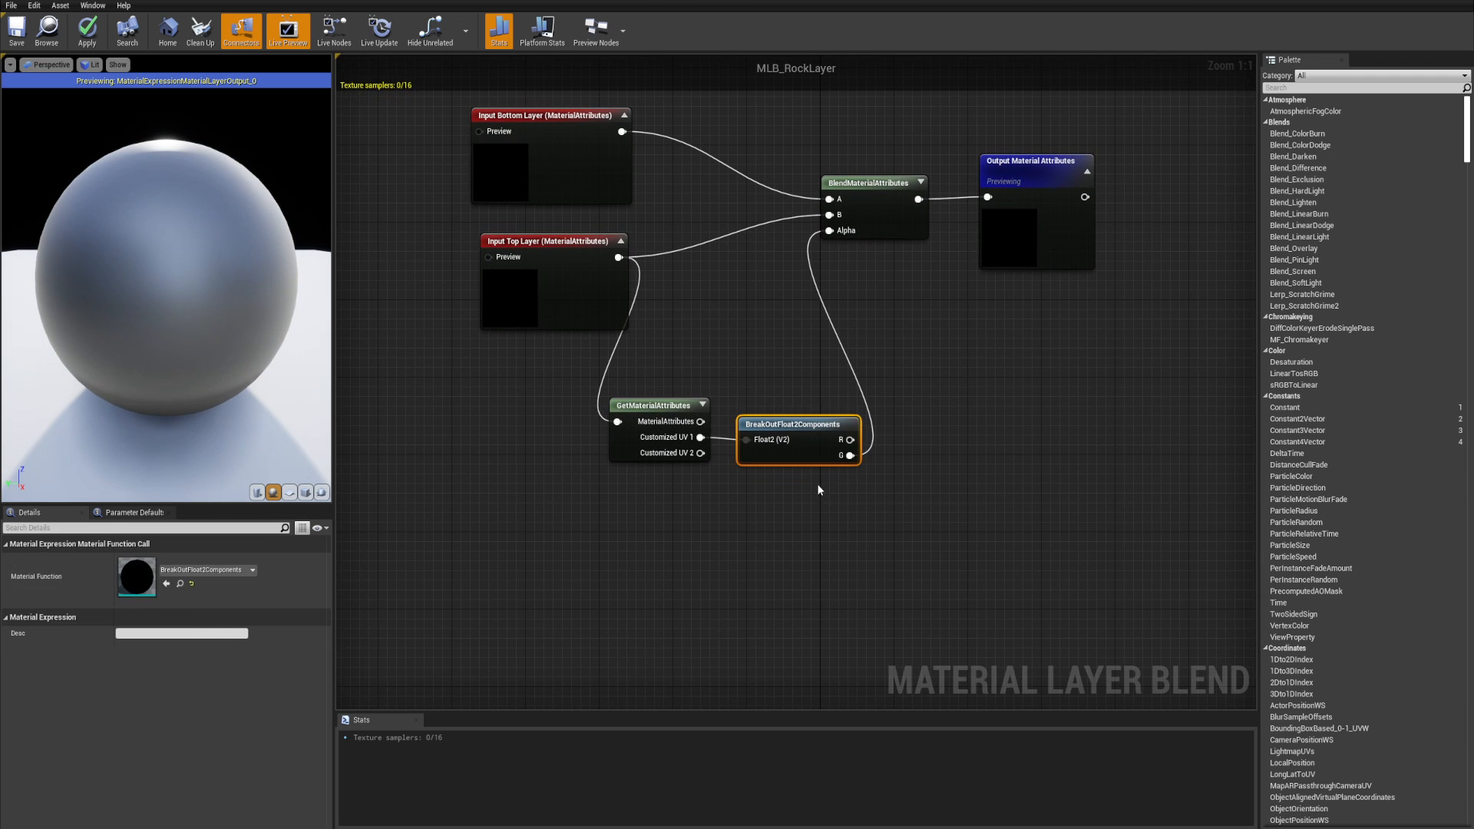
click(727, 472)
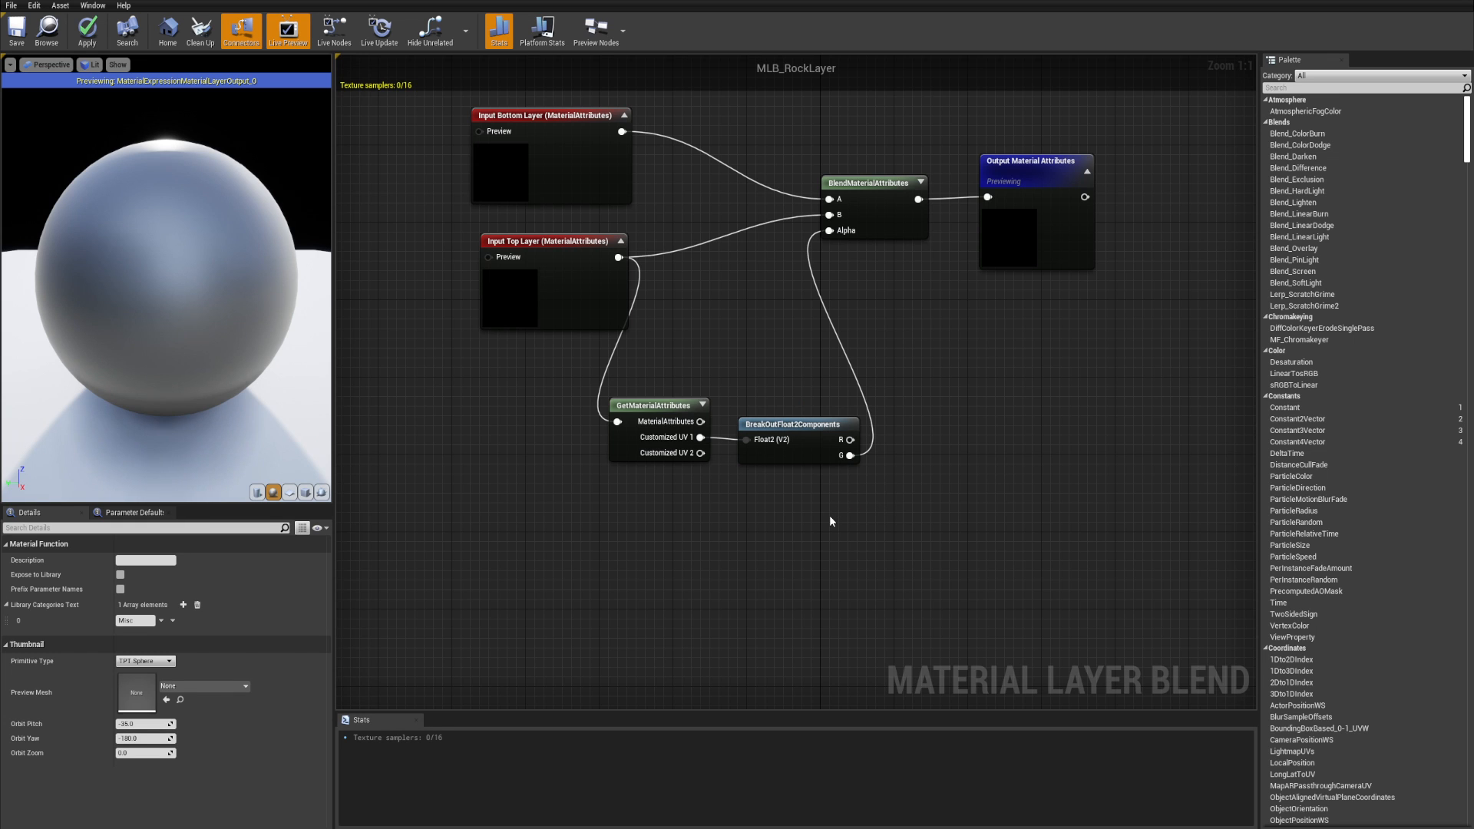
right_drag(873, 515, 859, 510)
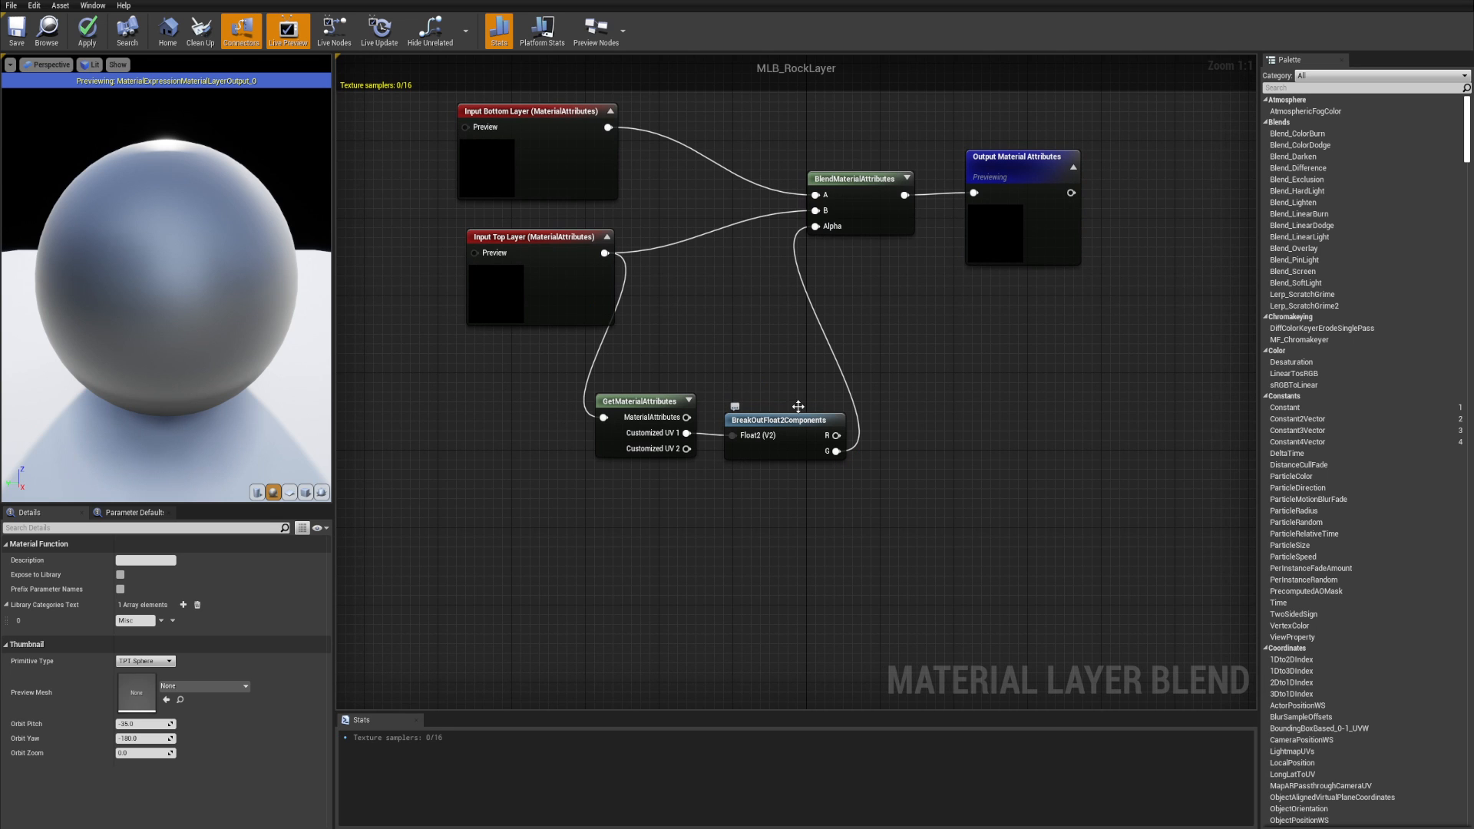
right_drag(831, 495, 730, 499)
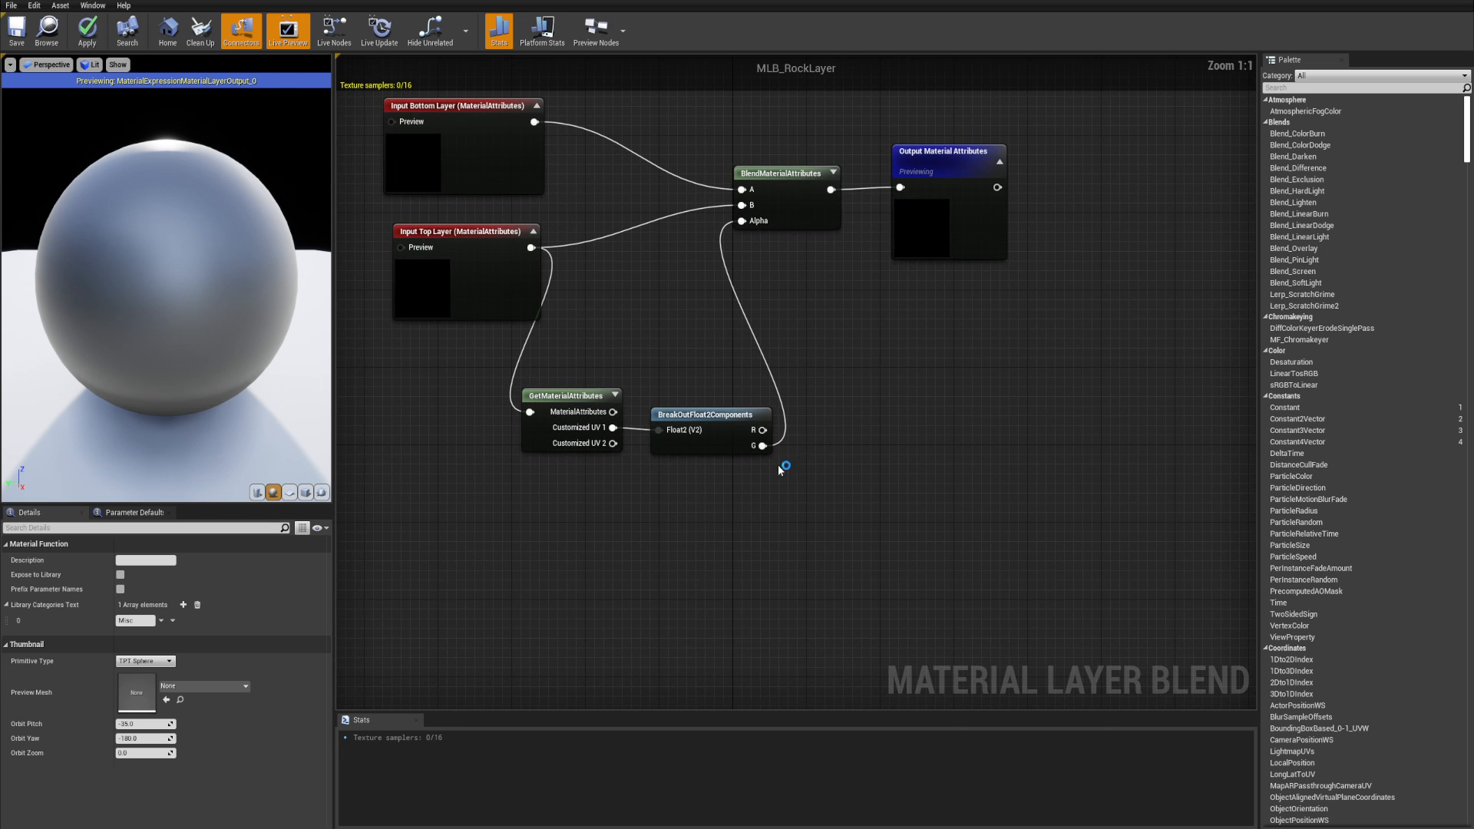
right_drag(698, 369, 751, 363)
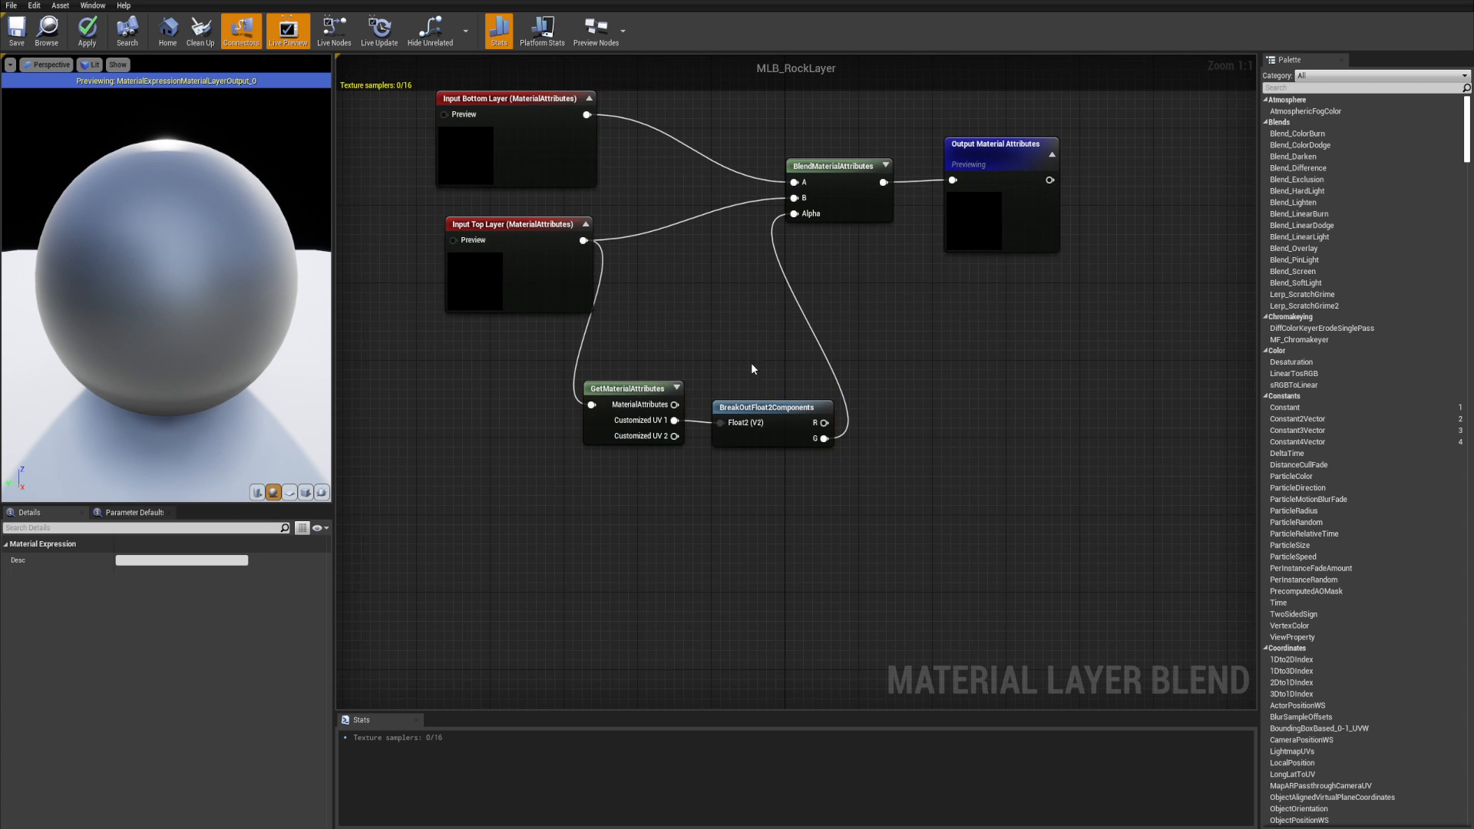
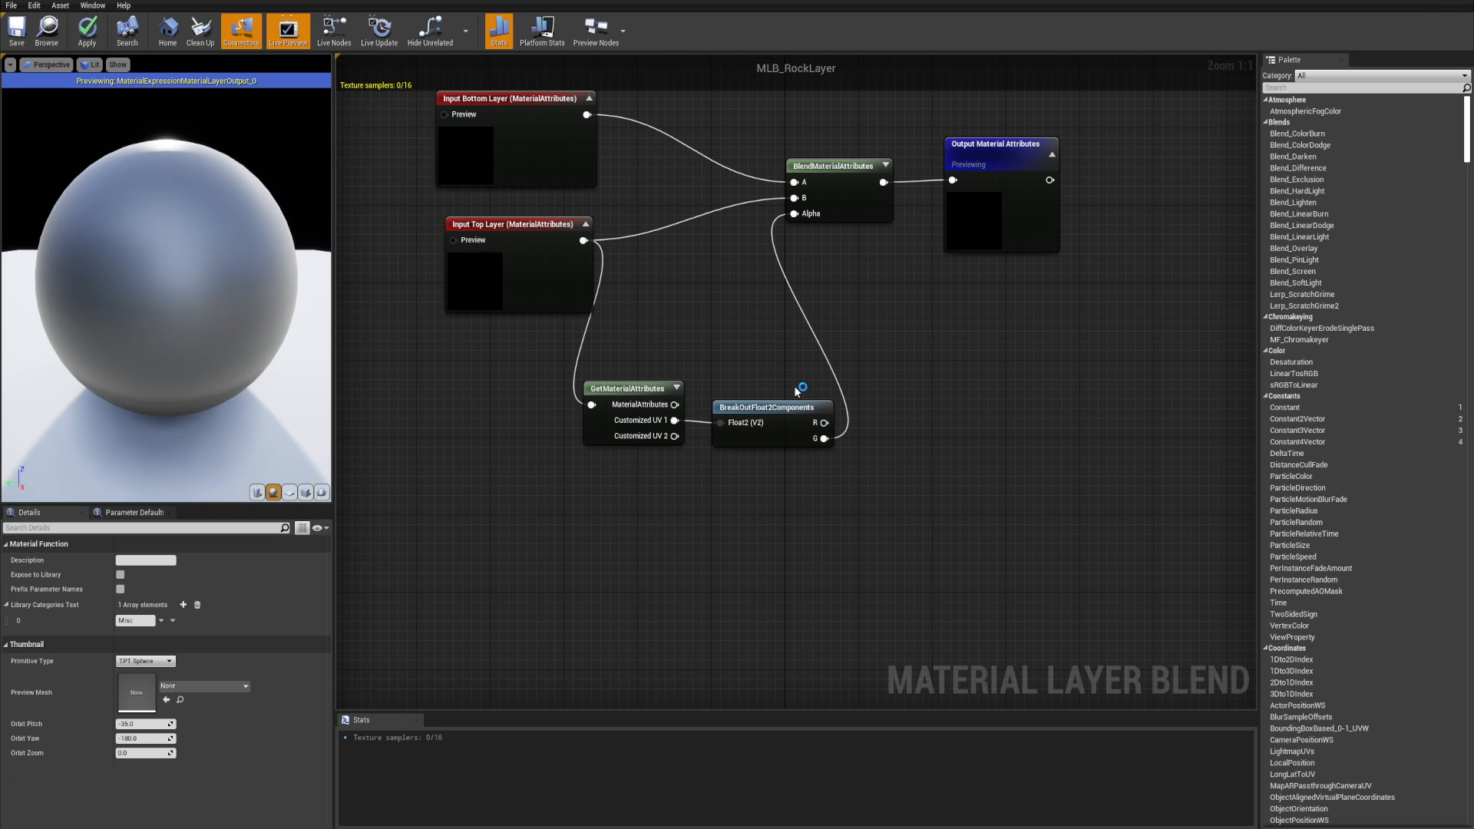
right_drag(795, 391, 732, 494)
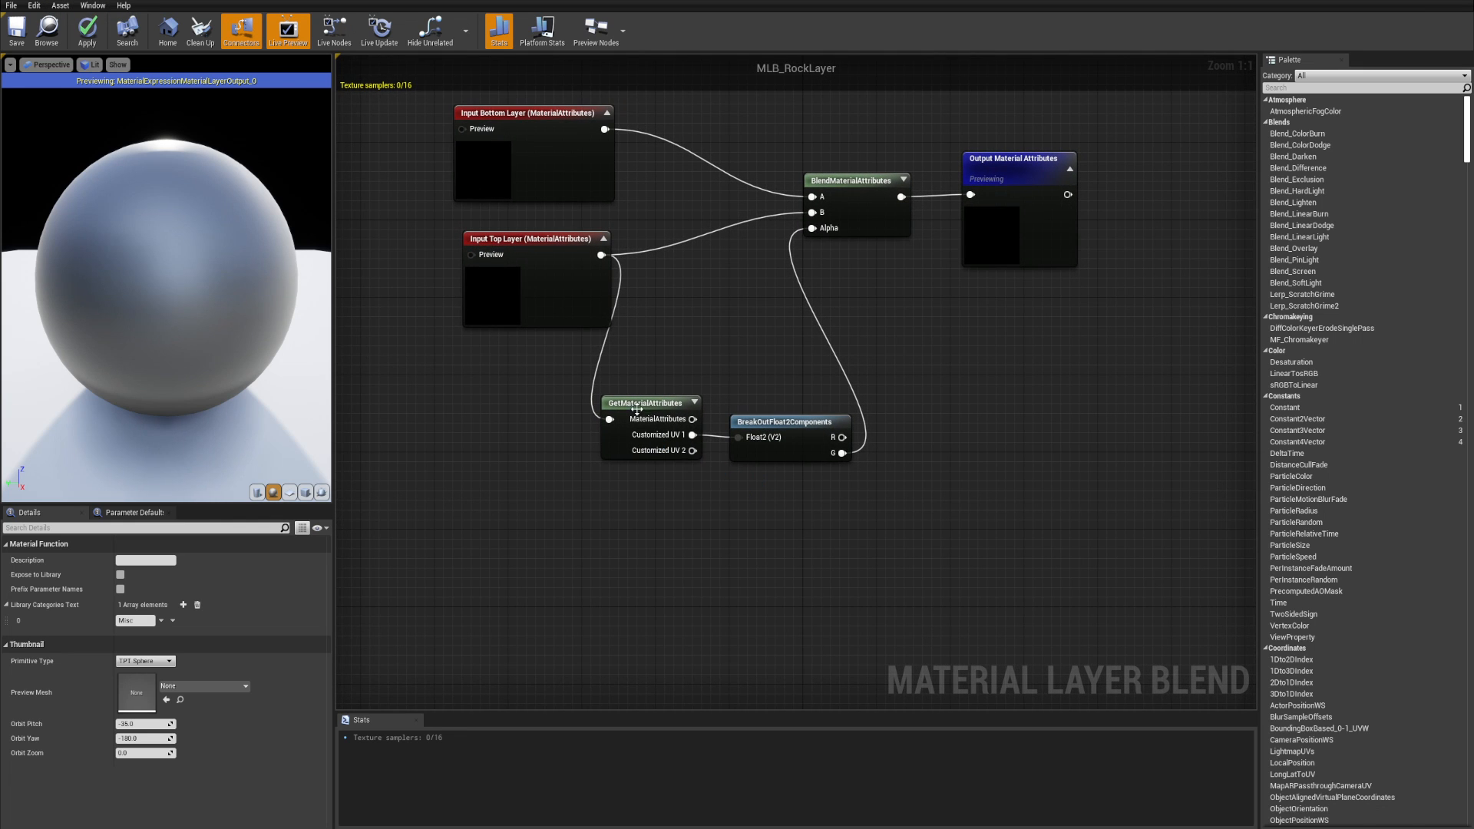
- Shift GetMaterialAttributes and its BreakOutFloat2Components node together slightly sideways, below the input layer nodes
drag(608, 360, 822, 426)
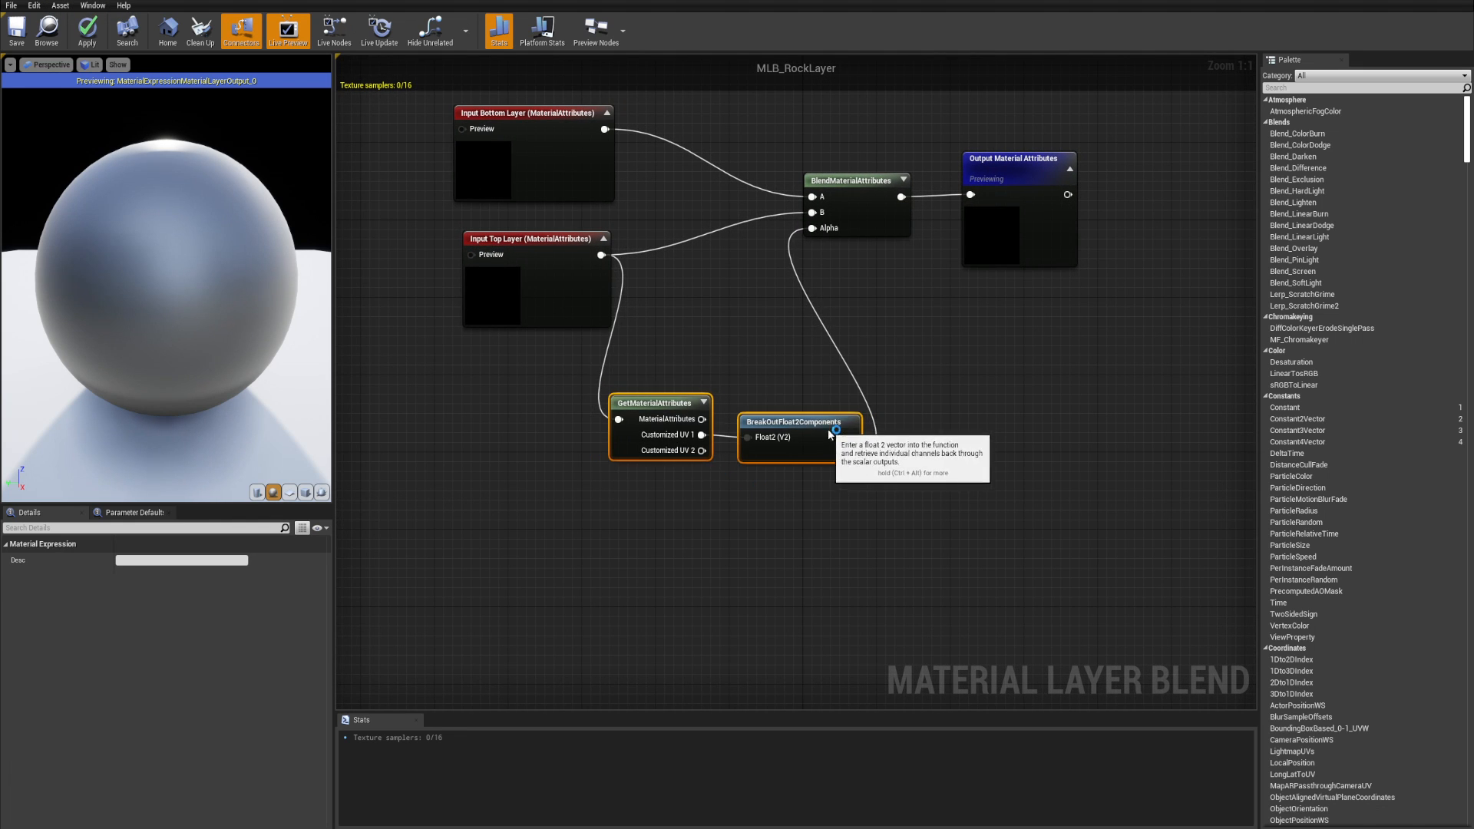
click(815, 376)
right_drag(820, 384, 824, 401)
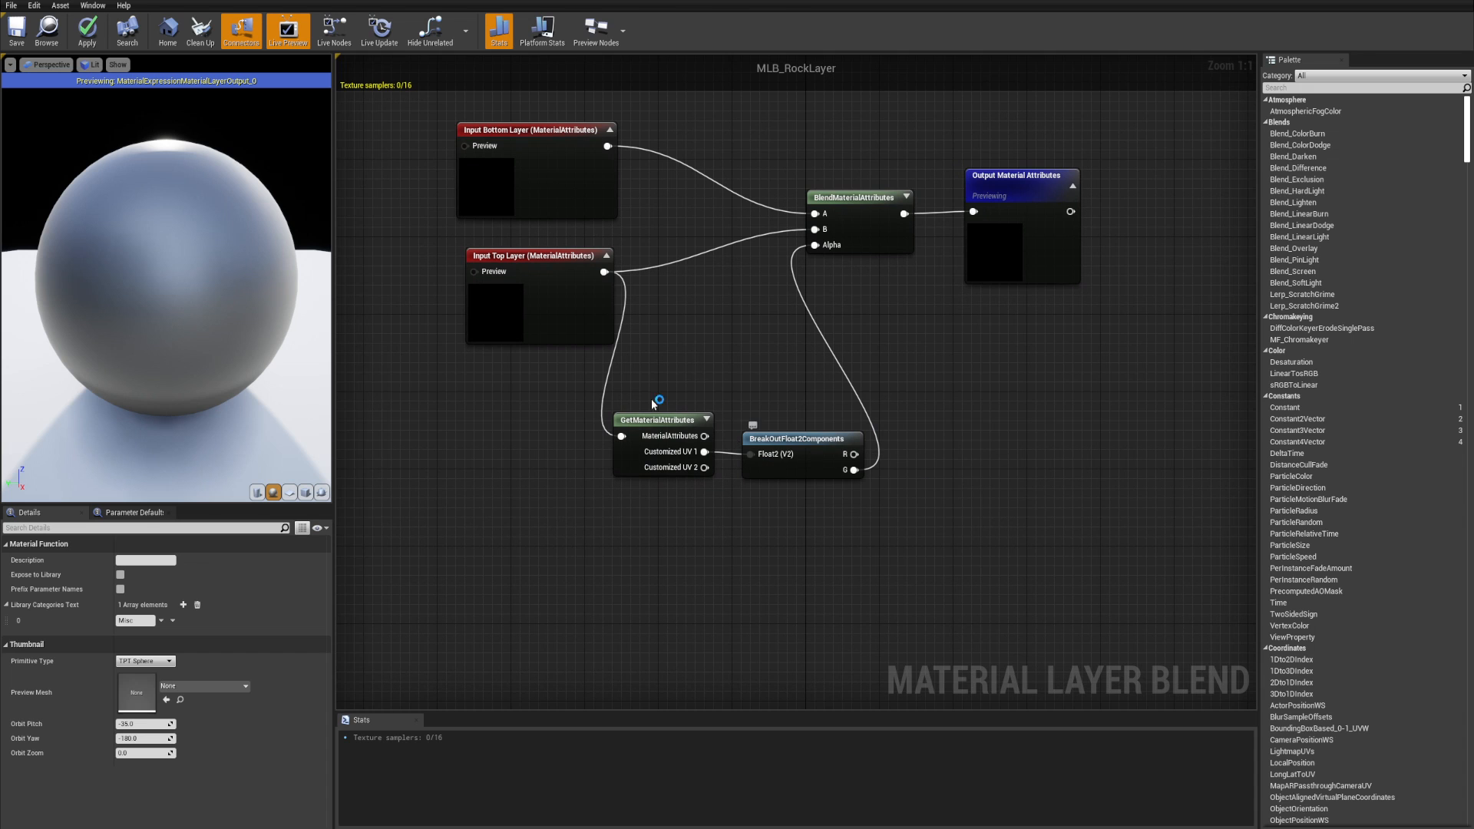
- Show the materials folder in the Content Browser and open the parent material of the landscape material instance
double_click(371, 1)
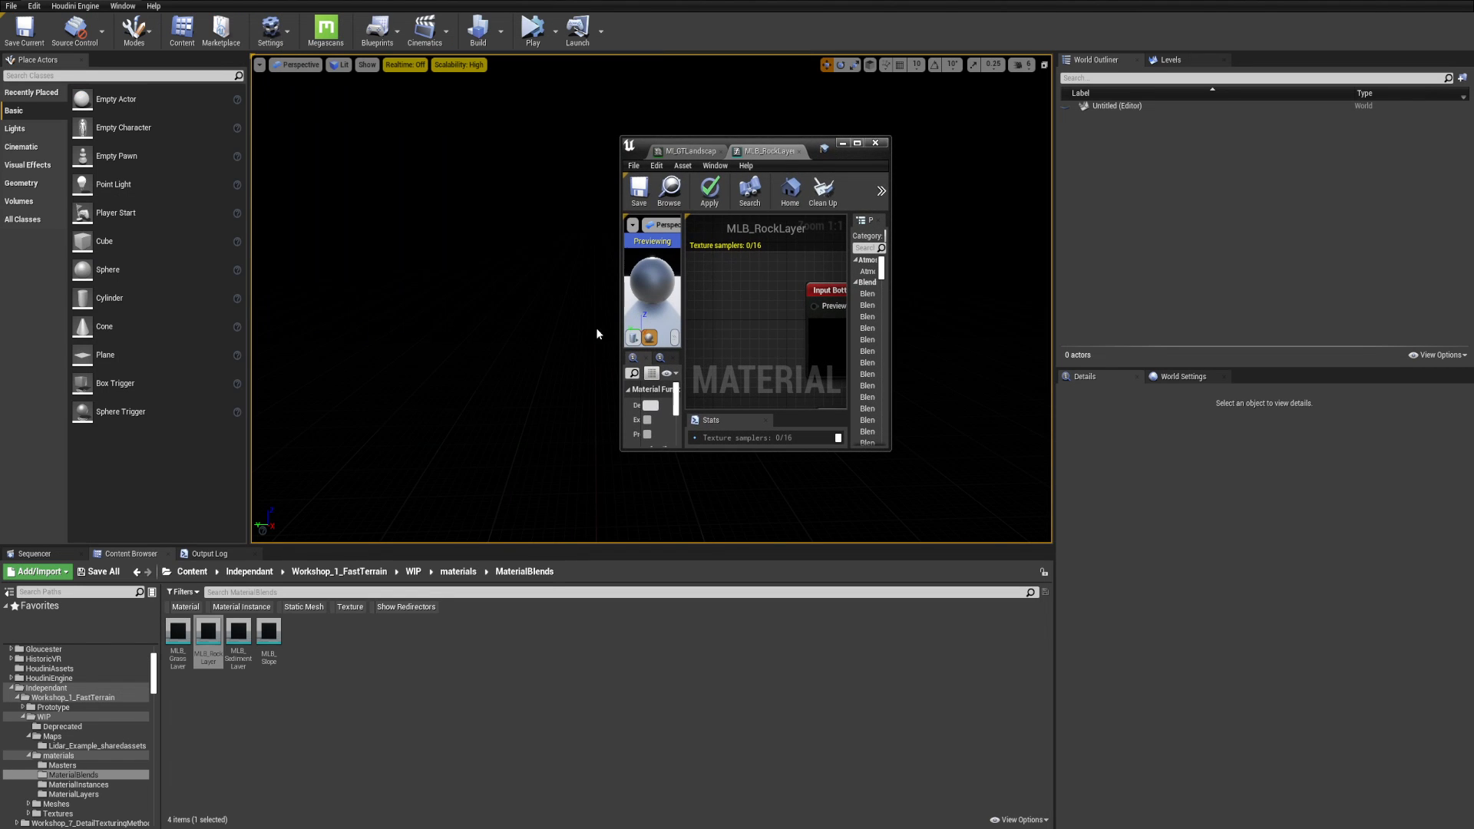
click(458, 572)
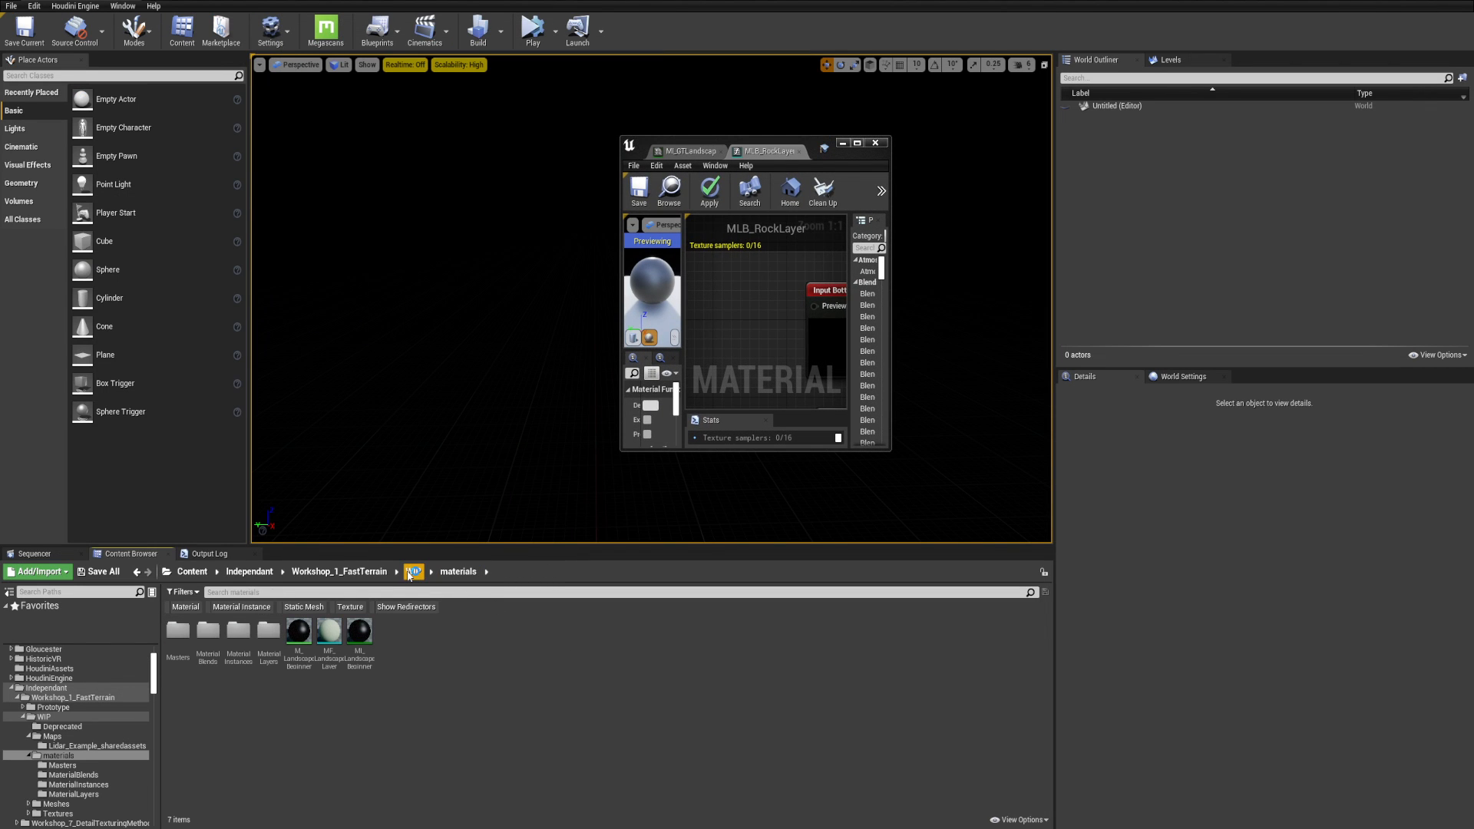
click(693, 151)
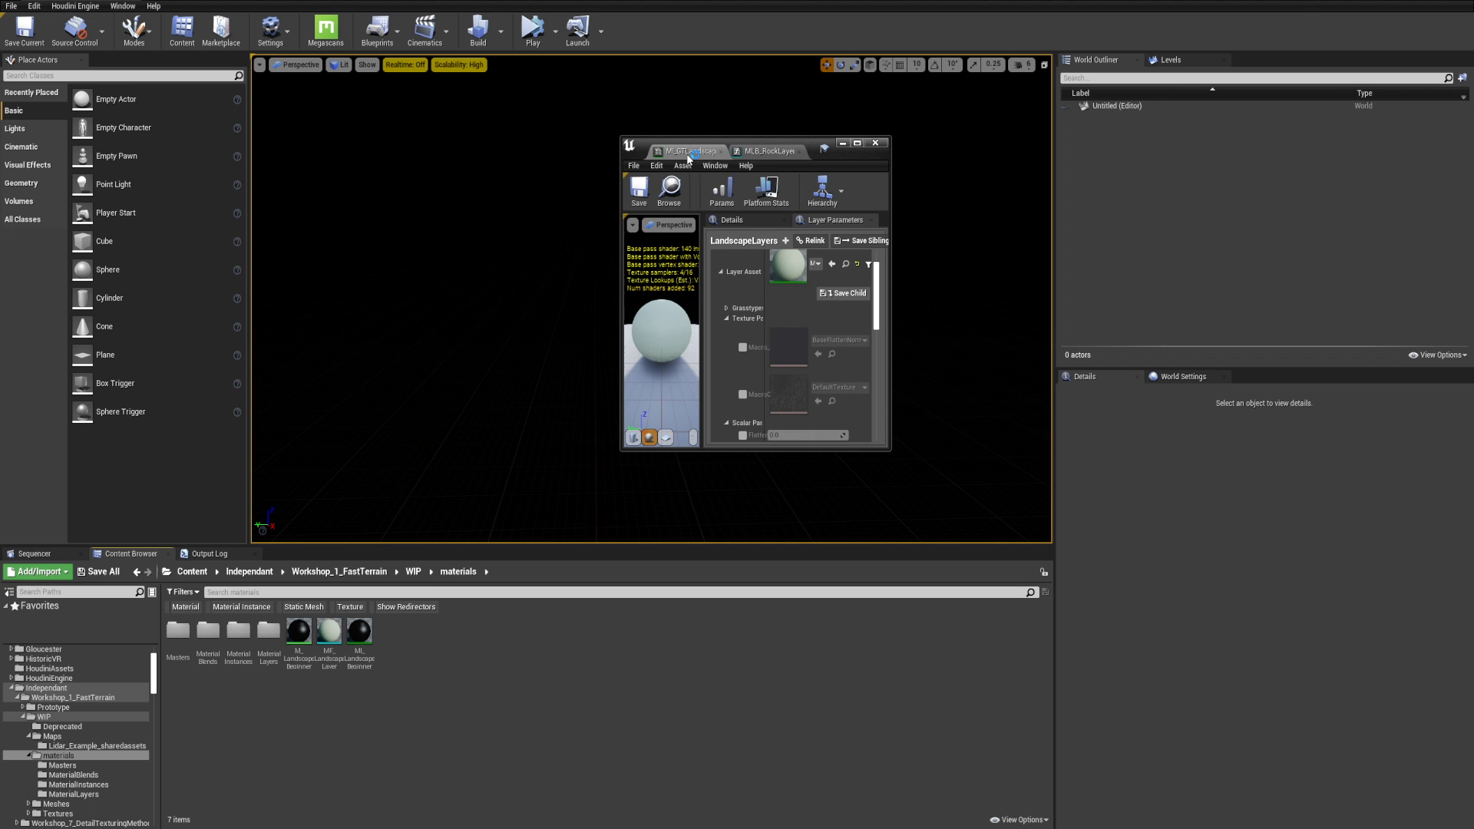
click(858, 142)
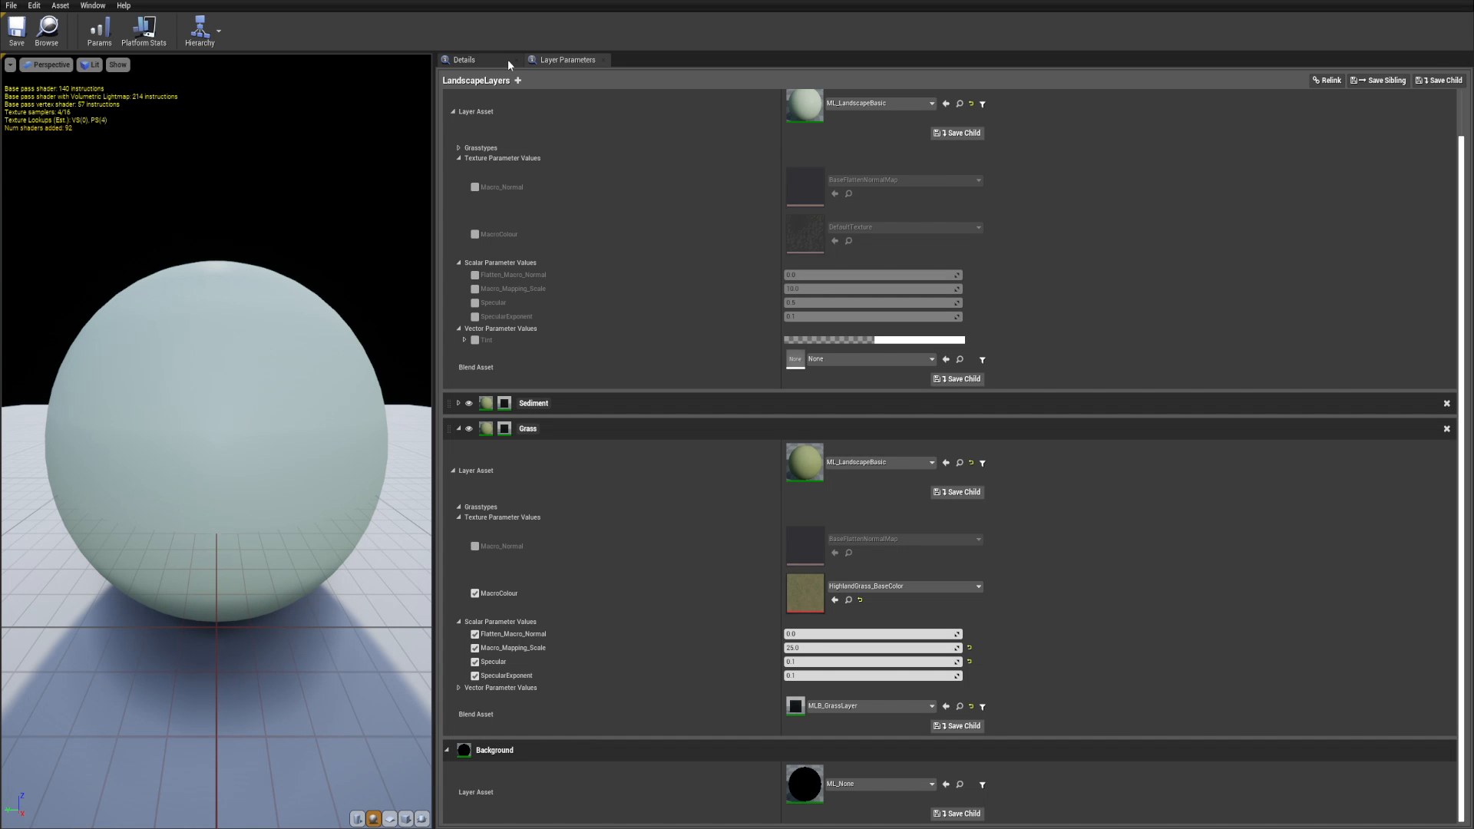
click(491, 59)
double_click(831, 178)
- Examine how the Weightmap Inputs group packs the landscape layer samples into customized UVs
right_drag(498, 258, 1066, 361)
scroll(678, 458, down, 6)
scroll(932, 373, up, 6)
scroll(790, 497, down, 3)
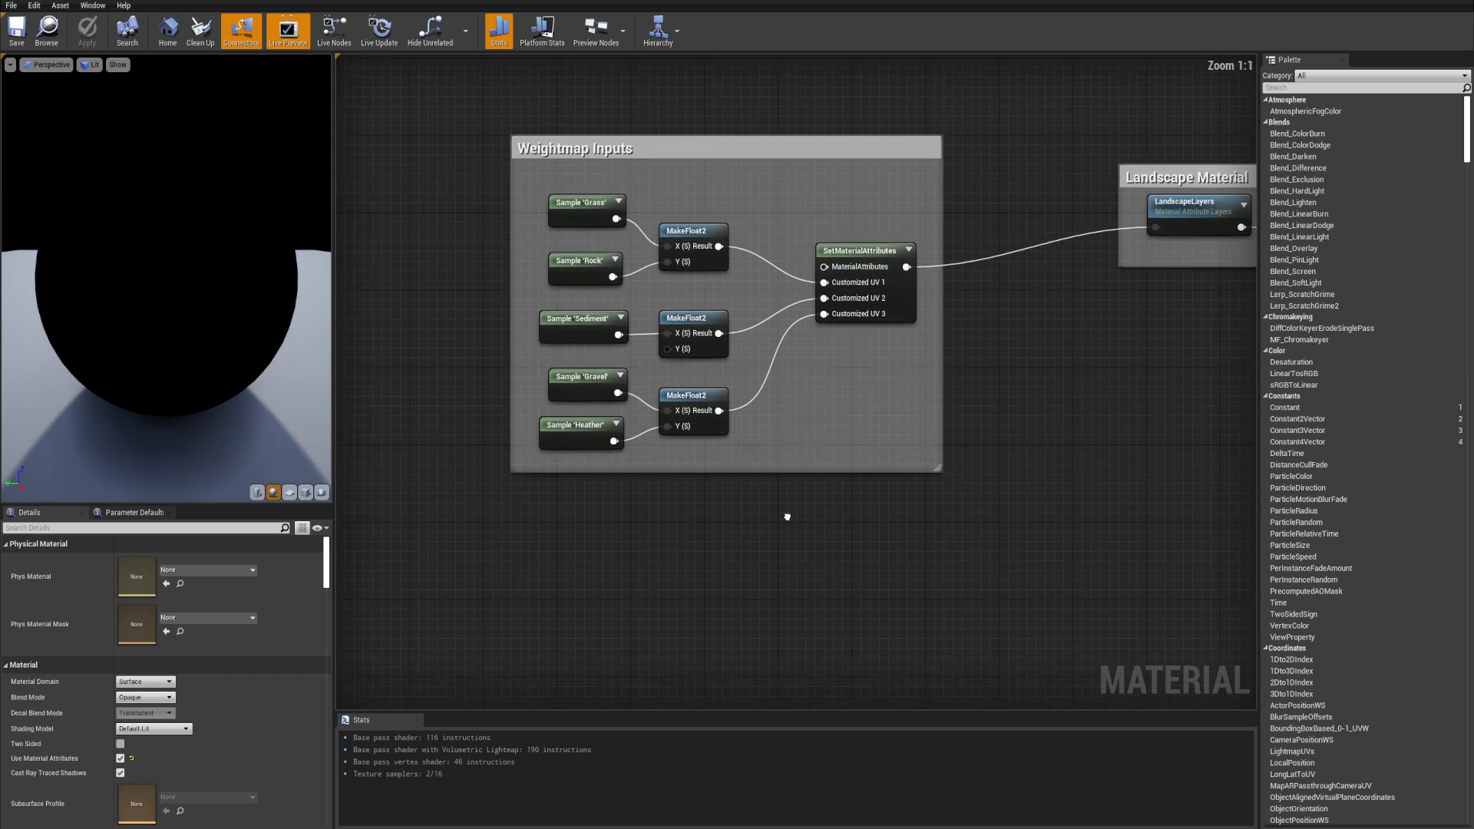
scroll(823, 474, up, 3)
drag(958, 212, 581, 560)
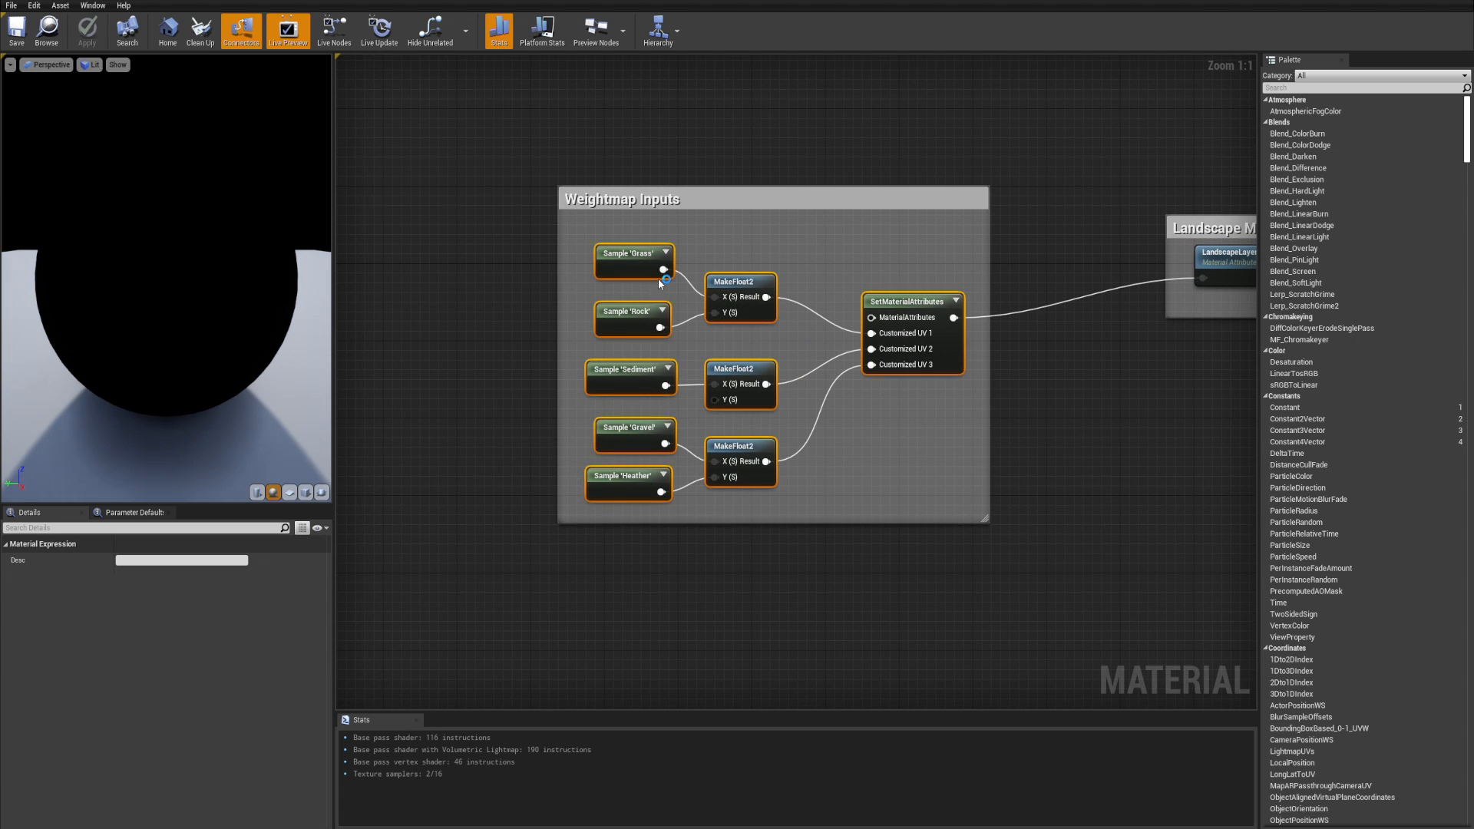
click(556, 275)
right_drag(959, 419, 899, 425)
right_drag(823, 527, 771, 548)
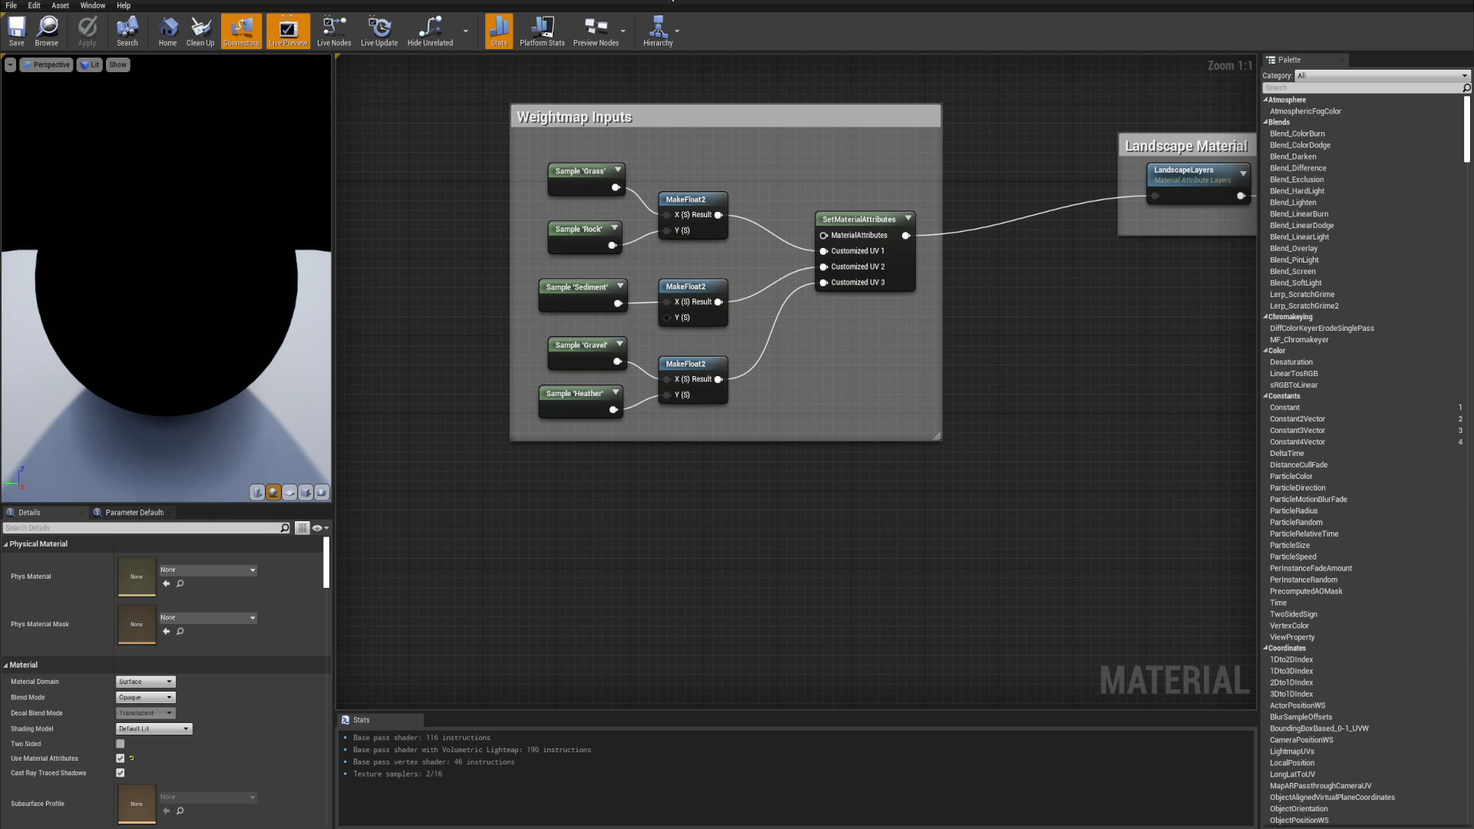
- Create a new folder named Functions inside the materials folder
drag(715, 2, 743, 75)
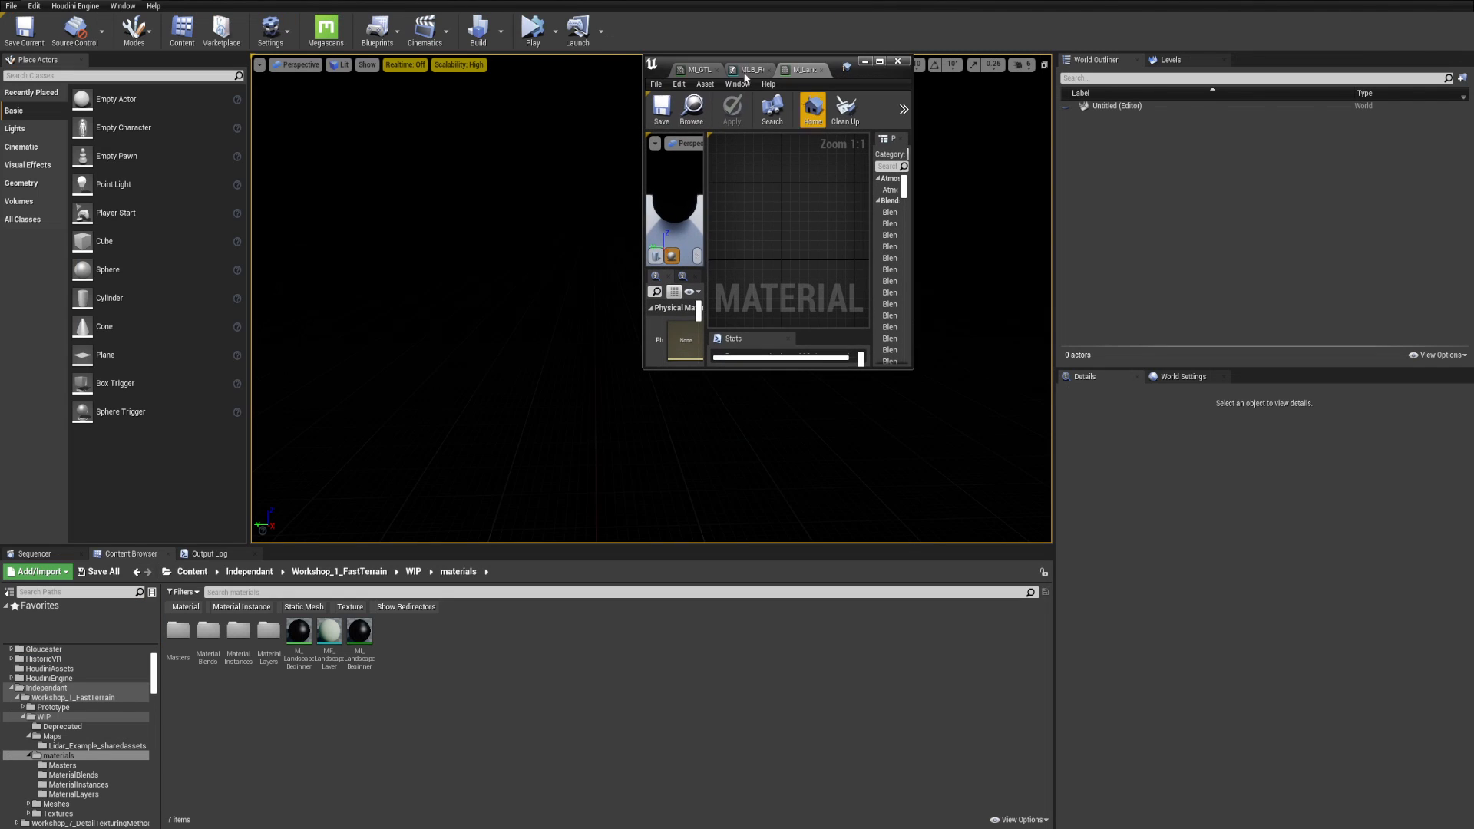
click(570, 749)
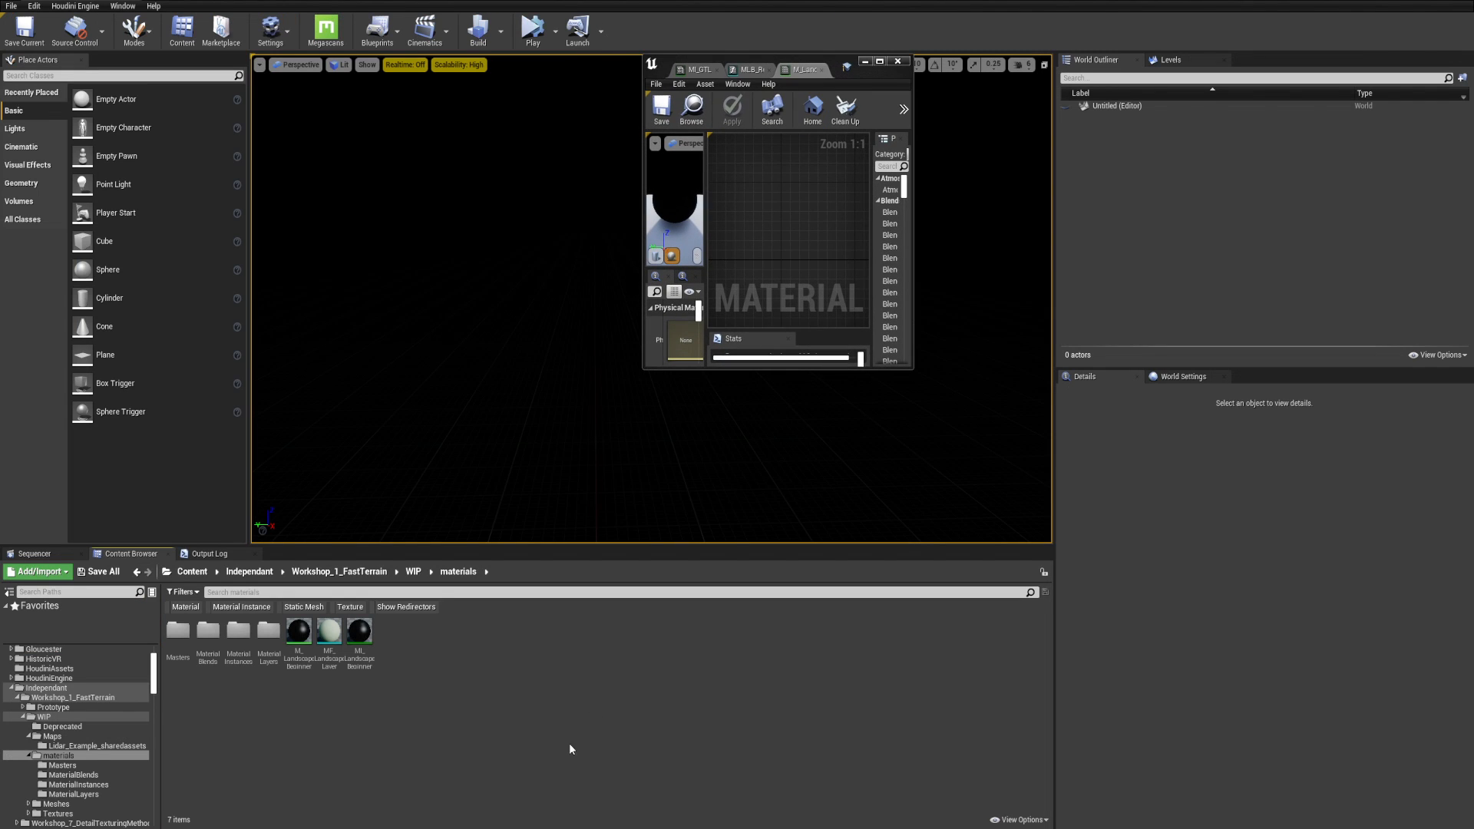
right_click(430, 699)
click(492, 333)
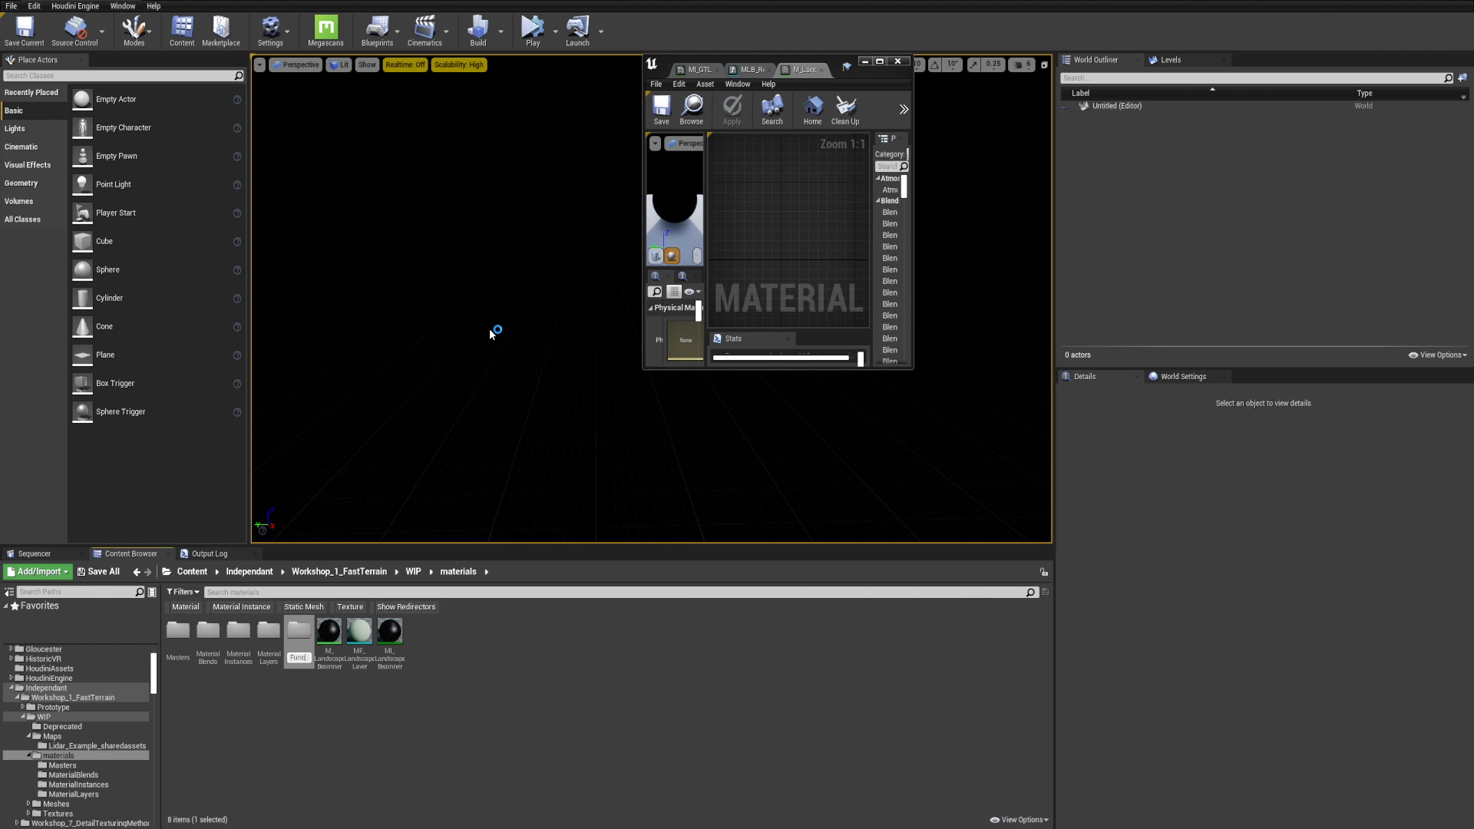
text(Functions)
key(Return)
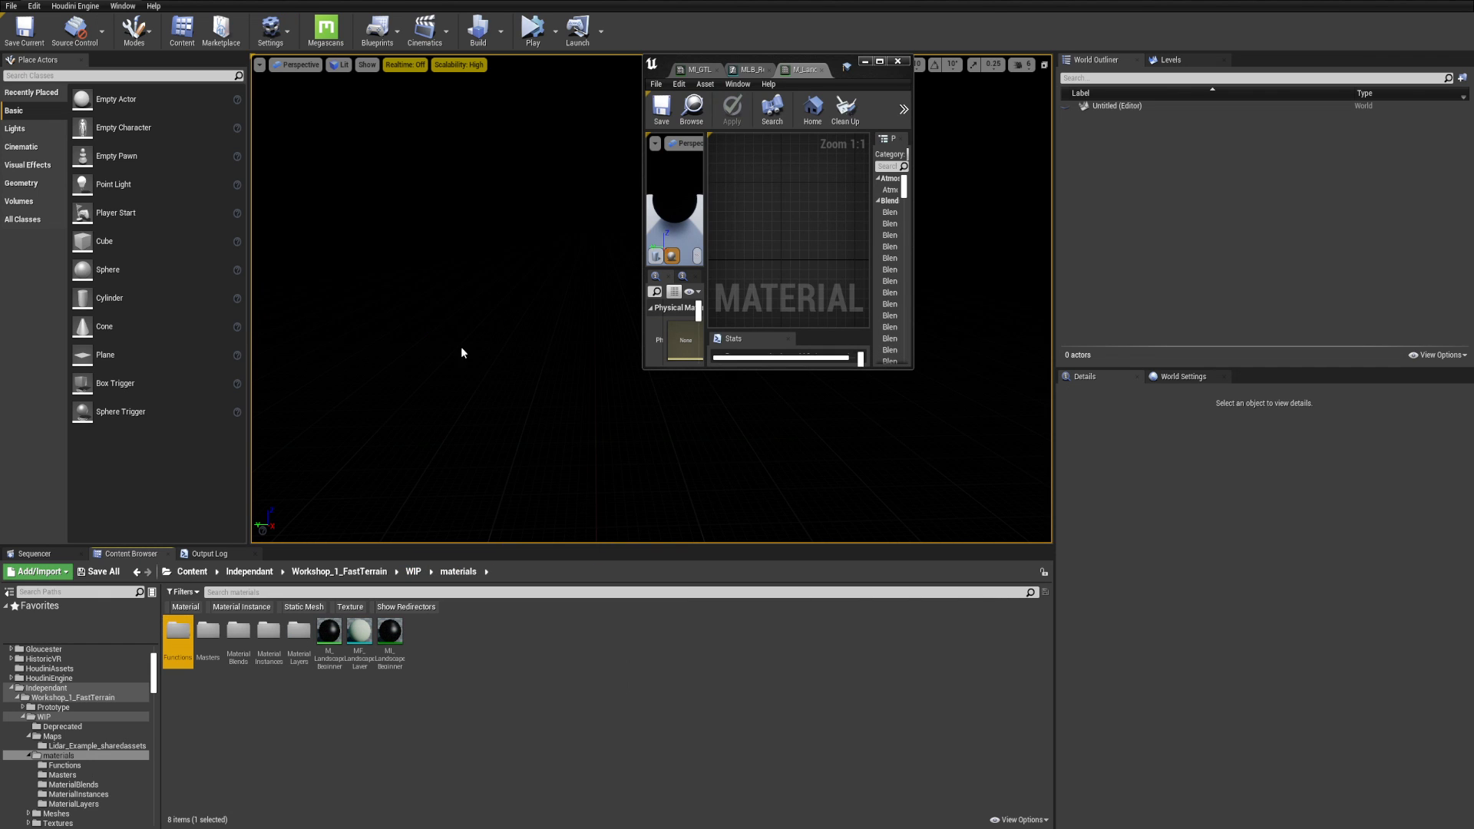
- Create a material function named getLandscapeLayers in the Functions folder and open it for editing
double_click(166, 658)
right_click(287, 659)
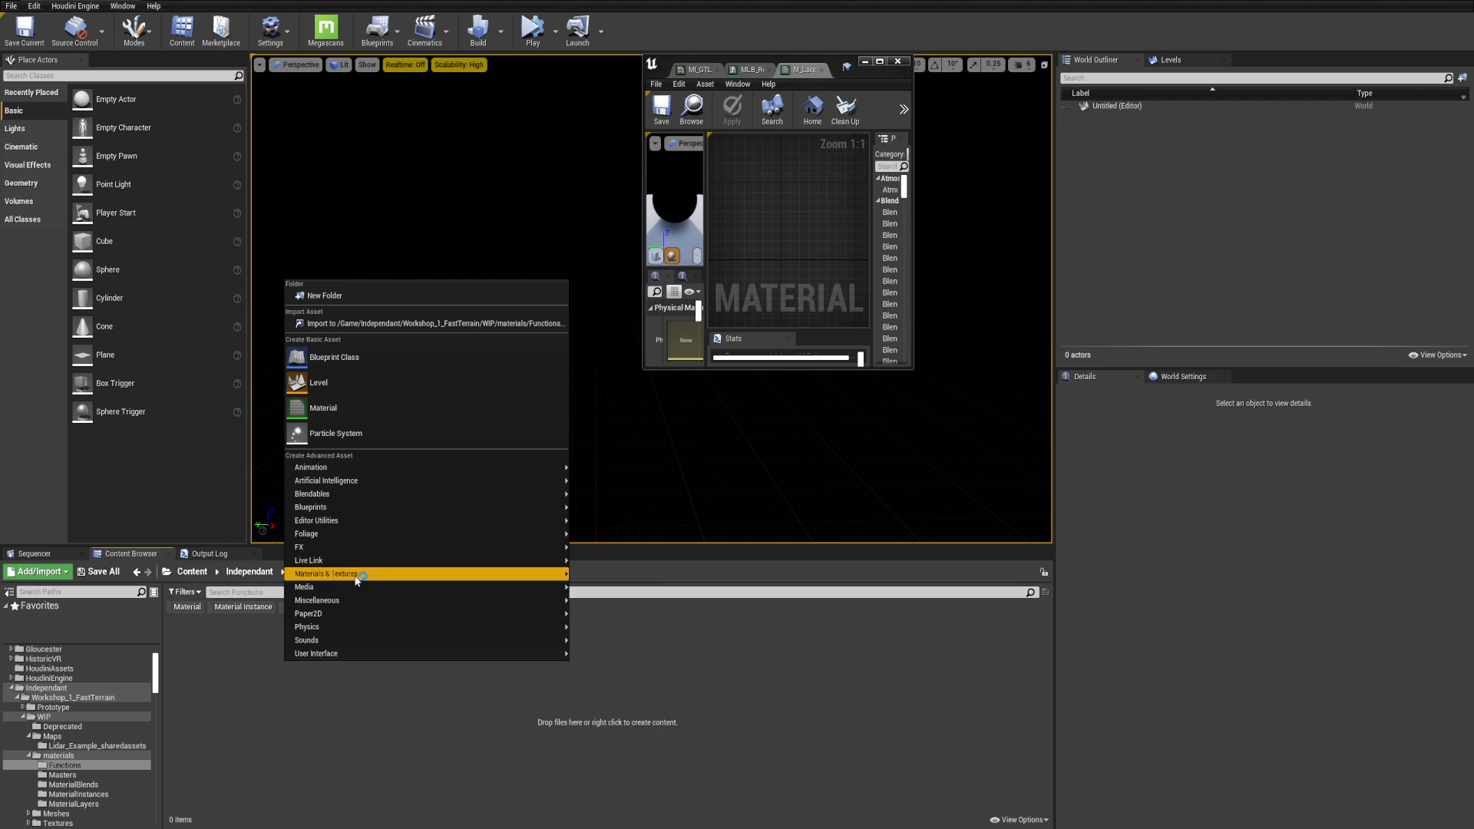
mouse_move(355, 576)
click(662, 544)
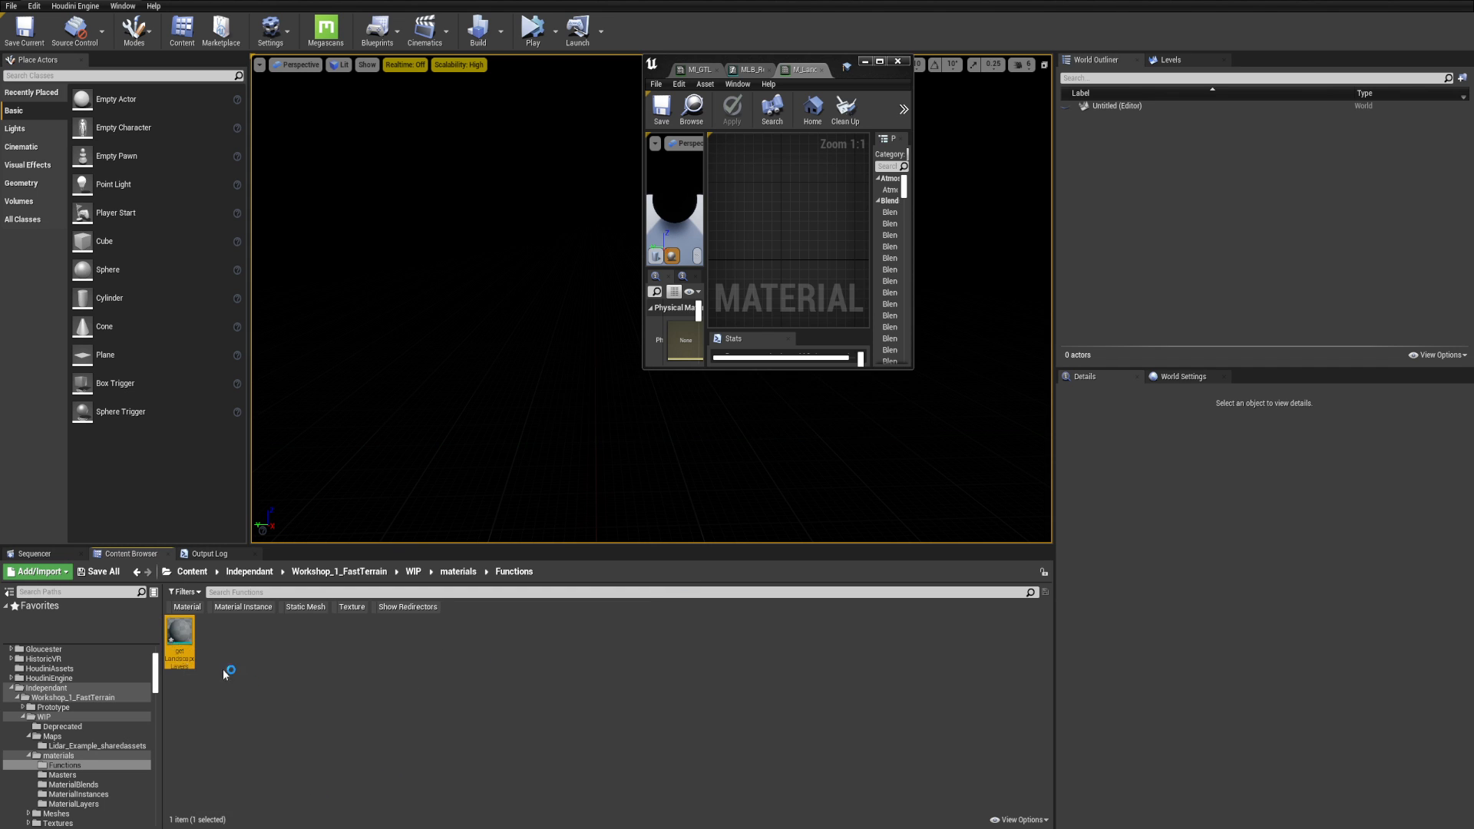
double_click(179, 635)
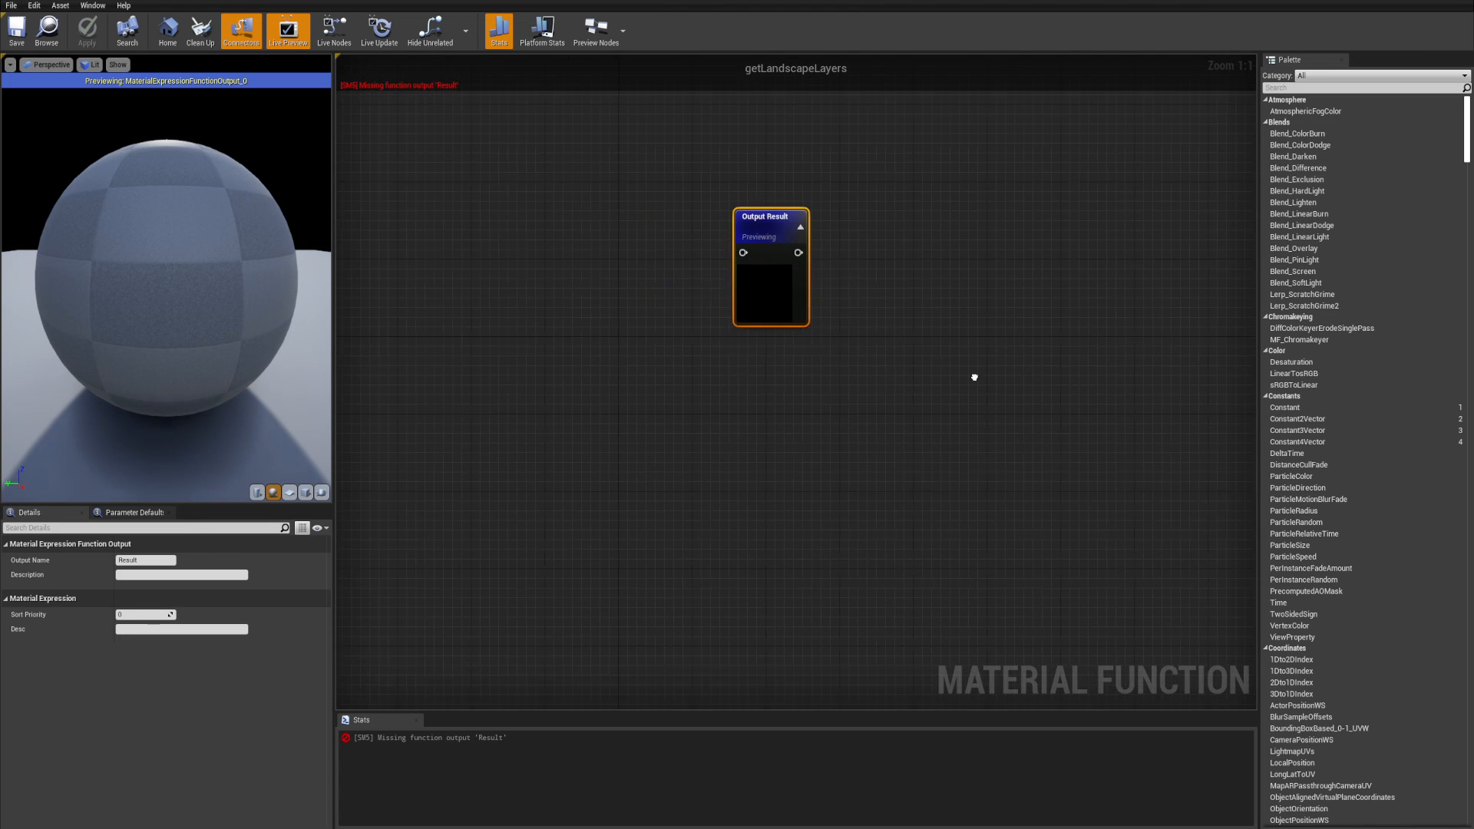
- Duplicate the Output Result node and place the copy directly below the original
right_drag(974, 376, 1030, 391)
drag(796, 281, 819, 274)
right_drag(971, 308, 900, 320)
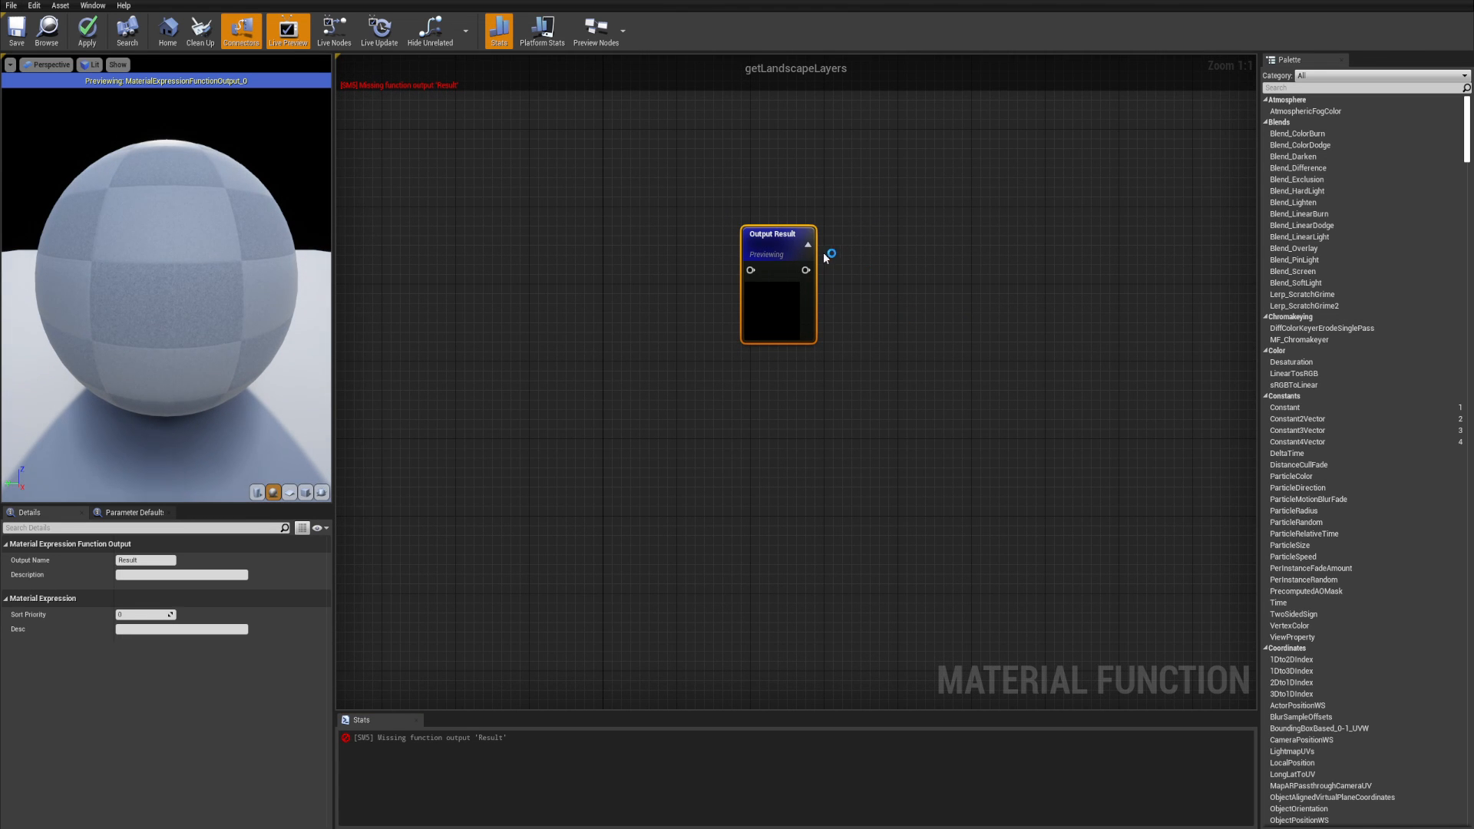
right_drag(871, 258, 895, 274)
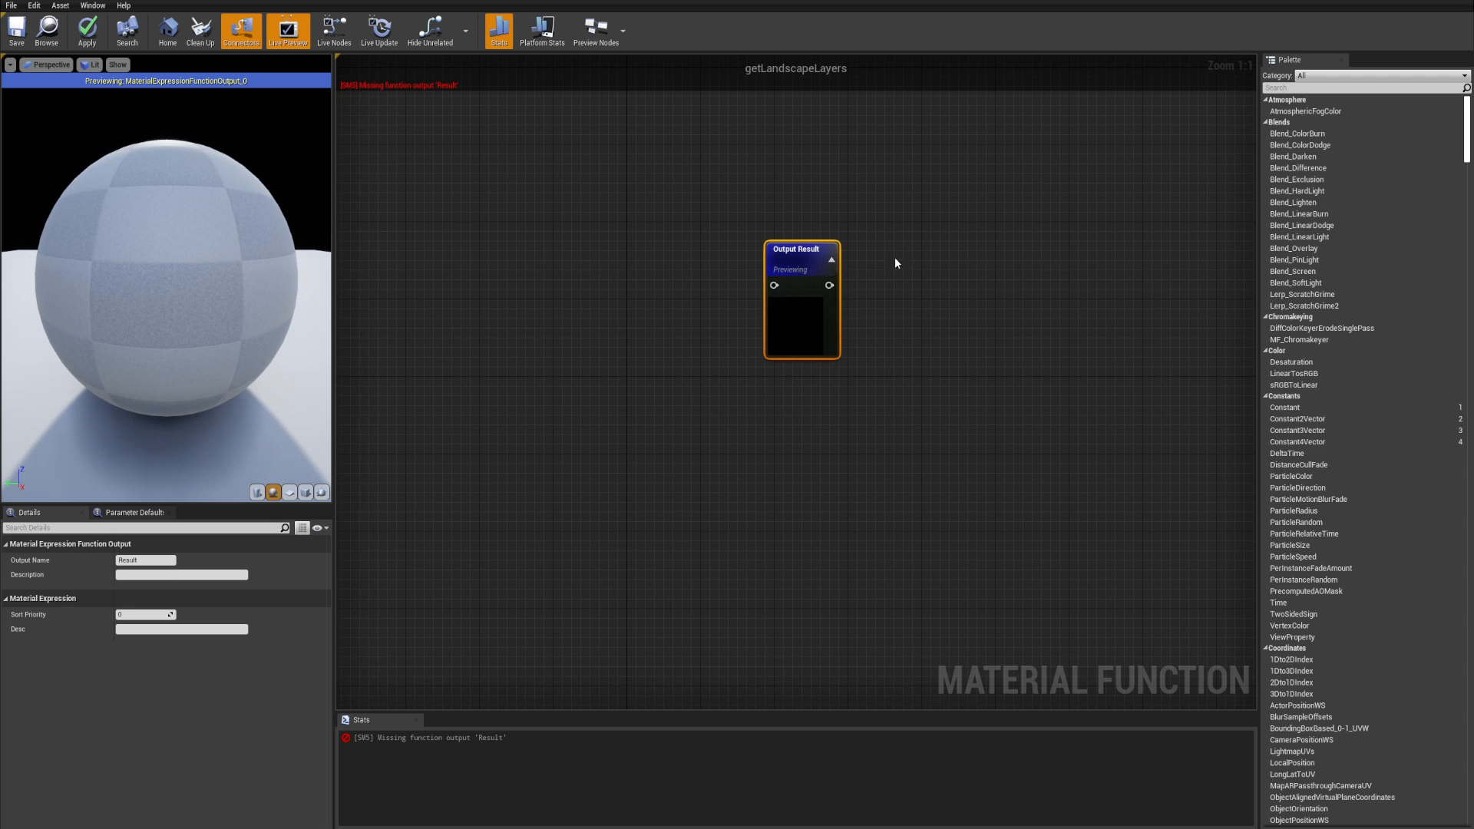
key(ctrl+w)
drag(836, 400, 810, 382)
right_drag(921, 404, 904, 371)
- Duplicate the pair of output nodes twice, stacking the copies into a column of six outputs
drag(902, 370, 822, 317)
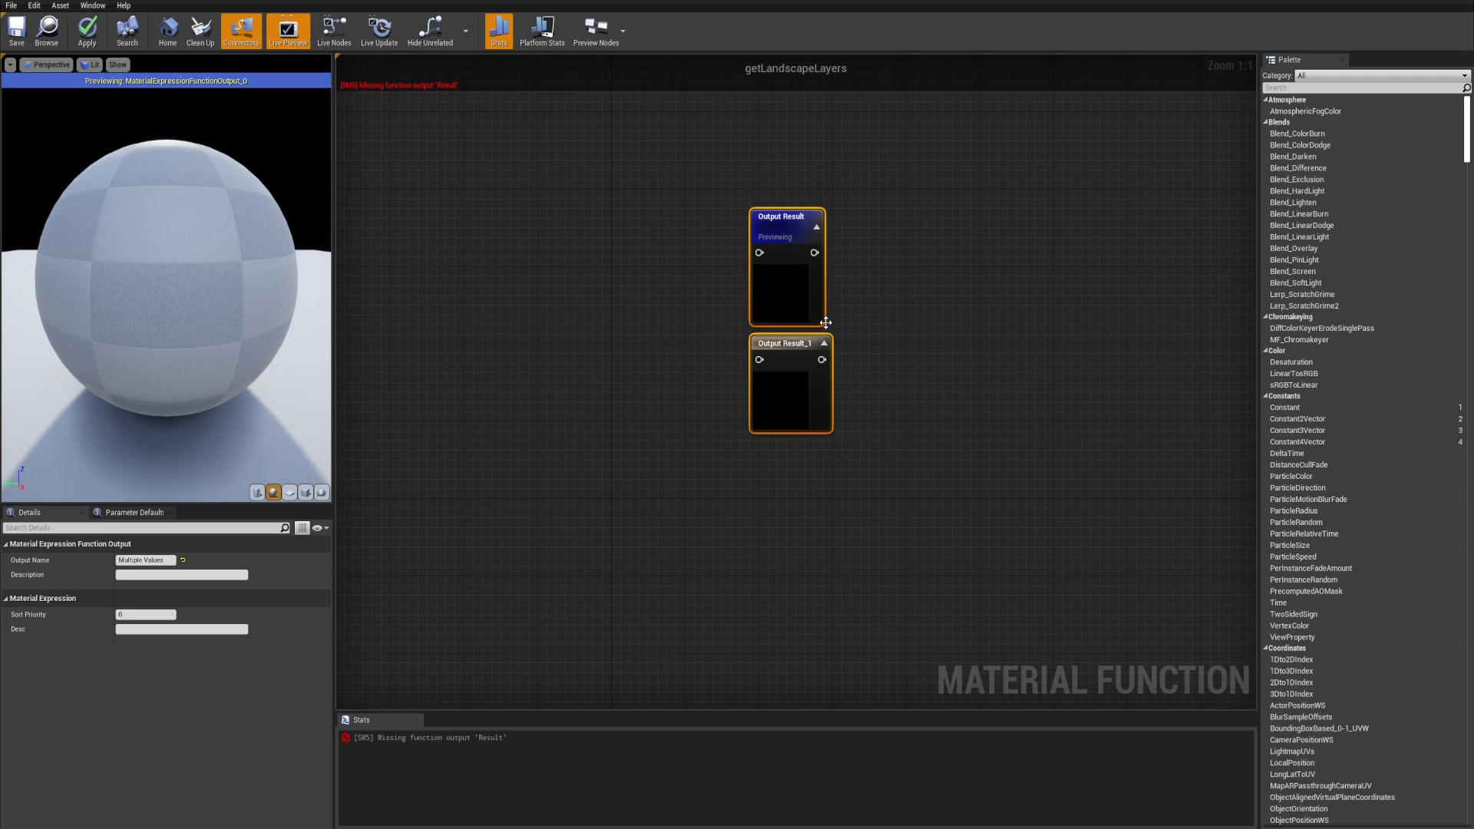
key(ctrl+w)
right_drag(943, 432, 941, 360)
drag(876, 360, 804, 380)
click(885, 429)
drag(807, 529, 803, 451)
key(ctrl+w)
right_drag(954, 546, 944, 384)
drag(849, 451, 783, 454)
click(914, 463)
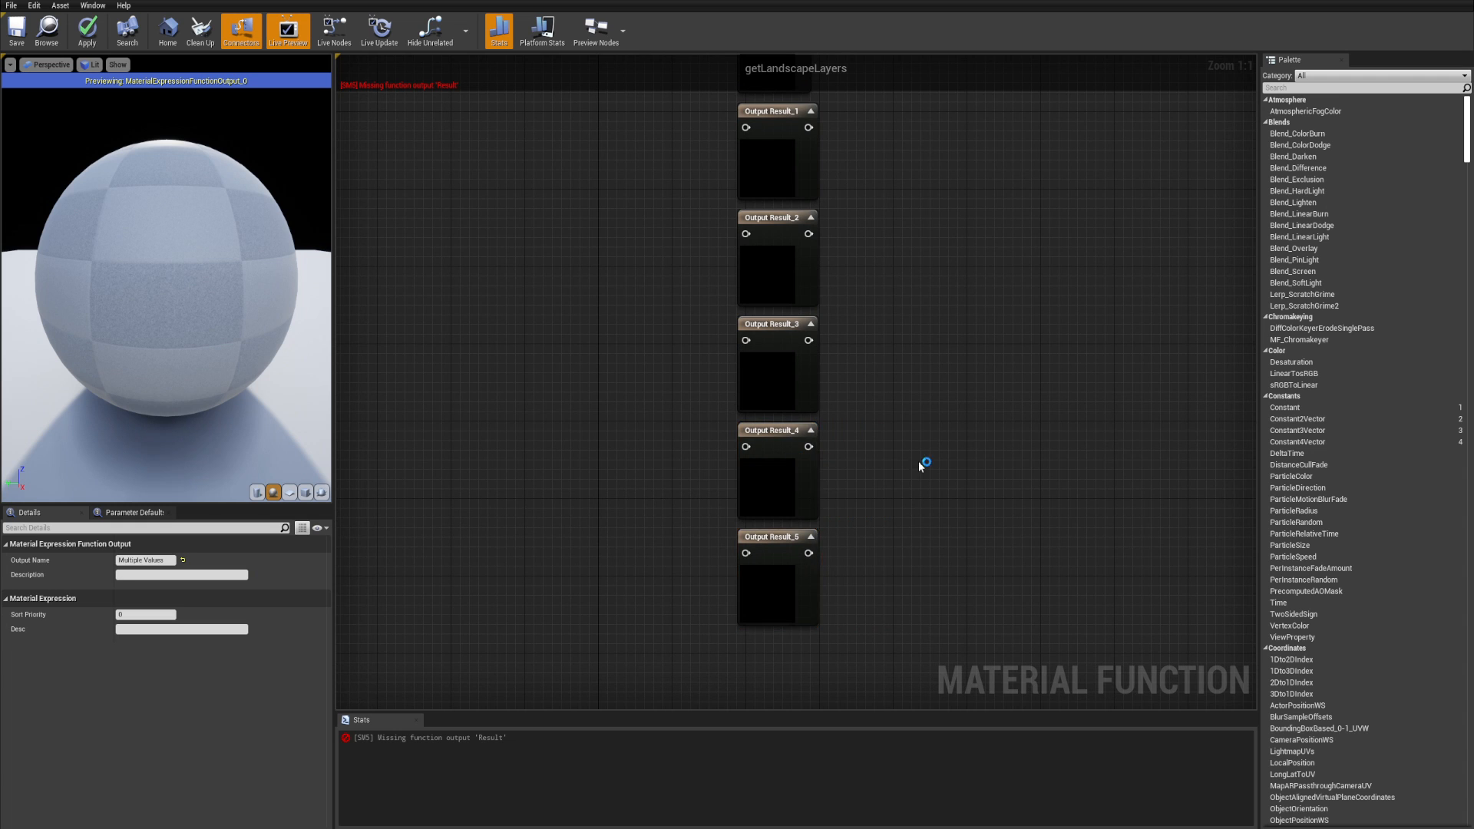
- Compare the Grass, Rock, Sediment, Gravel and Heather samples in the landscape material with the function's output nodes
right_drag(623, 277, 595, 284)
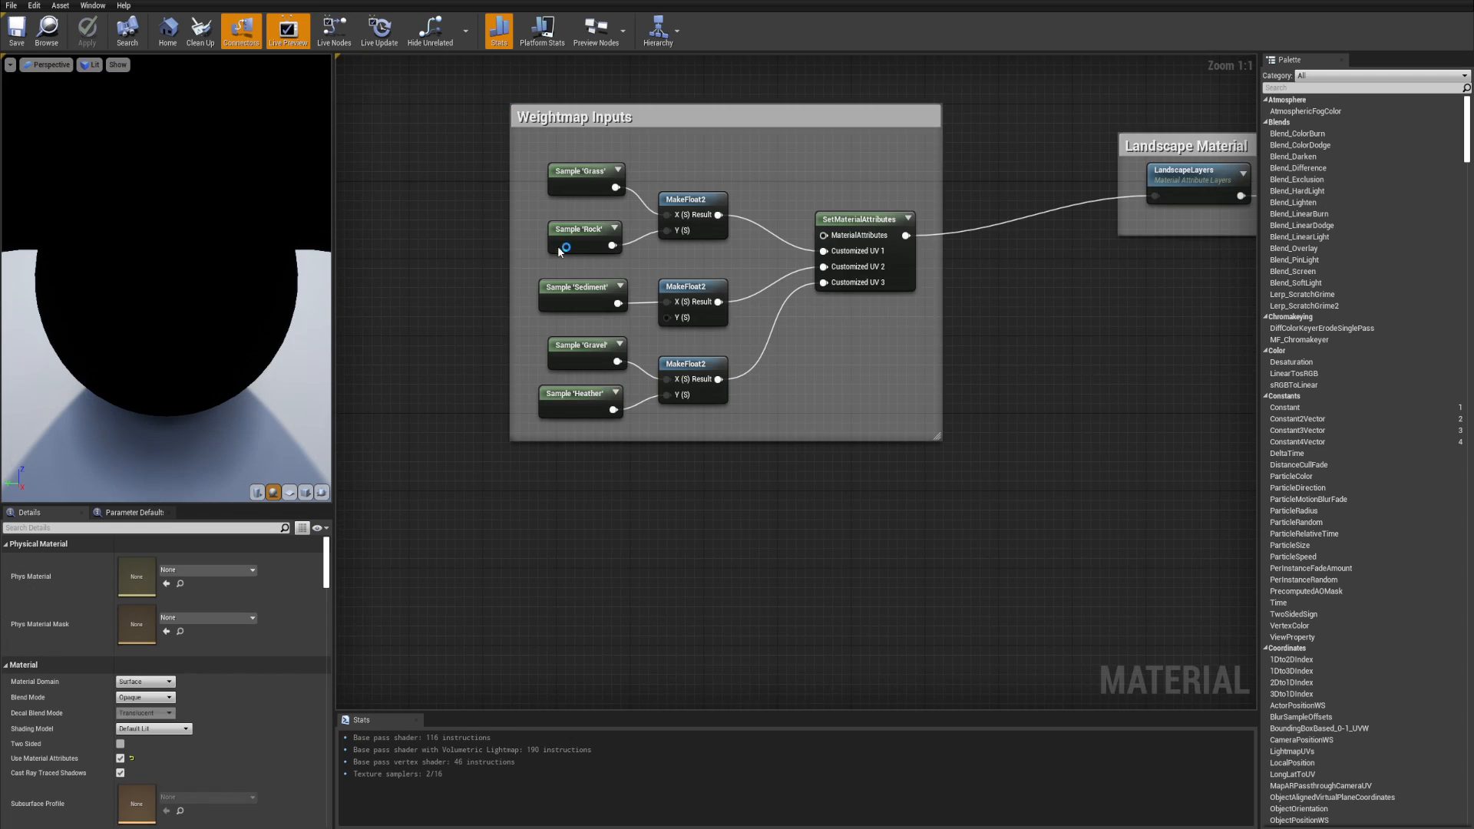
right_drag(564, 249, 600, 294)
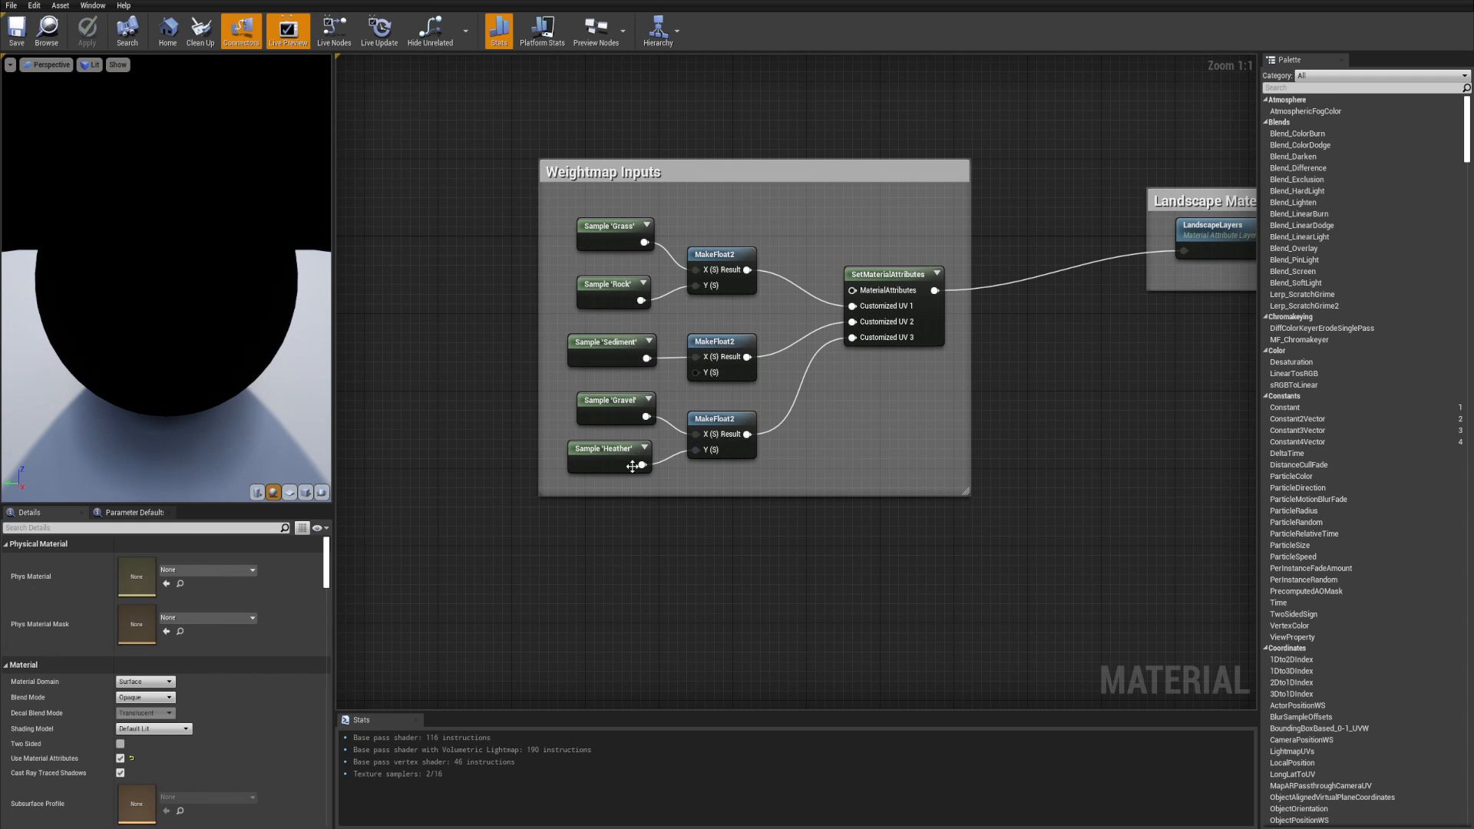
click(392, 0)
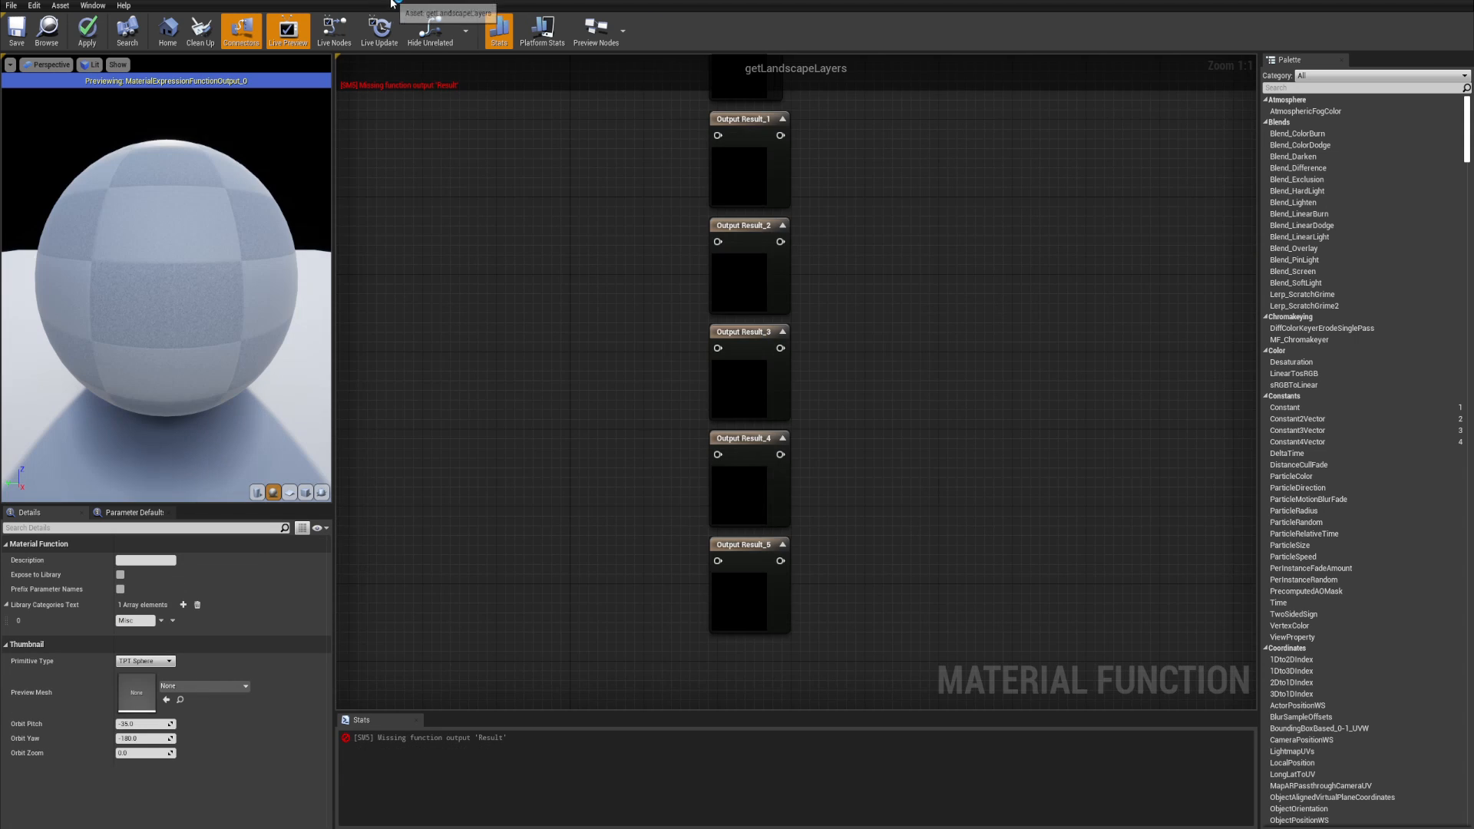
right_drag(987, 420, 981, 504)
right_drag(865, 245, 872, 328)
right_drag(762, 230, 761, 144)
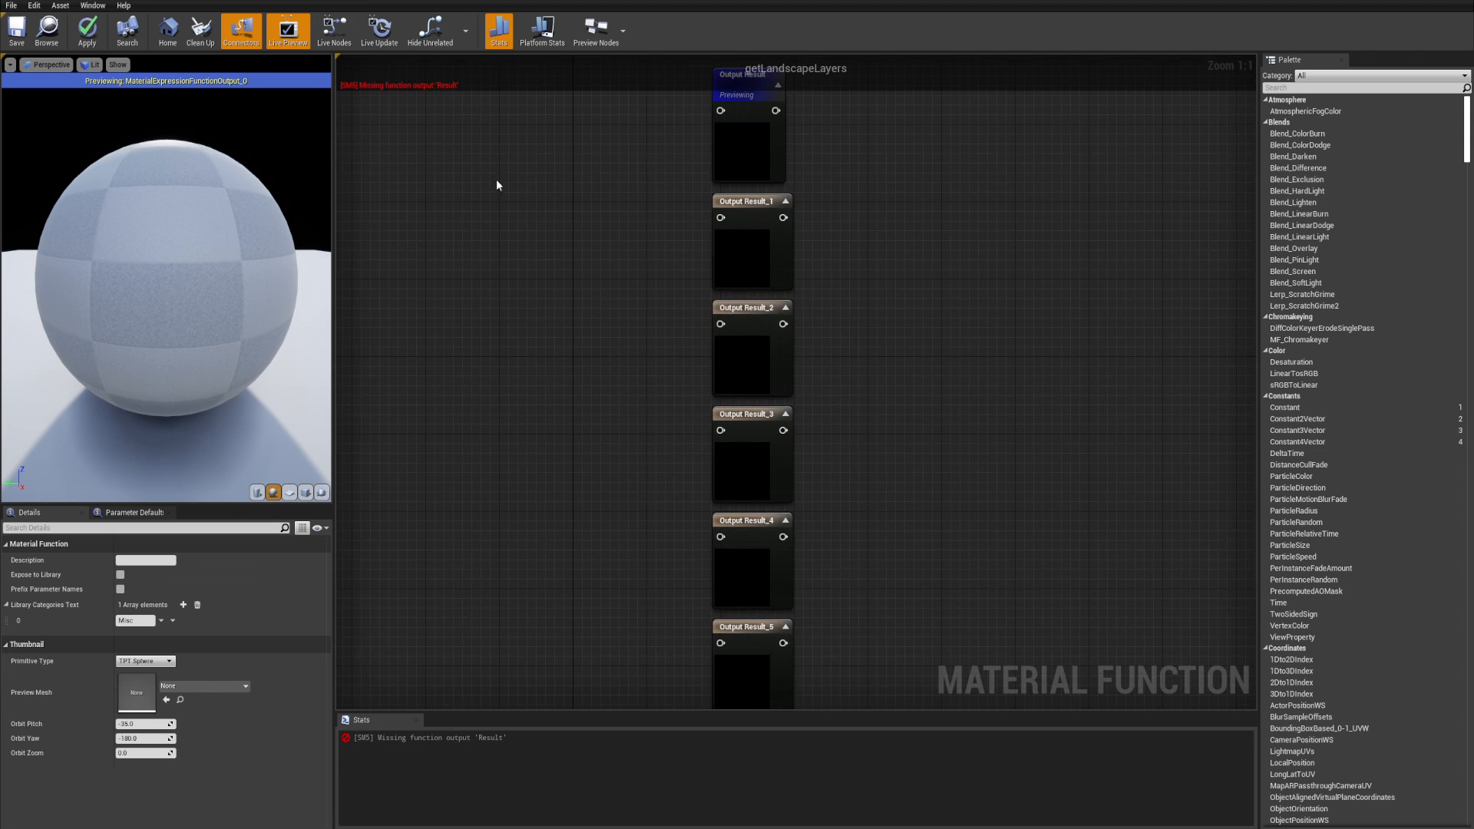
scroll(497, 184, down, 1)
right_drag(496, 184, 641, 224)
click(329, 1)
right_drag(855, 348, 757, 340)
drag(746, 365, 747, 364)
click(770, 369)
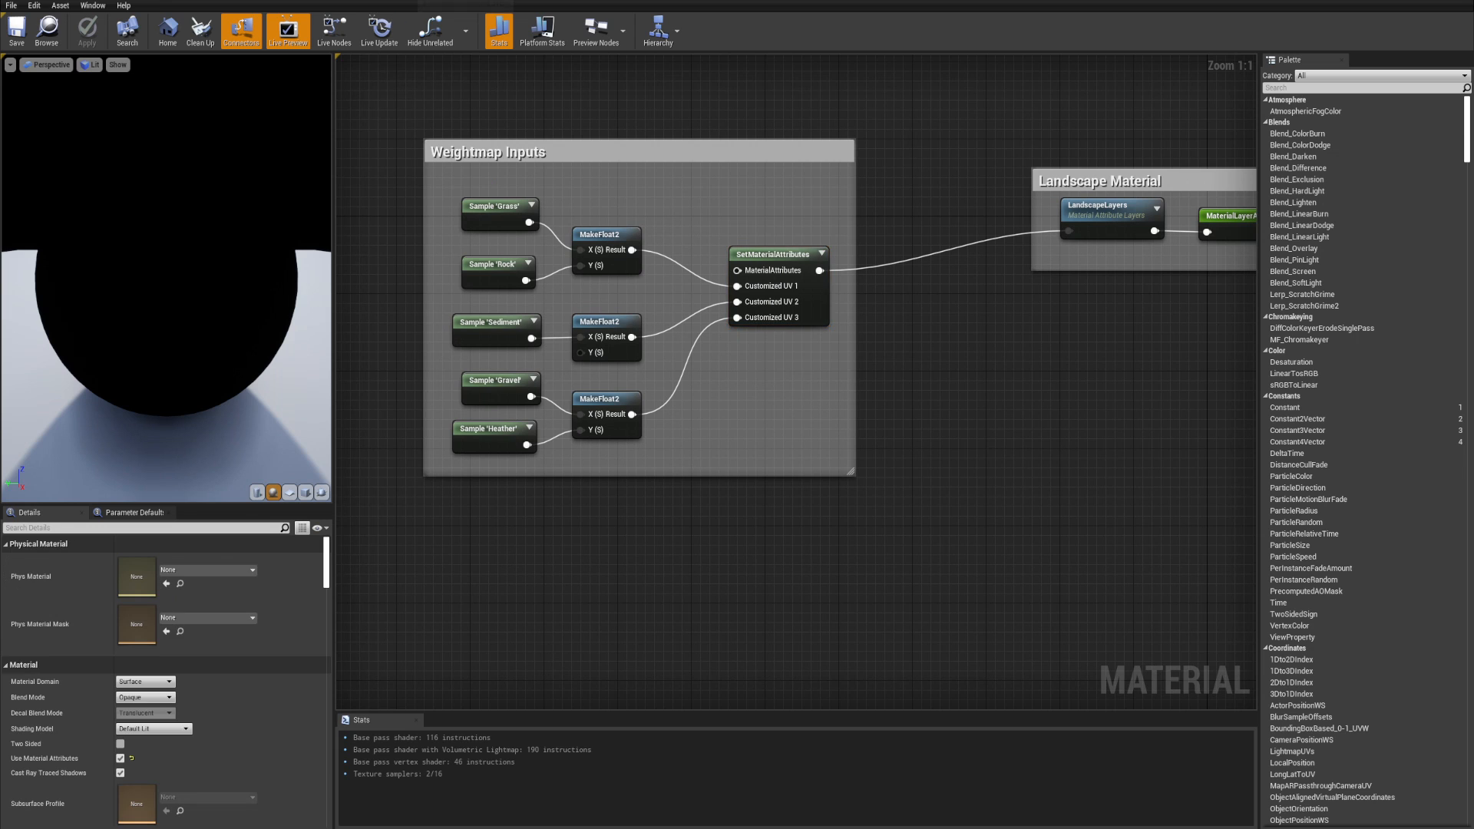
- Add a GetMaterialAttributes node to getLandscapeLayers, in the empty space beside the output column
click(393, 1)
right_drag(674, 286, 753, 275)
right_click(741, 285)
text(getmateria)
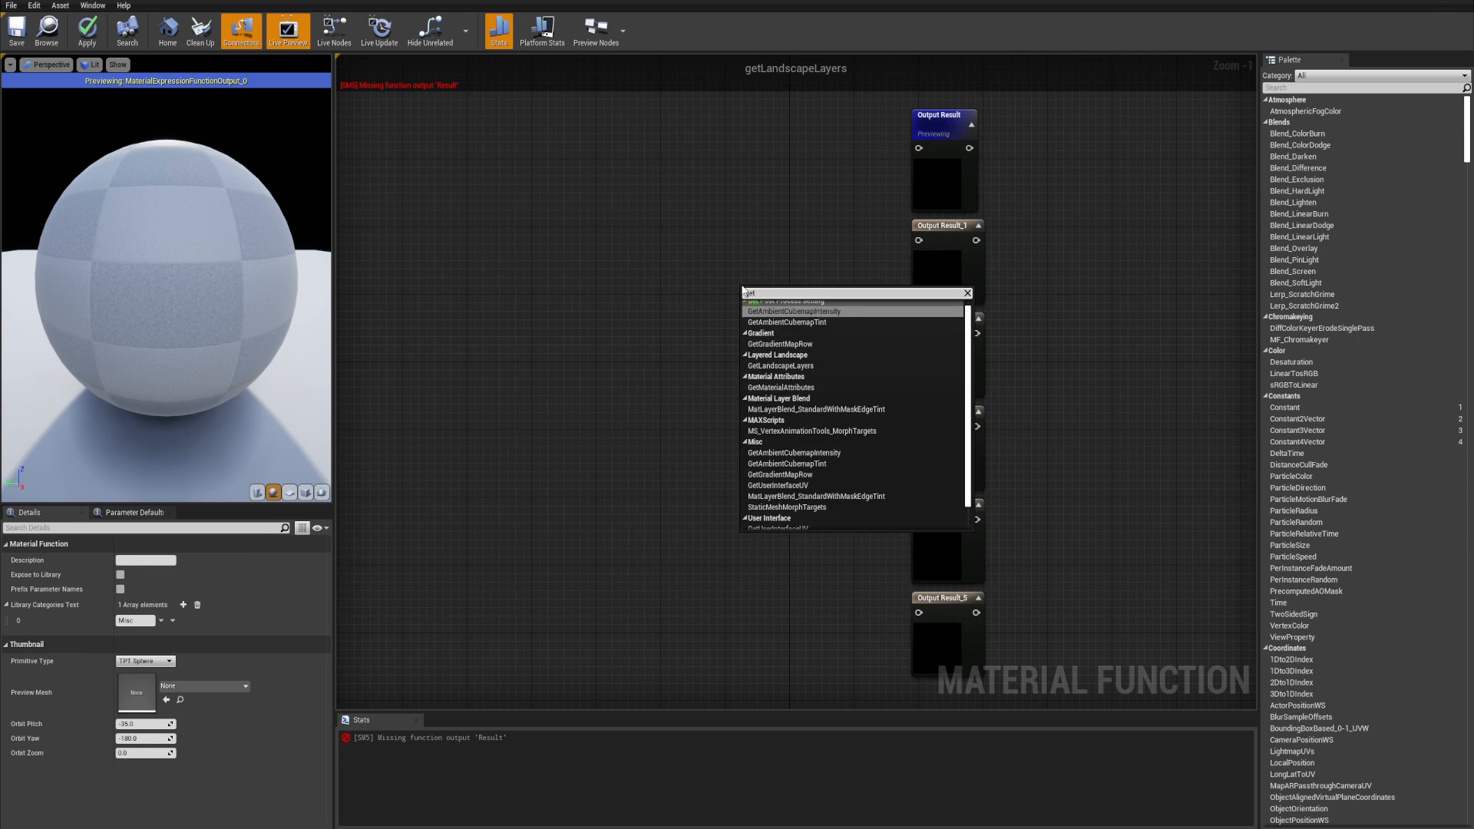
key(Return)
drag(776, 300, 690, 275)
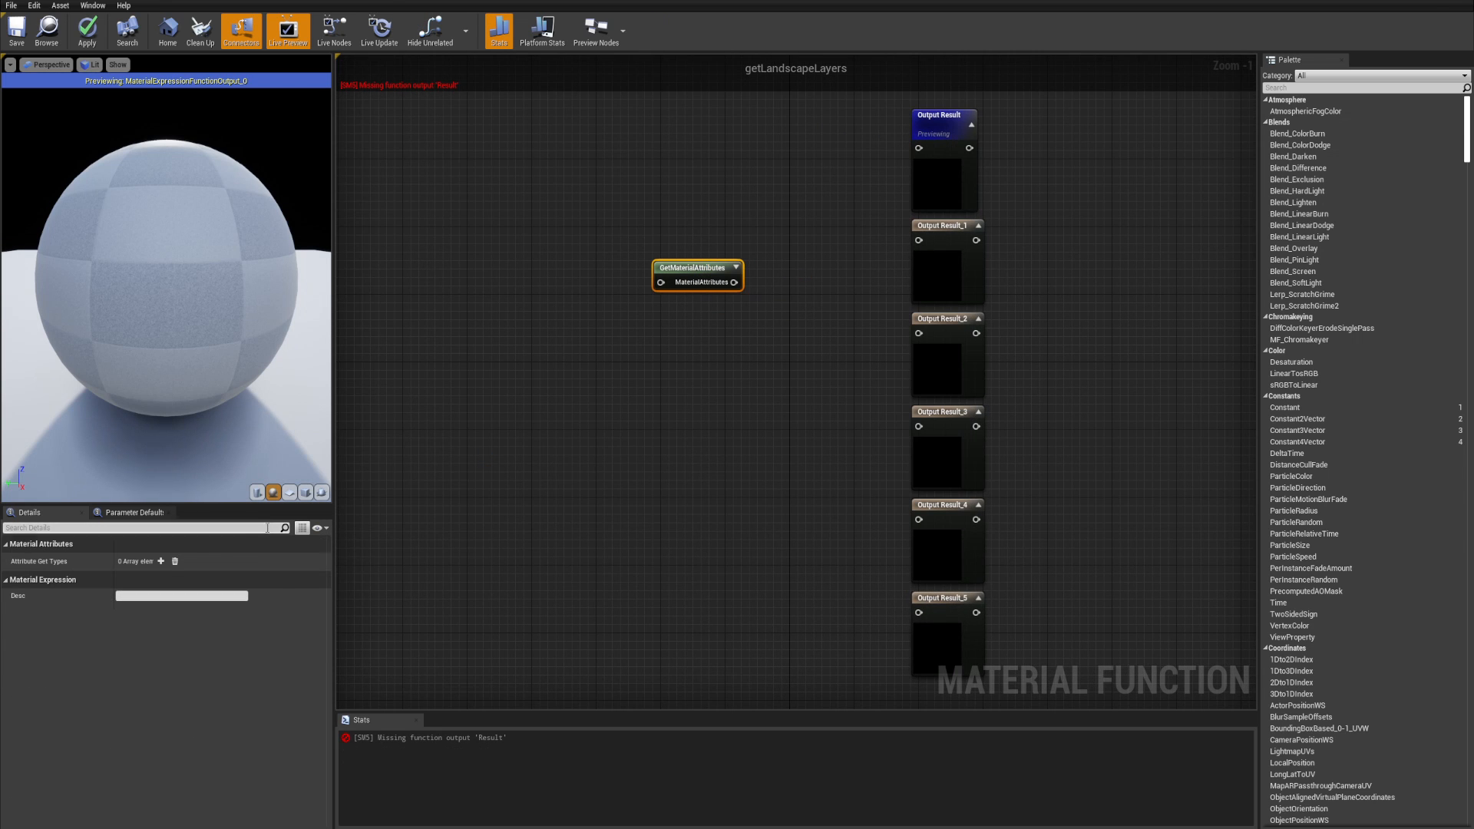
- Add three attribute get types to GetMaterialAttributes and set them to CustomizedUV1, CustomizedUV2 and CustomizedUV3
click(161, 561)
click(146, 580)
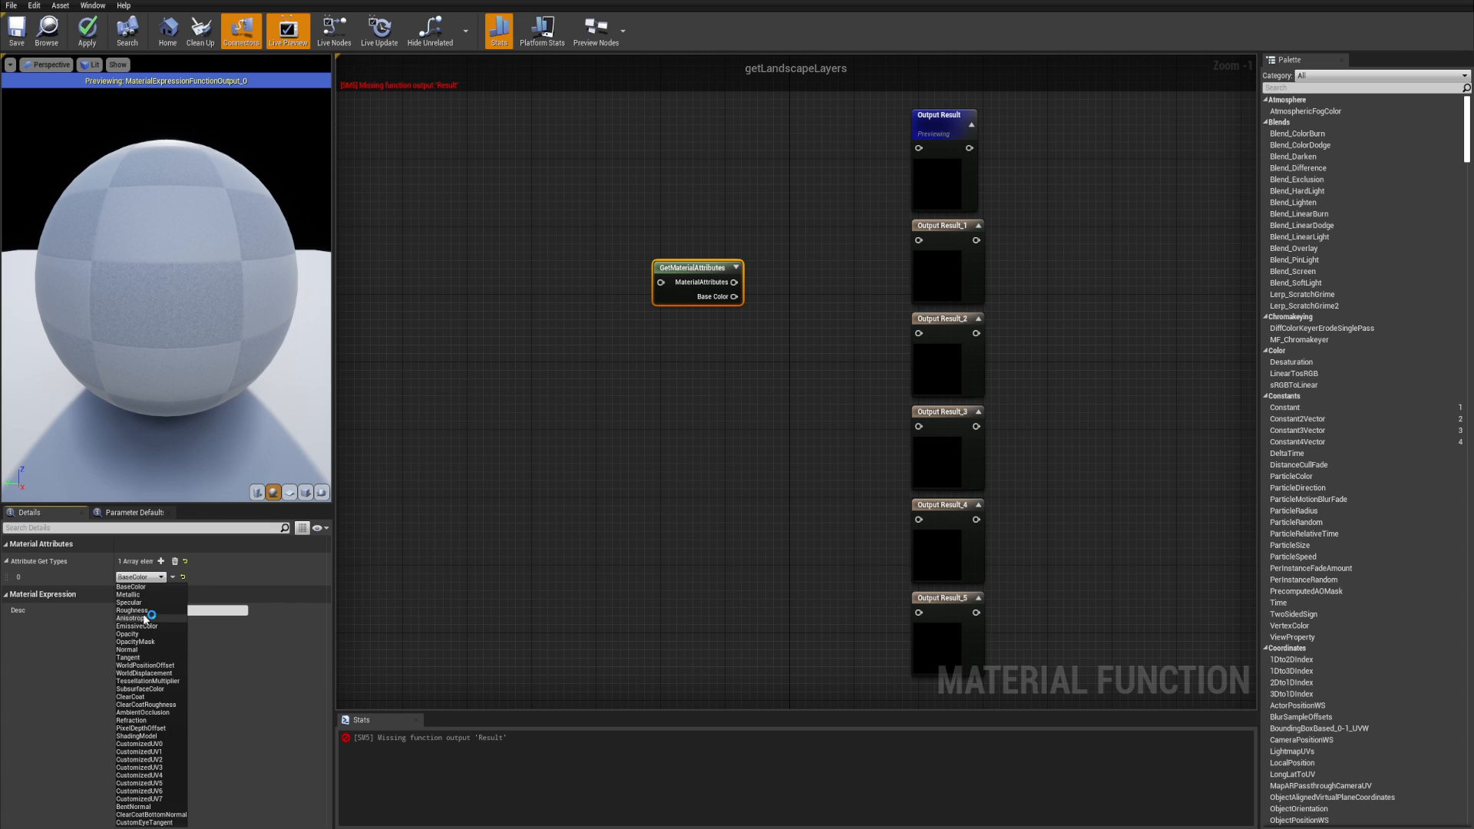
click(146, 752)
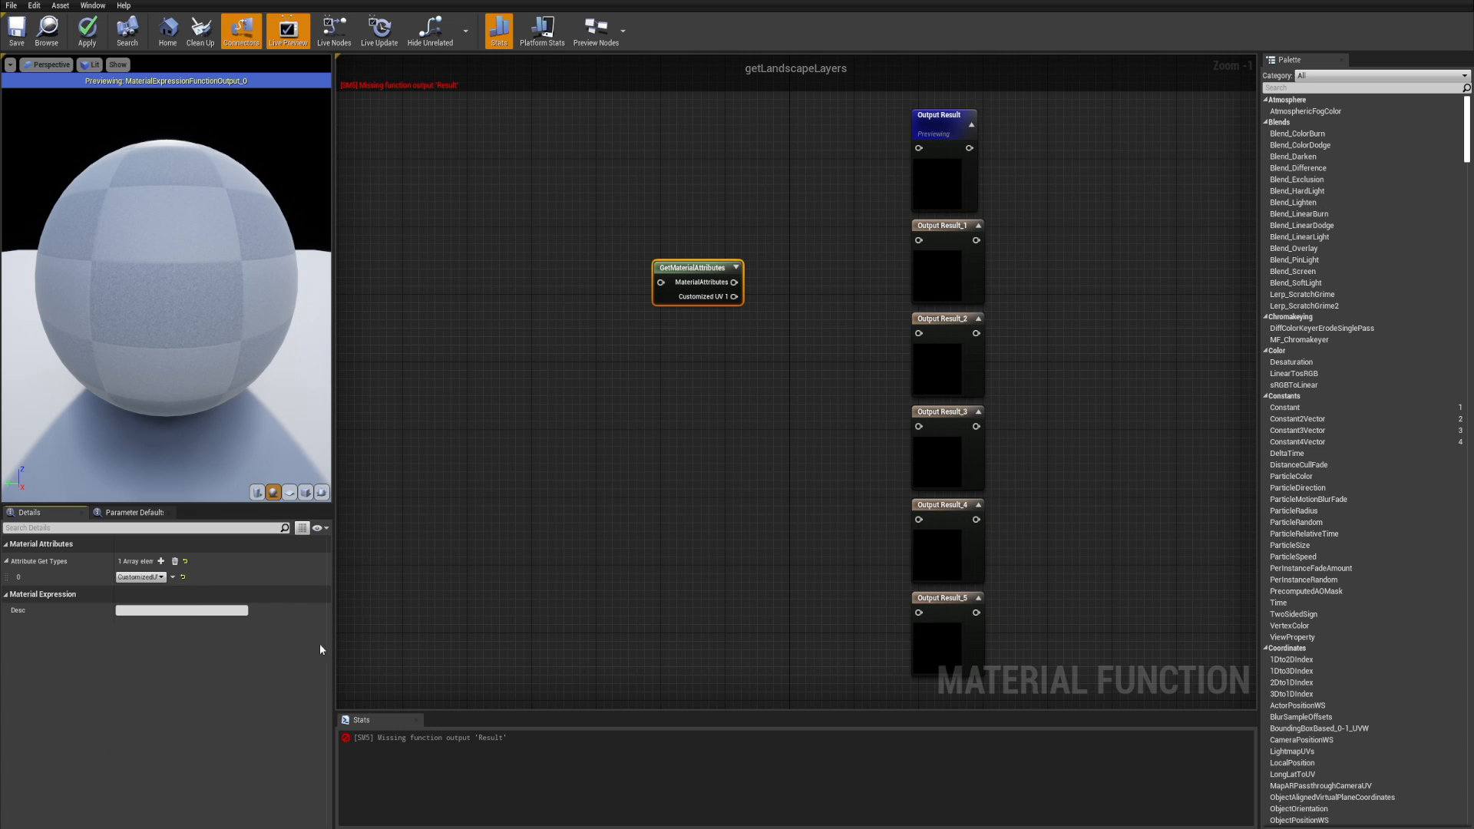
click(161, 561)
click(160, 561)
click(157, 592)
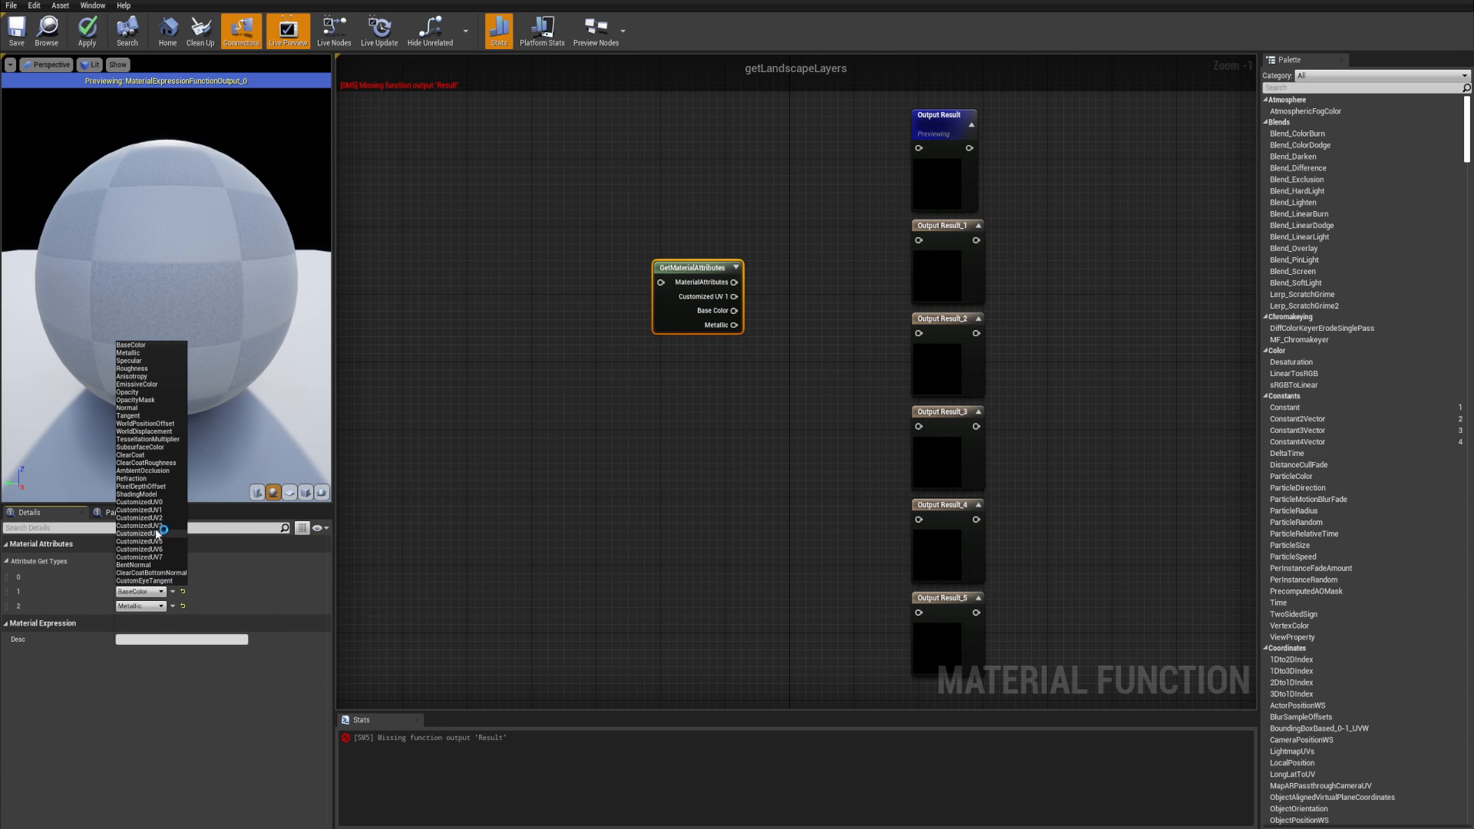
click(139, 517)
click(141, 606)
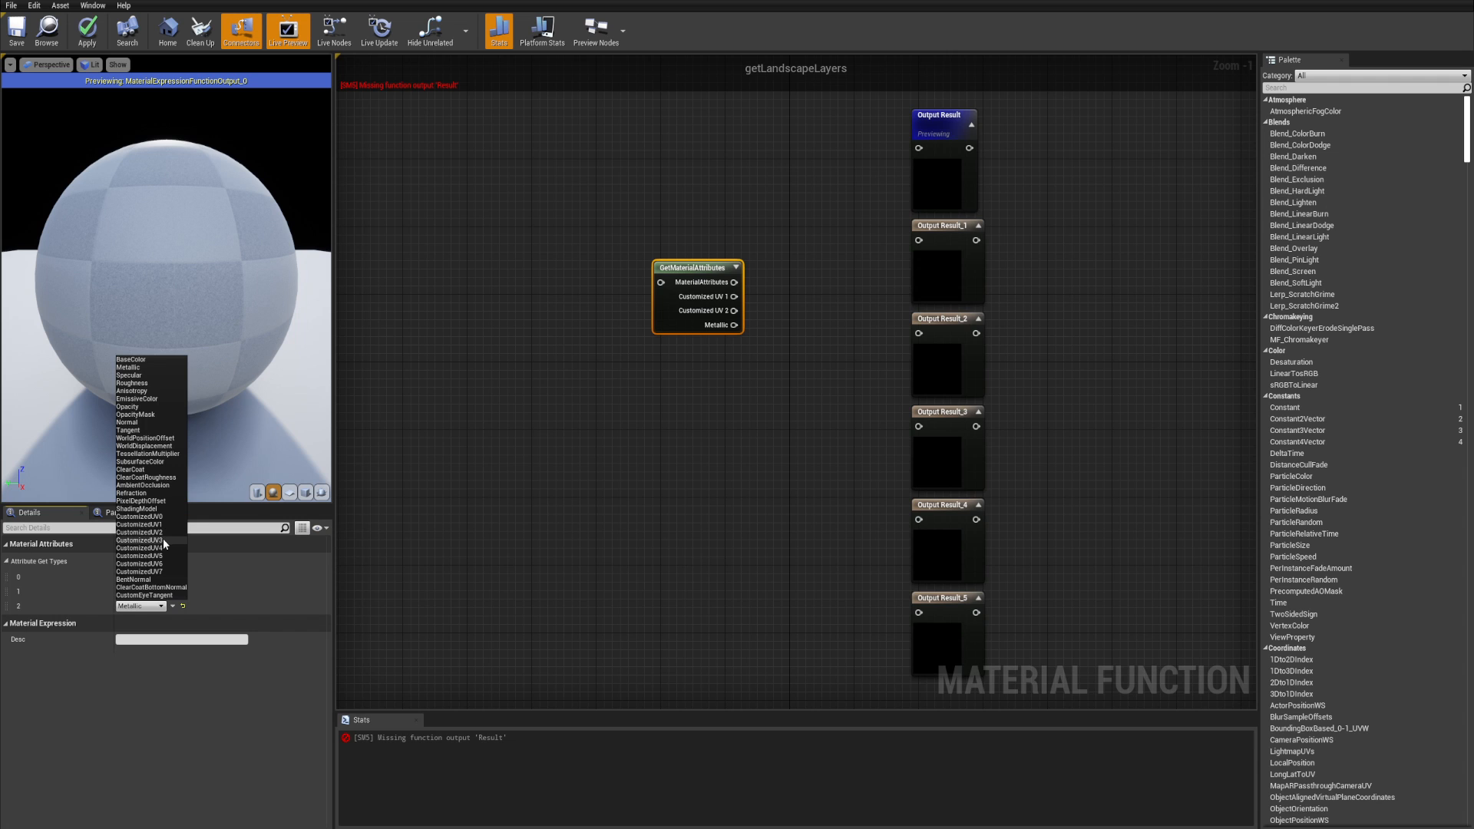
click(146, 540)
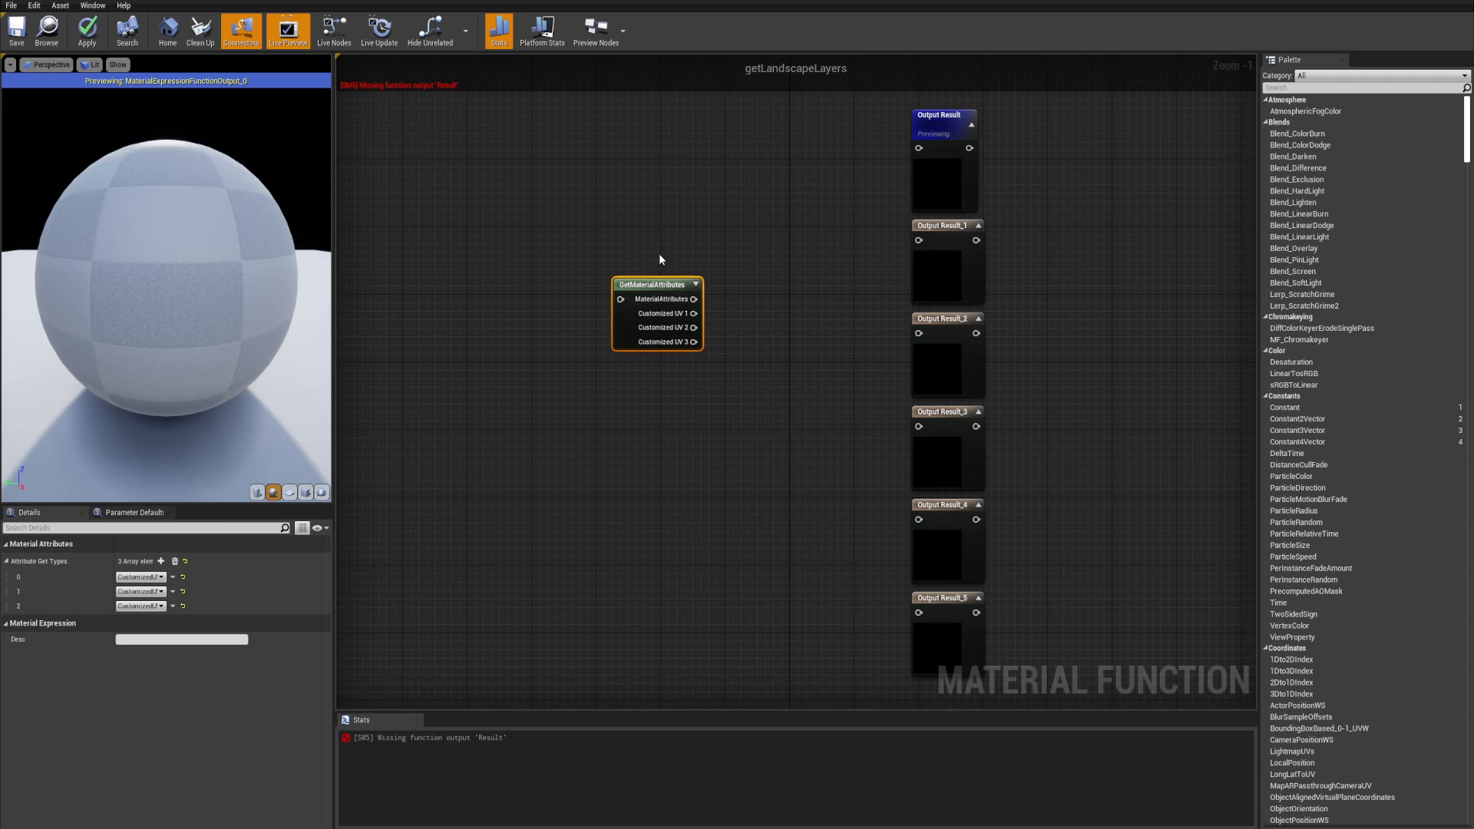
- Connect a new BreakOutFloat2Components node to Customized UV 1 and position it beside GetMaterialAttributes
drag(693, 314, 742, 315)
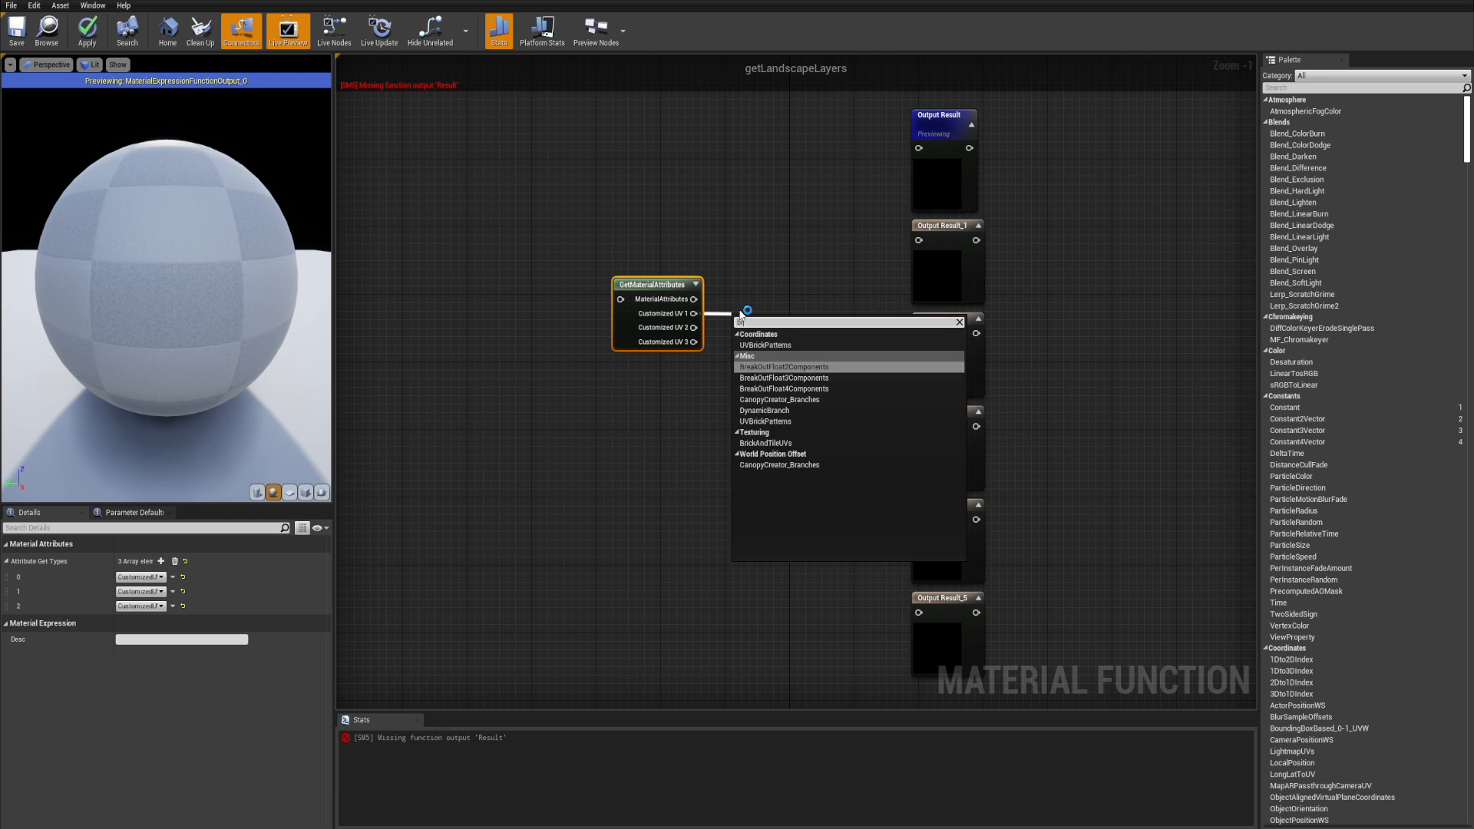
text(Break)
key(Return)
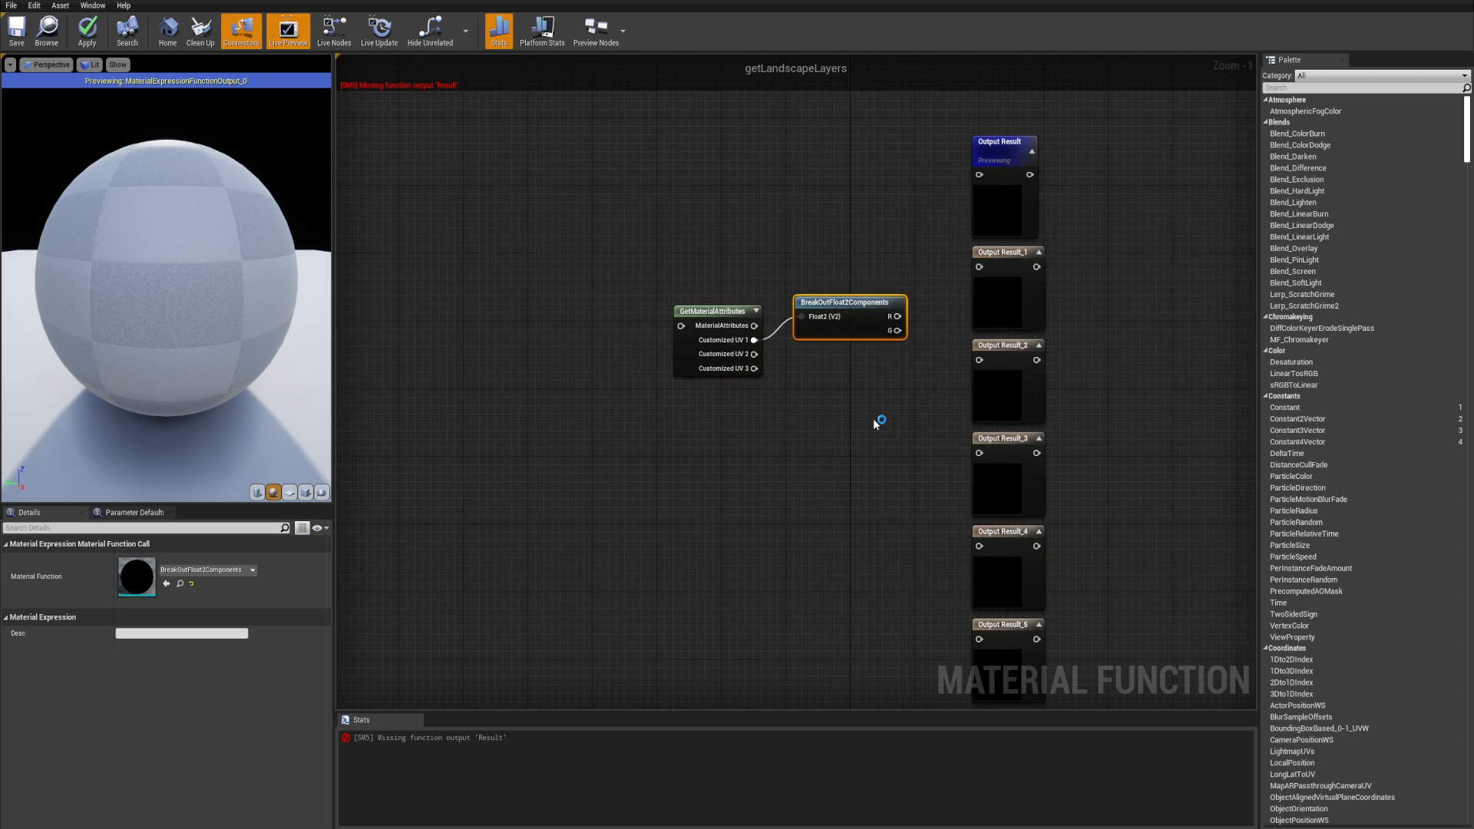
drag(835, 311, 714, 311)
- Duplicate the BreakOutFloat2Components node for Customized UV 2 and Customized UV 3, stacking the copies below it
click(710, 312)
key(ctrl+w)
drag(633, 348, 739, 436)
click(695, 369)
key(ctrl+w)
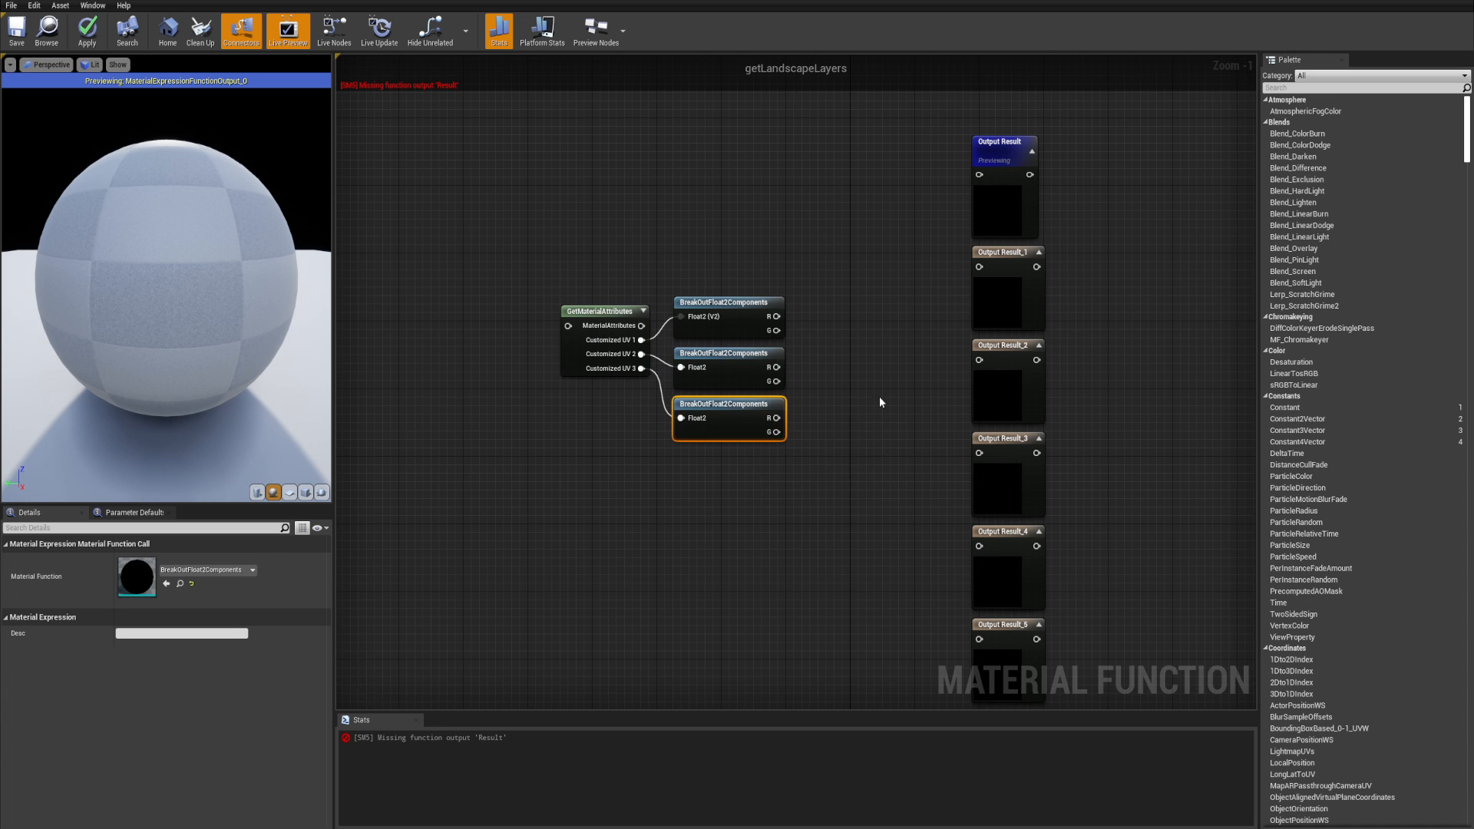
- Connect the R and G outputs of the three BreakOutFloat2Components nodes, in order, to the inputs of the six function output nodes
click(880, 395)
right_drag(884, 378, 702, 386)
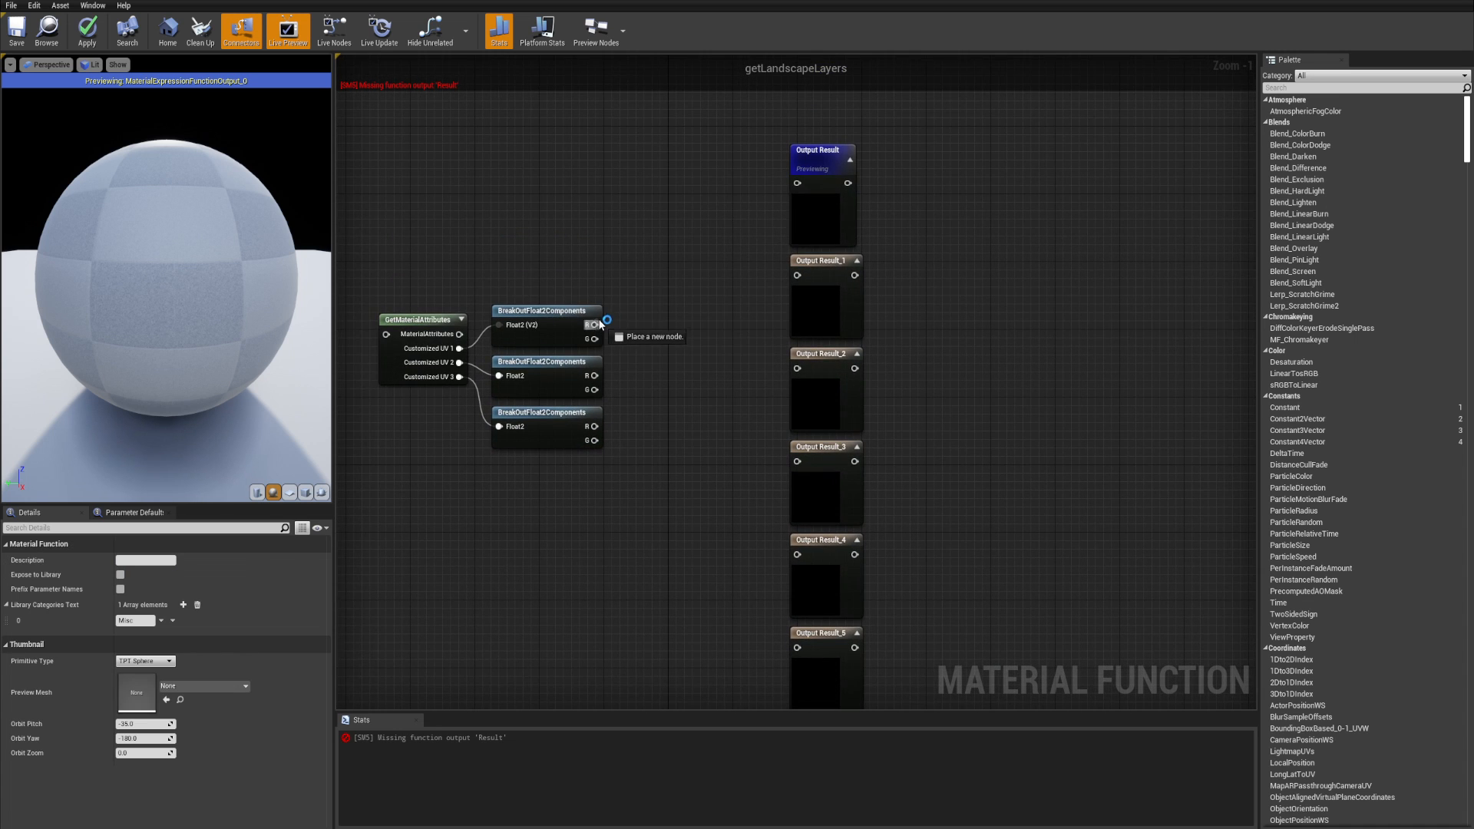
drag(600, 325, 797, 183)
drag(796, 275, 797, 368)
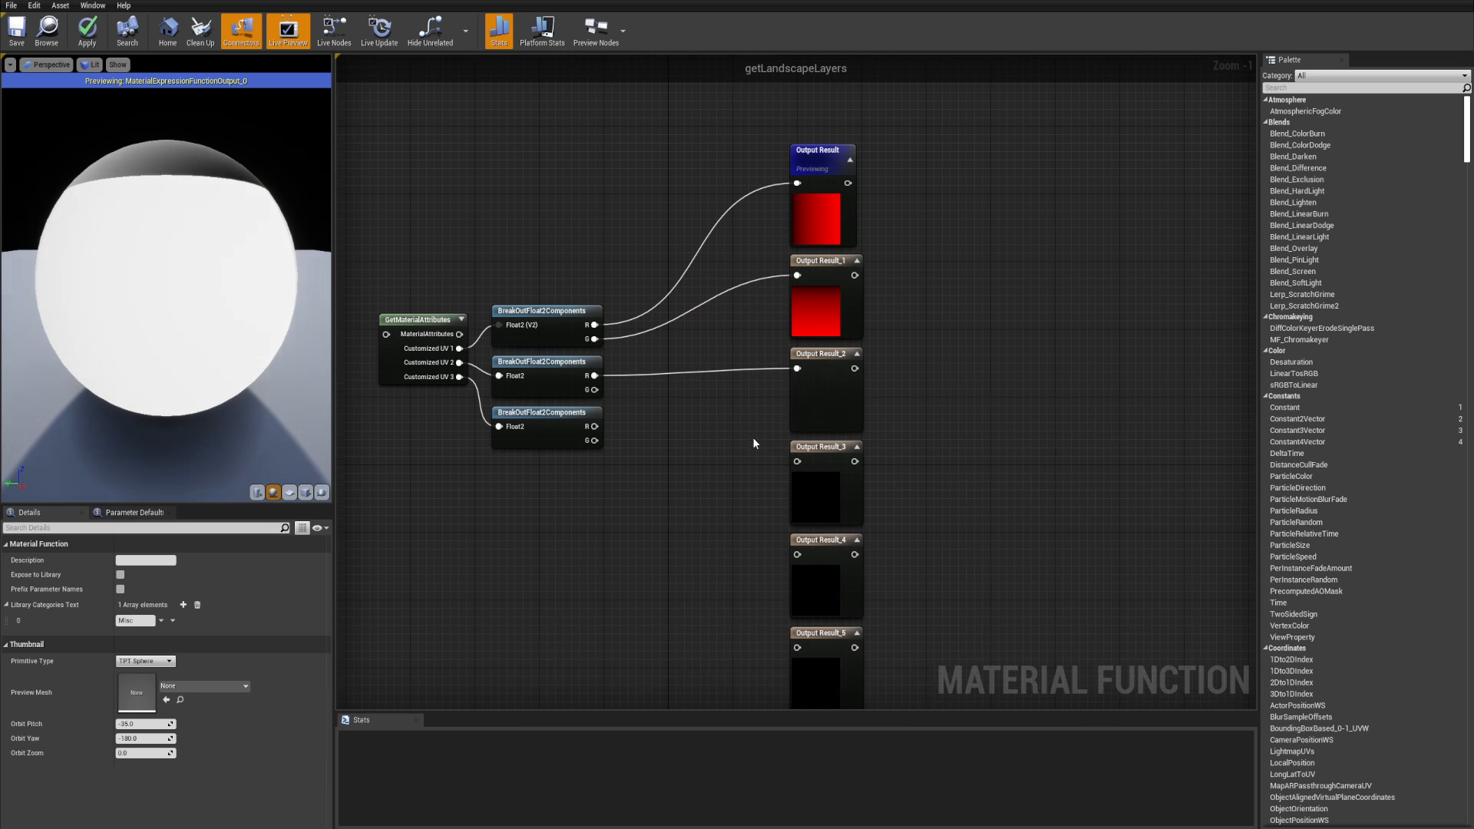
right_drag(752, 443, 787, 359)
drag(831, 377, 832, 471)
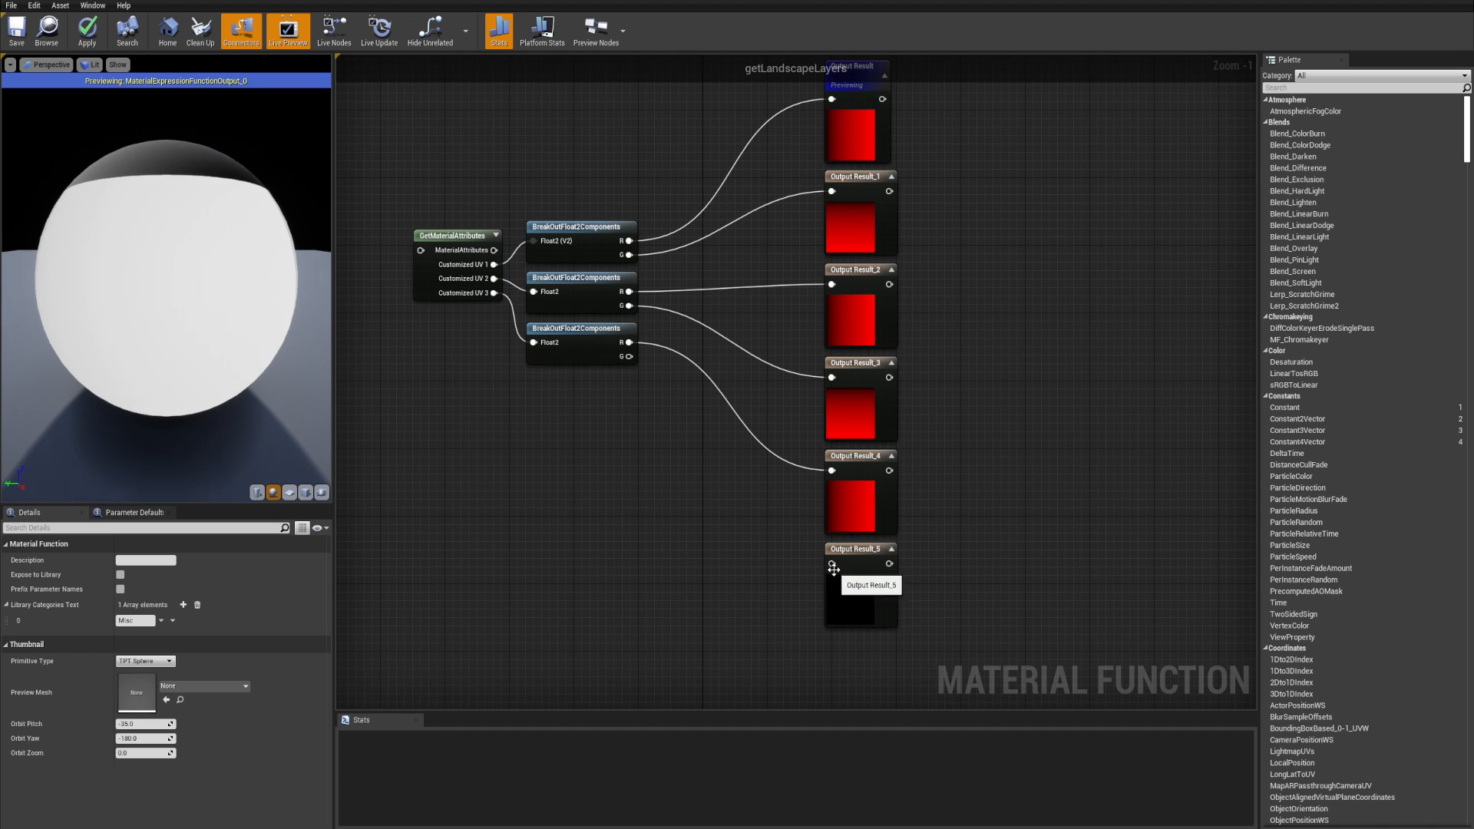
drag(833, 566, 630, 356)
right_drag(926, 411, 881, 499)
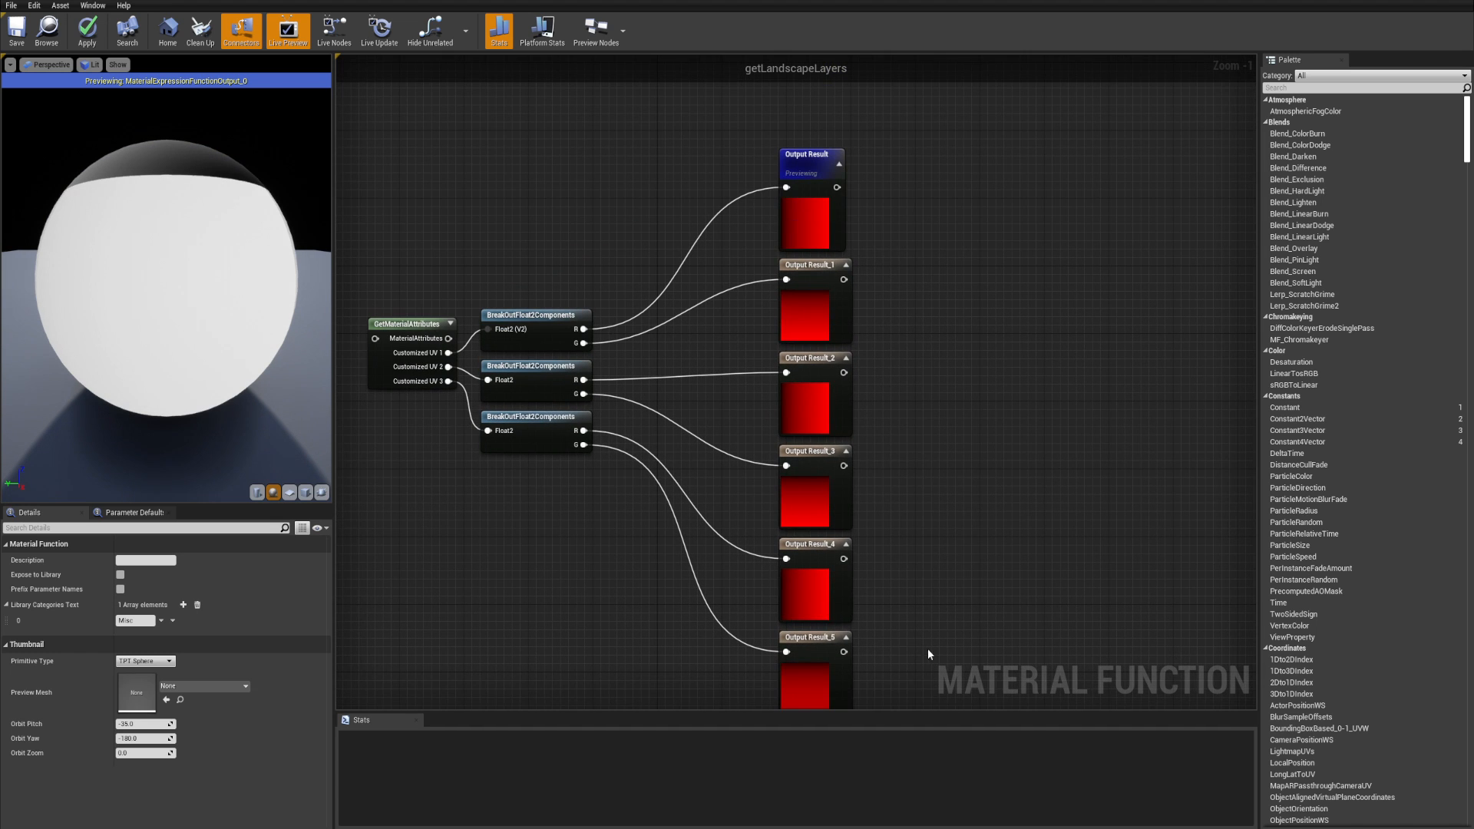
- Check the layer sample names and their order in the landscape material's Weightmap Inputs group
drag(928, 650, 777, 204)
click(969, 356)
right_drag(970, 358, 931, 237)
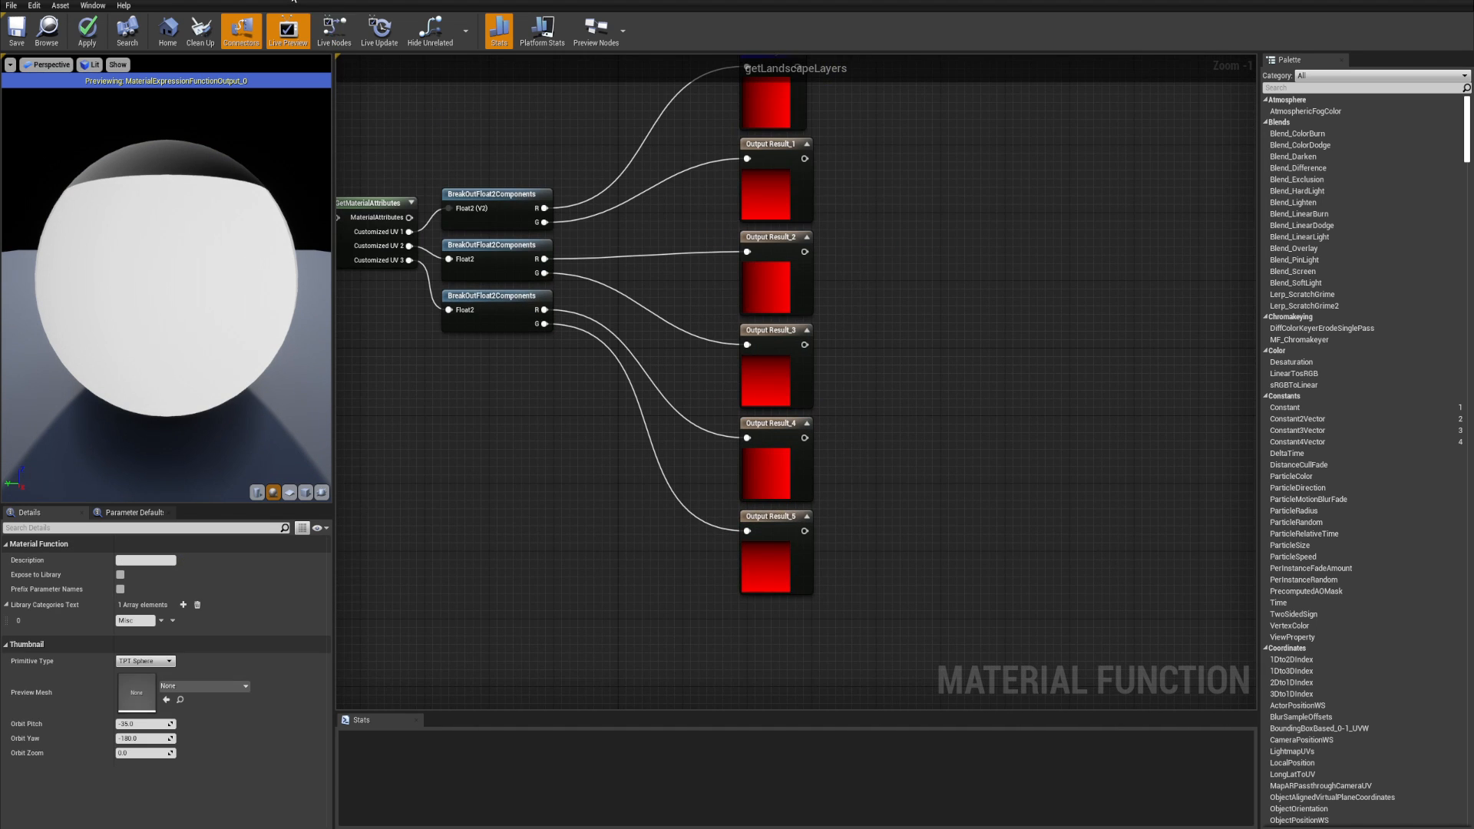
click(293, 1)
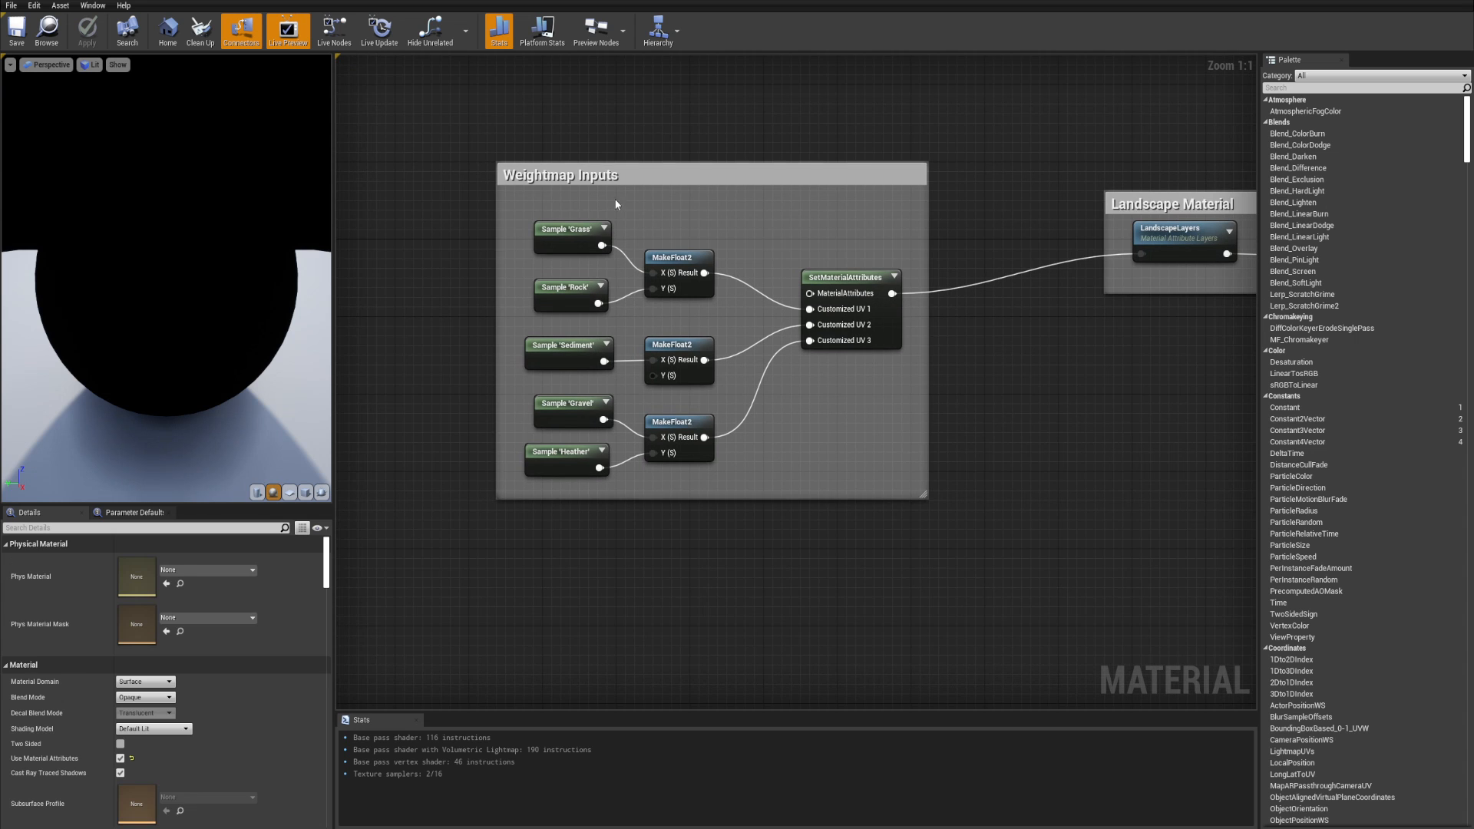
click(584, 234)
click(572, 341)
click(582, 401)
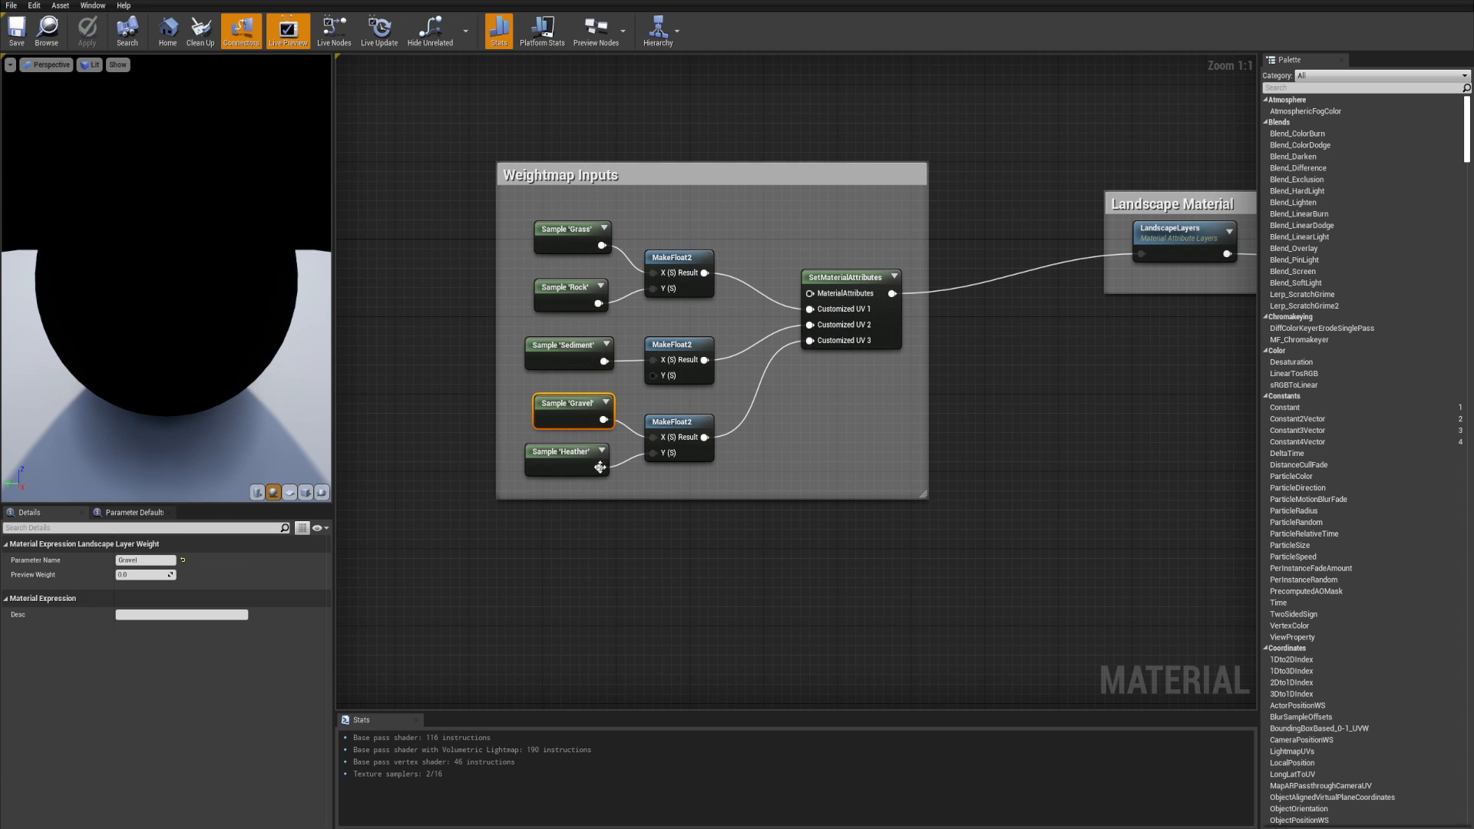
- Rename the first five outputs of the getLandscapeLayers function as Grass, Rock, Sediment, Gravel and Heather
click(434, 3)
right_drag(707, 278, 692, 402)
click(756, 270)
text(Rock)
click(756, 362)
text(Sedi)
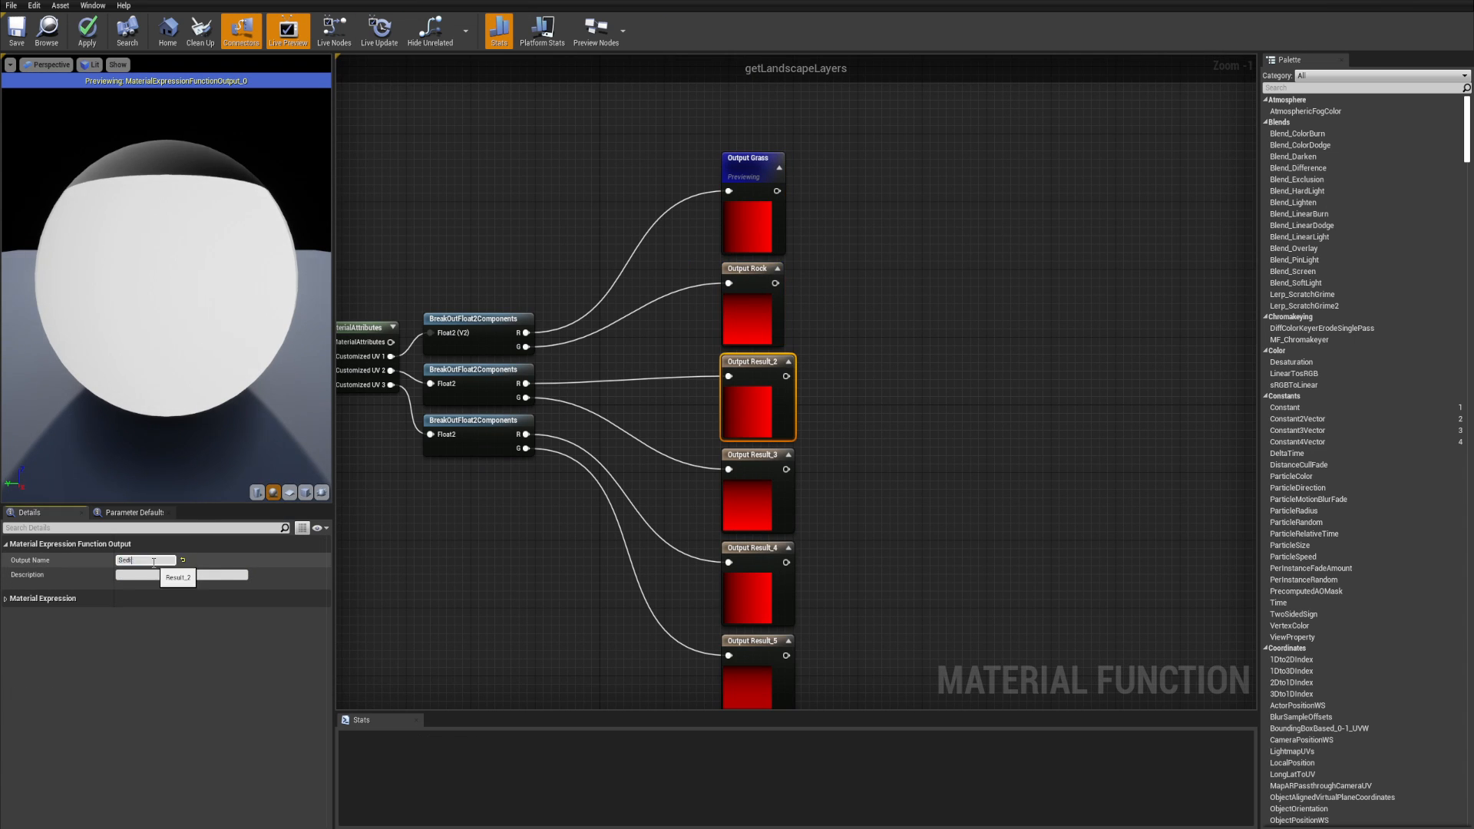
text(mentGravelHeather)
- Delete the unused sixth function output node, Result_5
drag(730, 513, 687, 534)
key(Delete)
click(822, 453)
scroll(845, 527, down, 2)
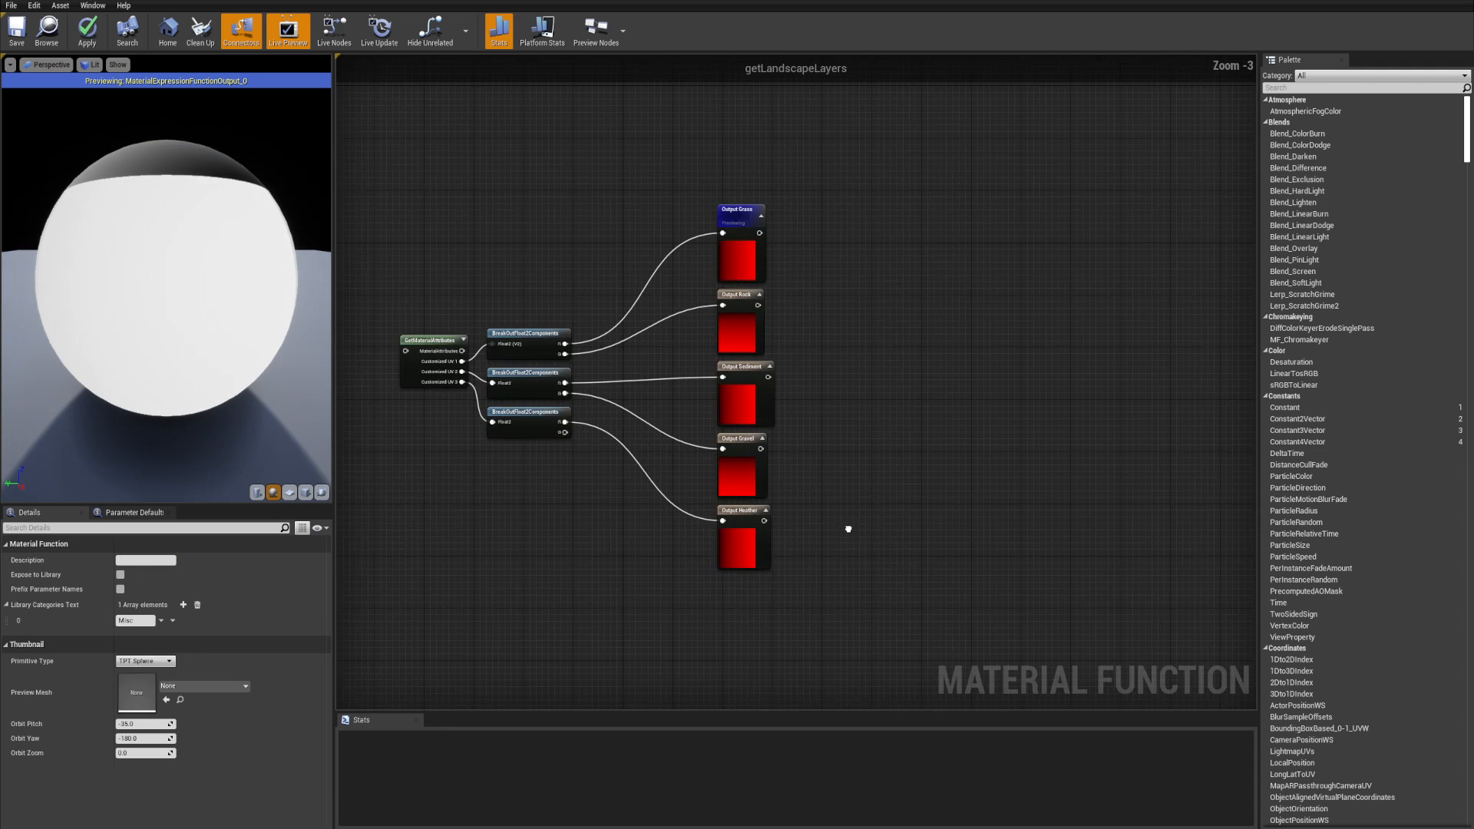
scroll(845, 527, up, 2)
- Add a FunctionInput node of type Function Input Material Attributes and connect it to the GetMaterialAttributes node
right_drag(716, 307, 1075, 407)
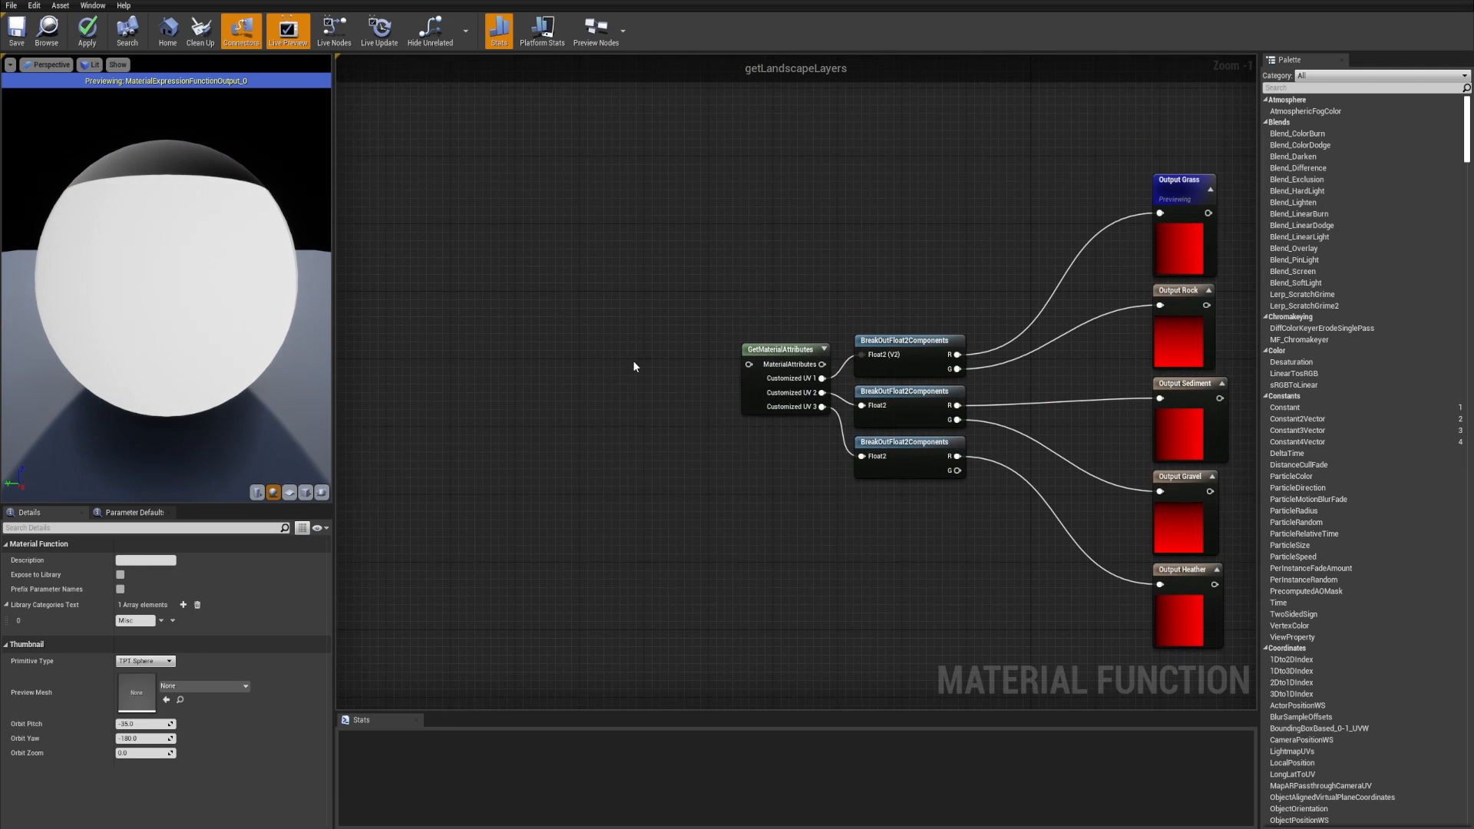
right_click(647, 358)
text(functio)
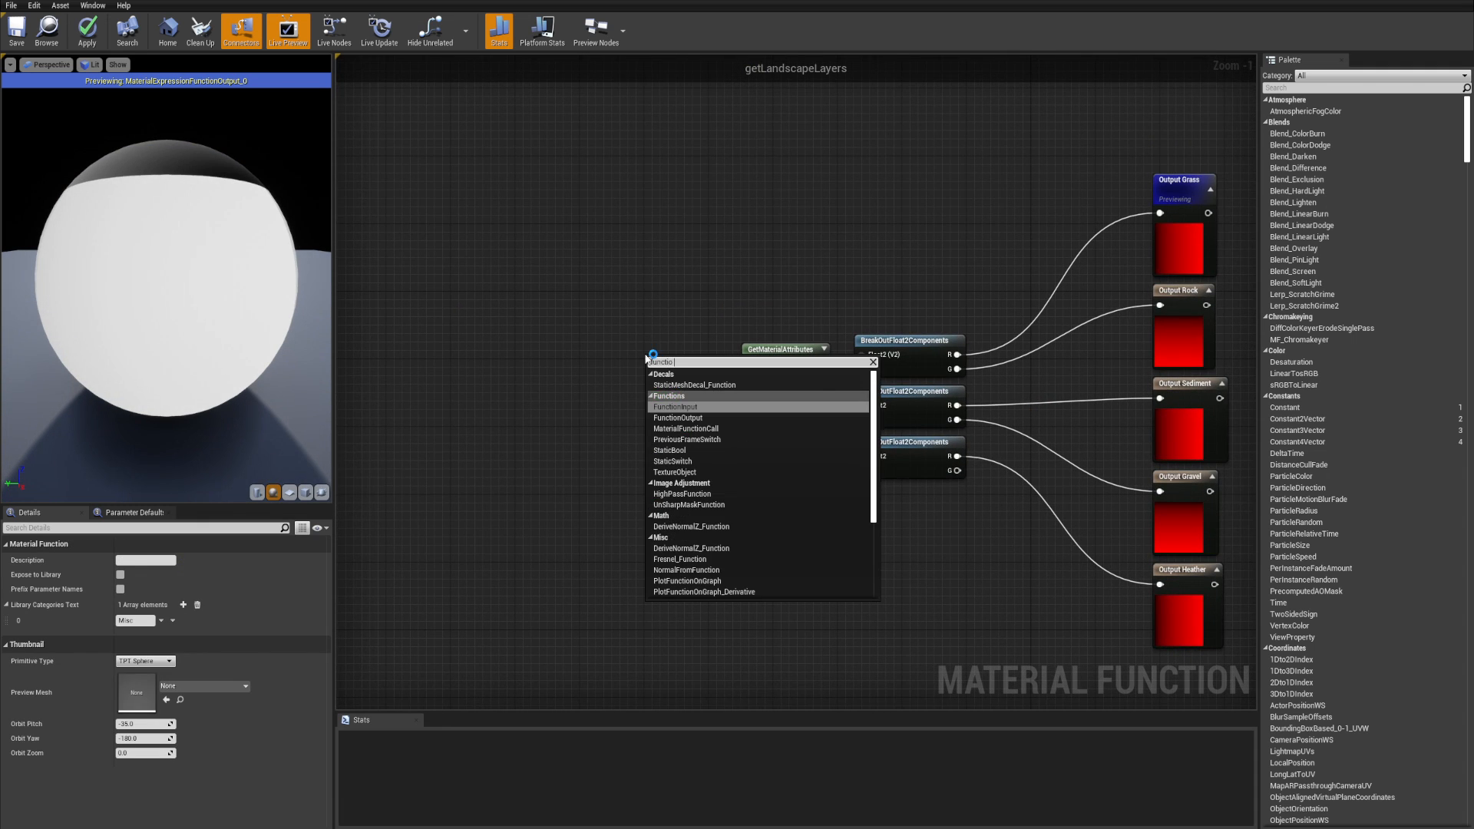
key(Return)
click(156, 590)
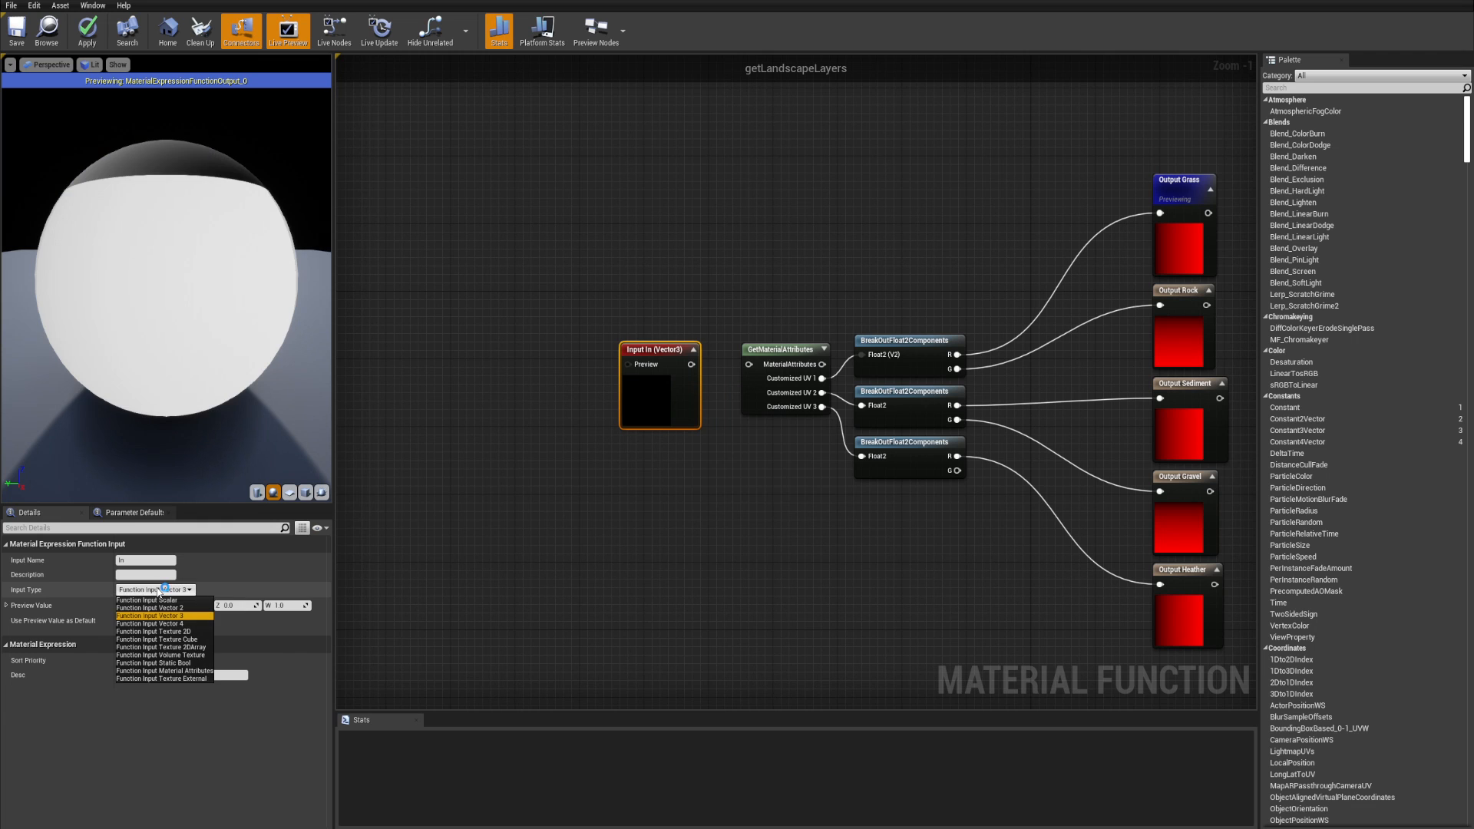
click(189, 671)
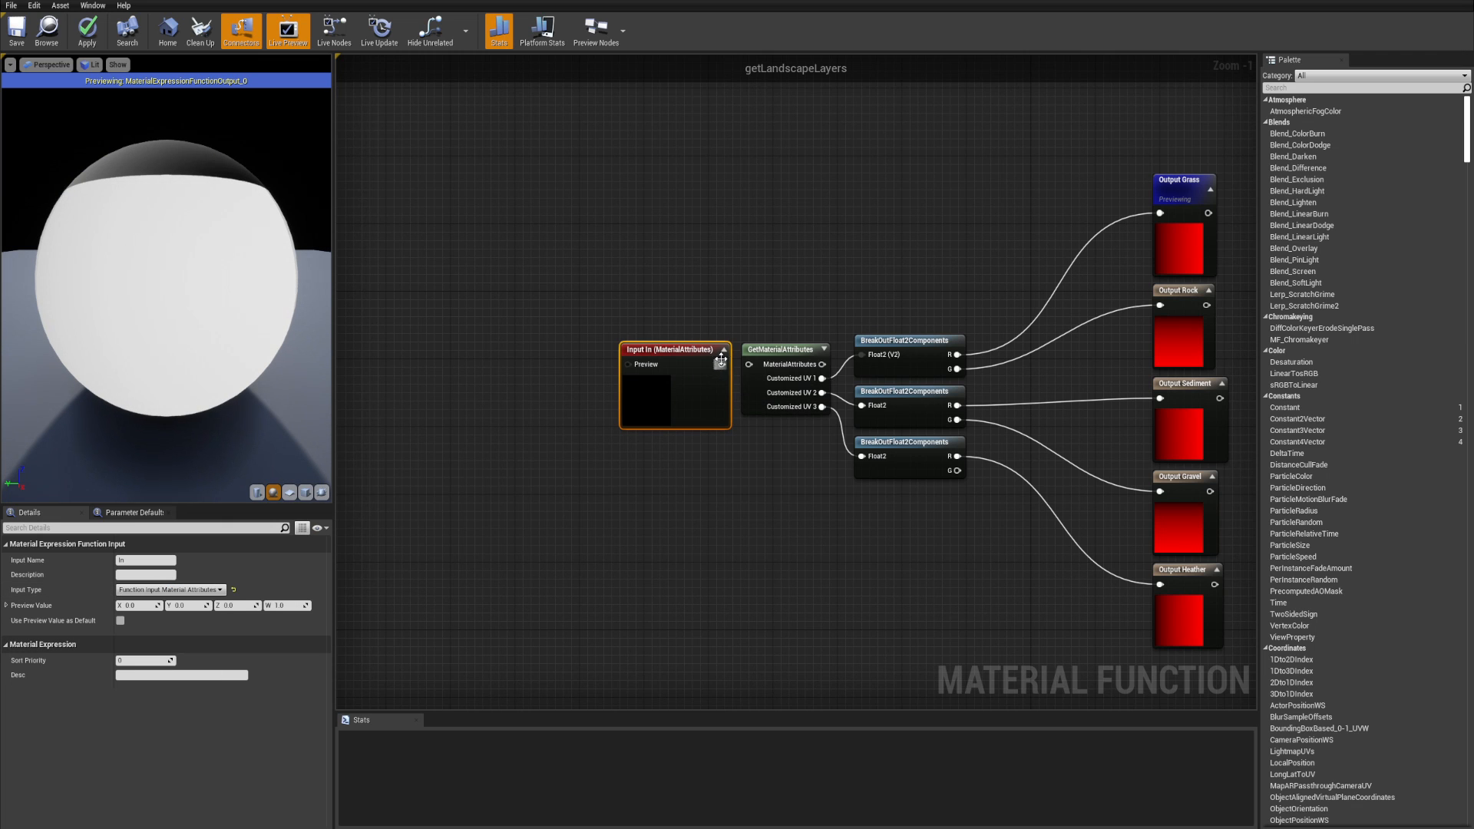
drag(755, 365, 702, 347)
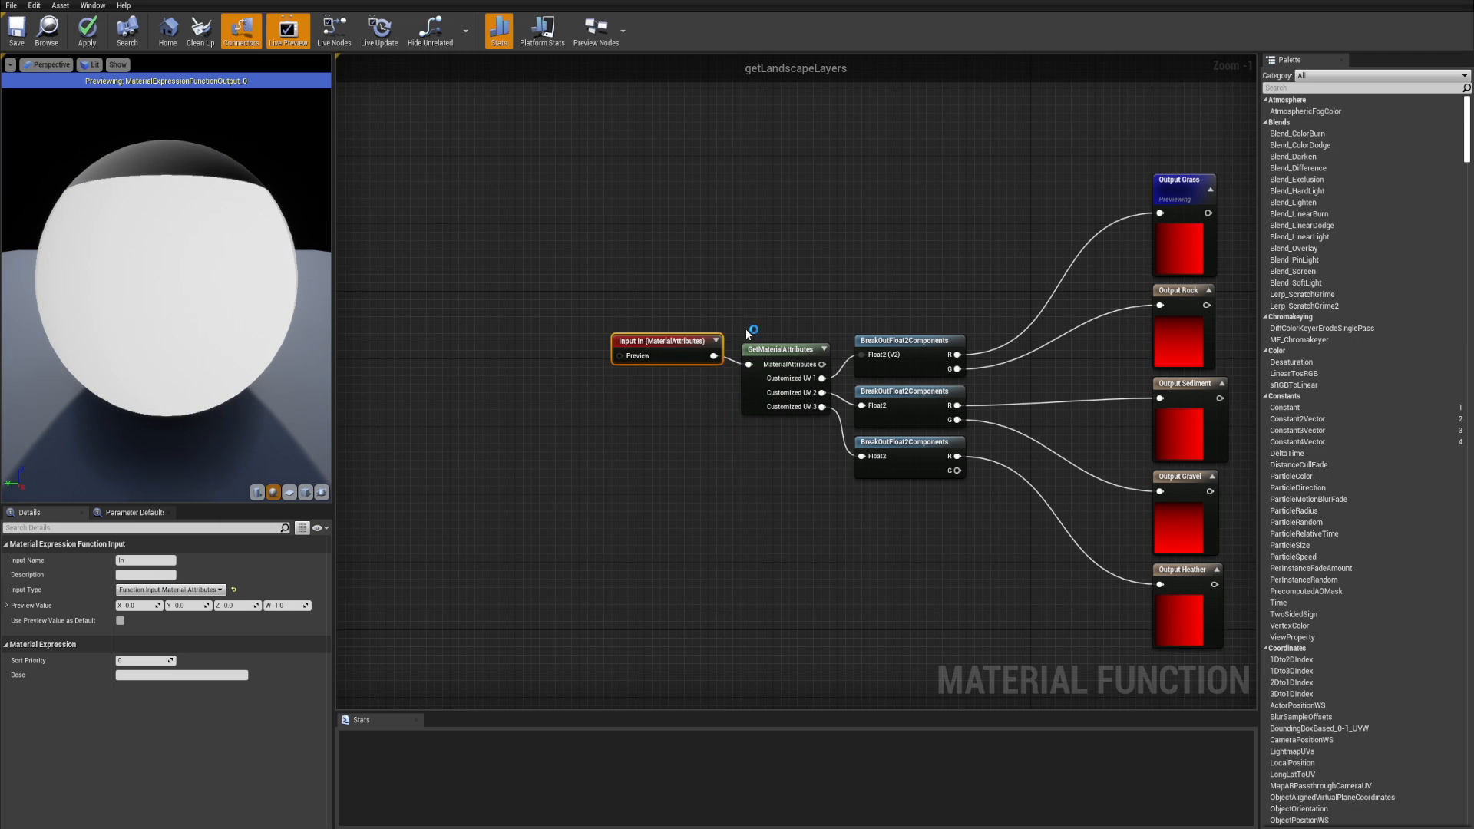
- Straighten the connection between the input node and GetMaterialAttributes, and apply and save the material function
right_drag(744, 332, 608, 340)
key(q)
scroll(654, 305, down, 2)
click(614, 284)
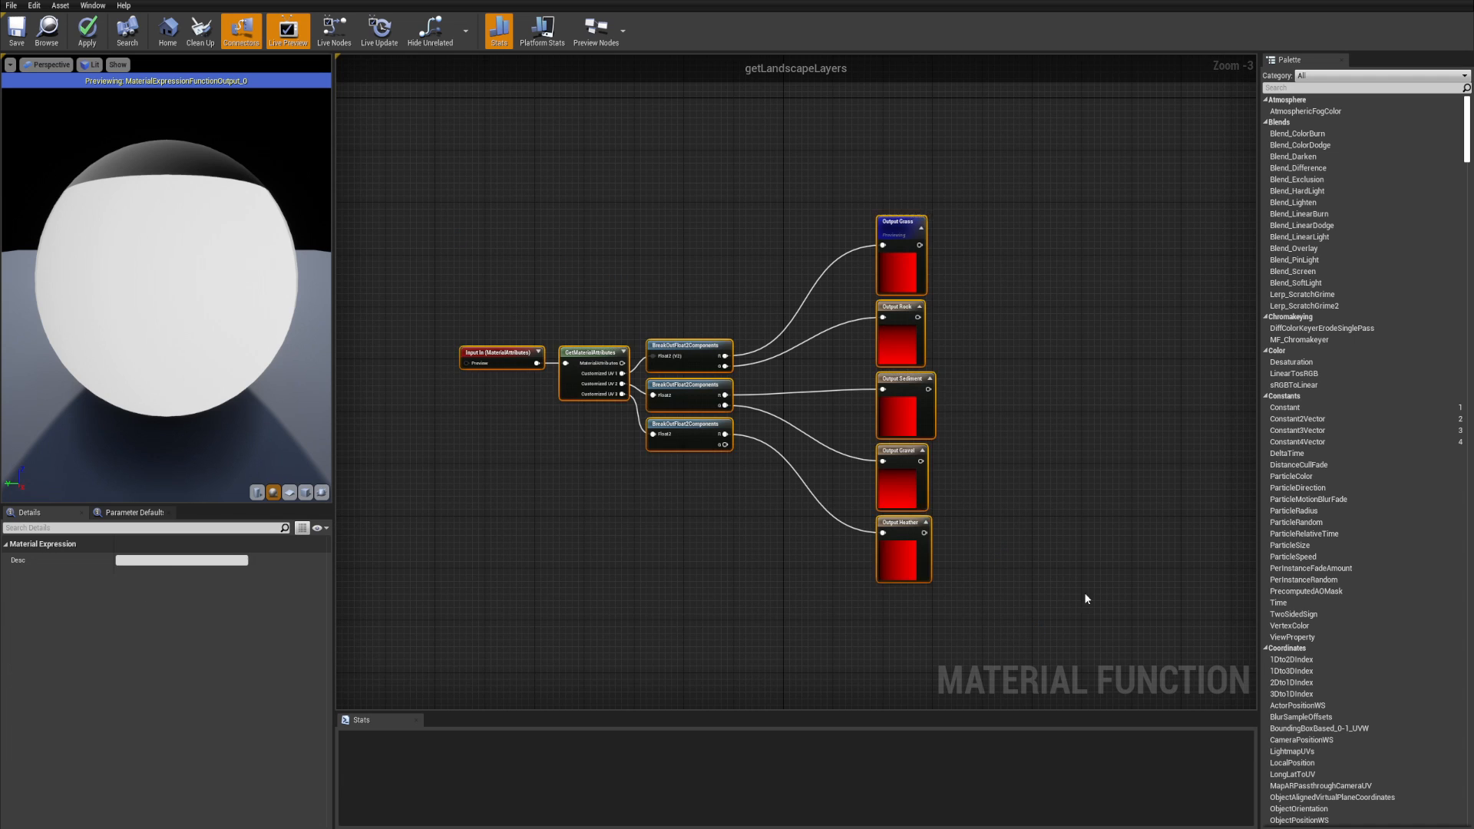
click(91, 29)
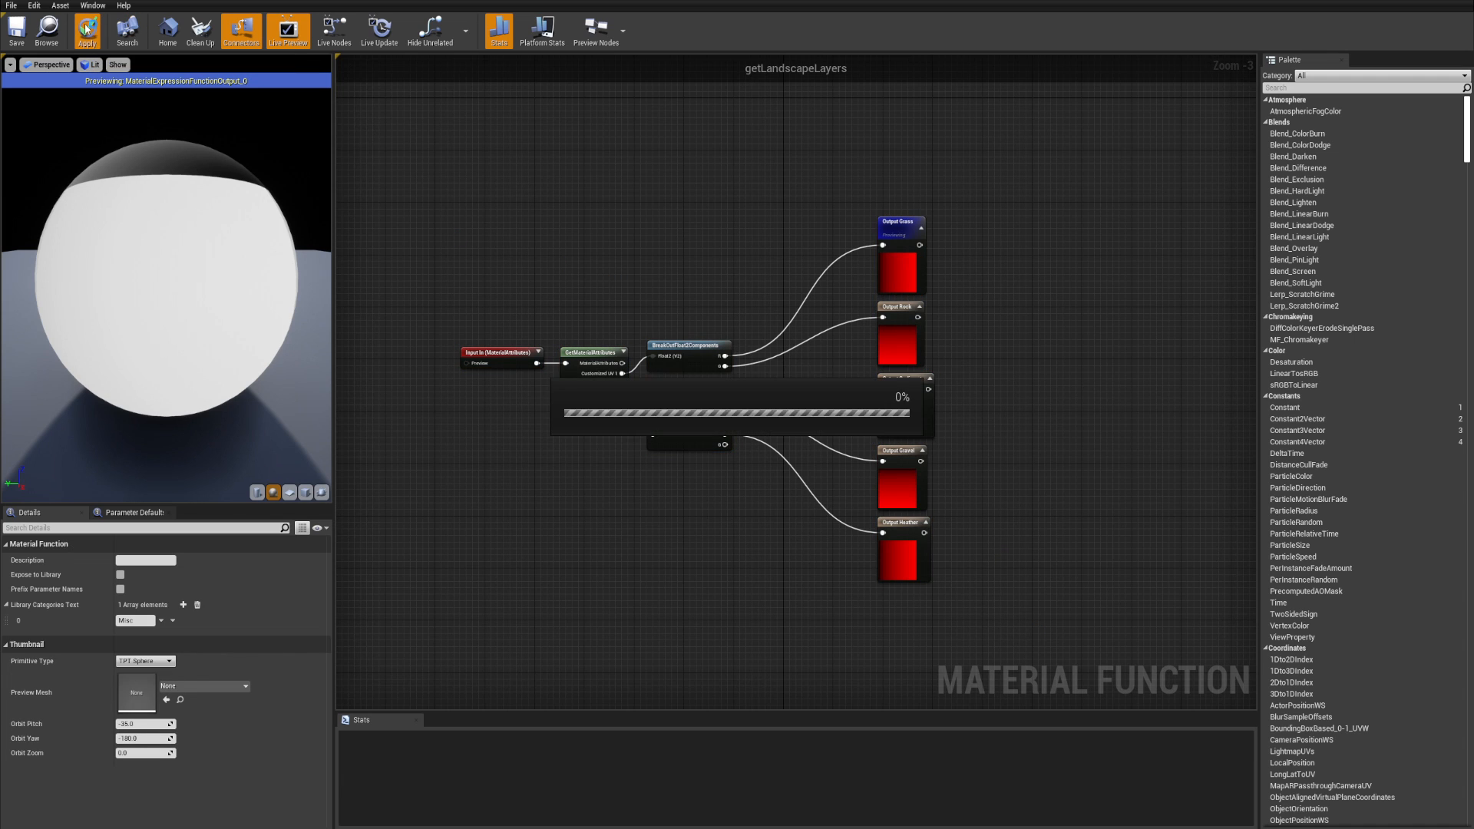
click(11, 45)
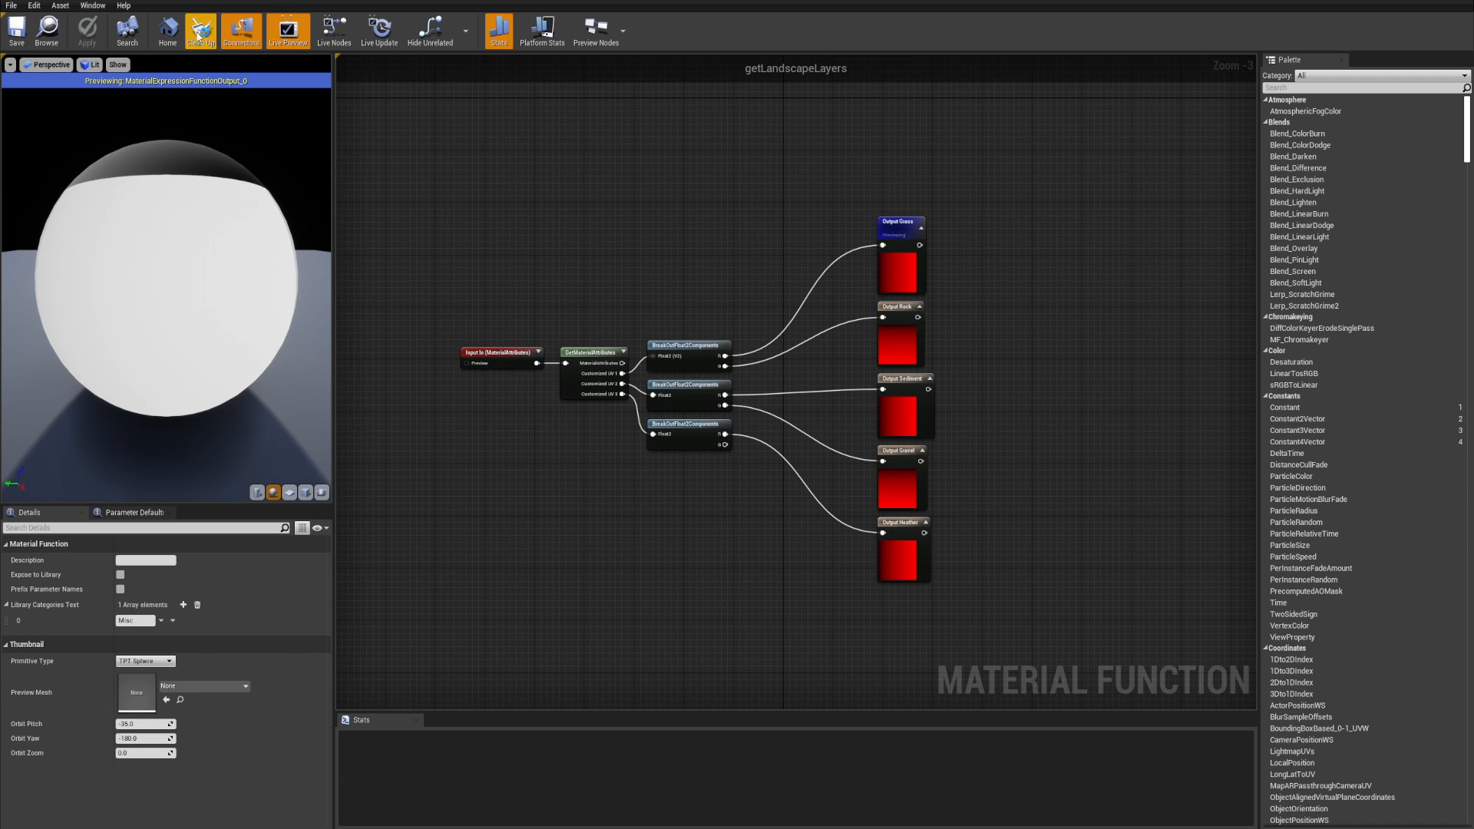
- Try to add the custom getLandscapeLayers function to the MLB_RockLayer blend graph
click(182, 2)
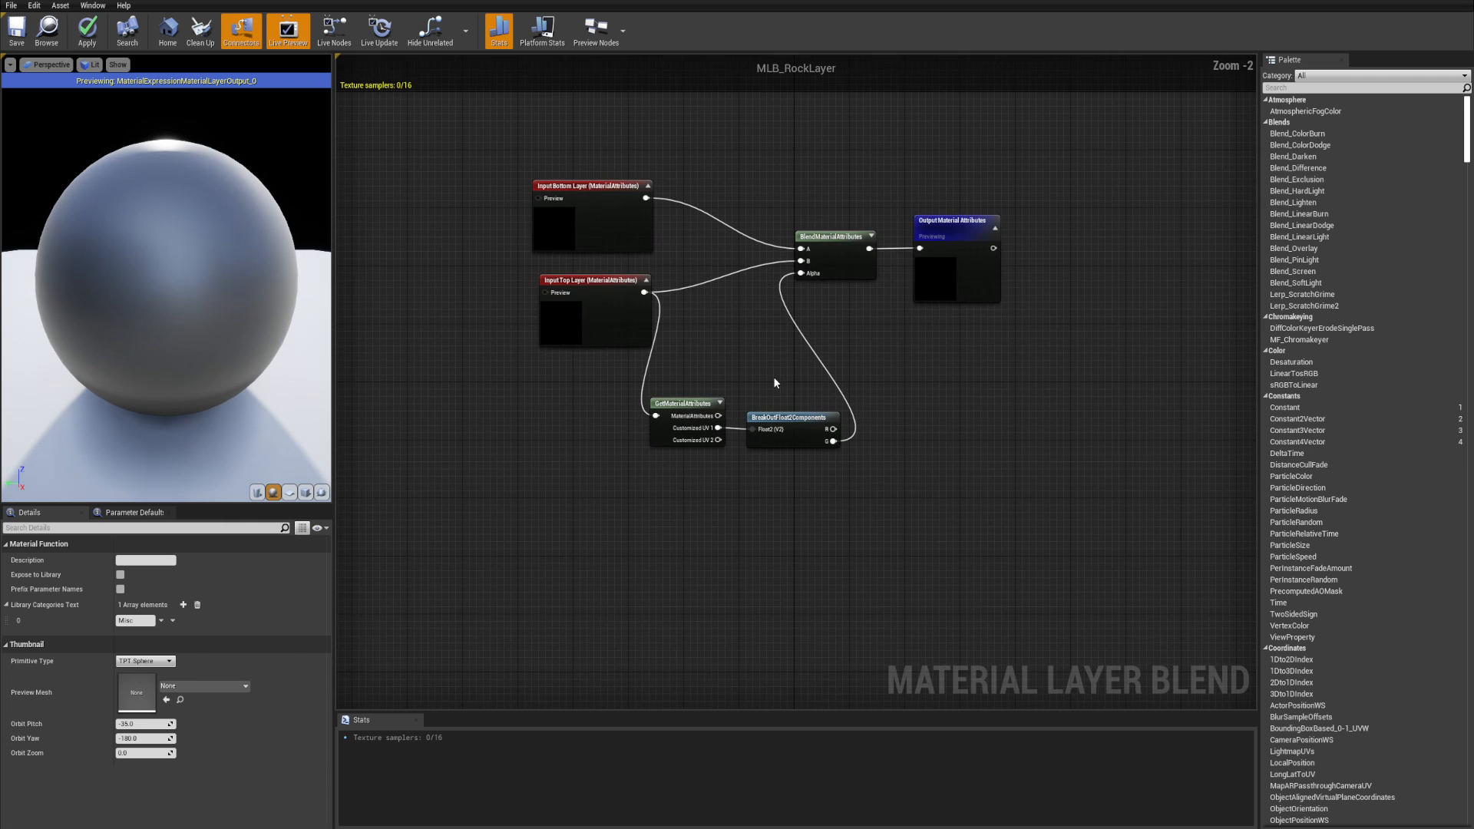
scroll(694, 417, up, 3)
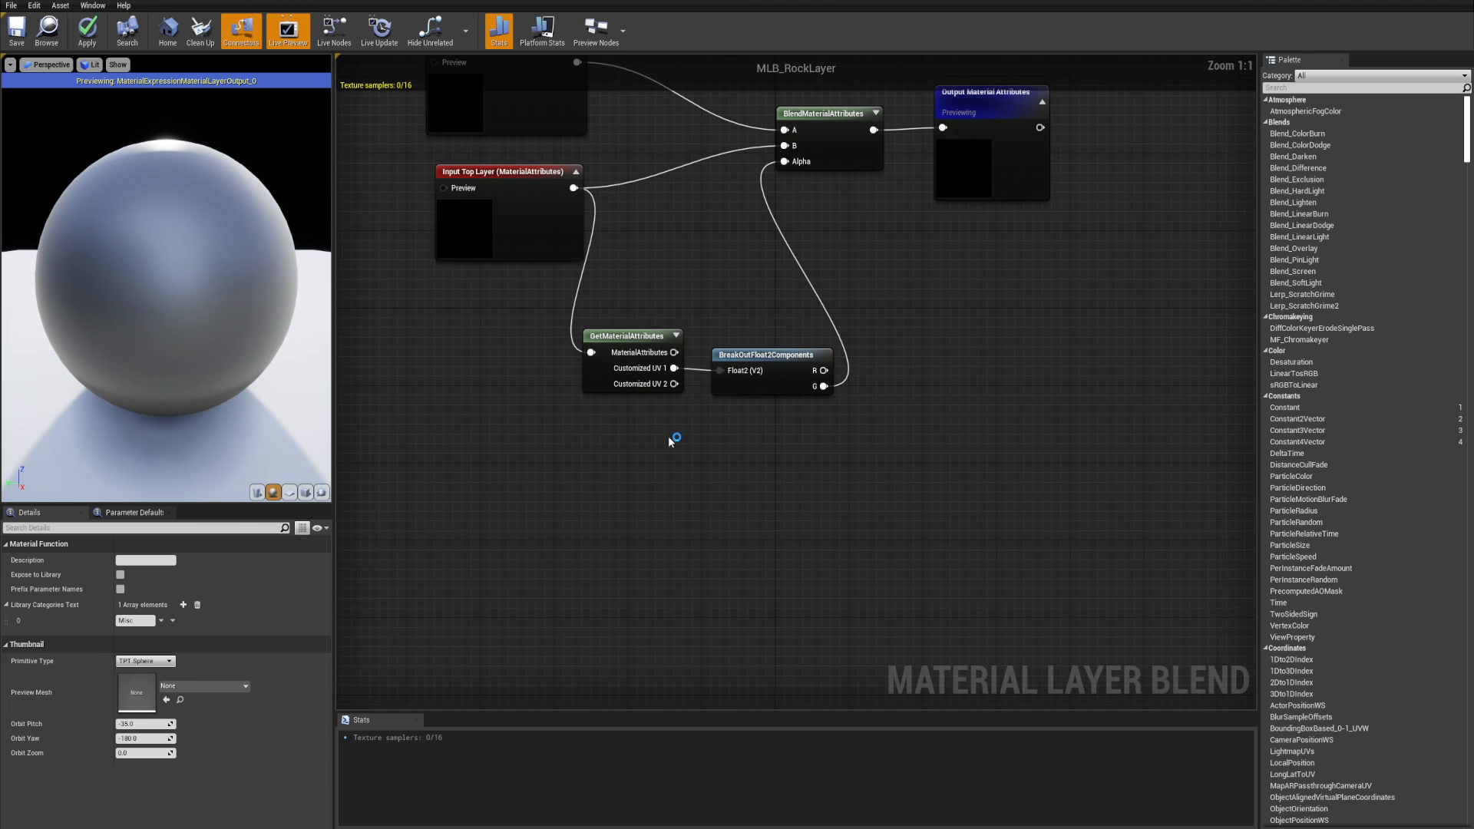
click(465, 2)
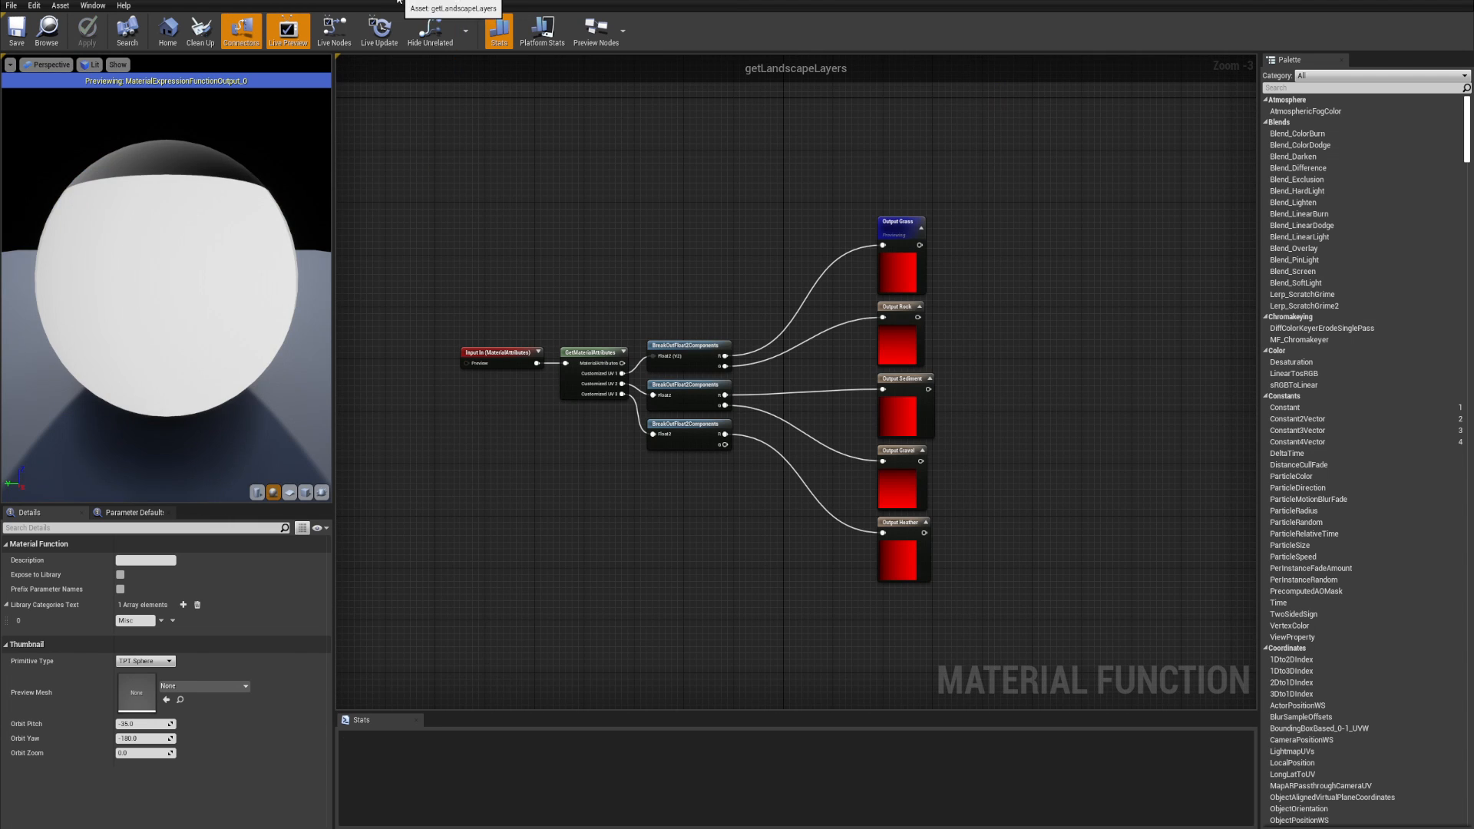
click(265, 4)
right_click(703, 490)
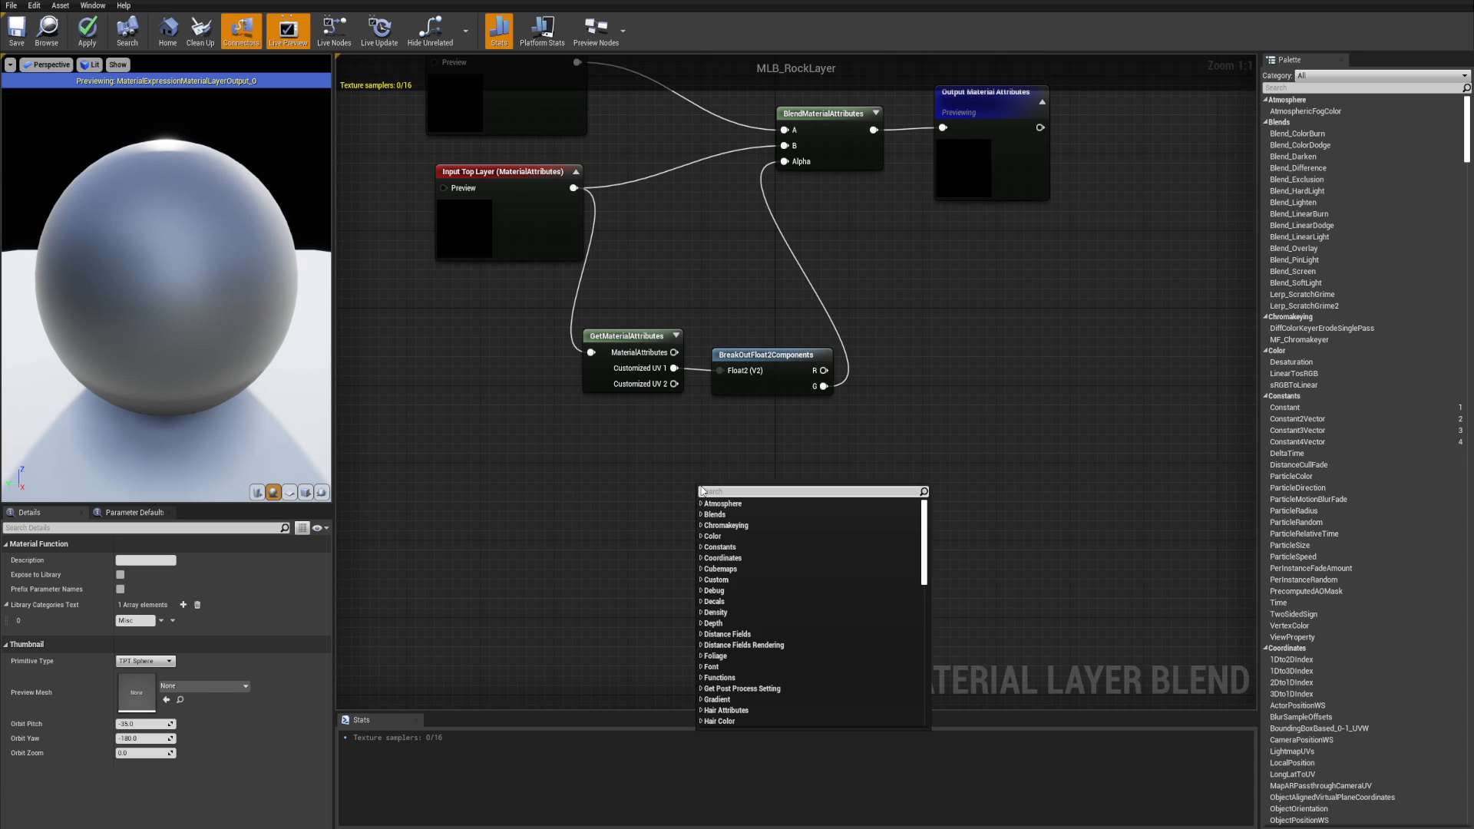
text(land)
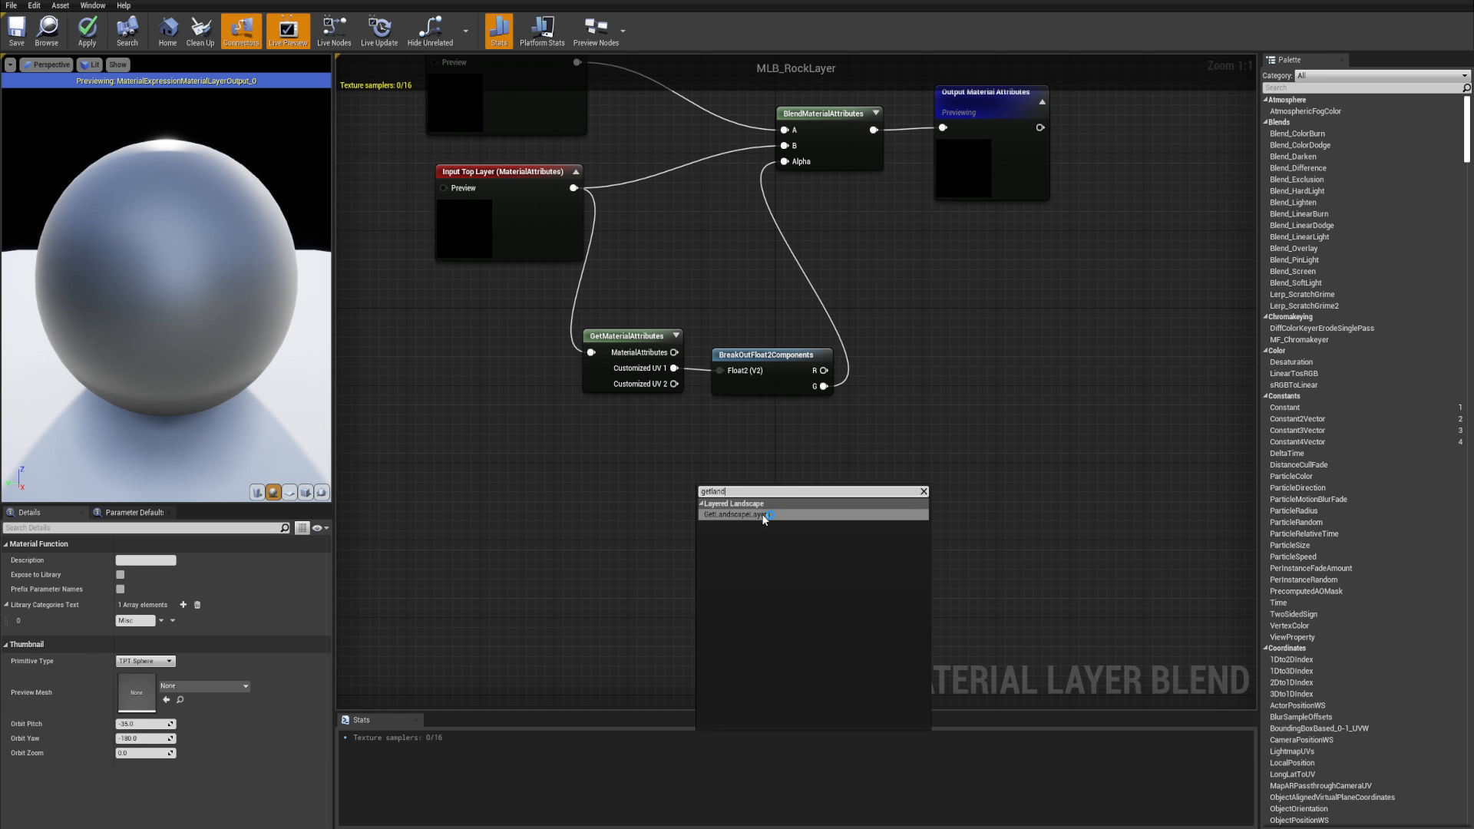
click(764, 513)
- Enable Expose to Library for the getLandscapeLayers function and apply the change
click(433, 2)
right_drag(646, 443, 657, 455)
scroll(564, 496, up, 1)
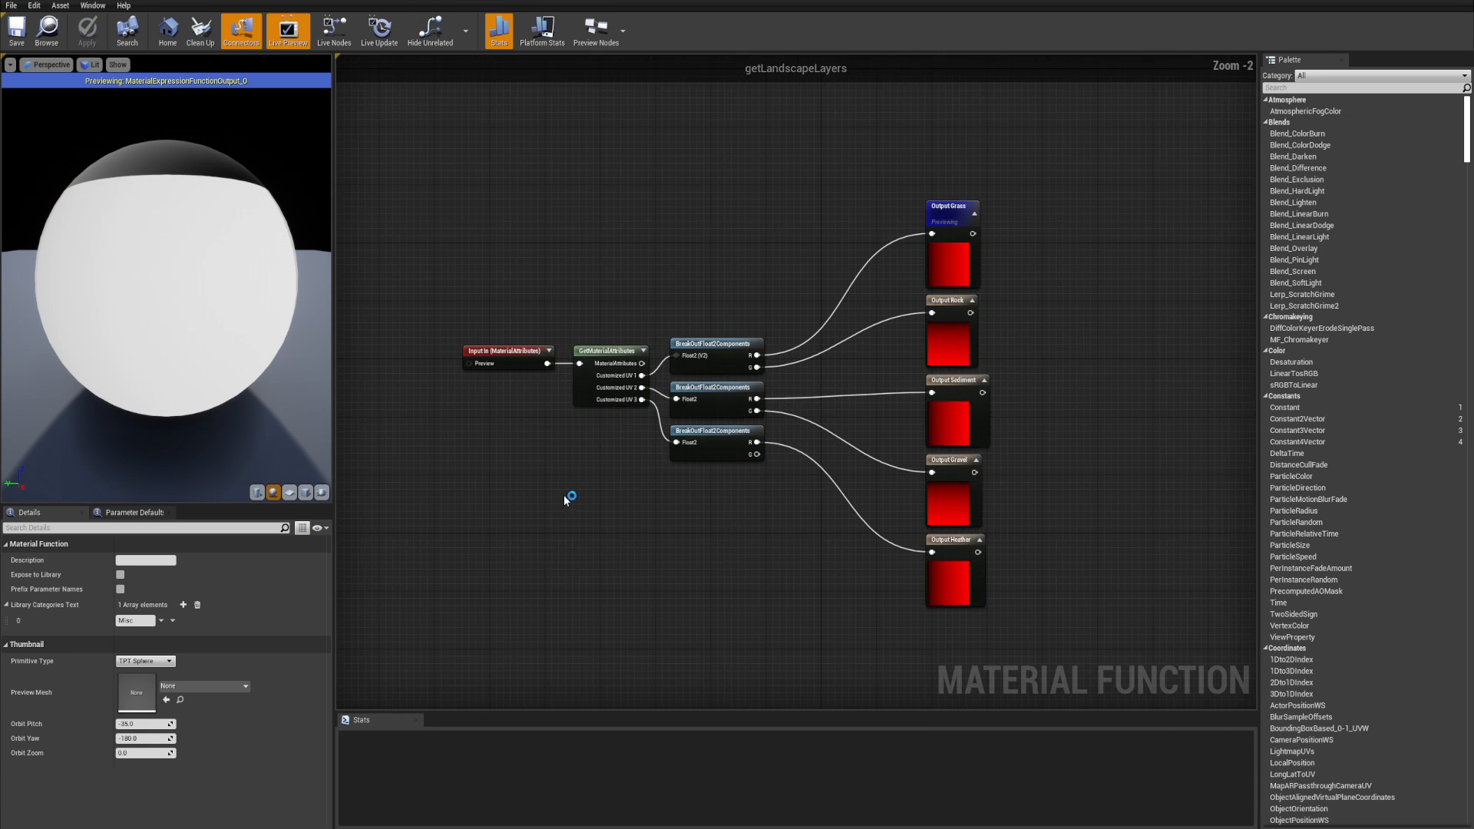
click(120, 574)
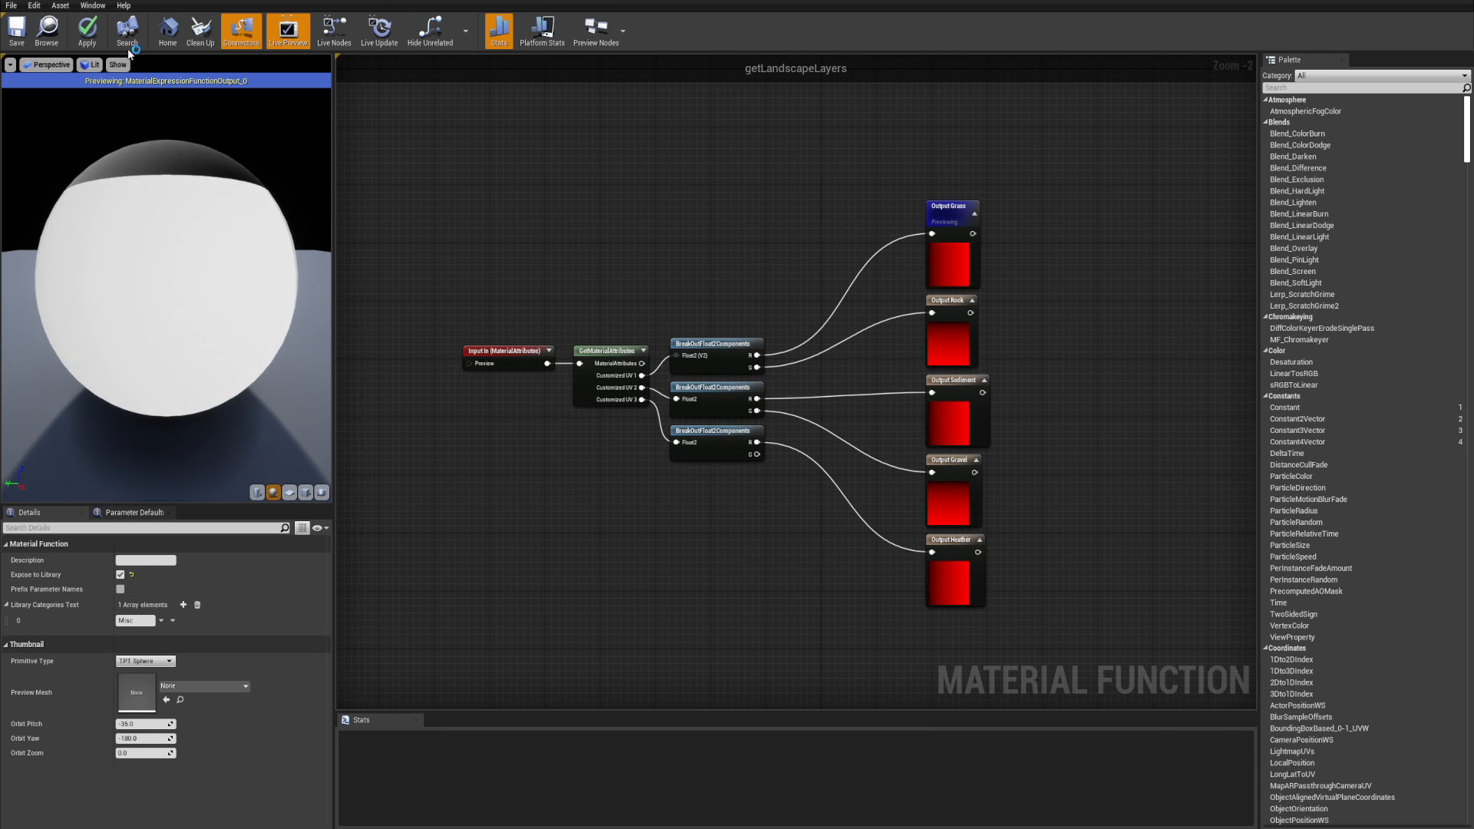
click(87, 31)
- Add the custom getLandscapeLayers function from the Misc category to MLB_RockLayer, below the BreakOutFloat2Components node
click(304, 1)
click(202, 1)
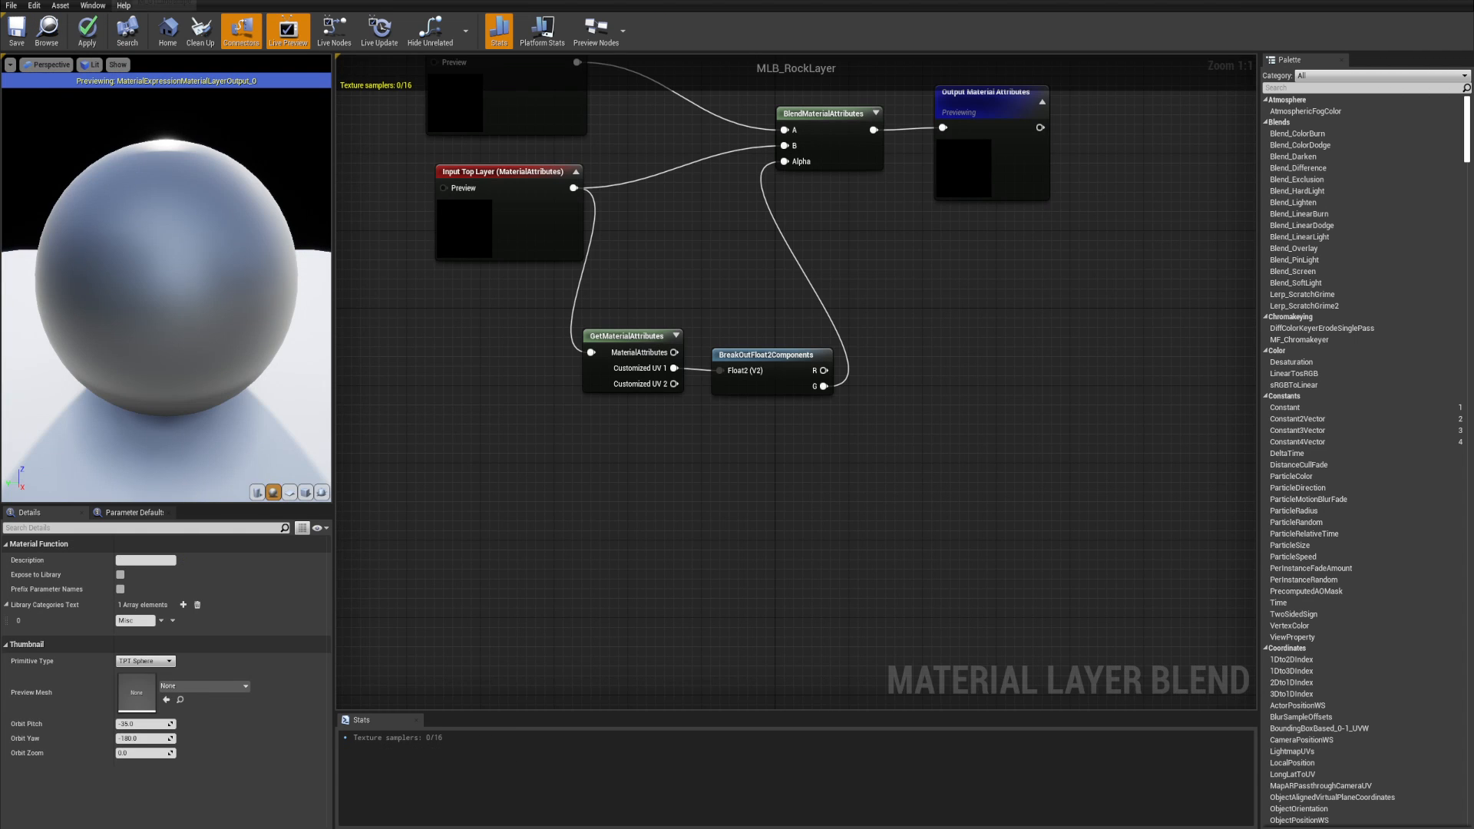
click(92, 1)
click(223, 2)
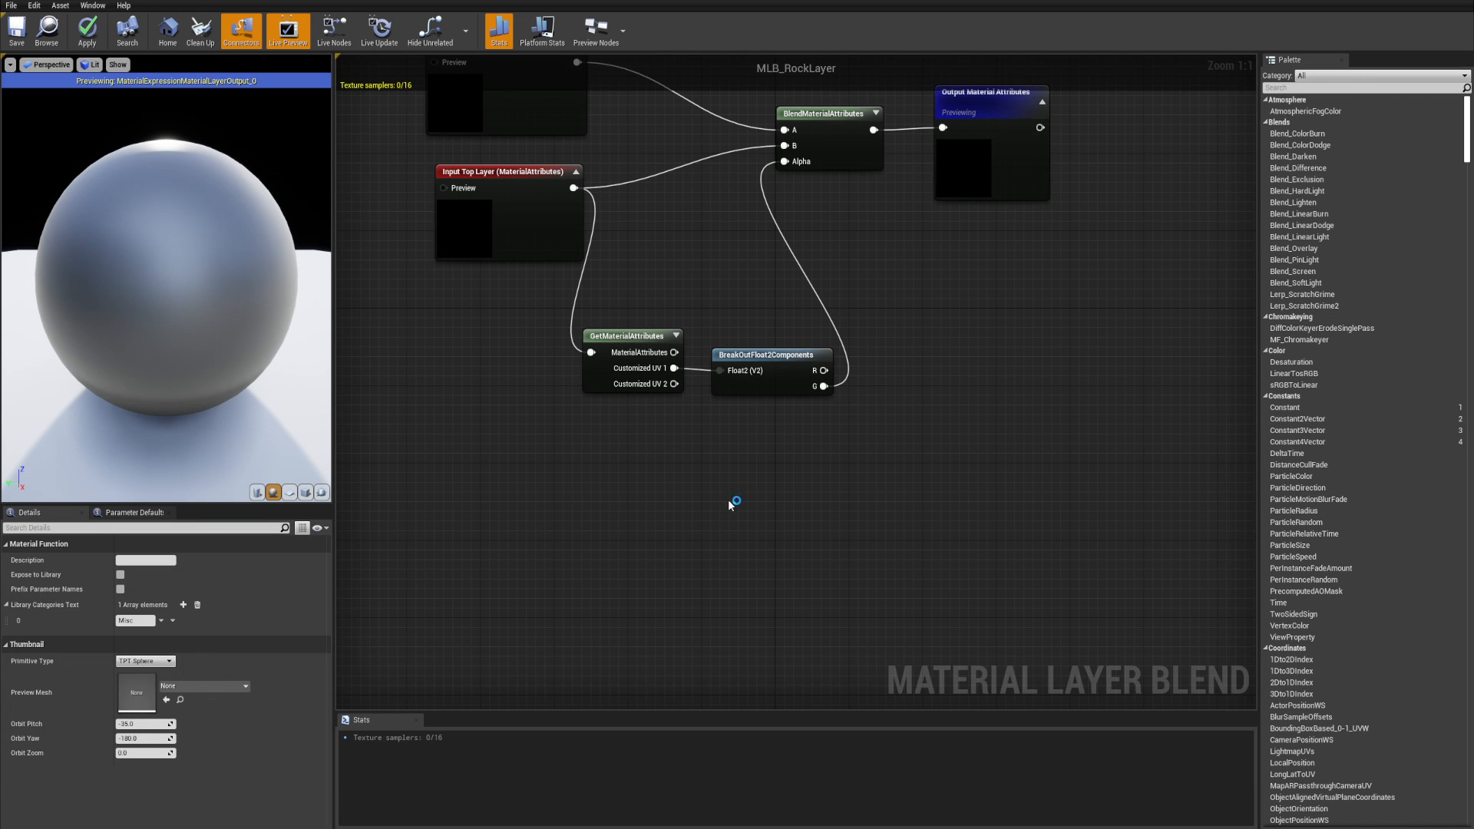
right_drag(742, 465, 730, 428)
right_click(730, 428)
text(get land)
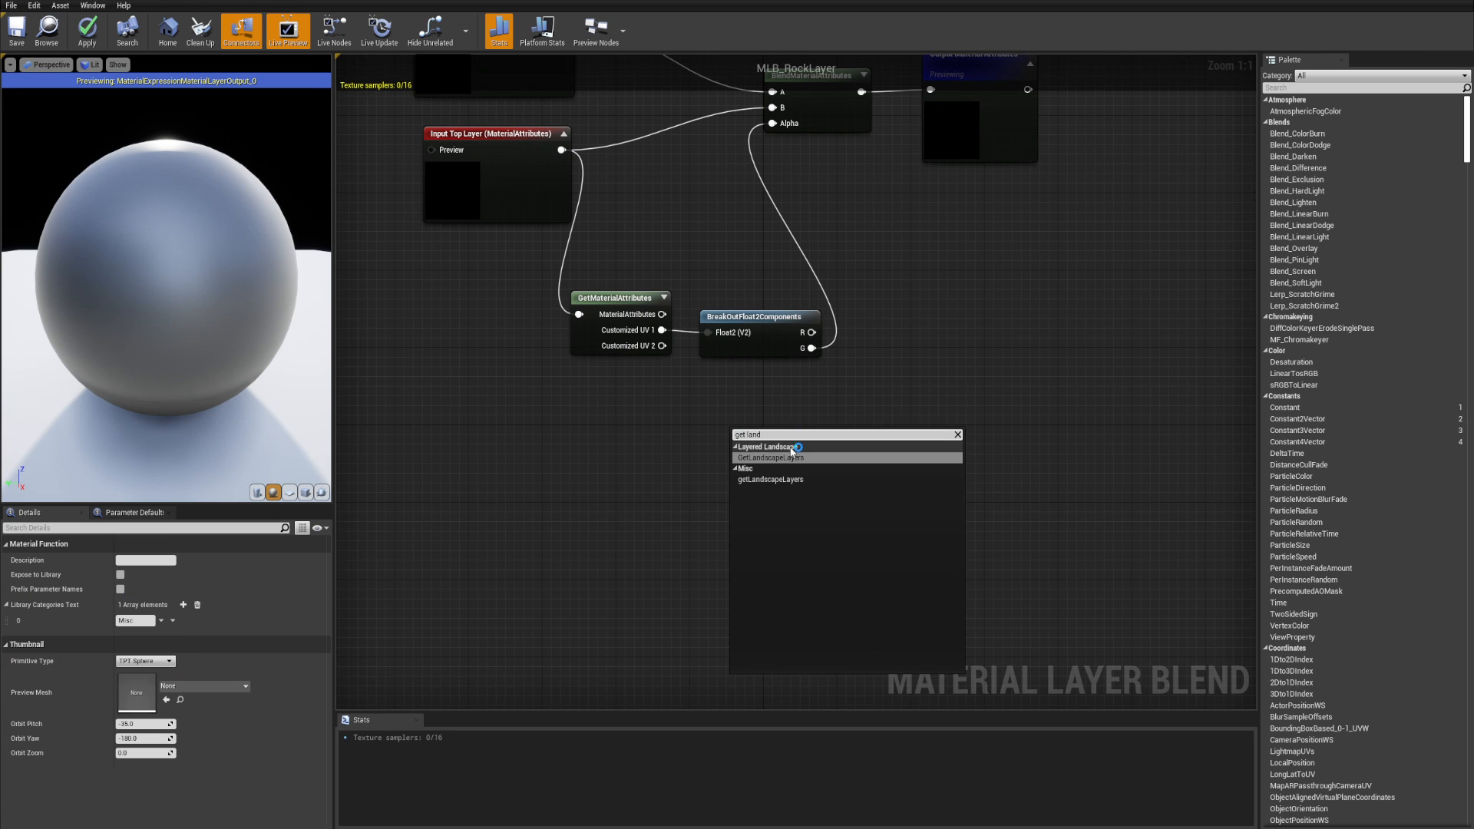
click(776, 484)
drag(772, 435, 778, 412)
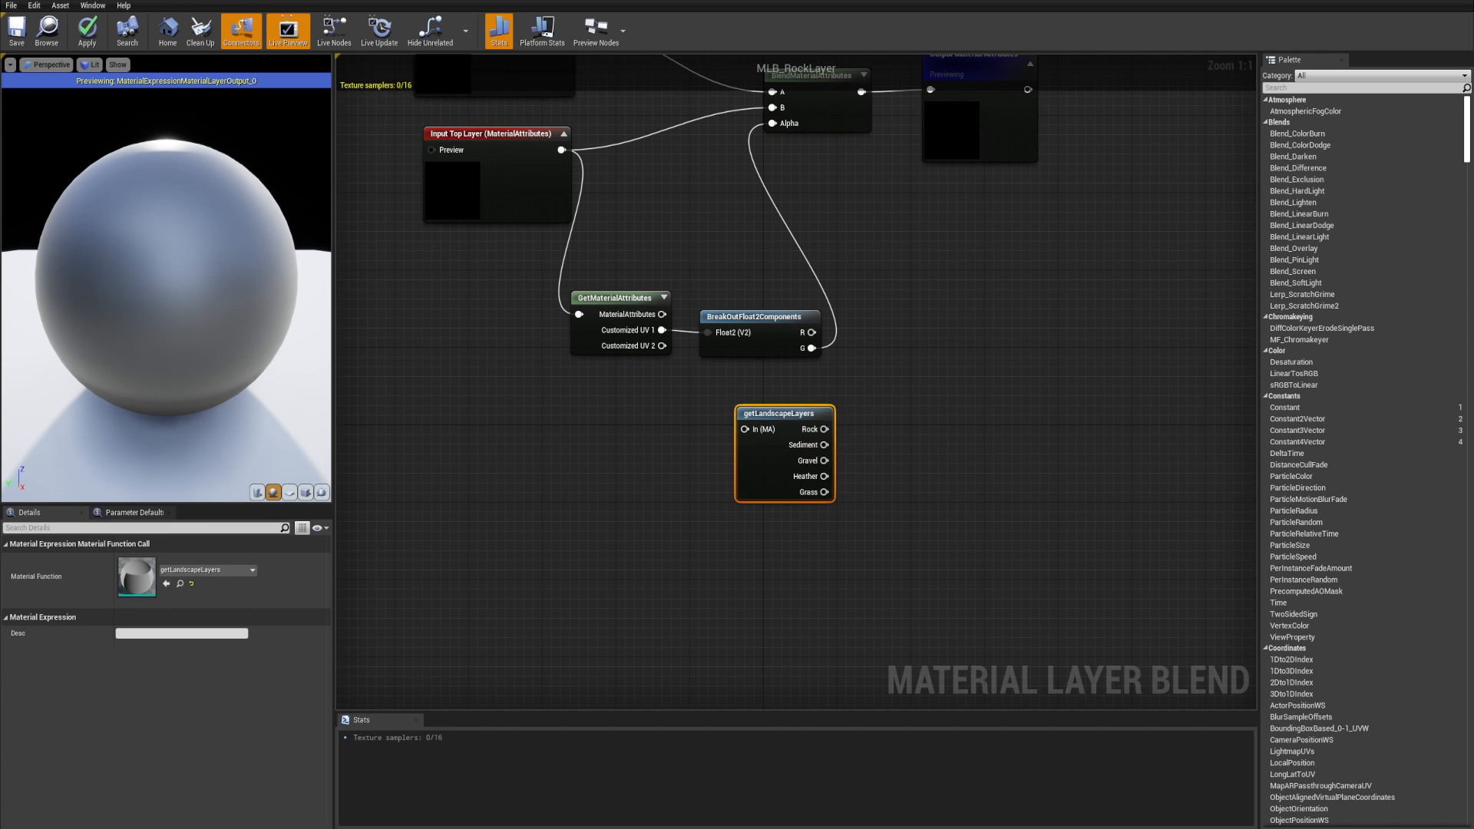
- Delete the GetMaterialAttributes and BreakOutFloat2Components nodes from the MLB_RockLayer graph
right_drag(778, 409, 699, 378)
drag(700, 377, 688, 363)
right_drag(725, 334, 757, 378)
click(576, 401)
right_drag(596, 435, 630, 492)
drag(632, 343, 751, 401)
right_drag(751, 402, 819, 429)
drag(820, 429, 856, 401)
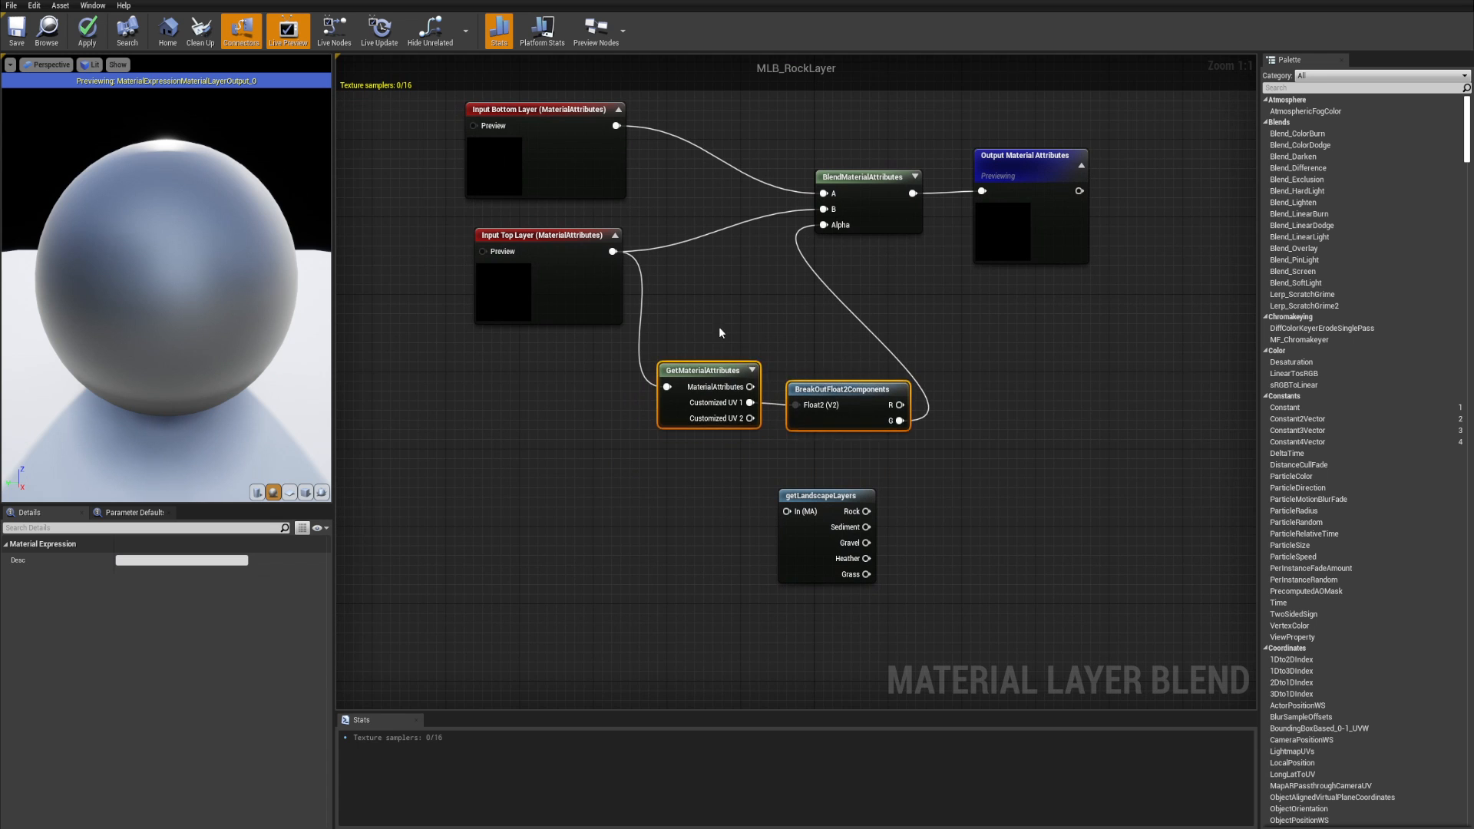
drag(956, 452, 695, 355)
key(Delete)
- Move getLandscapeLayers near BlendMaterialAttributes, feed it from Input Top Layer, and connect its Rock output to the blend's Alpha
drag(820, 495, 737, 331)
drag(612, 251, 704, 347)
right_drag(809, 306, 714, 386)
click(440, 356)
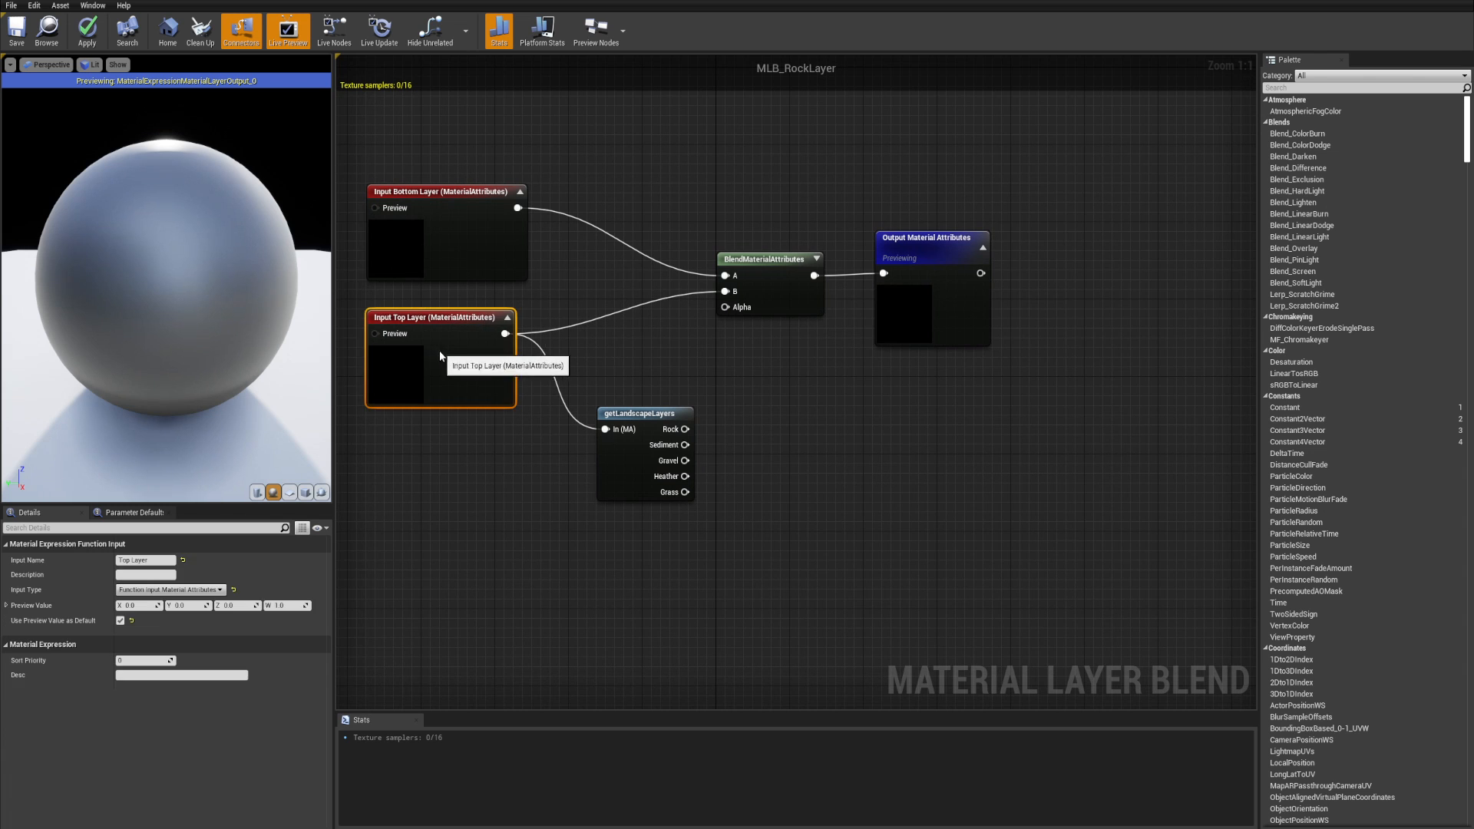
click(707, 426)
drag(685, 429, 732, 309)
right_drag(737, 431, 777, 370)
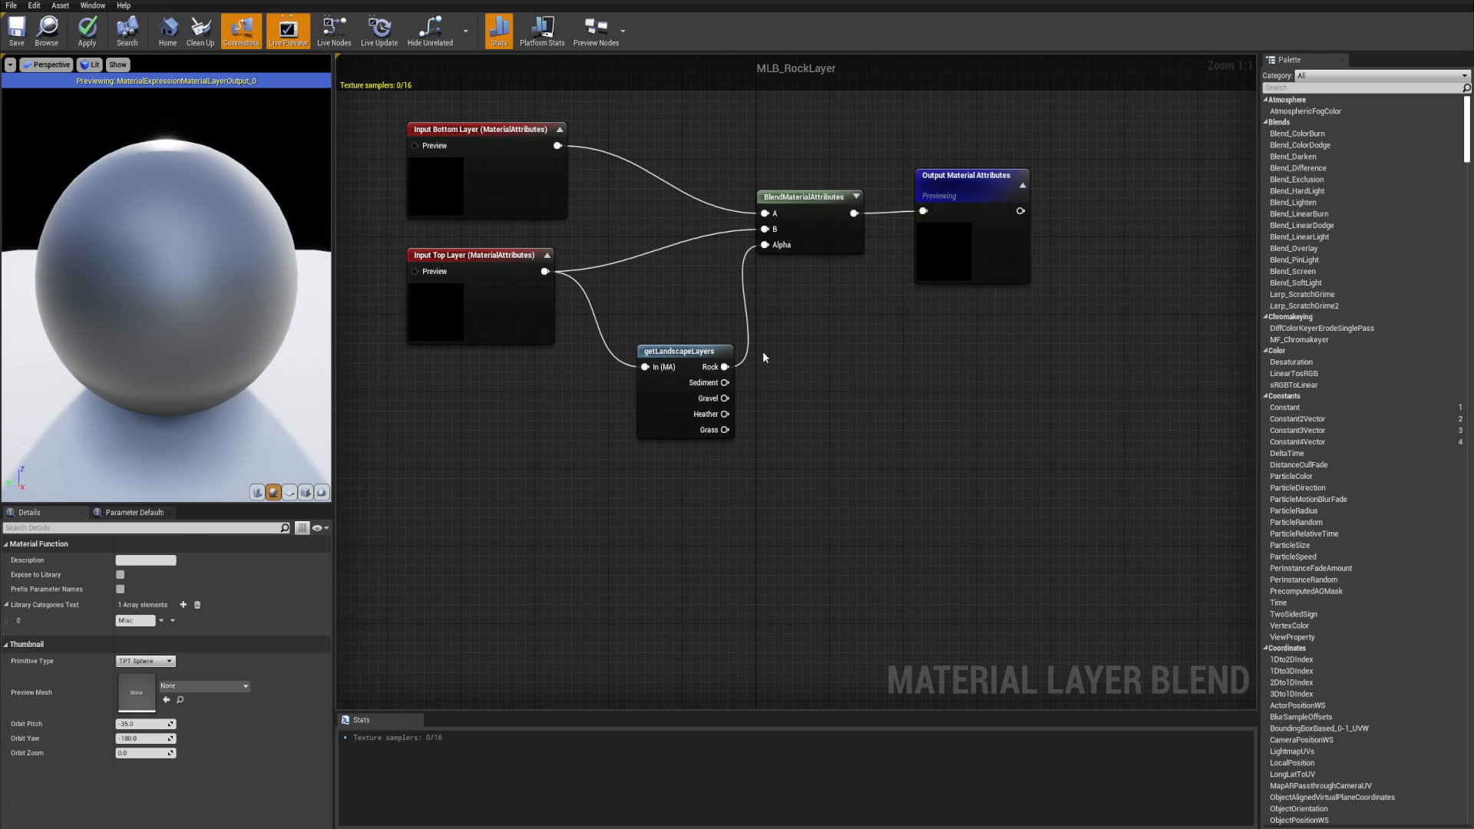
drag(677, 369, 691, 363)
right_drag(694, 340, 719, 358)
click(729, 368)
click(791, 376)
right_drag(806, 384, 883, 369)
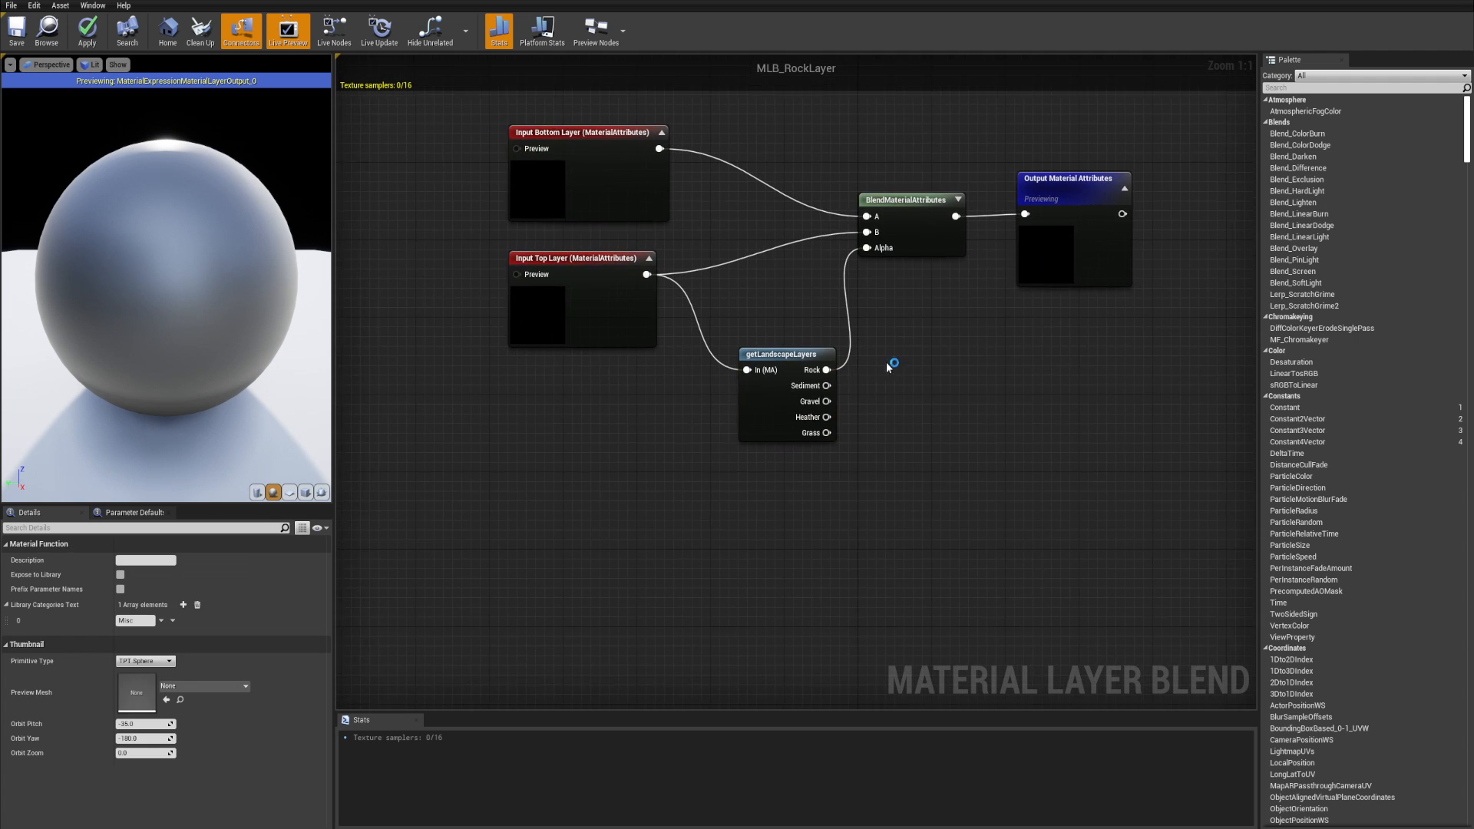
click(814, 357)
right_drag(841, 440, 794, 502)
click(793, 503)
drag(714, 476, 719, 467)
click(903, 424)
click(760, 465)
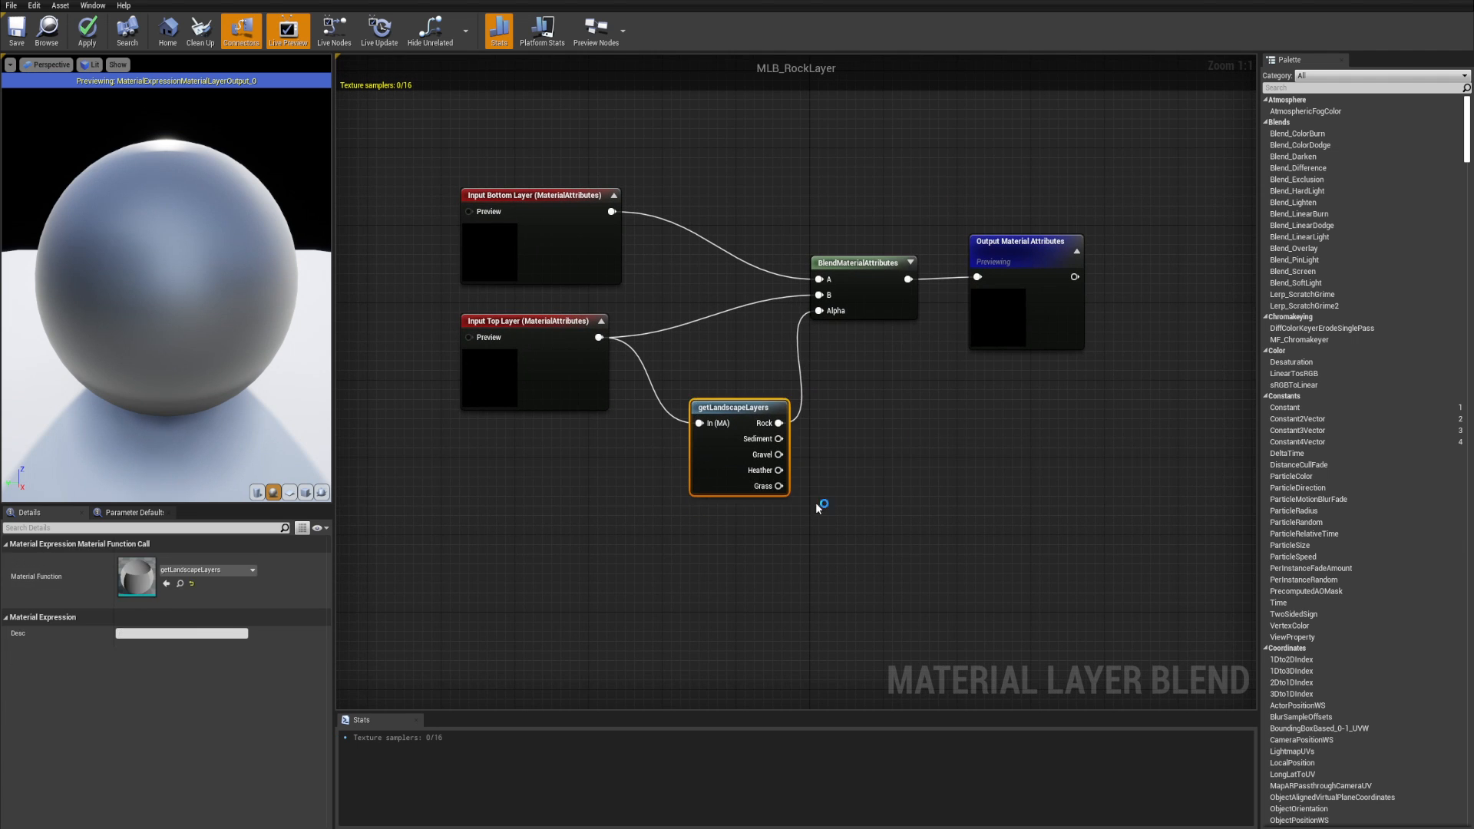
click(819, 505)
right_drag(846, 479, 774, 457)
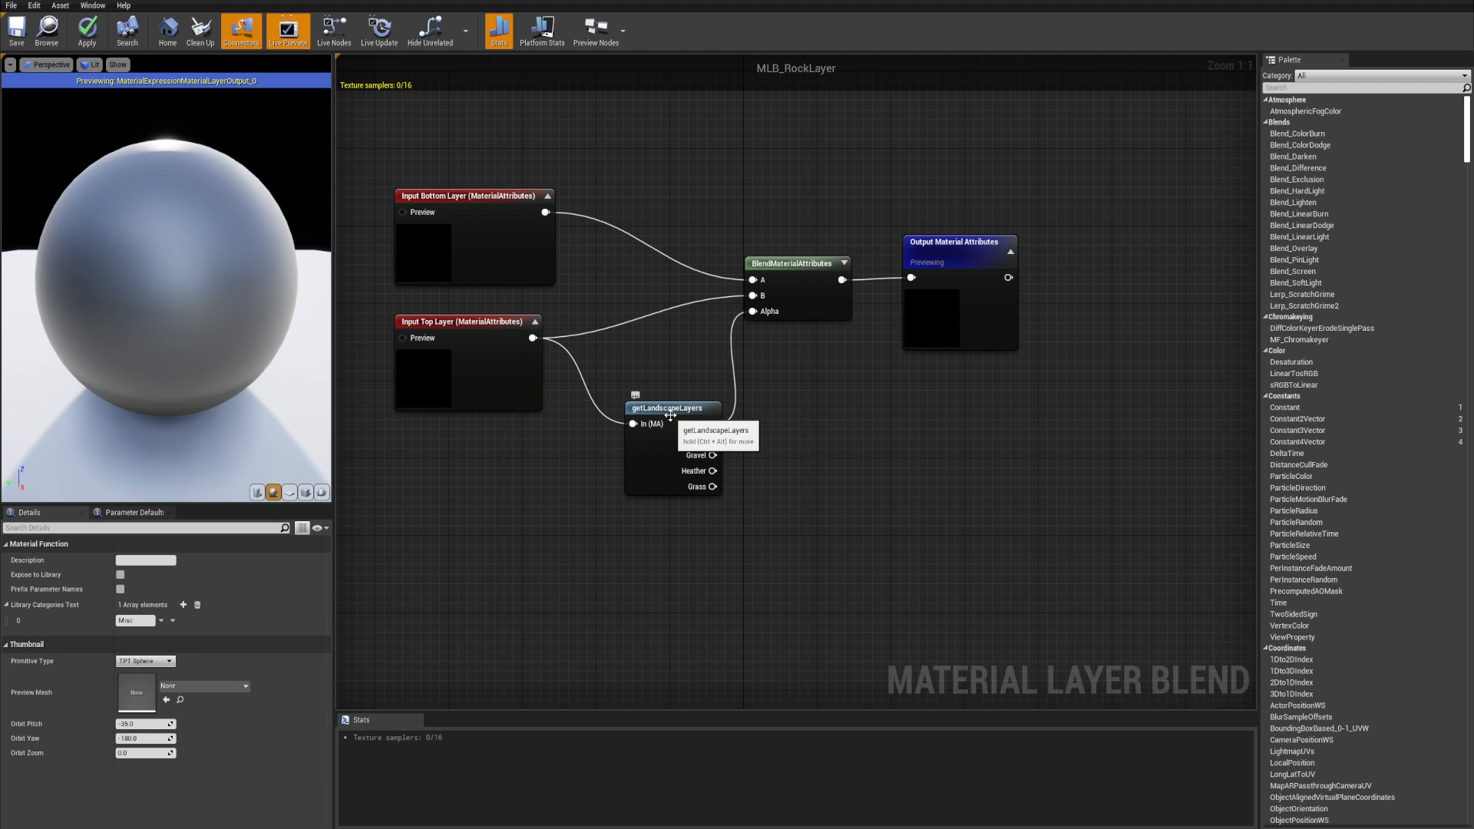
drag(669, 474, 686, 446)
click(809, 459)
click(811, 485)
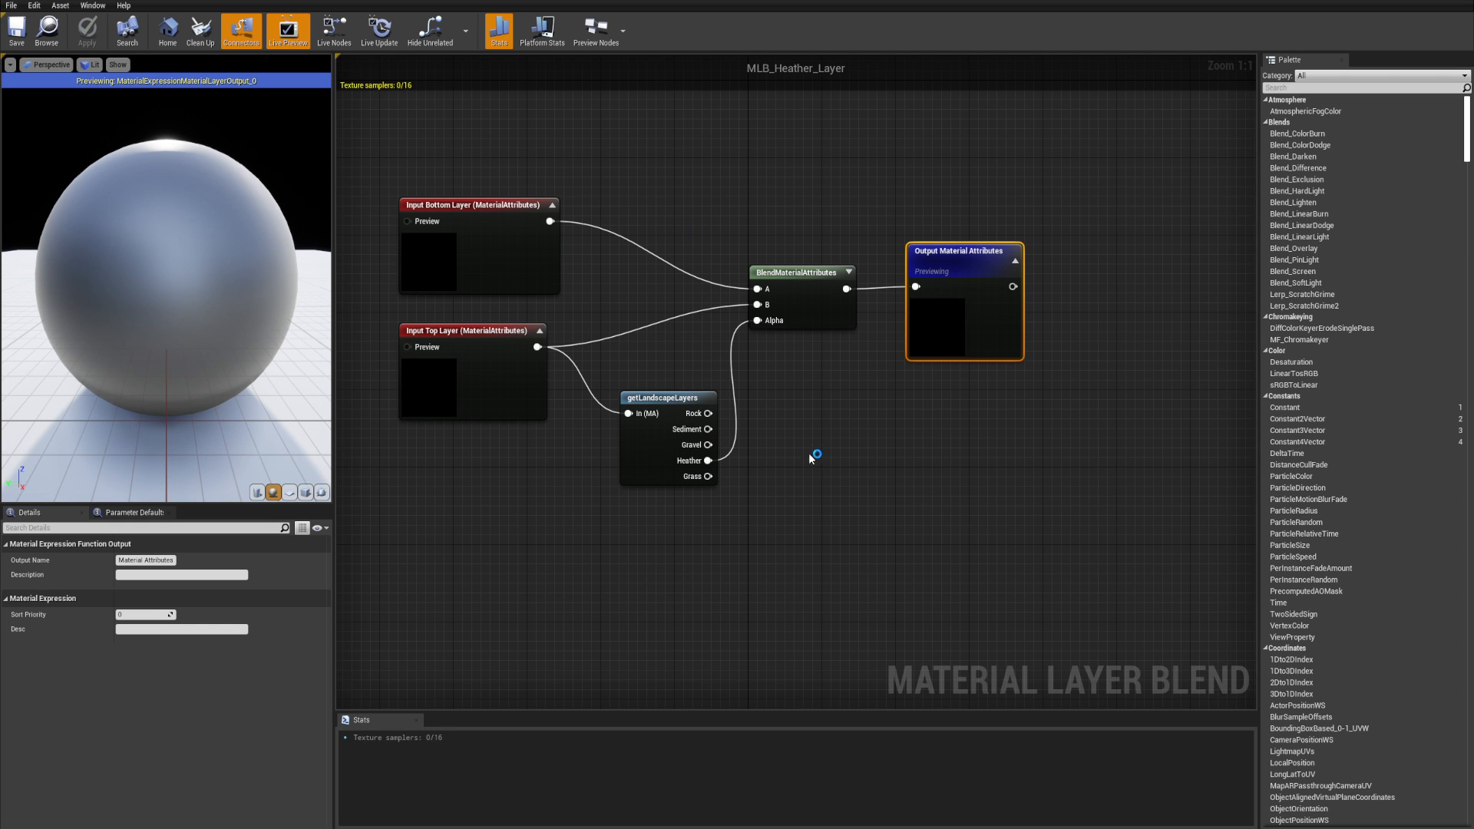
- Move BlendMaterialAttributes and Output Material Attributes further right in MLB_Heather_Layer, and nudge the getLandscapeLayers node into place
right_drag(809, 454, 670, 451)
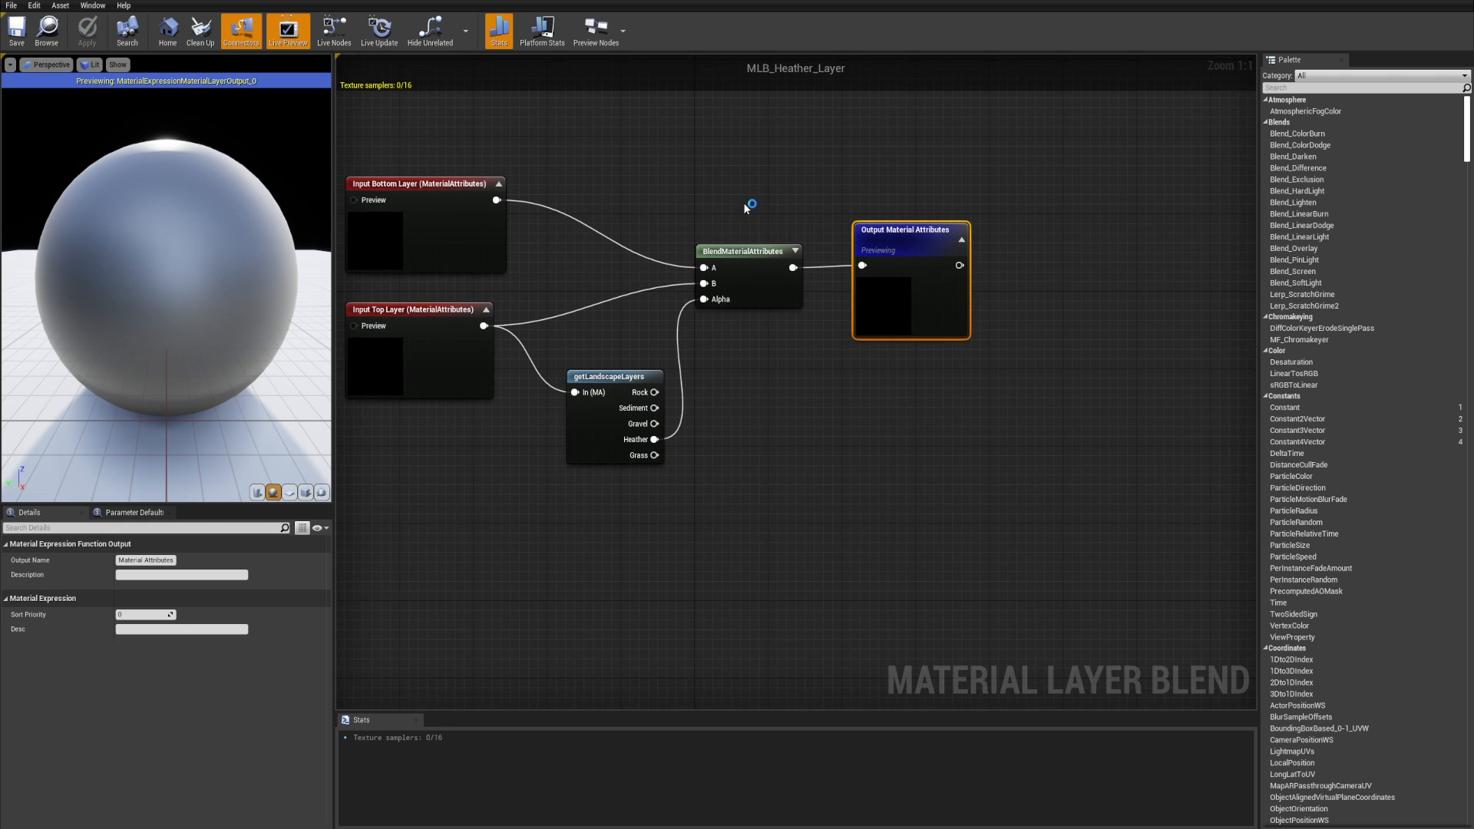
drag(745, 208, 956, 355)
drag(922, 309, 1104, 310)
click(795, 390)
right_drag(685, 455, 775, 464)
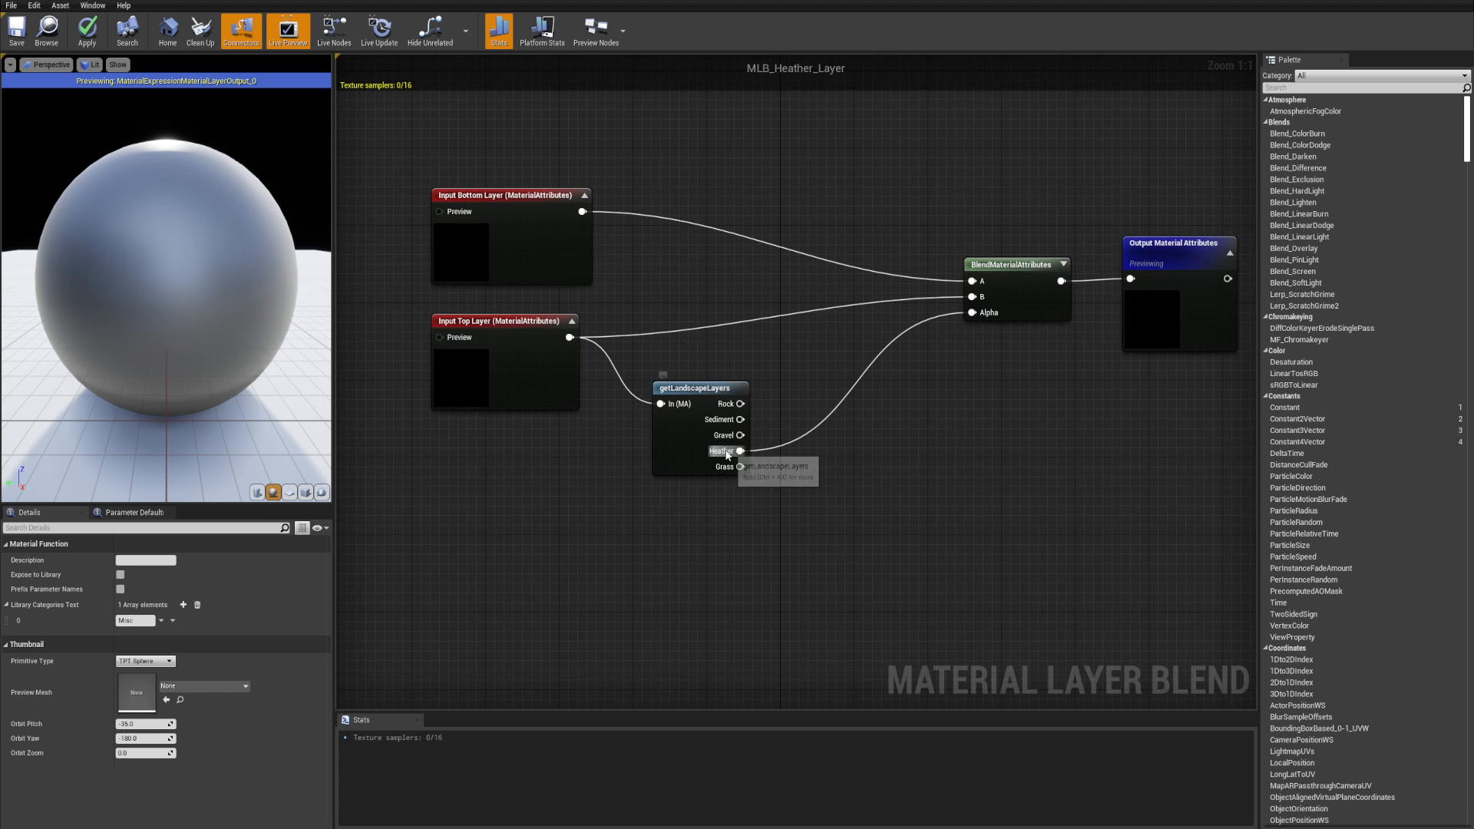
right_drag(908, 427, 749, 450)
right_drag(613, 474, 777, 479)
mouse_move(690, 416)
mouse_down()
mouse_move(699, 424)
mouse_move(679, 425)
mouse_up()
right_drag(865, 427, 844, 450)
click(740, 436)
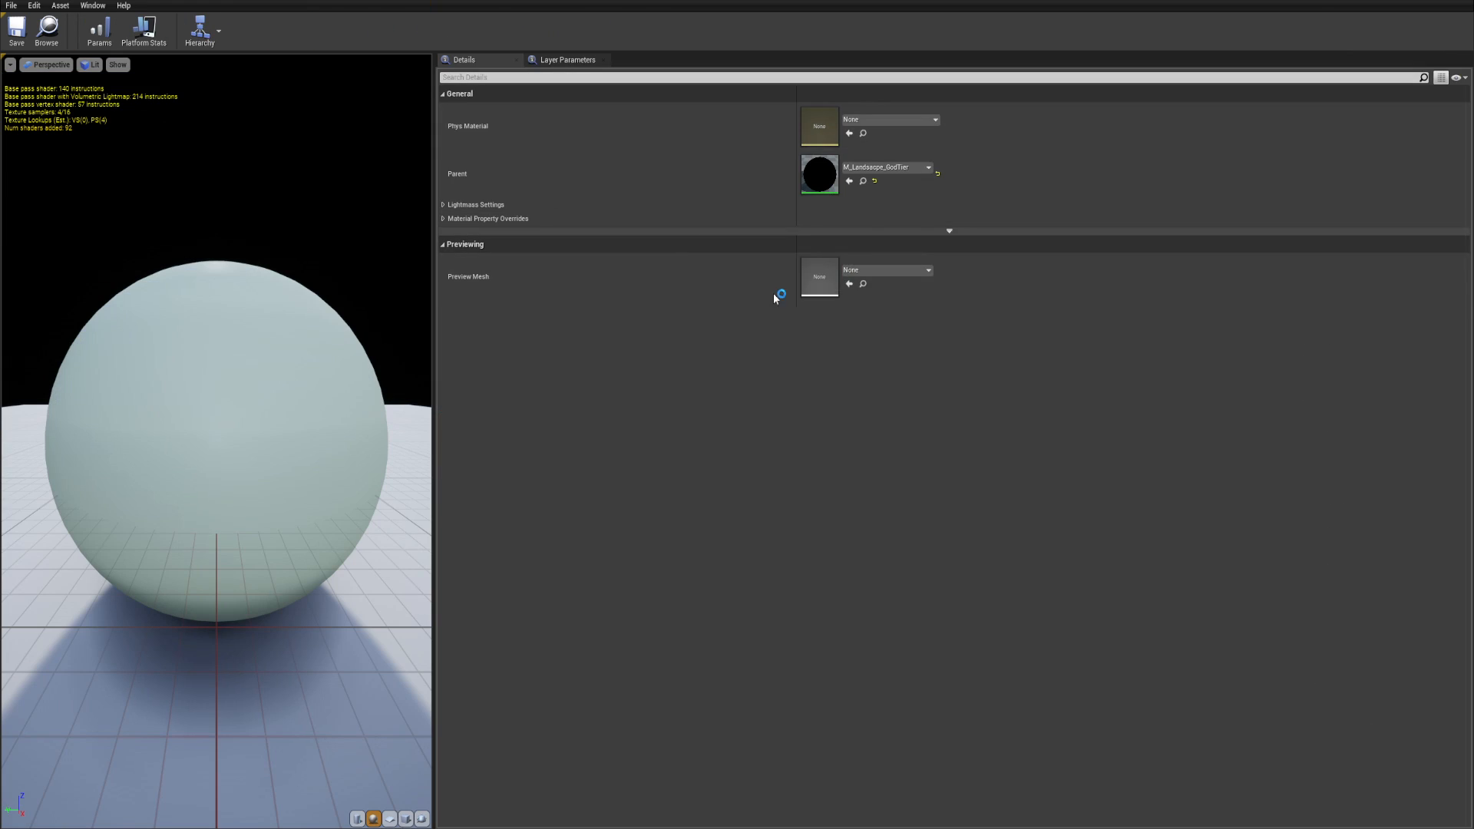
- Assign MLB_Heather_Layer as the Blend Asset of the Heather layer in the landscape material instance
click(556, 60)
scroll(814, 317, up, 2)
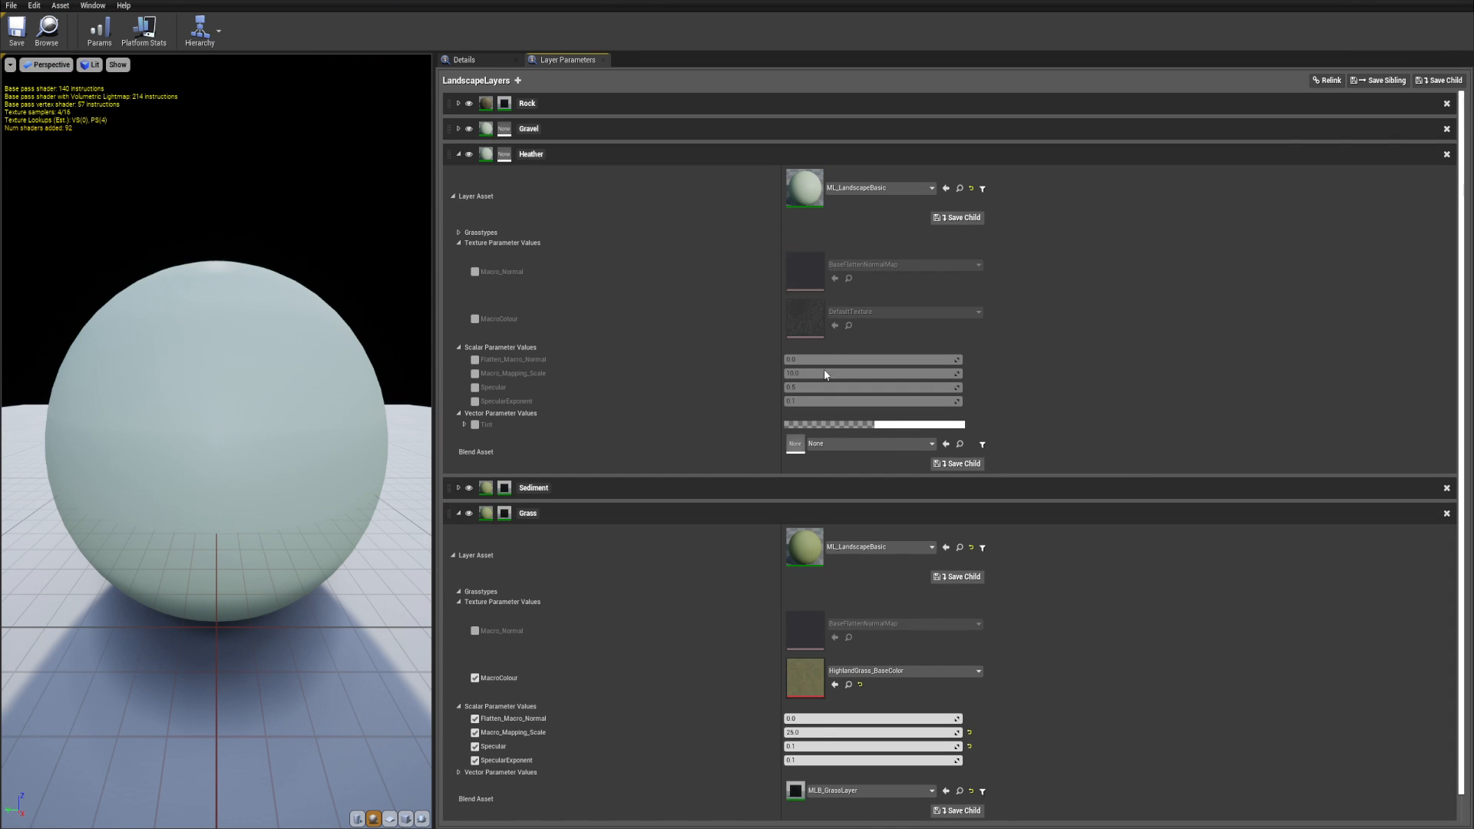
click(850, 445)
text(heather)
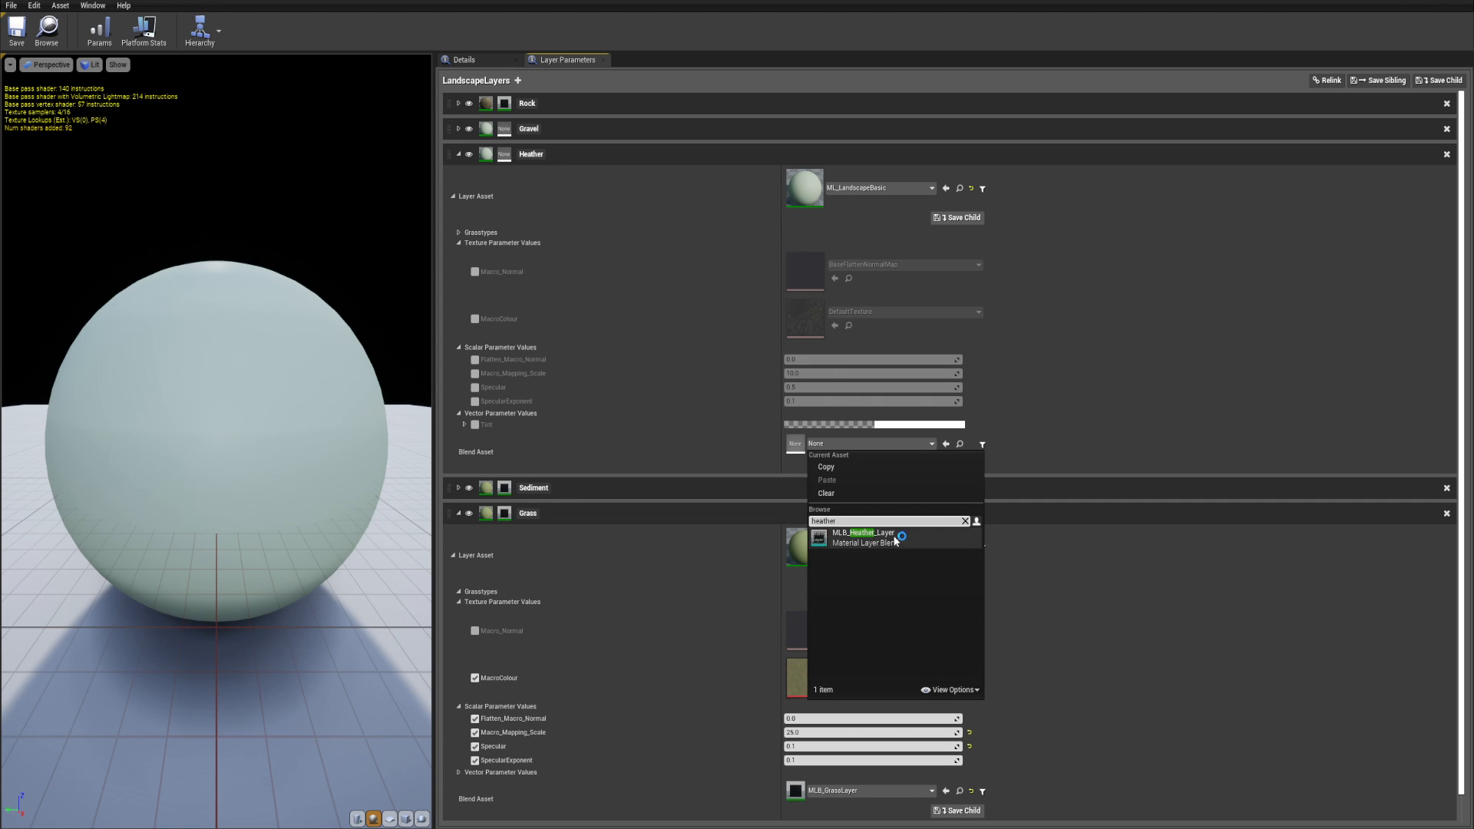
click(878, 541)
- Assign MLB_Gravel_Layer as the Blend Asset of the Gravel layer and save the material instance
click(865, 351)
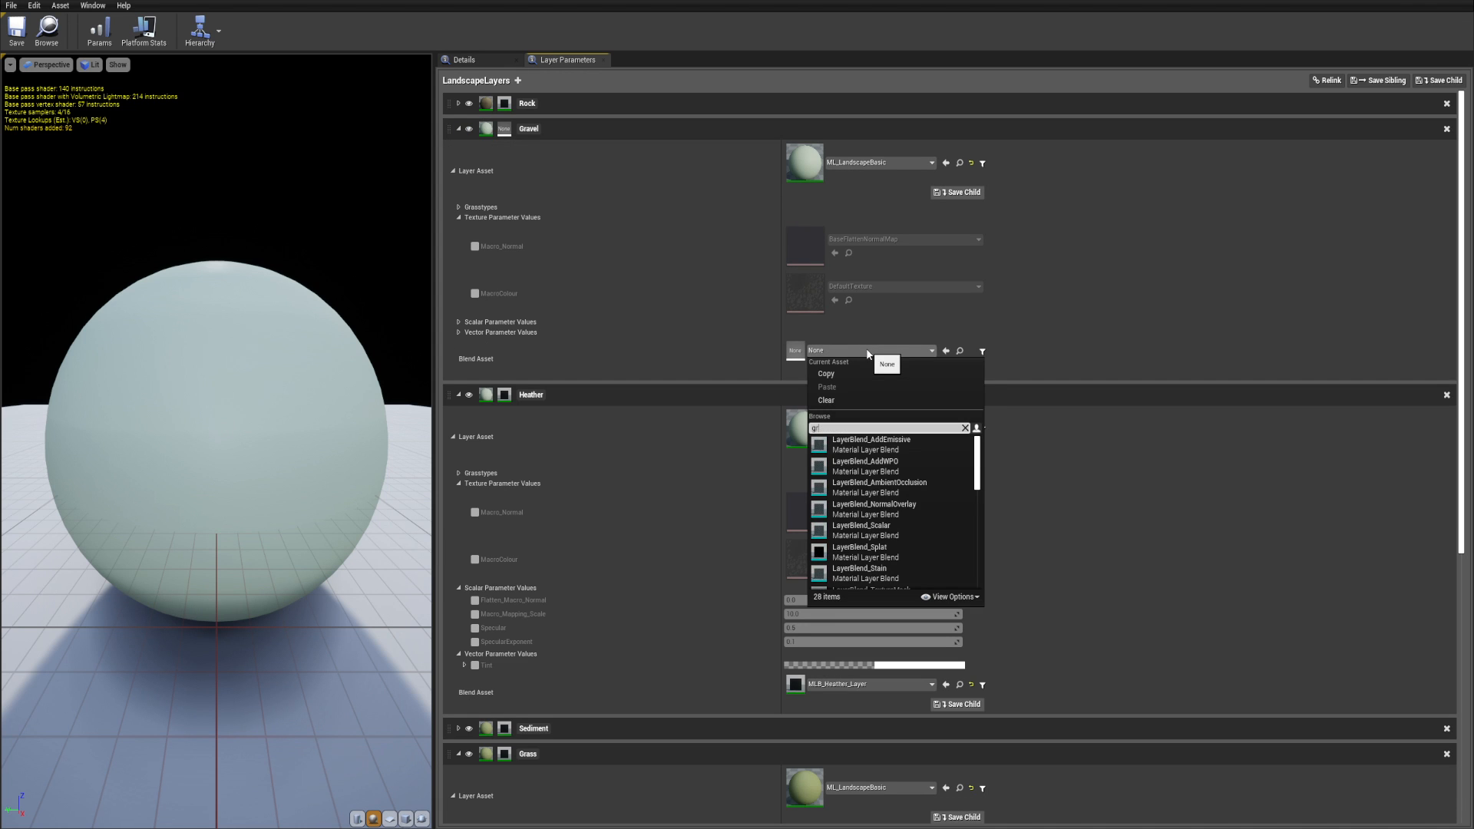
text(gravel)
click(904, 464)
click(16, 29)
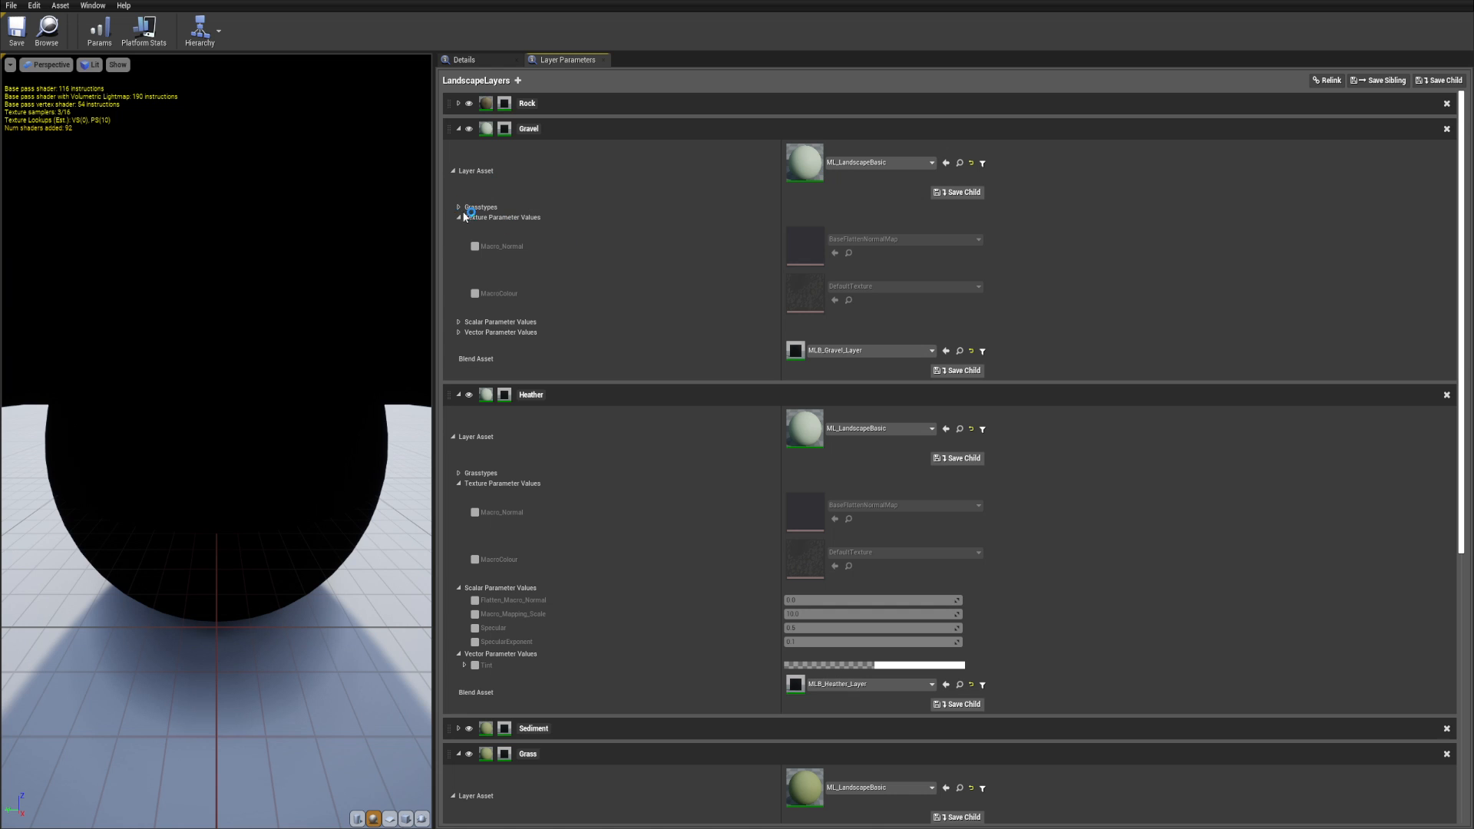
click(459, 322)
click(458, 323)
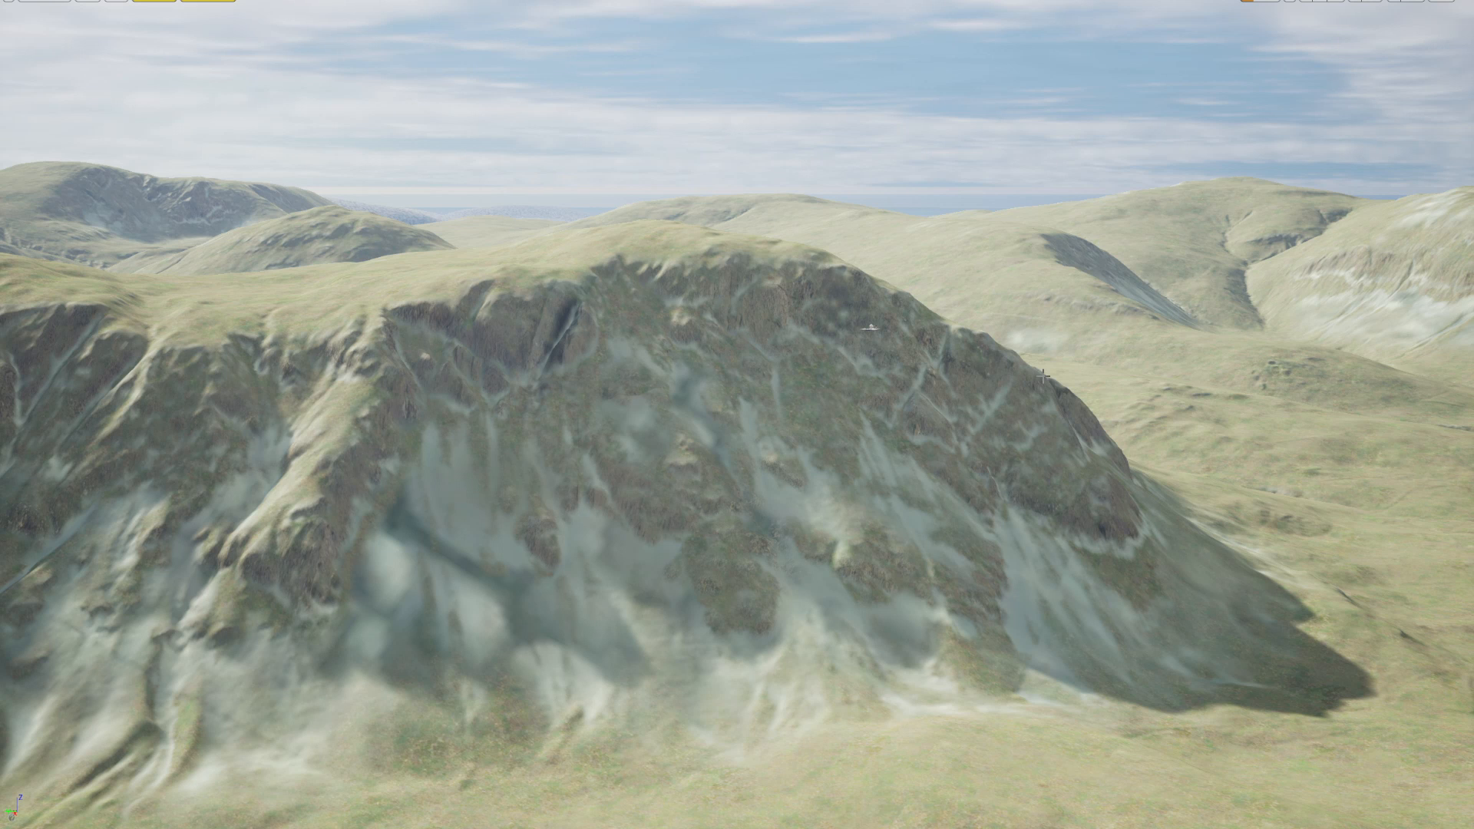
- Inspect the landscape's slopes in the full-screen viewport and adjust the direction of the sun light
key(d)
right_drag(1042, 376, 18, 351)
right_drag(326, 370, 1062, 373)
key(ctrl+l)
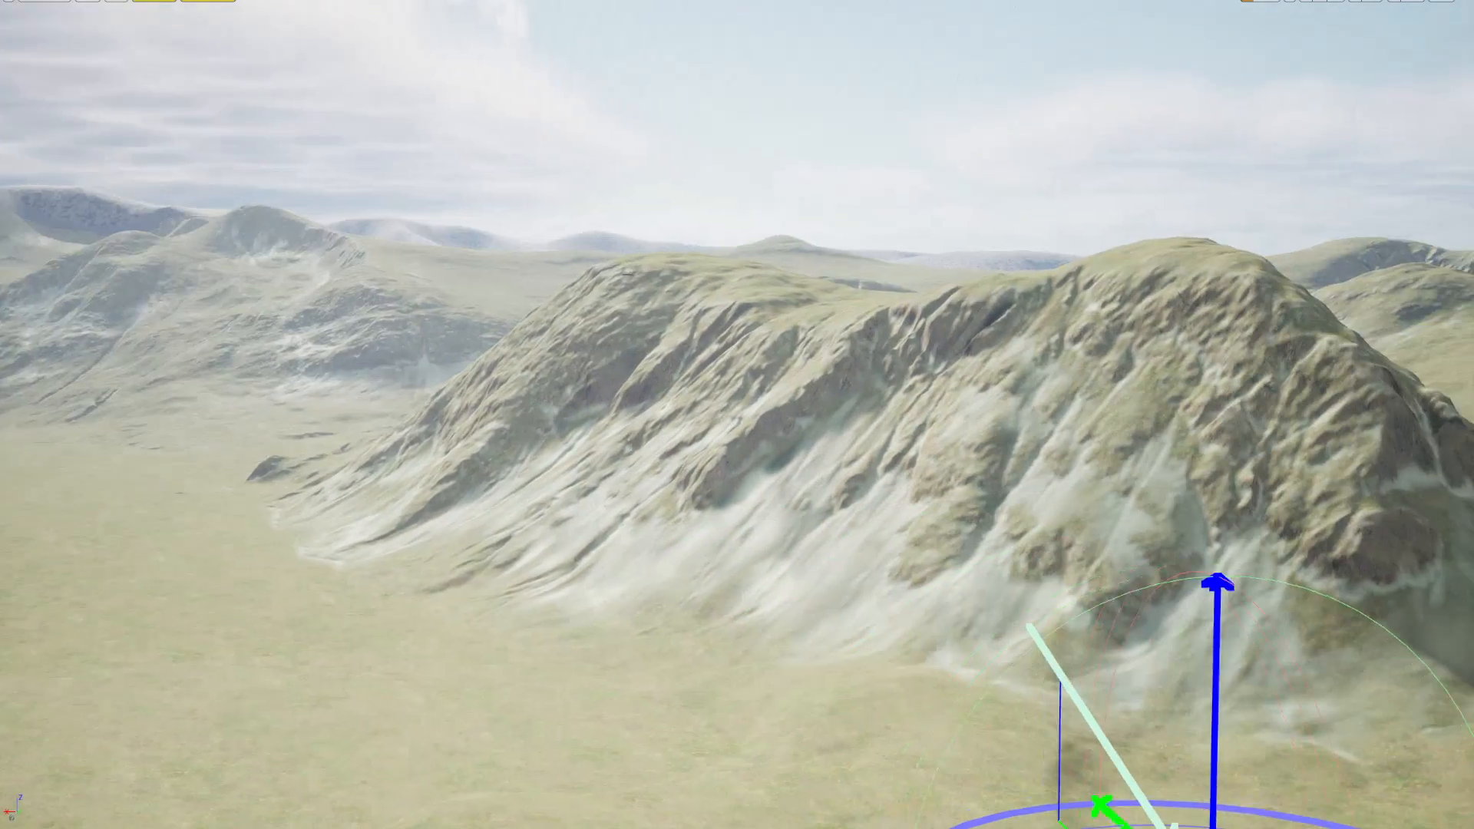
right_drag(737, 414, 660, 418)
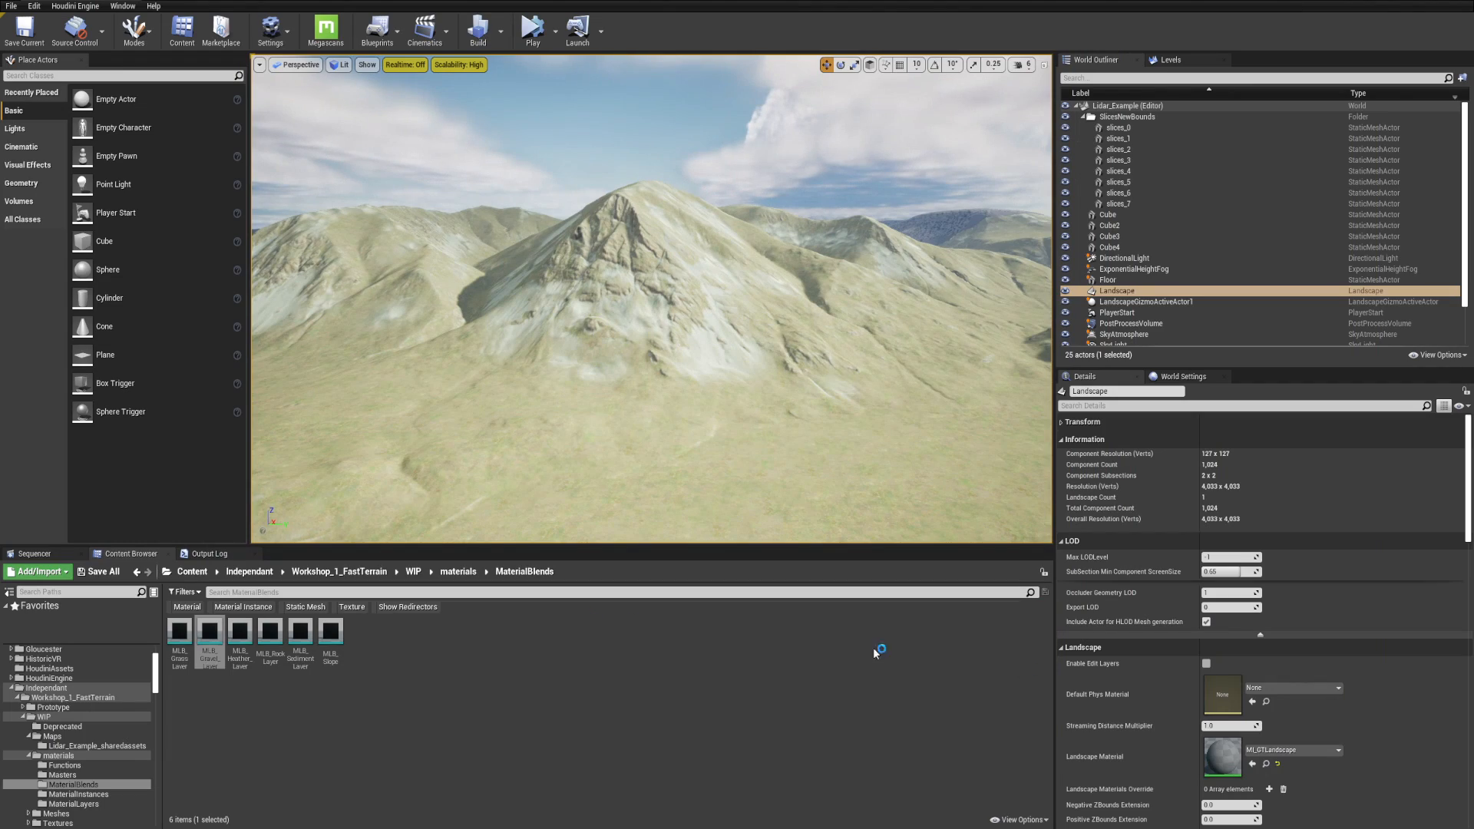
- Open the landscape's MI_GTLandscape material instance and browse to the Textures folder under Workshop_1_FastTerrain's Prototype folder
double_click(1220, 760)
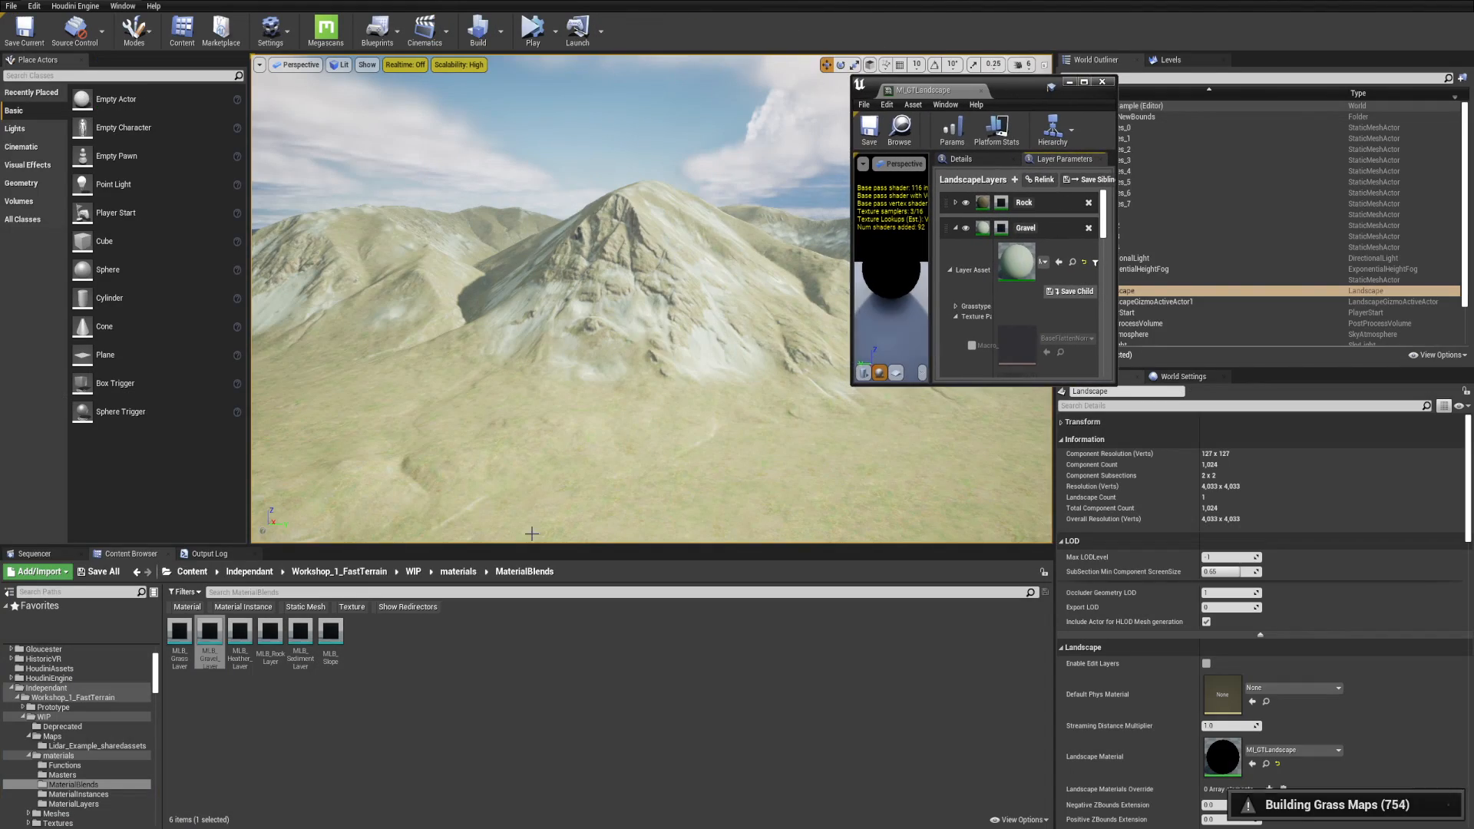
click(438, 617)
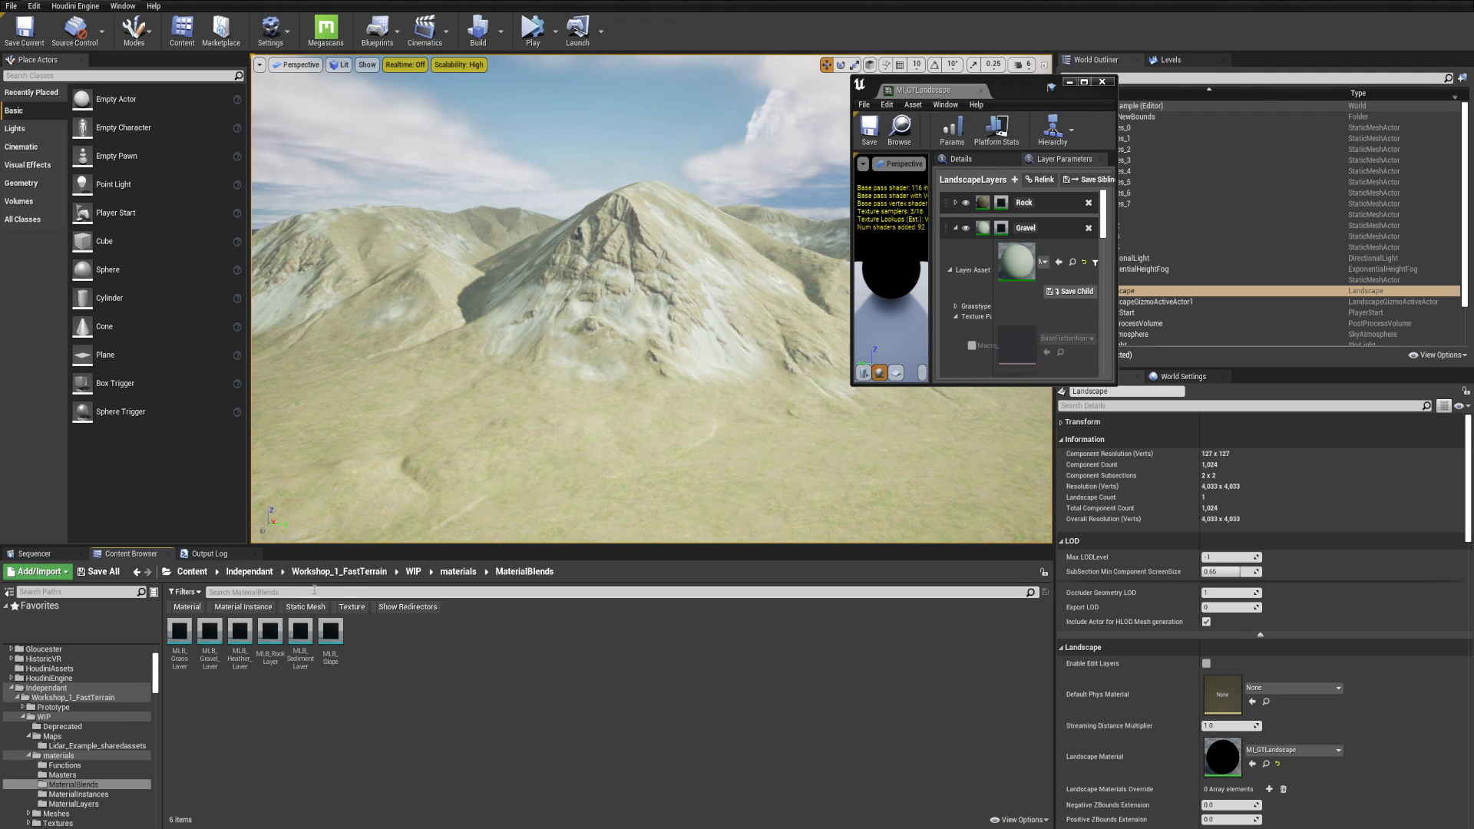
click(355, 573)
click(250, 571)
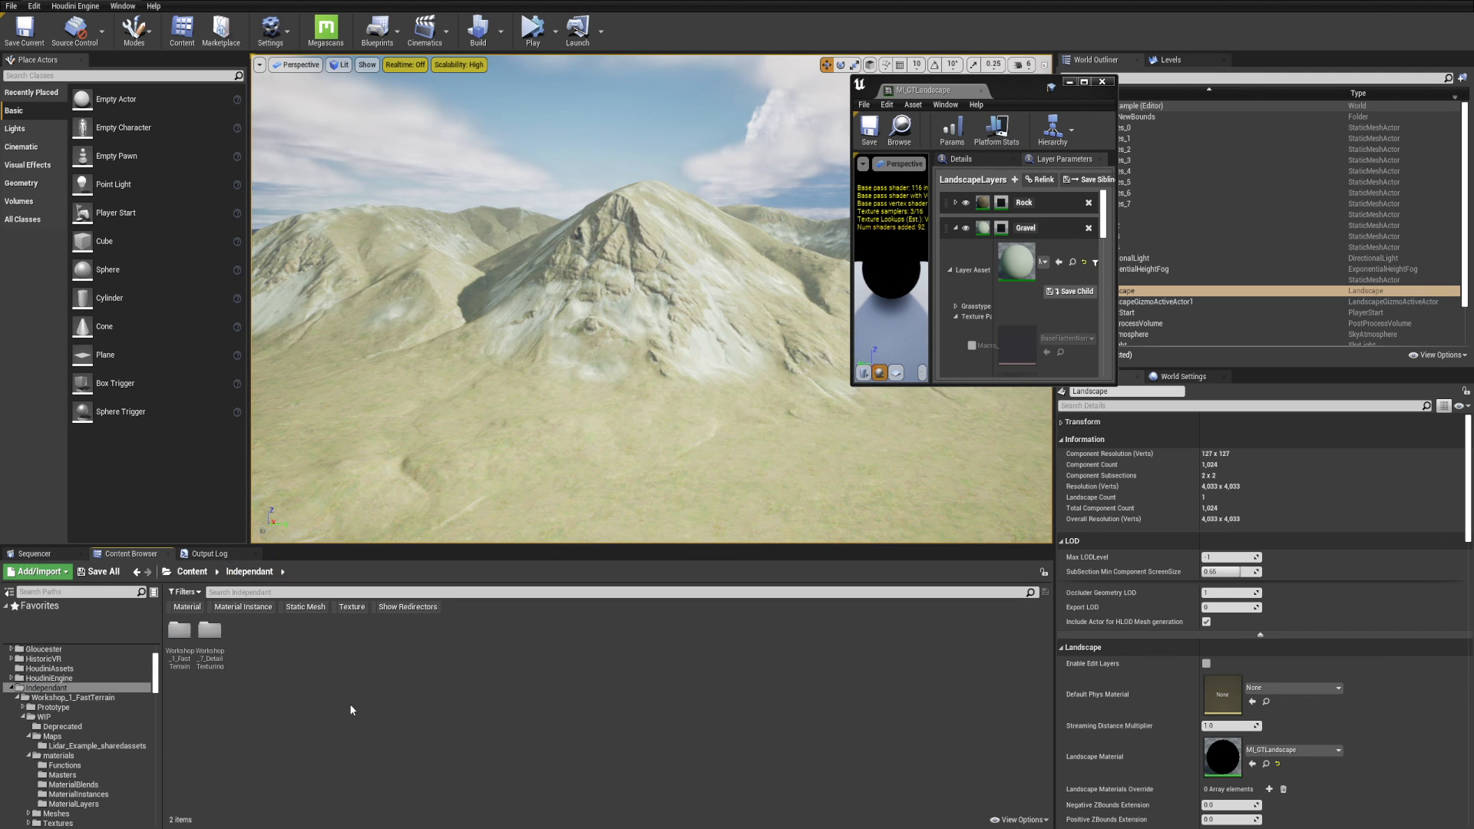
click(212, 635)
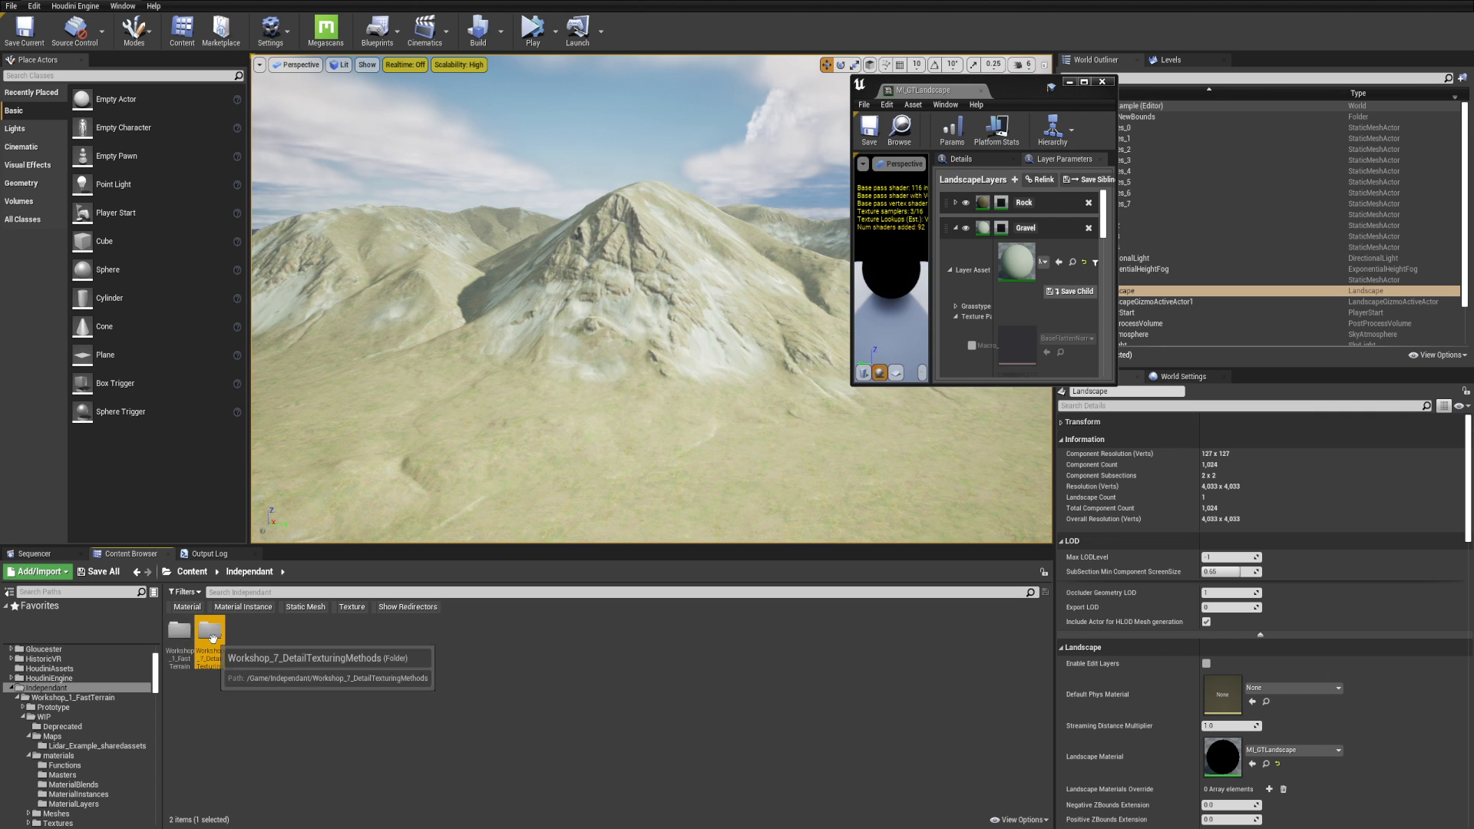
double_click(179, 633)
double_click(214, 641)
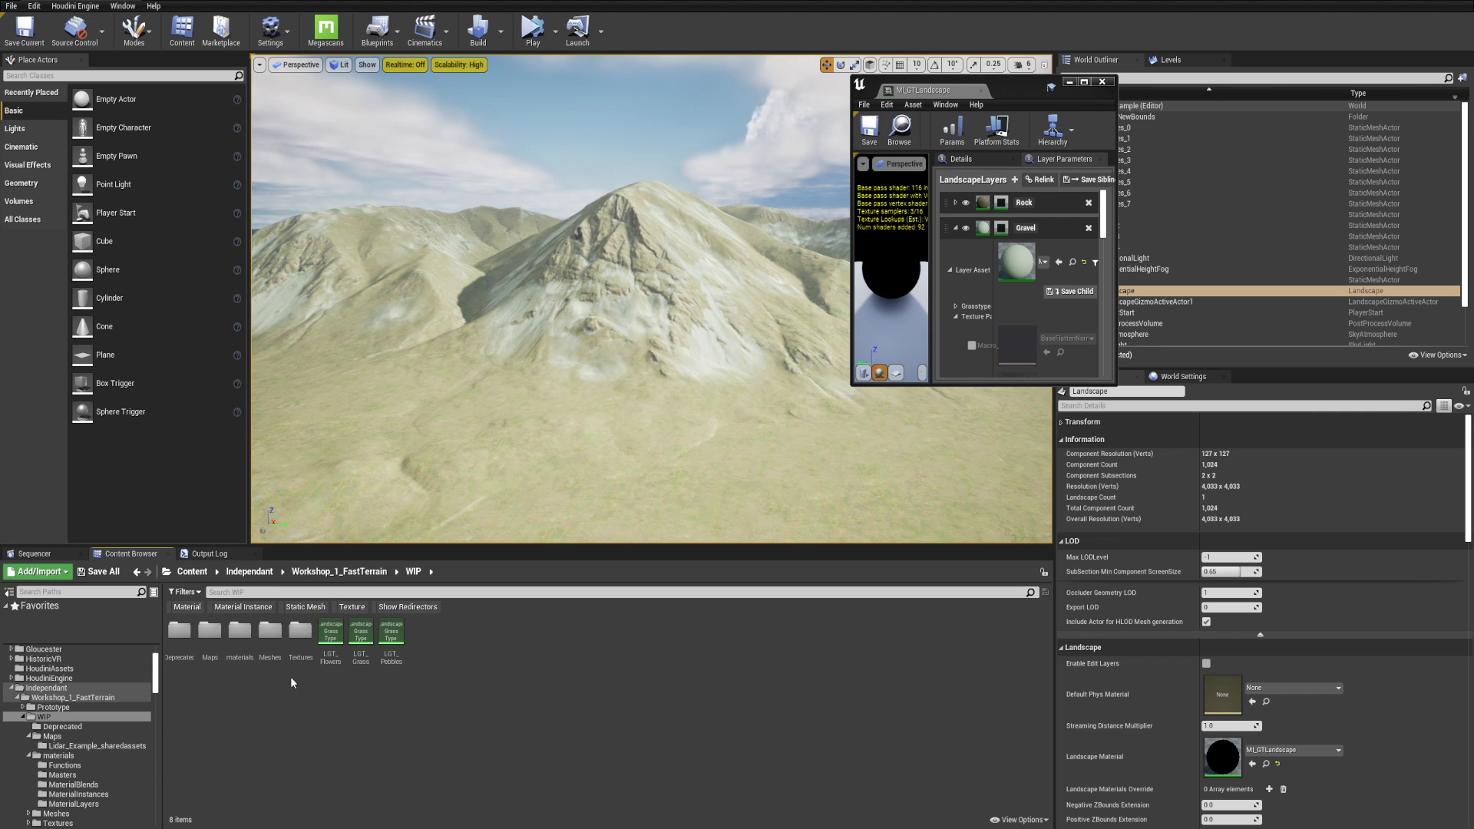
double_click(295, 648)
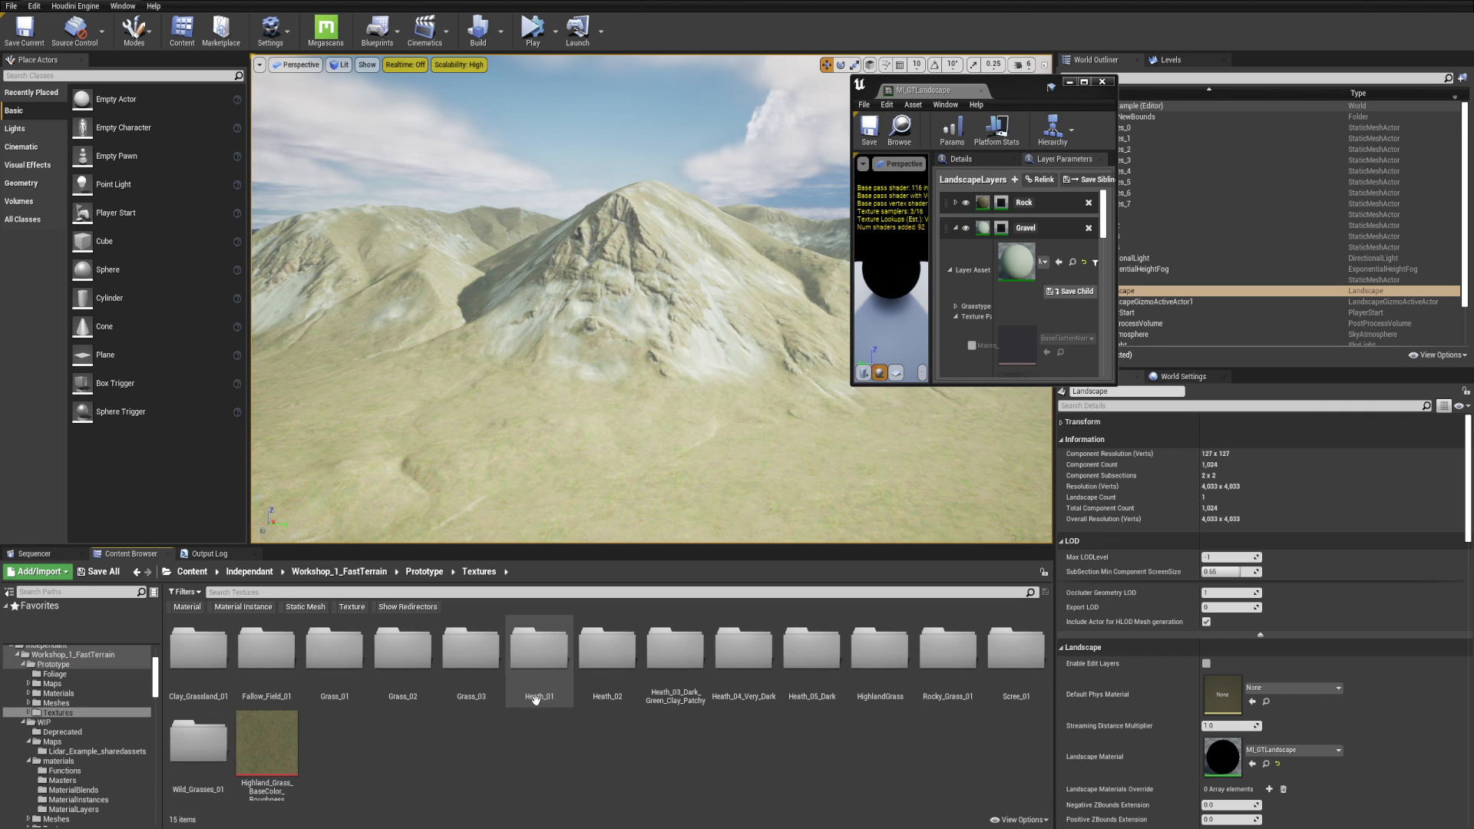
ctrl+scroll(554, 702, up, 2)
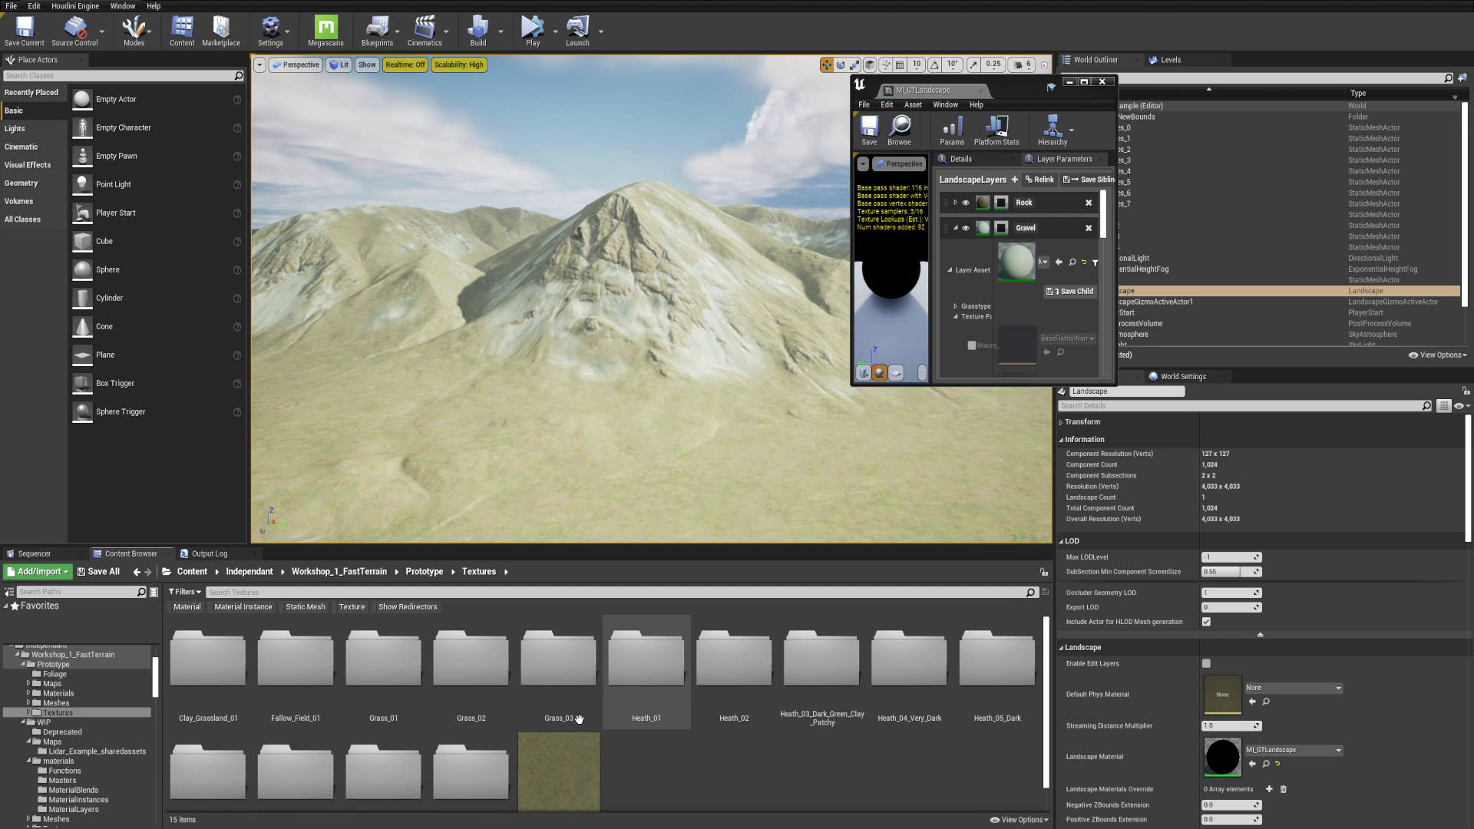
mouse_move(295, 828)
click(234, 783)
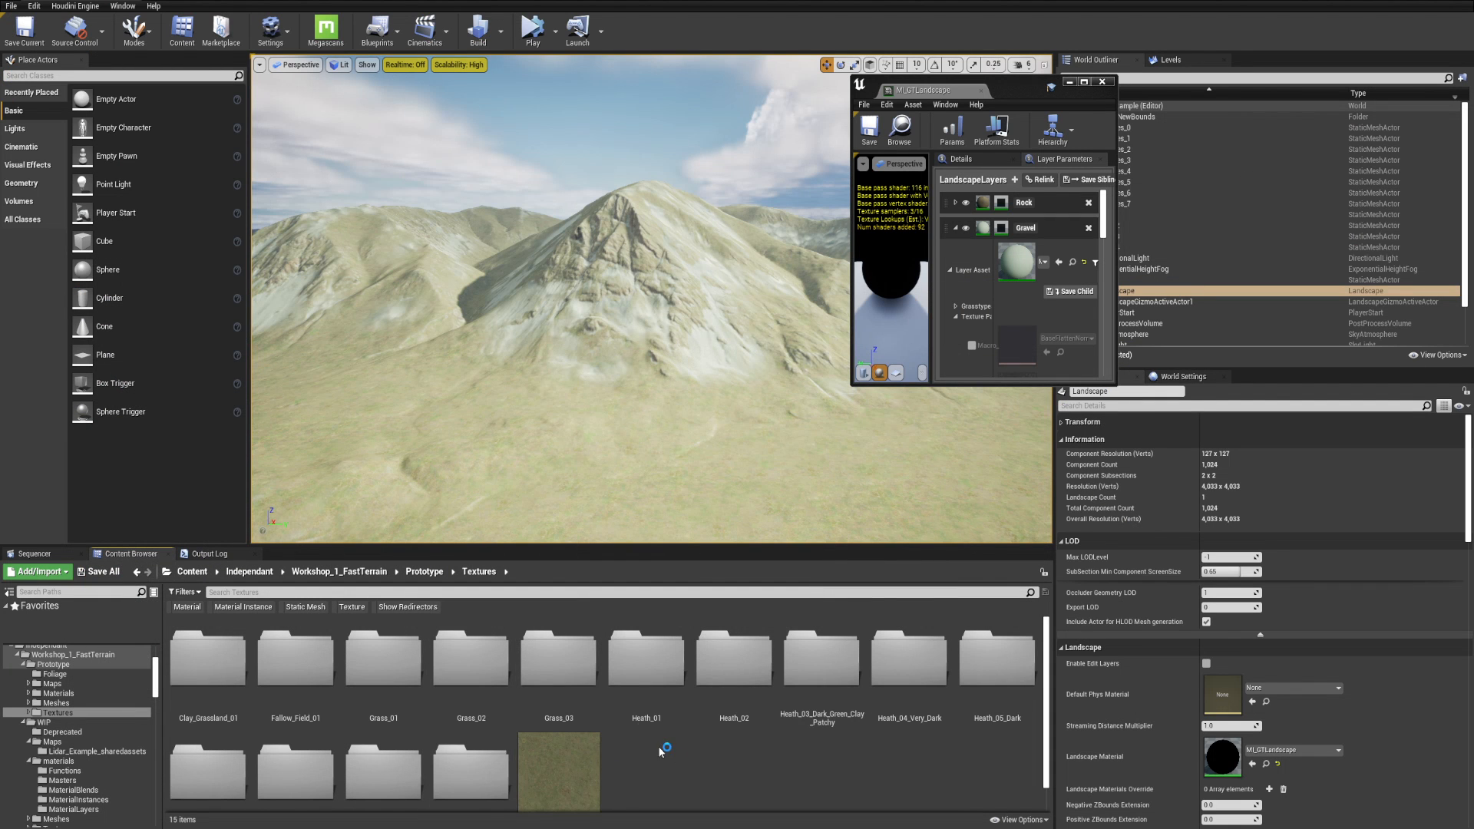
scroll(615, 756, down, 1)
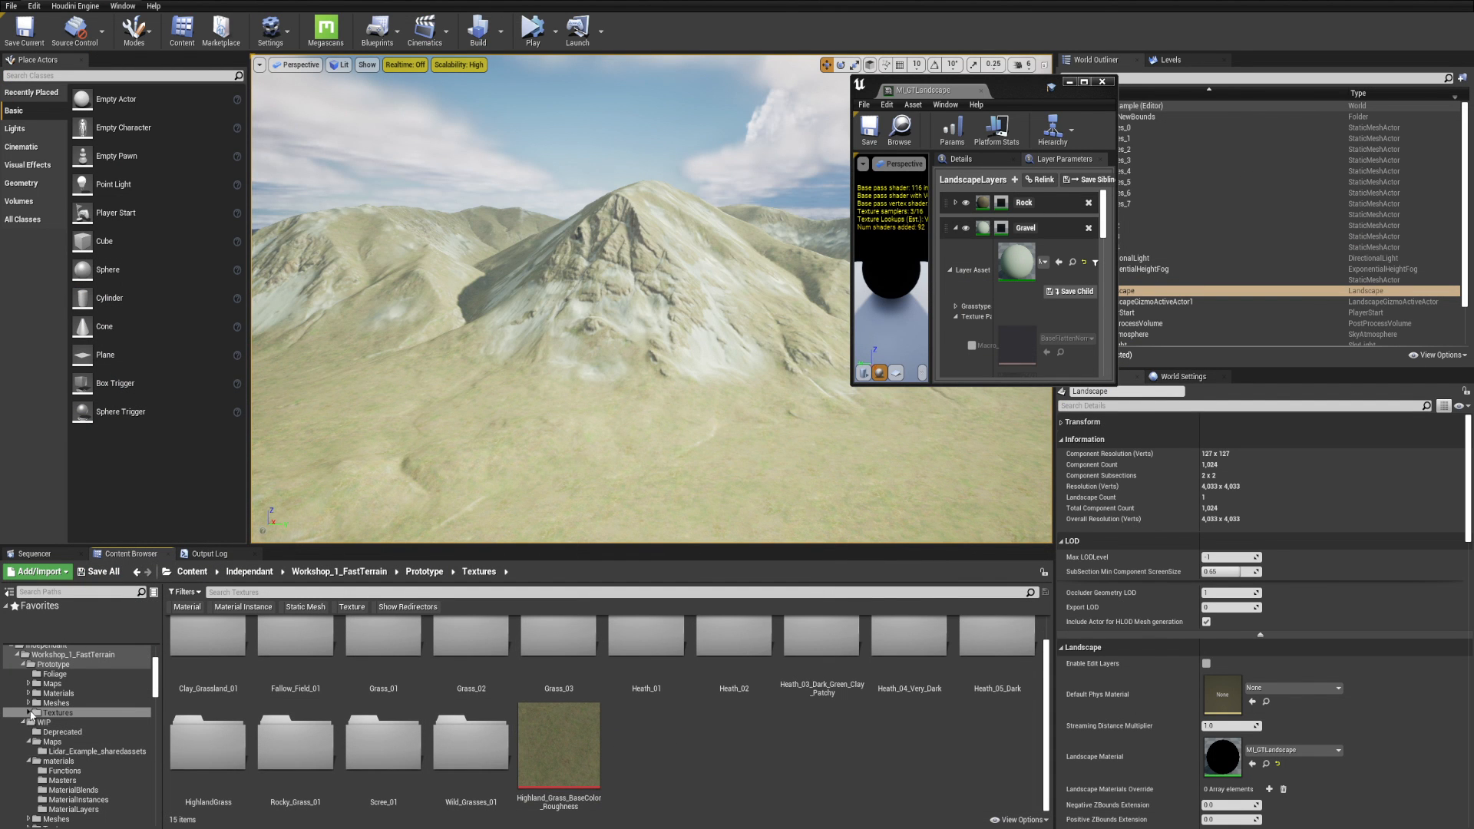
- Look through the grass and heath texture subfolders, compare them with the mountain terrain, and open the Scree_01 folder
click(29, 713)
click(77, 722)
key(Down)
key(Down)
key(Down)
key(Down)
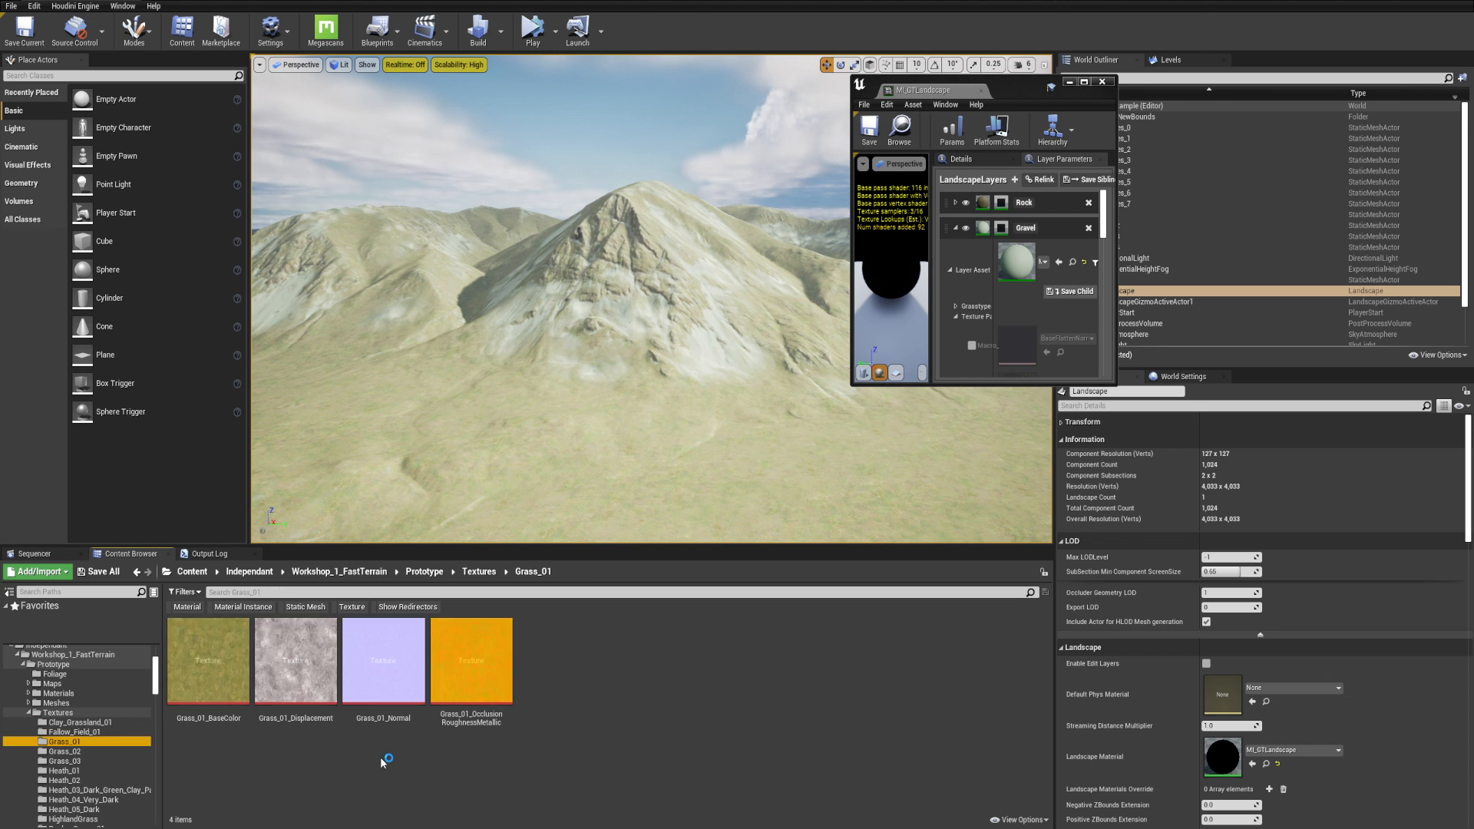
key(Down)
key(Down)
key(Down)
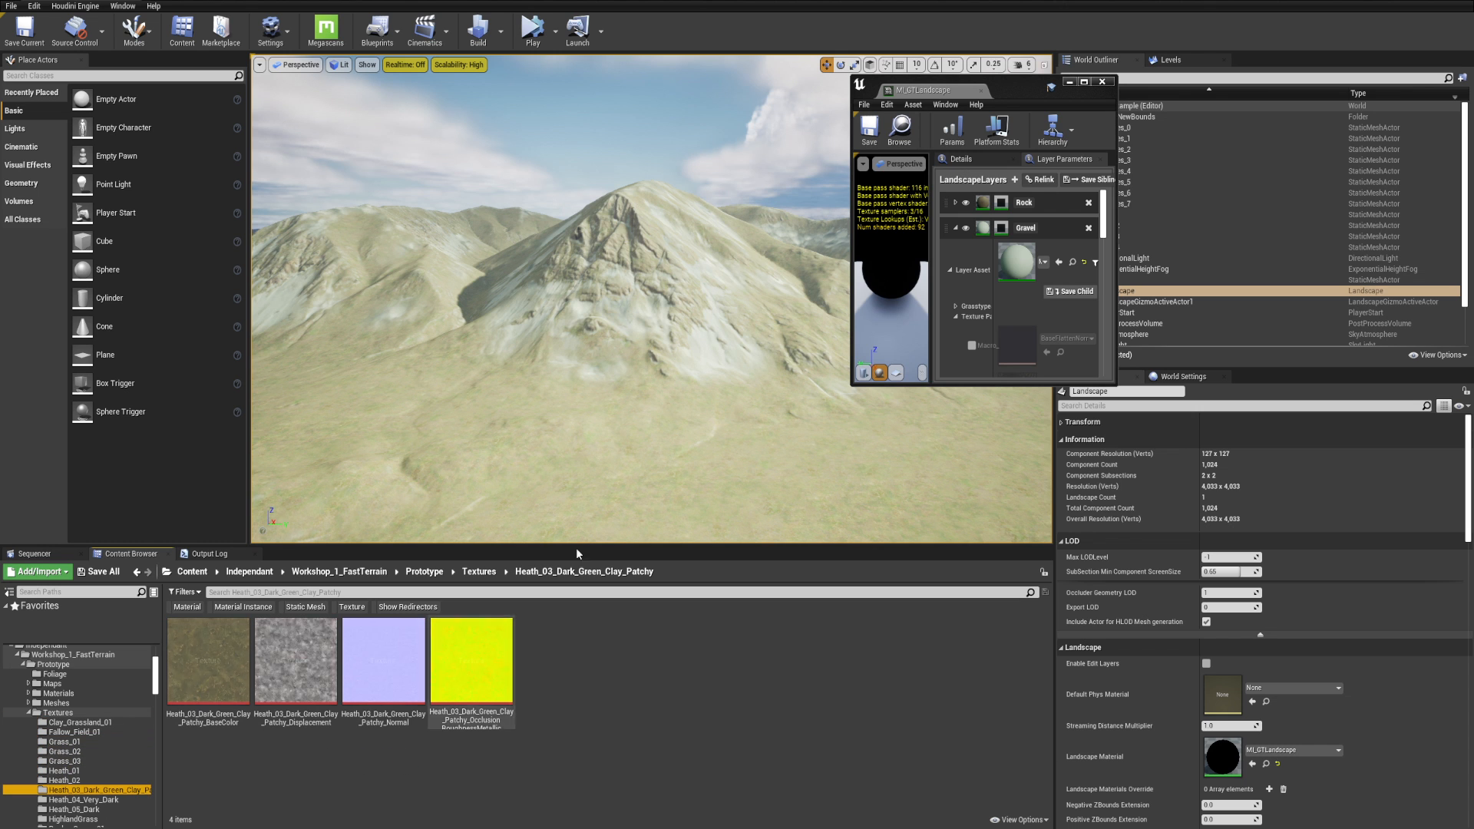
key(w)
right_drag(618, 429, 723, 429)
scroll(92, 749, down, 3)
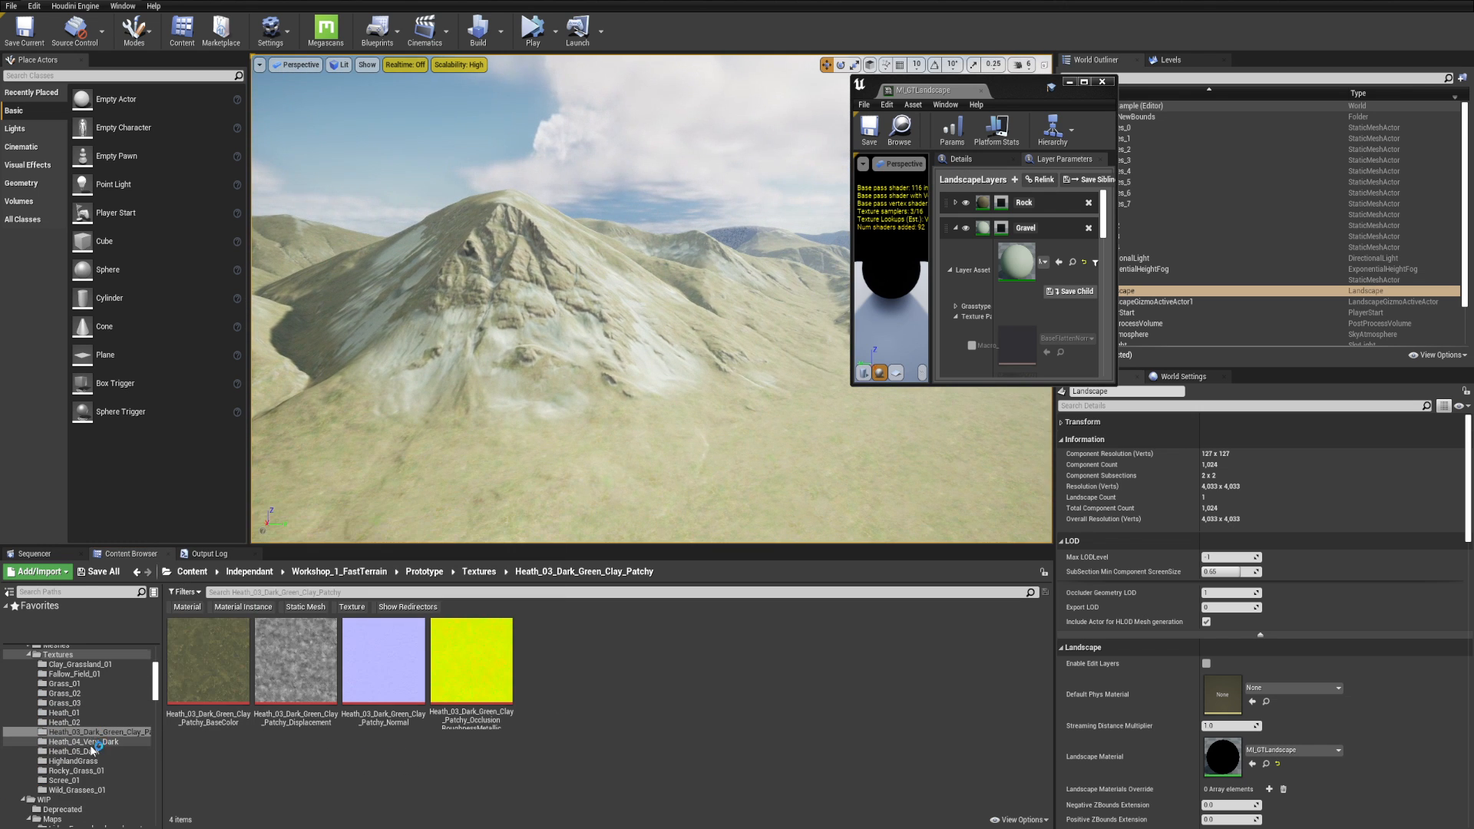
mouse_move(537, 438)
right_down()
mouse_move(499, 436)
mouse_move(522, 451)
right_up()
key(w)
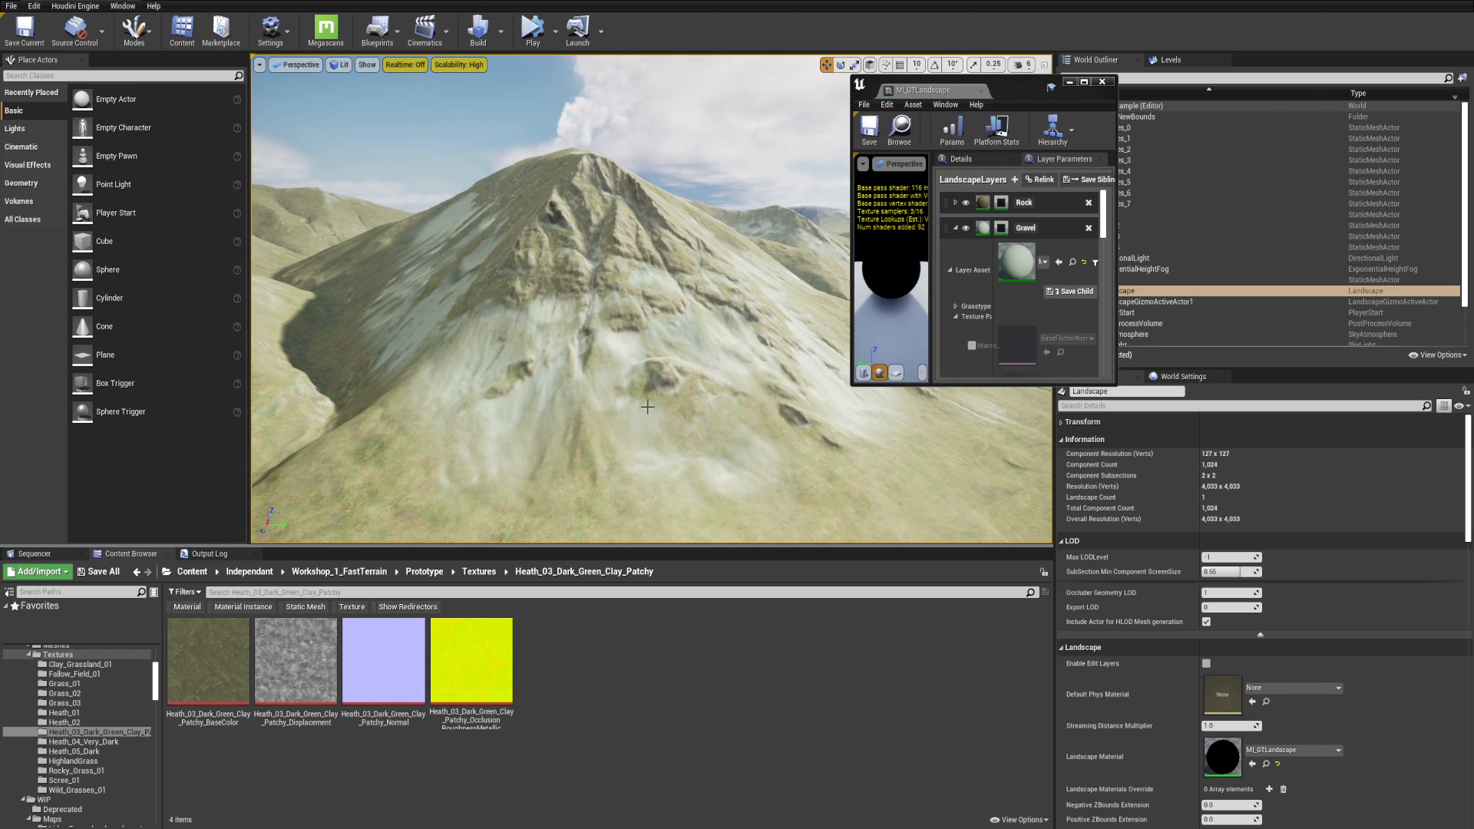
click(64, 780)
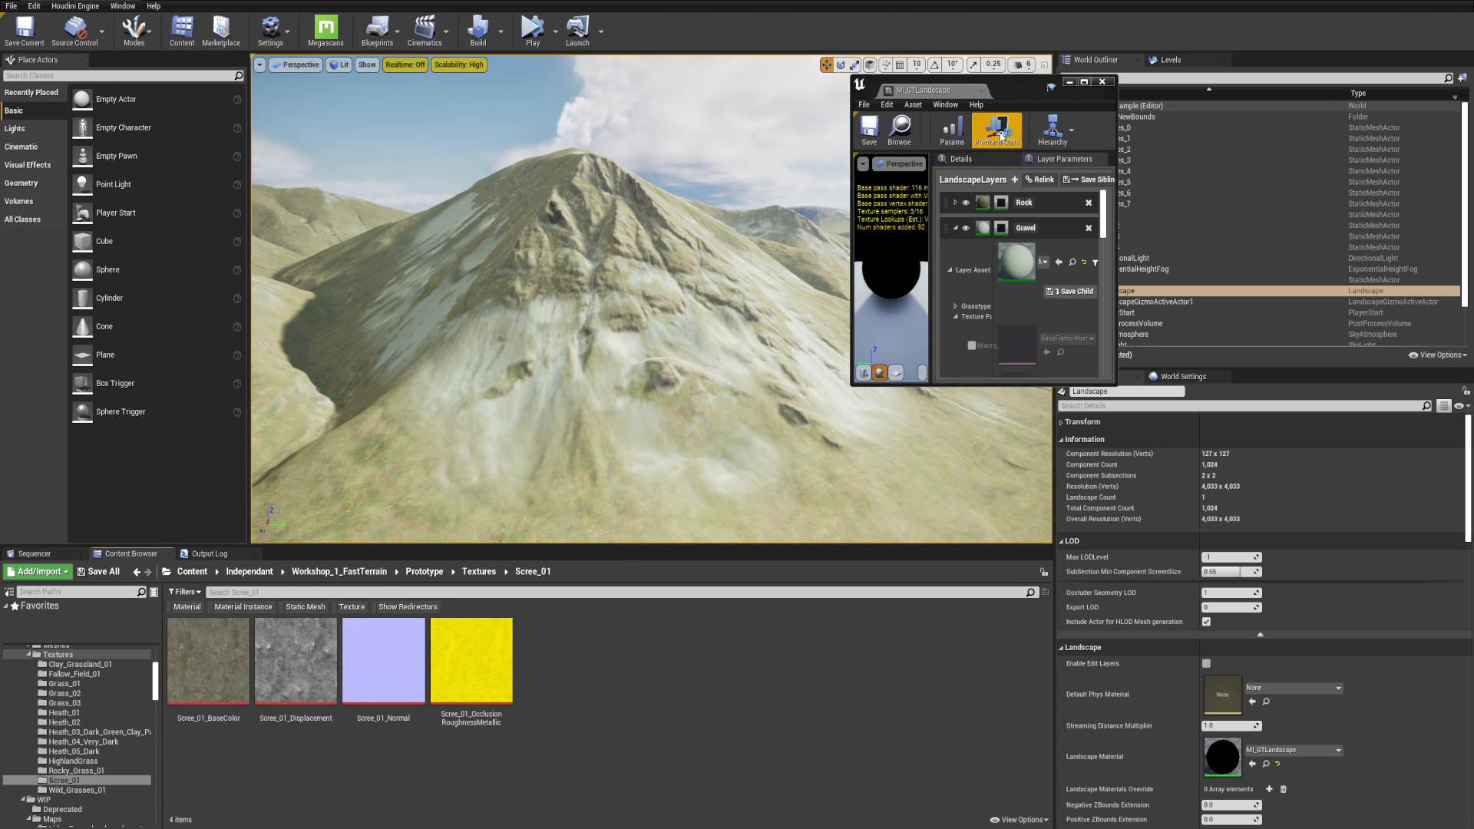
- Move and enlarge the MI_GTLandscape window, and widen its layer parameters area beside the landscape view
drag(1027, 82, 1176, 27)
drag(999, 332, 817, 730)
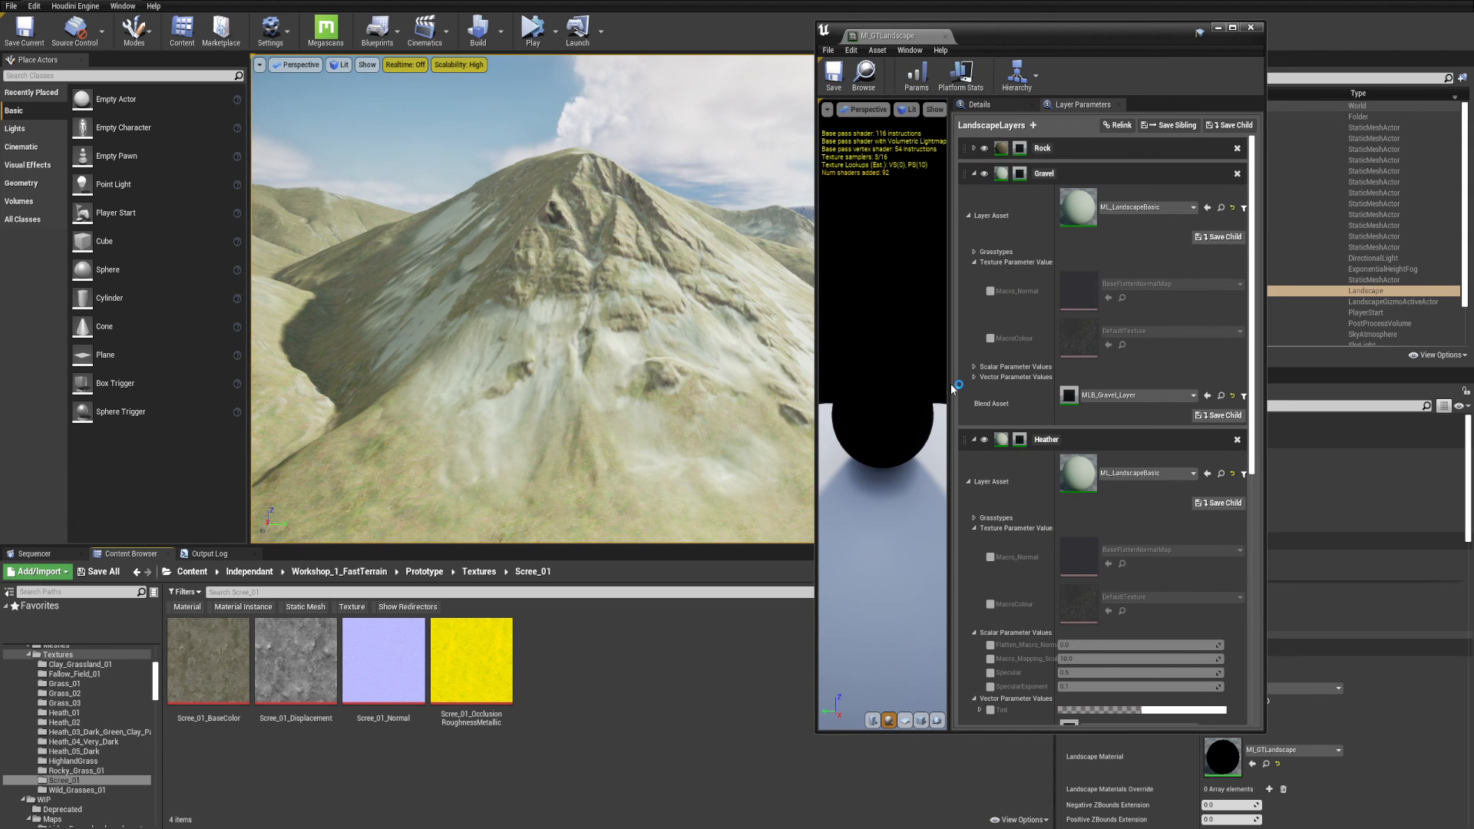
drag(951, 388, 808, 390)
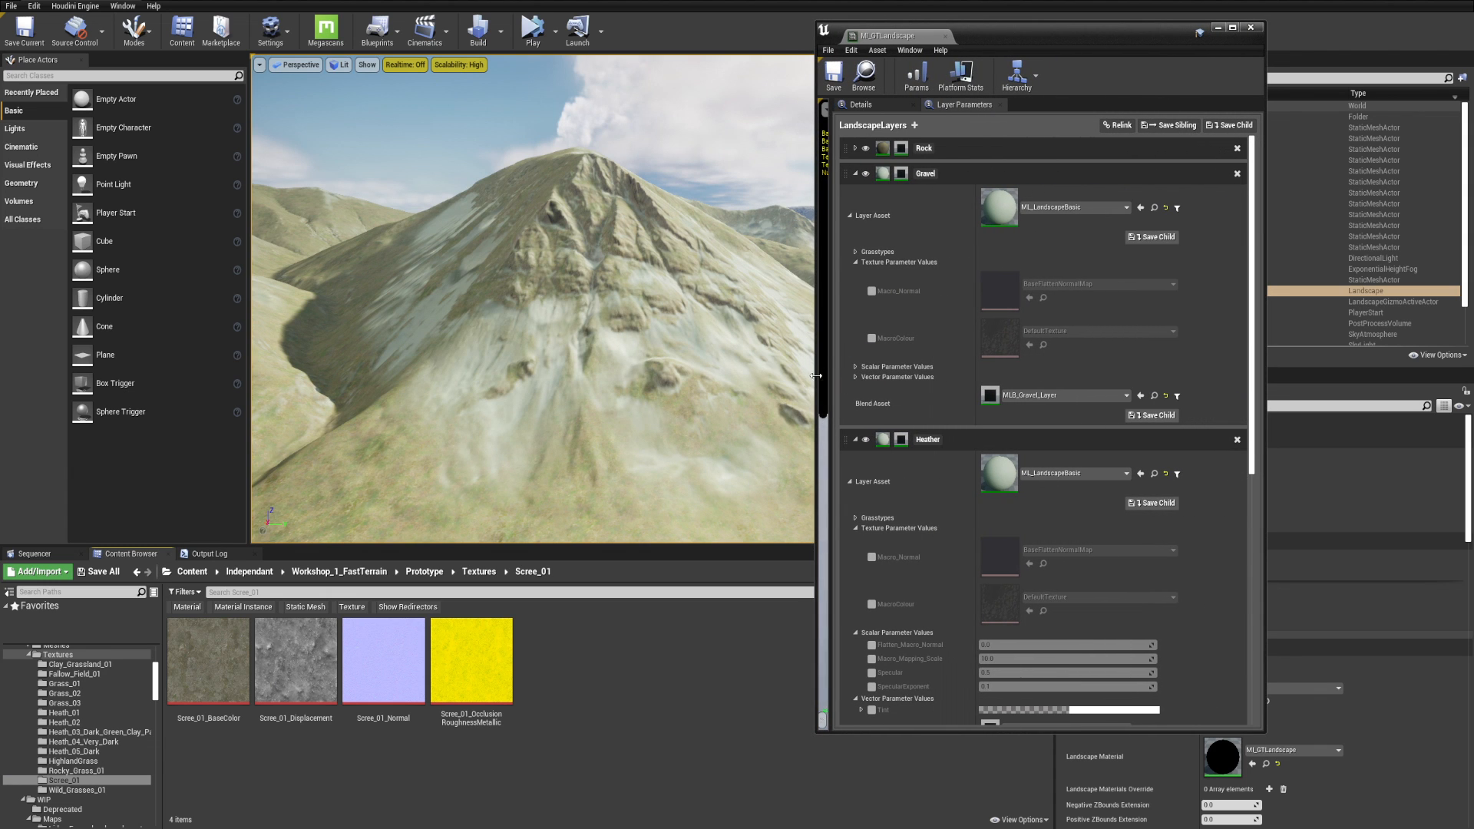
right_drag(666, 377, 636, 357)
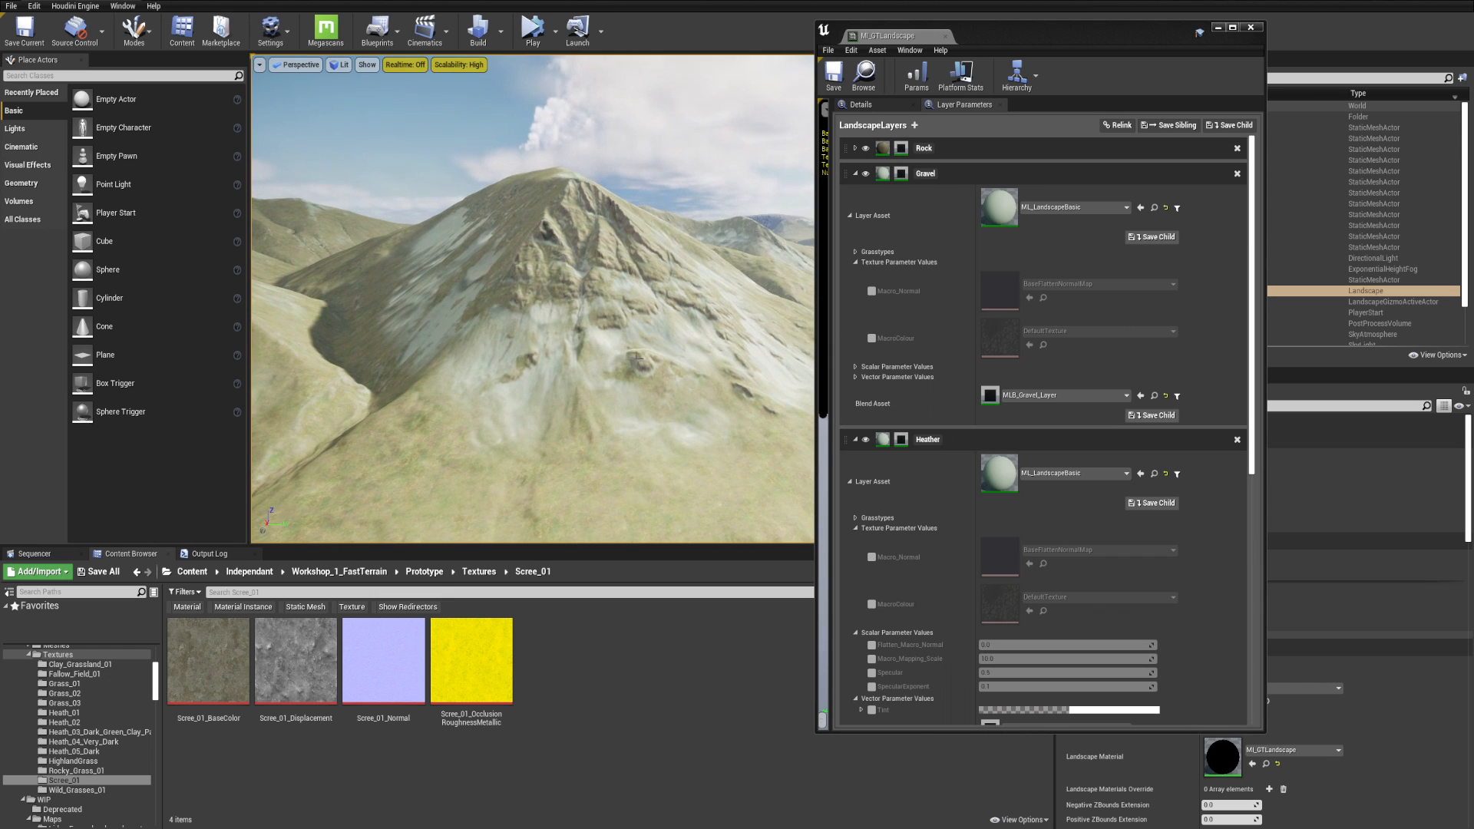
- Enable Macro_Normal and MacroColour on the Gravel layer and assign Scree_01_Normal and Scree_01_BaseColor to them
click(856, 440)
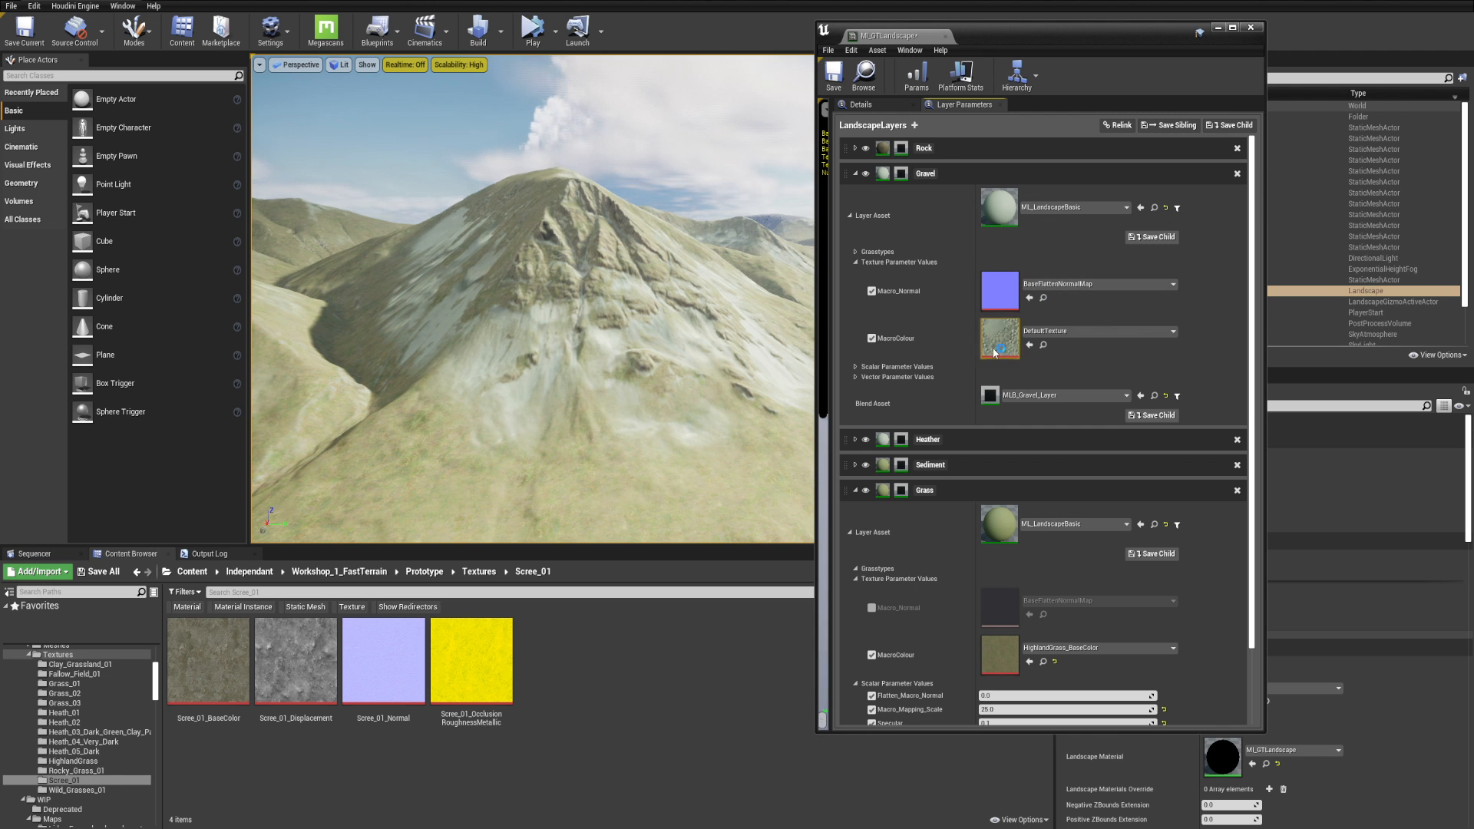
drag(249, 679, 878, 373)
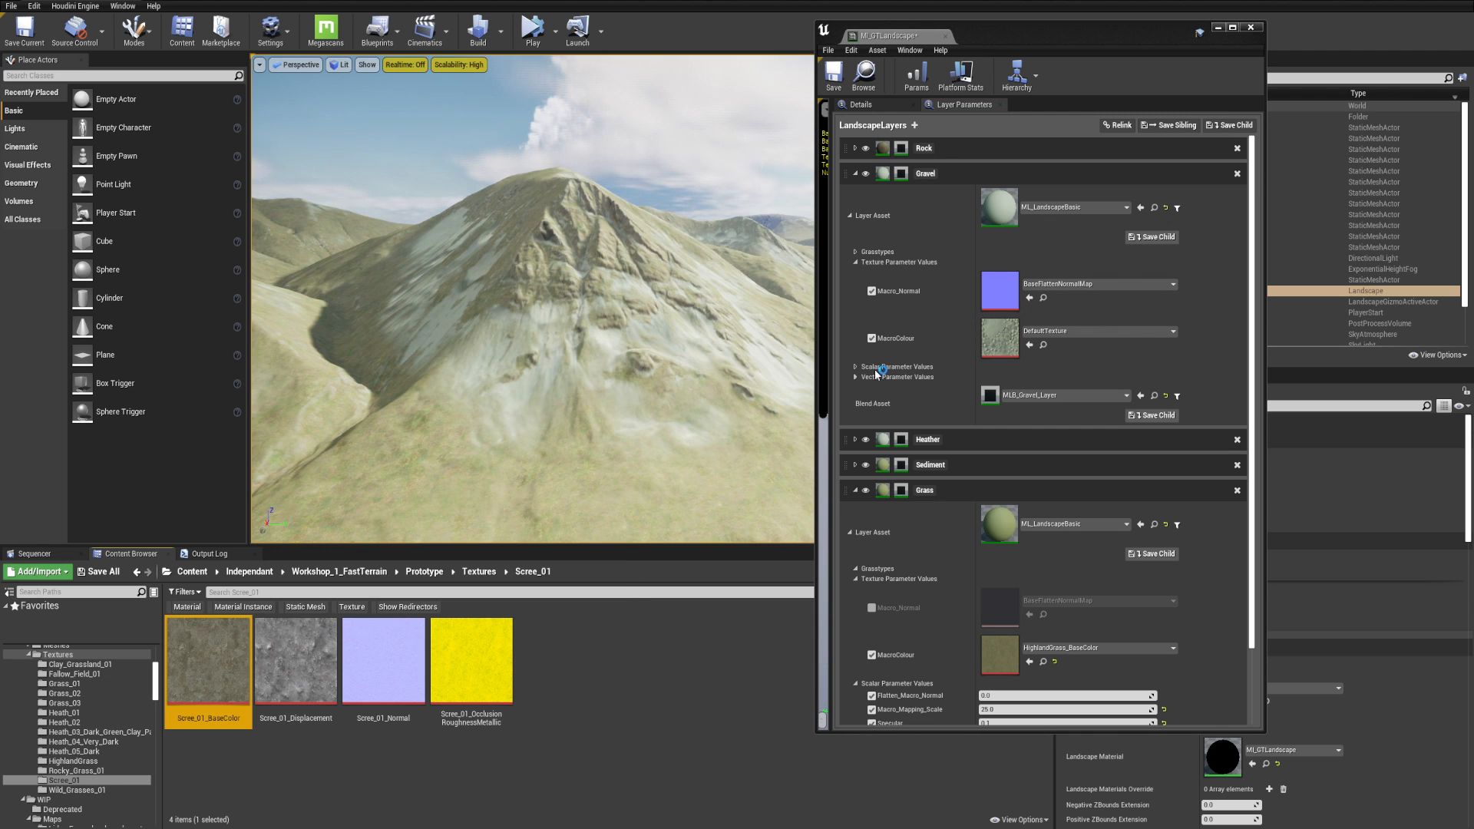
click(1029, 346)
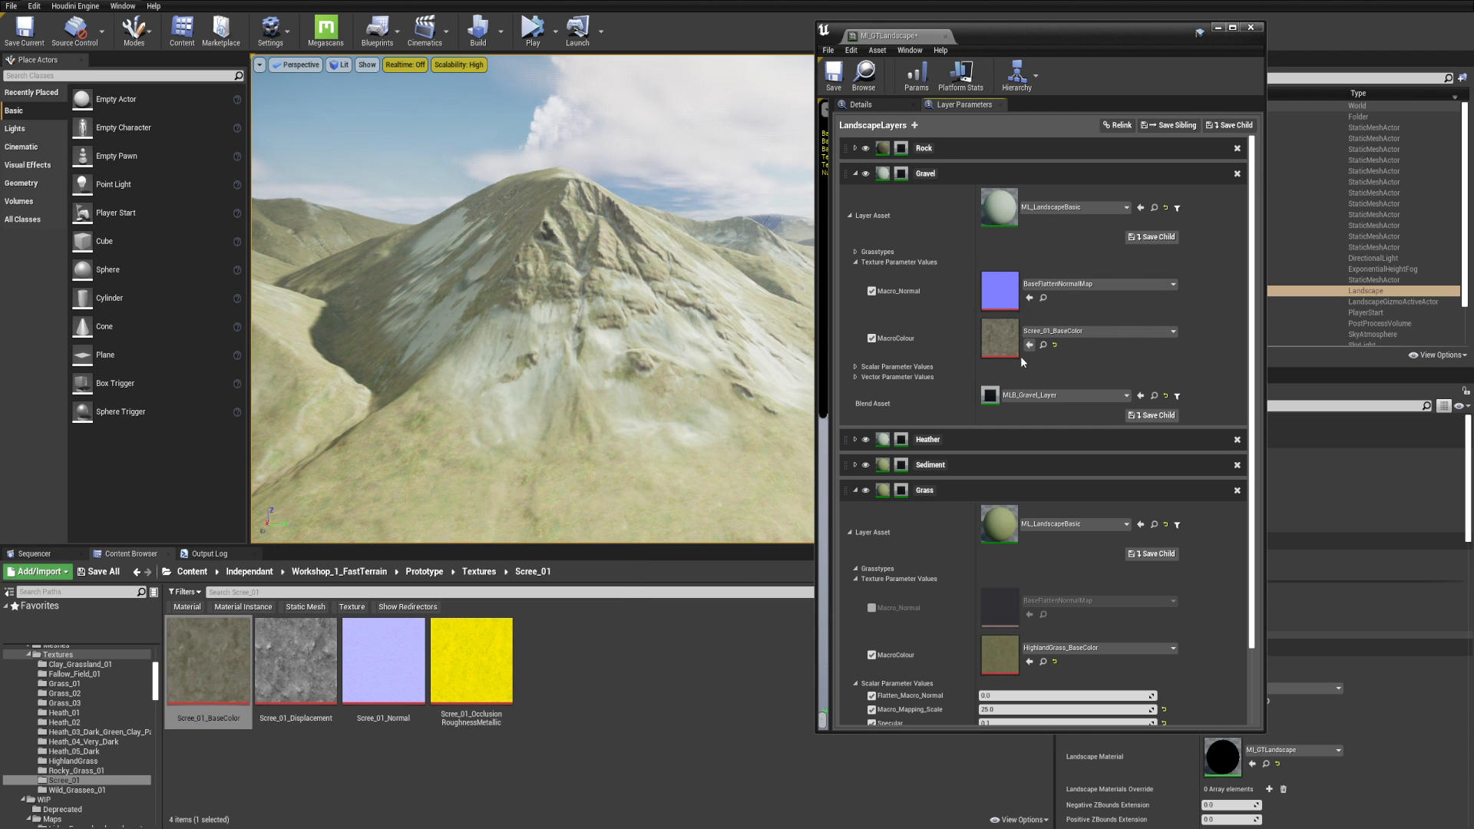
click(389, 671)
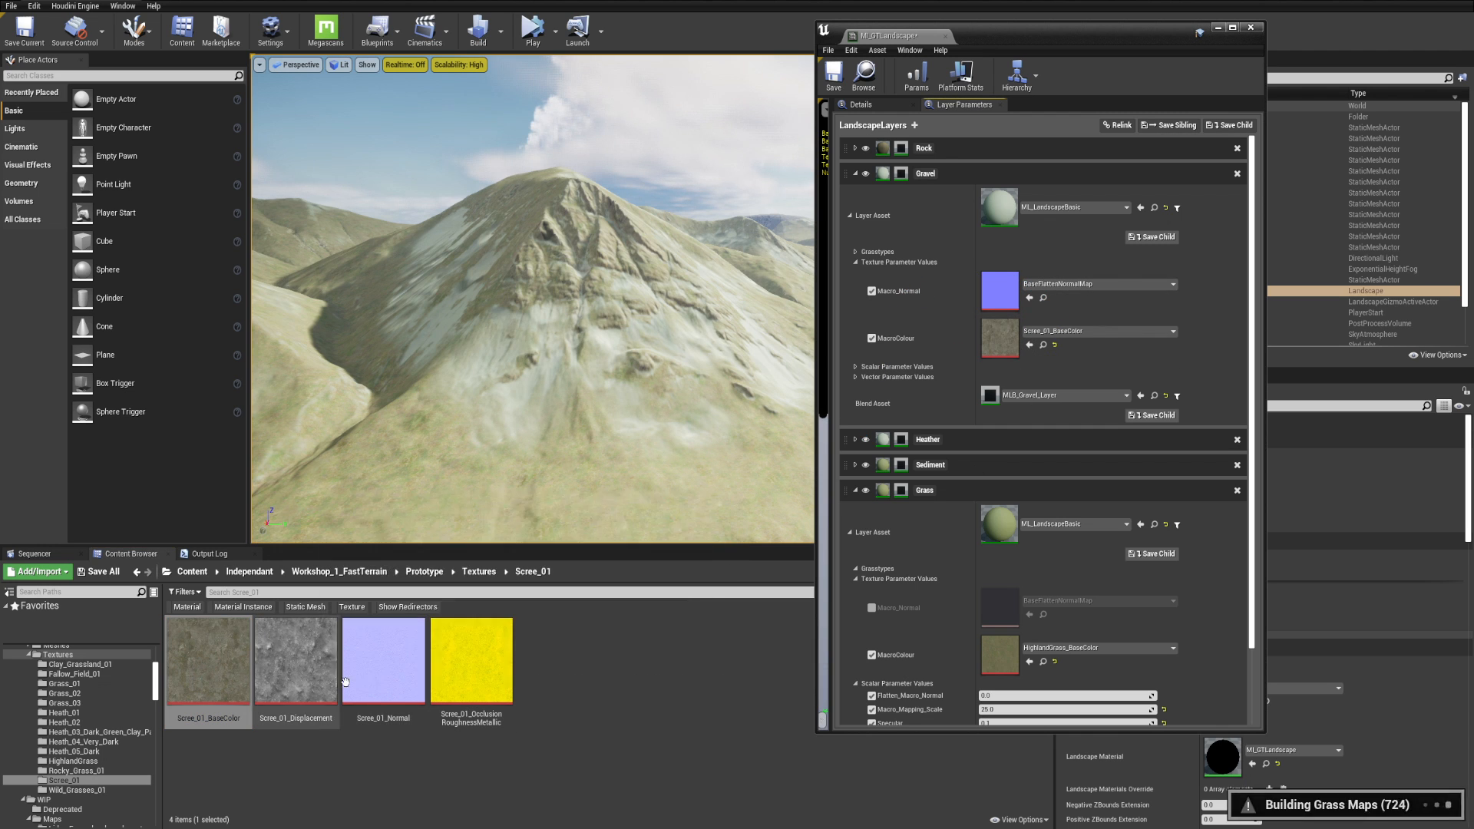
click(1029, 298)
- Enable the Macro_Mapping_Scale override in the Gravel layer's scalar parameters and enlarge the landscape view to full screen
key(w)
right_drag(533, 299, 560, 326)
key(s)
click(856, 367)
click(871, 393)
key(shift+3)
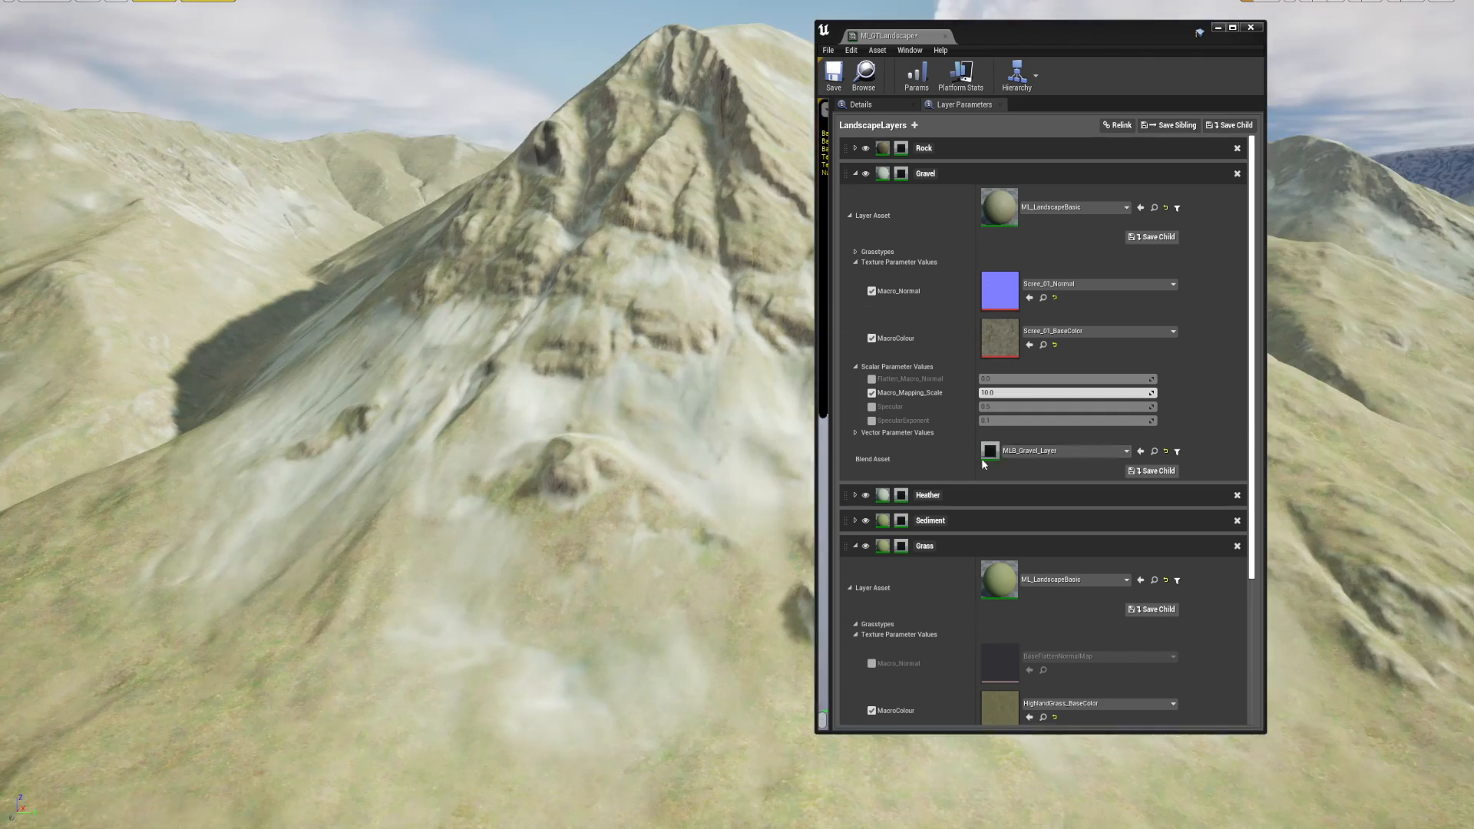
- Open the landscape master material and examine how the Gravel and Heather samples feed Customized UV 3 in Weightmap Inputs
double_click(999, 207)
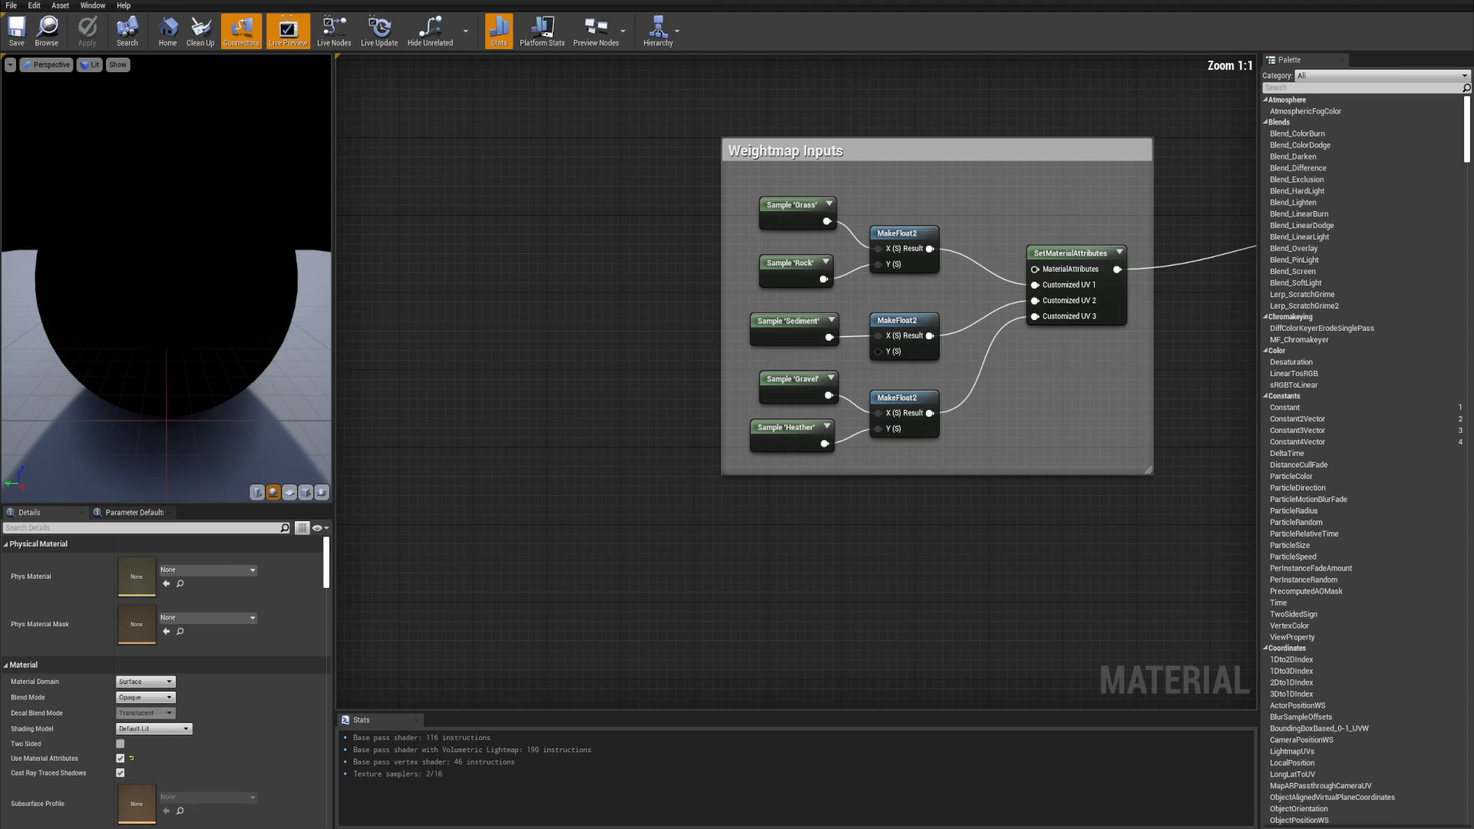
right_drag(930, 379, 770, 430)
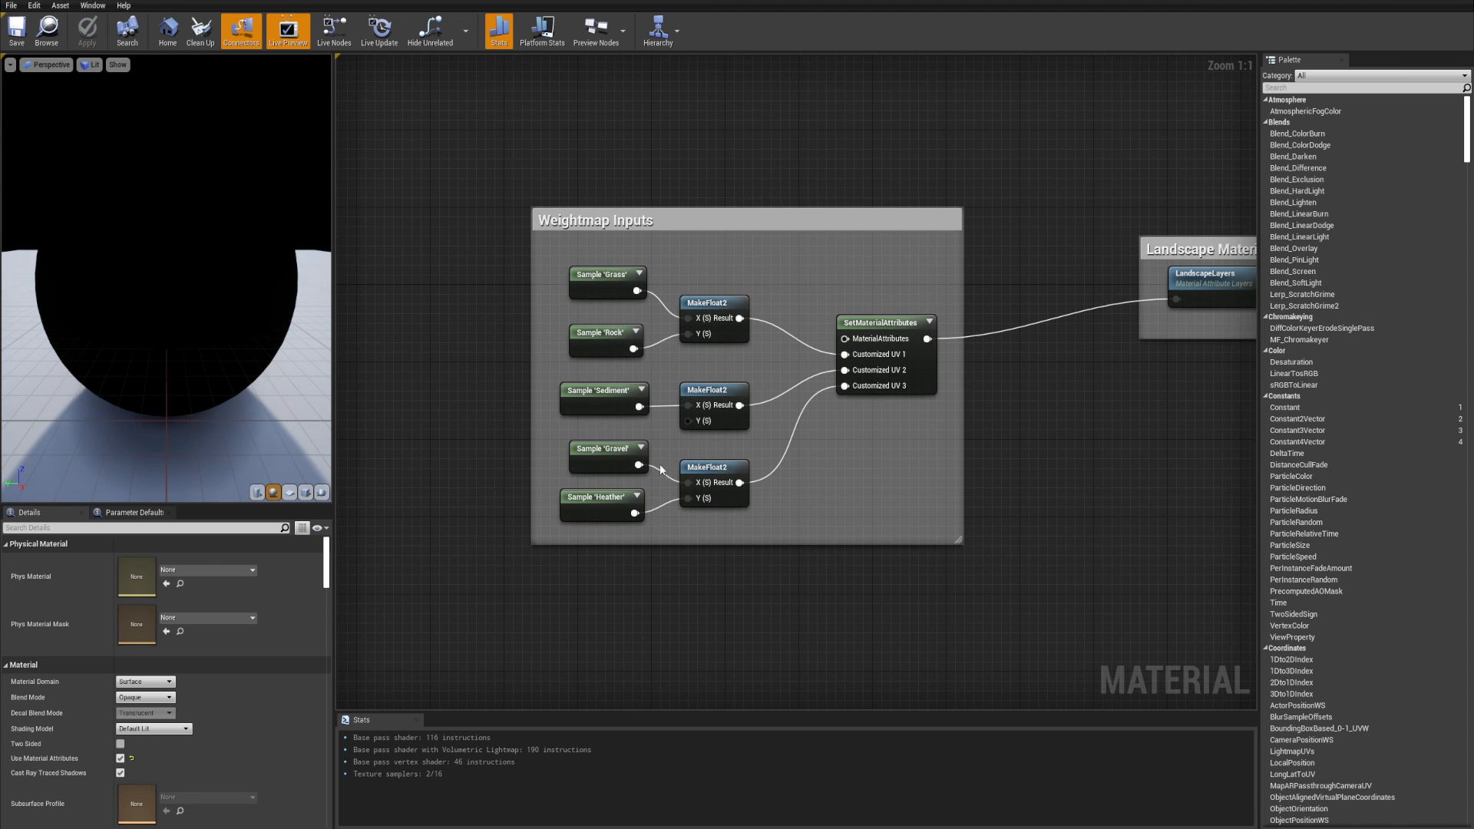
right_drag(659, 468, 651, 414)
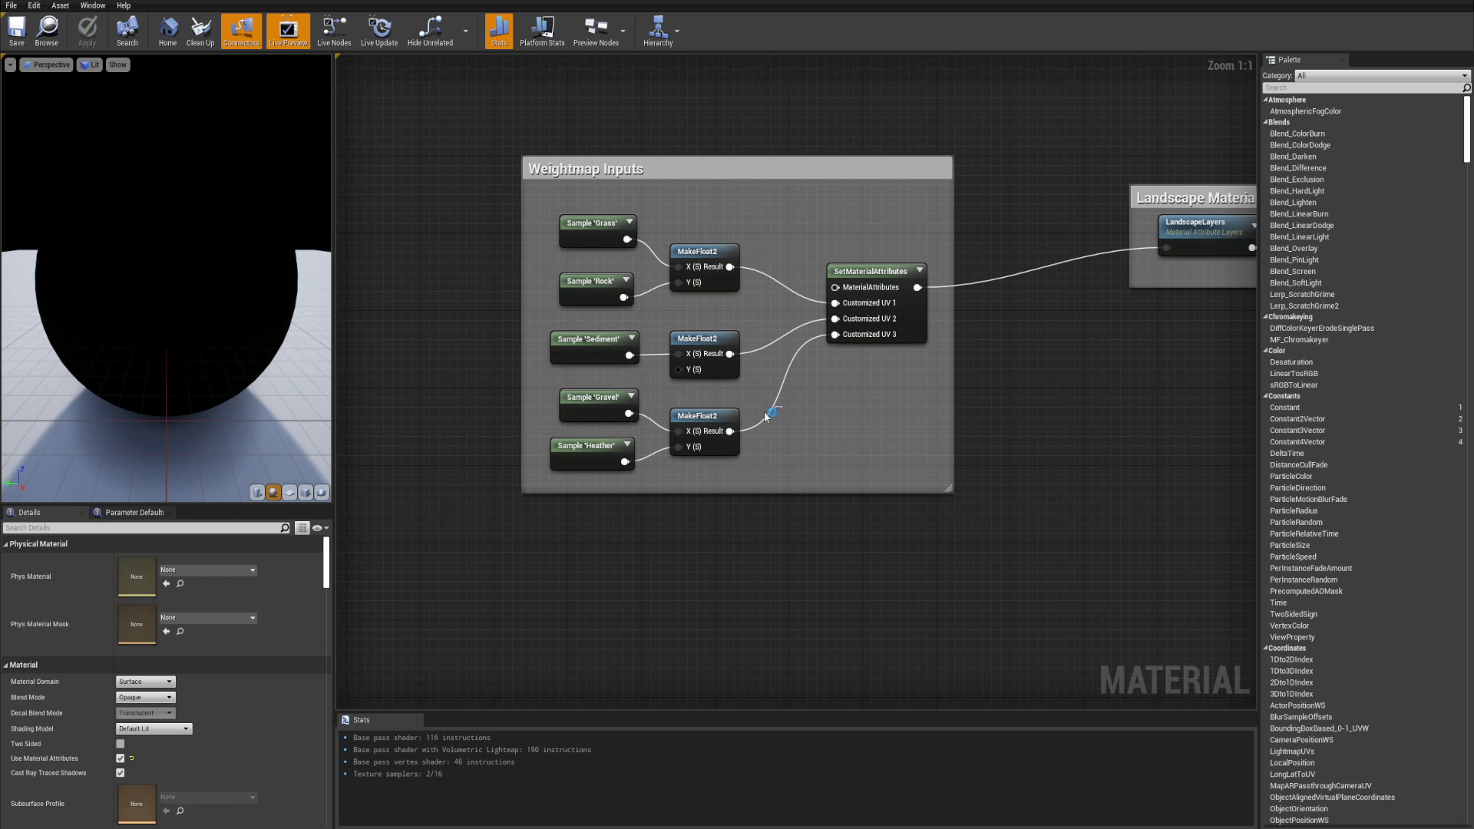
- Rewire the Gravel sample to the Y input of the second MakeFloat2, feed only Heather into the third MakeFloat2, and apply the material
drag(765, 417, 548, 466)
click(543, 463)
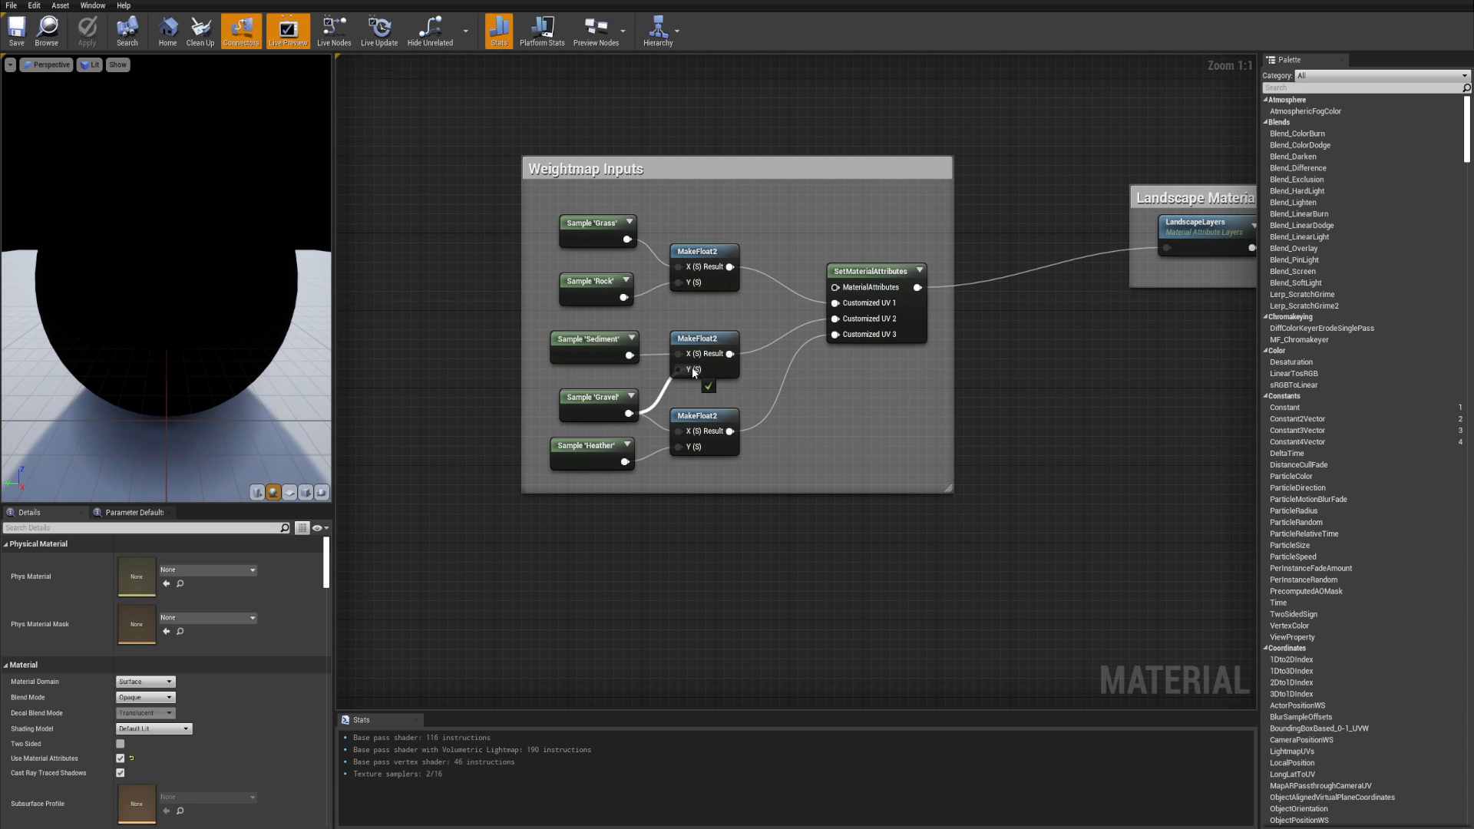
drag(688, 369, 688, 370)
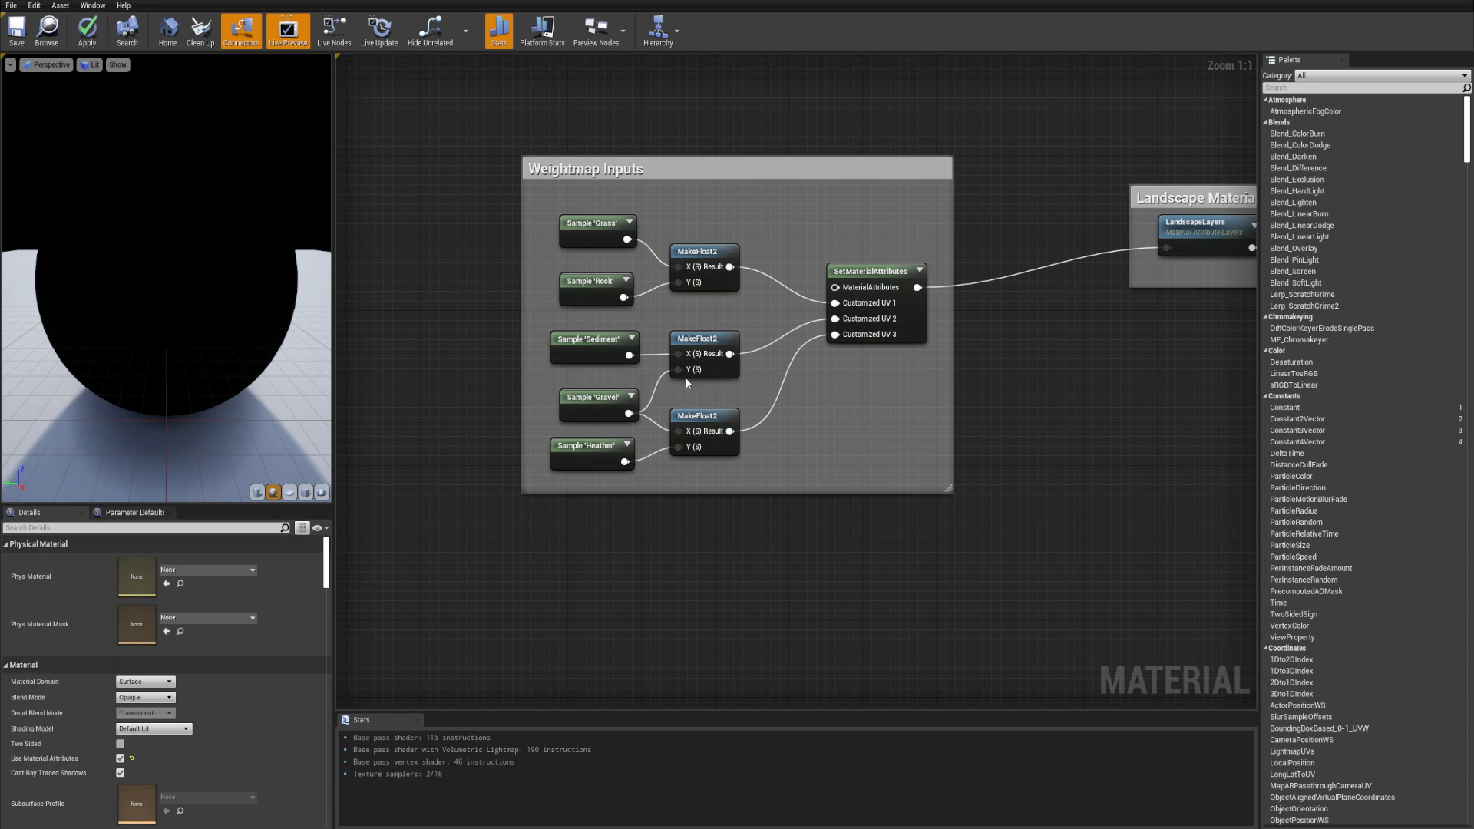
click(678, 438)
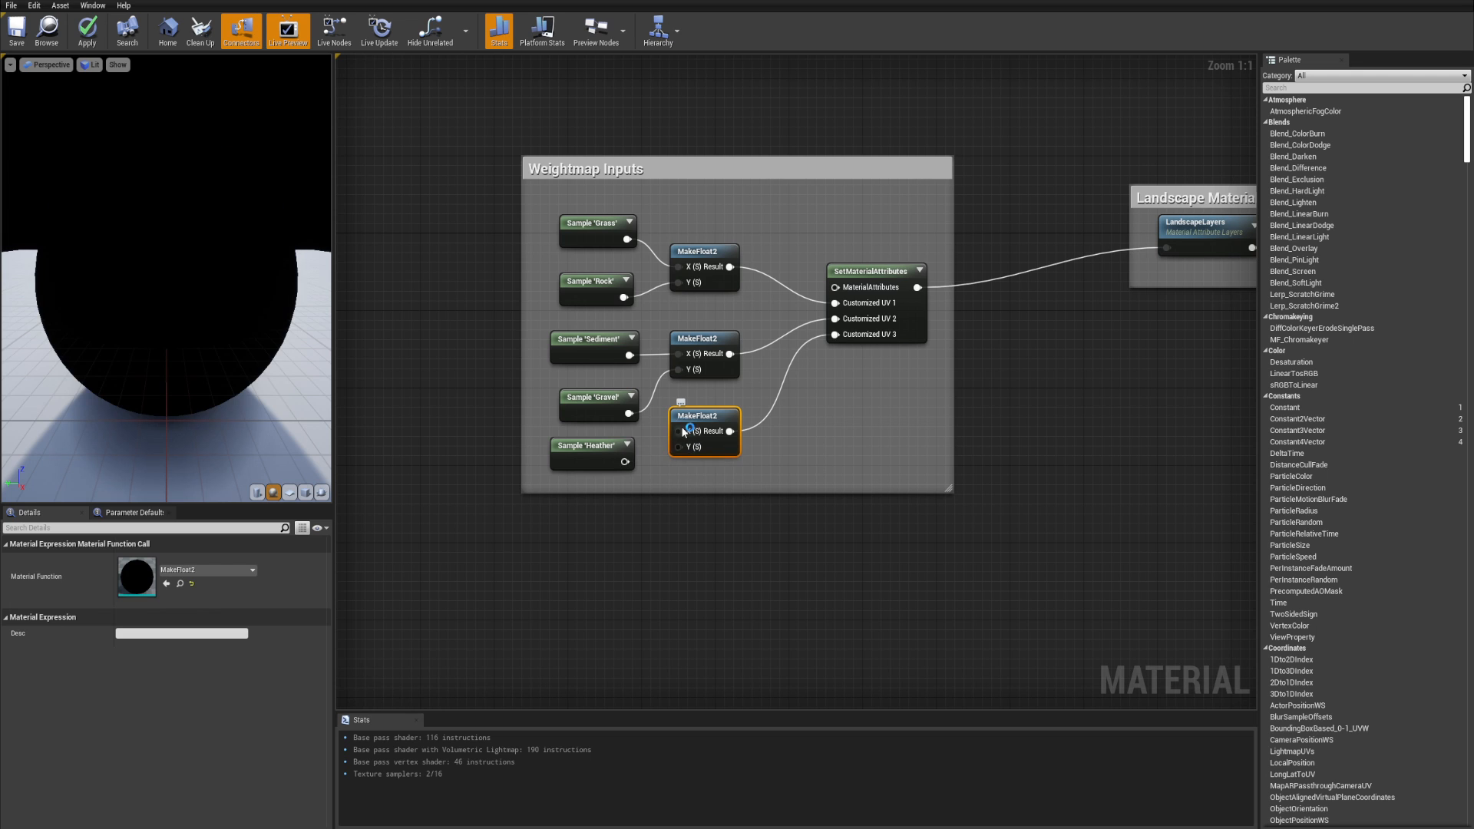
click(840, 423)
right_drag(842, 423, 787, 456)
click(89, 40)
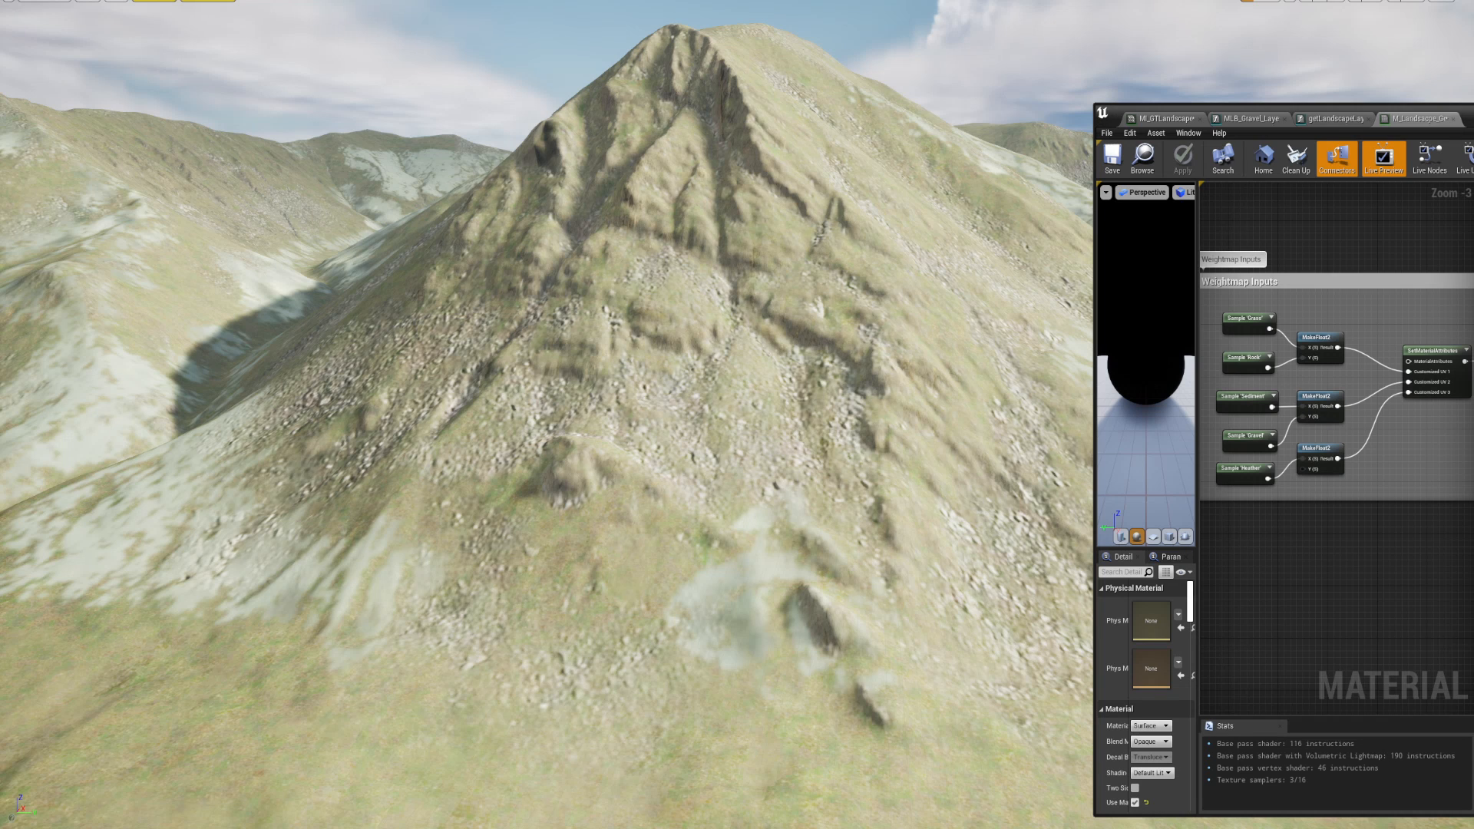
- Move the floating editor beside the mountain, switch to the landscape material instance, collapse the Gravel layer, and expand the Rock layer
right_drag(840, 443, 1038, 268)
drag(1276, 104, 1144, 98)
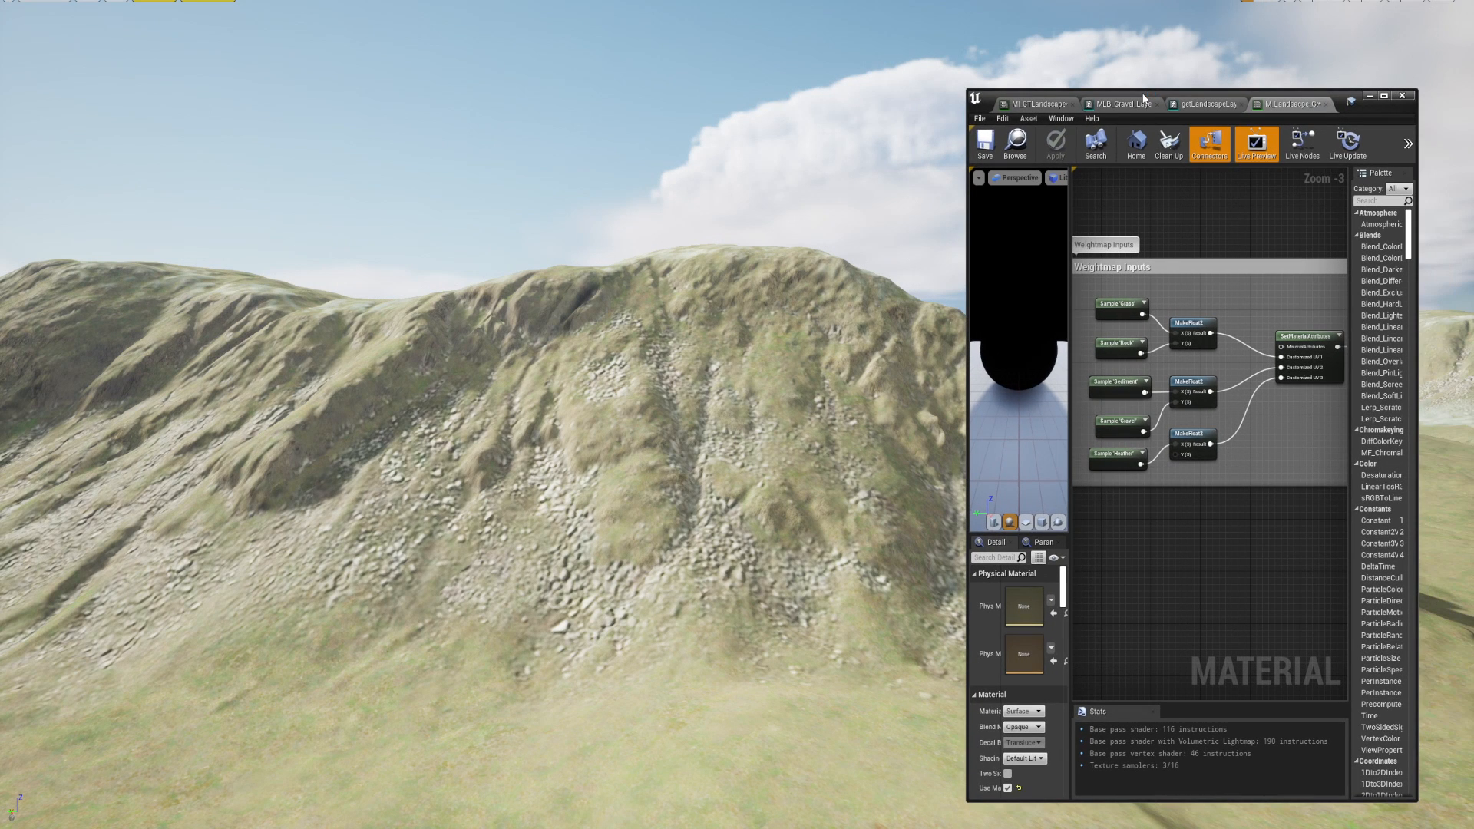
click(1040, 105)
click(1117, 175)
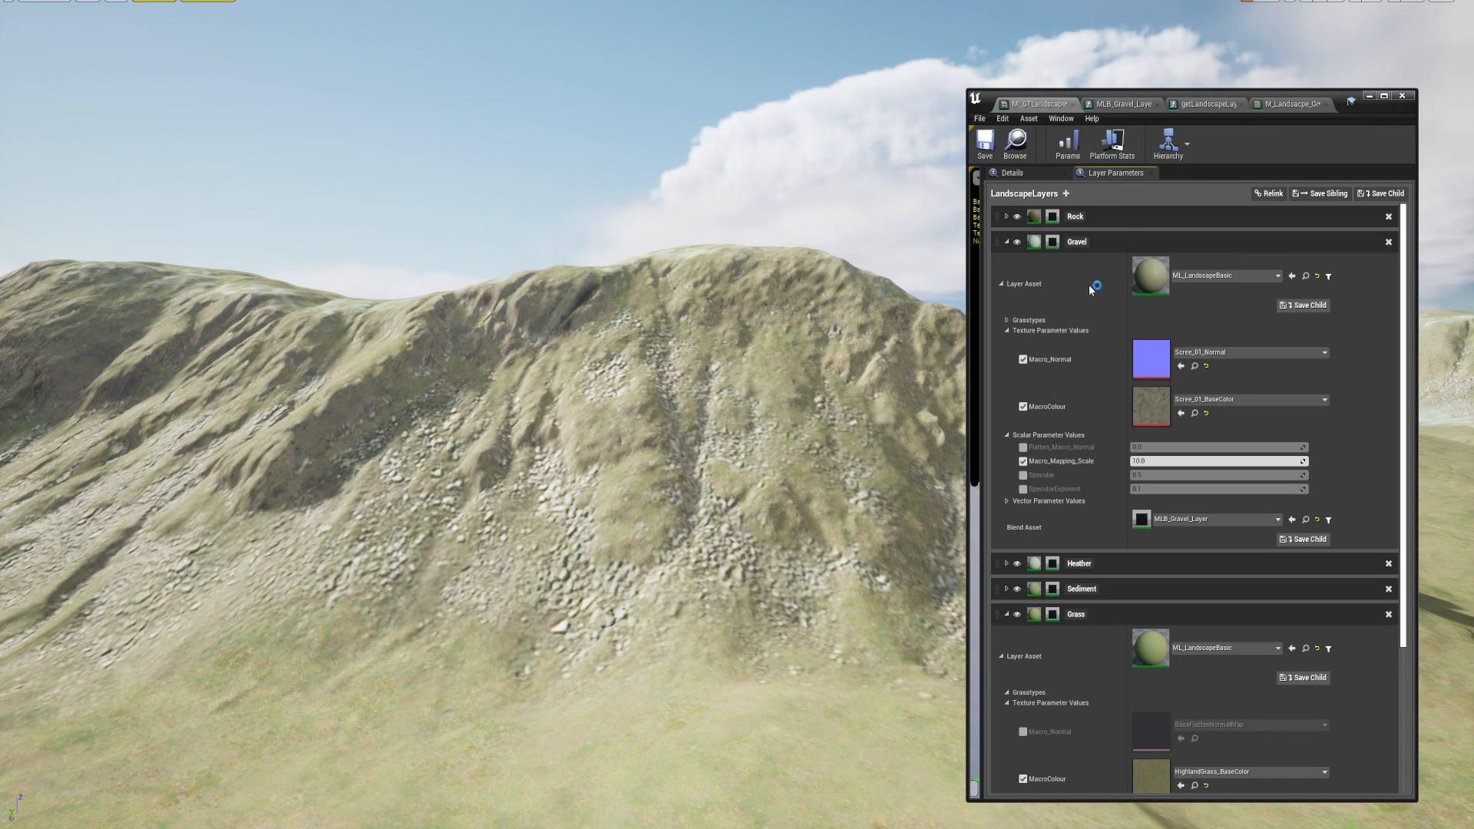
click(1007, 242)
click(1007, 216)
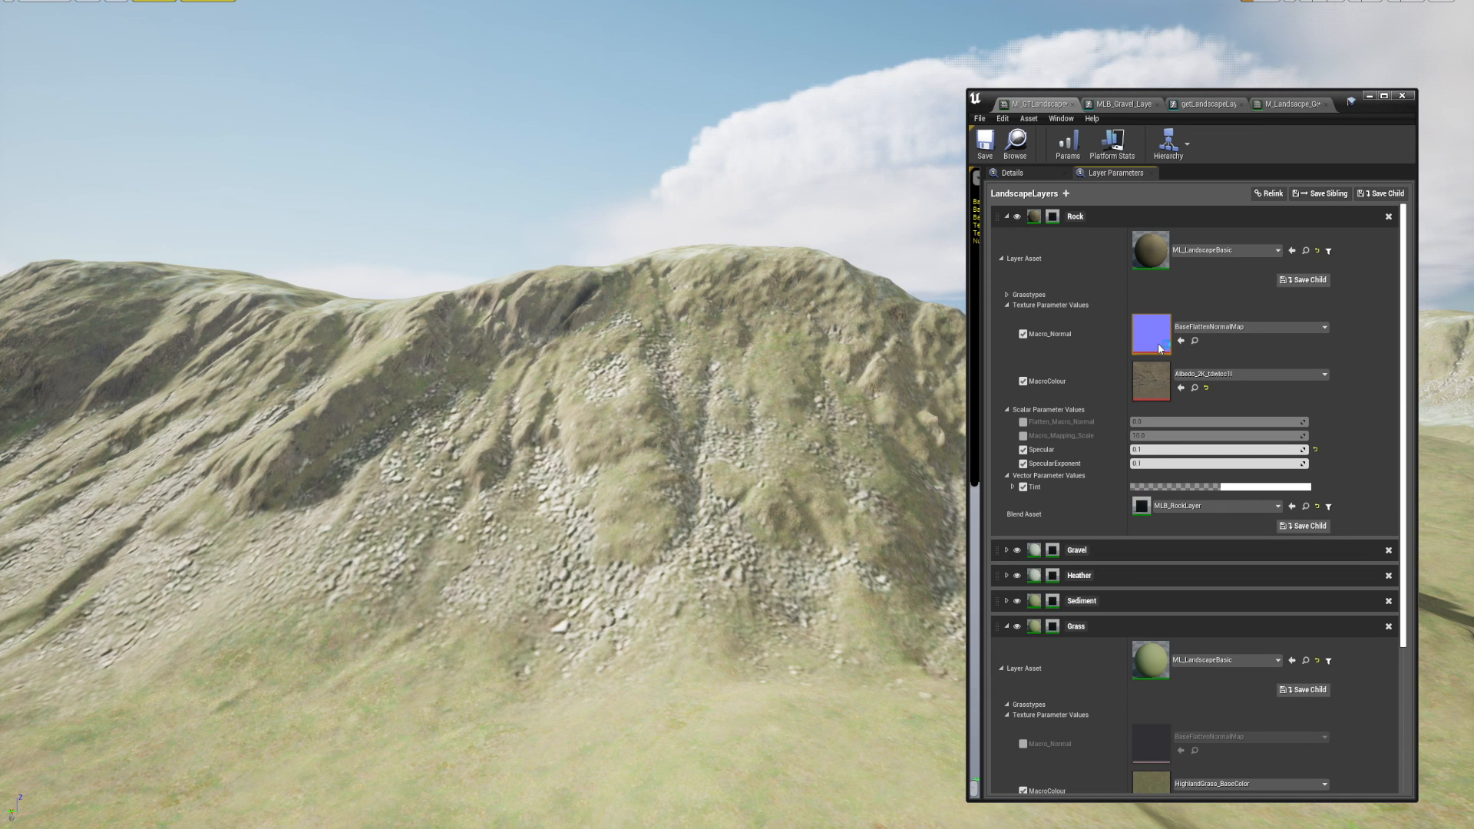
- Assign the Icelandic cliff texture Normal_2K_tdwlcc1l to the Rock layer's Macro_Normal parameter
right_drag(798, 415, 461, 380)
key(w)
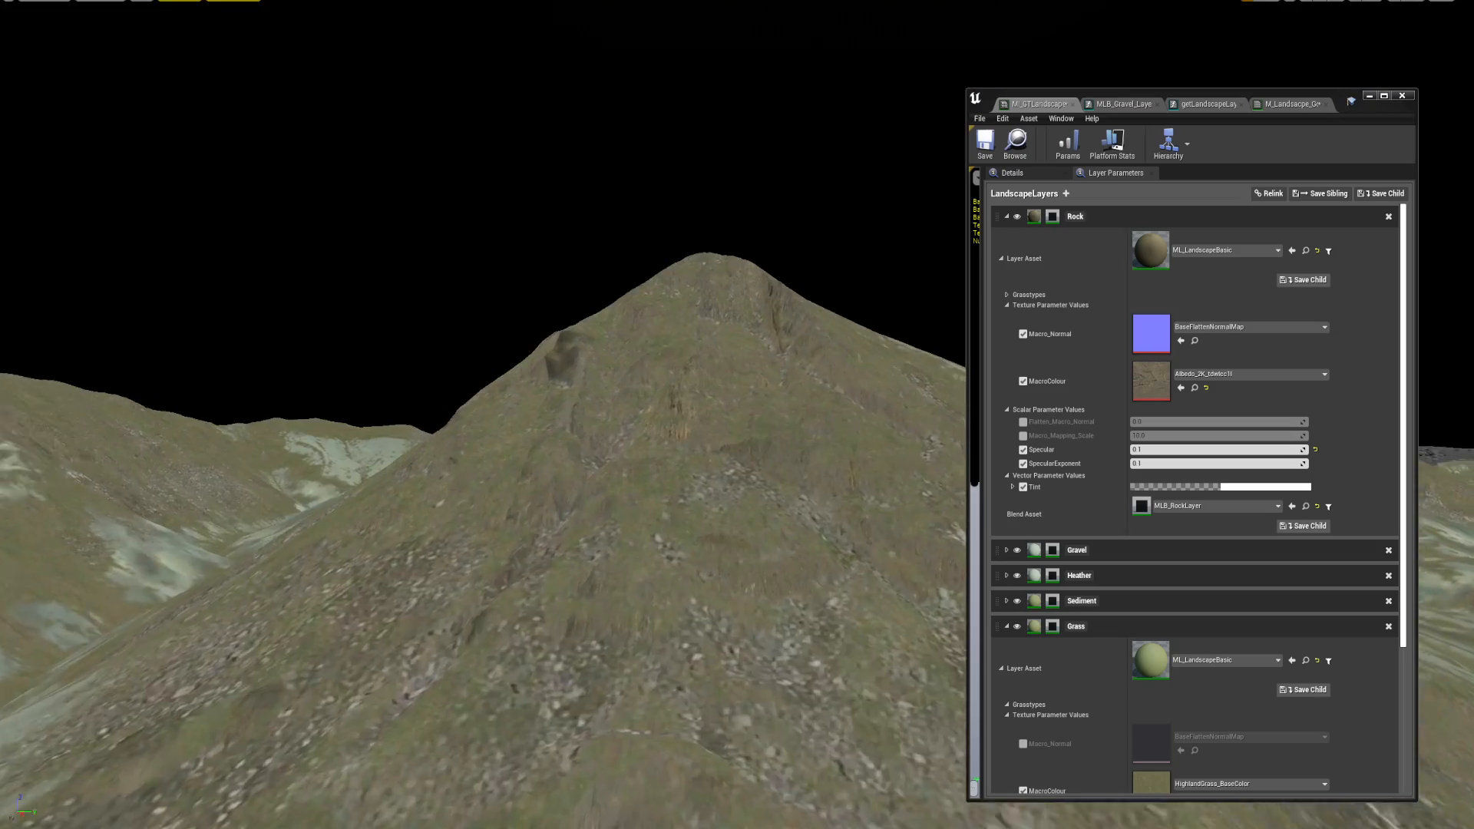
key(w)
right_drag(491, 415, 541, 480)
key(s)
key(w)
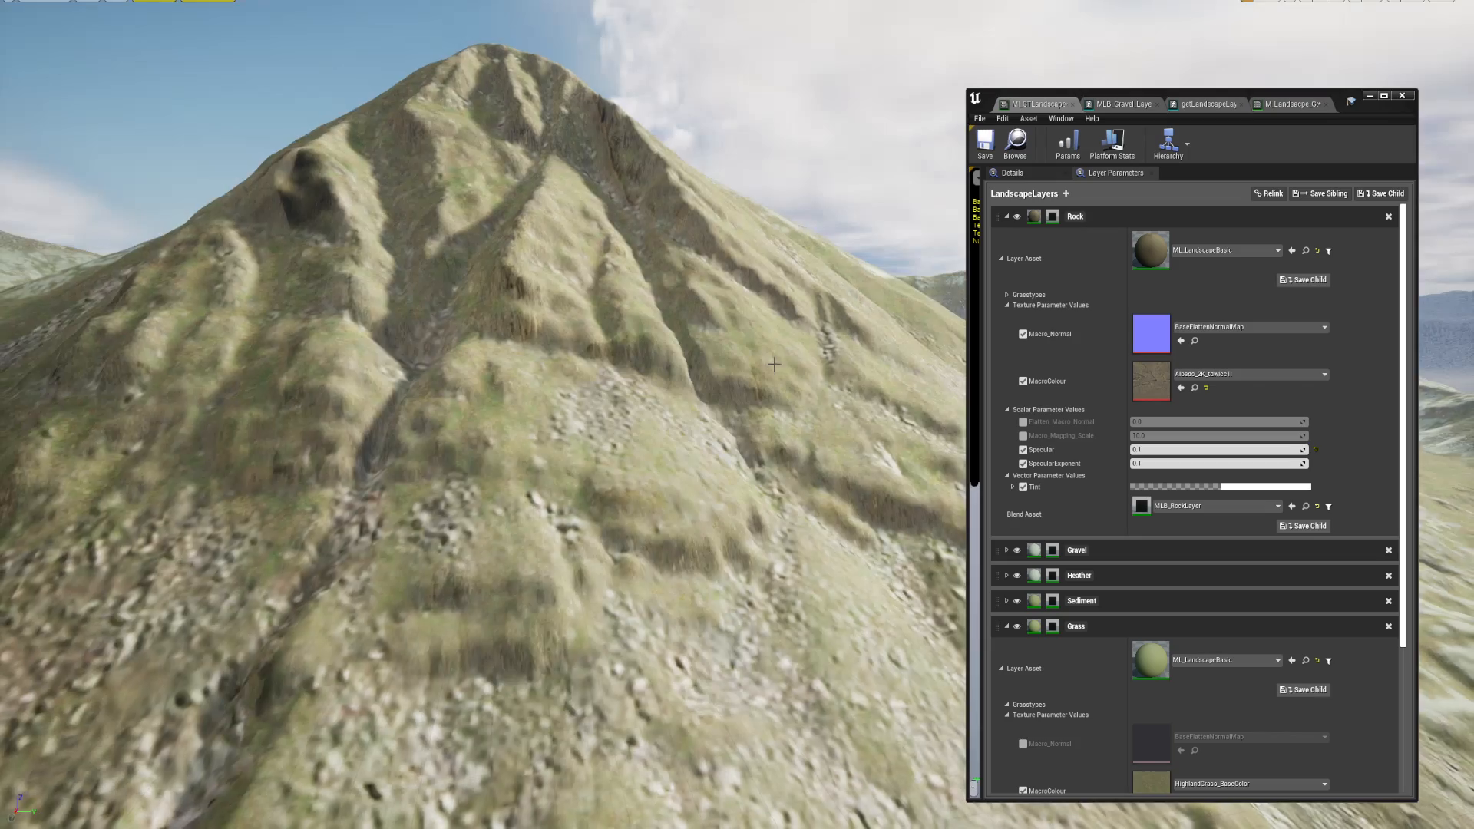
right_drag(541, 480, 529, 476)
key(F11)
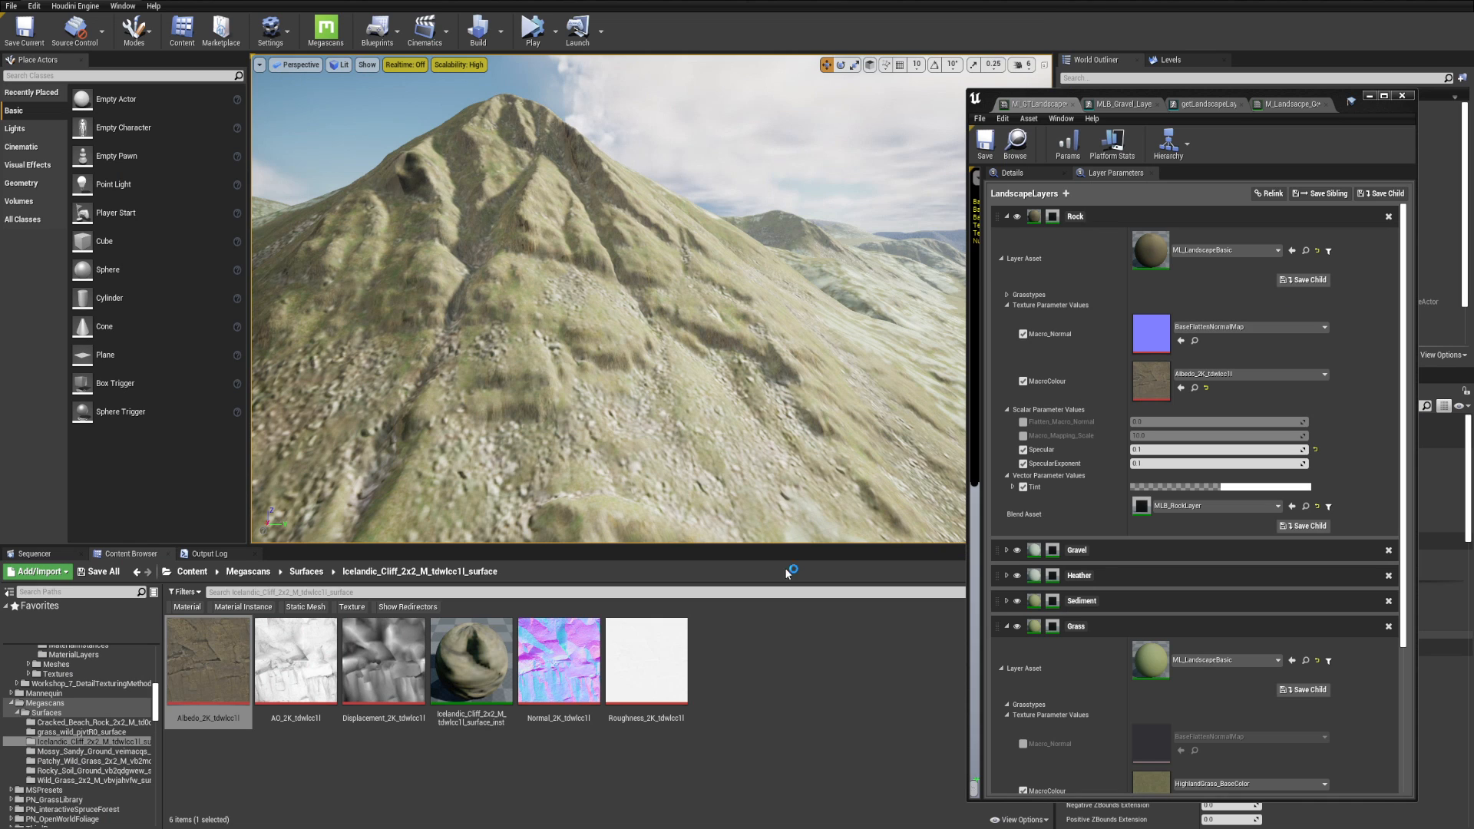
click(559, 660)
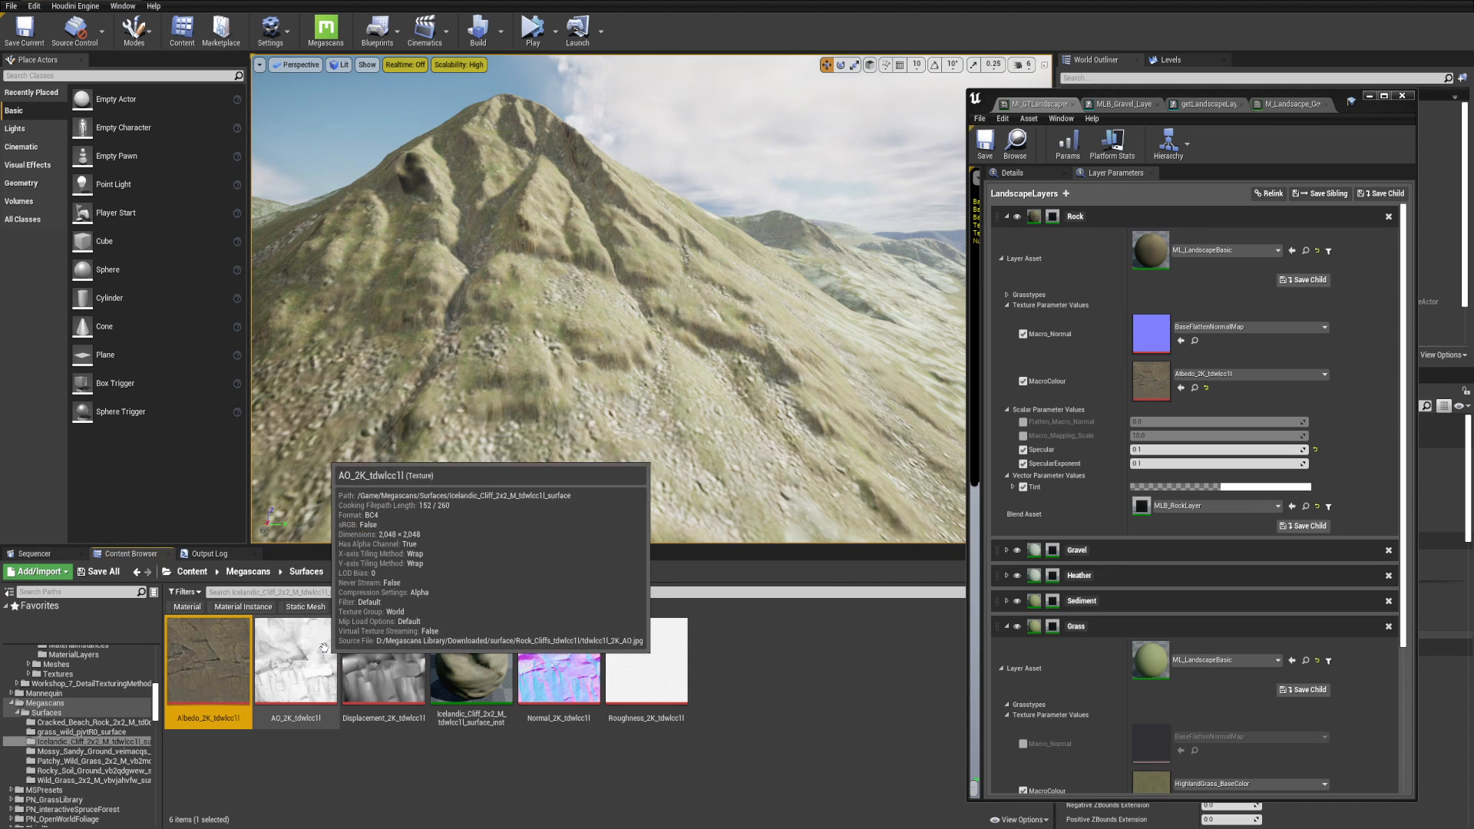
click(538, 657)
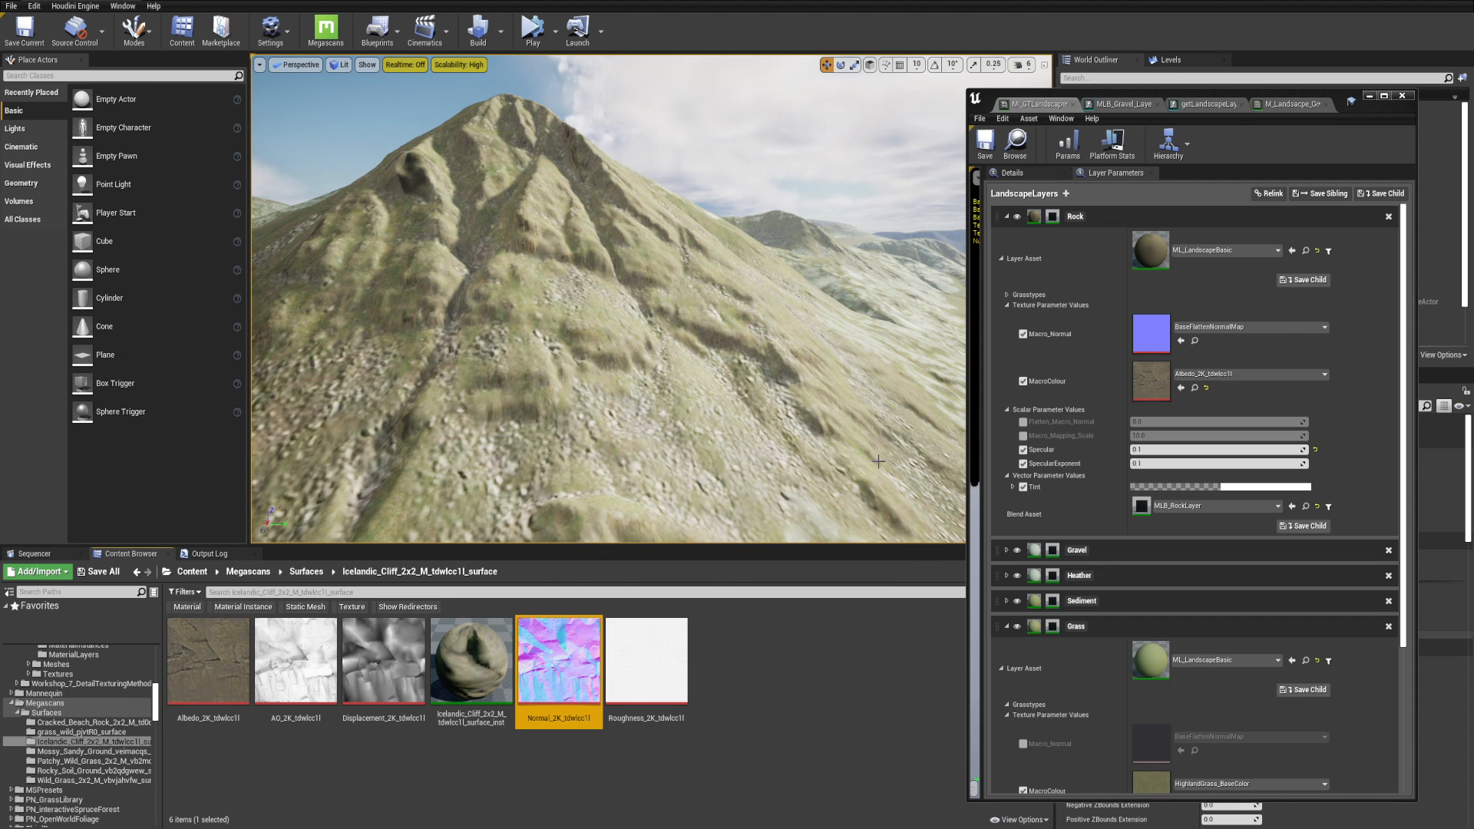
click(1182, 341)
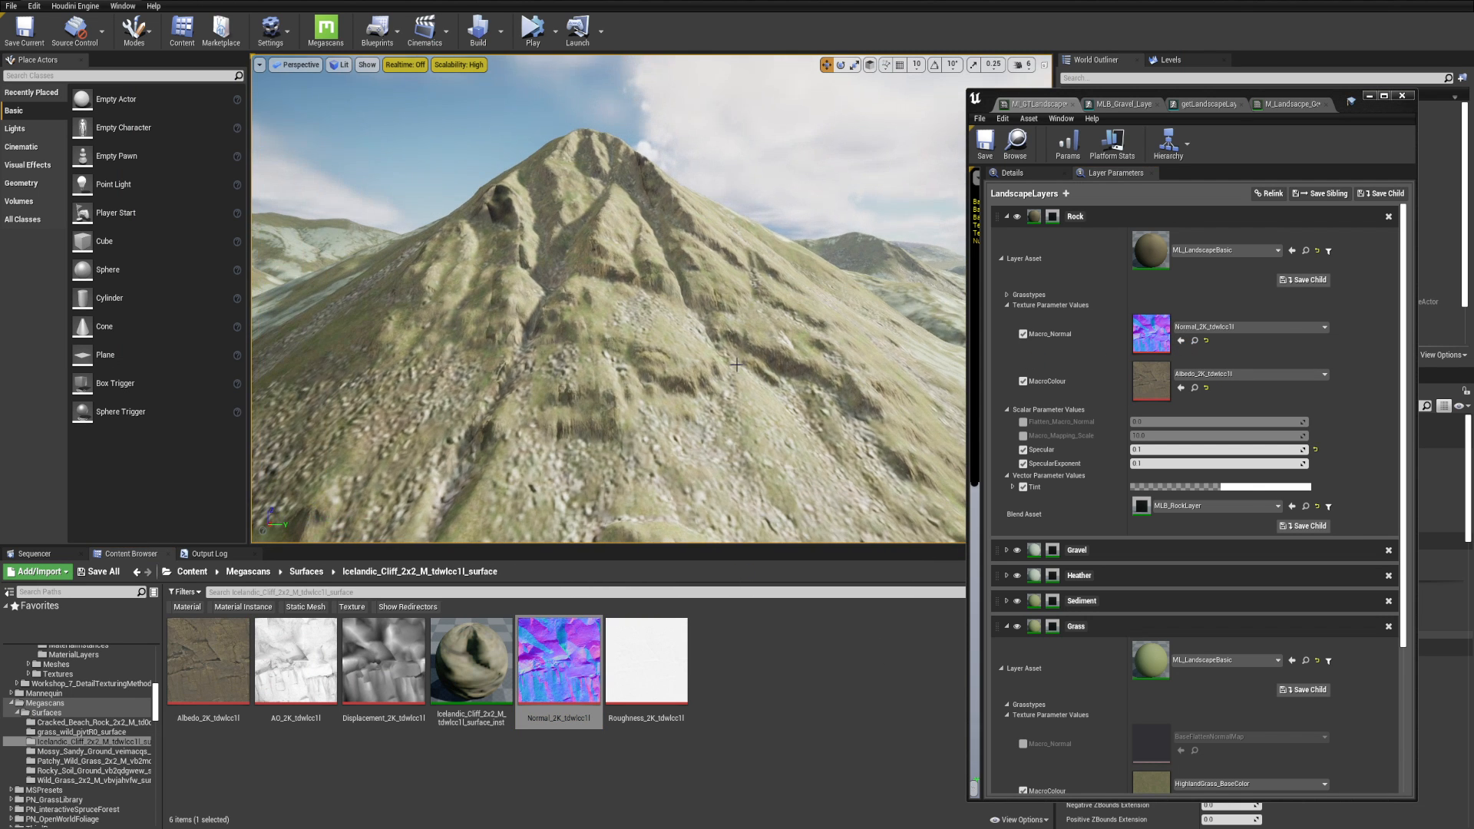
- Try different brightness values for the Rock layer's Tint and accept 1.5
key(d)
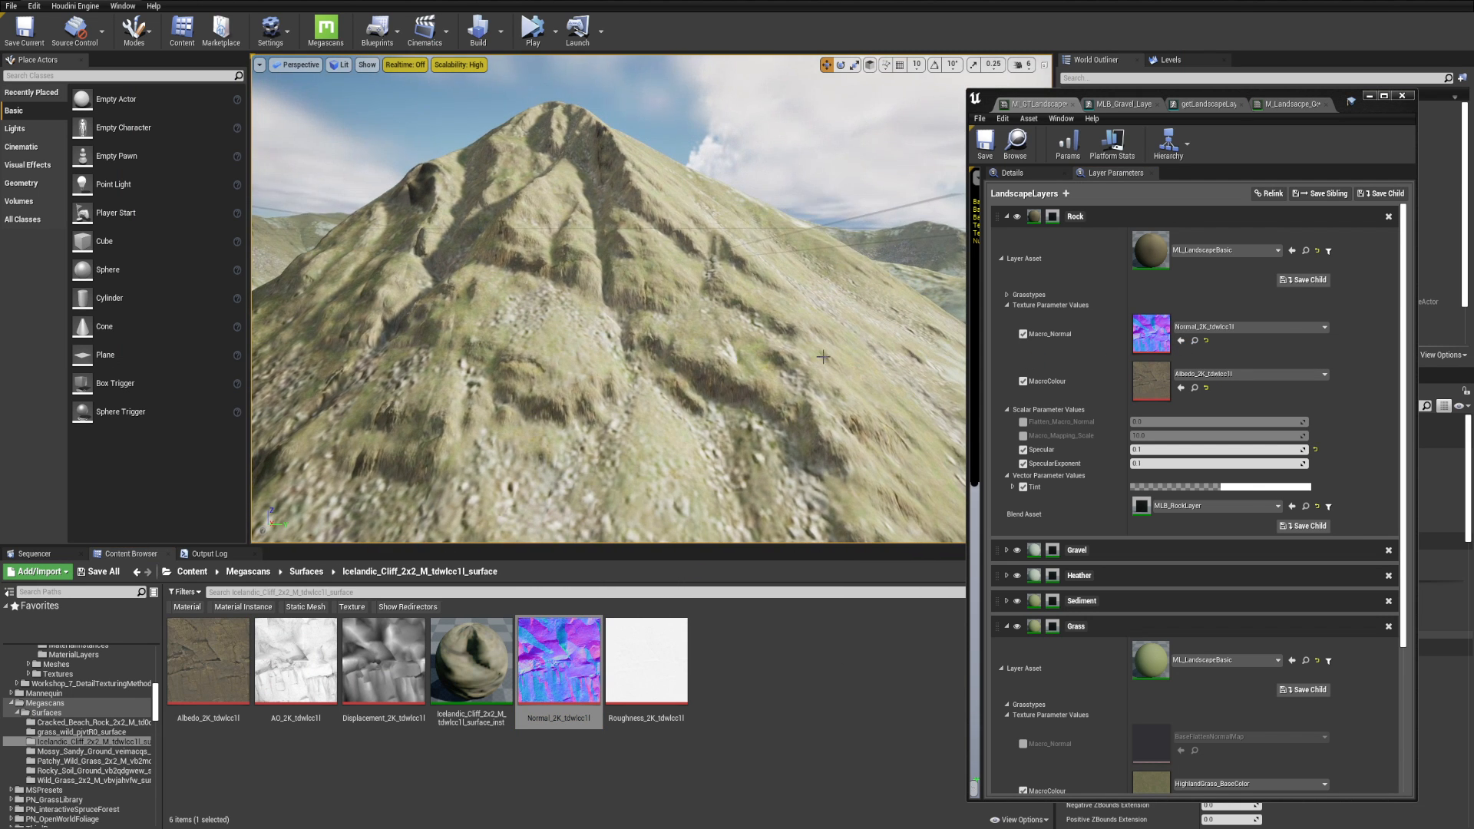
key(a)
right_drag(798, 352, 811, 357)
click(1235, 487)
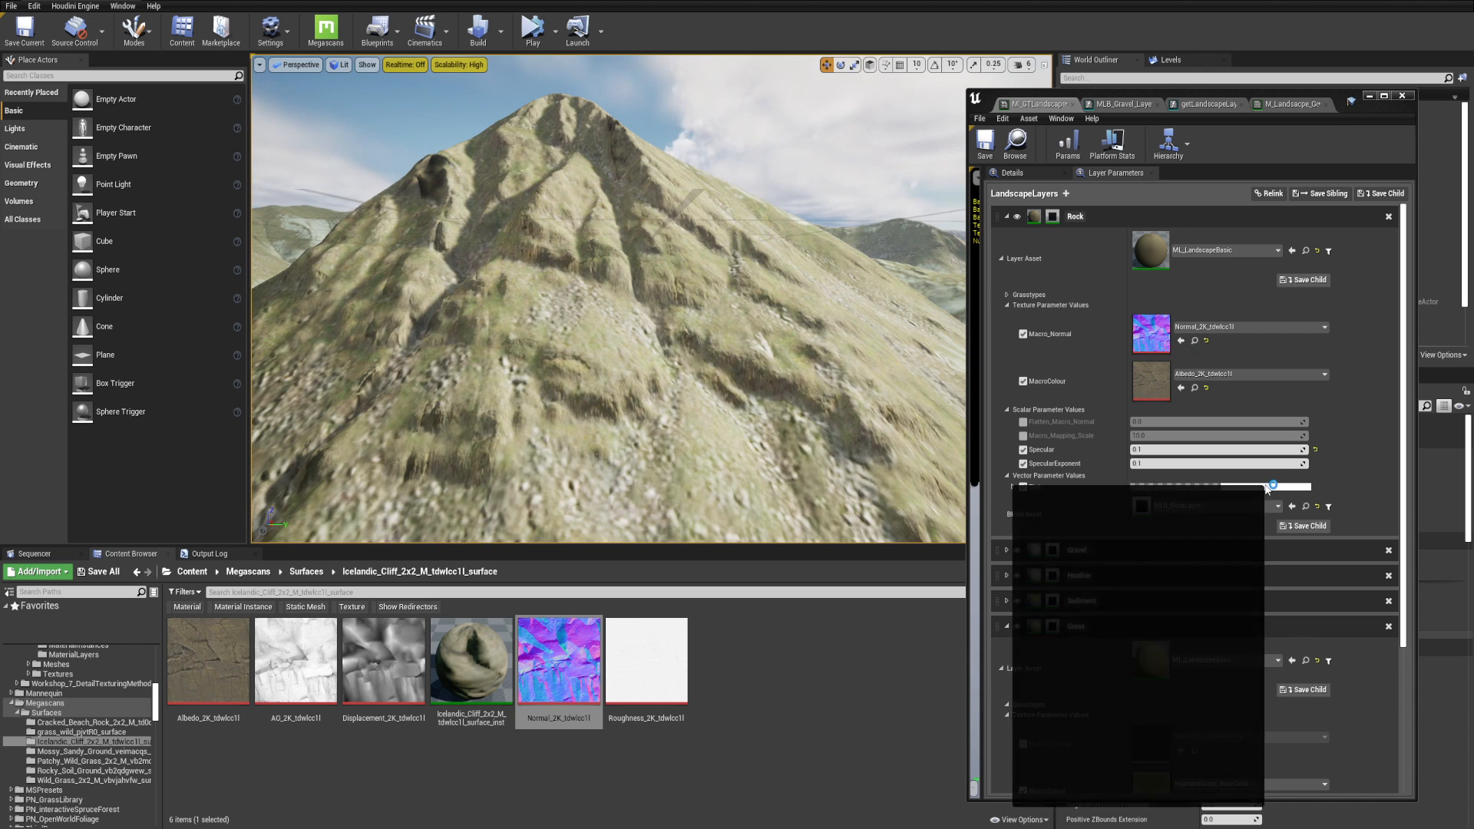
key(BackSpace)
text(2)
key(Return)
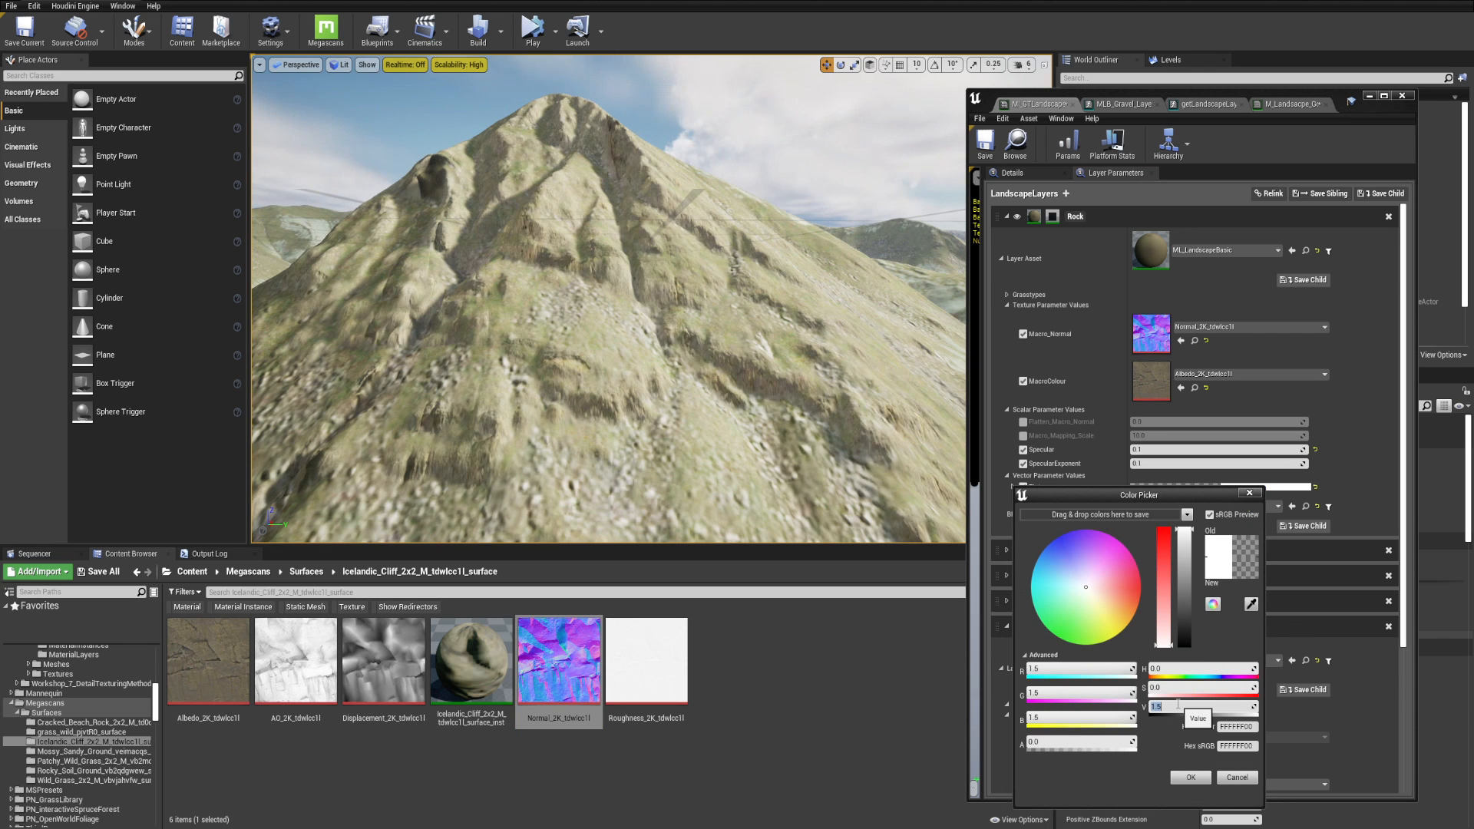
text(1.5)
key(Return)
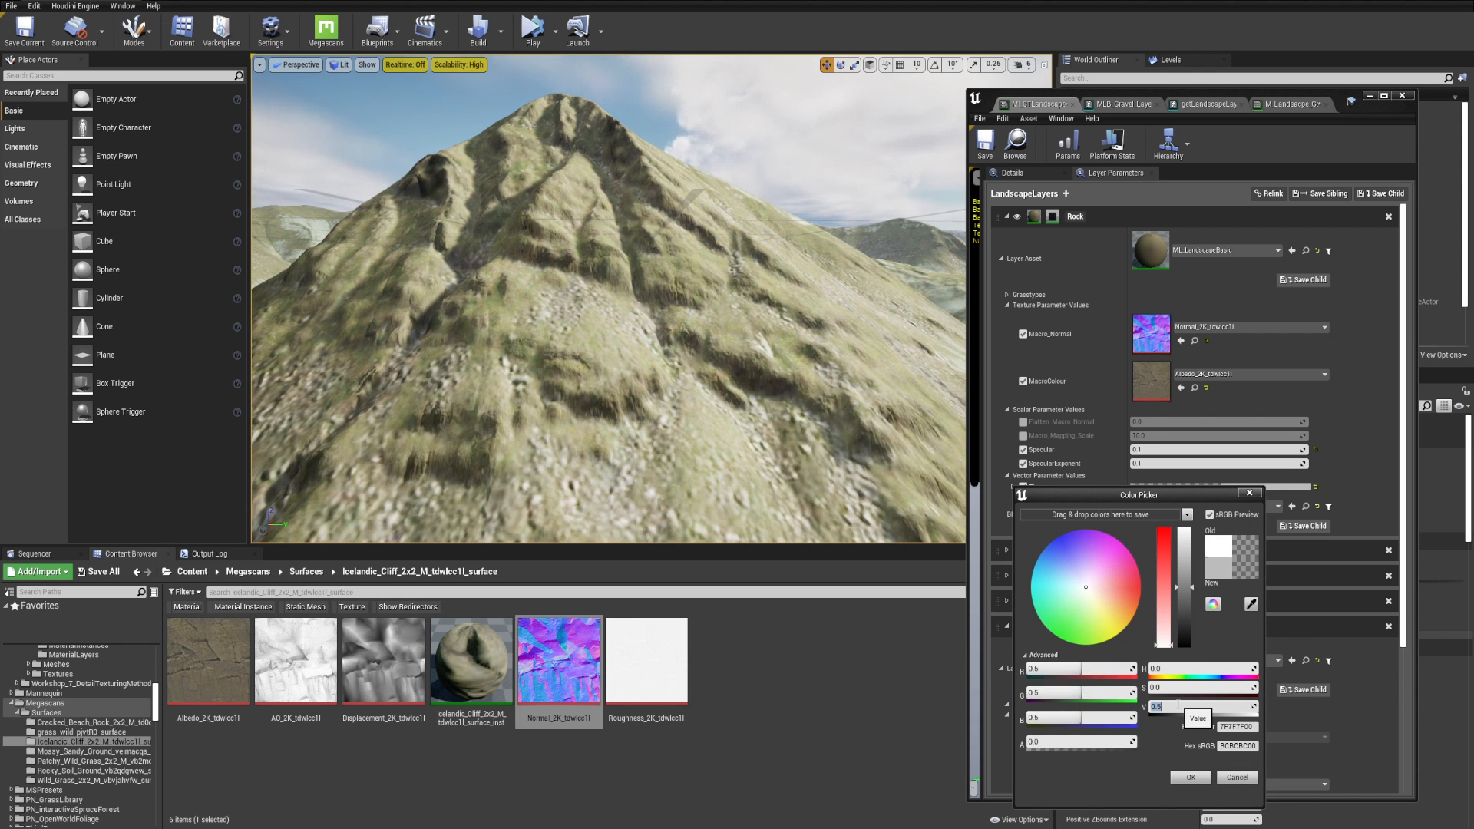
click(1191, 777)
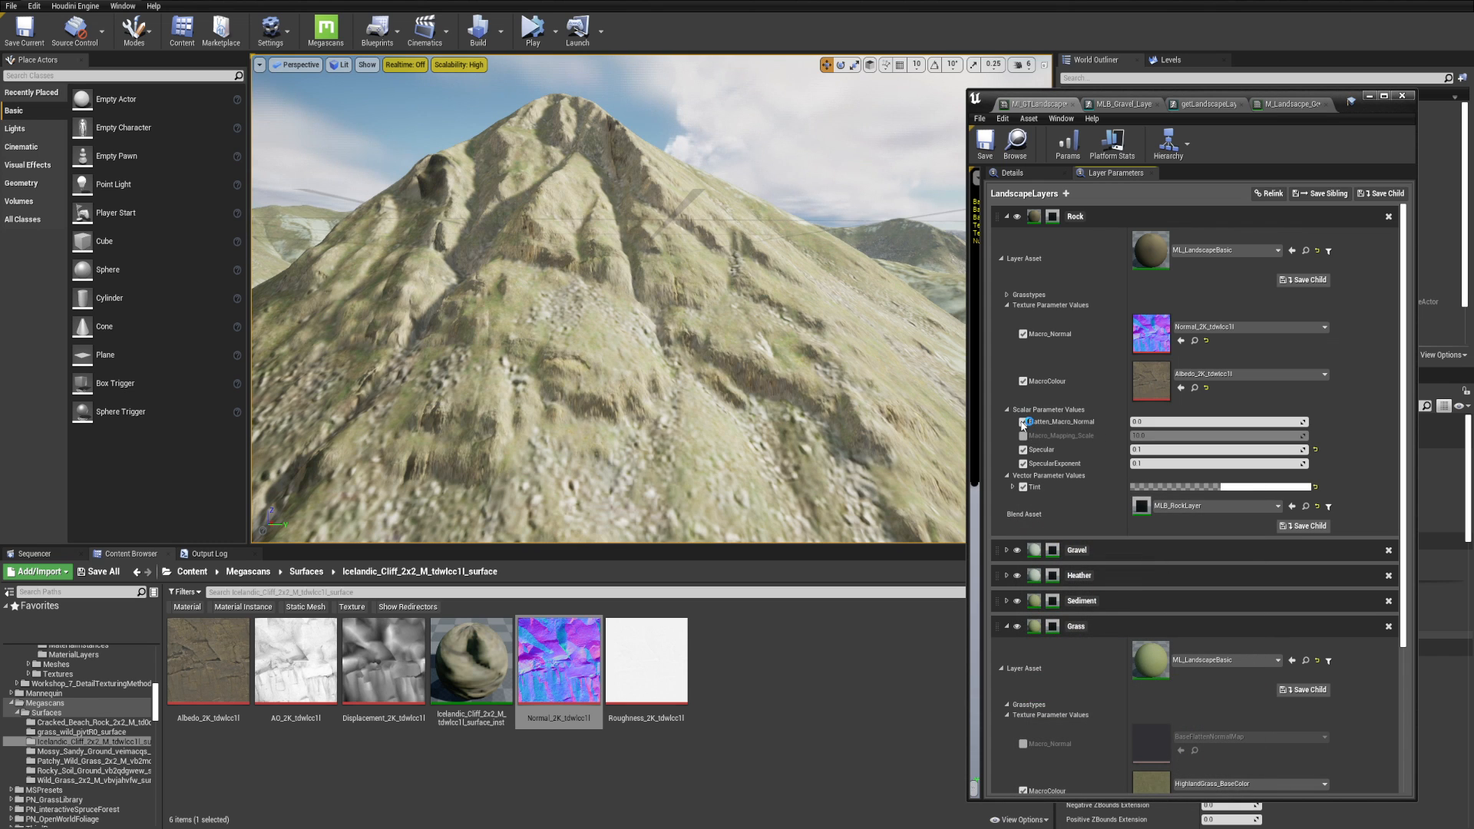
- Enable the Rock layer's Macro_Mapping_Scale override and raise the scale through 50 and 100 to 200
text(50)
key(Return)
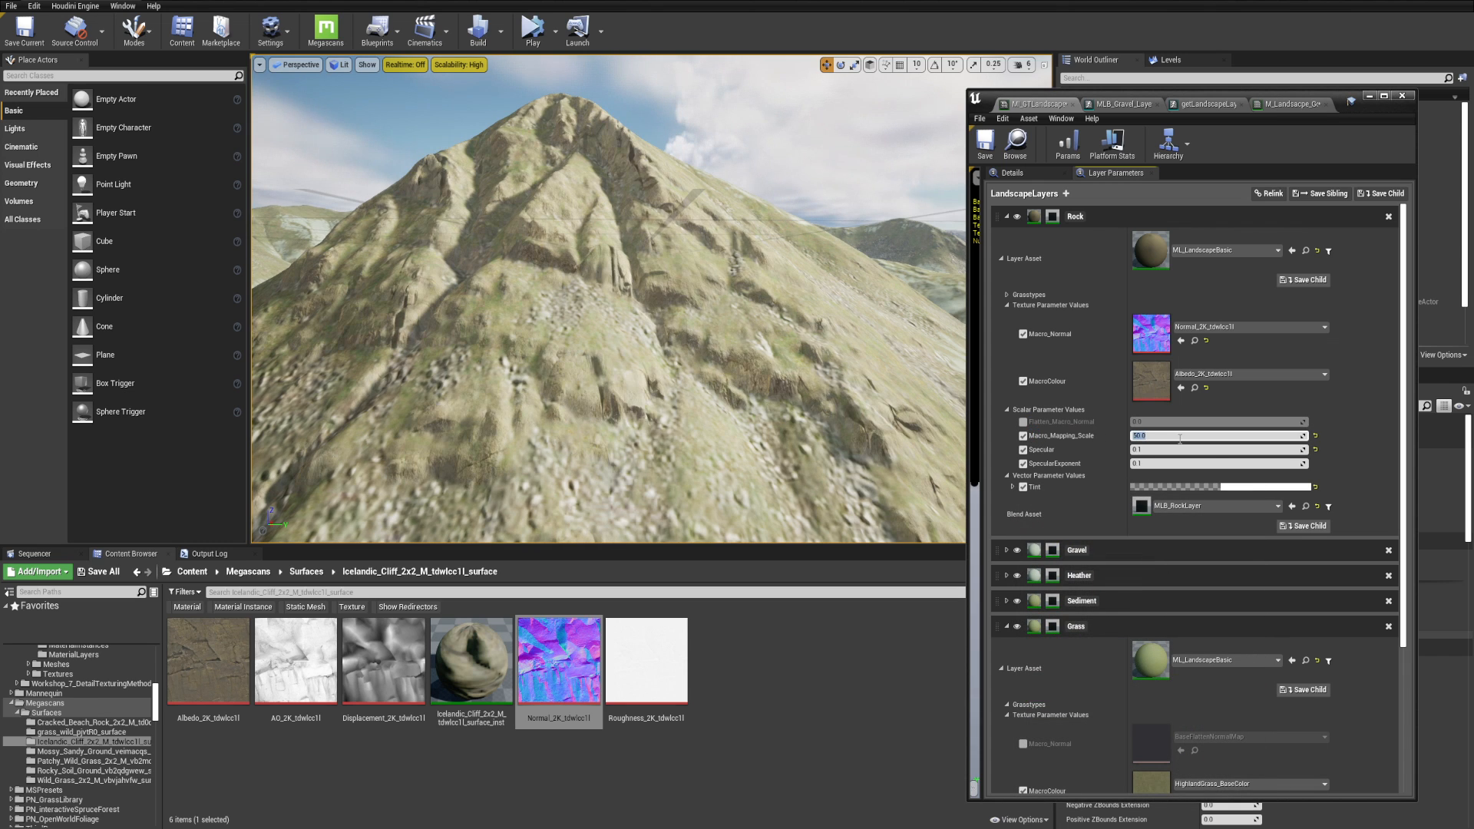
text(100)
key(Return)
right_drag(806, 346, 764, 360)
key(F11)
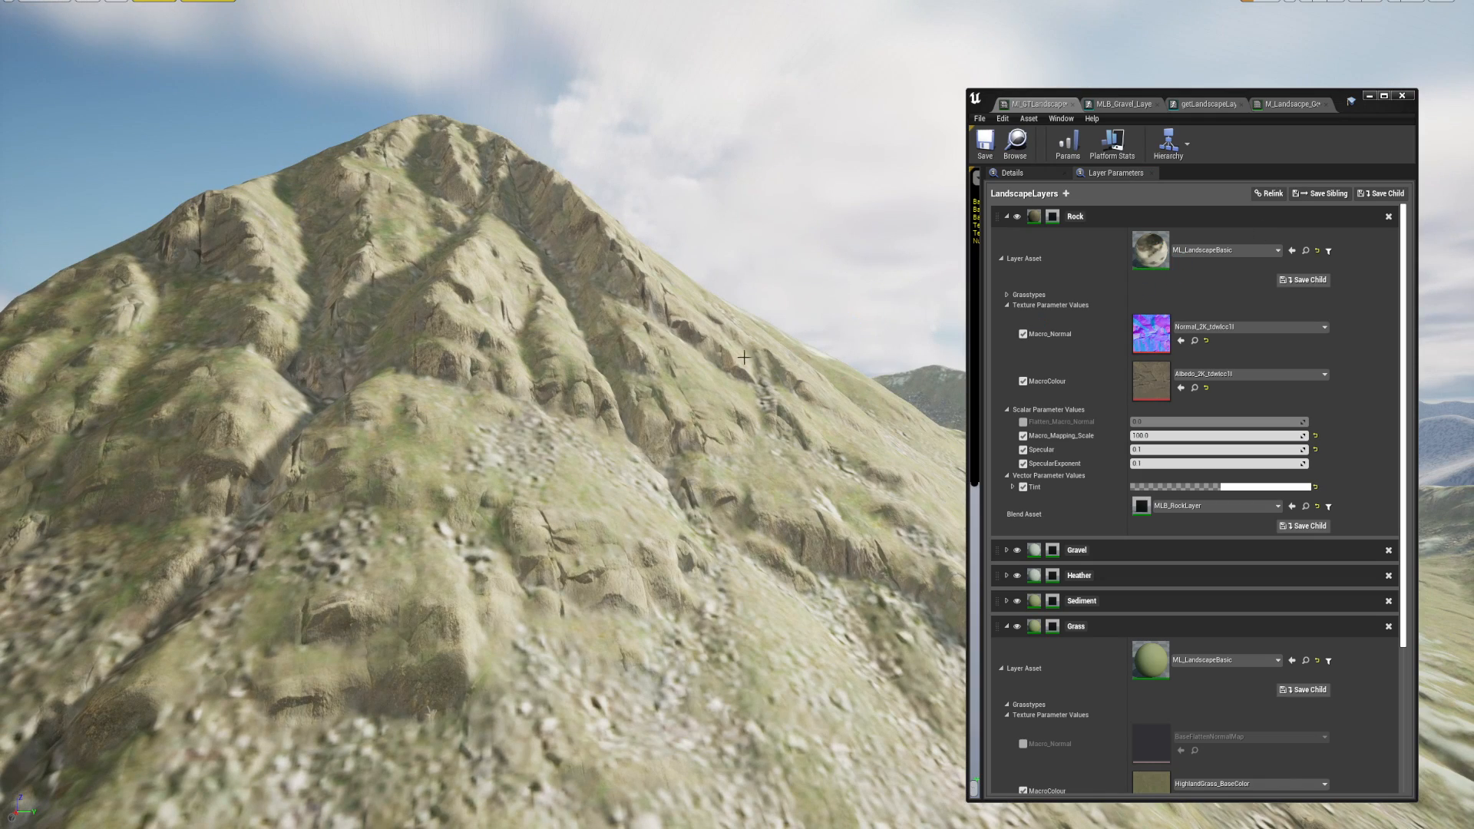
right_drag(744, 357, 689, 390)
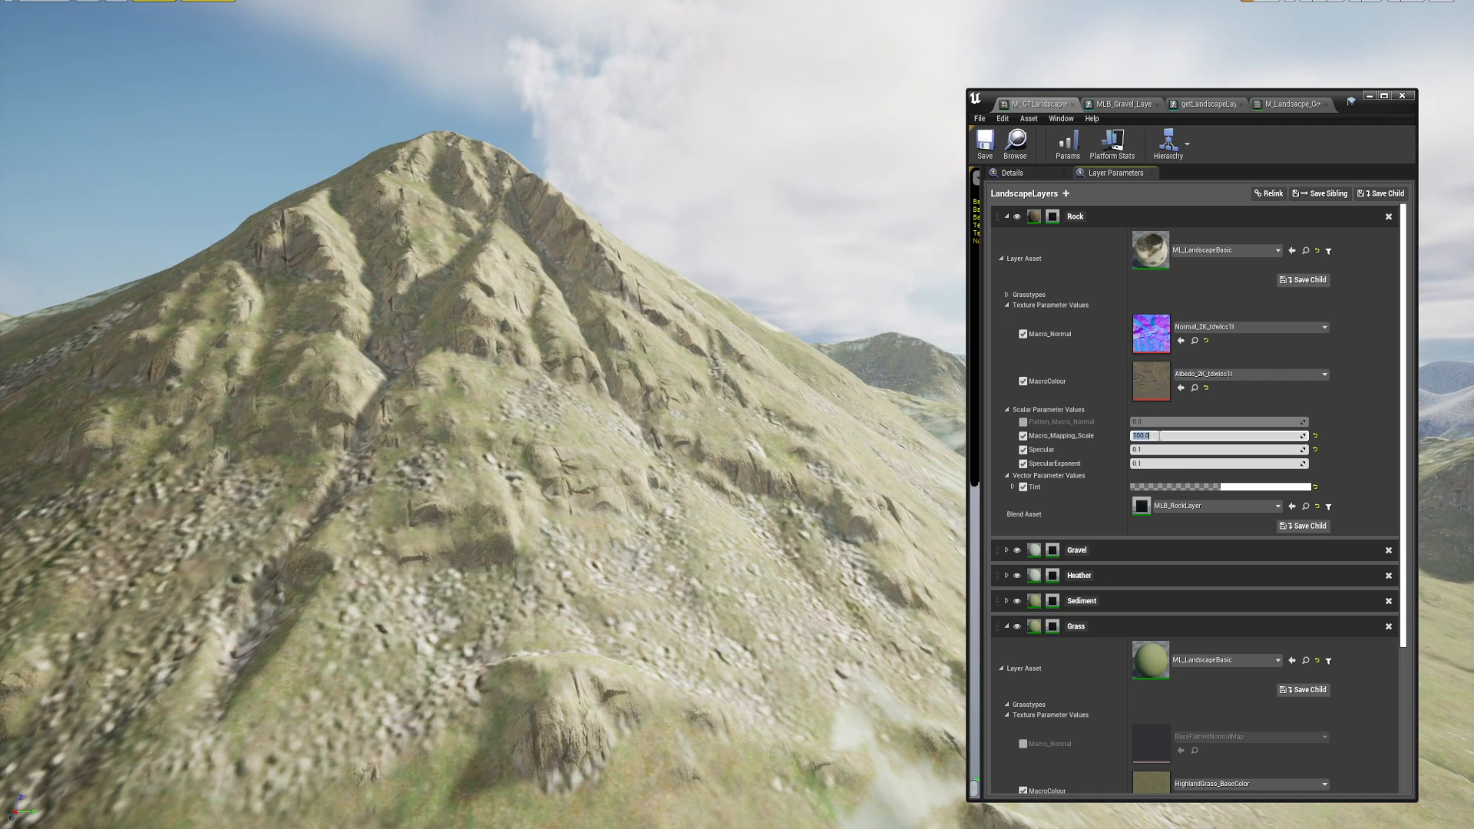
text(00)
key(Return)
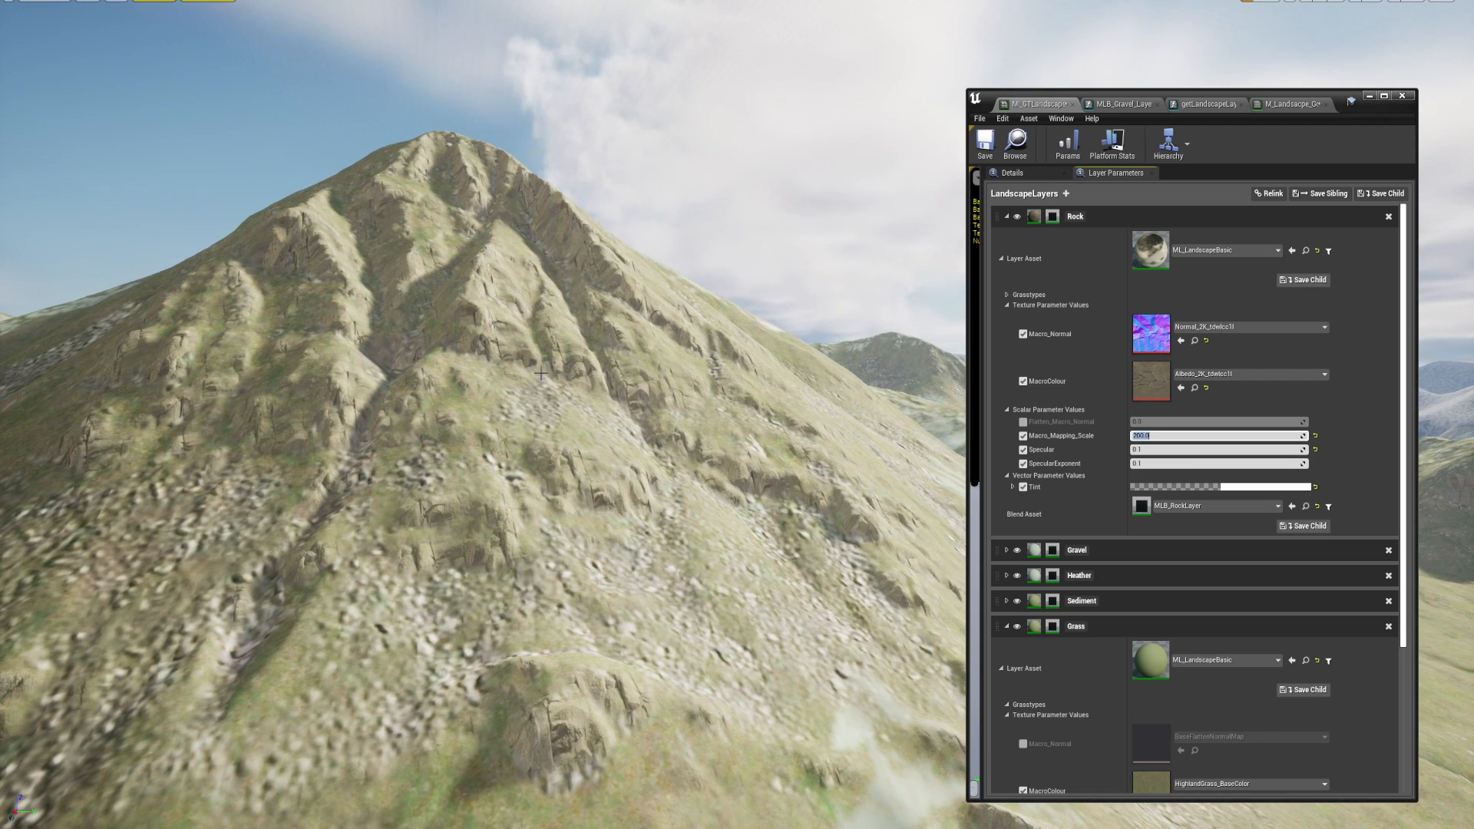
- Set the brightness value of the Rock layer's Tint to 1 and accept the colour
right_drag(542, 373, 485, 370)
click(1285, 486)
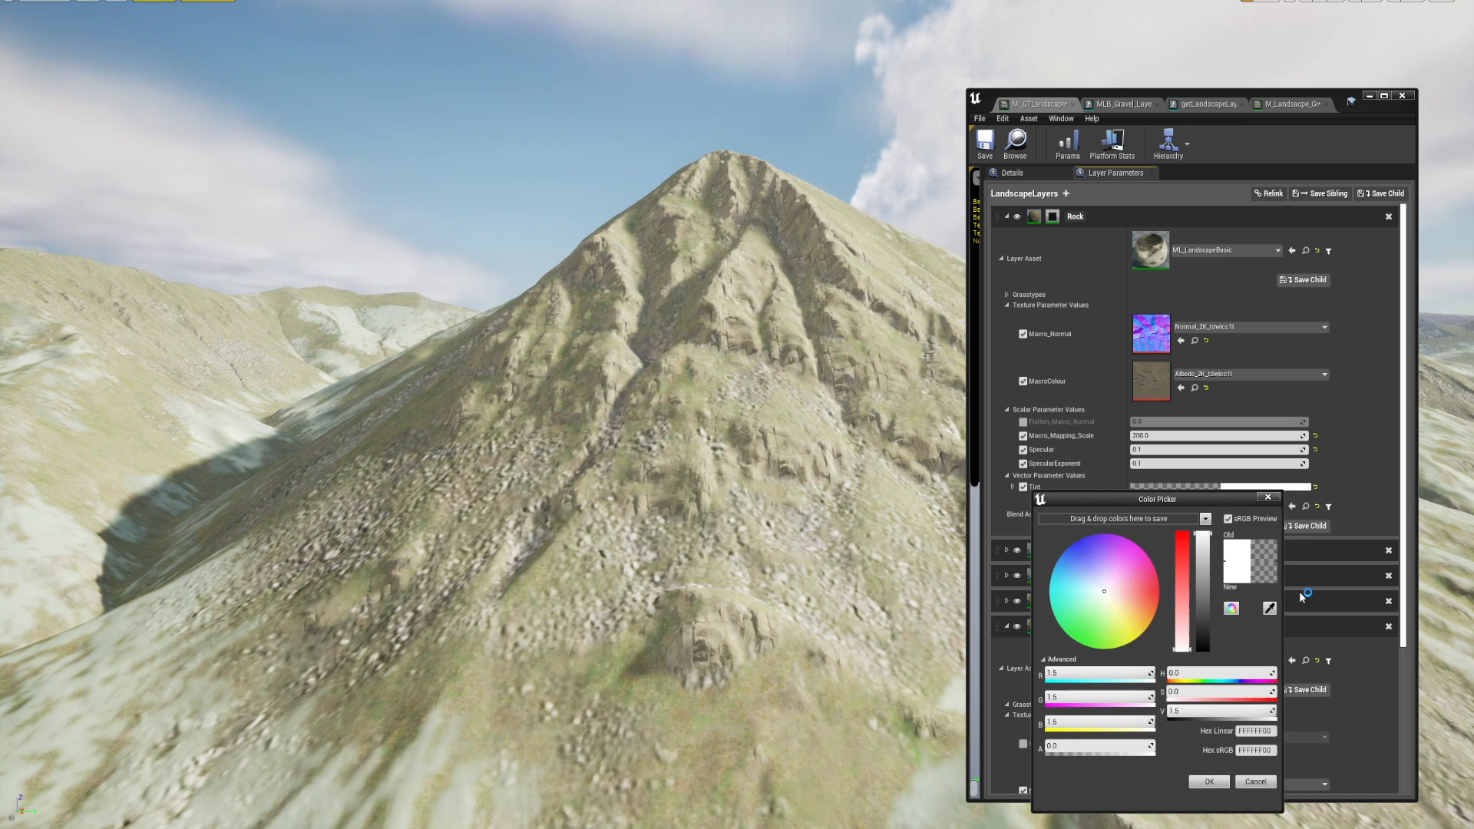
click(1196, 709)
text(1)
key(Return)
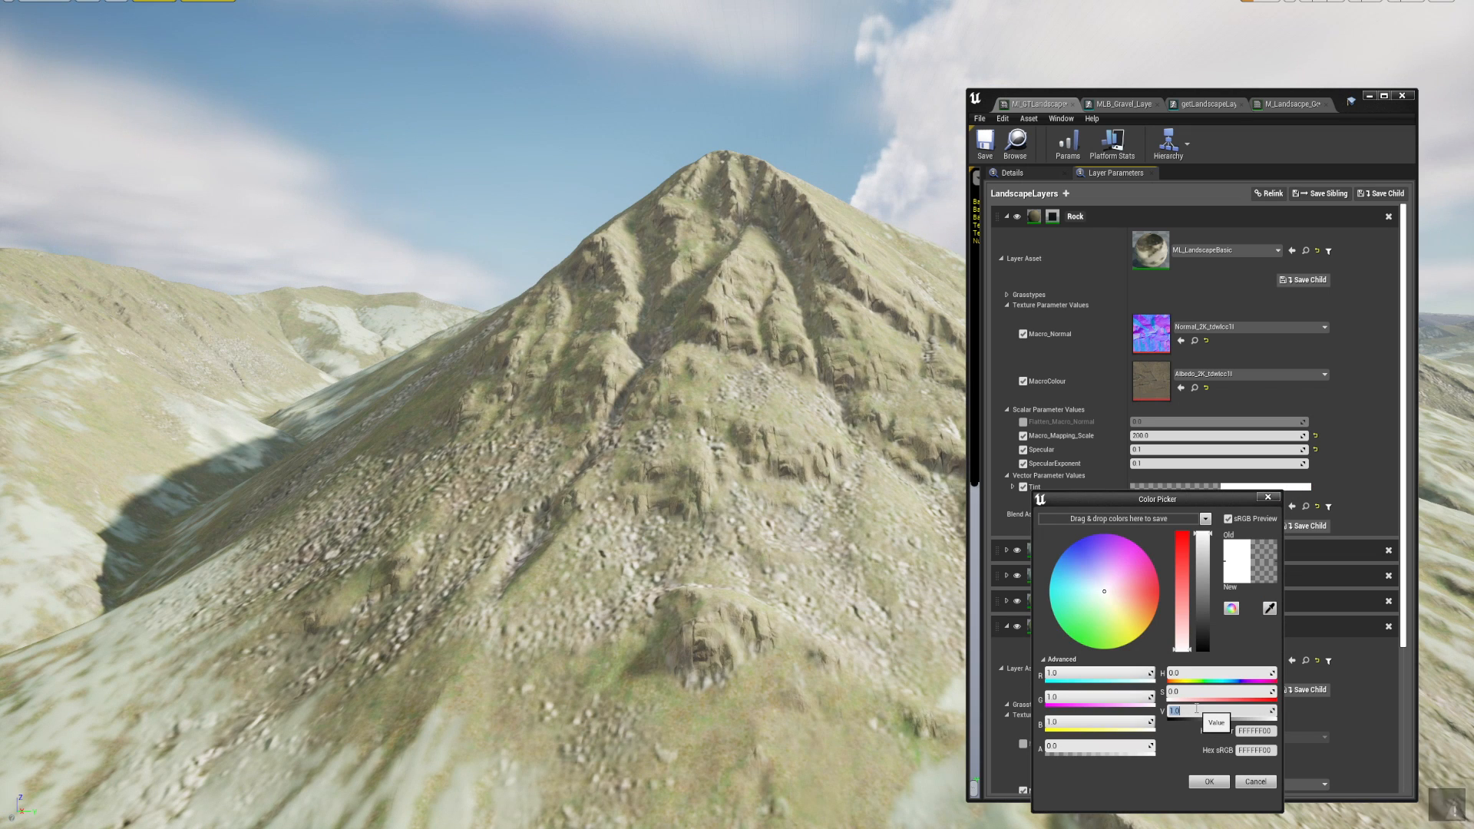
text(0.78)
key(Return)
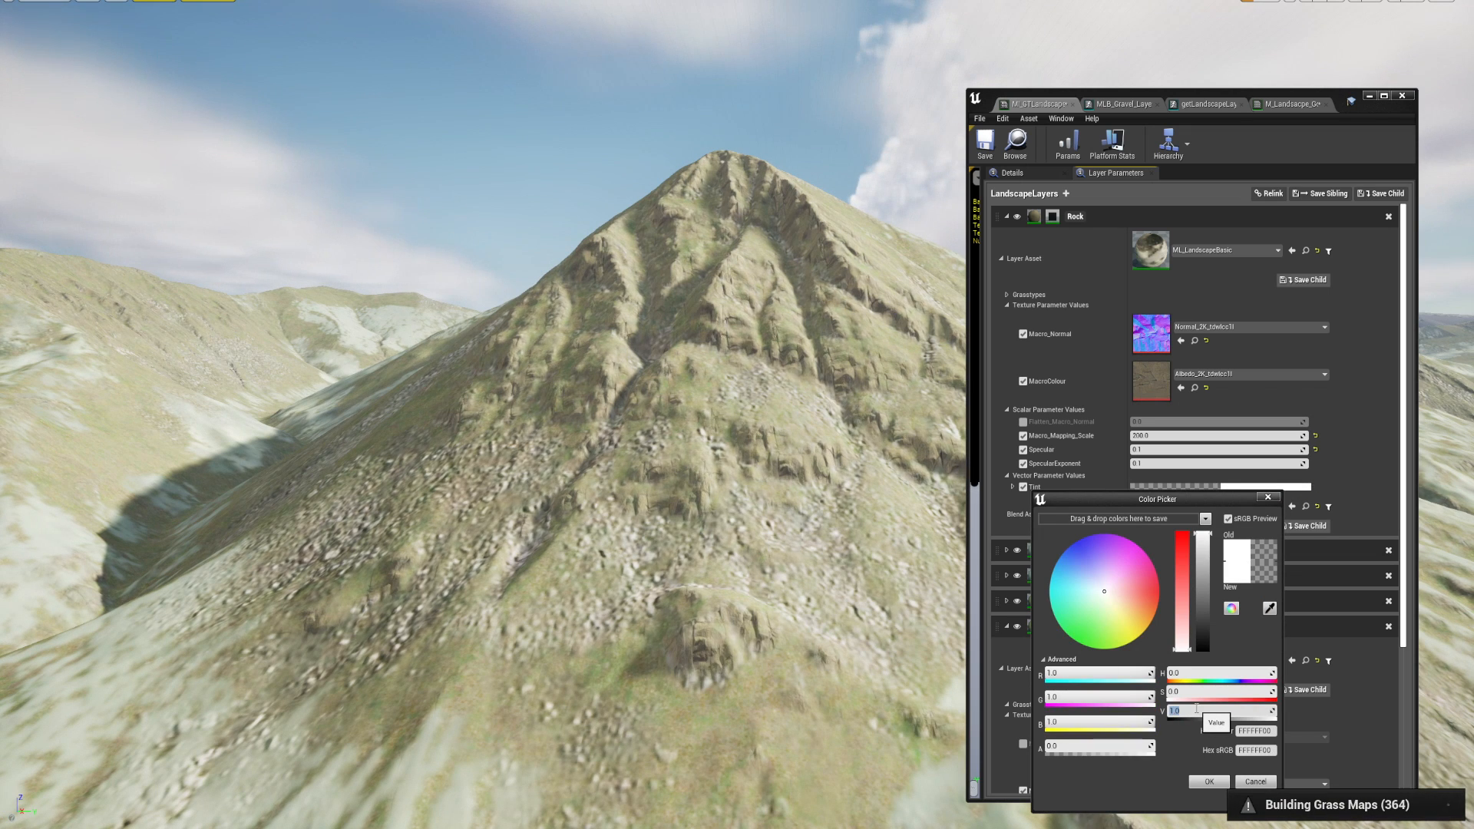
text(1)
key(Return)
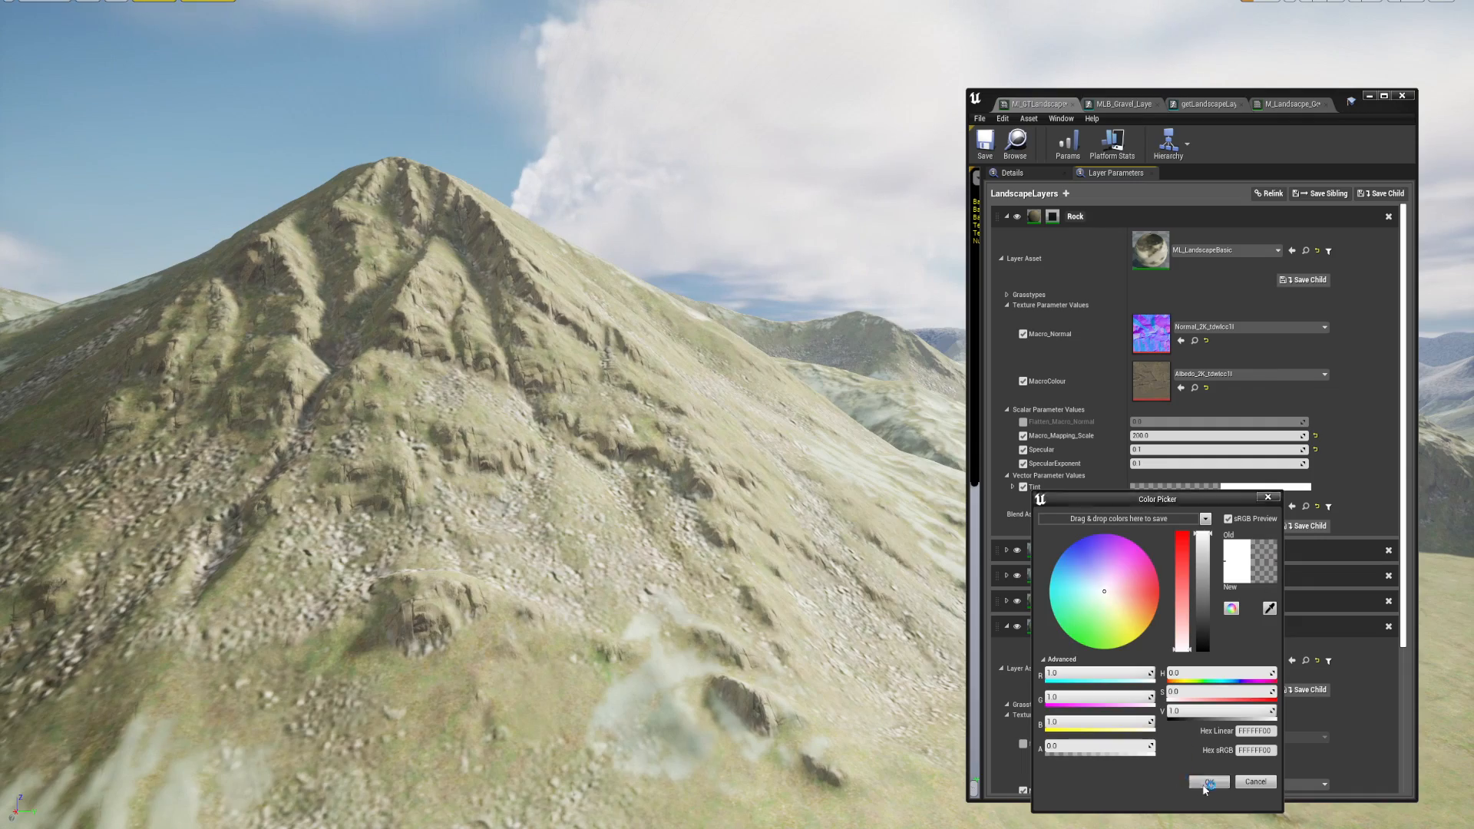
click(1208, 782)
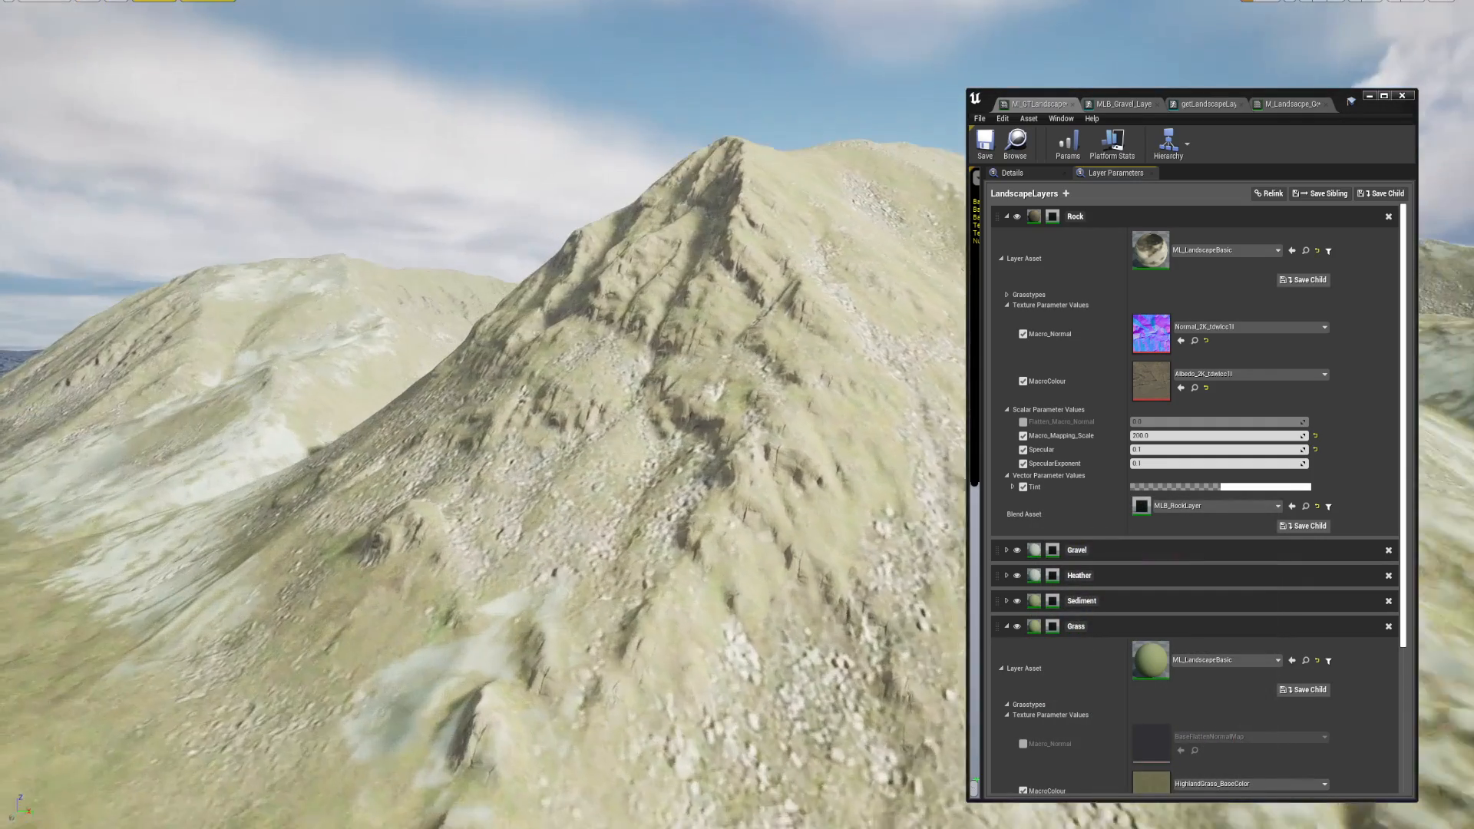
- Collapse the Rock layer, expand the Heather layer's parameters, and return the landscape view to its normal size
click(1007, 217)
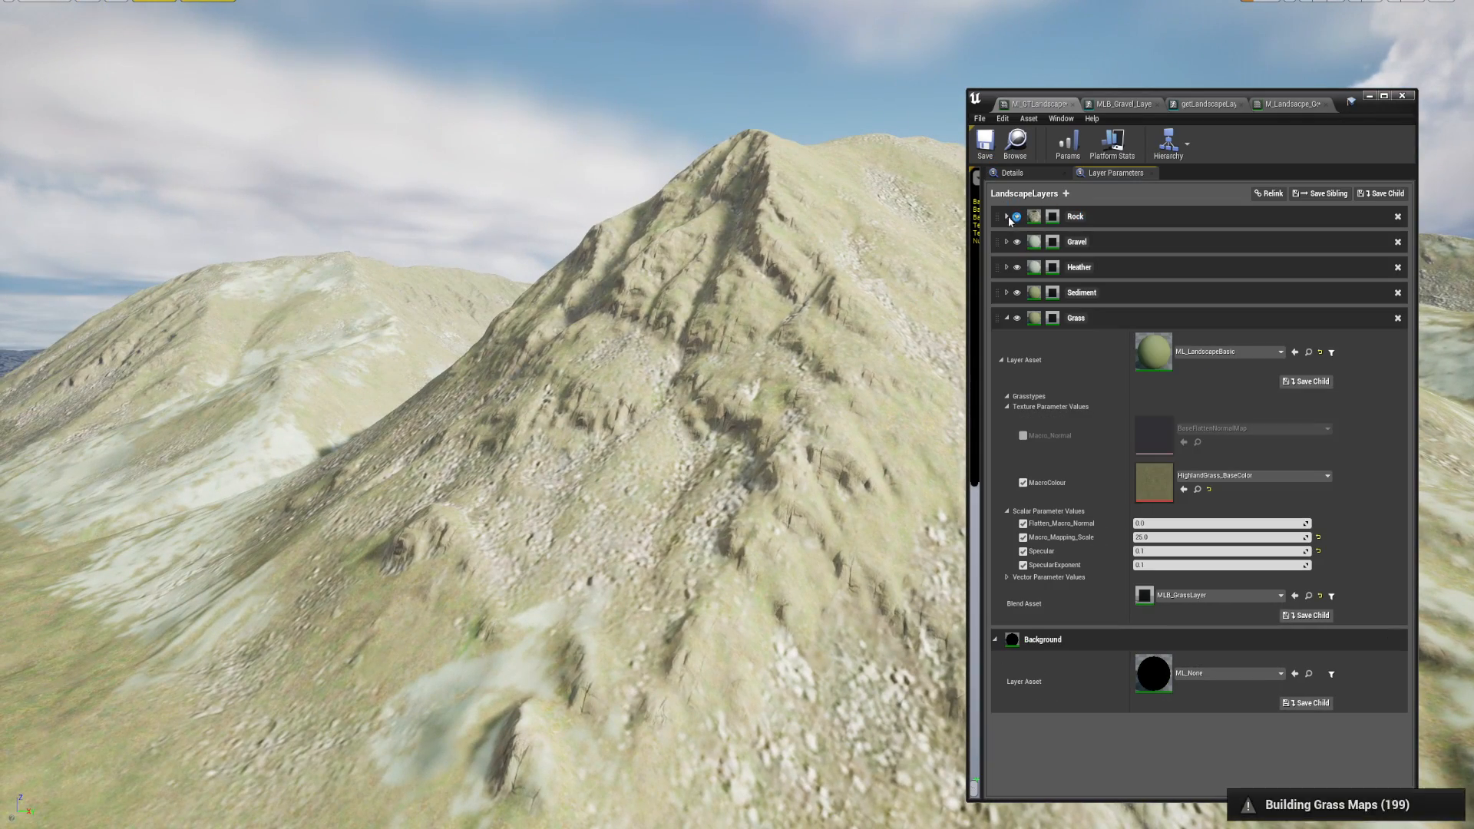
click(1006, 267)
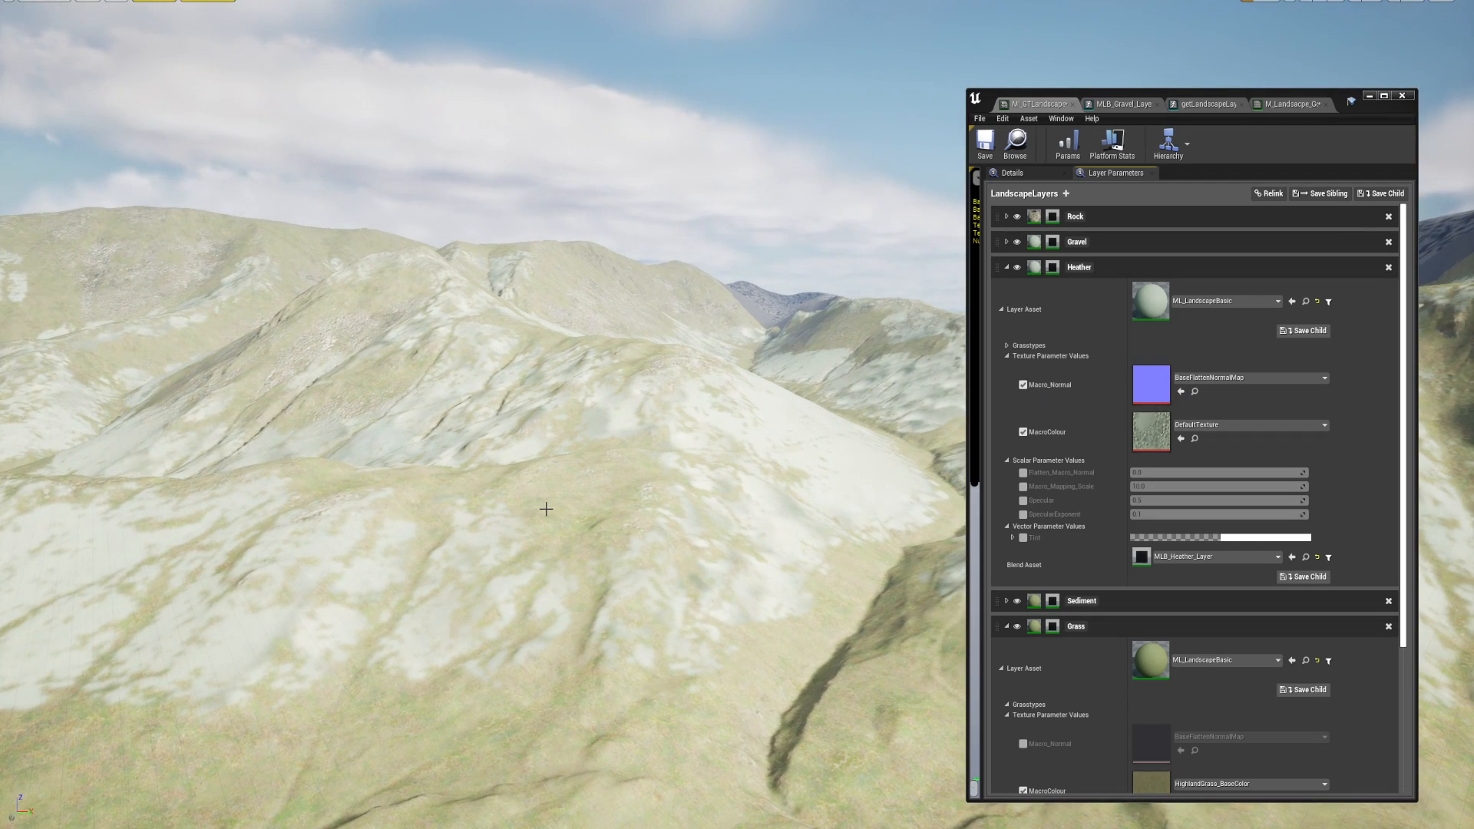
key(F11)
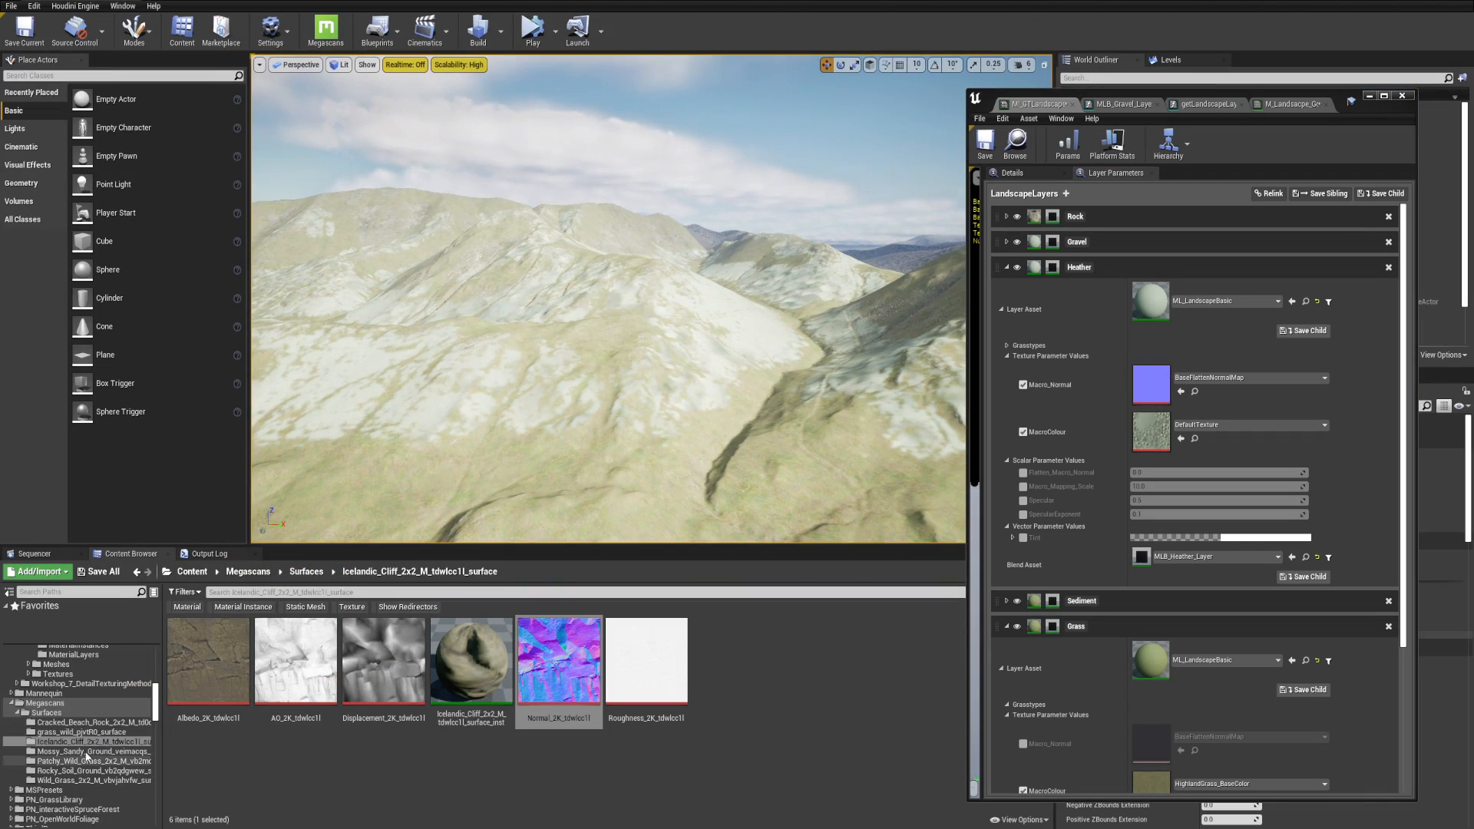
- Locate the Grass layer's MacroColour texture in the content folders and browse to the Heath_04_Very_Dark folder in the Prototype textures
scroll(1149, 518, down, 3)
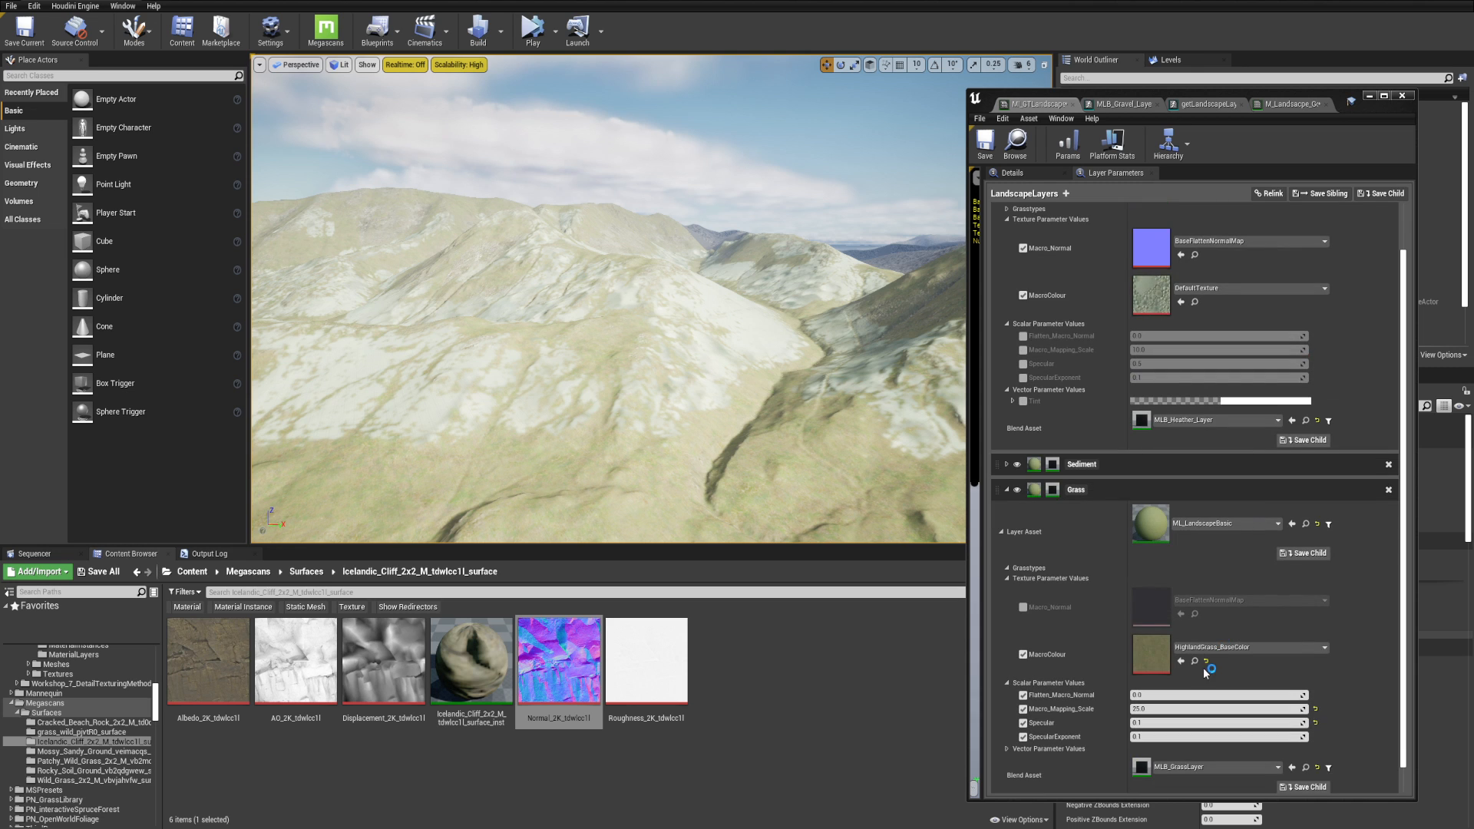
click(1195, 662)
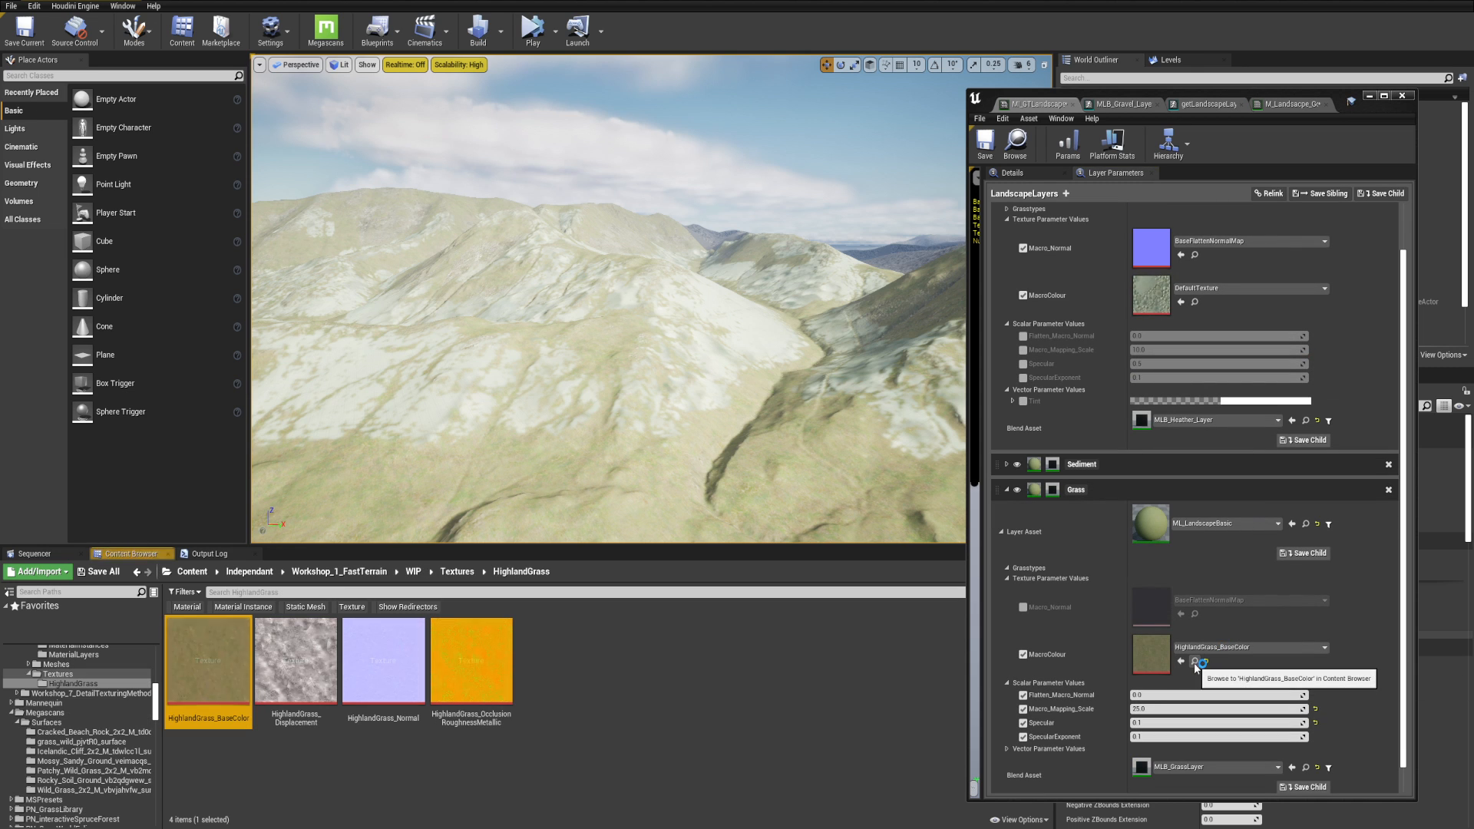
click(458, 572)
scroll(115, 710, up, 5)
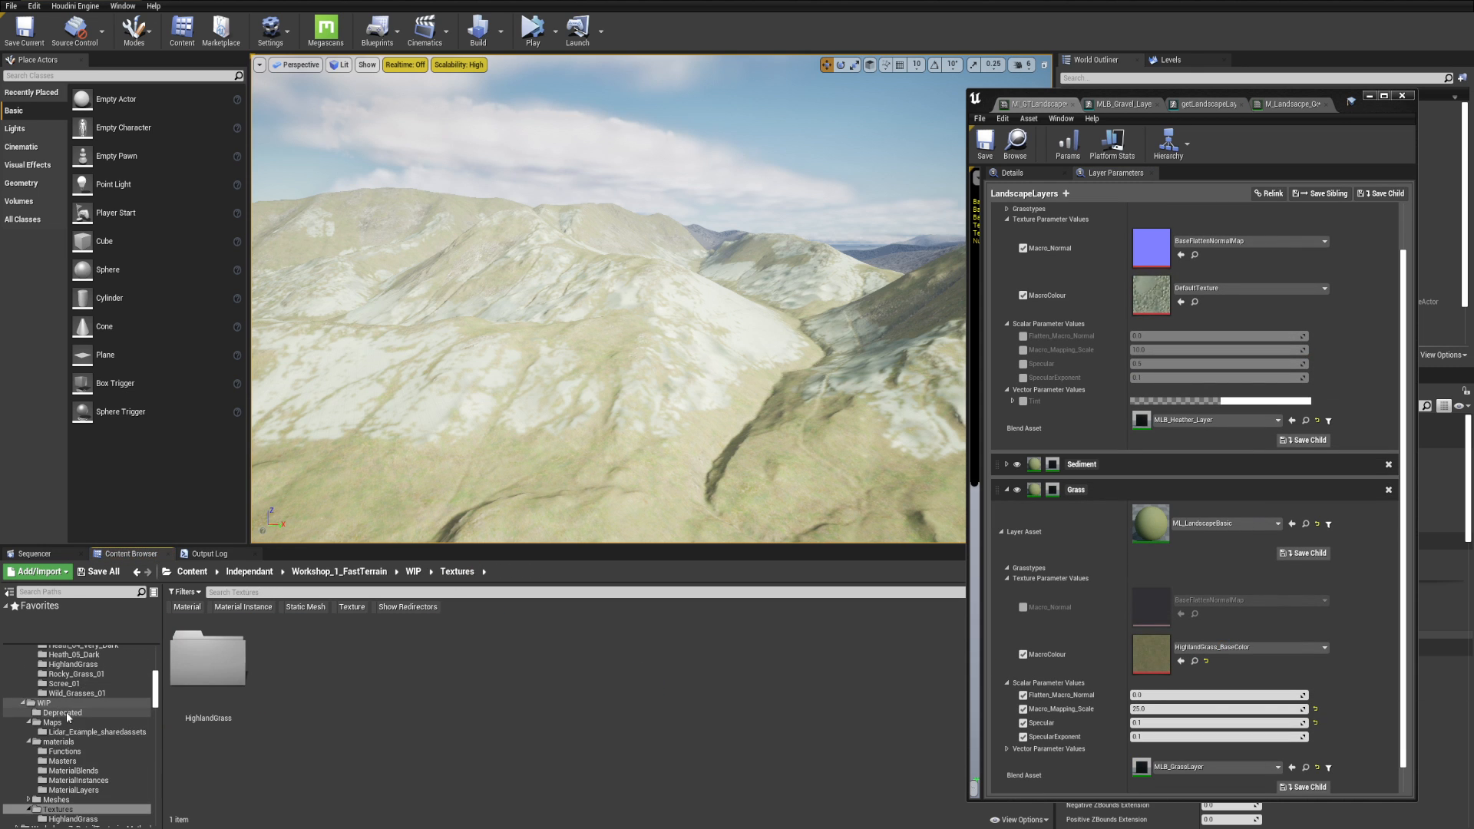
click(86, 703)
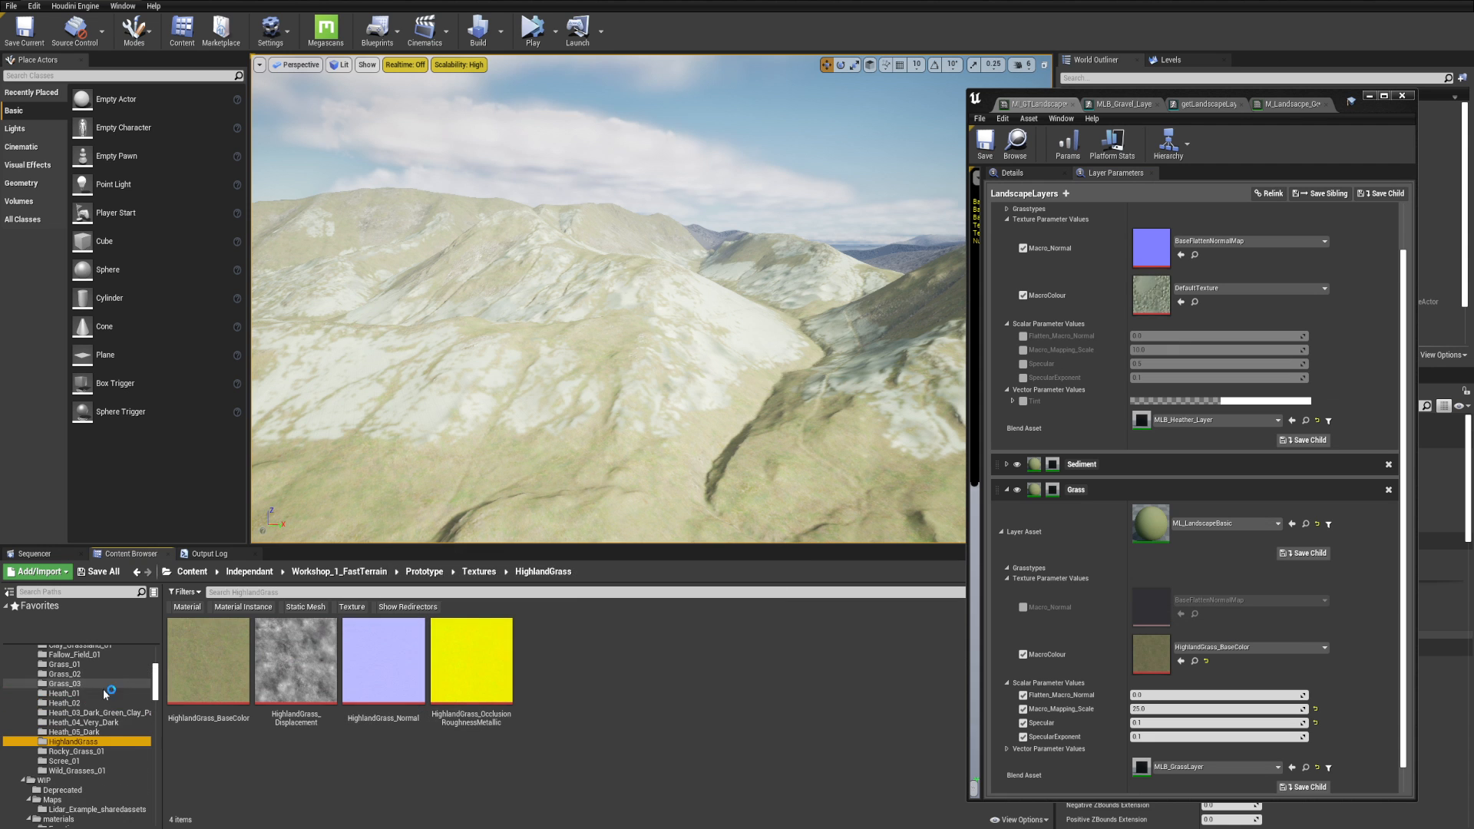
click(83, 722)
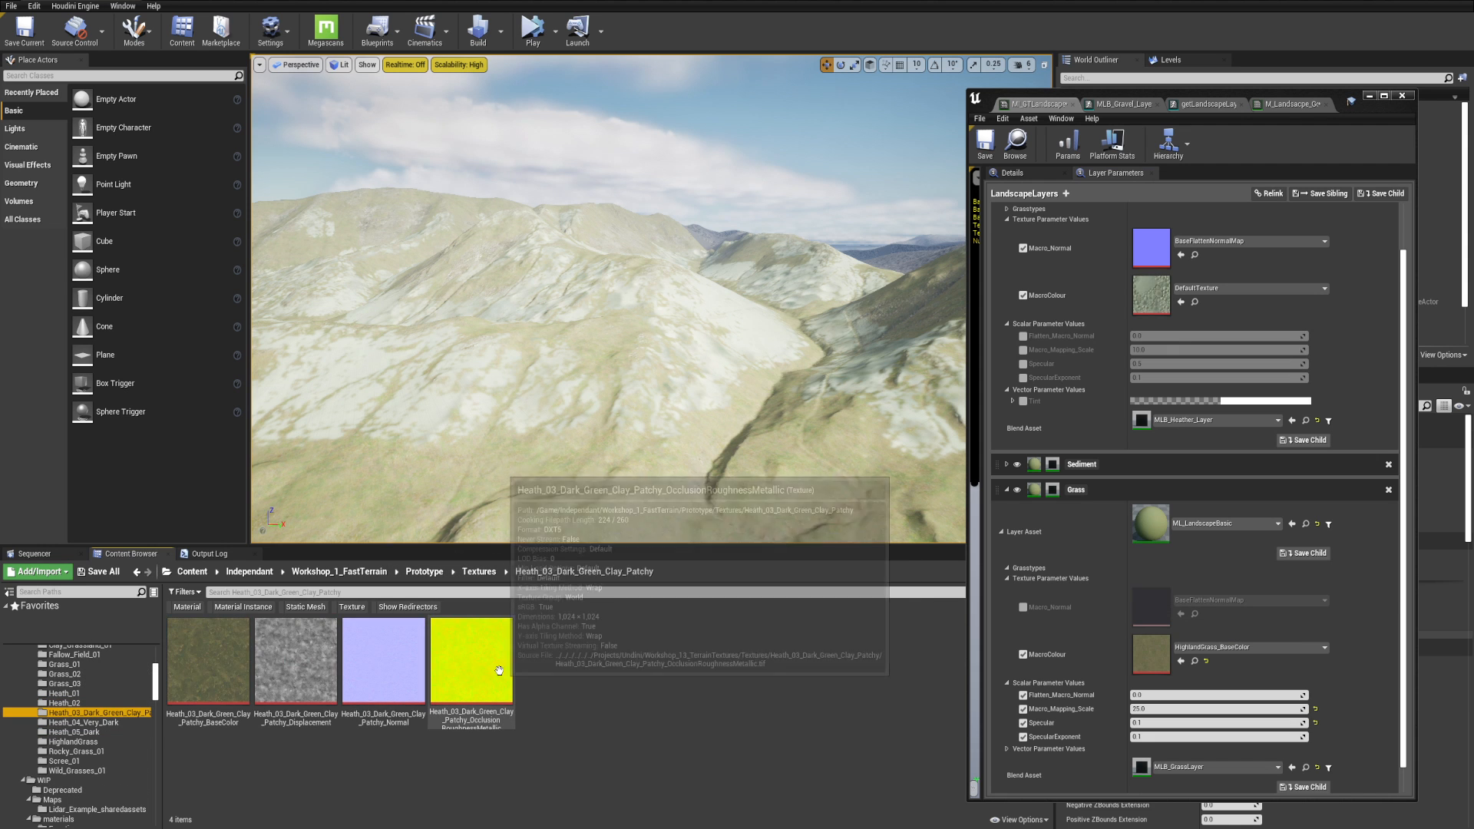
click(211, 676)
drag(568, 383, 491, 315)
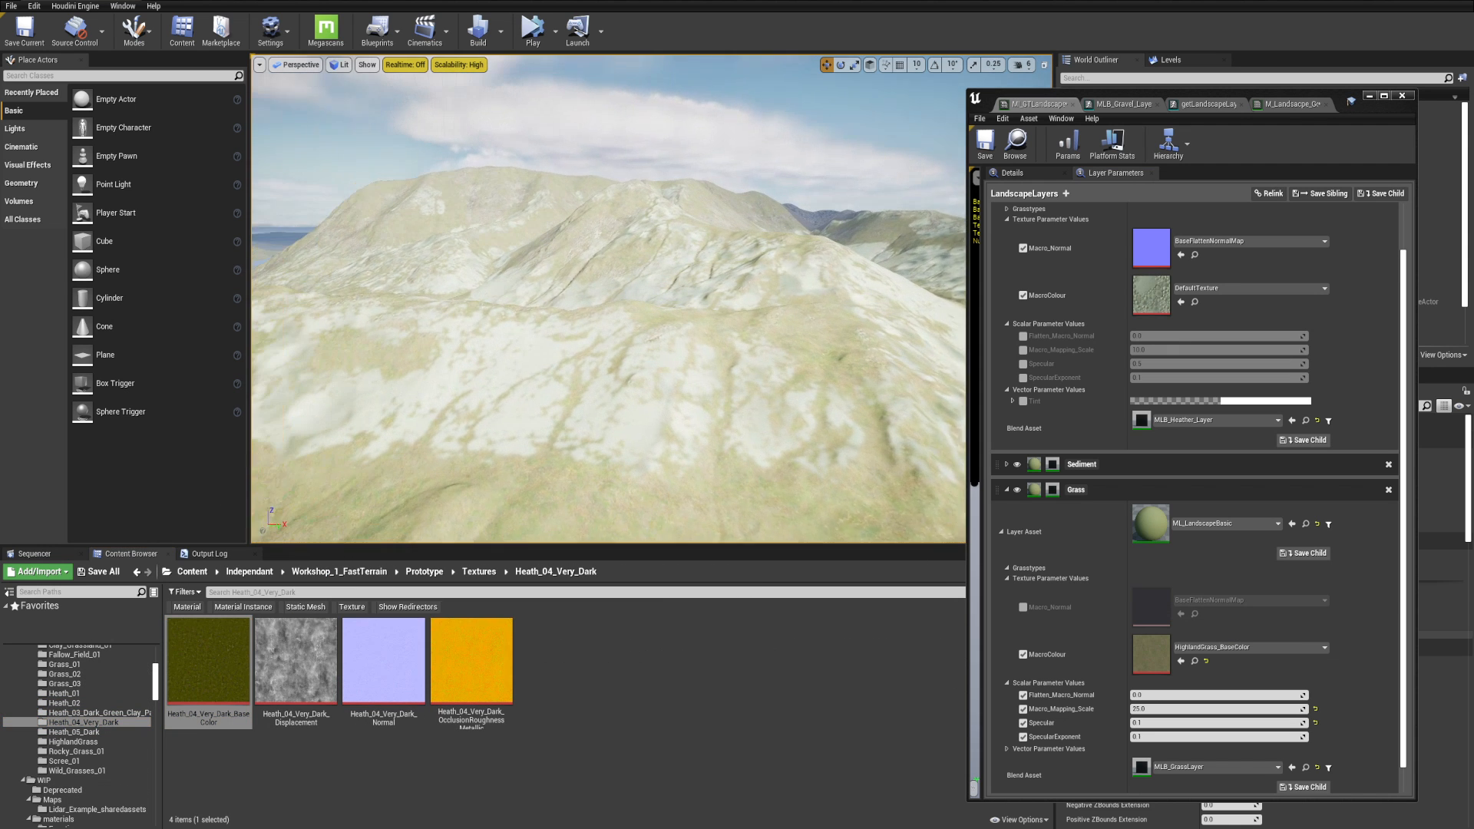
- Check the Heath_02 textures and assign Heath_04_Very_Dark_BaseColor as the Heather layer's MacroColour
scroll(1168, 364, up, 1)
scroll(1168, 364, up, 1)
click(87, 713)
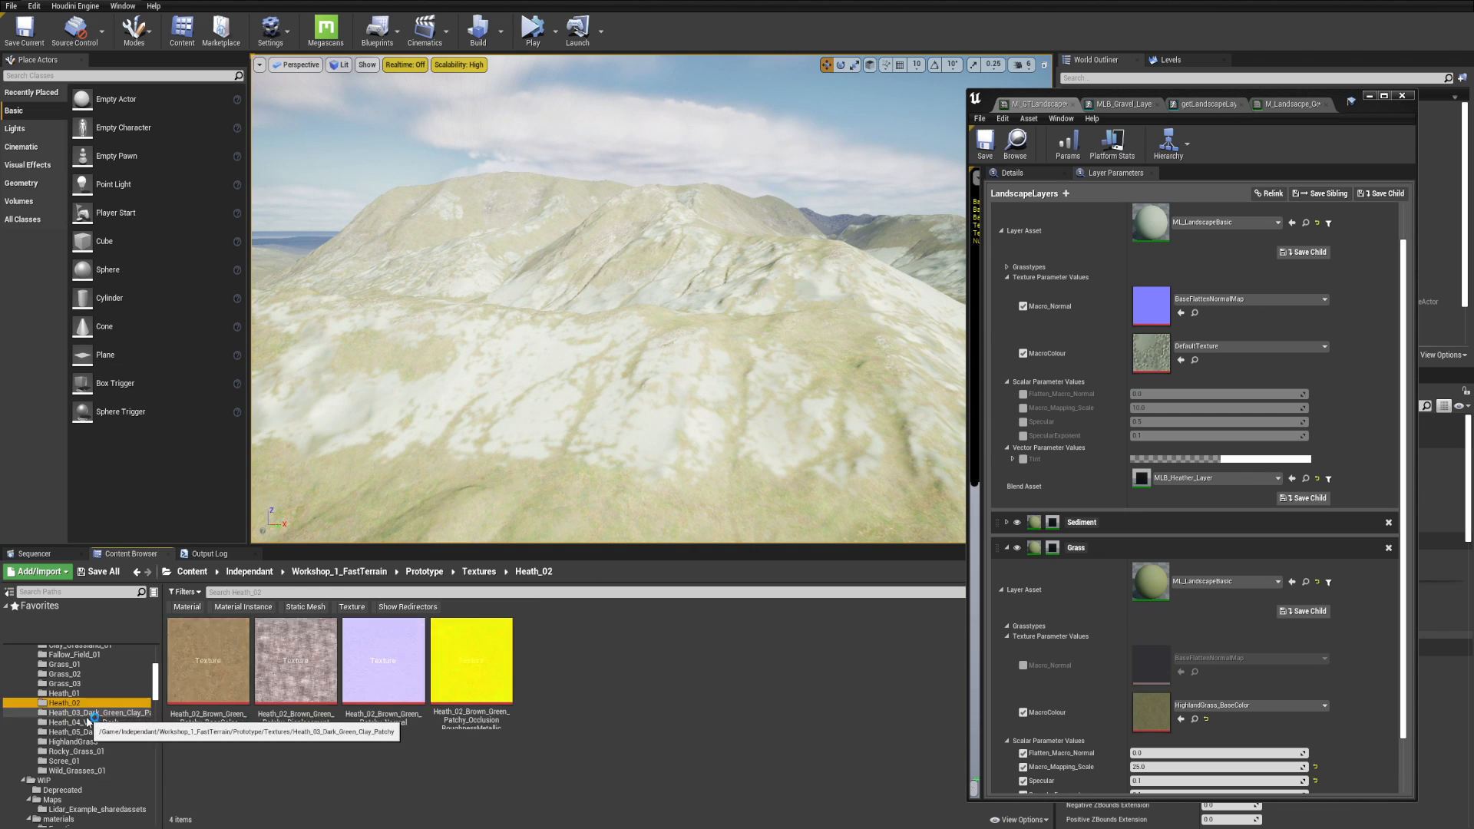
click(107, 723)
click(208, 660)
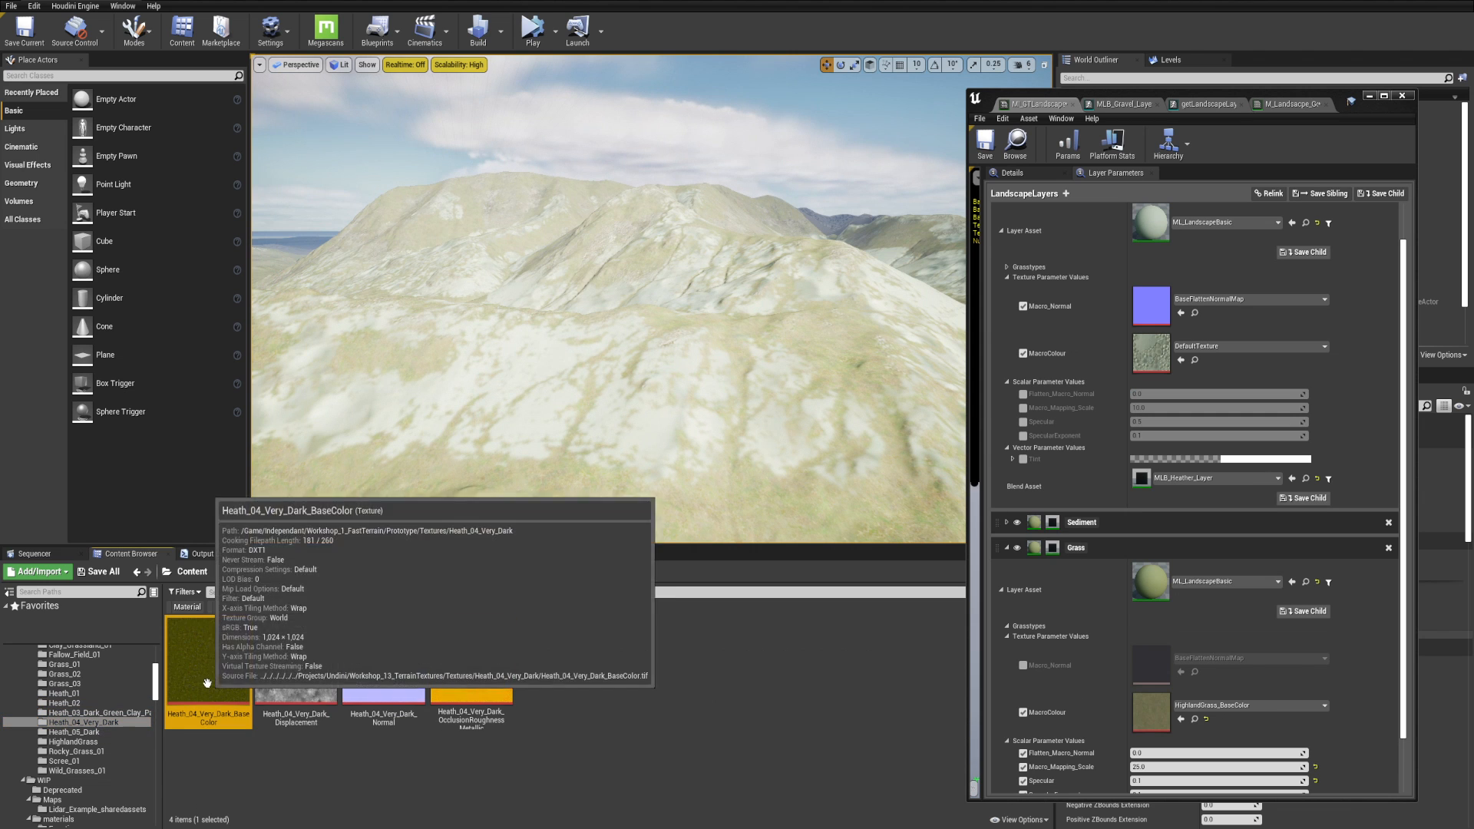
click(1184, 363)
- Inspect the heather coverage on the landscape and assign Grass_01_BaseColor as the Grass layer's MacroColour
mouse_move(714, 418)
right_down()
mouse_move(837, 382)
mouse_move(599, 385)
mouse_move(645, 379)
mouse_move(676, 384)
mouse_move(644, 398)
mouse_move(821, 415)
mouse_move(991, 384)
mouse_move(1236, 403)
mouse_move(1412, 396)
mouse_move(1401, 391)
right_up()
key(F11)
key(alt+3)
key(alt+4)
scroll(1190, 499, down, 3)
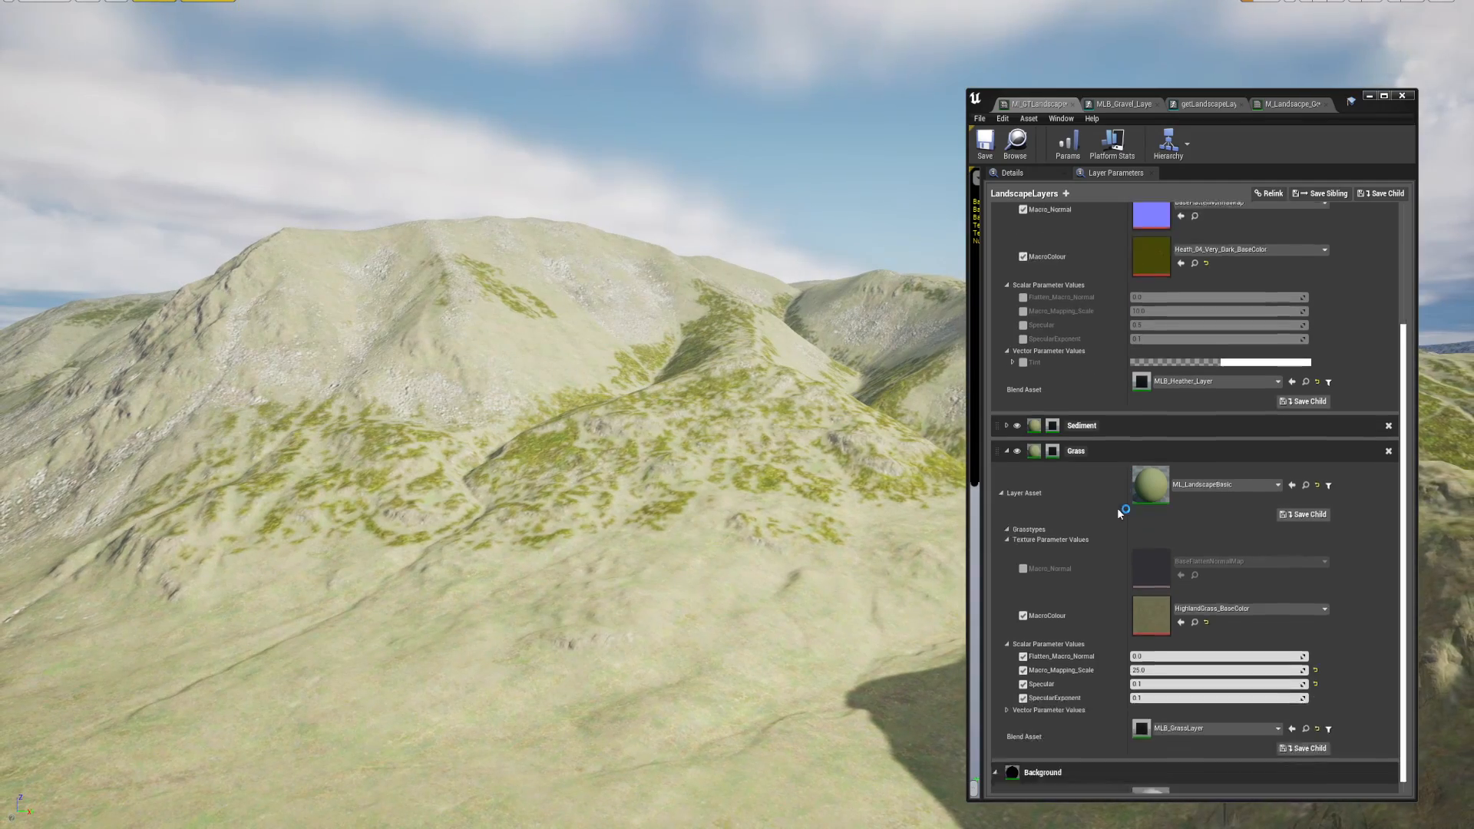
key(F11)
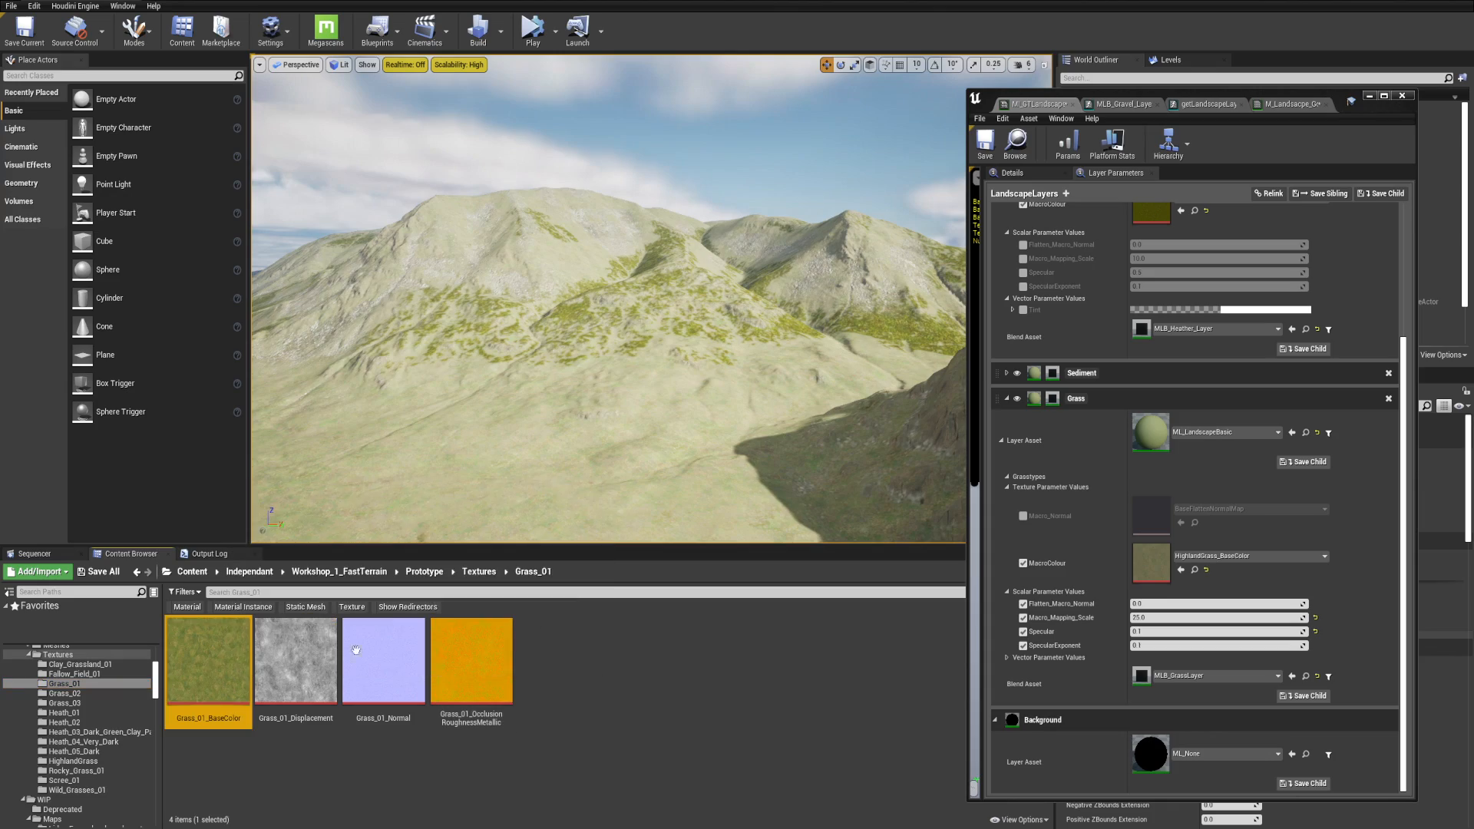
click(1182, 570)
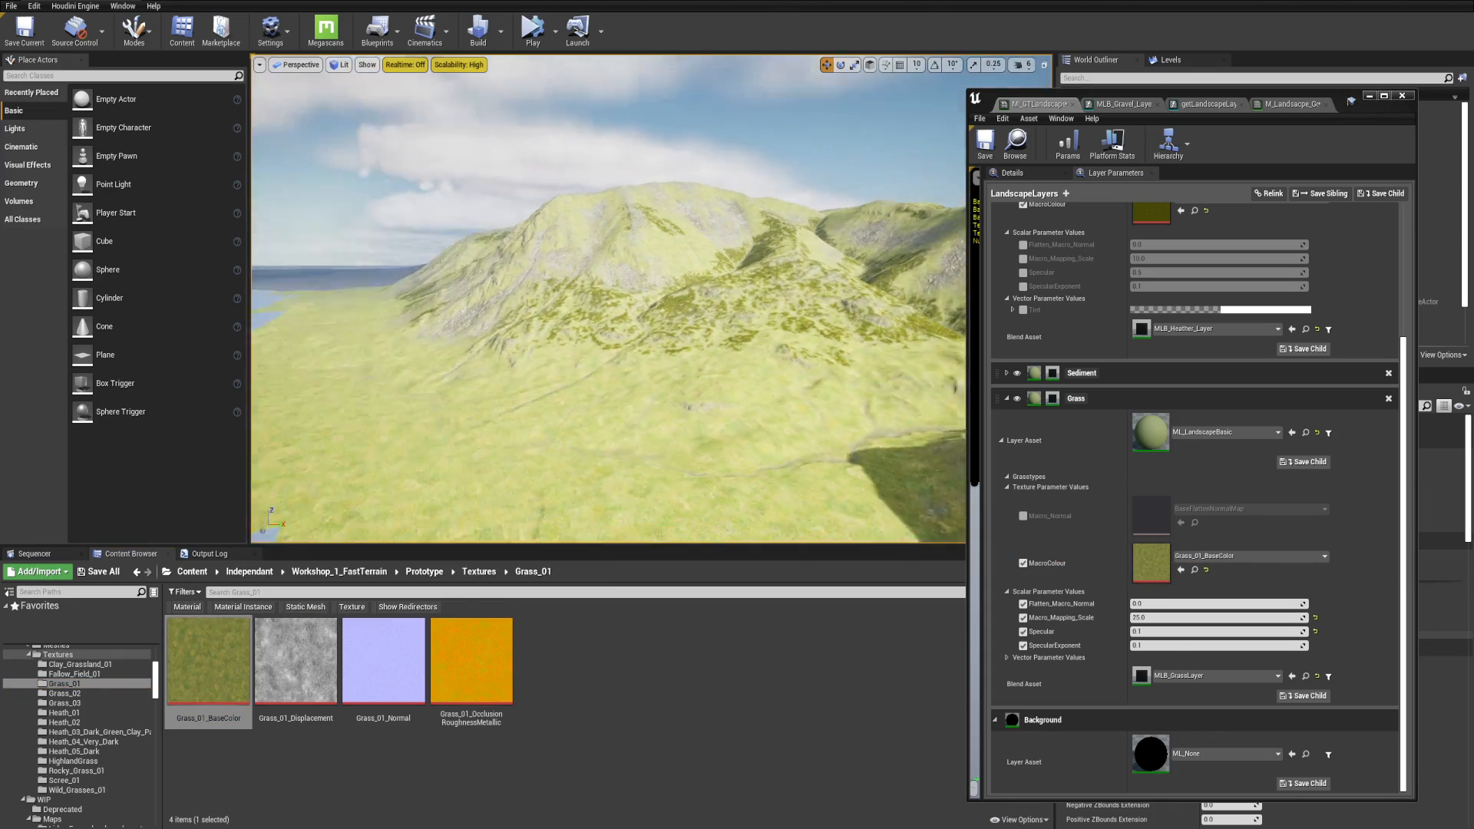
- Enable the Grass layer's Macro_Normal override and assign Grass_01_Normal to it
key(F11)
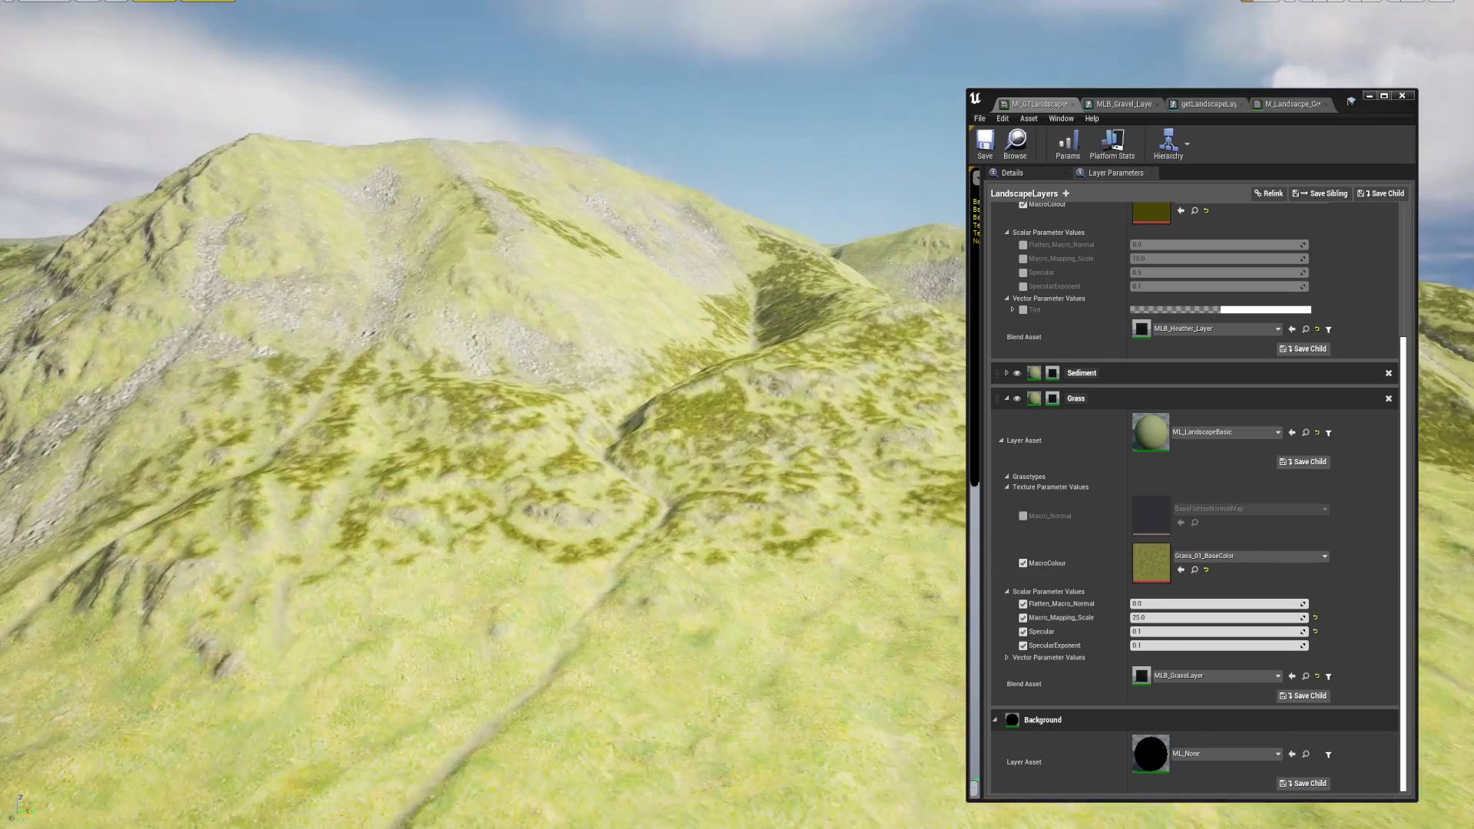
key(F11)
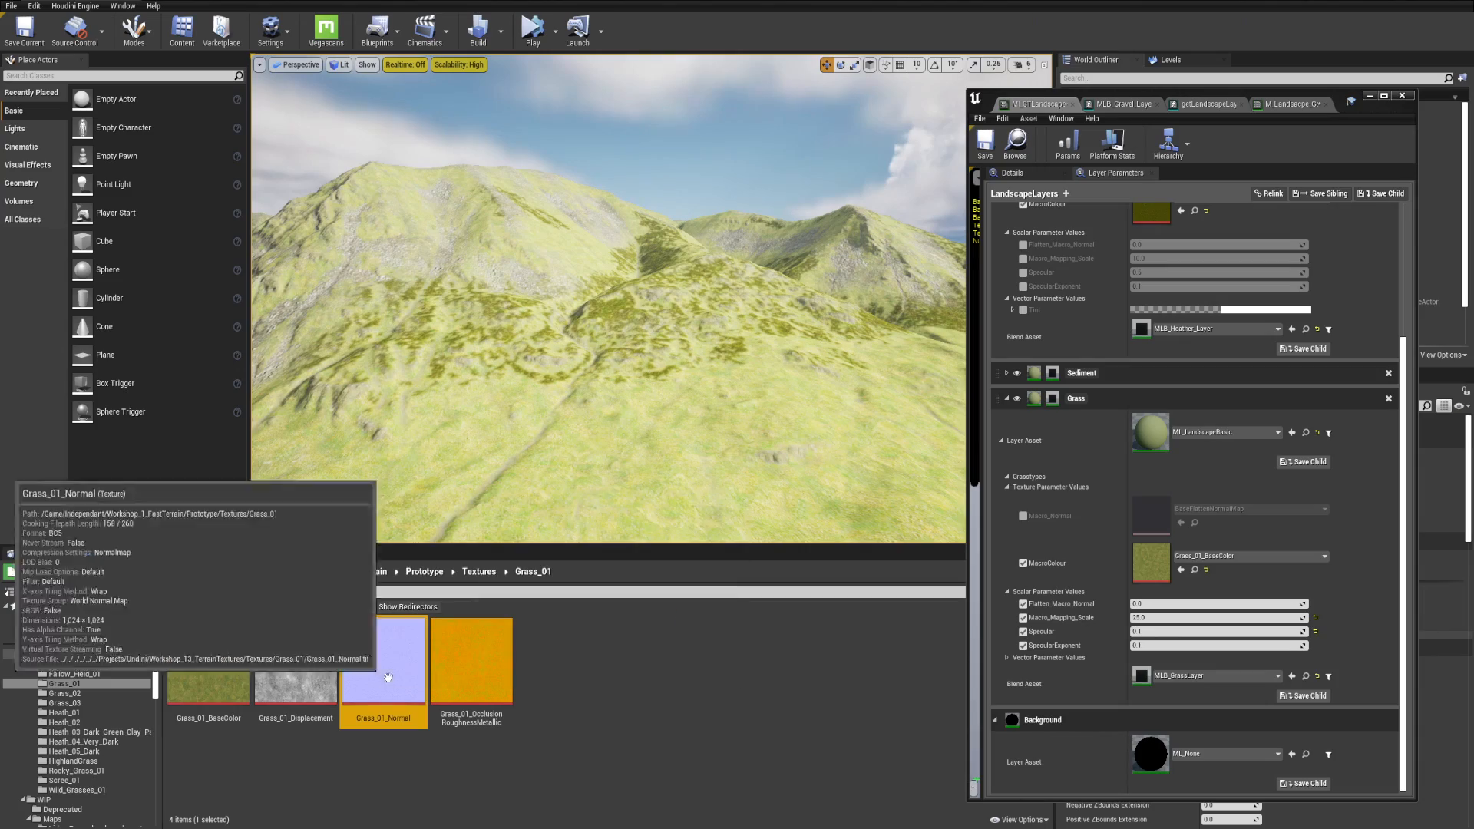
click(1022, 516)
click(1181, 522)
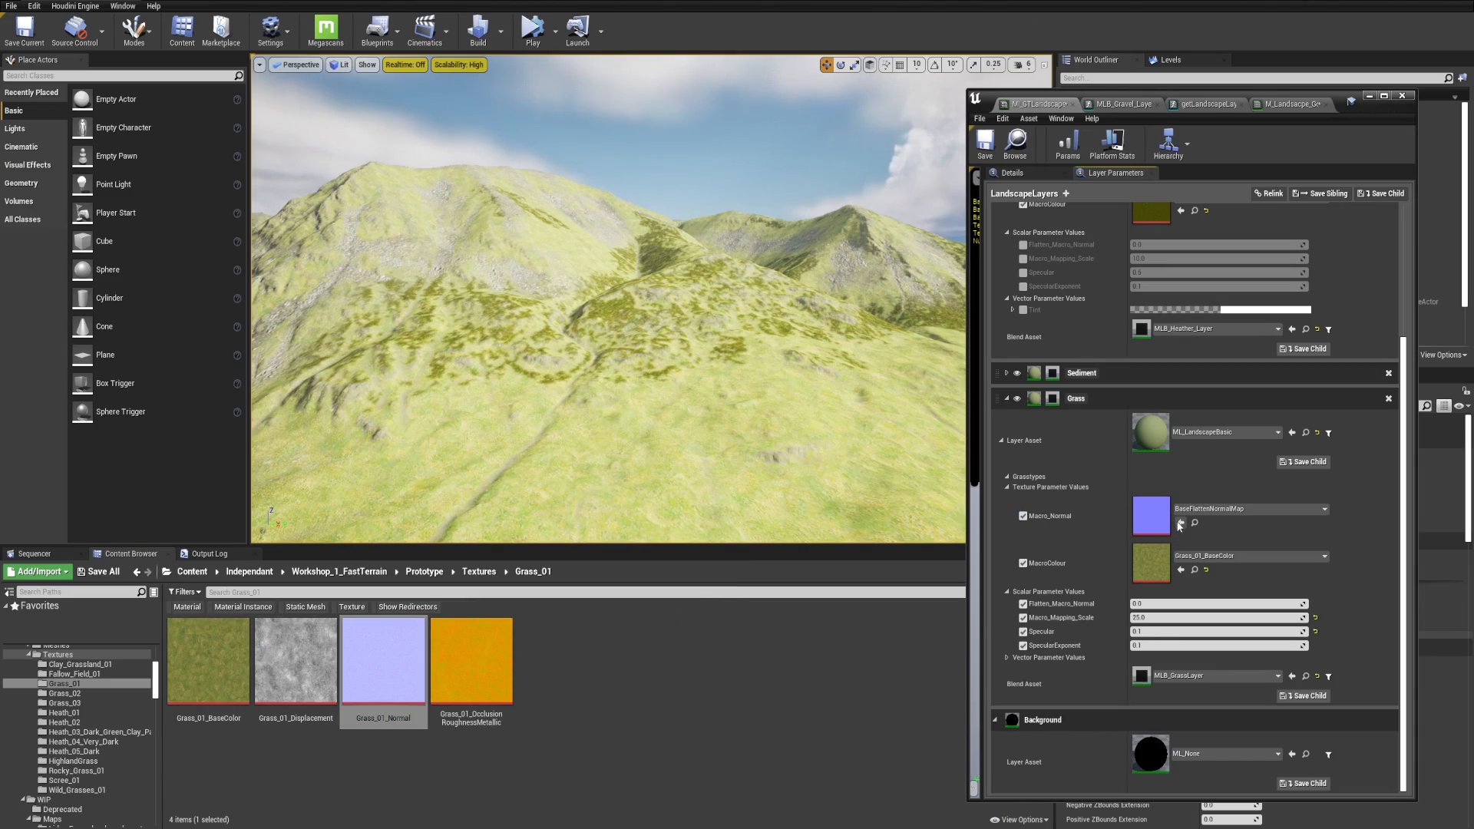
- Try Heath_02_Brown_Green_Patchy_BaseColor as the Heather layer's MacroColour, and reassign Heath_04_Very_Dark_BaseColor
key(F11)
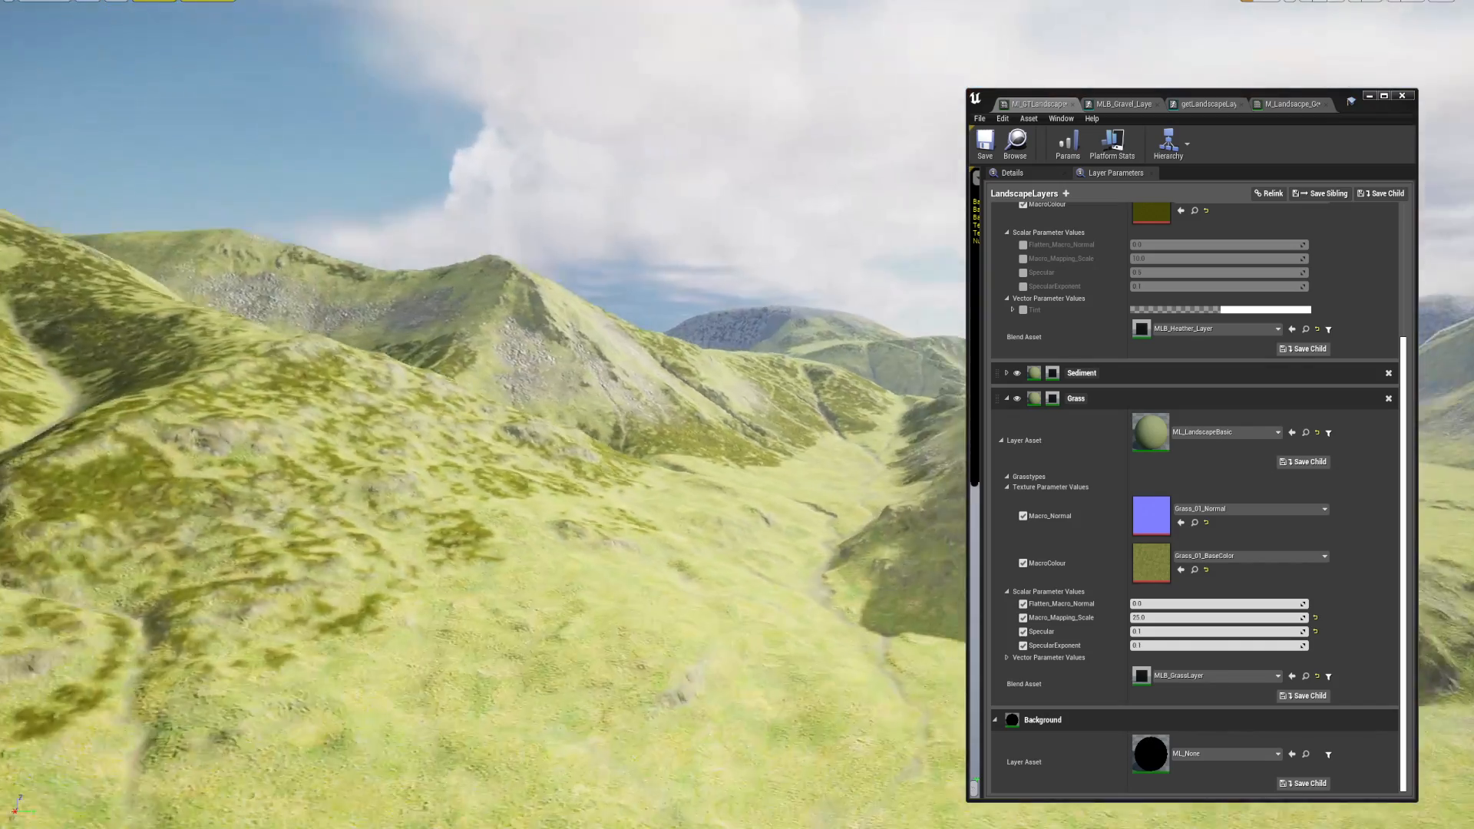
right_drag(484, 414, 303, 422)
scroll(1147, 514, up, 3)
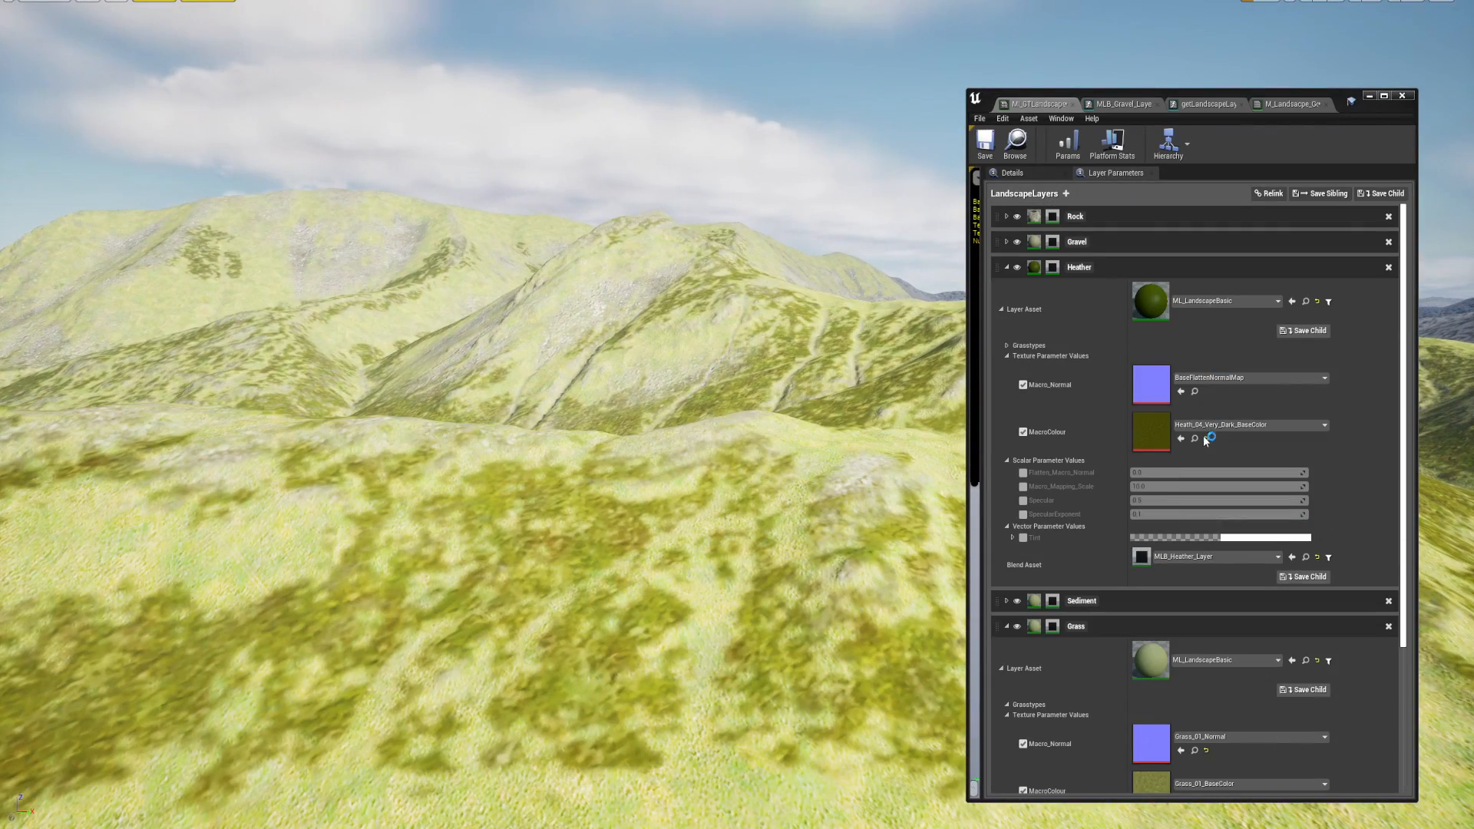
key(F11)
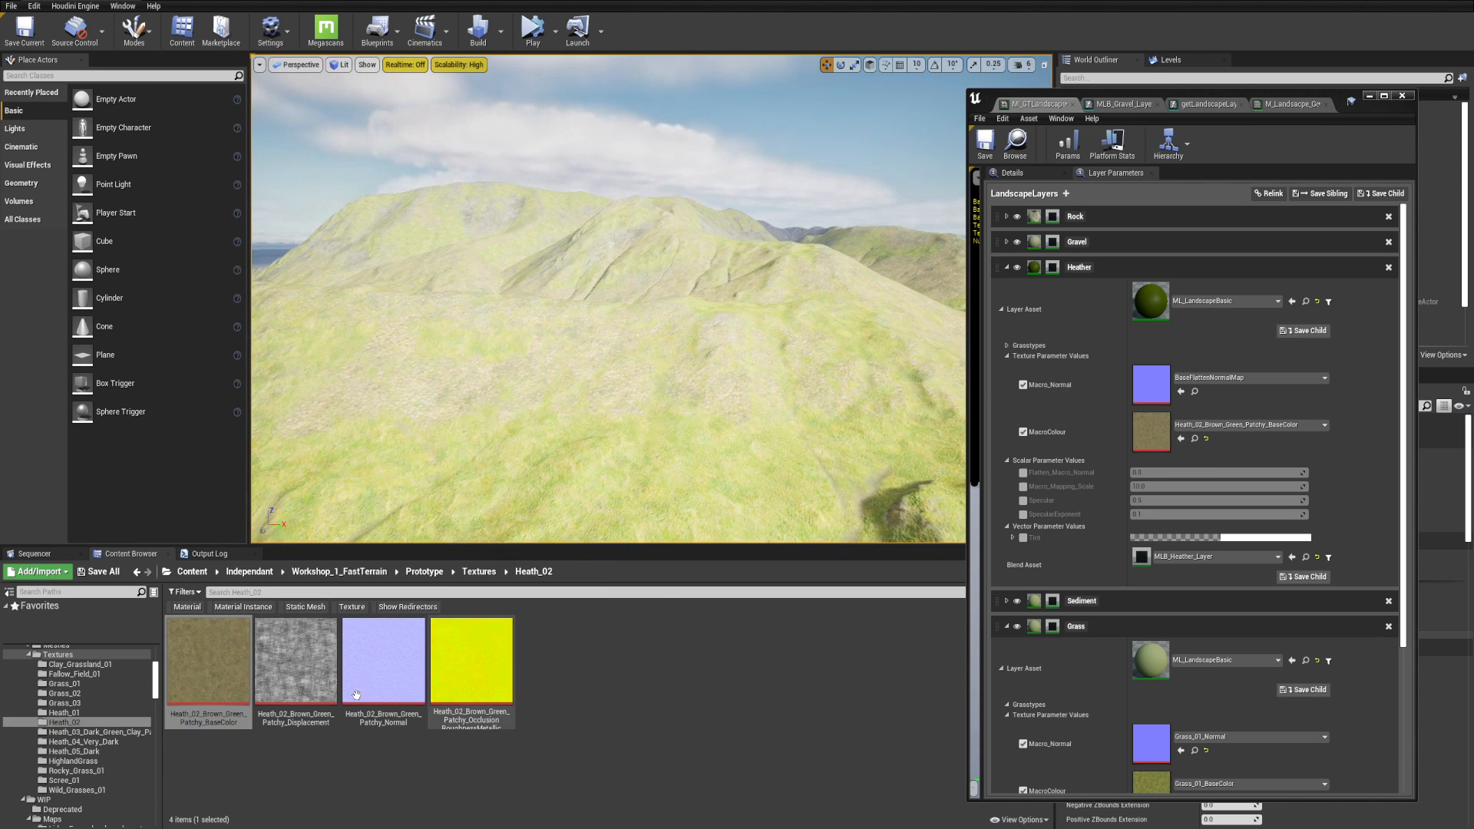
click(90, 743)
click(208, 660)
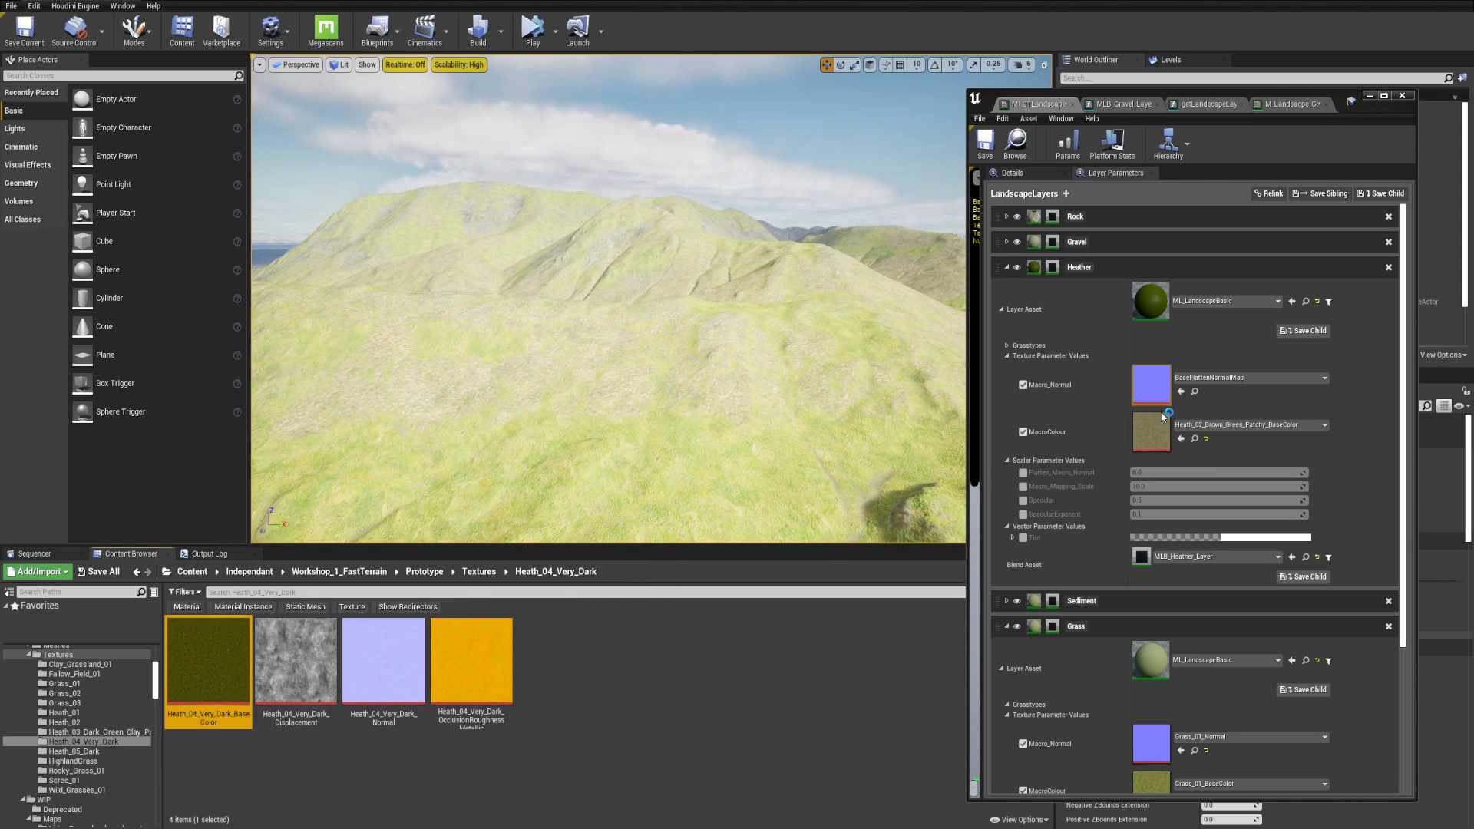
click(1194, 439)
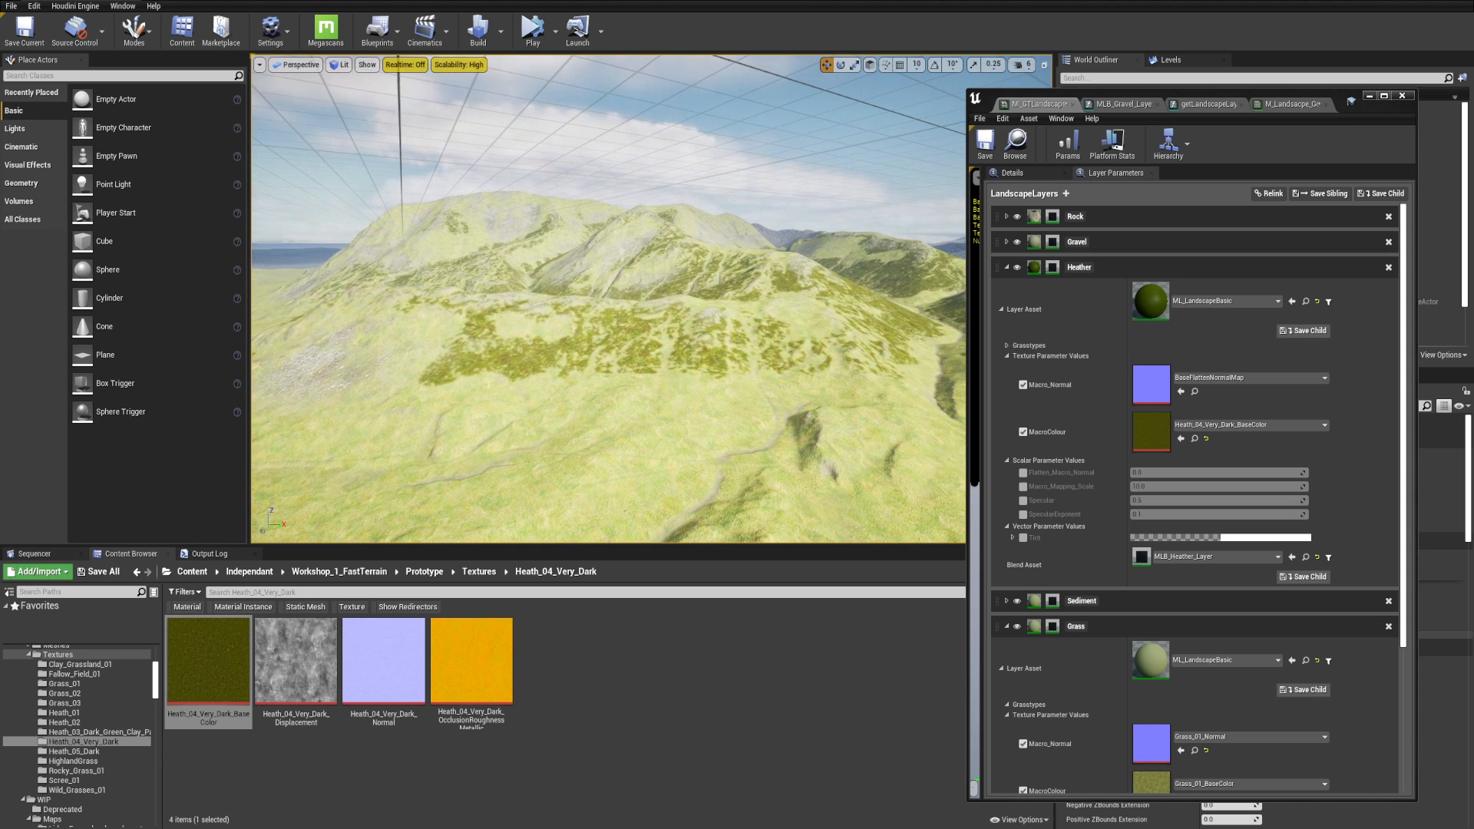
- Enable the Heather layer's Tint override and accept a salmon colour of about R 0.63, G 0.28, B 0.20
click(1023, 537)
click(1245, 538)
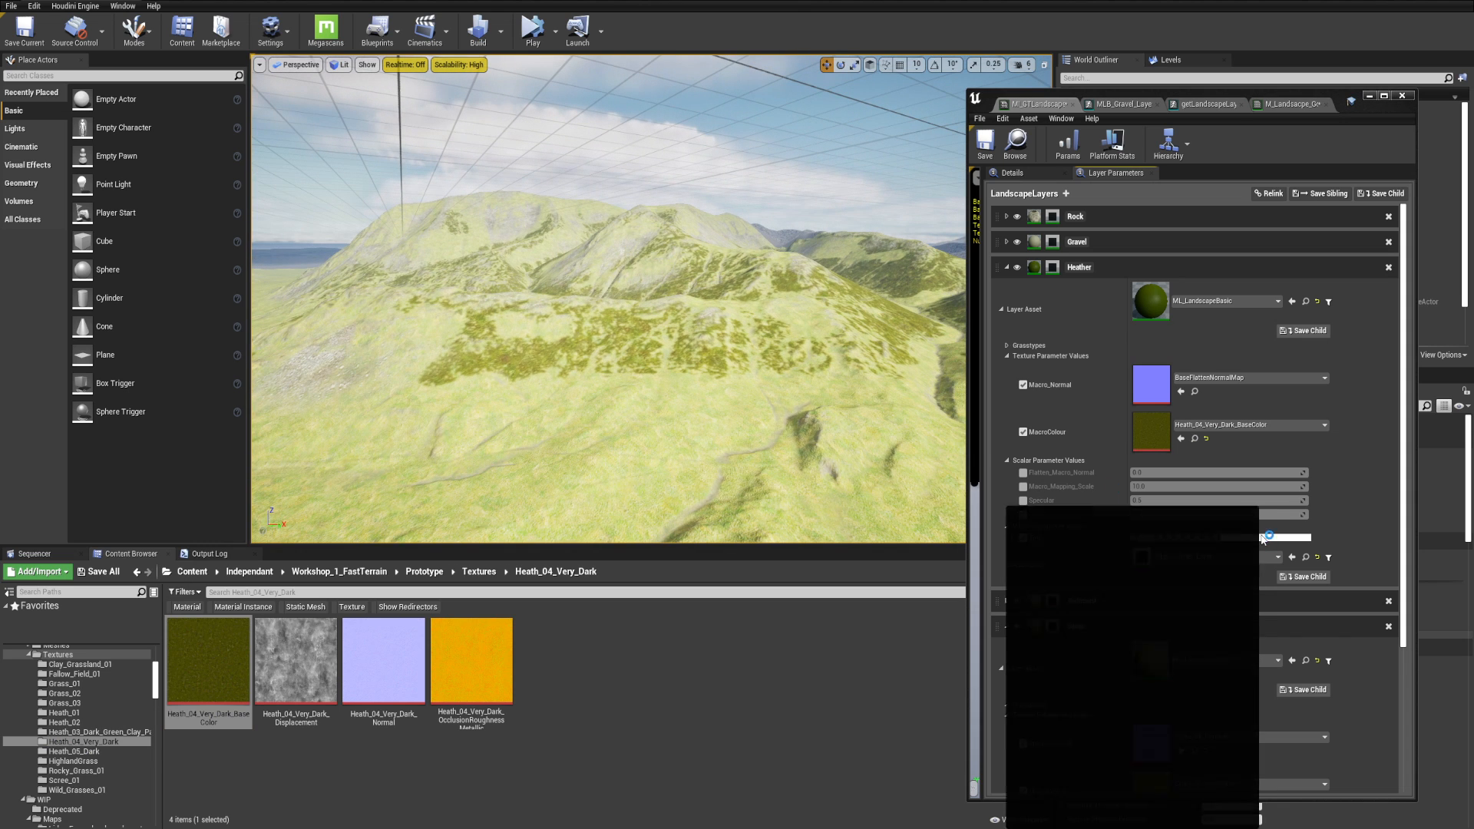
drag(1157, 665, 1161, 618)
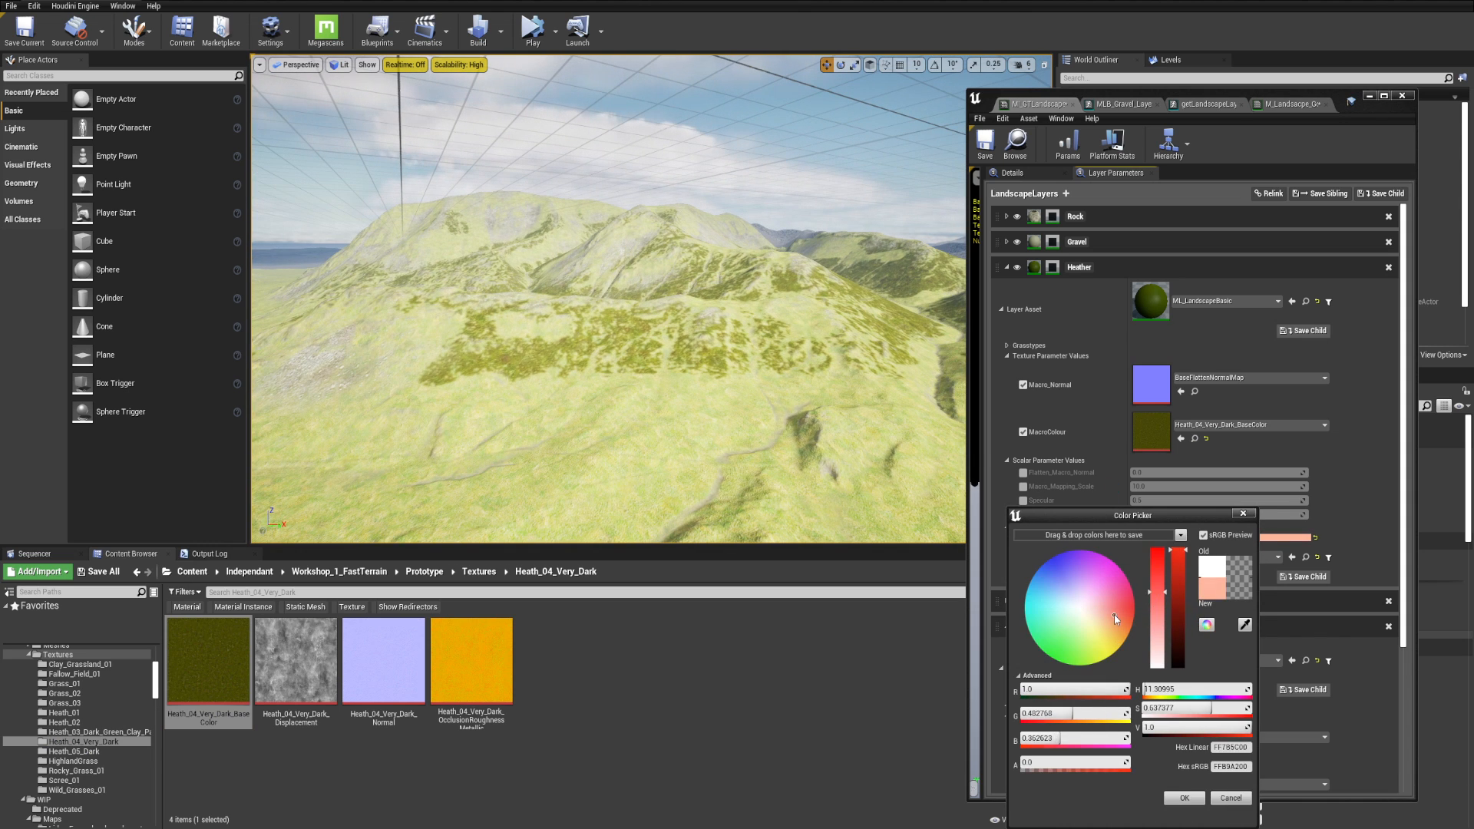
click(1174, 605)
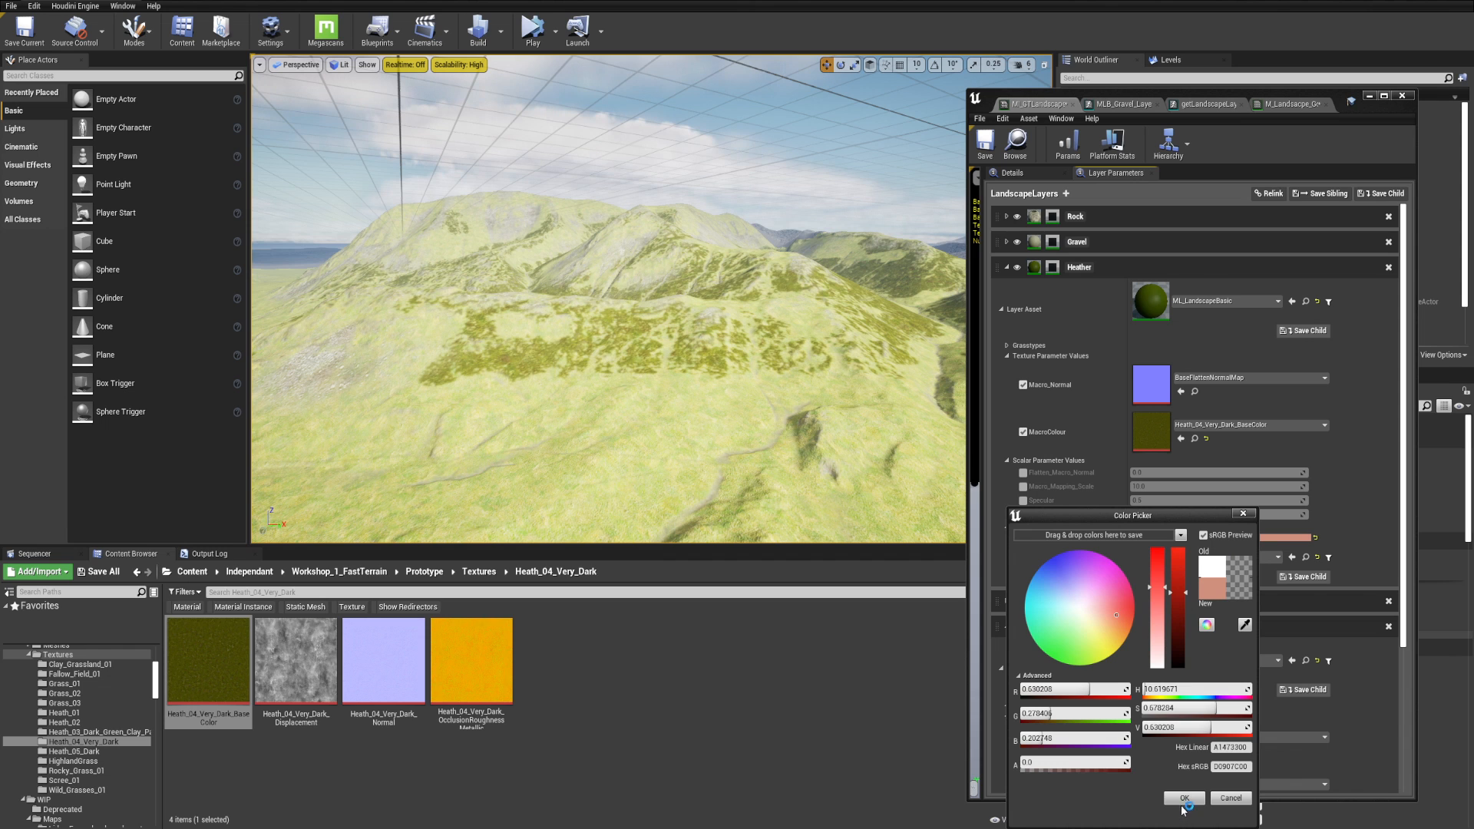
click(1194, 795)
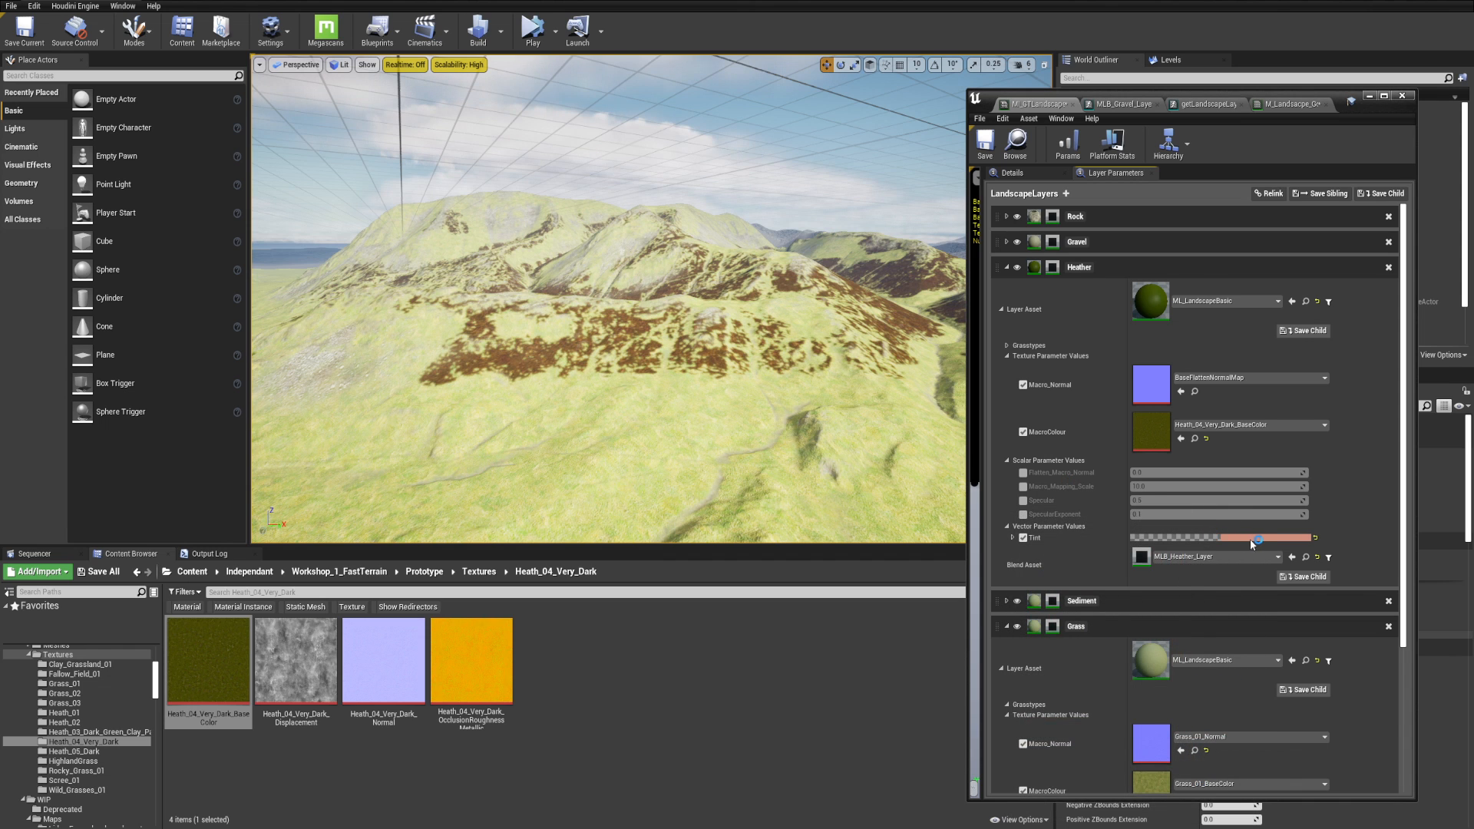
- Brighten and desaturate the Heather layer's Tint to about R 0.78, G 0.48, B 0.42 and accept it
click(1250, 539)
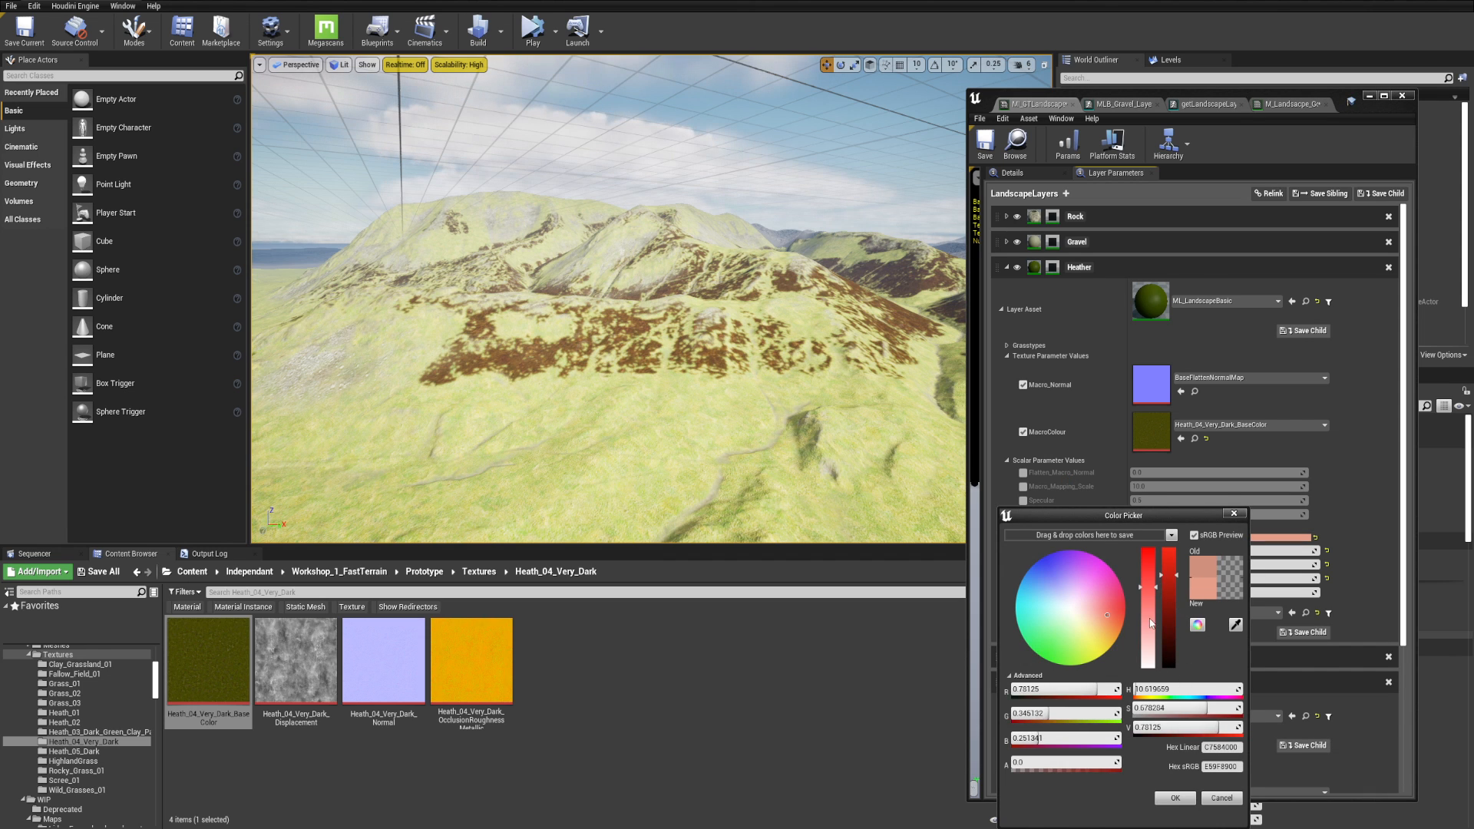
drag(1202, 708, 1167, 709)
click(1174, 798)
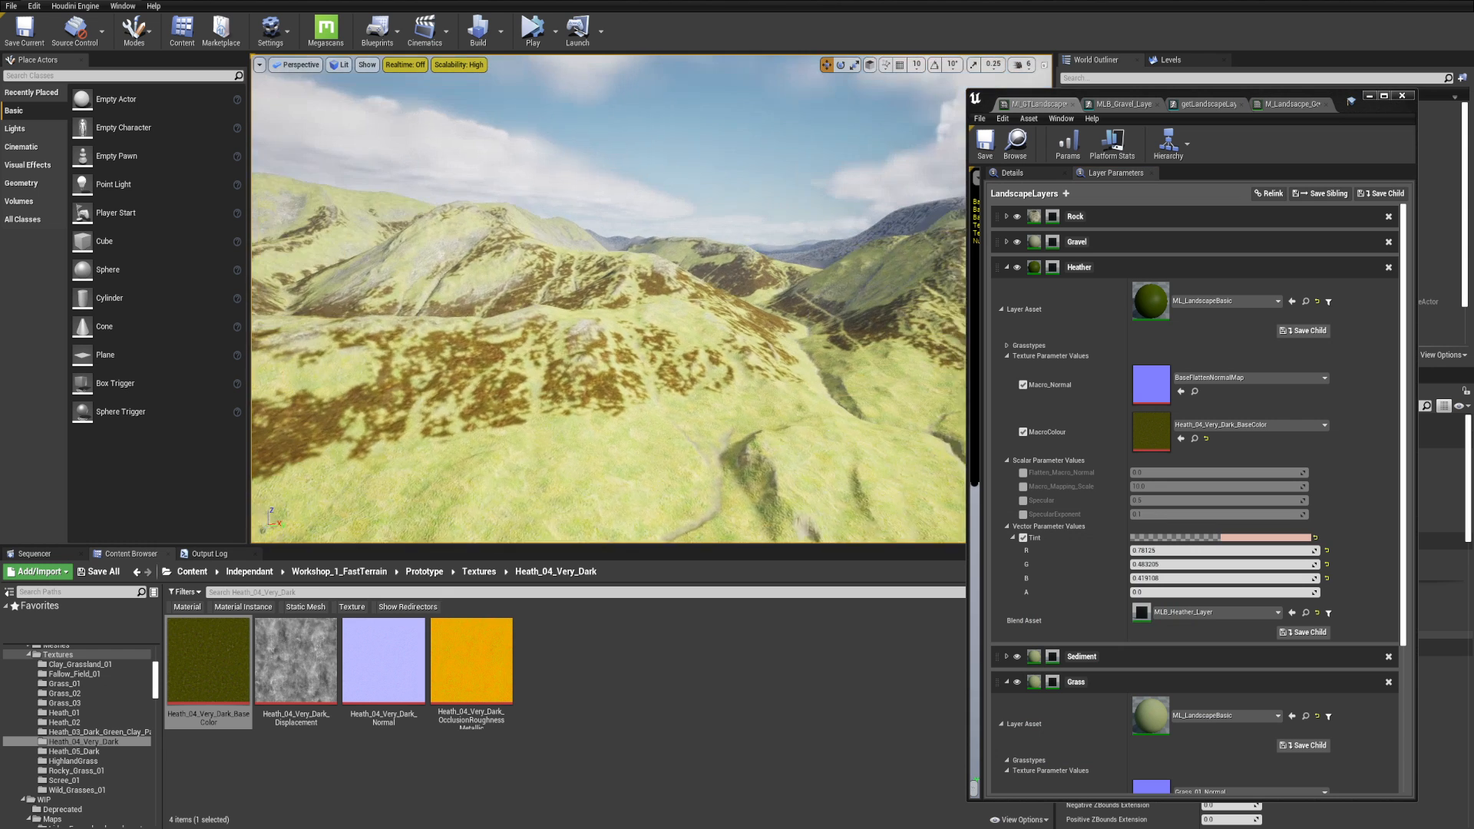
key(a)
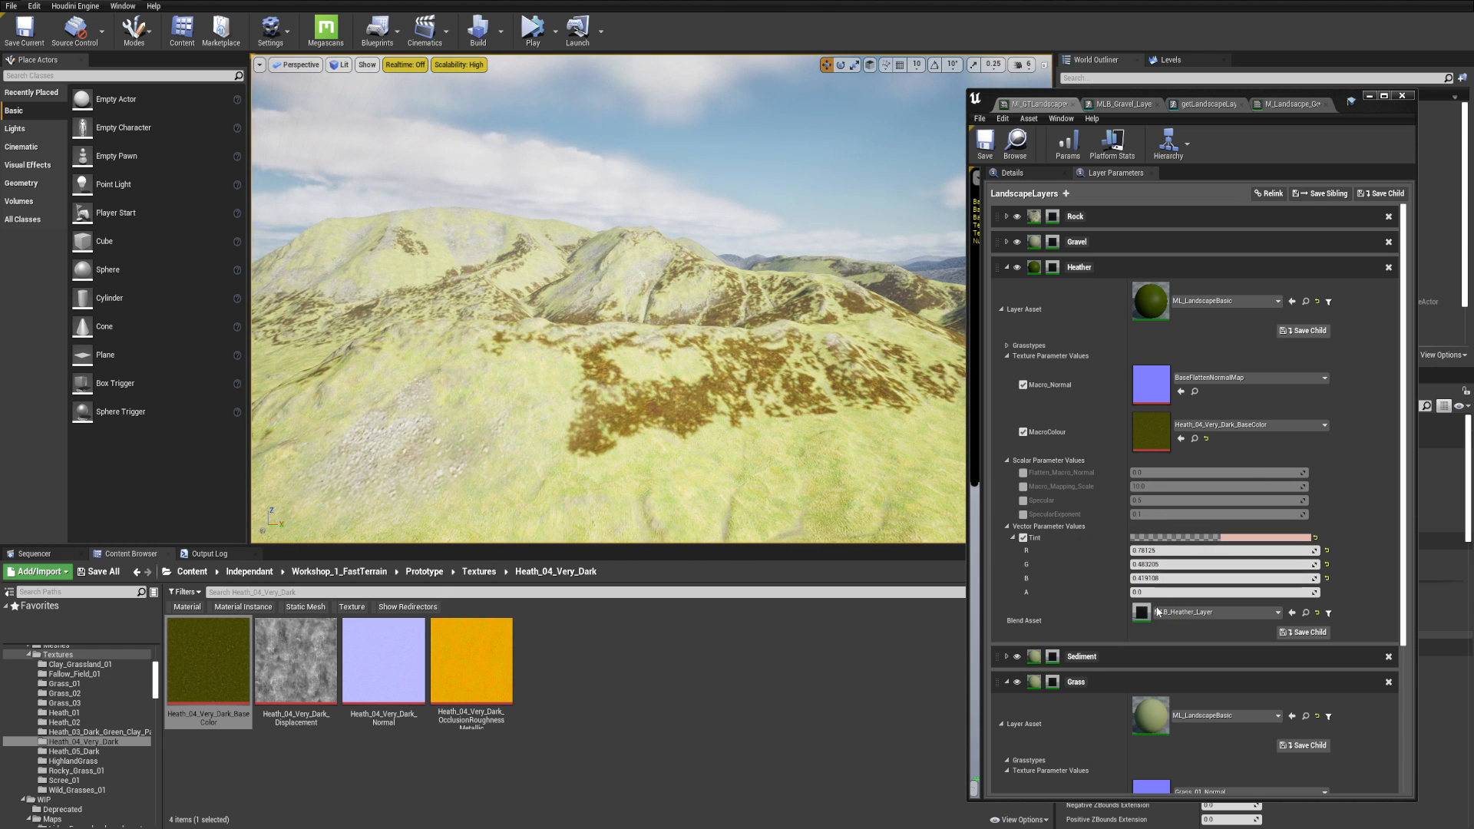
- Expand the Sediment layer, enable its Macro_Normal override, and assign Scree_01_BaseColor as its MacroColour
scroll(1157, 612, down, 3)
click(1007, 542)
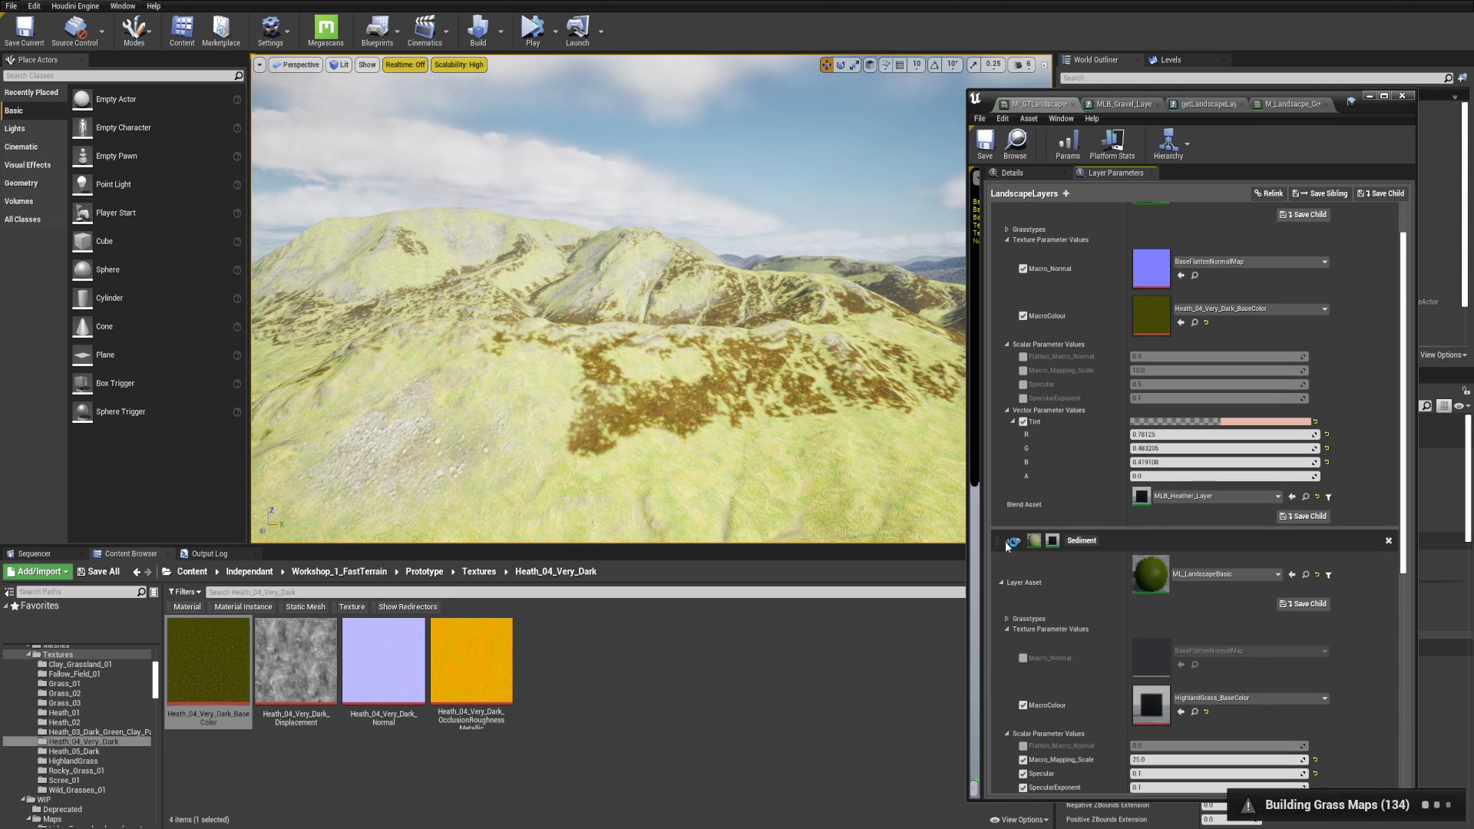
scroll(1021, 551, down, 3)
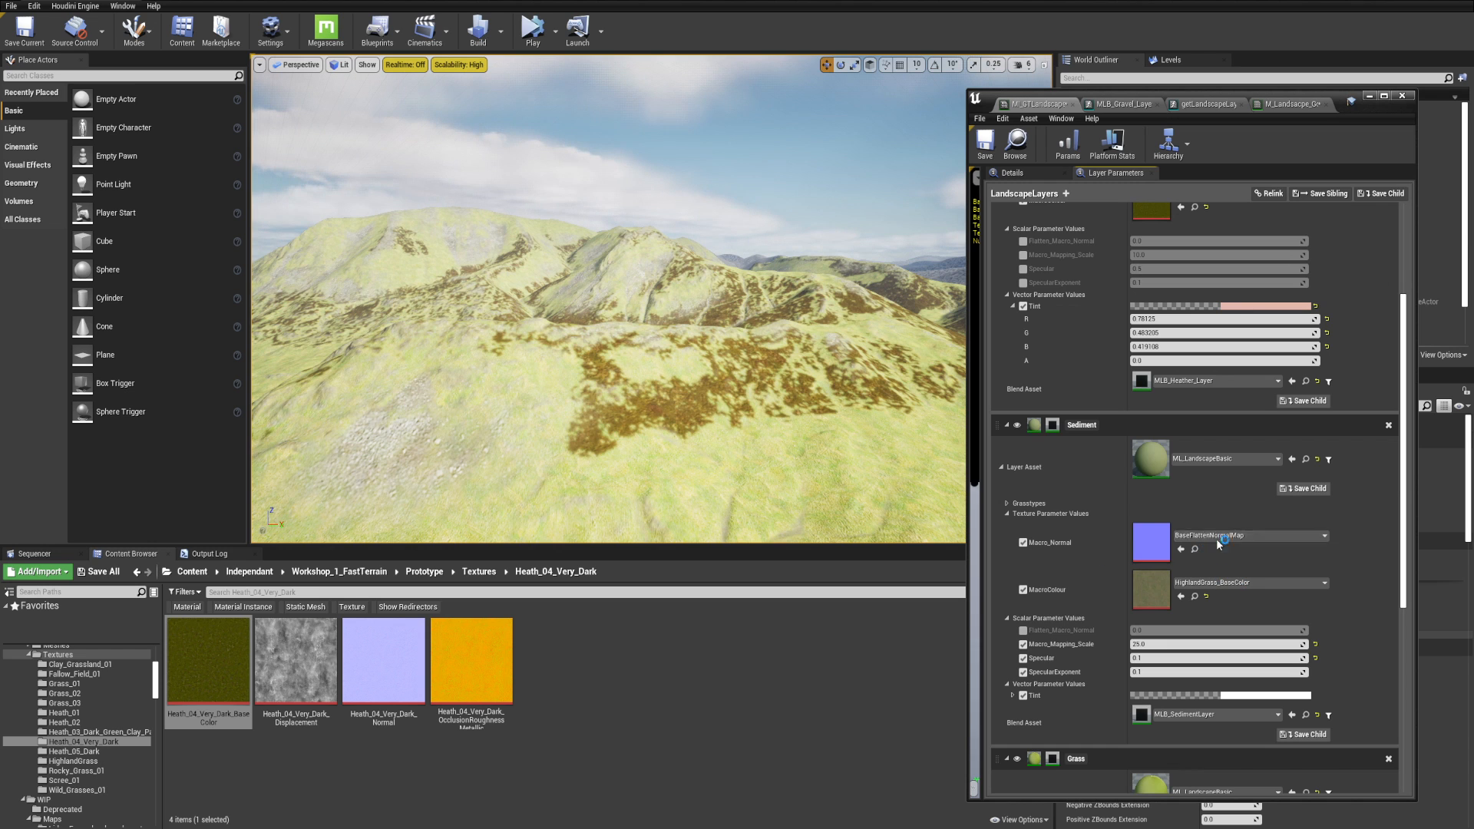
click(86, 781)
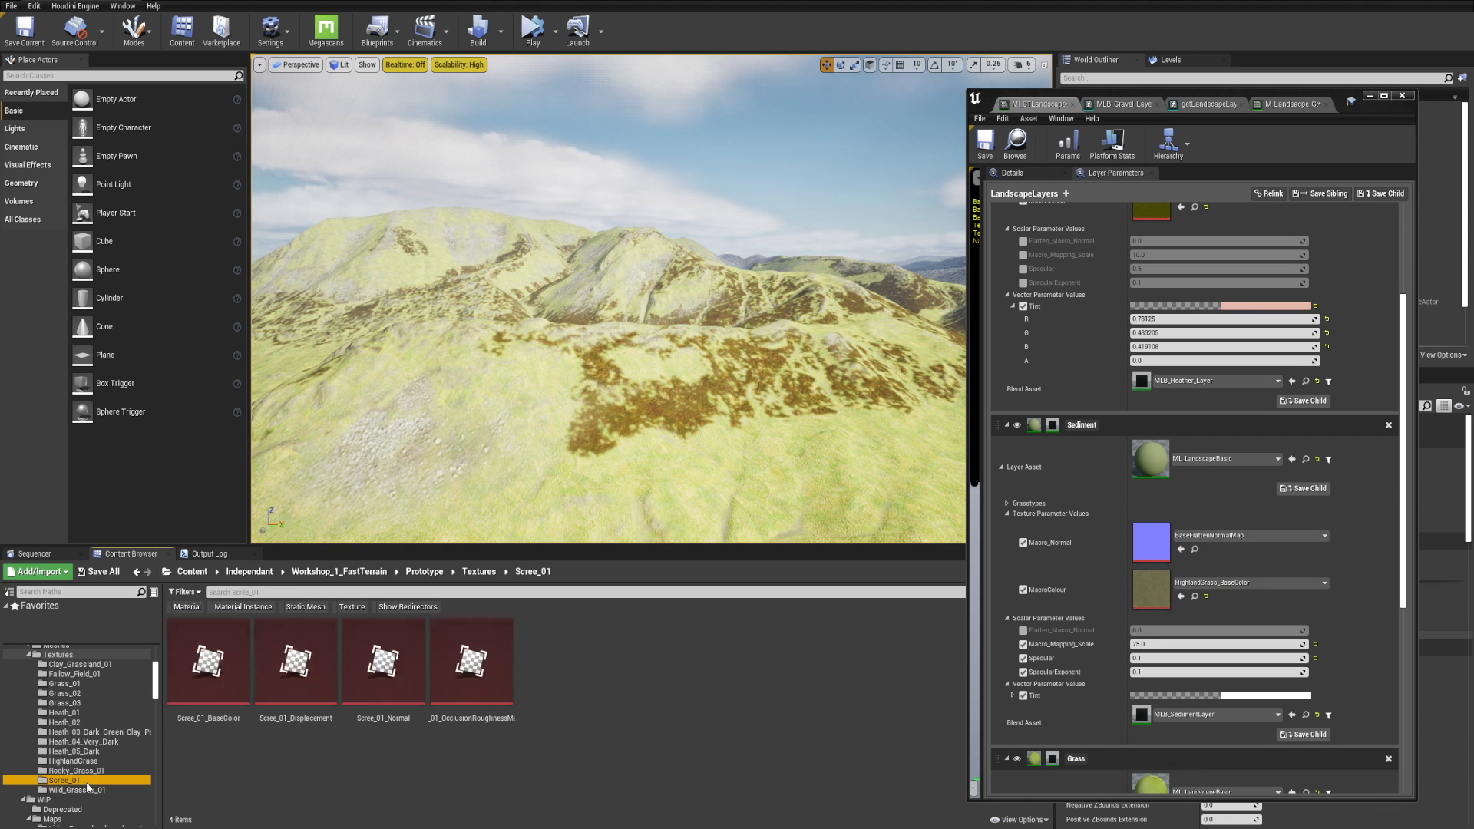
click(208, 660)
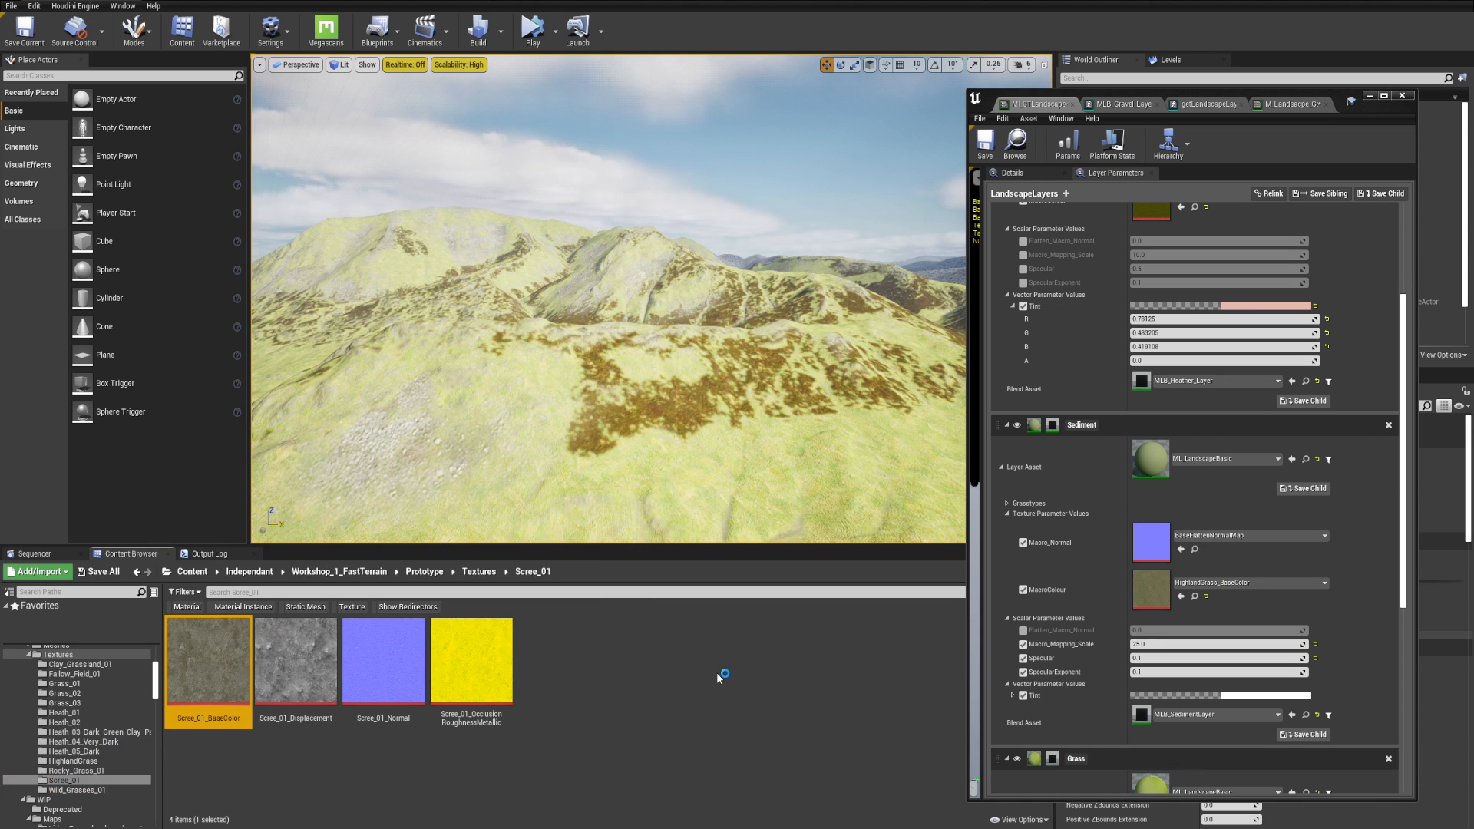
click(1181, 596)
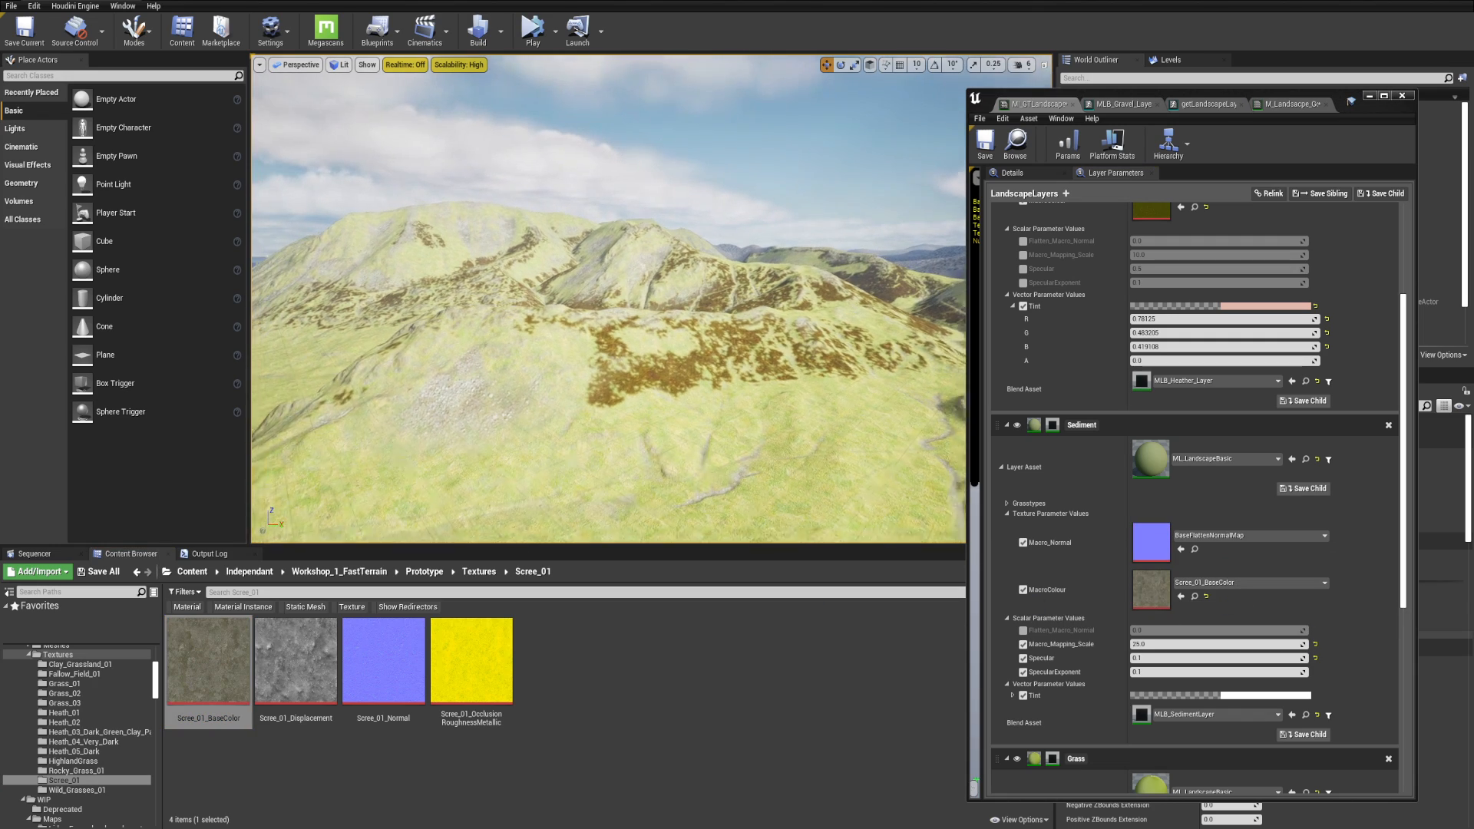
- Assign Scree_01_Normal as the Sediment layer's Macro_Normal texture
mouse_move(607, 346)
right_down()
mouse_move(660, 364)
mouse_move(584, 349)
right_up()
click(408, 679)
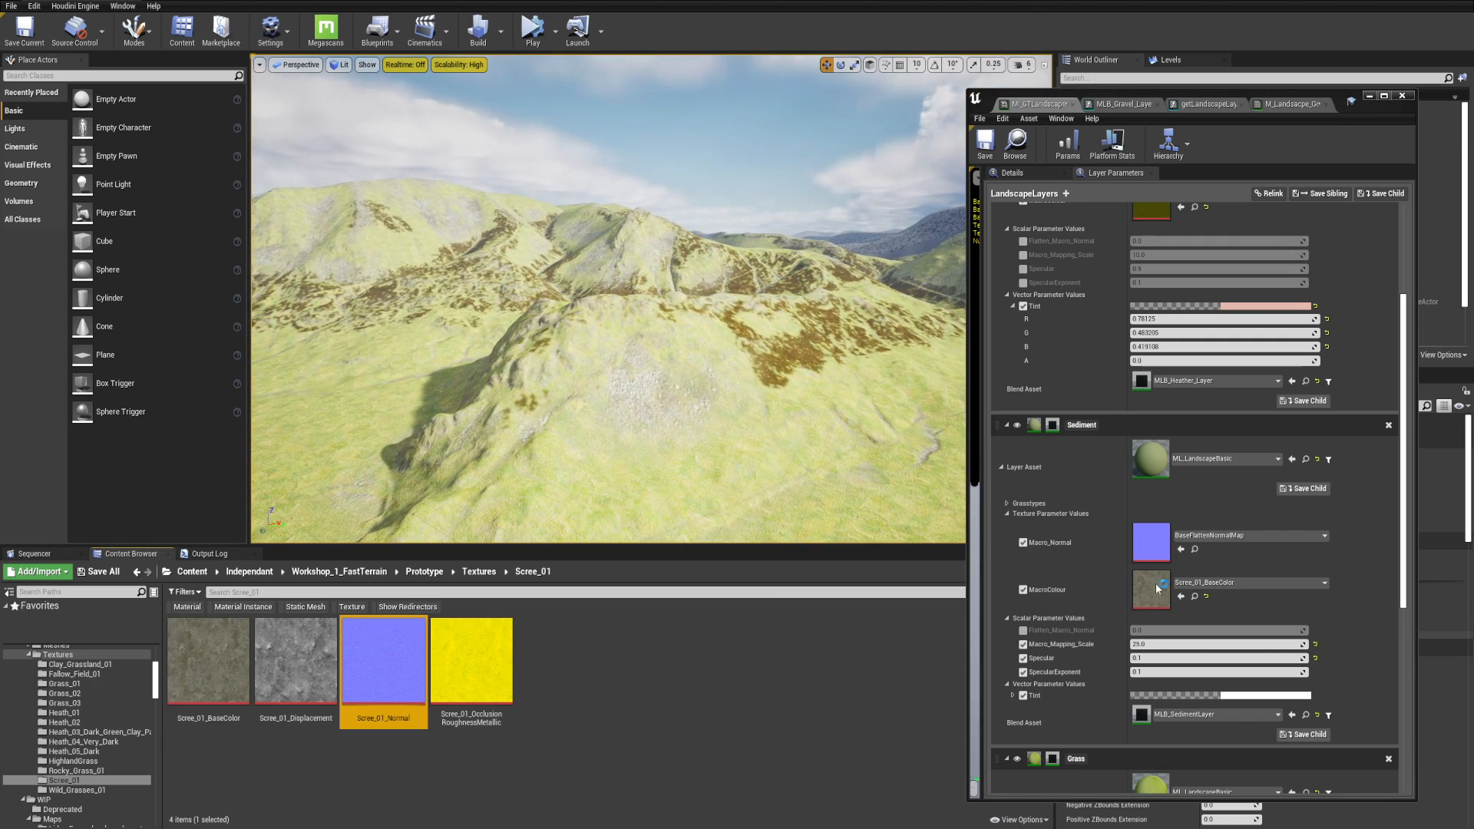
click(1181, 552)
- Enlarge the viewport to immersive mode and set the Sediment layer's Tint to a terracotta of about R 0.67, G 0.37, B 0.24
mouse_move(835, 404)
right_down()
mouse_move(835, 434)
mouse_move(810, 357)
mouse_move(730, 354)
mouse_move(798, 461)
mouse_move(871, 422)
mouse_move(860, 418)
right_up()
key(F11)
scroll(1236, 658, down, 3)
click(1236, 637)
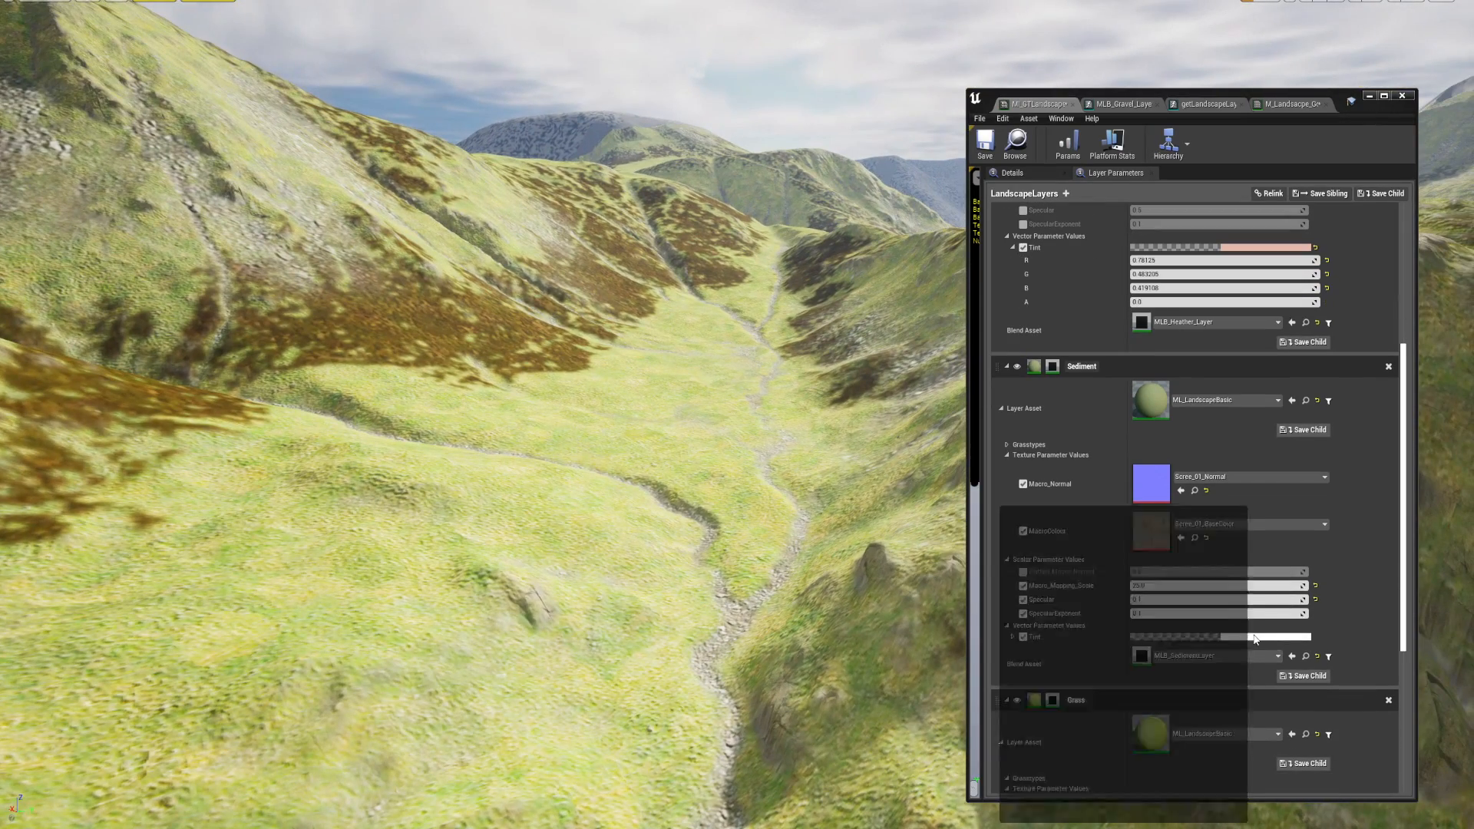
drag(1160, 659, 1152, 618)
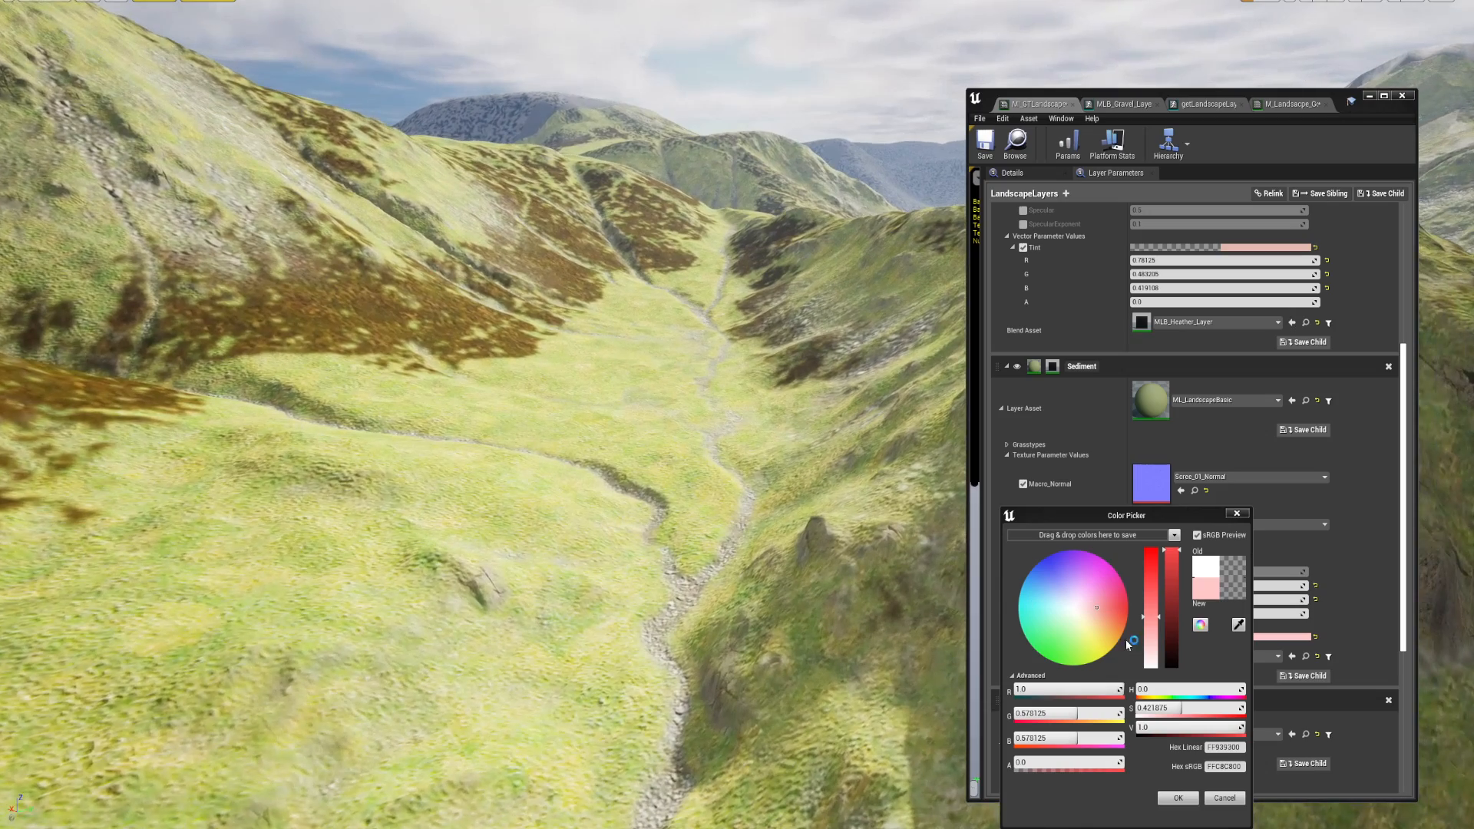
mouse_move(1161, 728)
mouse_down()
mouse_move(1147, 728)
mouse_move(1161, 727)
mouse_up()
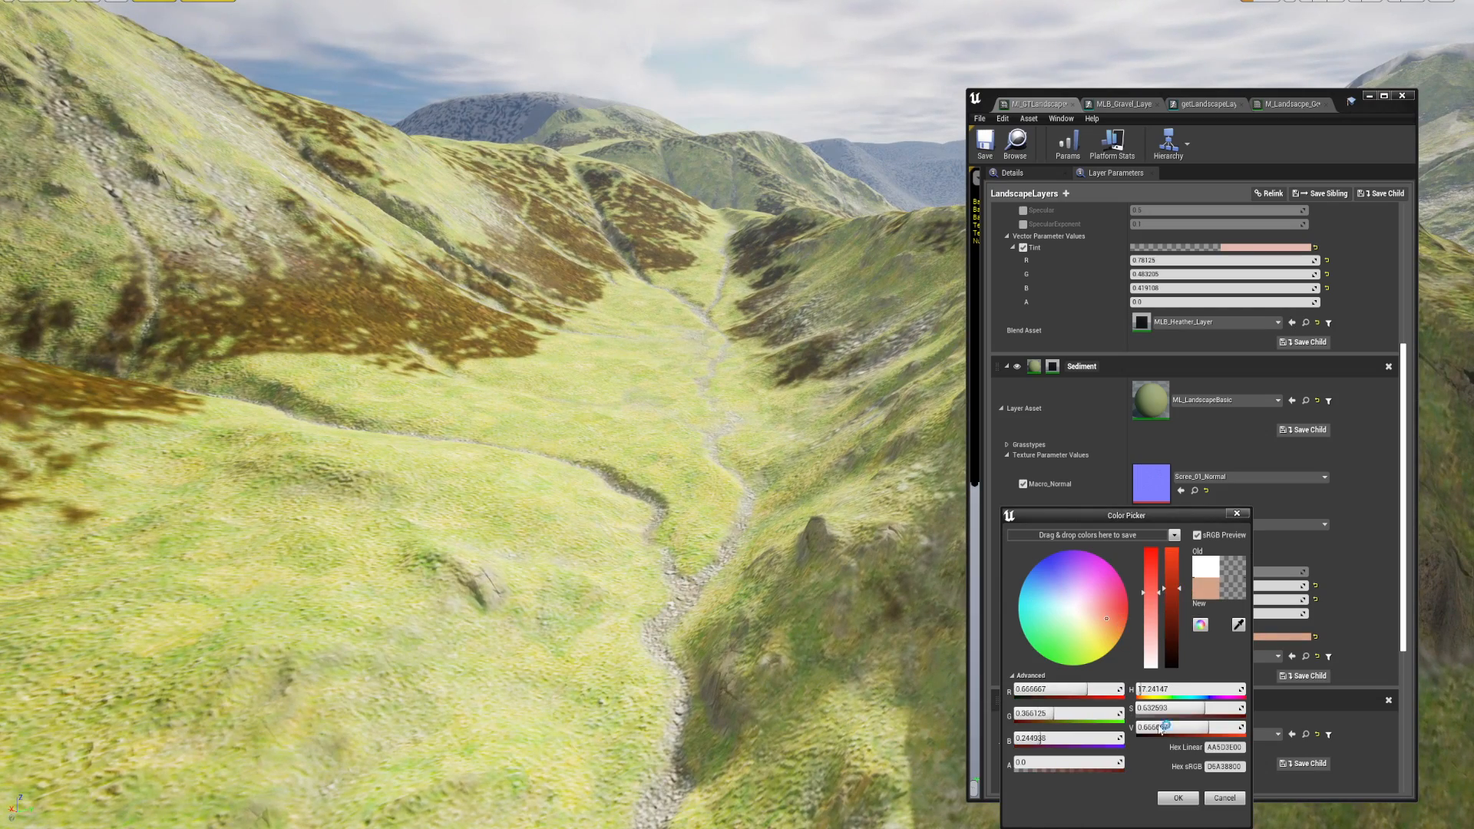
click(1170, 799)
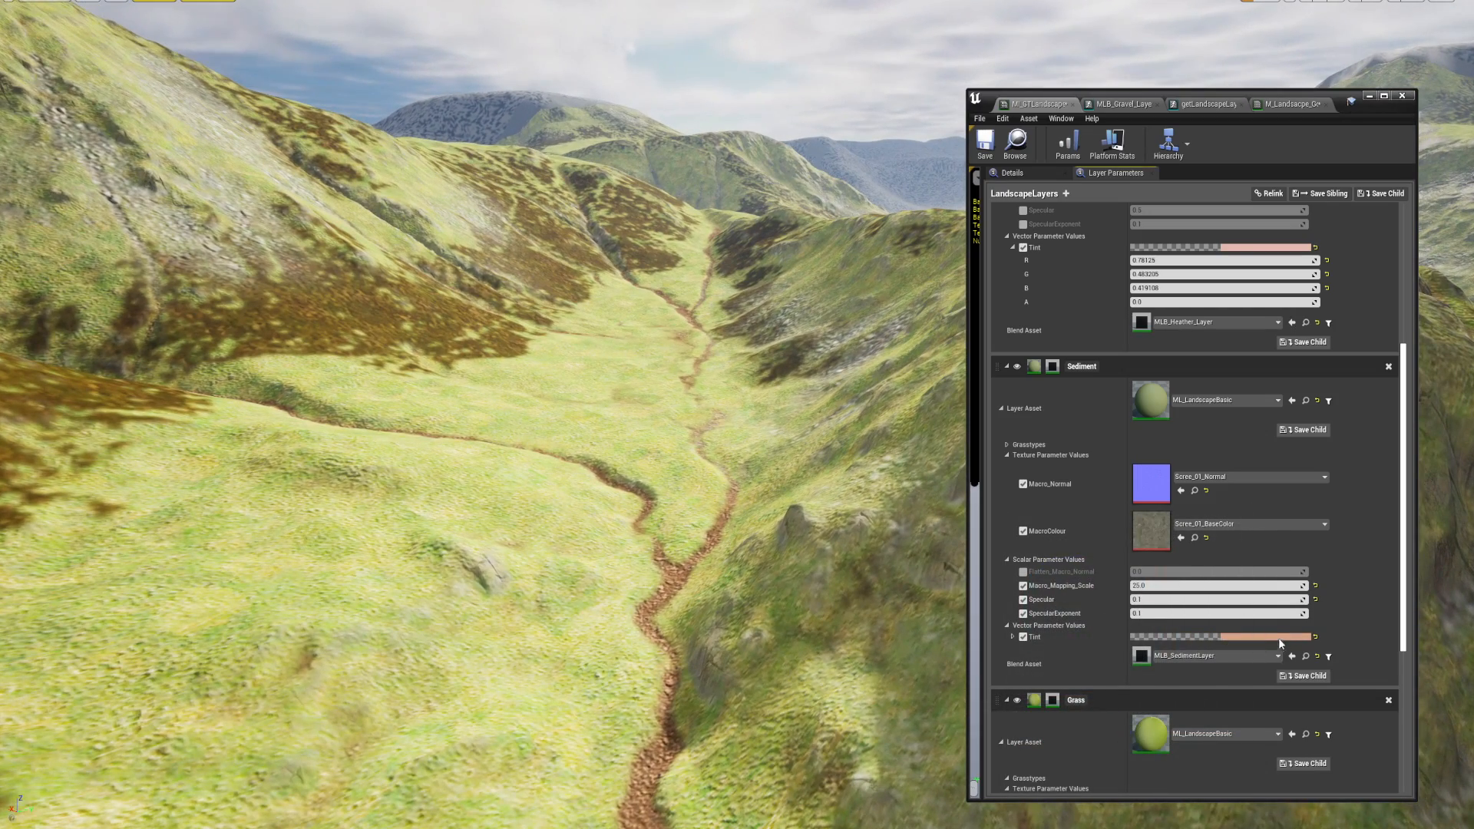
- Brighten the Sediment layer's Tint to a light orange and accept it
click(1278, 638)
drag(1198, 727, 1213, 727)
click(1203, 797)
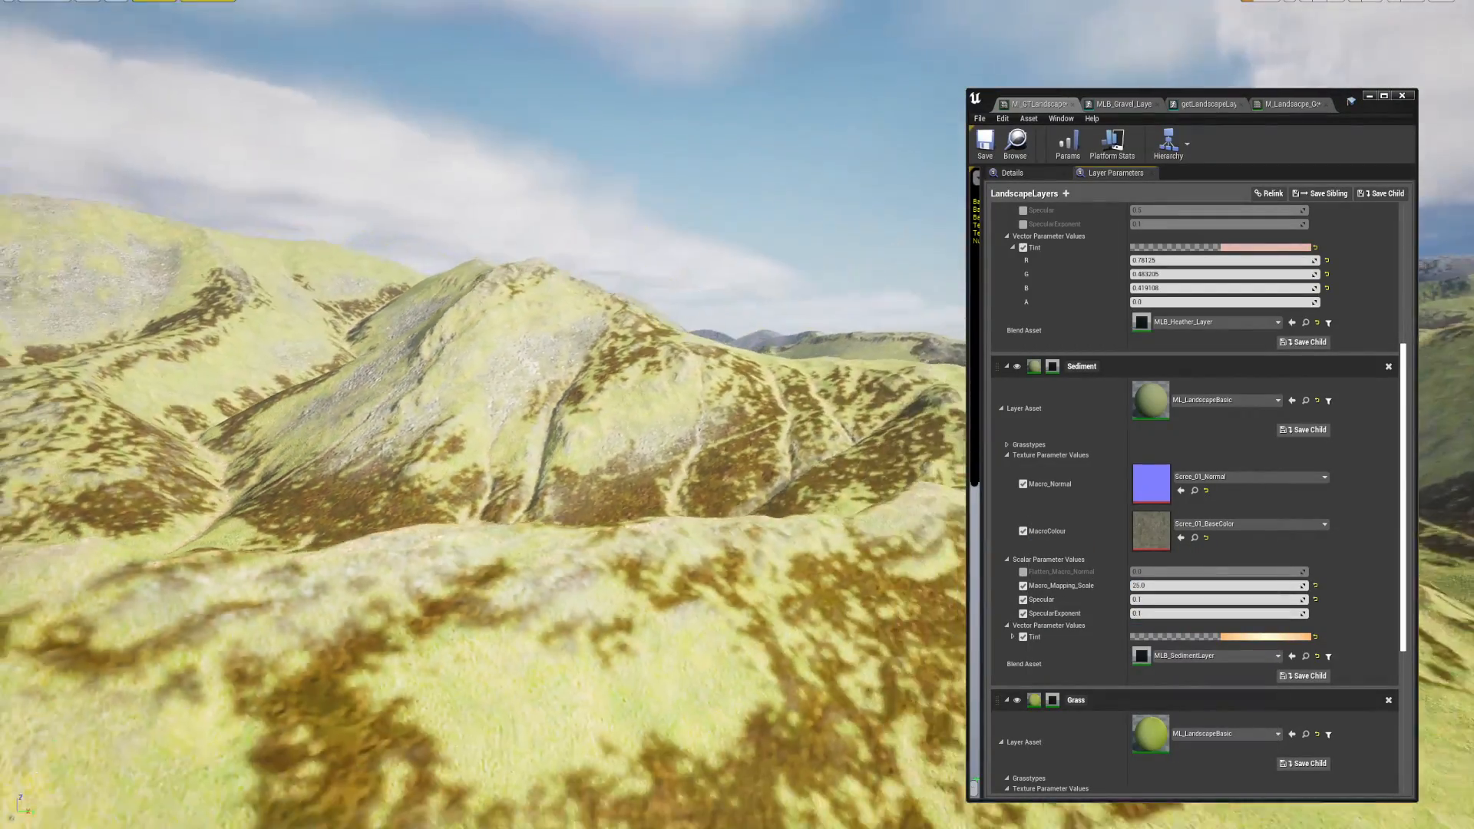
- Enable the Heather layer's Macro_Mapping_Scale override, set it to 20, and save the material instance
scroll(1115, 415, up, 5)
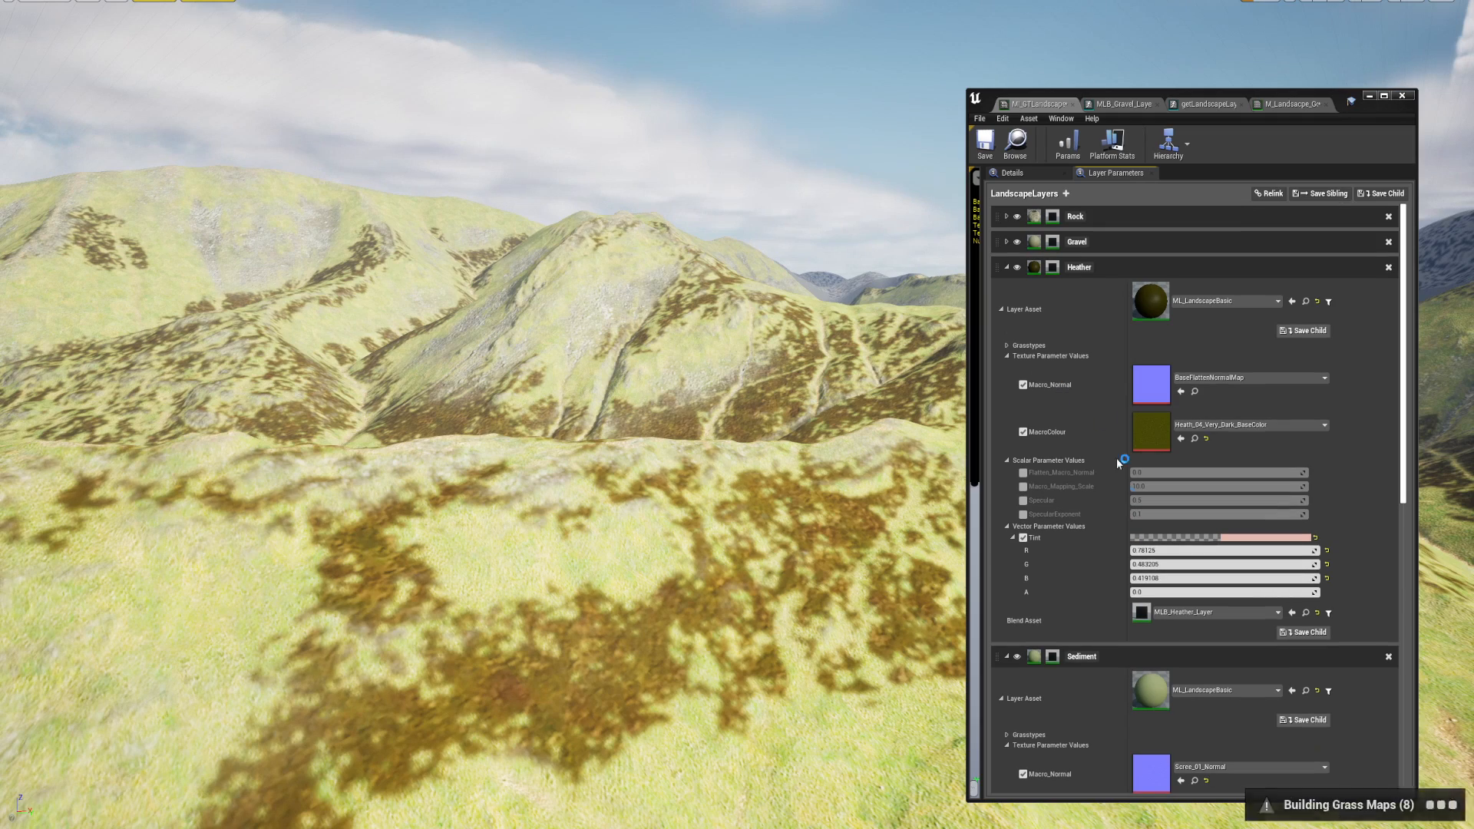
click(1023, 487)
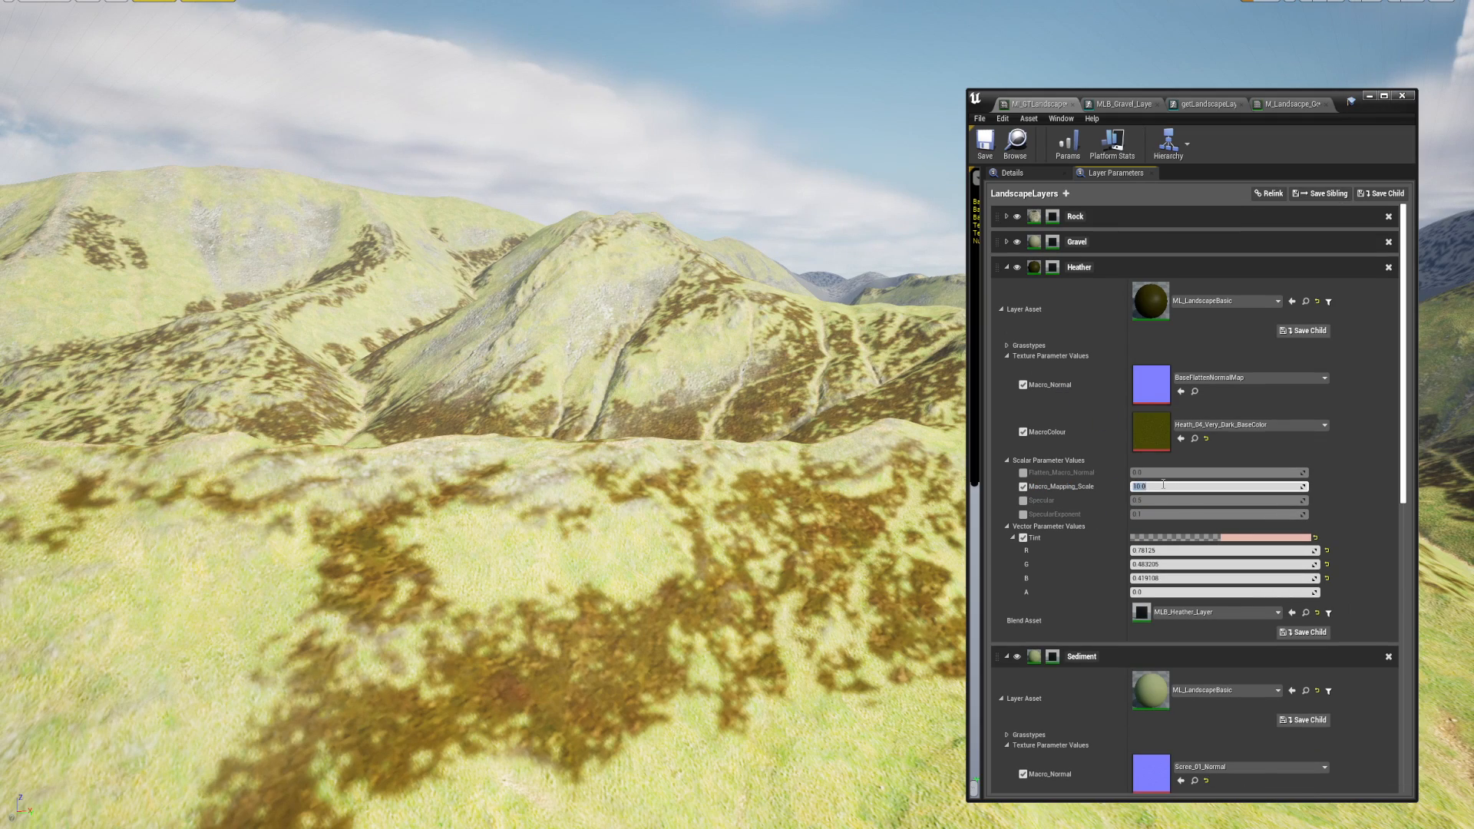
right_drag(868, 460, 963, 470)
click(983, 155)
- Examine the landscape textures on the steep slopes up close under different sun angles
mouse_move(868, 330)
right_down()
mouse_move(869, 375)
mouse_move(869, 318)
mouse_move(845, 328)
right_up()
key(w)
right_drag(614, 422, 738, 427)
right_drag(645, 425, 803, 390)
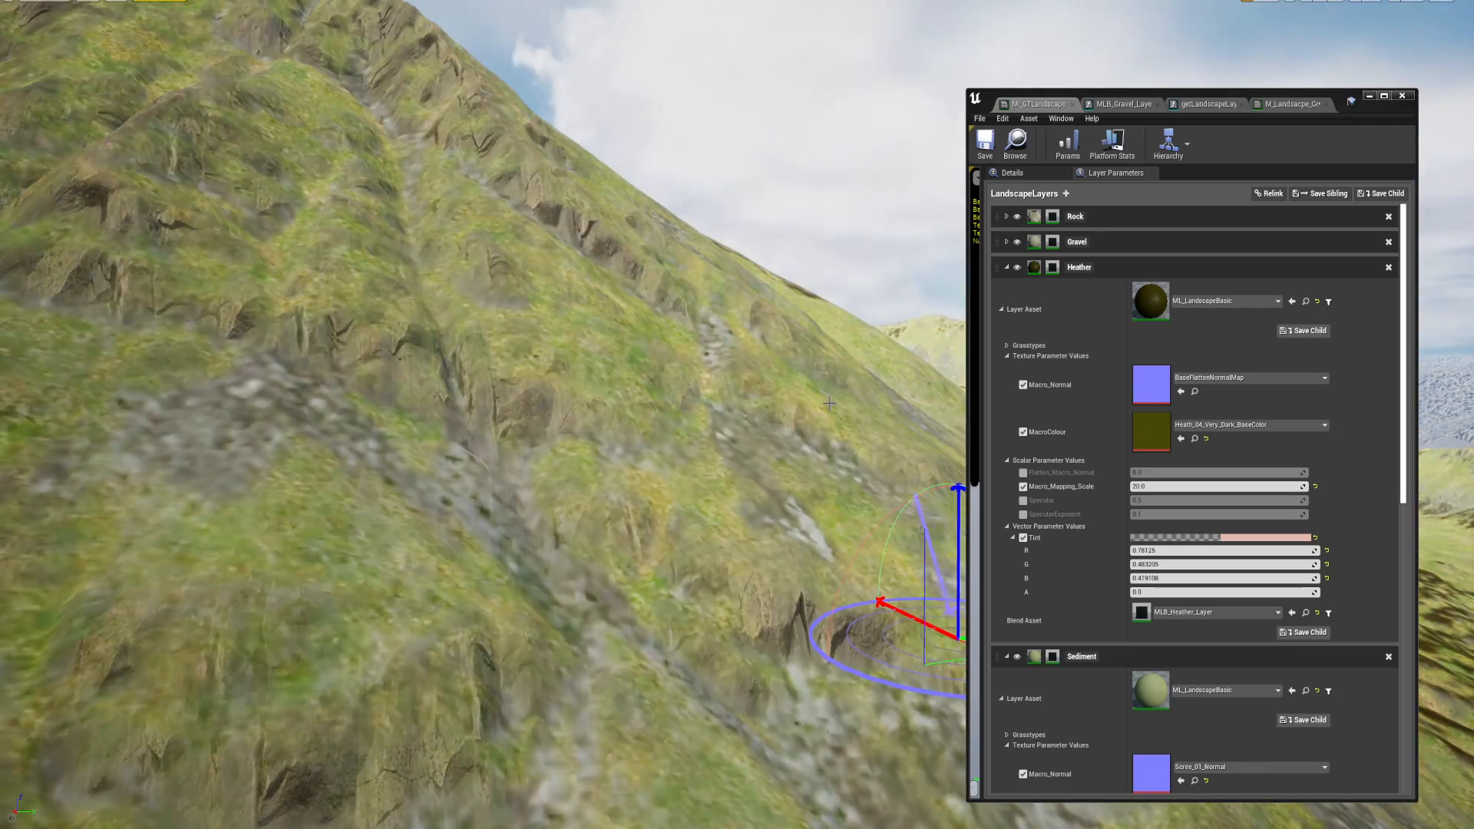
key(ctrl+l)
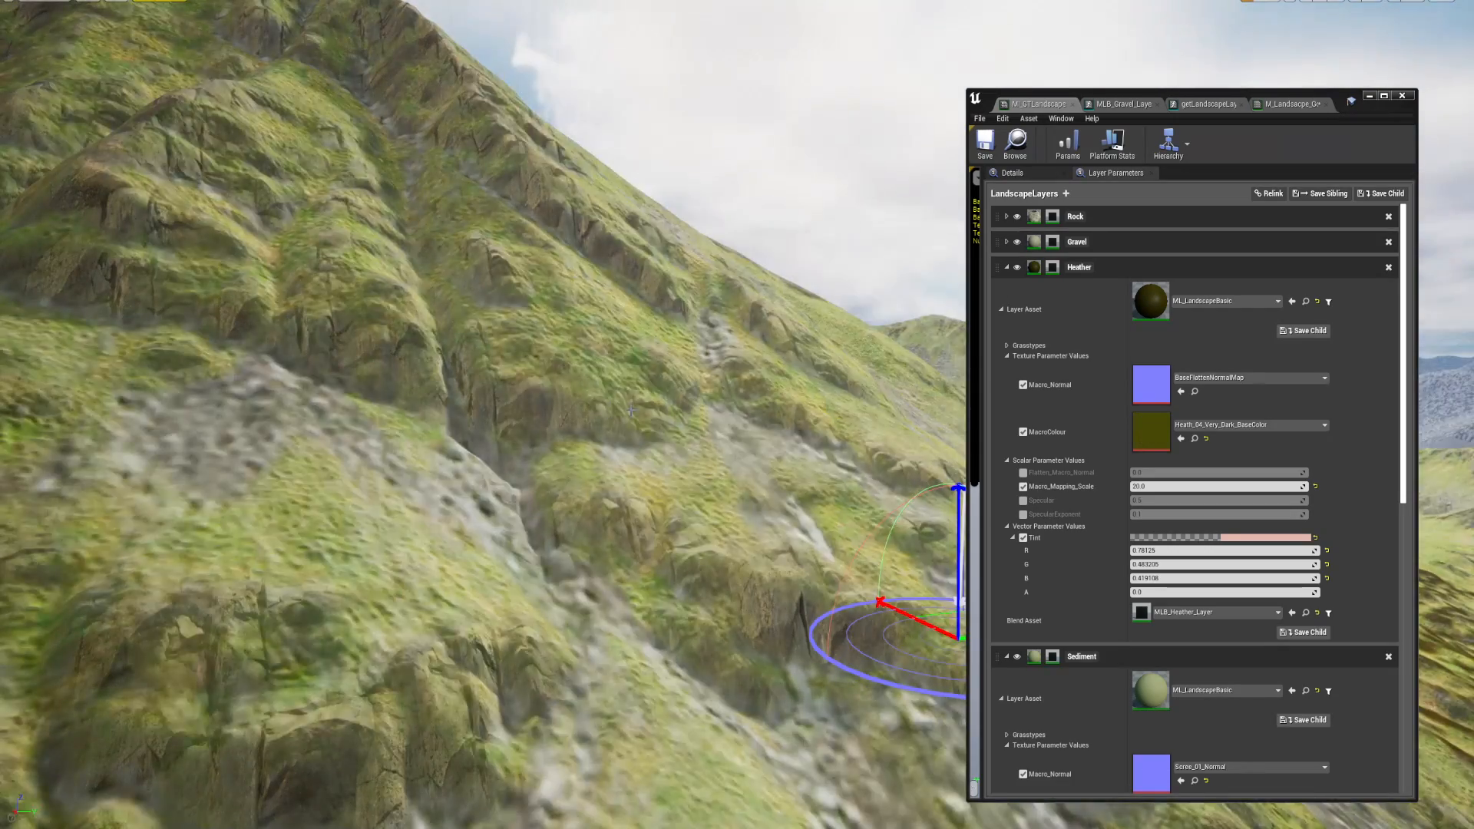
key(ctrl+l)
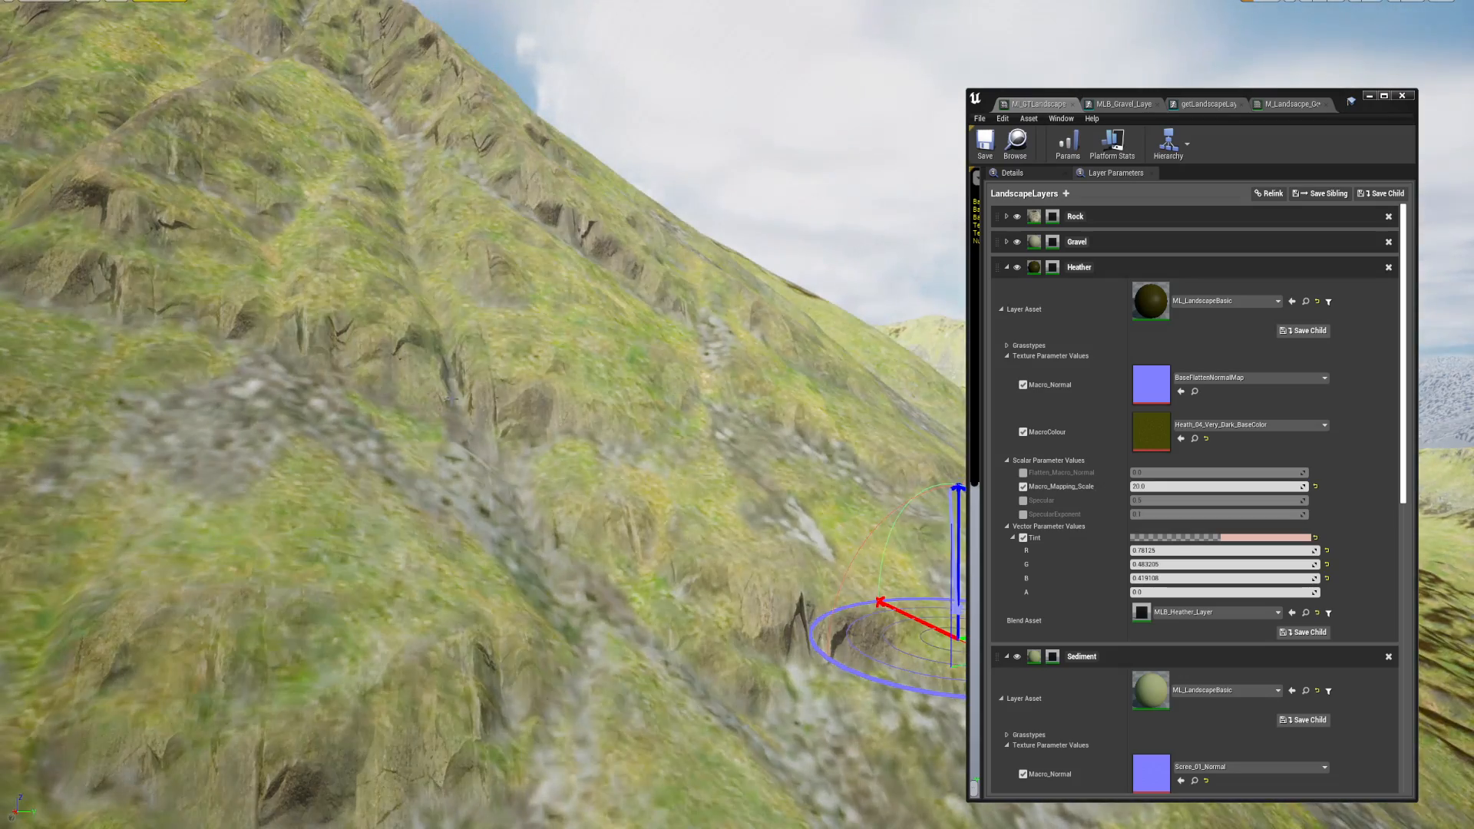
right_drag(451, 399, 426, 419)
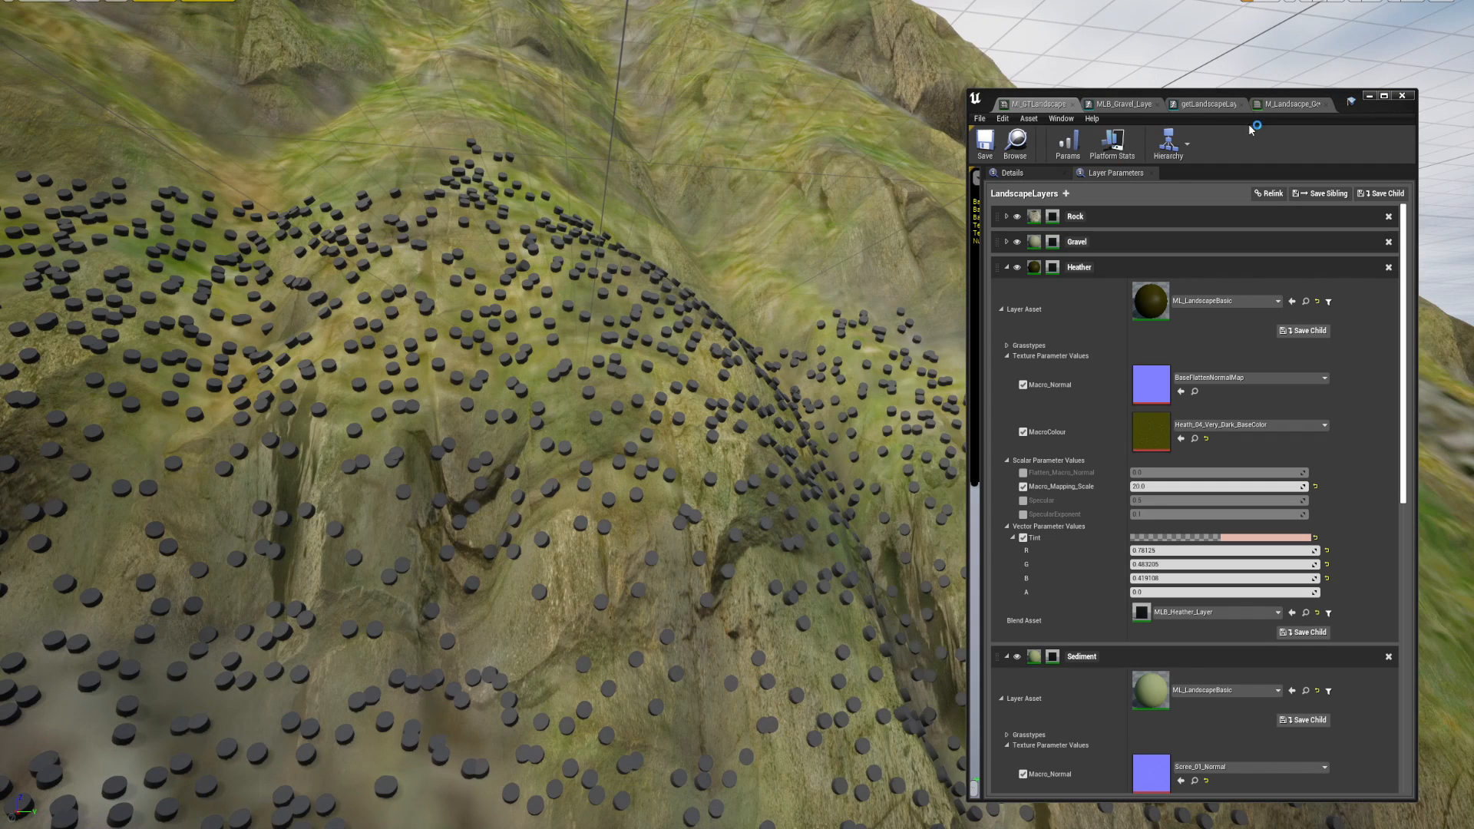
- In the landscape material, disconnect all inputs of the landscape grass output node and apply the change
click(1291, 108)
scroll(1198, 458, down, 5)
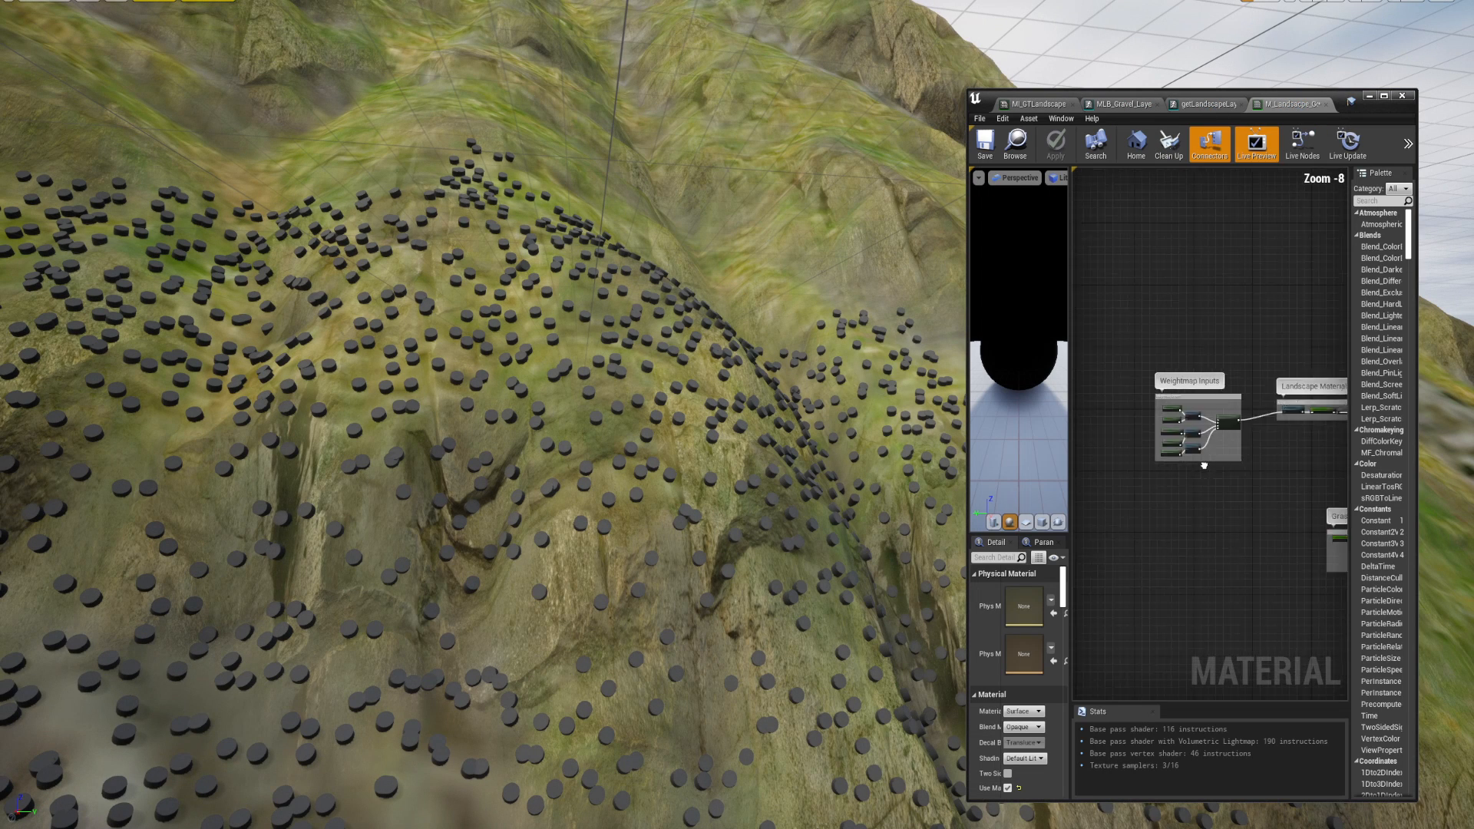
right_drag(1204, 464, 1078, 379)
scroll(1240, 451, up, 7)
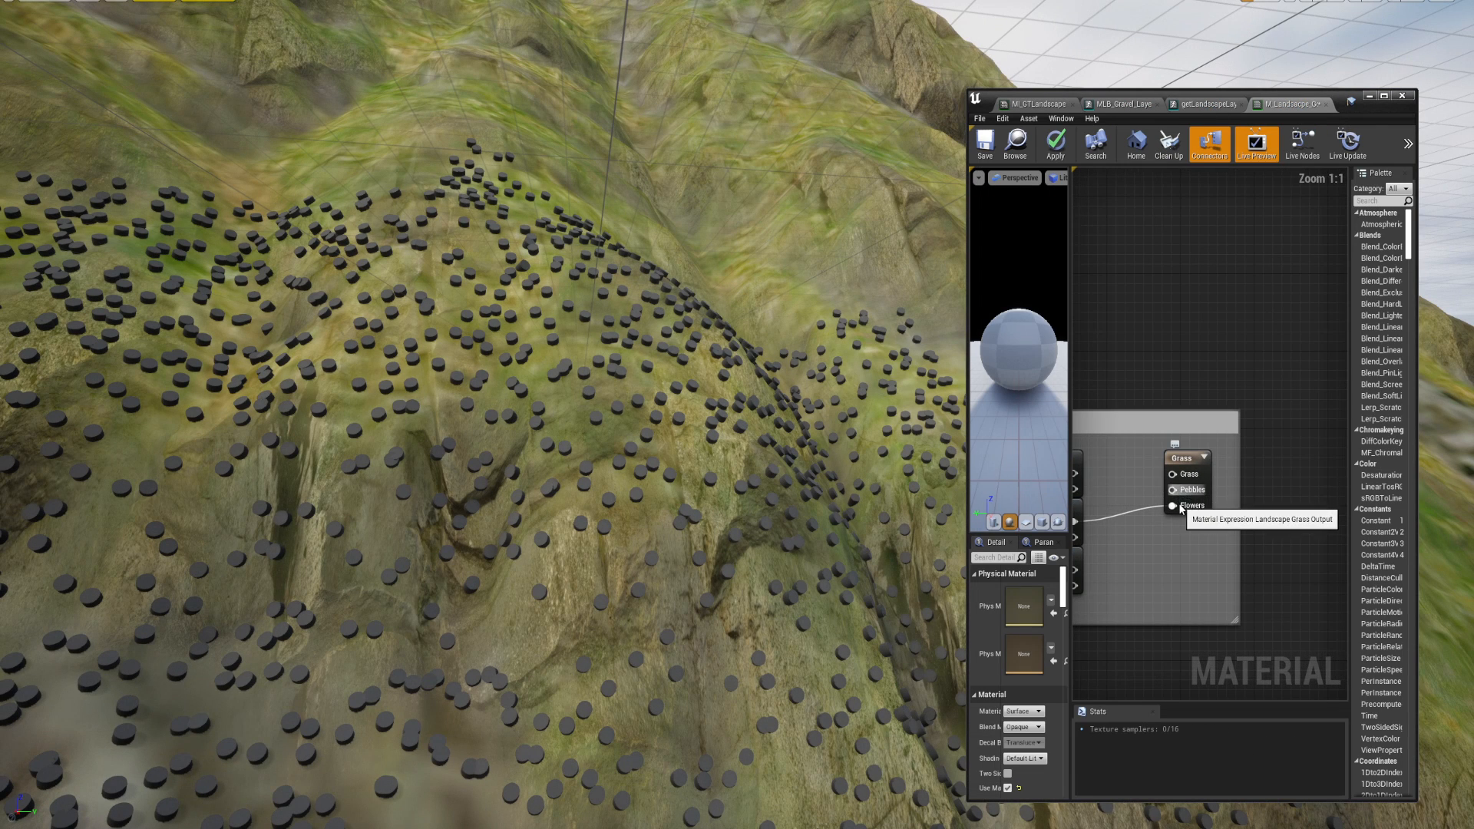
scroll(1198, 284, down, 4)
right_drag(737, 400, 1021, 415)
right_drag(768, 427, 937, 422)
right_drag(540, 369, 650, 337)
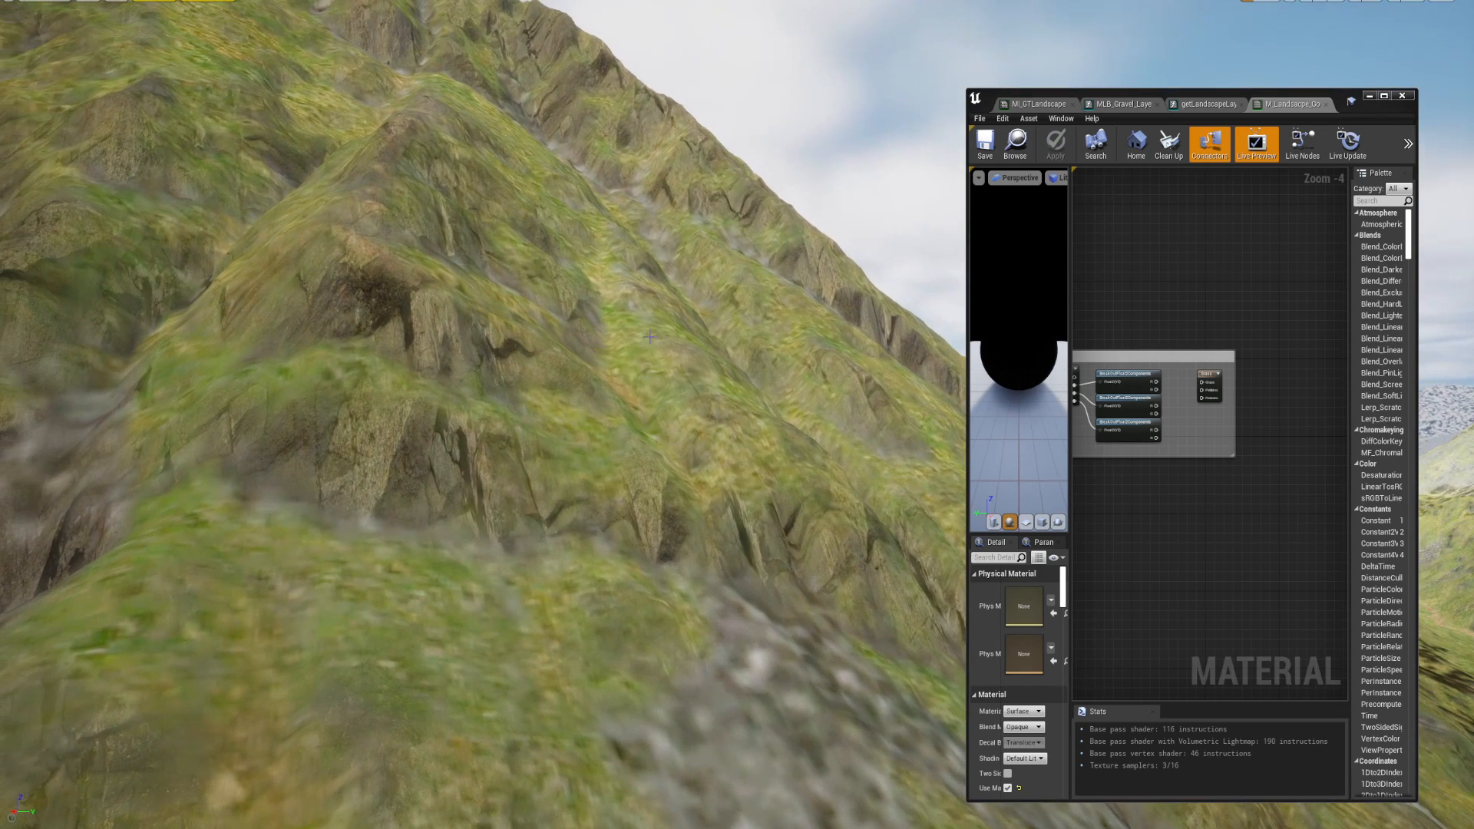
- Return to the material instance's layers, collapse Heather, expand Rock, and open its MLB_RockLayer blend asset
click(1029, 102)
click(1007, 268)
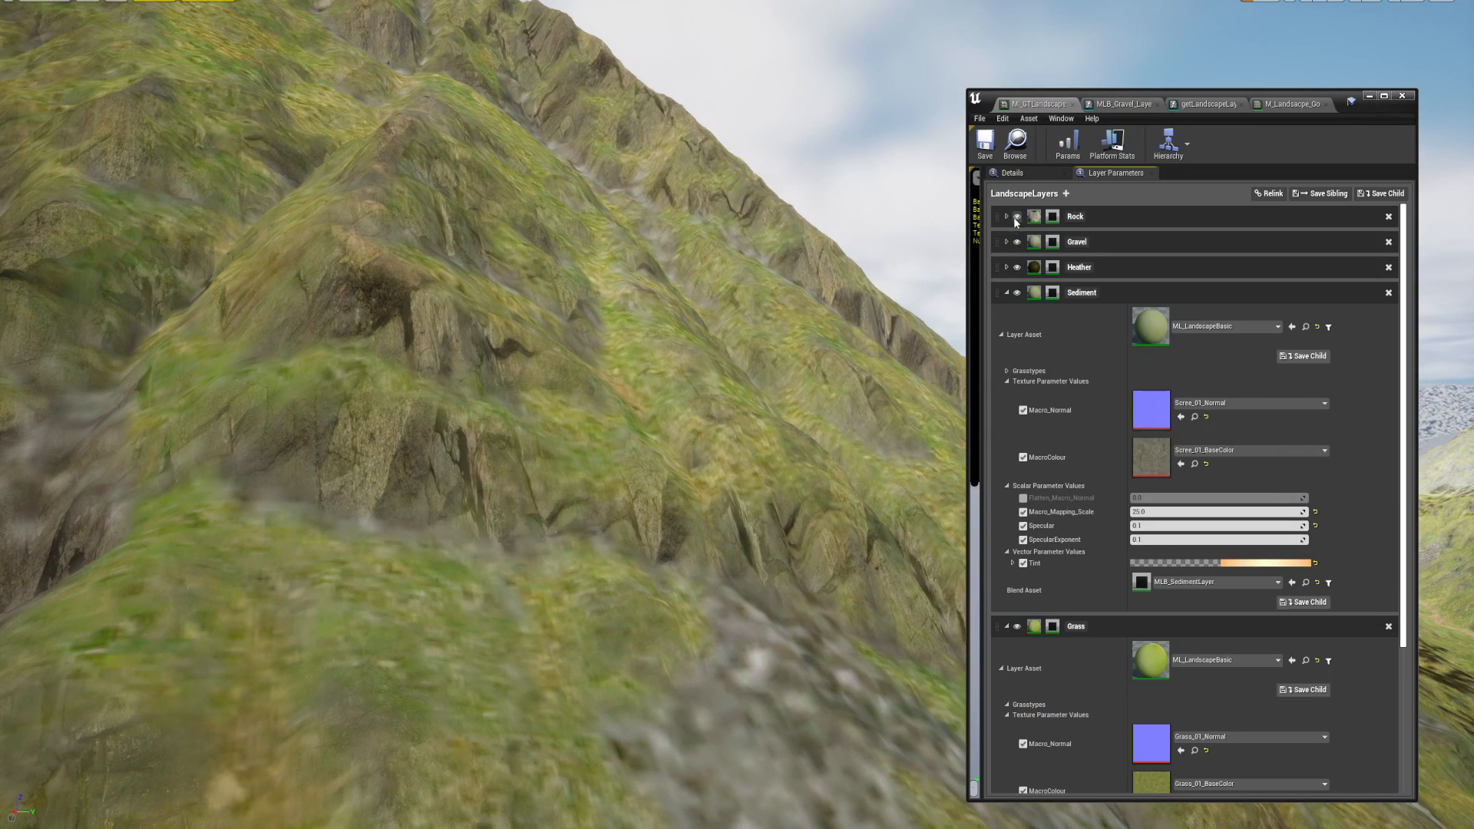
click(1007, 216)
scroll(1205, 419, down, 2)
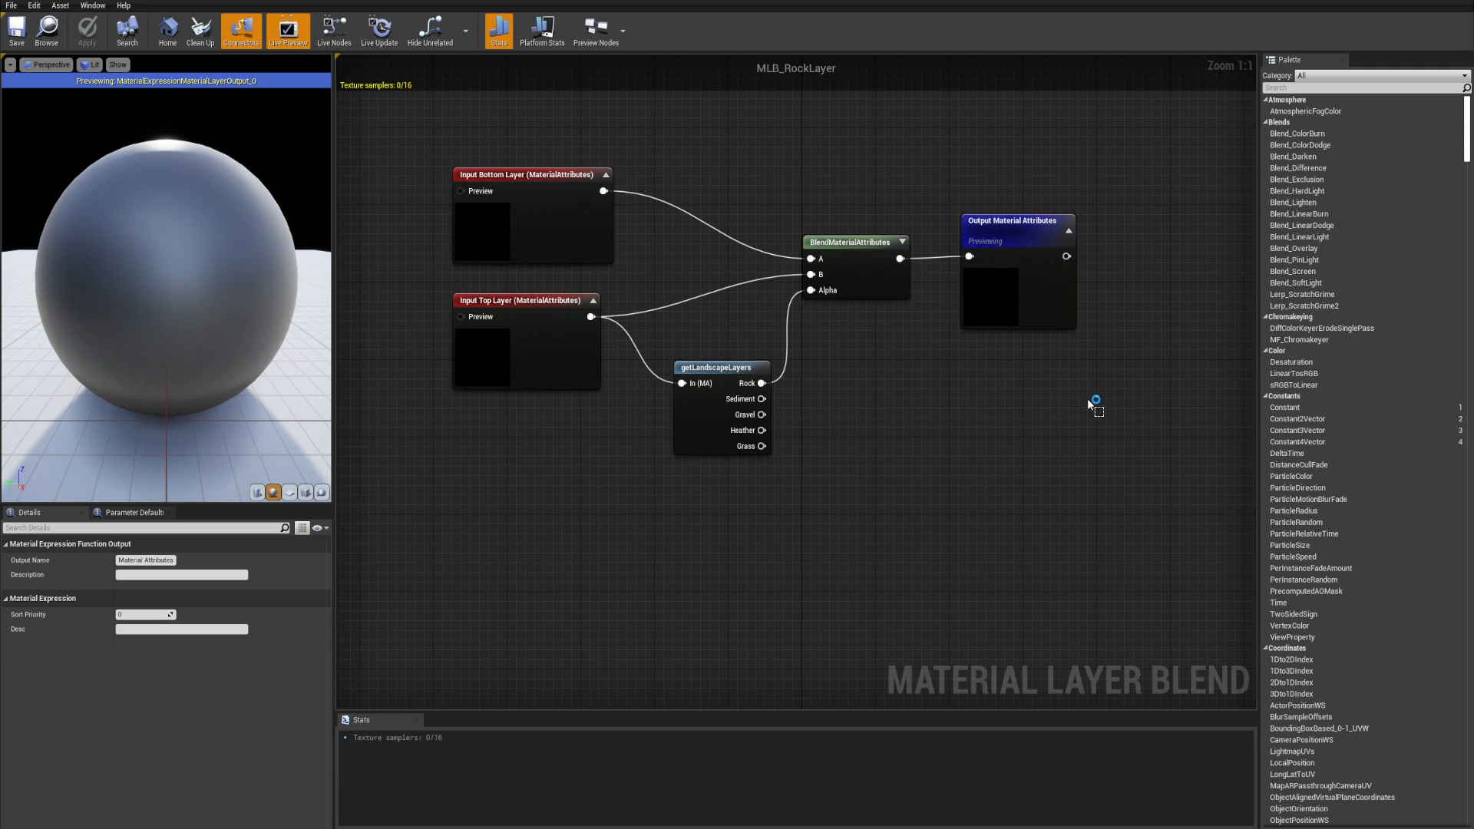
- Move the BlendMaterialAttributes and output nodes aside in MLB_RockLayer and add a HeightLerp node in the gap
drag(1089, 402, 995, 243)
click(965, 353)
right_drag(880, 383, 847, 392)
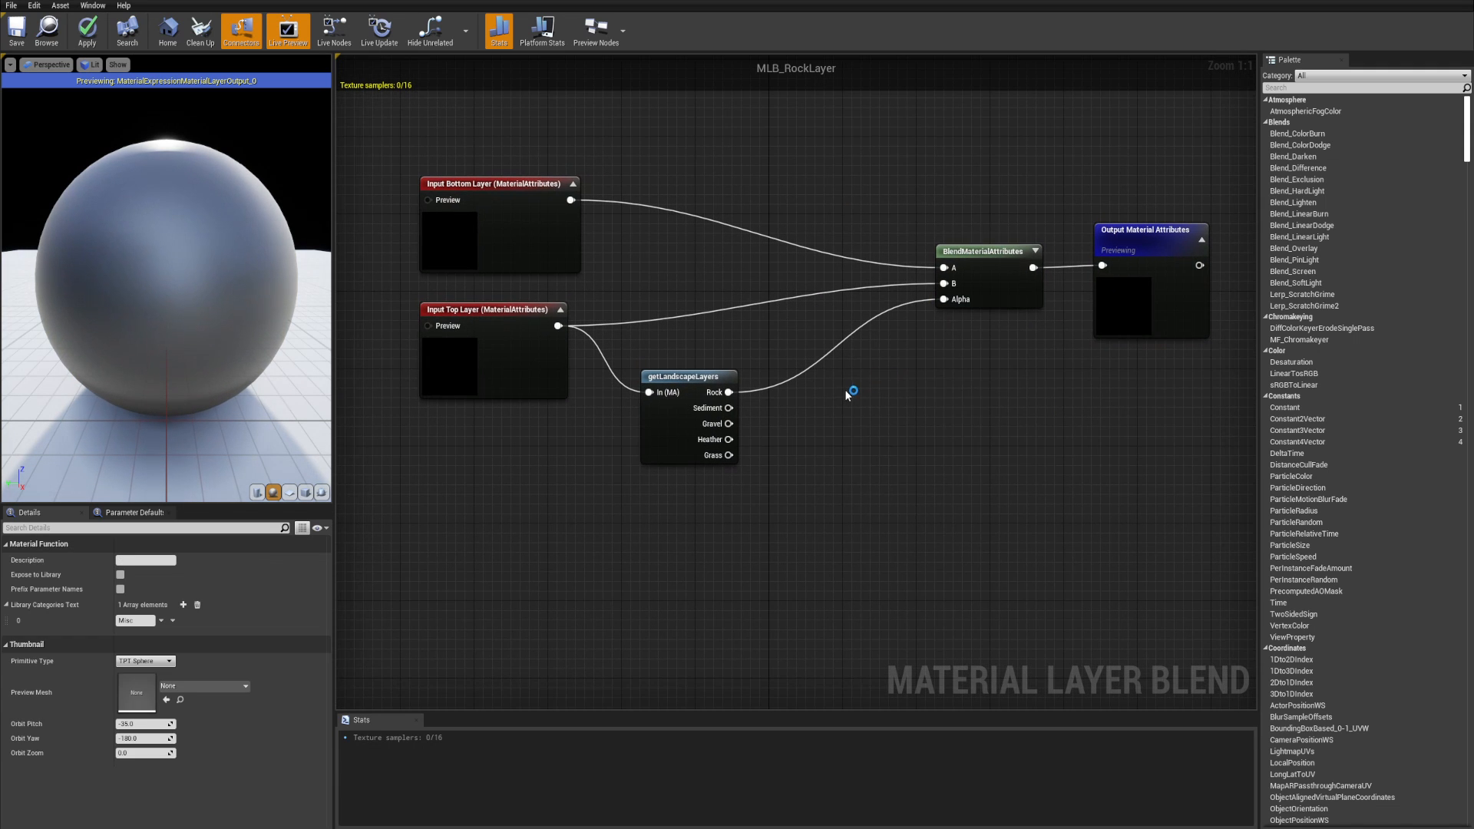
right_click(845, 393)
text(heightlerp)
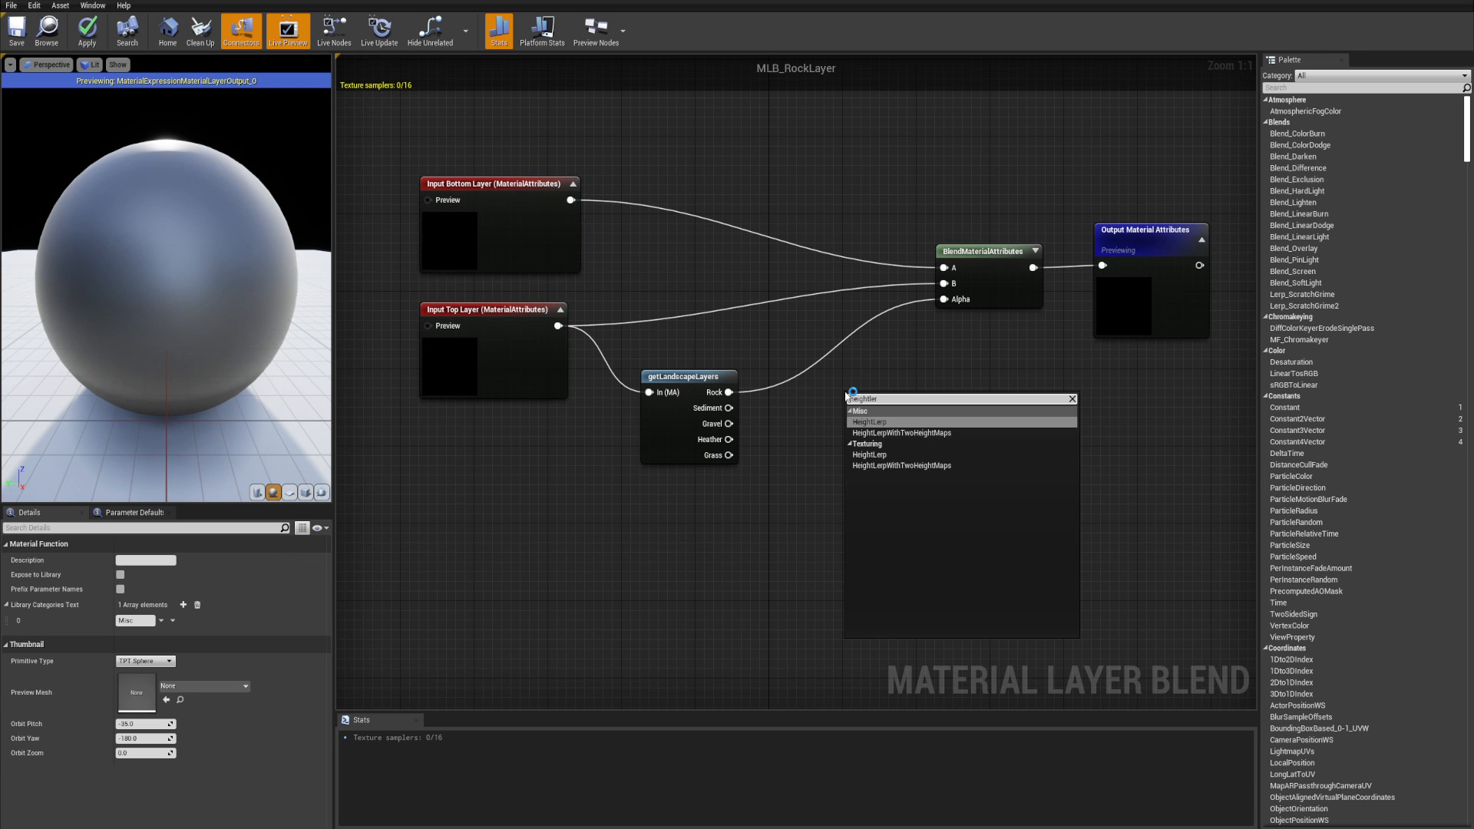
key(Return)
drag(883, 397, 855, 384)
- Space the blend and output nodes further out and connect HeightLerp's Alpha output to BlendMaterialAttributes' Alpha input
scroll(841, 390, down, 2)
drag(1120, 358, 1047, 293)
click(990, 372)
right_drag(865, 417, 883, 453)
scroll(883, 453, up, 2)
click(883, 453)
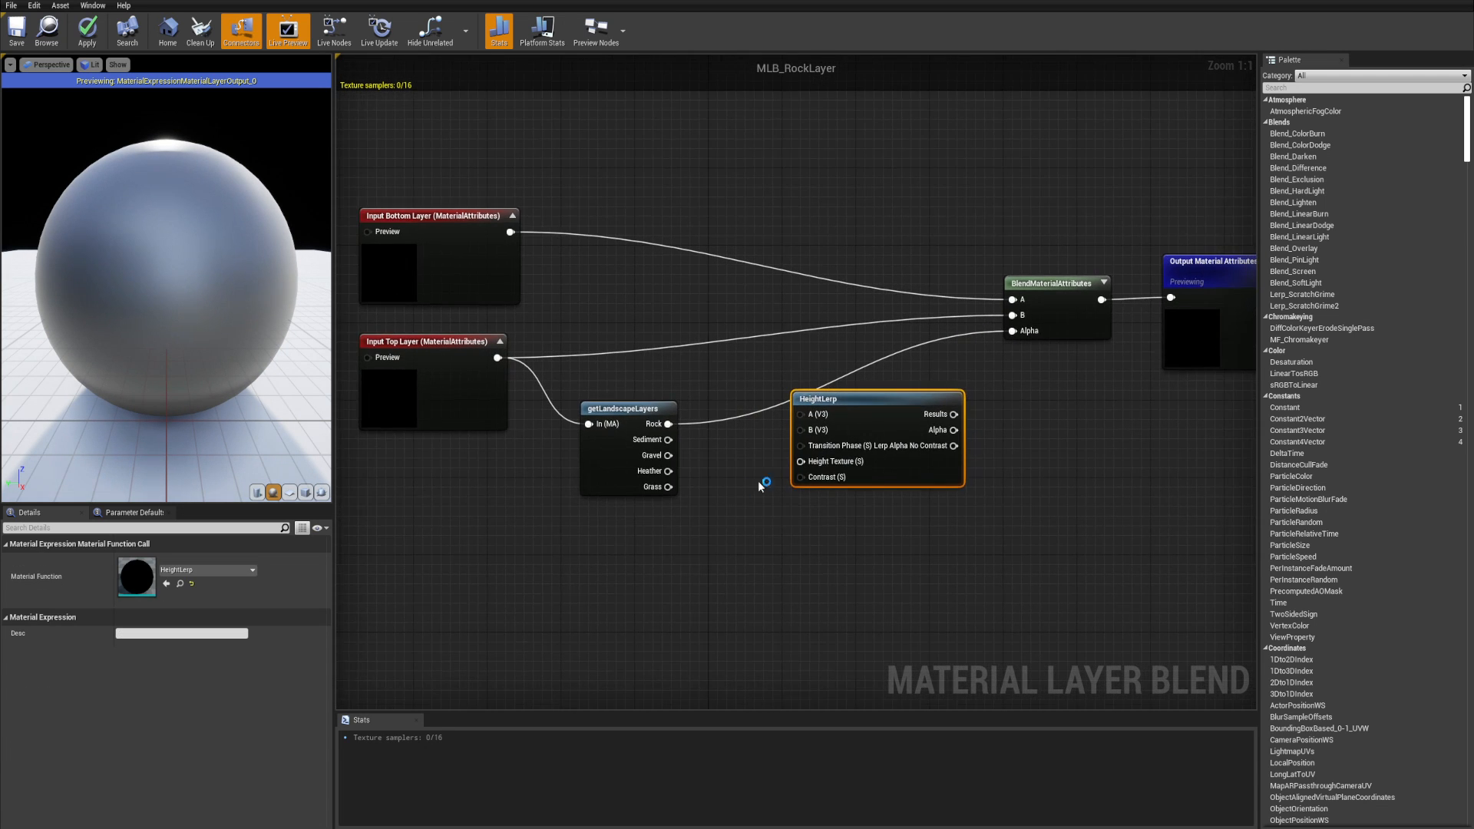
drag(913, 458, 979, 441)
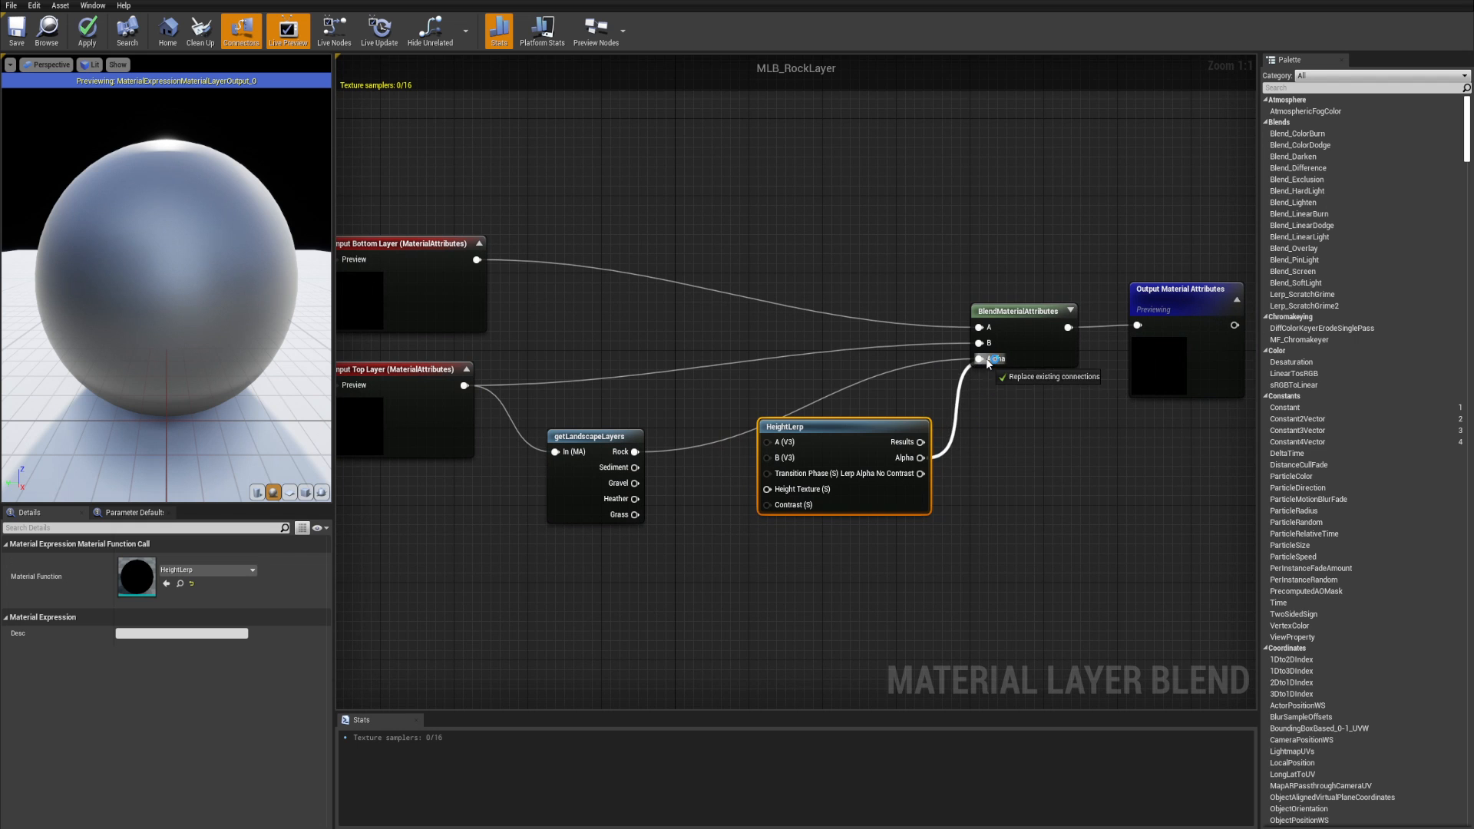
drag(991, 364, 991, 363)
- Rearrange the Input Top Layer and getLandscapeLayers nodes and connect the Rock output to HeightLerp's Transition Phase input
right_drag(801, 399, 944, 343)
scroll(943, 343, down, 2)
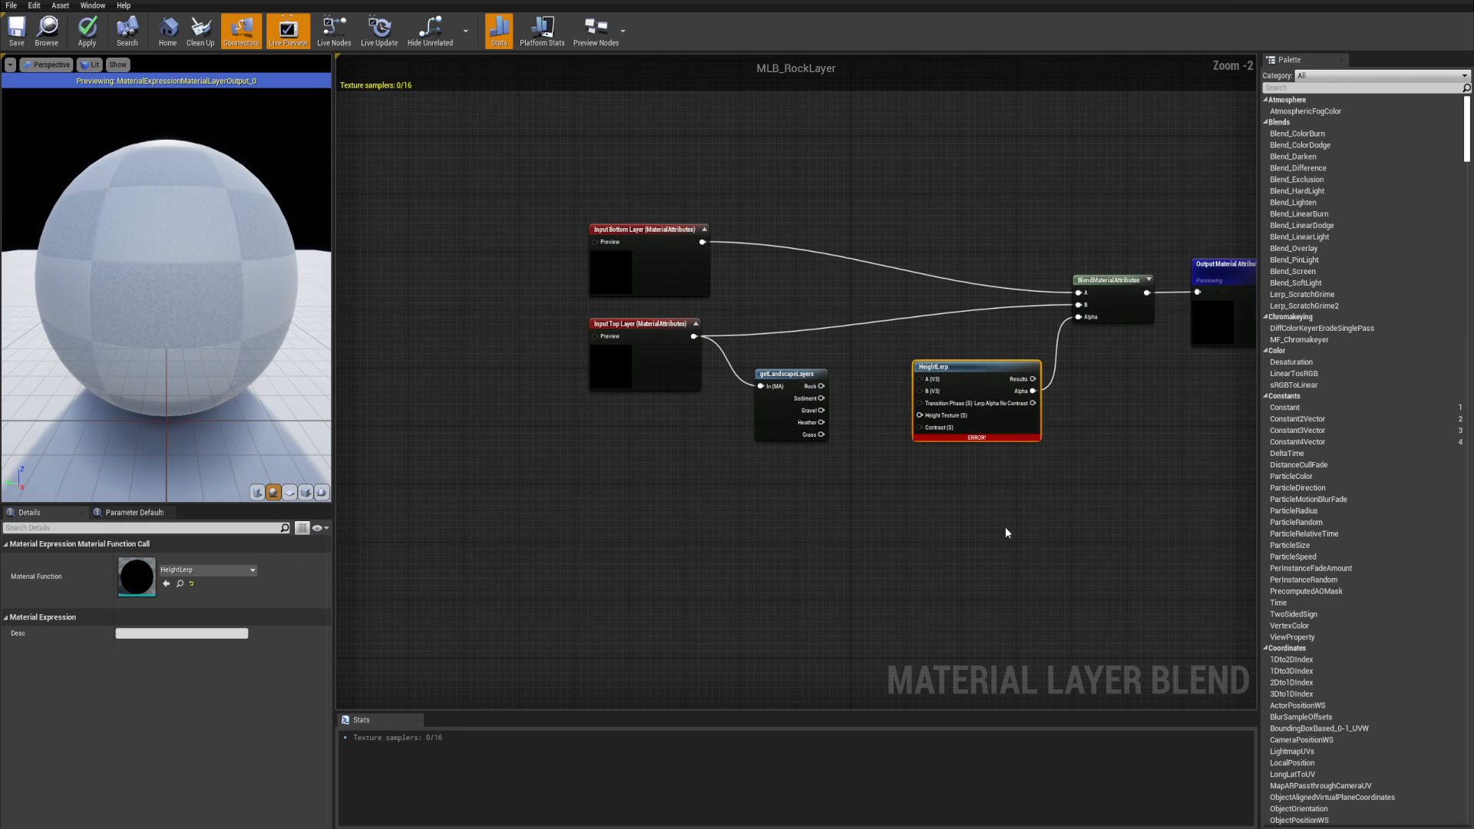
right_drag(1005, 527, 913, 522)
drag(735, 478, 503, 365)
scroll(694, 436, up, 2)
right_drag(770, 421, 699, 442)
click(647, 445)
drag(670, 512, 441, 349)
drag(441, 350, 478, 358)
click(678, 342)
right_drag(740, 392, 642, 410)
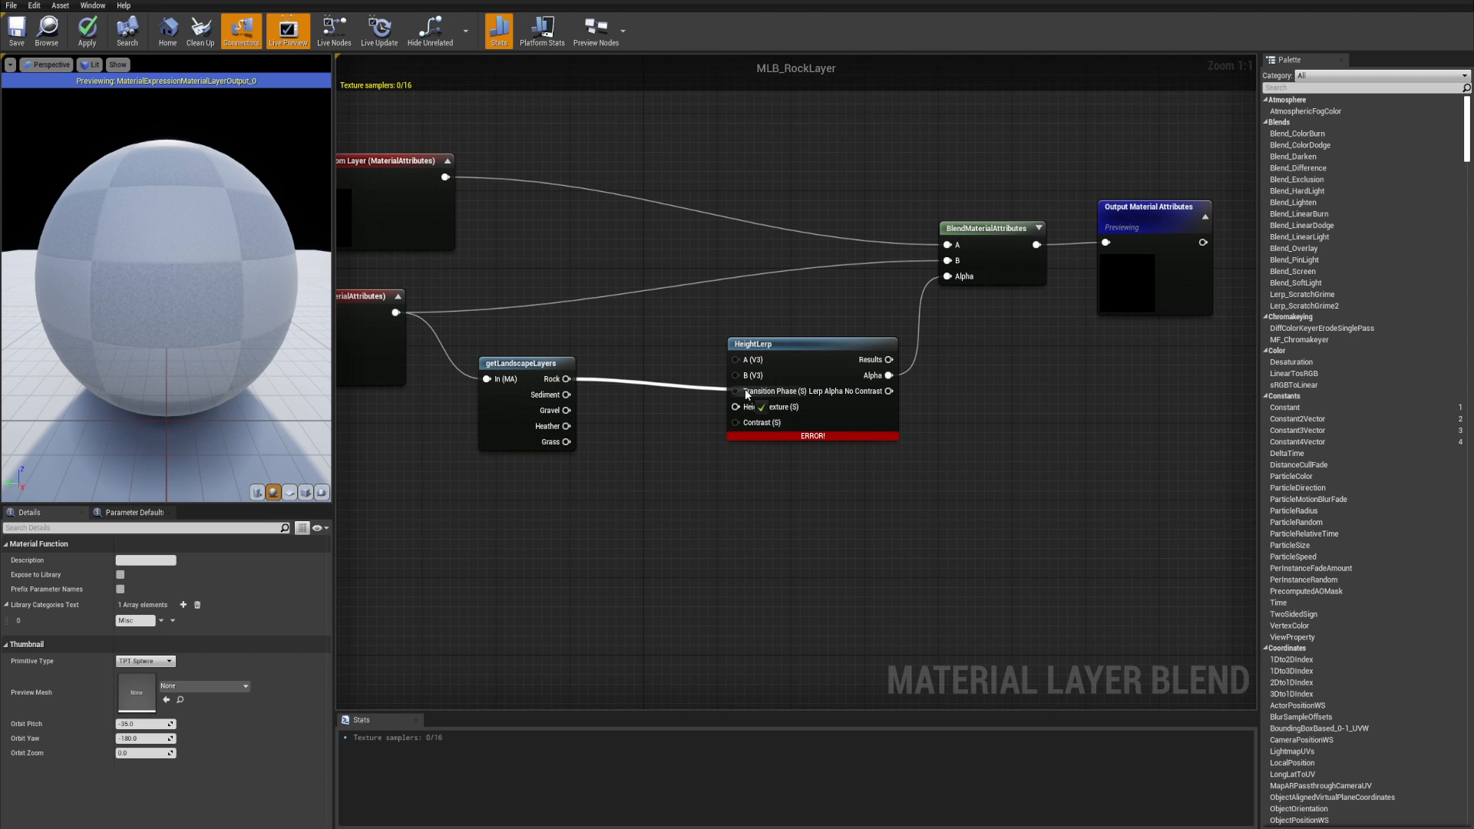
drag(744, 394, 745, 394)
- Add a scalar parameter named Contrast below HeightLerp and connect it to the Contrast input
right_drag(709, 446, 744, 385)
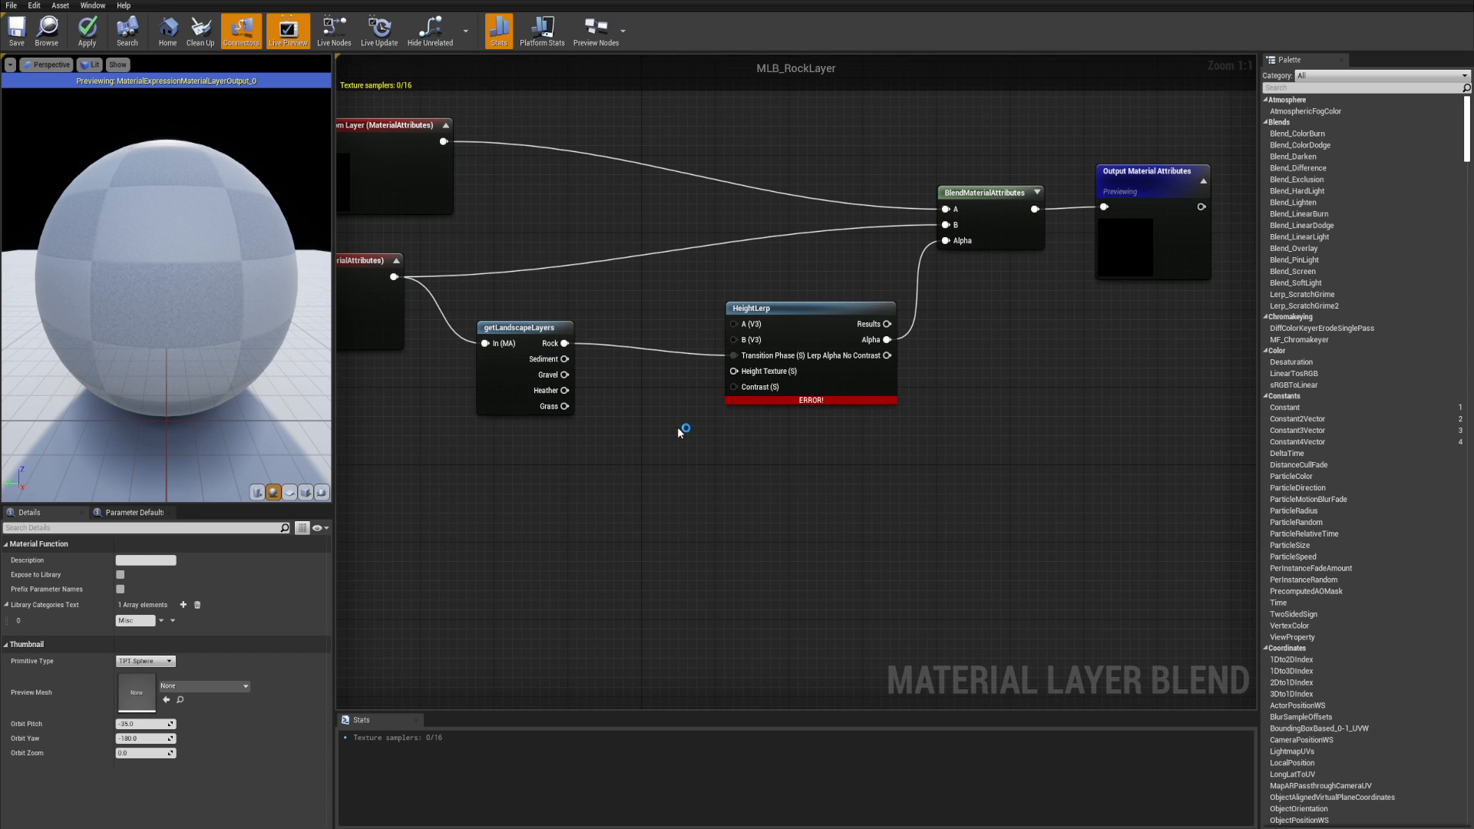
click(680, 432)
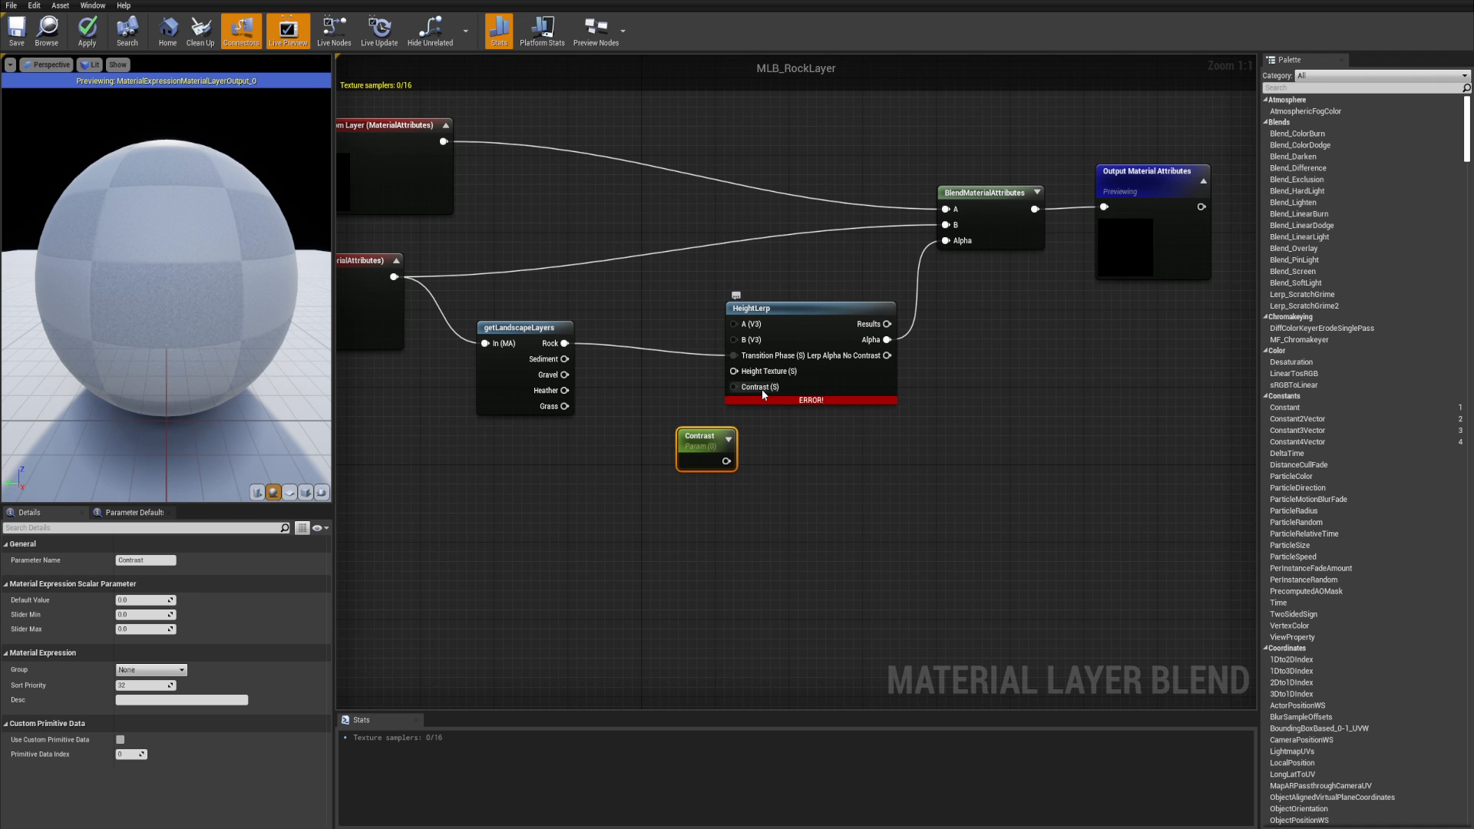
drag(764, 394, 765, 393)
drag(722, 473, 726, 463)
drag(714, 457, 689, 455)
right_drag(768, 421, 783, 447)
scroll(867, 476, up, 1)
drag(675, 474, 665, 483)
right_drag(711, 412, 764, 431)
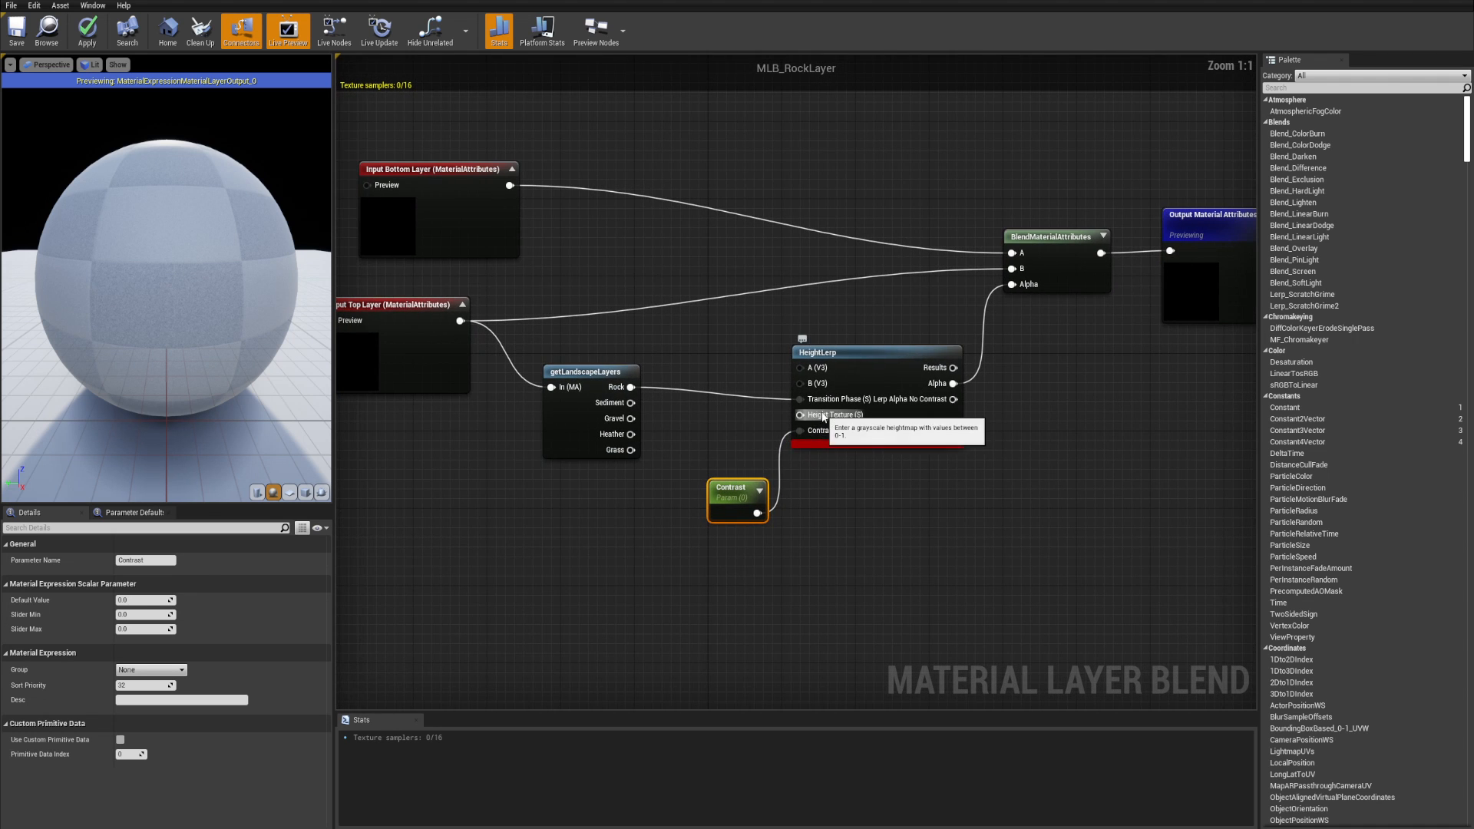
scroll(715, 421, down, 1)
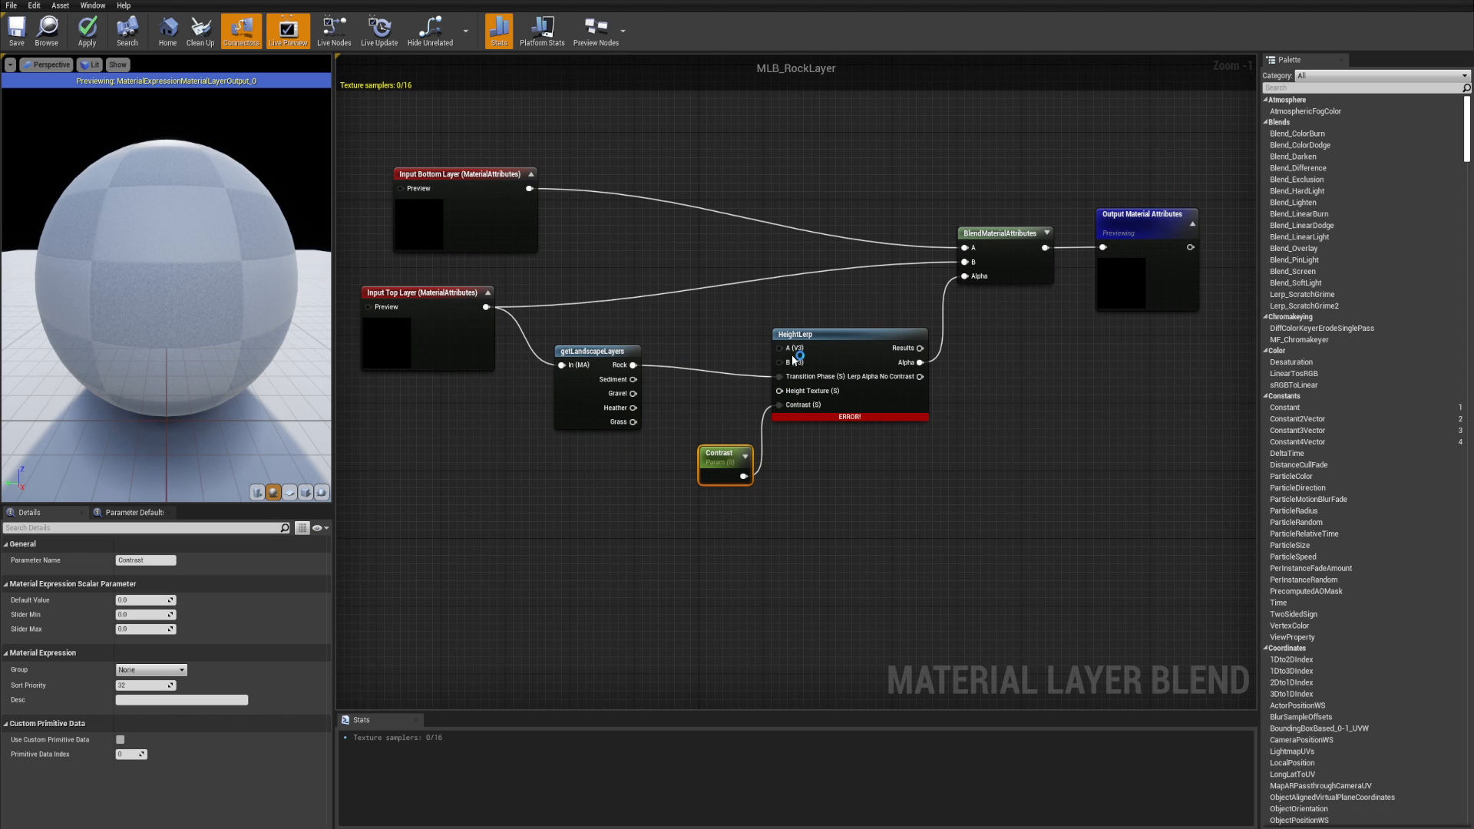
- Add a Texture Sample node below the Contrast parameter
right_drag(612, 504, 654, 476)
right_click(654, 476)
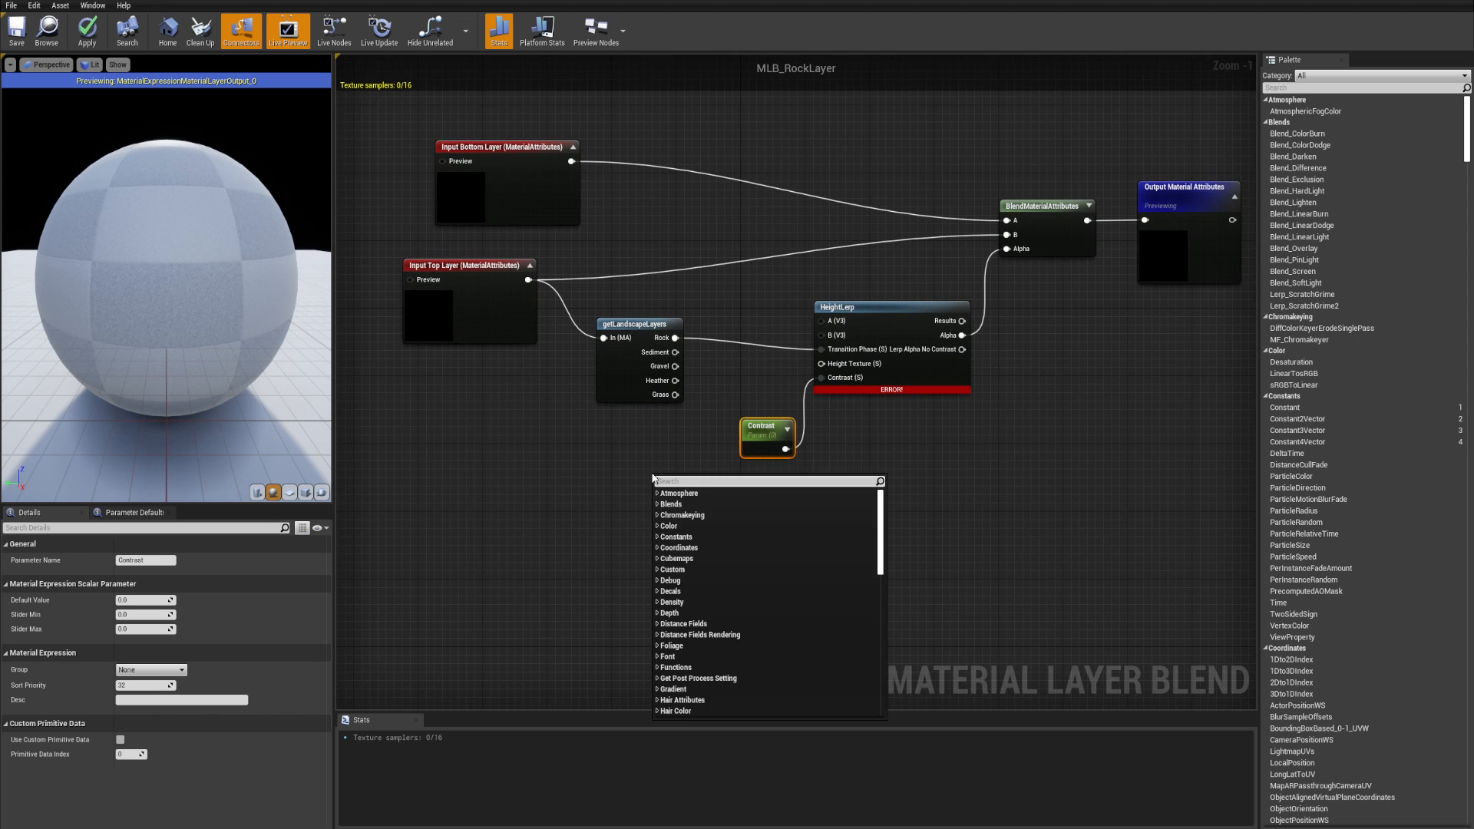
text(texture)
key(Return)
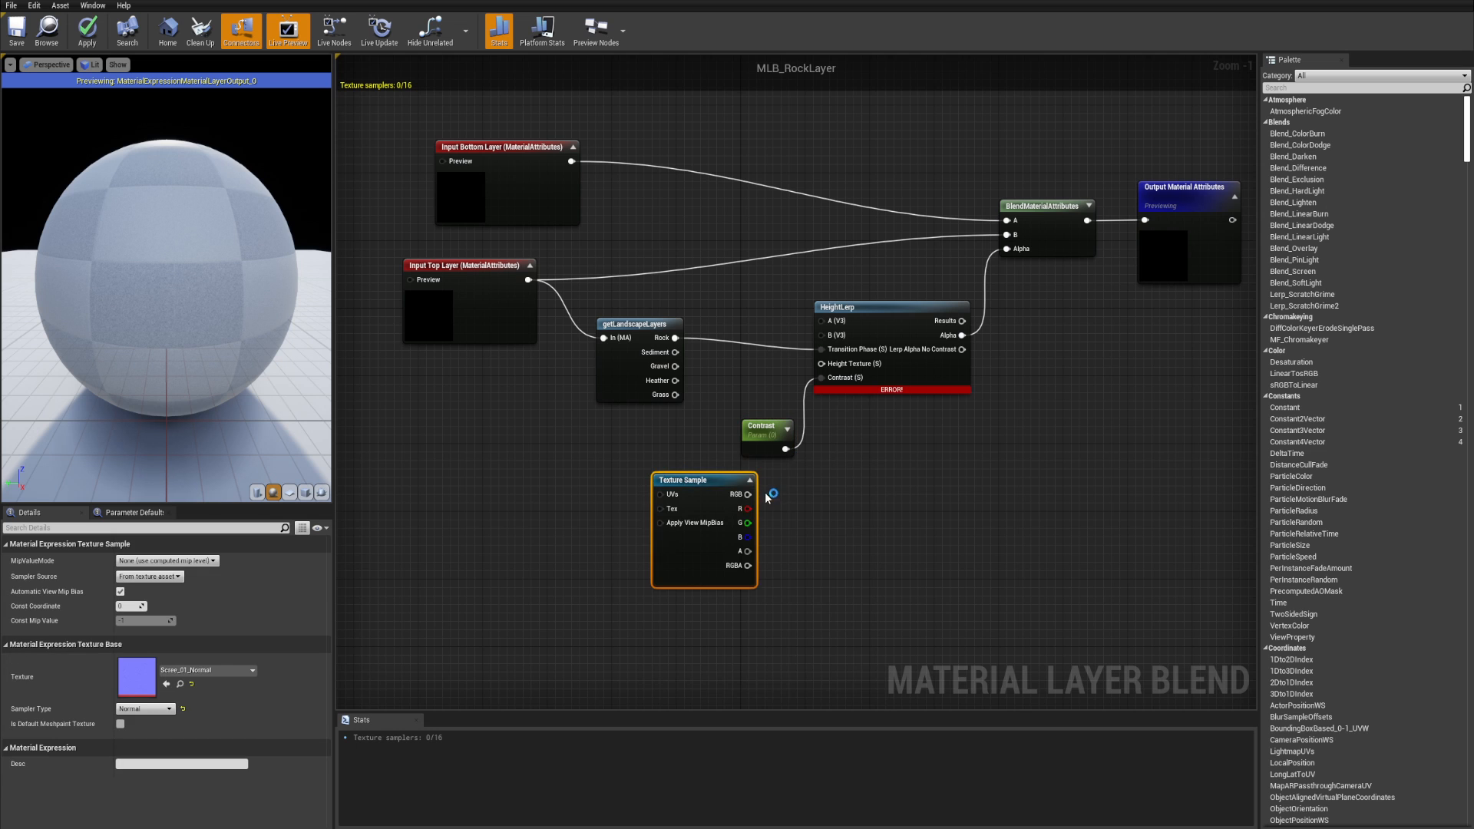
drag(696, 480, 711, 495)
- Add a TextureCoordinate node and connect it to the Texture Sample's UVs input
right_drag(551, 507, 588, 493)
right_click(588, 493)
text(texcoord)
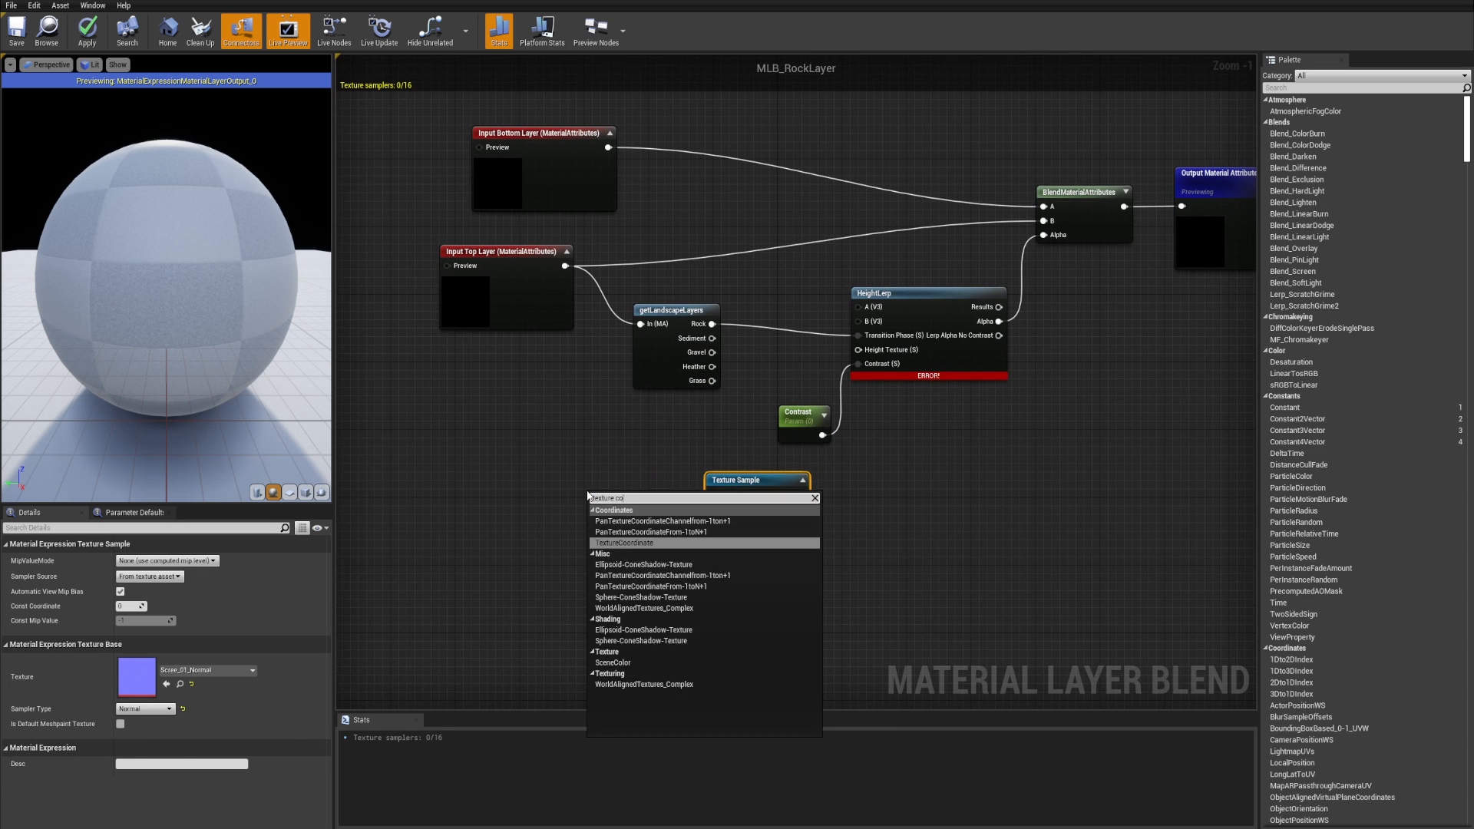
key(Return)
drag(730, 499, 642, 514)
- Add a Multiply node and a scalar parameter named Scaling beside the Texture Sample
right_drag(666, 546, 678, 542)
key(m)
click(666, 535)
key(s)
click(600, 552)
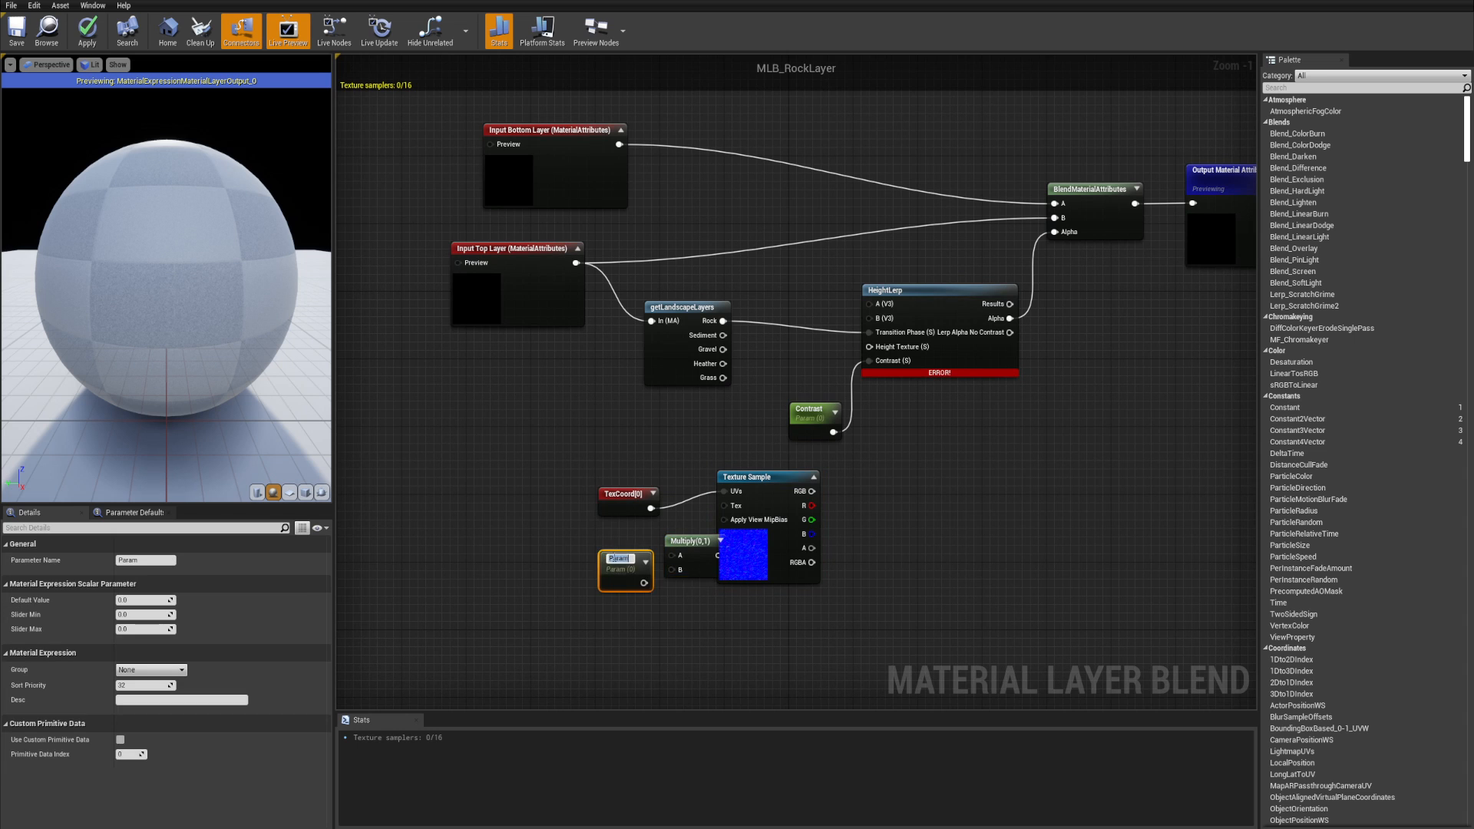
text(Scaling)
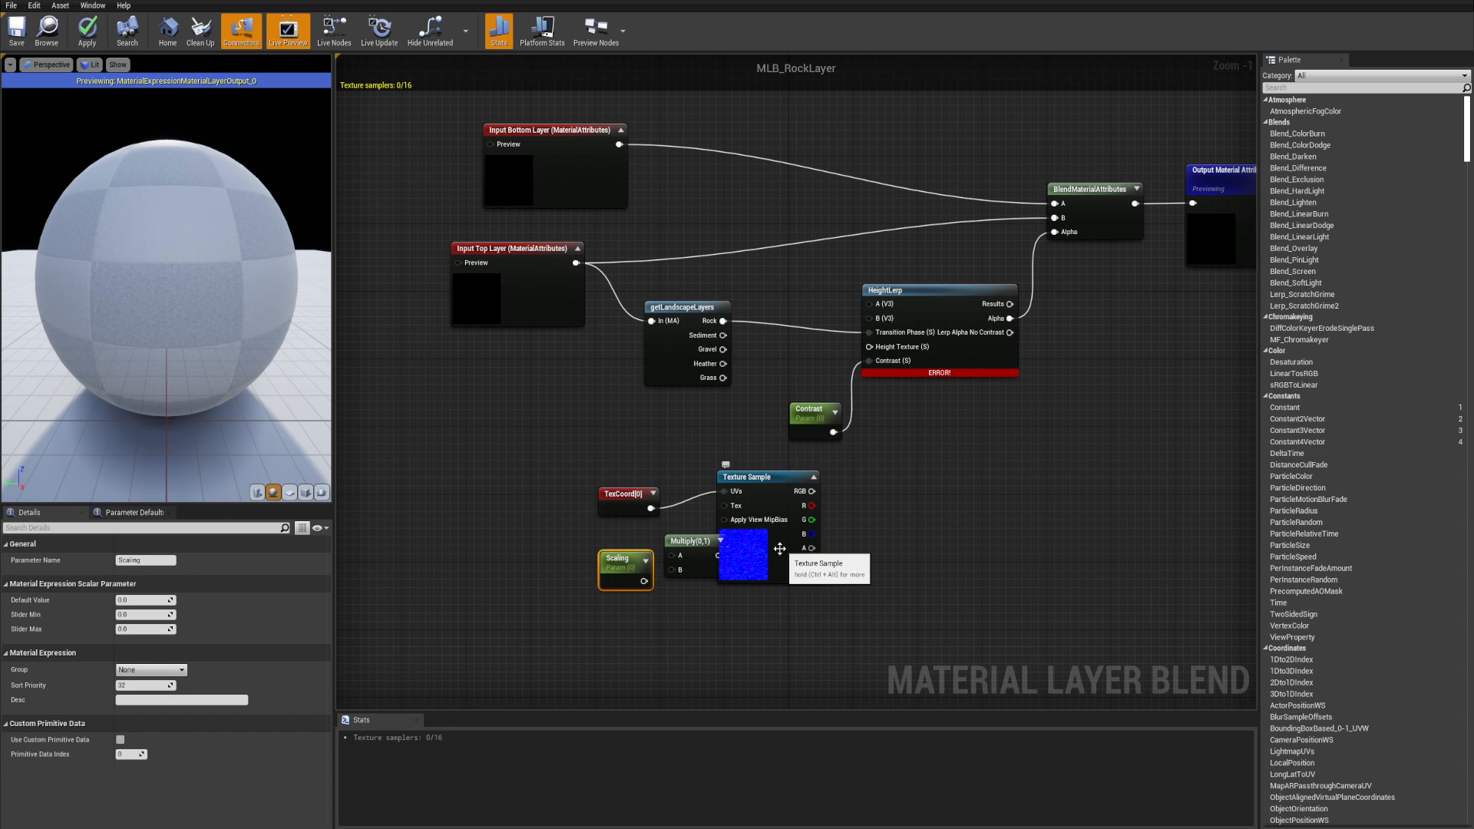
- Search for displacement textures for the Texture Sample node and close the list without choosing one
click(780, 548)
click(207, 670)
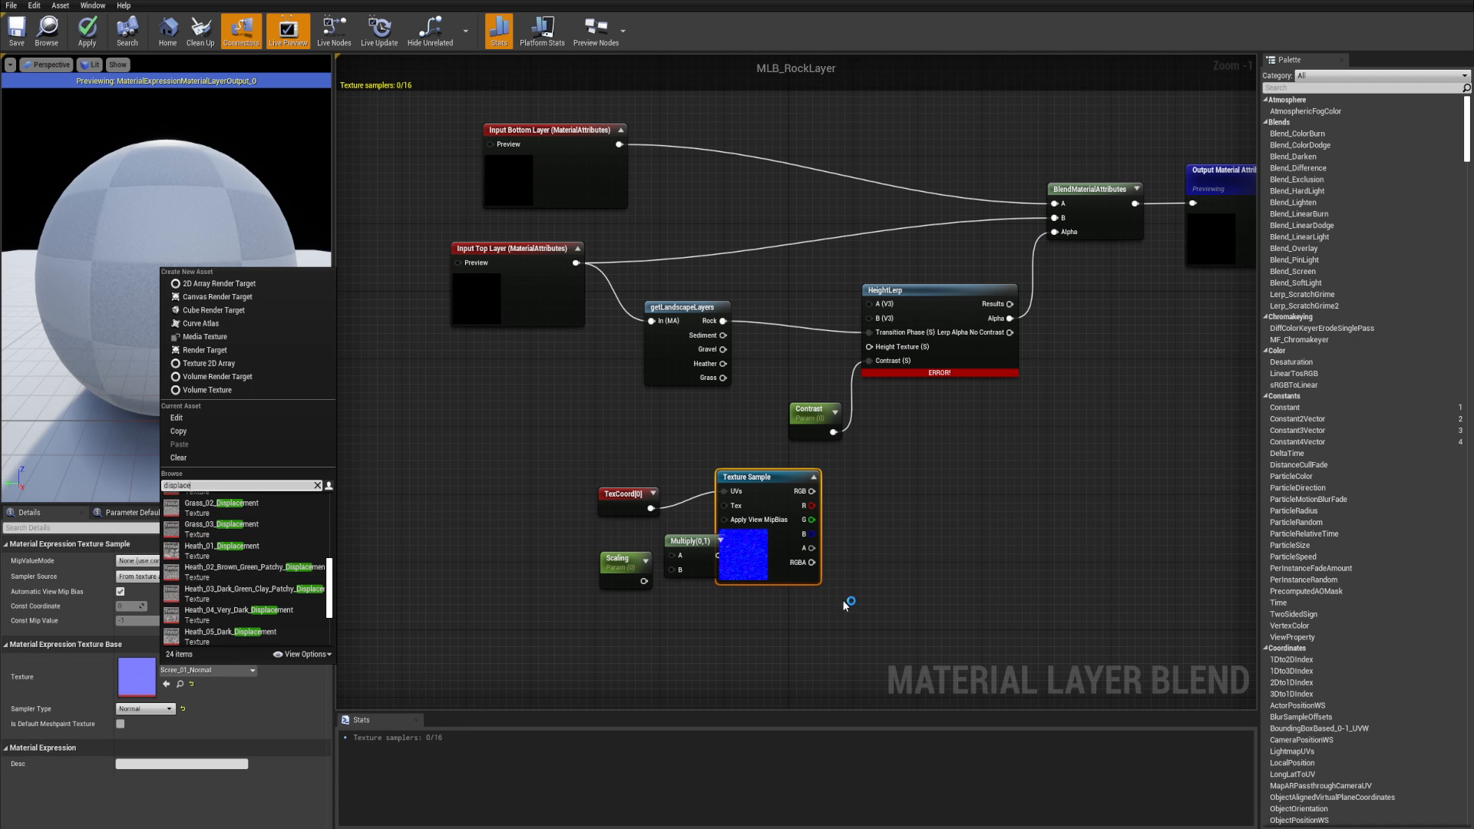
click(856, 624)
- Delete the Texture Sample, TexCoord, Multiply and Scaling nodes from the blend graph
right_drag(857, 623, 783, 614)
drag(783, 616, 702, 541)
scroll(708, 531, down, 2)
drag(813, 592, 596, 494)
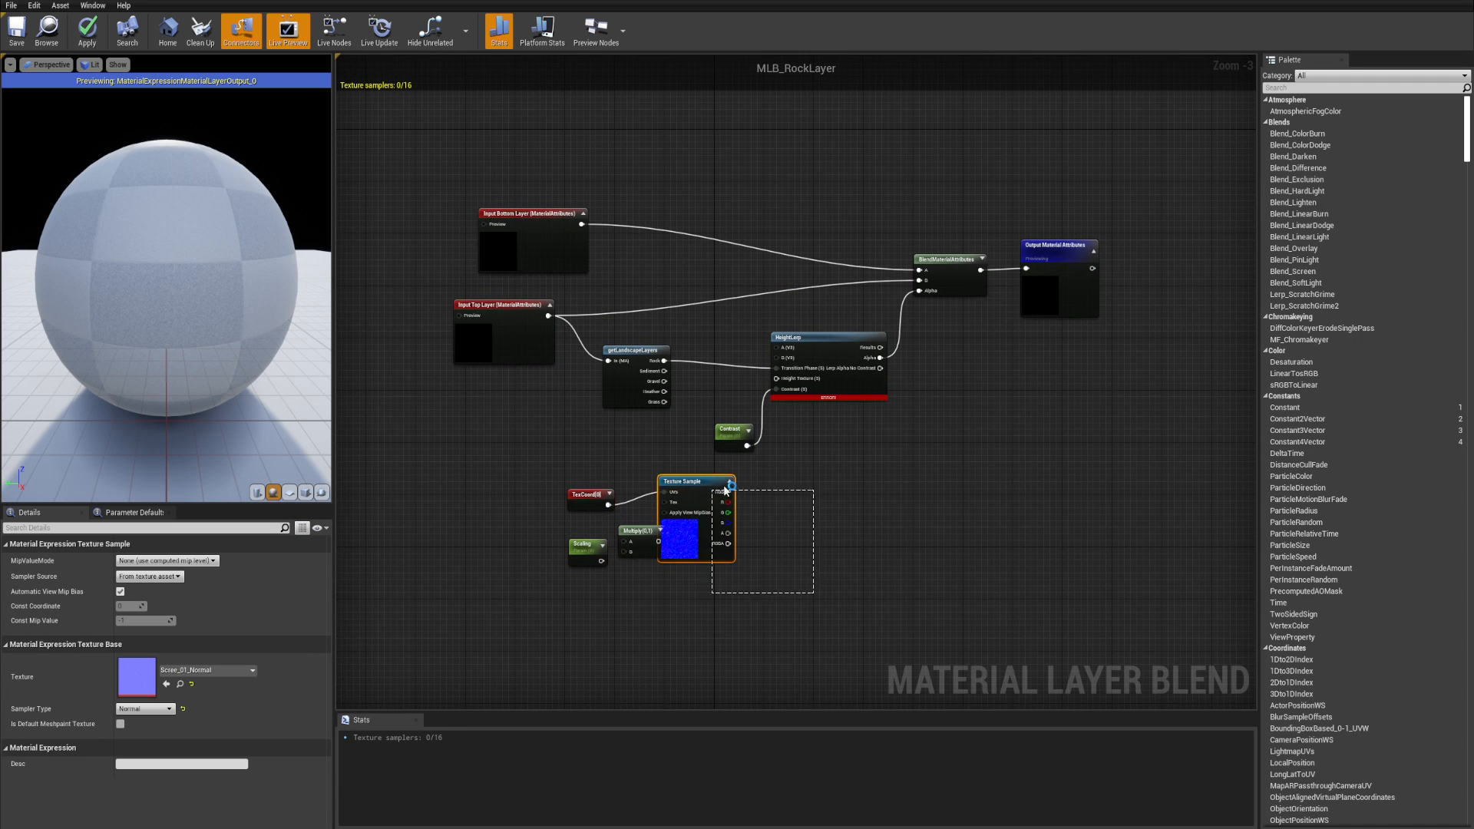
drag(658, 538, 584, 491)
key(Delete)
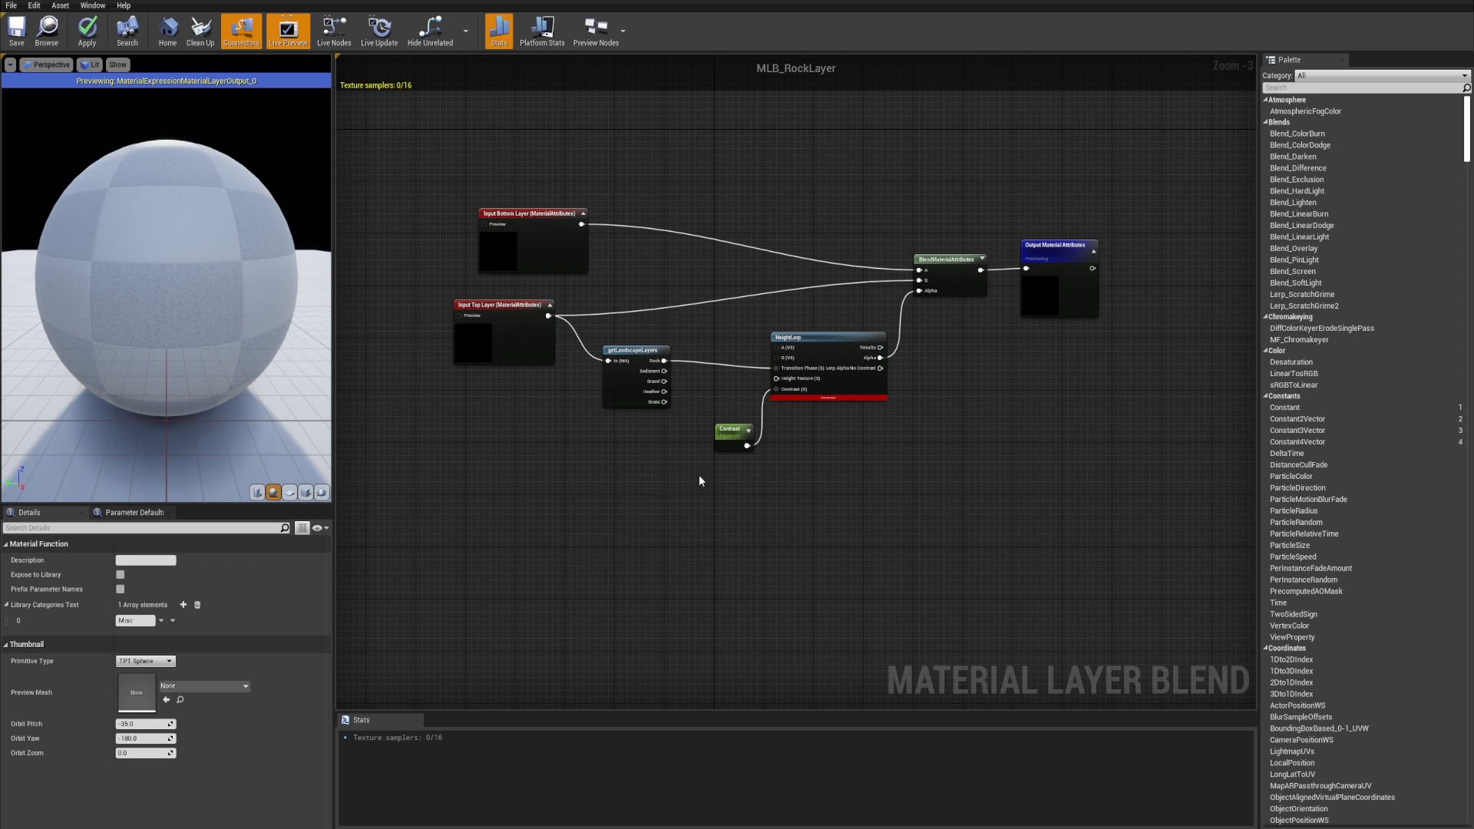
- Adjust the placement of the Input Bottom Layer and getLandscapeLayers nodes in the Rock blend graph
click(486, 358)
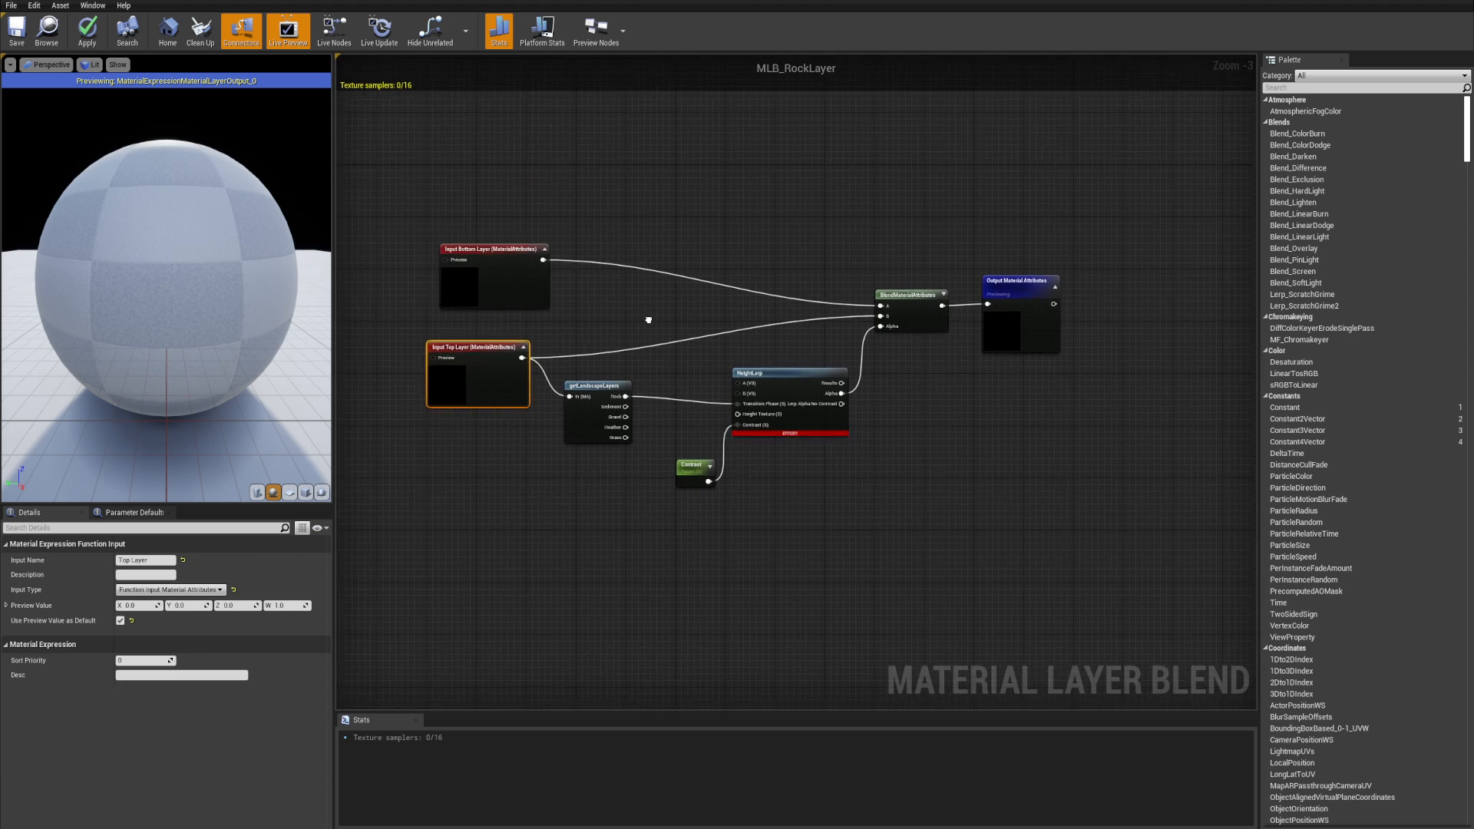
scroll(676, 326, up, 2)
right_drag(694, 329, 901, 344)
scroll(684, 345, up, 1)
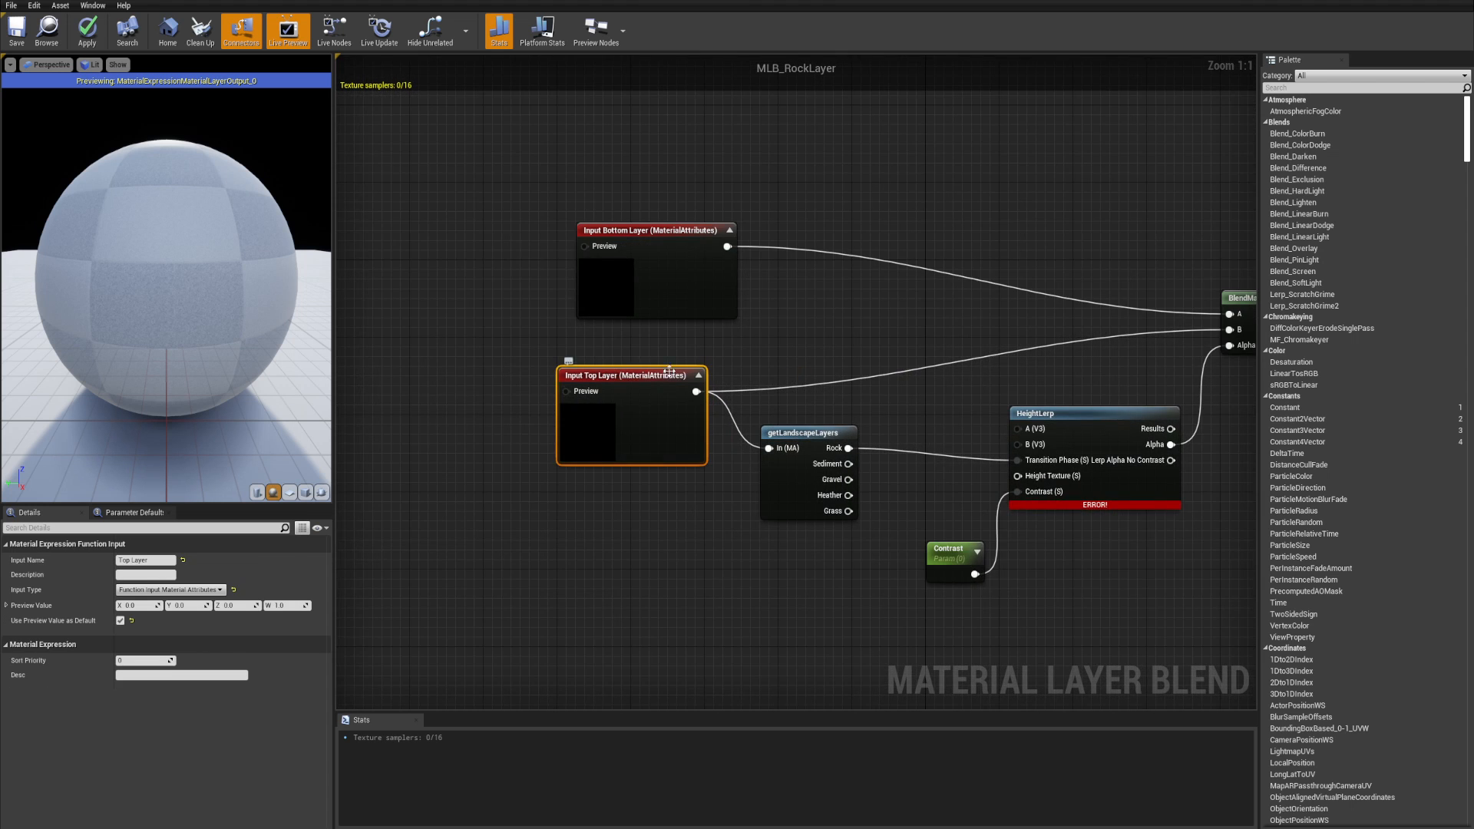
right_drag(669, 371, 645, 390)
drag(625, 292, 615, 292)
click(624, 360)
right_drag(623, 463, 526, 365)
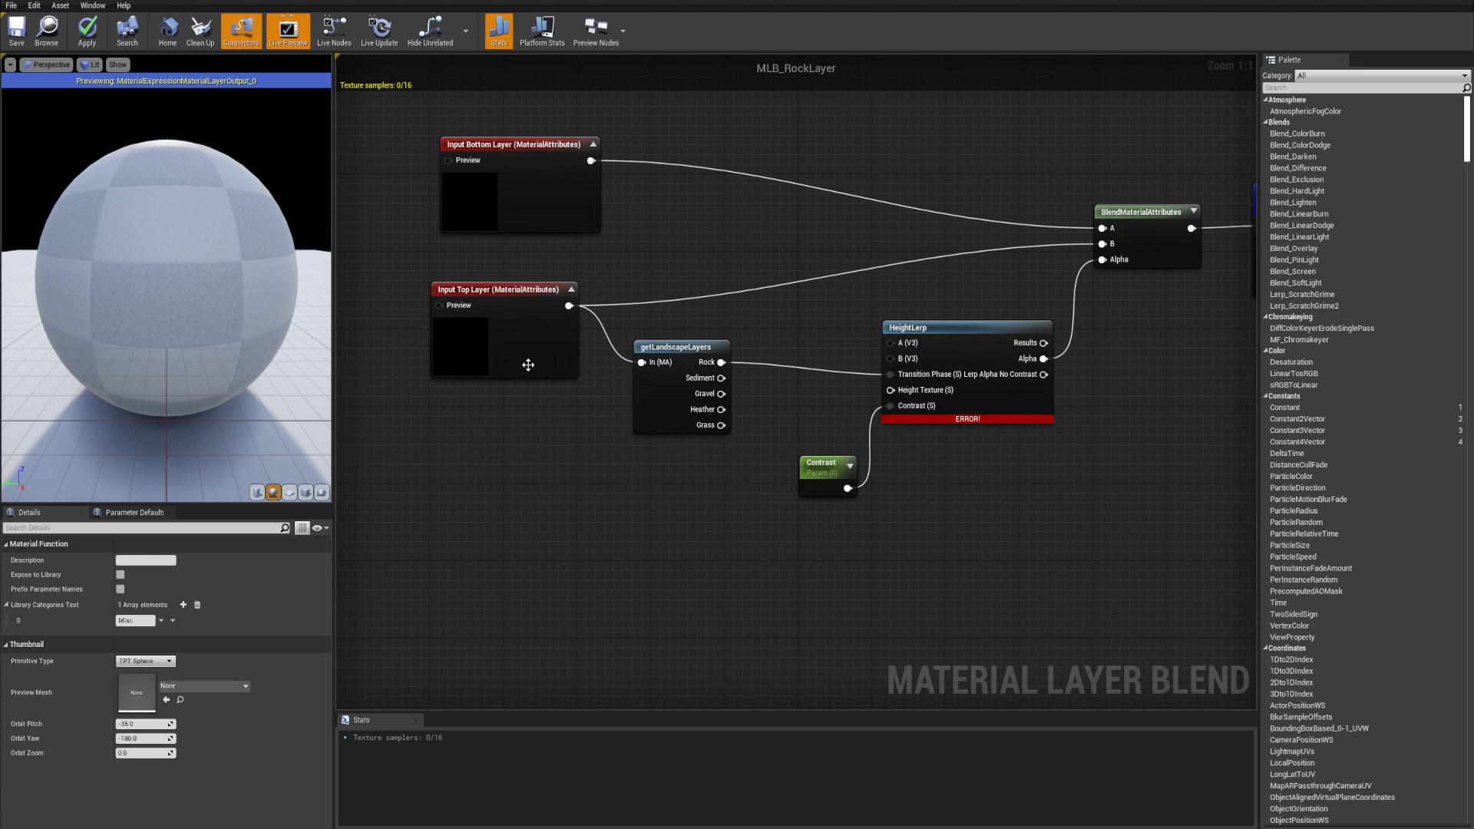
drag(530, 344, 529, 343)
right_drag(658, 413, 589, 359)
drag(588, 358, 617, 359)
click(557, 387)
right_drag(557, 388, 610, 368)
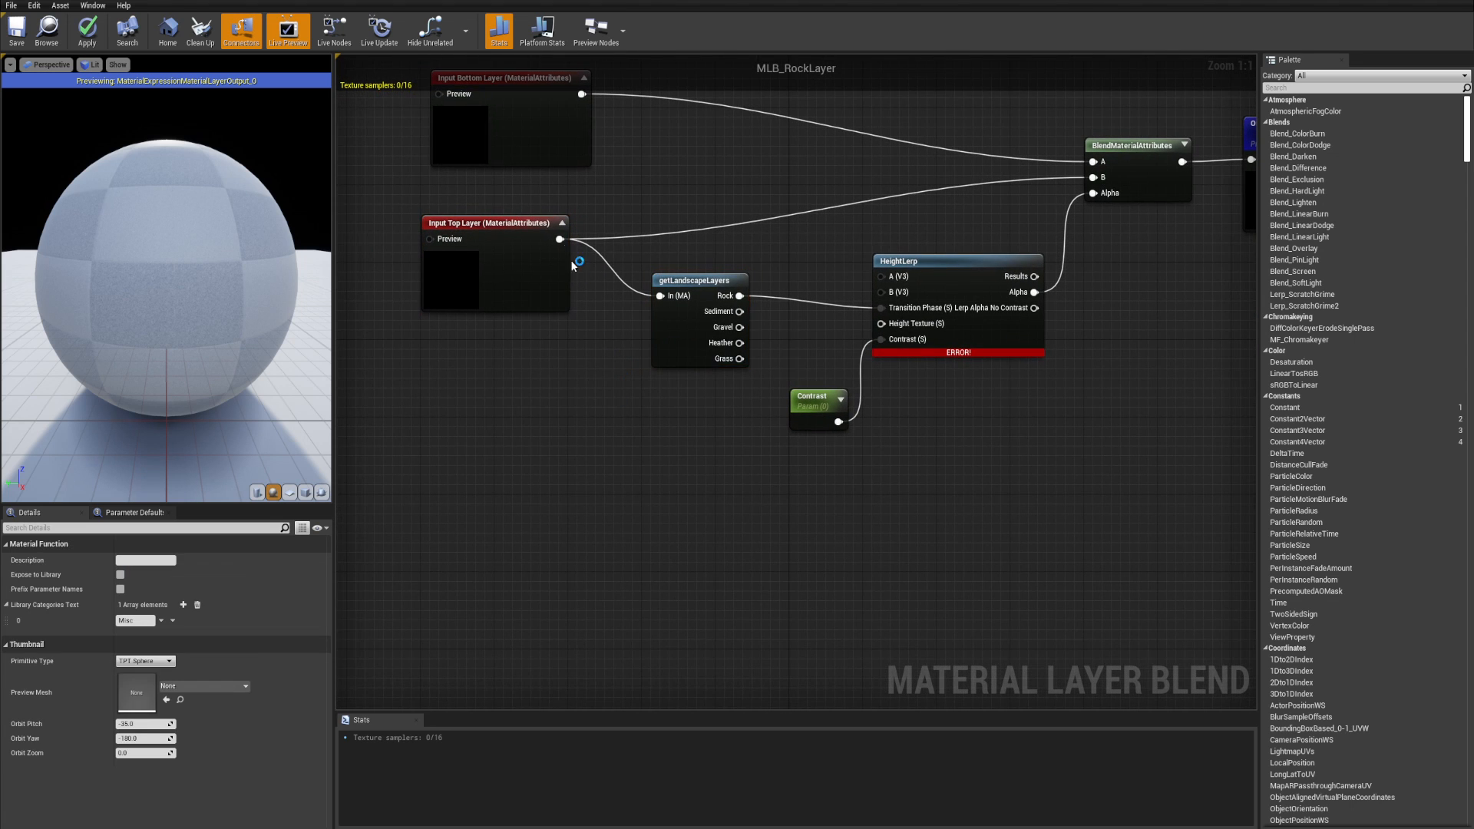
- Add a GetMaterialAttributes node fed by the Input Top Layer, expose its Opacity attribute and place it below getLandscapeLayers
drag(559, 238, 637, 436)
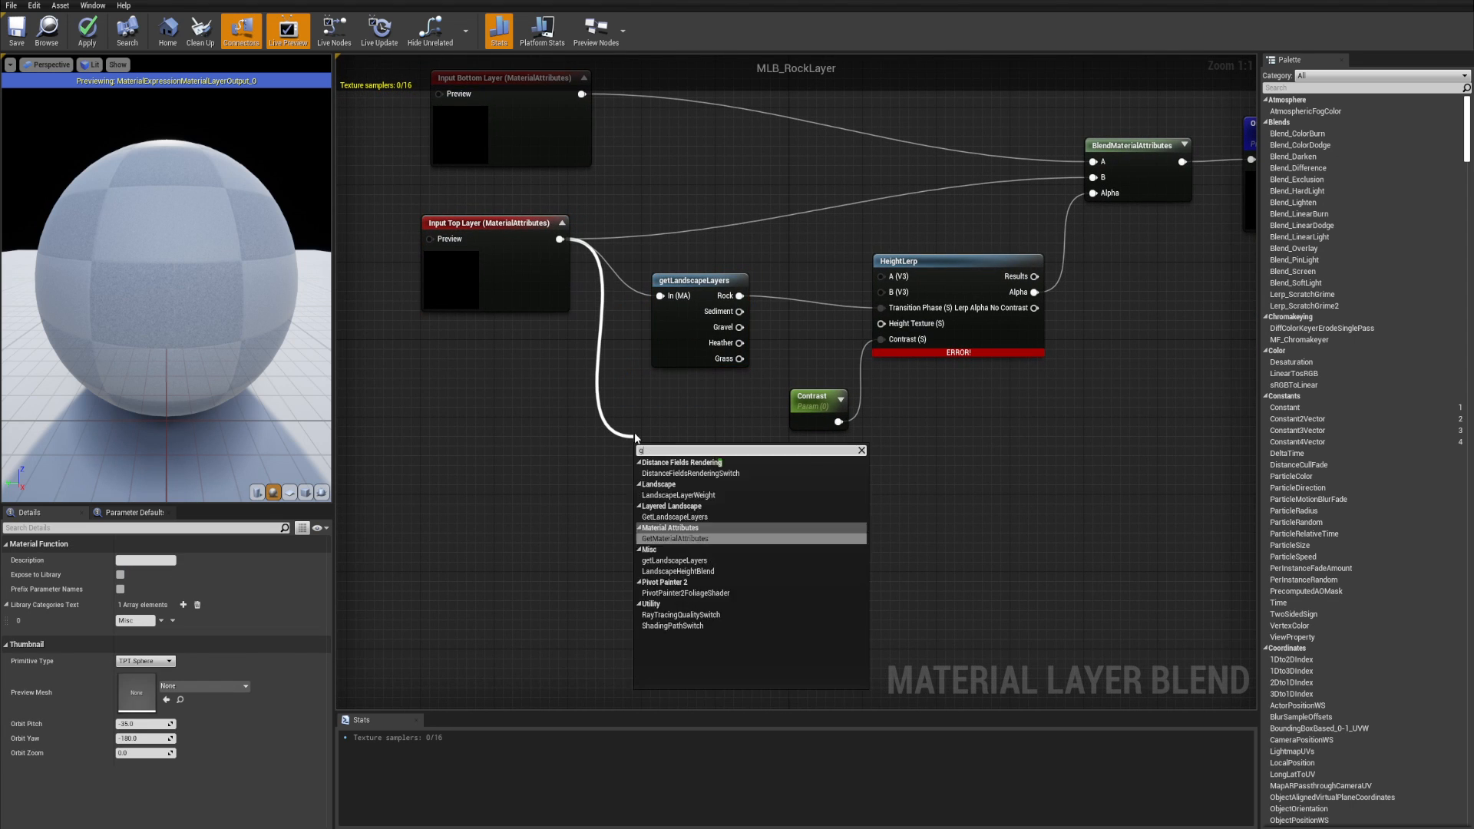
text(get mater)
key(Return)
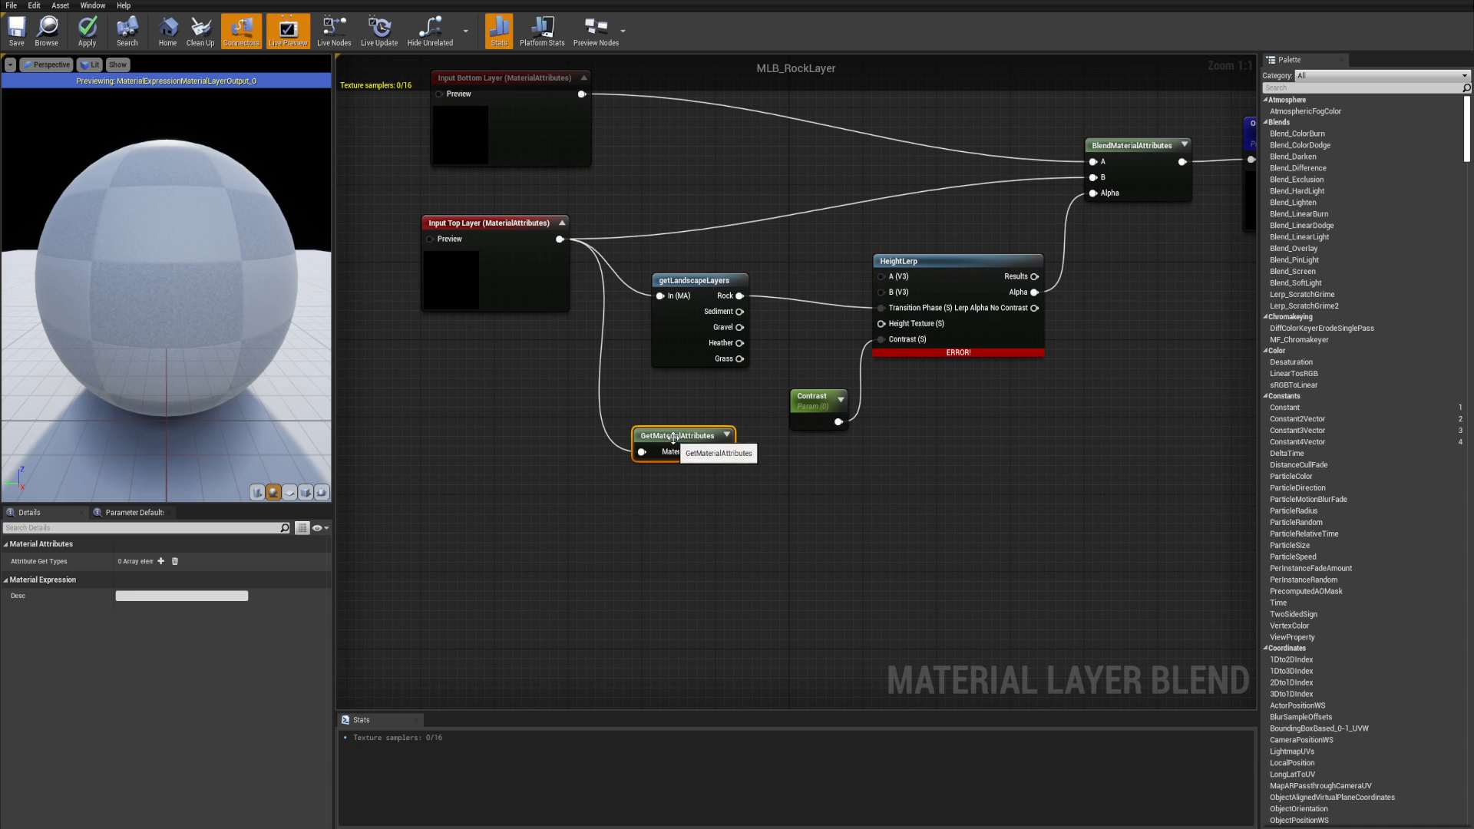
click(175, 562)
click(158, 578)
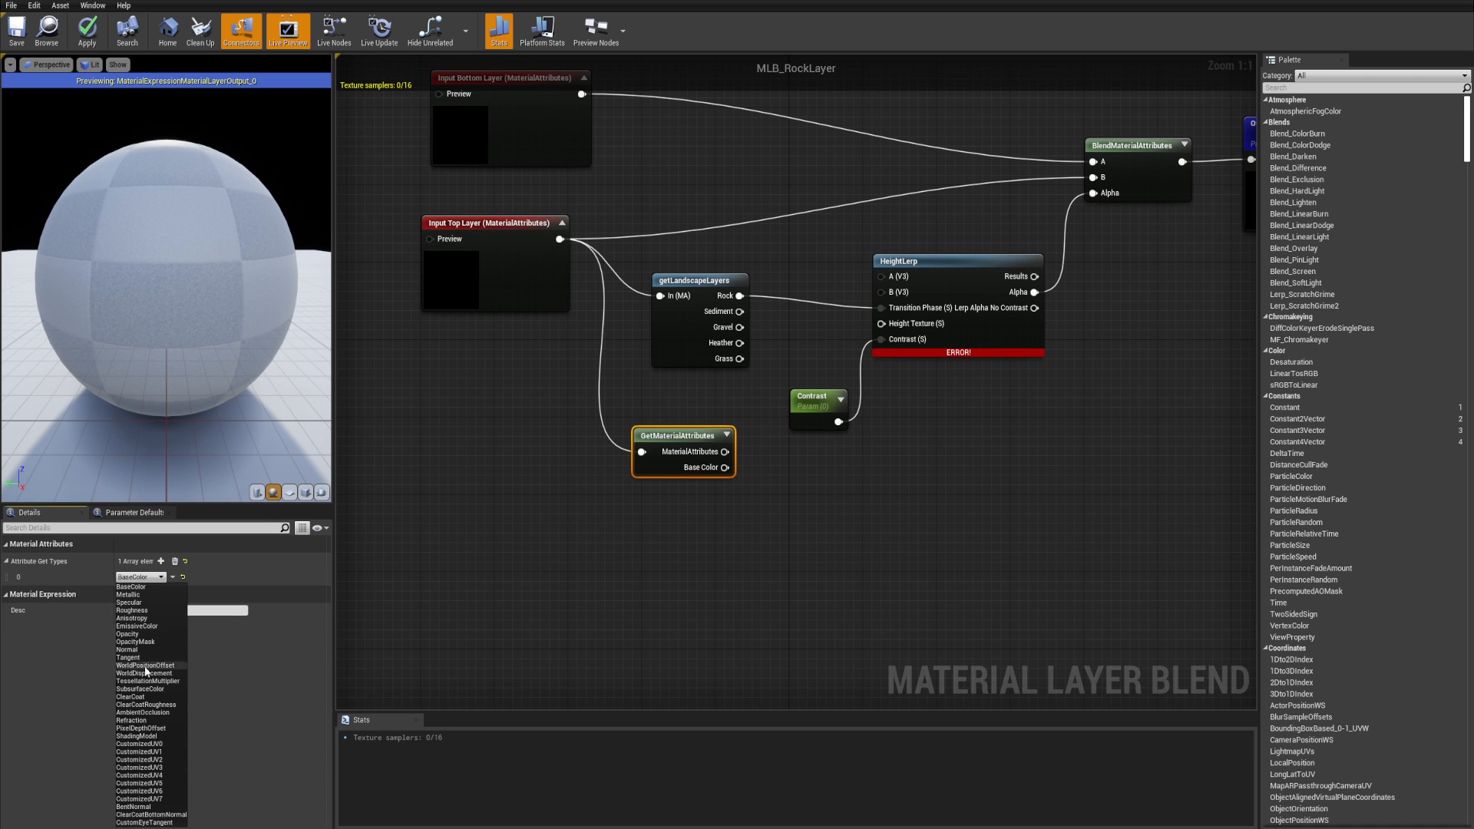
click(144, 636)
right_drag(812, 509, 654, 563)
drag(547, 492, 547, 463)
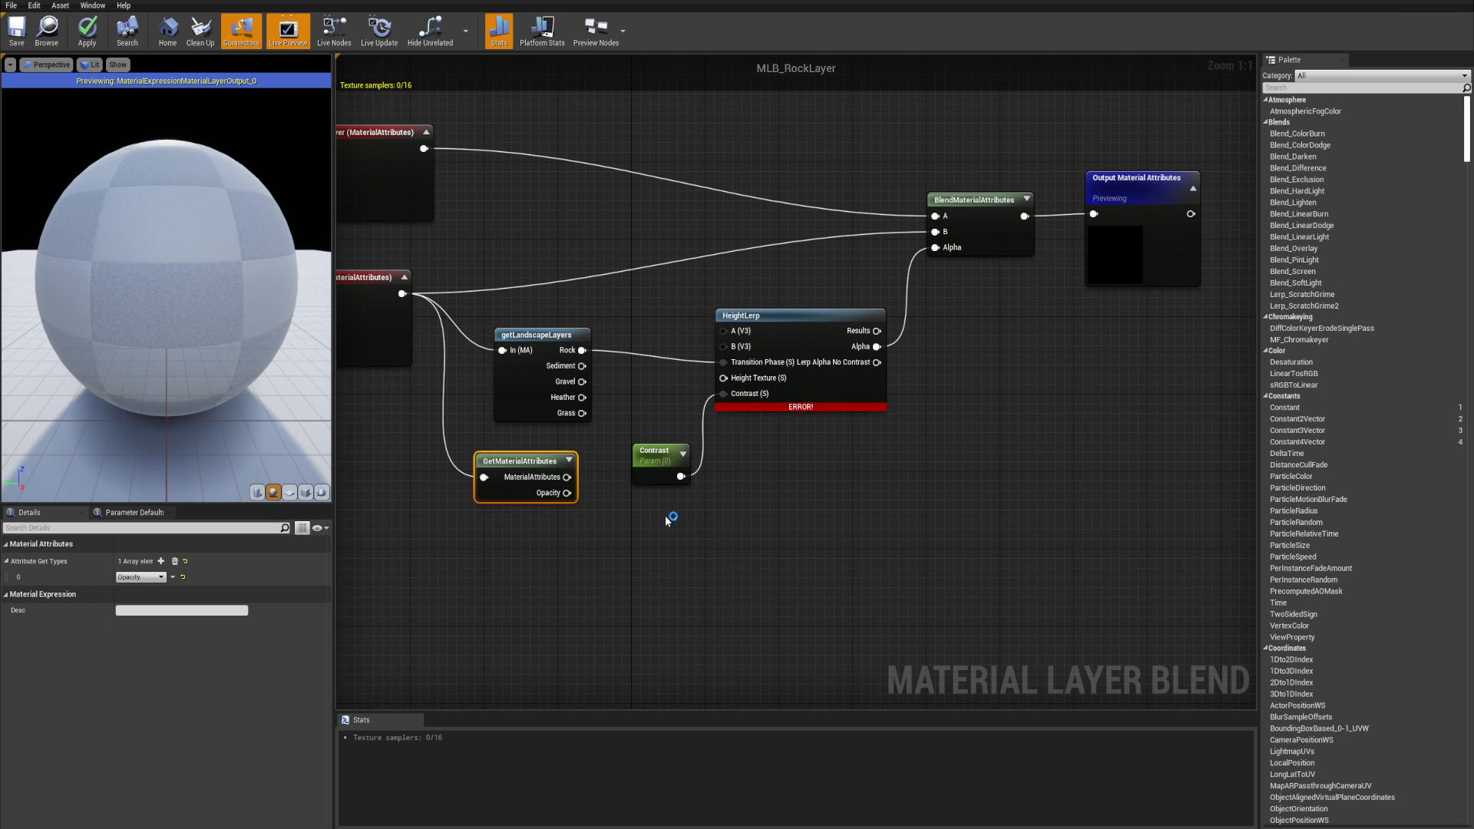
drag(525, 472, 534, 490)
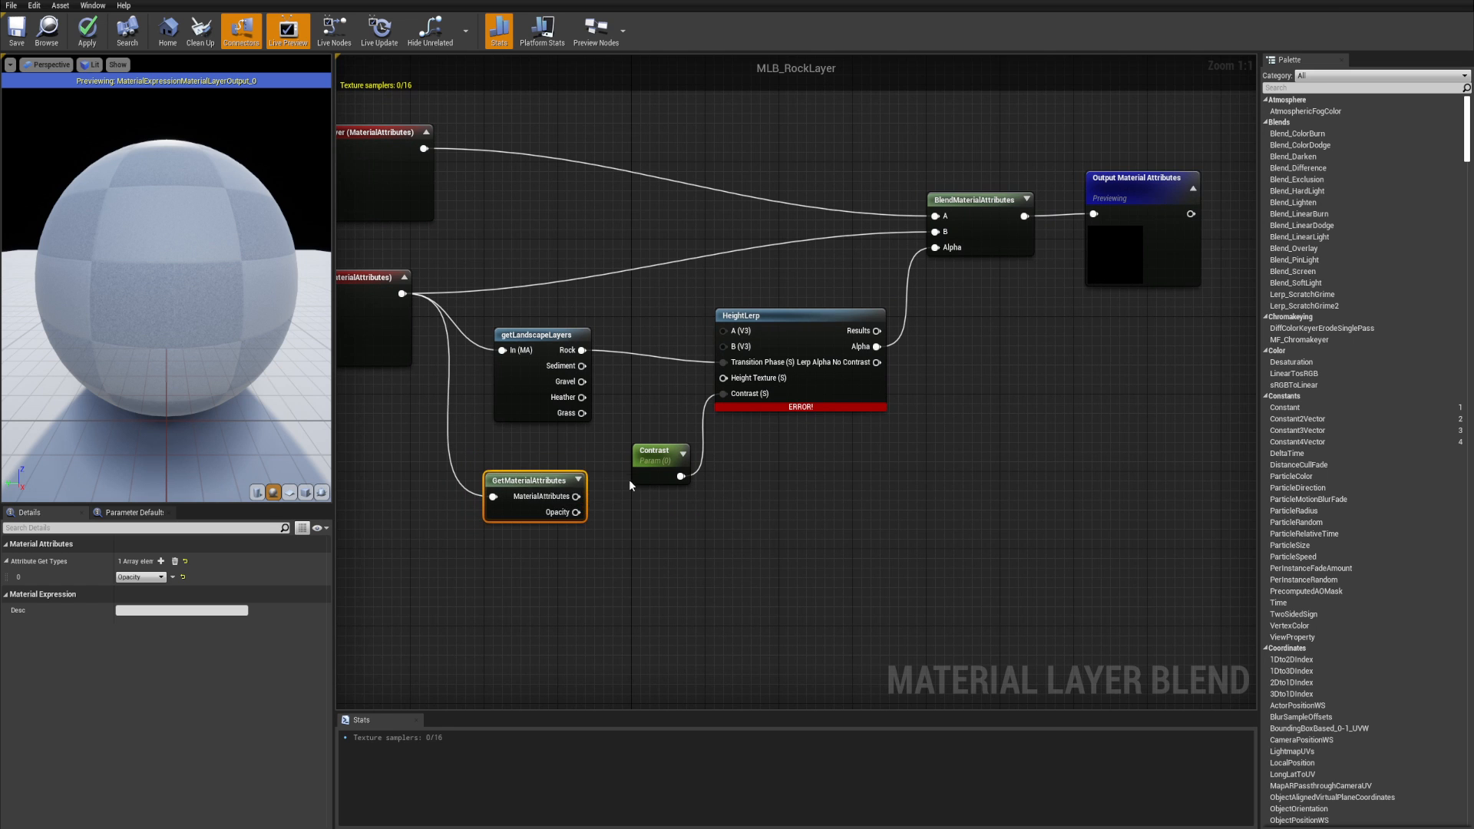
right_drag(631, 487, 653, 544)
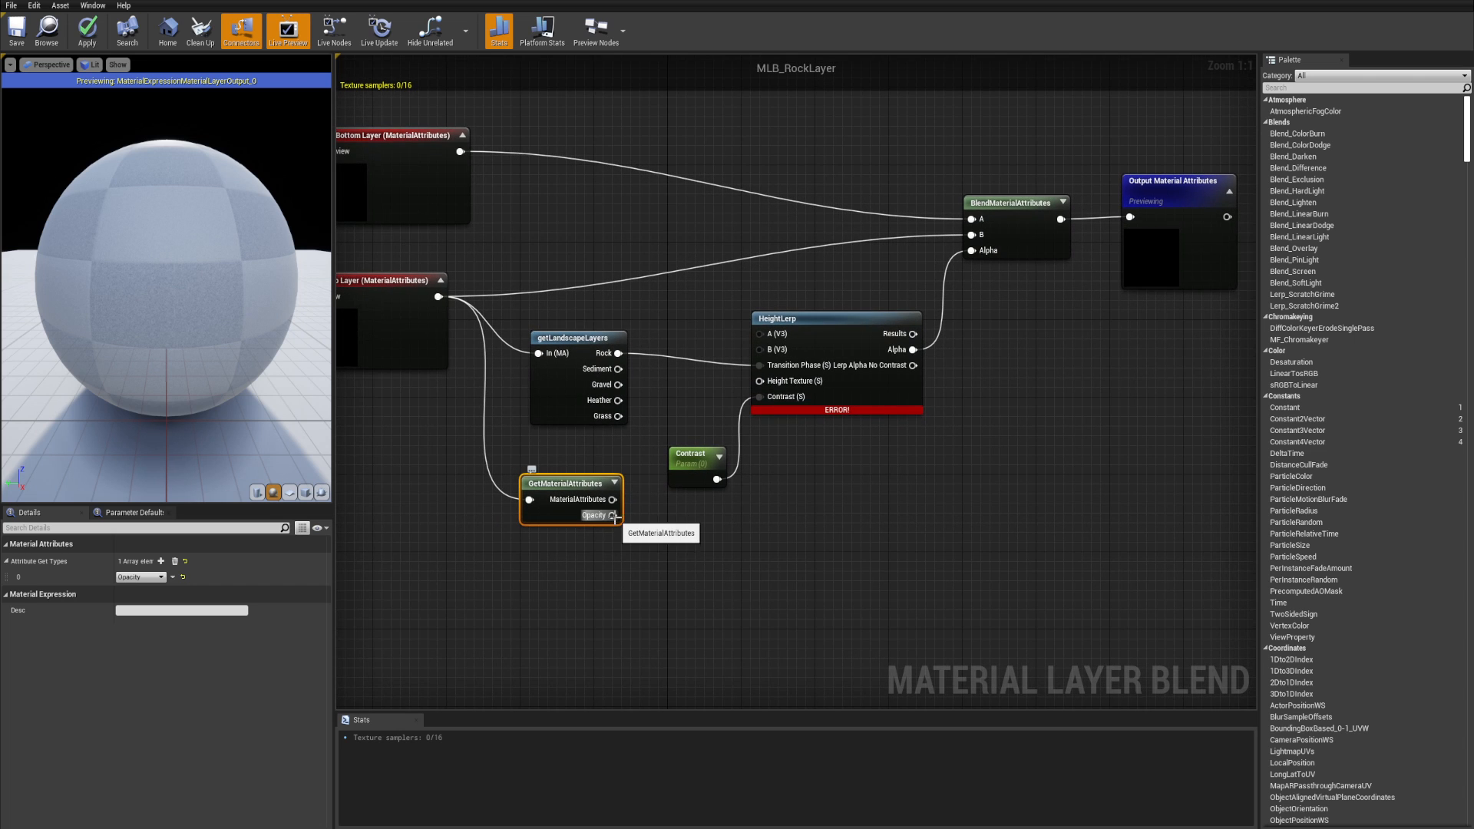
- Connect the Opacity output to HeightLerp's Height Texture input, move the Contrast parameter lower and apply the blend changes
drag(614, 516, 631, 512)
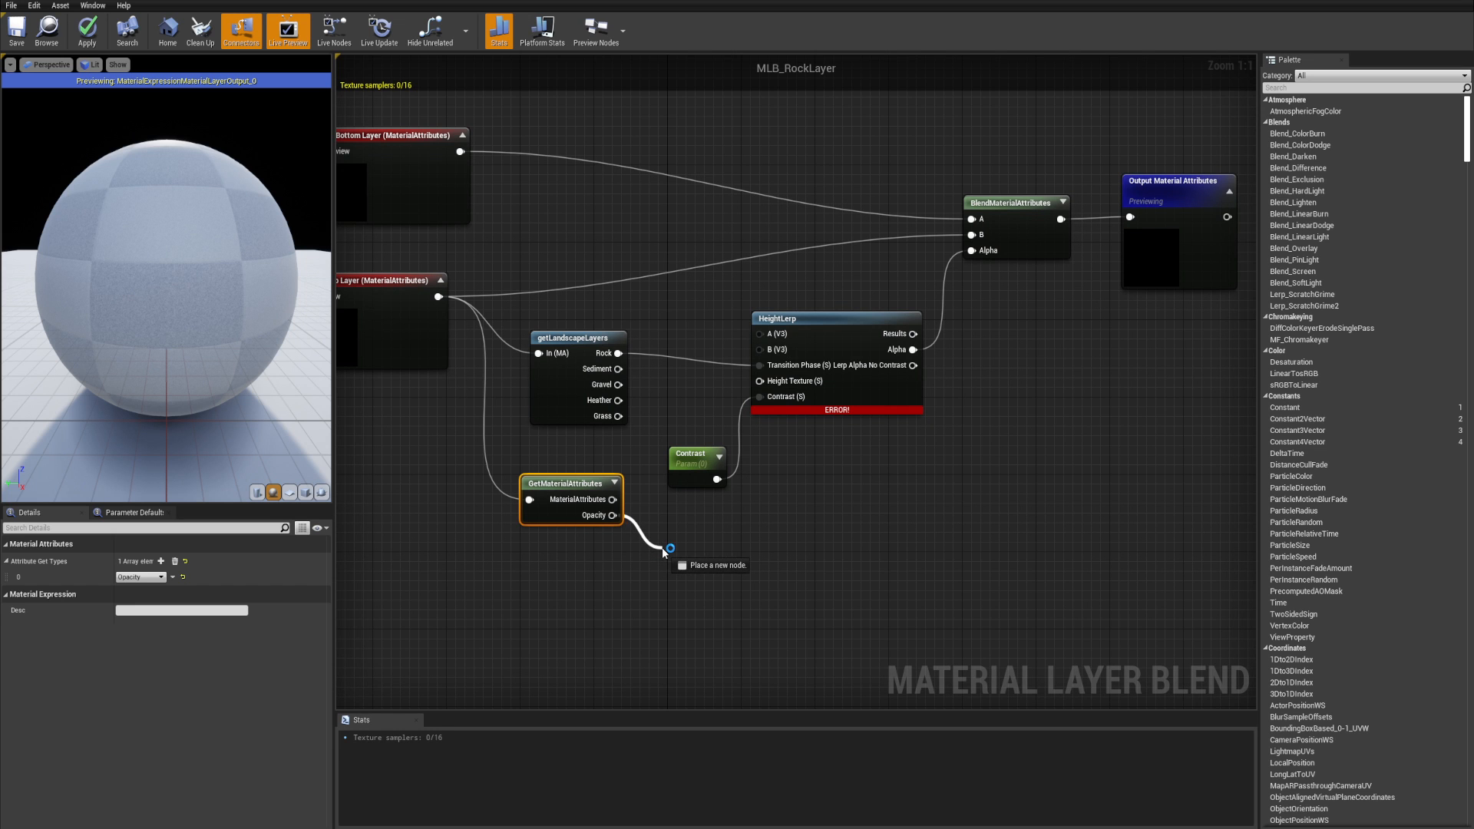
drag(439, 362, 414, 395)
right_drag(405, 400, 615, 428)
drag(570, 341, 569, 350)
right_drag(925, 564, 764, 545)
drag(643, 559, 679, 578)
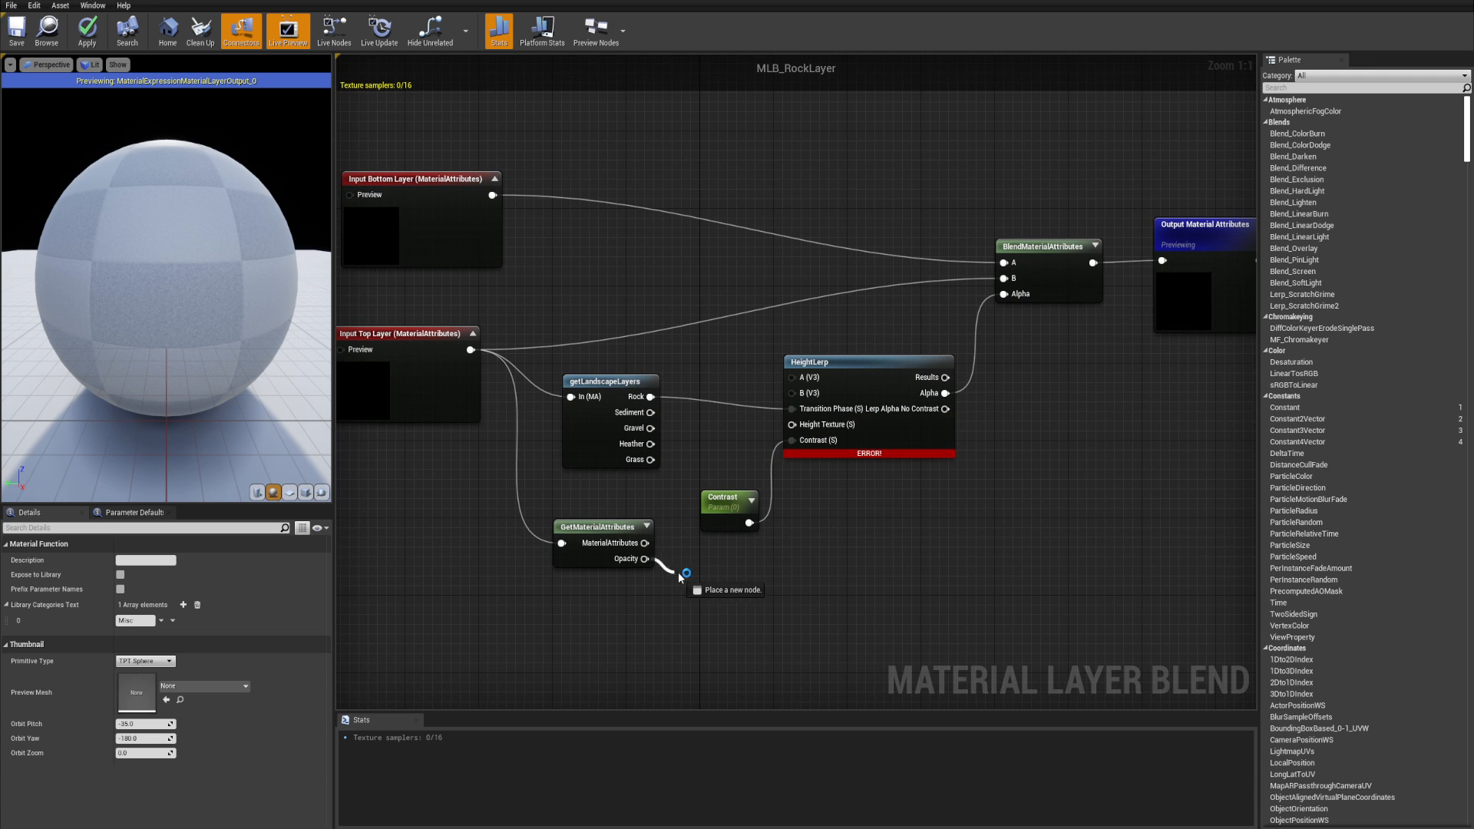
drag(800, 429, 800, 428)
drag(721, 519, 731, 596)
scroll(774, 477, down, 2)
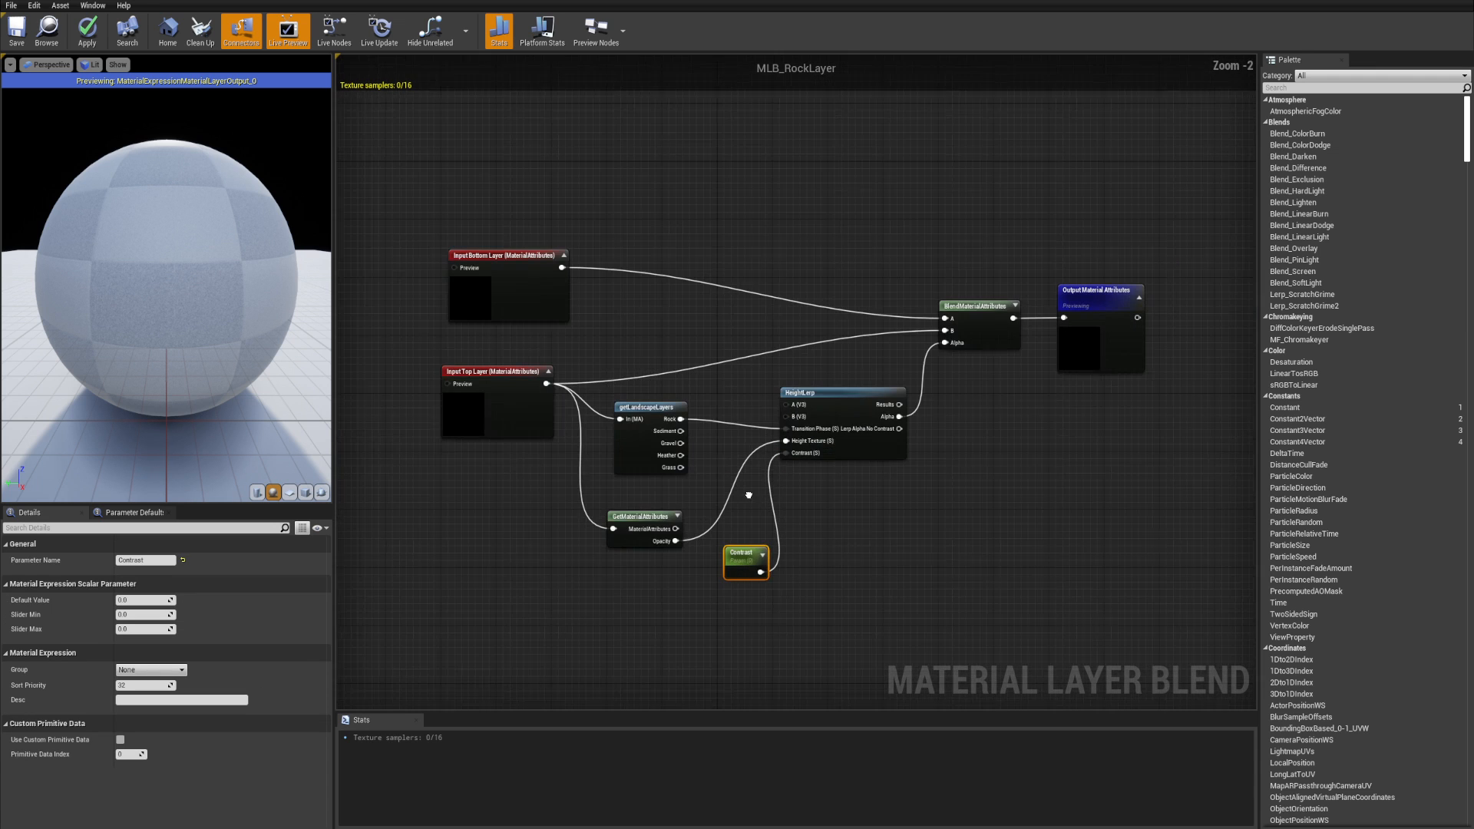
click(596, 213)
right_drag(596, 213, 610, 215)
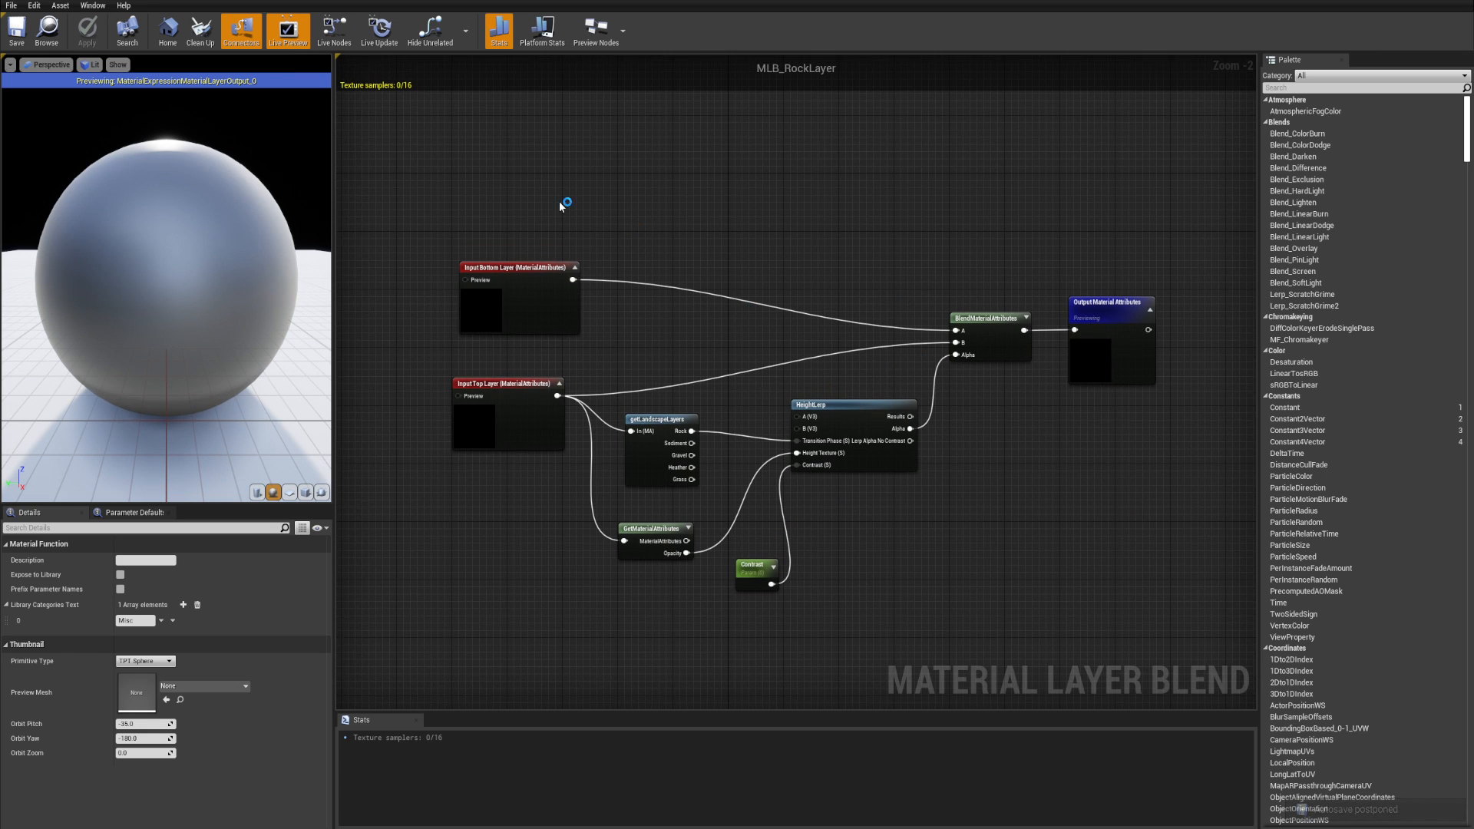
- Return to the LandscapeLayers parameters and open the Rock layer's ML_LandscapeBasic asset
click(90, 0)
scroll(575, 276, up, 4)
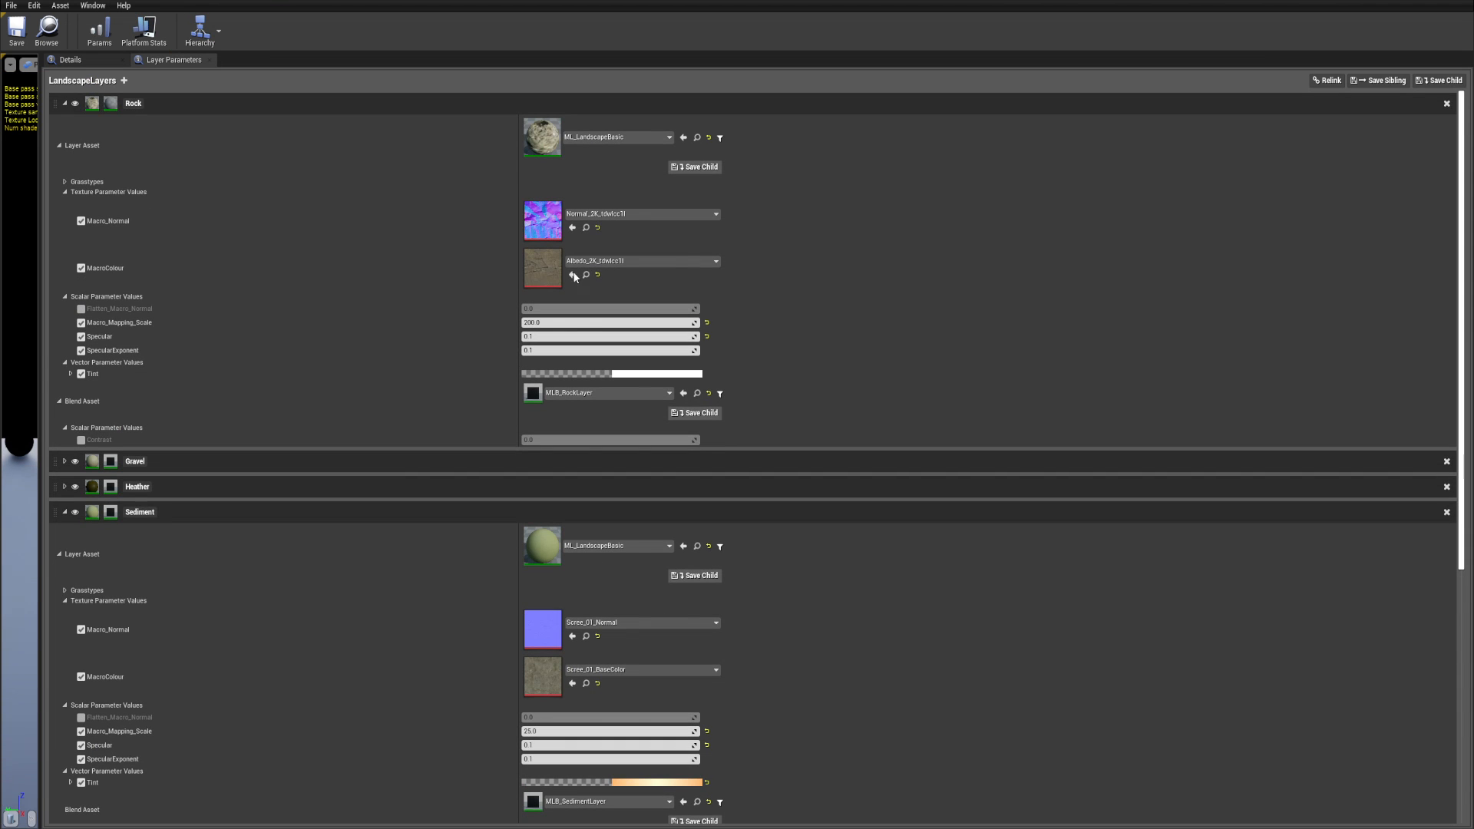
double_click(535, 136)
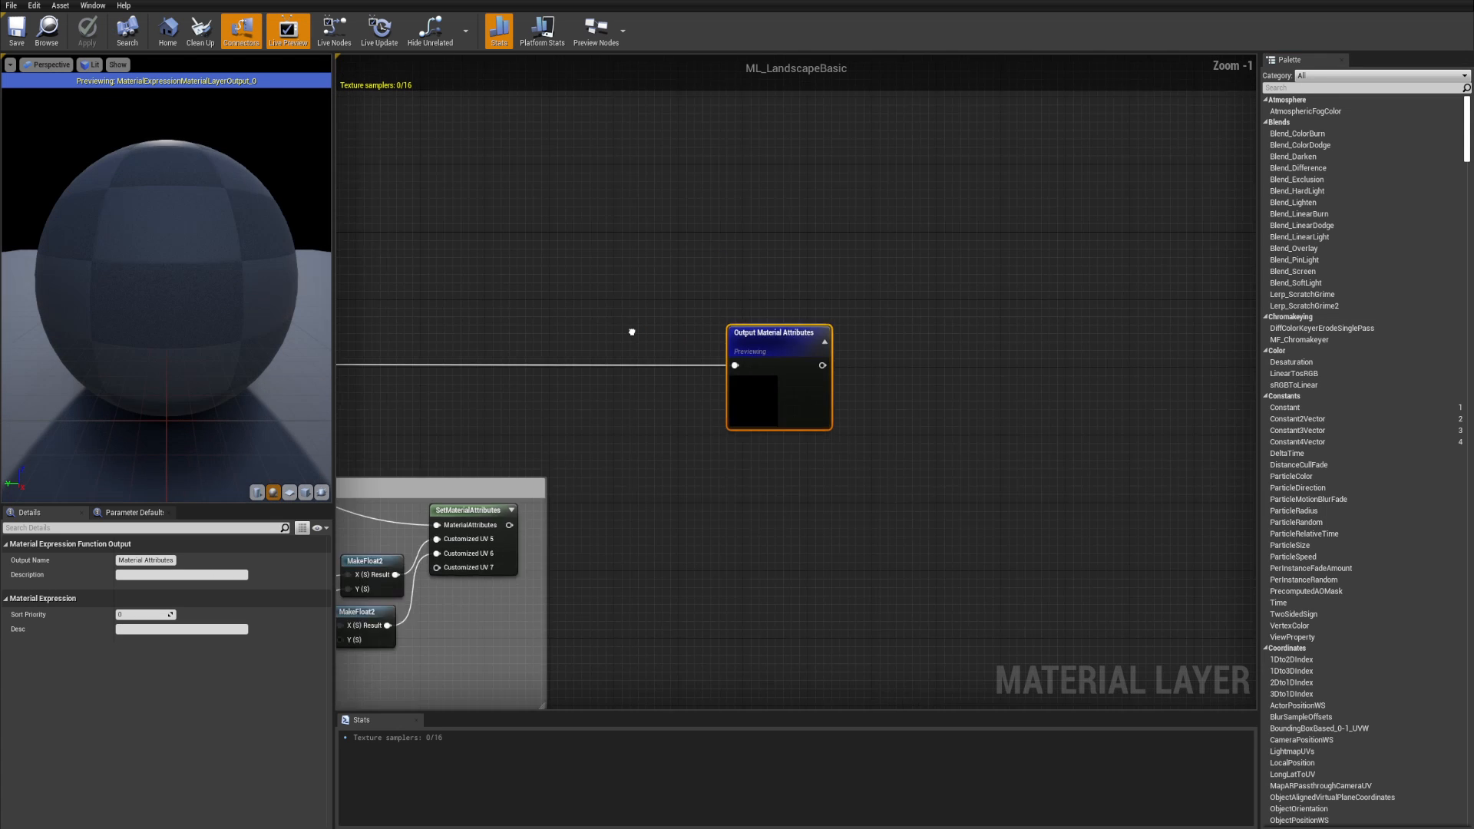
- Add an Opacity attribute to the SetMaterialAttributes node that collects Base Color, Specular and Normal
scroll(632, 332, down, 4)
scroll(783, 356, up, 5)
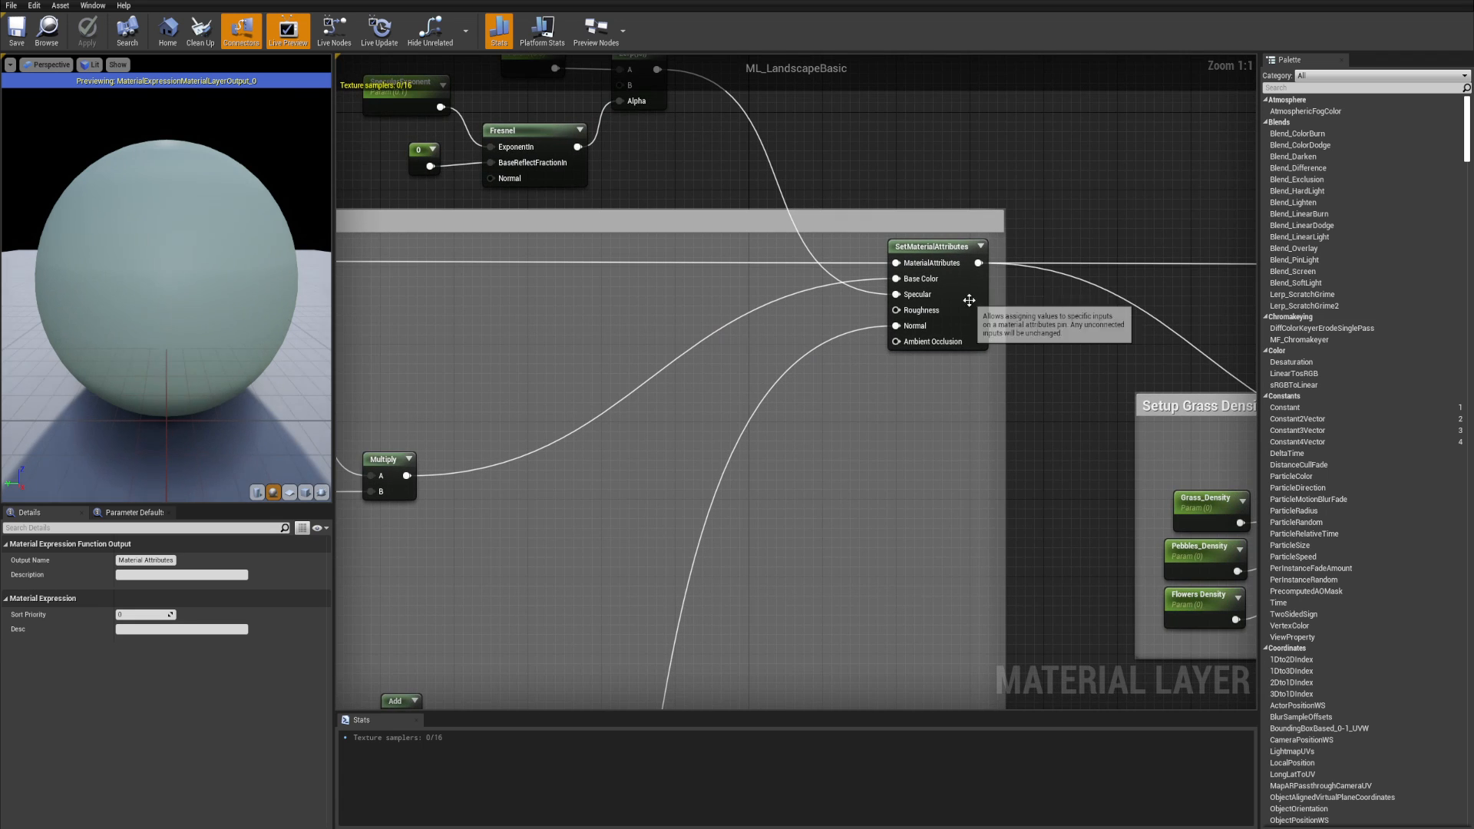
click(969, 300)
right_drag(965, 396, 939, 390)
right_drag(747, 427, 803, 420)
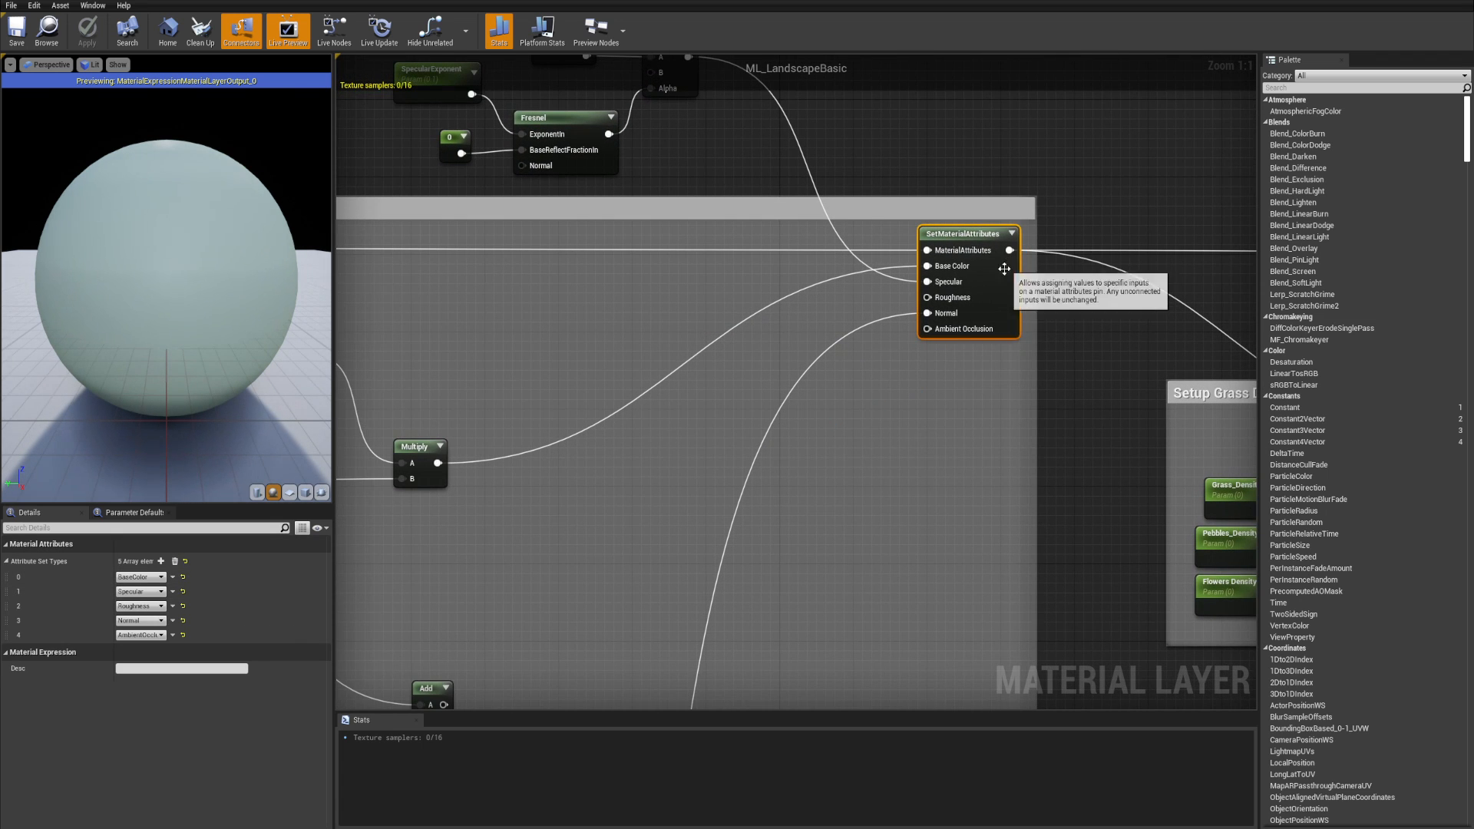
click(161, 563)
click(146, 651)
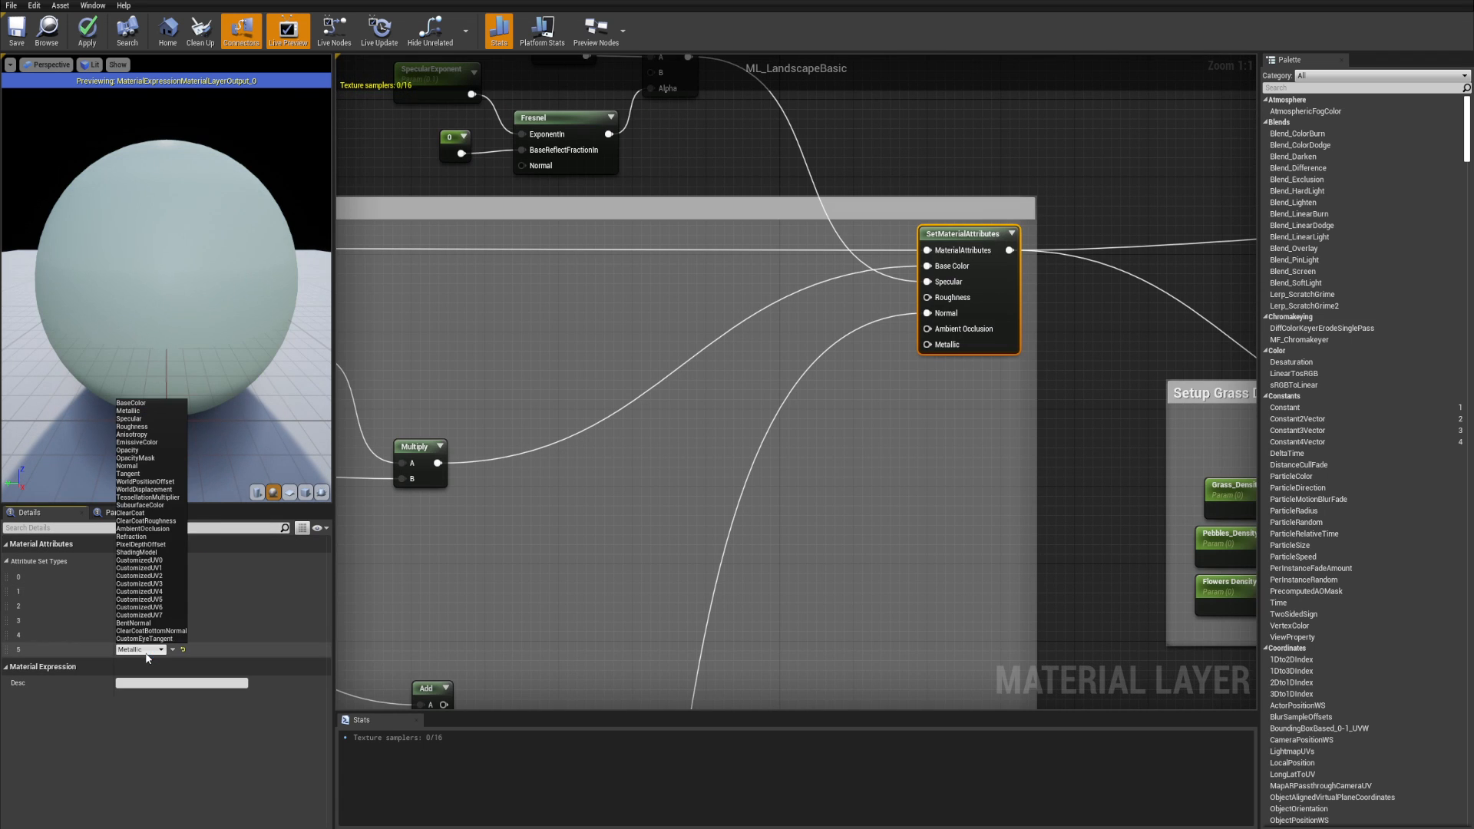
click(137, 451)
click(946, 413)
right_drag(946, 413, 901, 425)
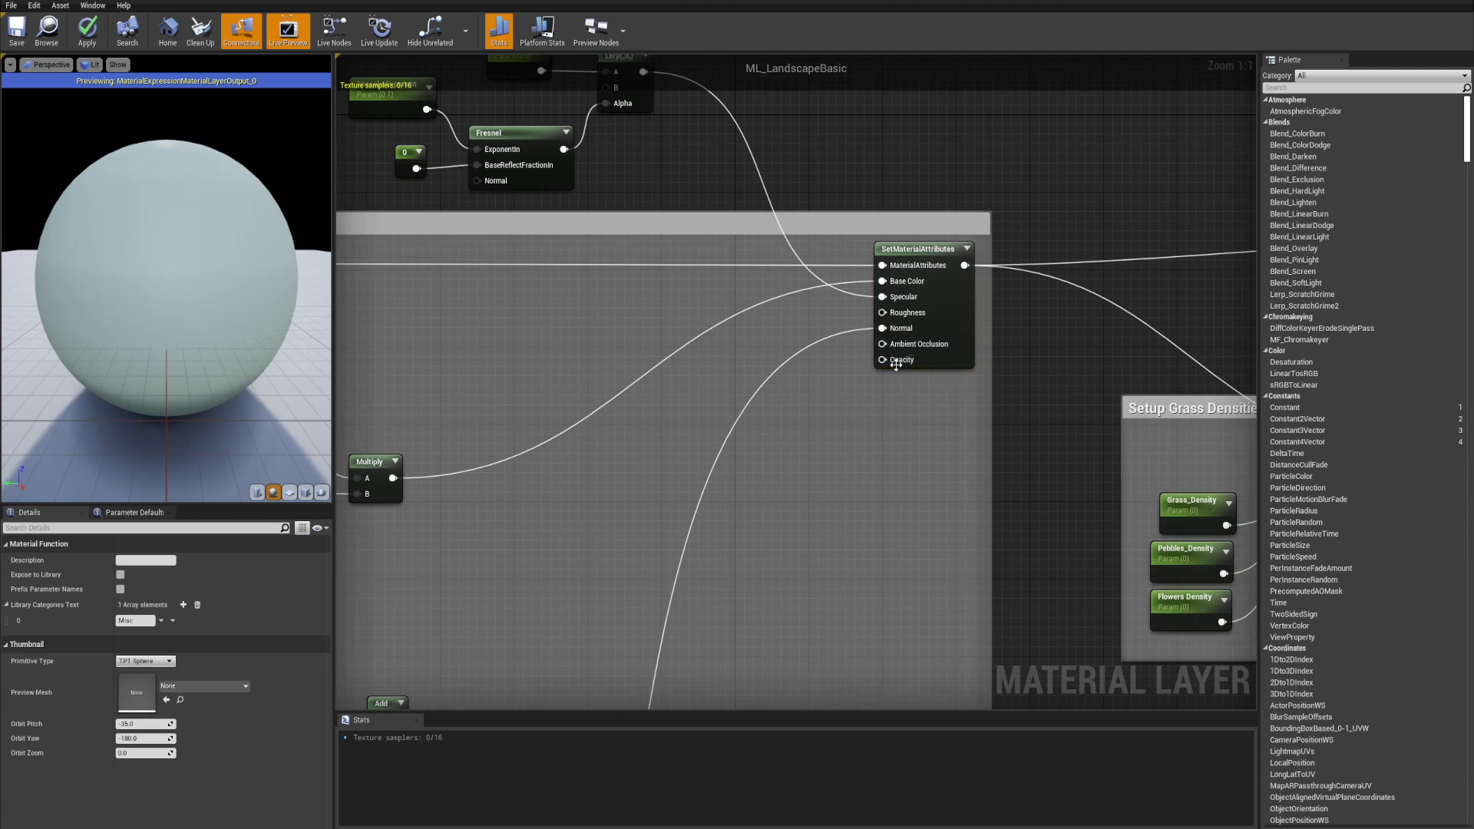
- Duplicate the Macro_Normal texture parameter into the free space beside the detail textures and rename the copy Macro_Height
scroll(817, 467, down, 5)
right_drag(814, 463, 833, 330)
scroll(700, 505, up, 5)
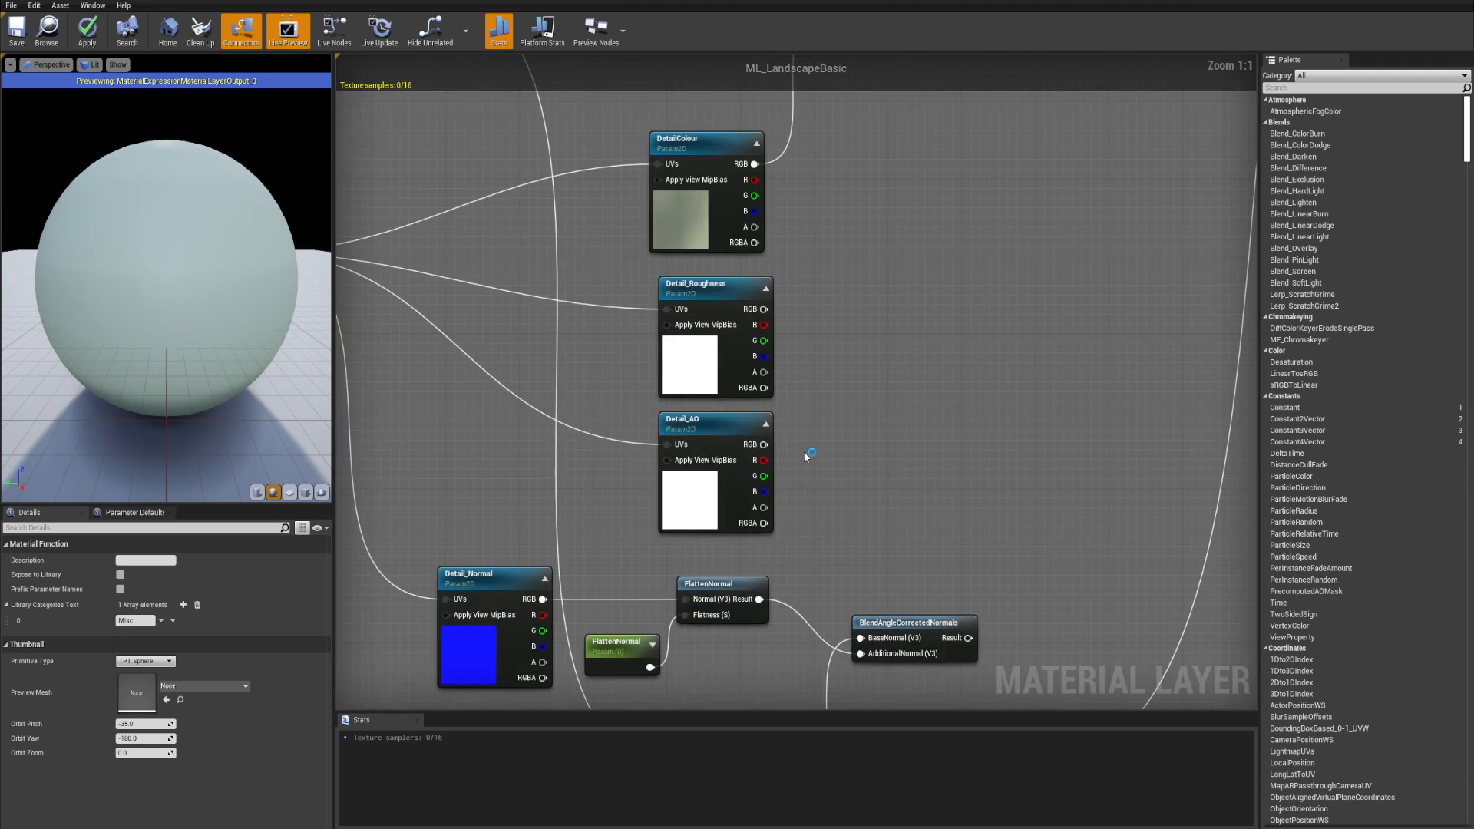
right_drag(803, 454, 802, 637)
scroll(792, 443, down, 2)
right_drag(855, 326, 836, 435)
right_drag(684, 297, 697, 355)
drag(545, 306, 471, 214)
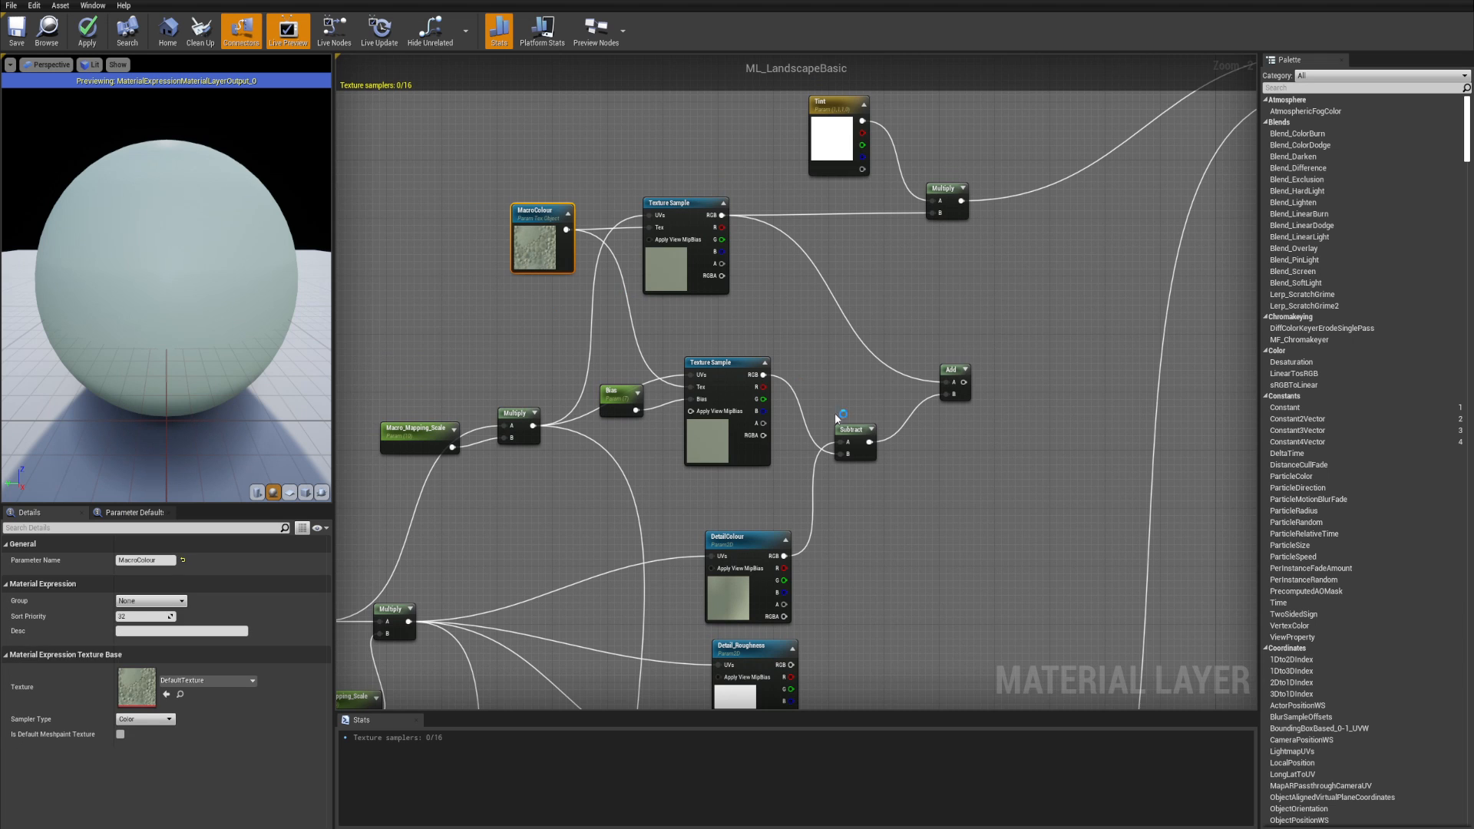
right_drag(841, 414, 730, 135)
right_drag(774, 526, 809, 353)
right_drag(523, 588, 535, 614)
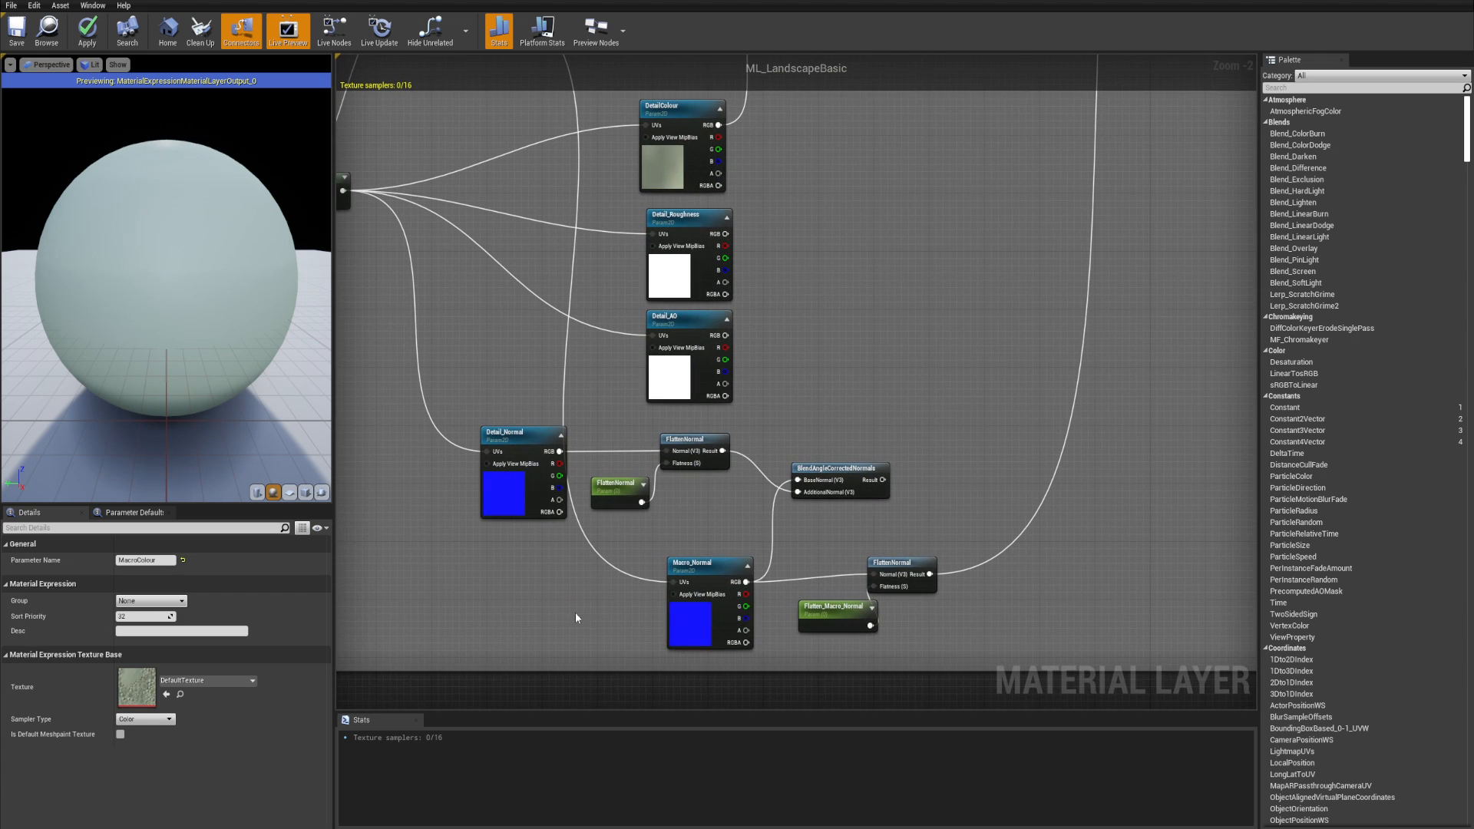
click(685, 585)
right_drag(852, 400, 802, 562)
key(ctrl+v)
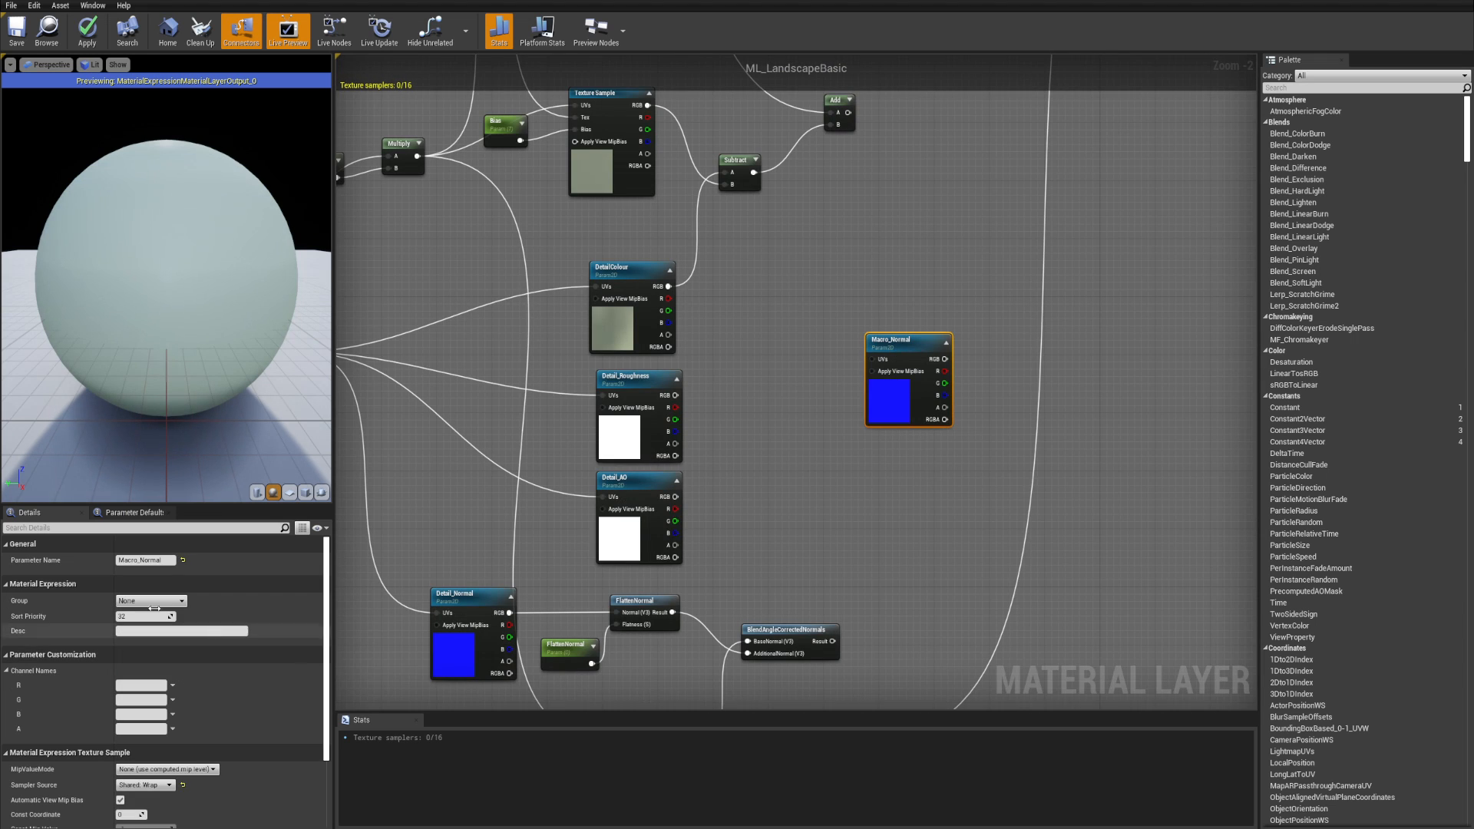
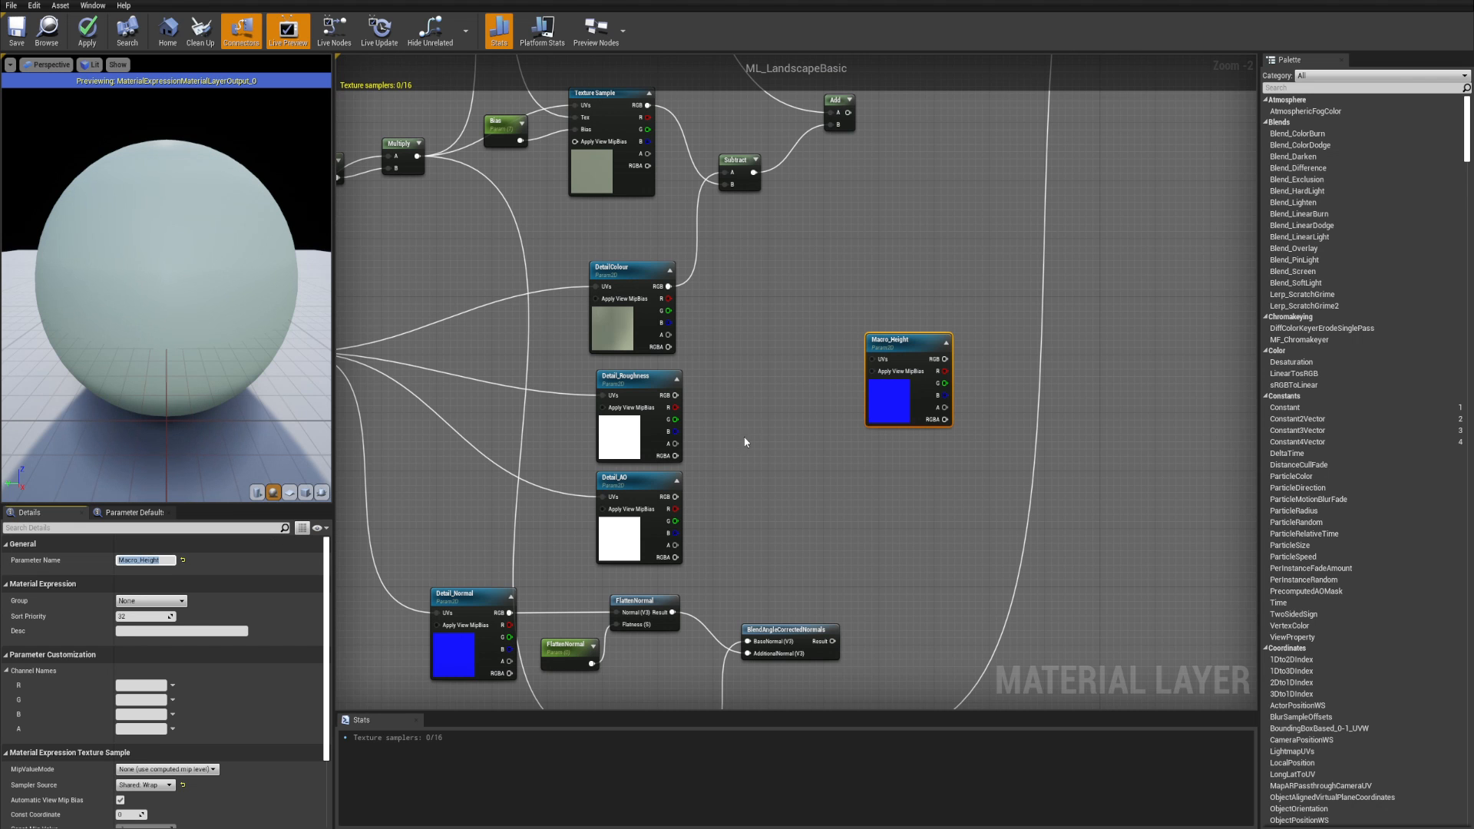
- Connect the Macro_Mapping_Scale Multiply output to Macro_Height's UVs input
right_drag(769, 420, 975, 434)
click(975, 433)
scroll(971, 435, down, 2)
scroll(879, 433, up, 1)
right_drag(597, 425, 529, 448)
scroll(529, 434, up, 1)
right_drag(633, 219, 563, 264)
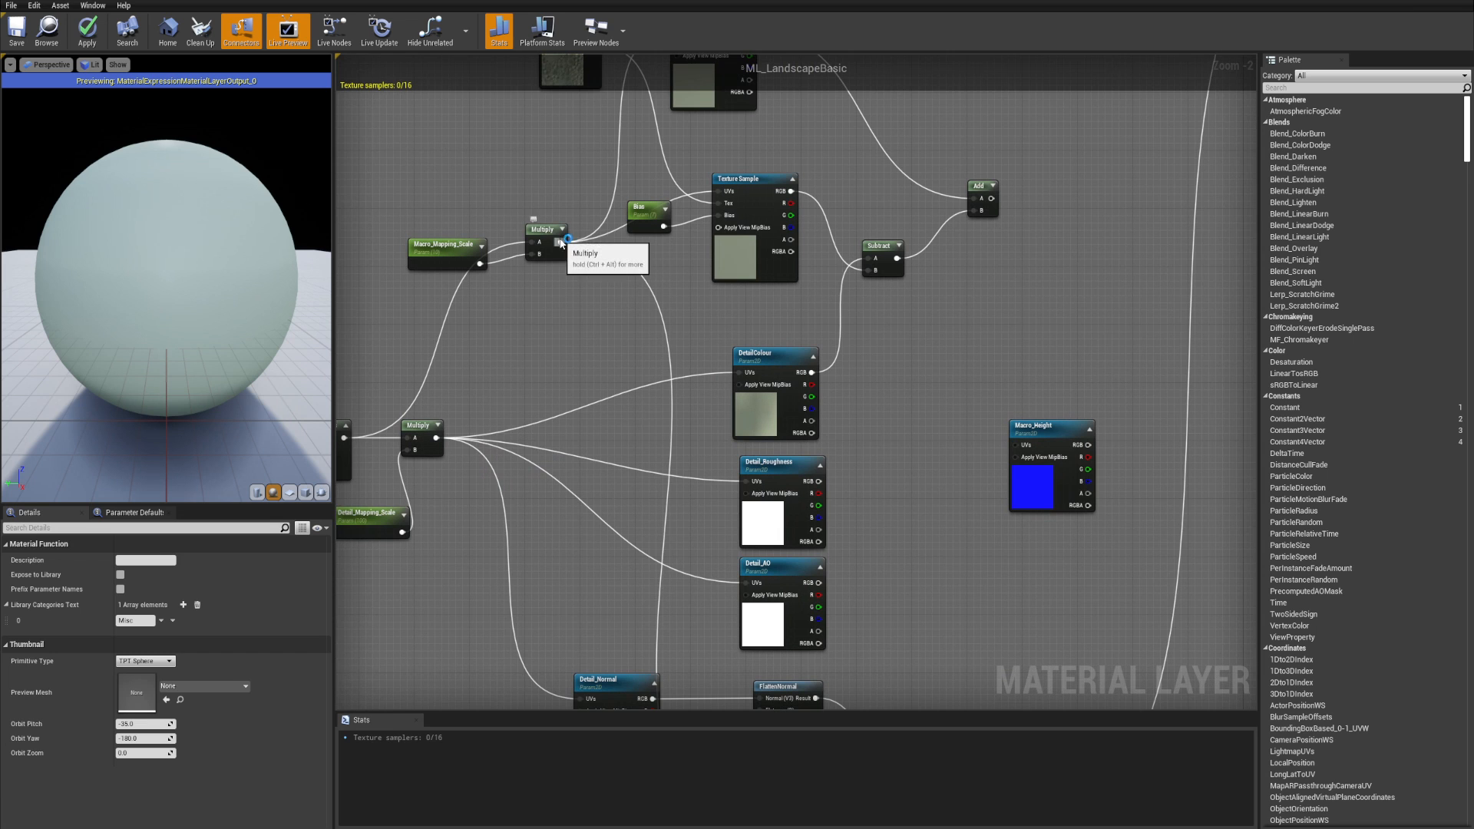
drag(561, 243, 650, 244)
drag(1063, 435, 997, 431)
right_drag(1097, 394, 939, 420)
scroll(935, 424, up, 2)
- Set the Macro_Height parameter's default texture to BaseFlattenGrayScaleMap
drag(794, 479, 793, 452)
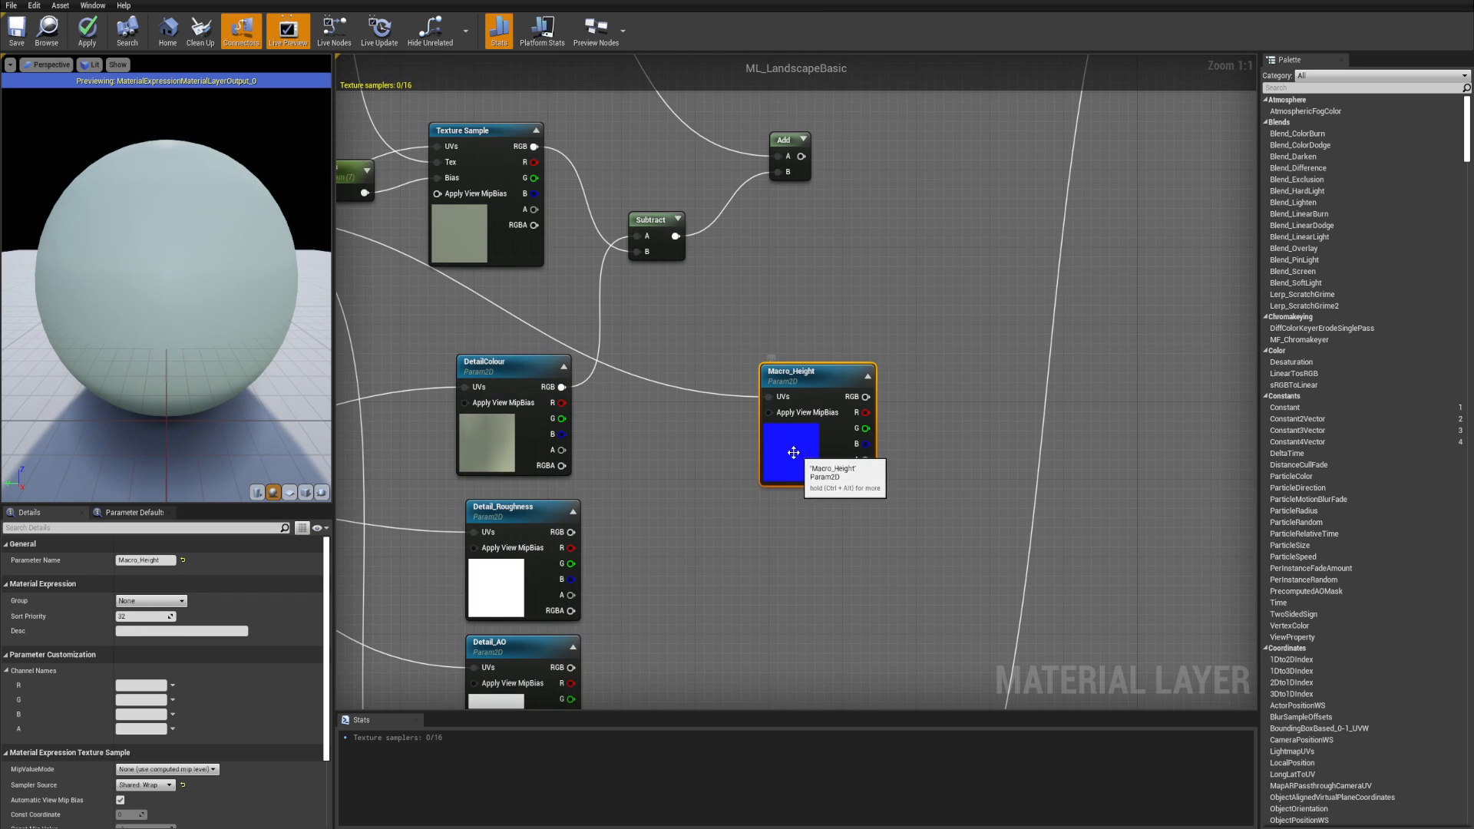
scroll(224, 670, down, 4)
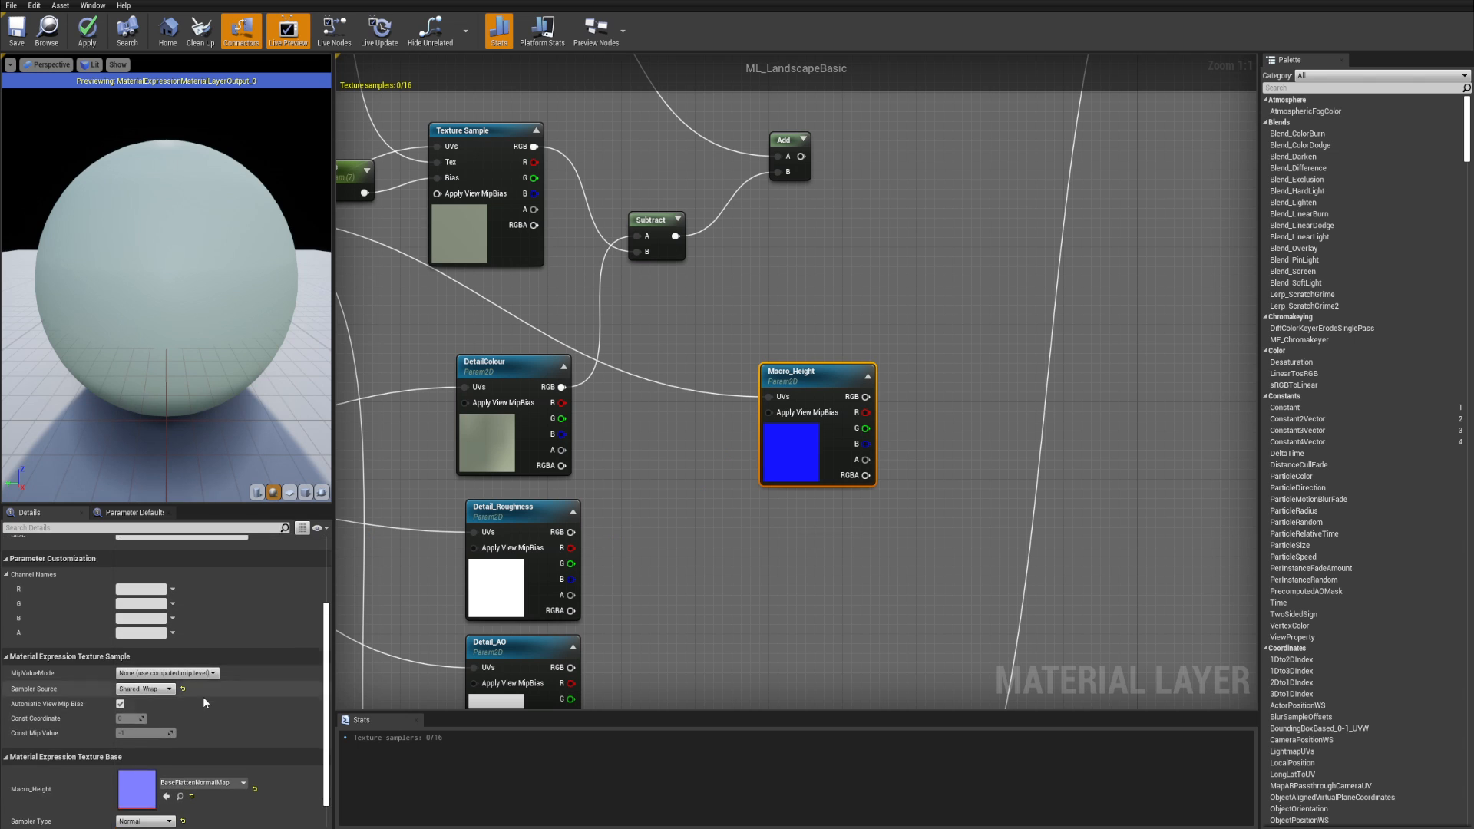
click(205, 760)
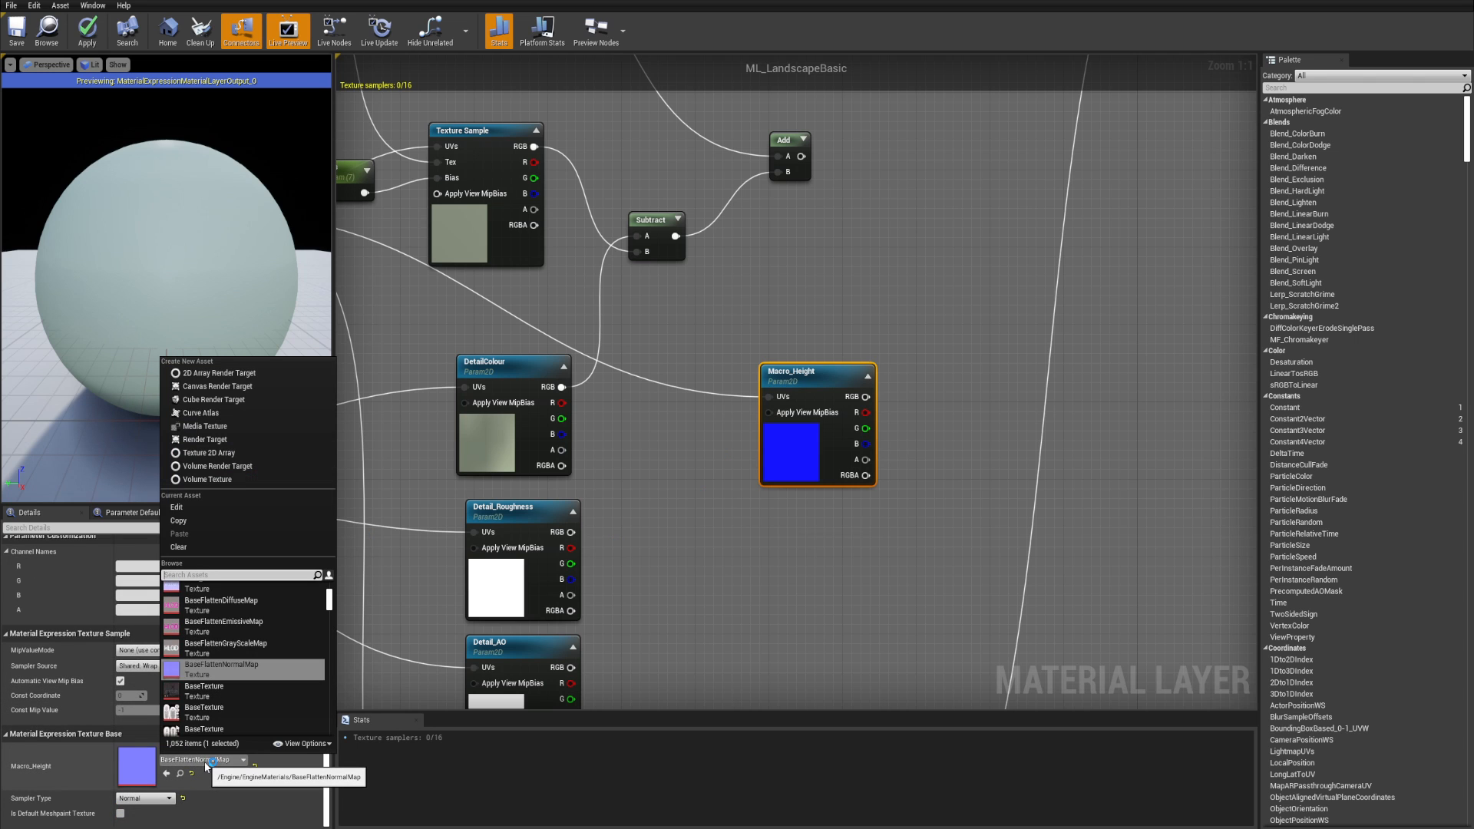
scroll(250, 664, up, 2)
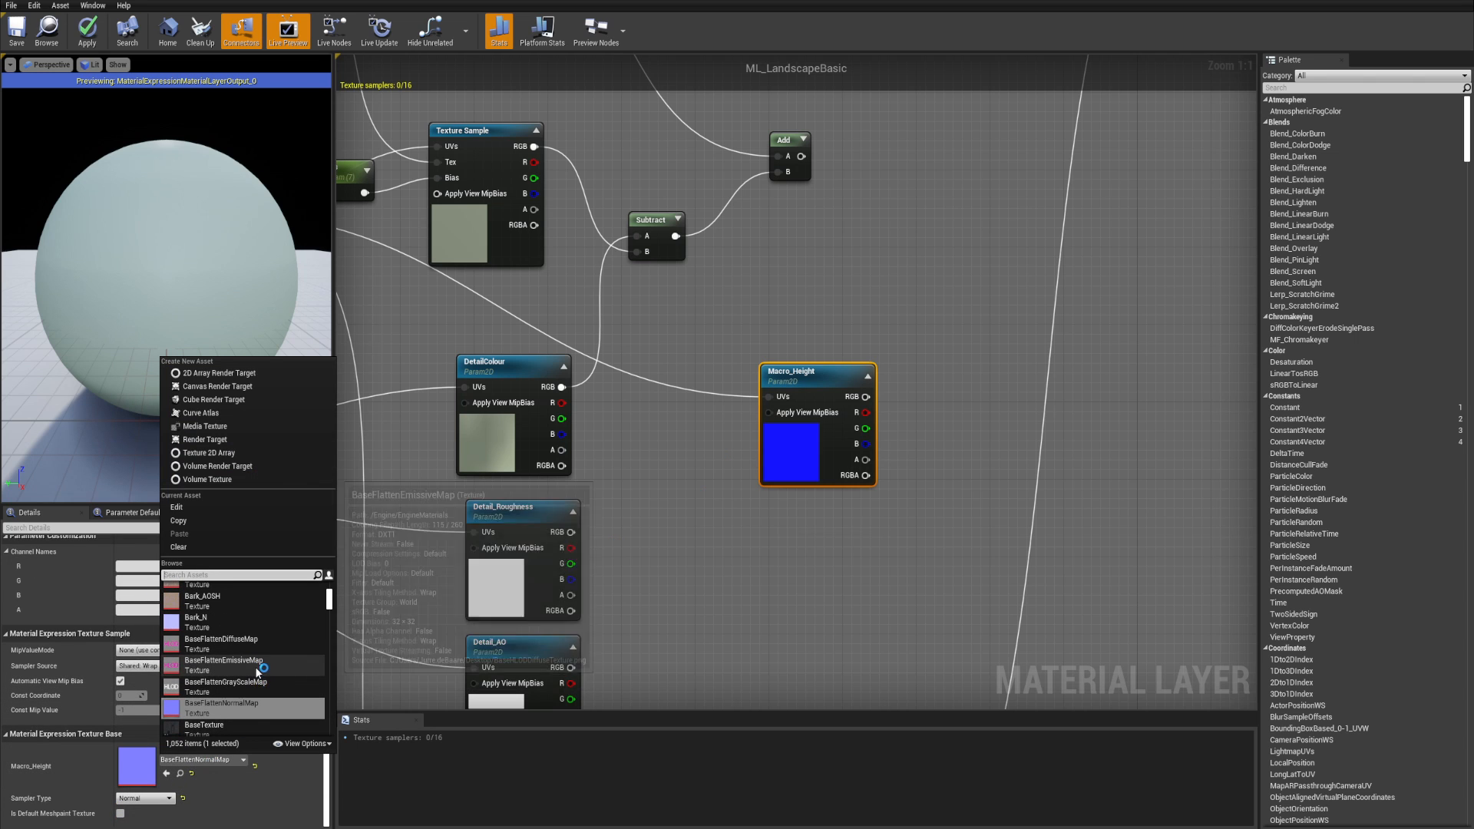
click(257, 686)
click(848, 521)
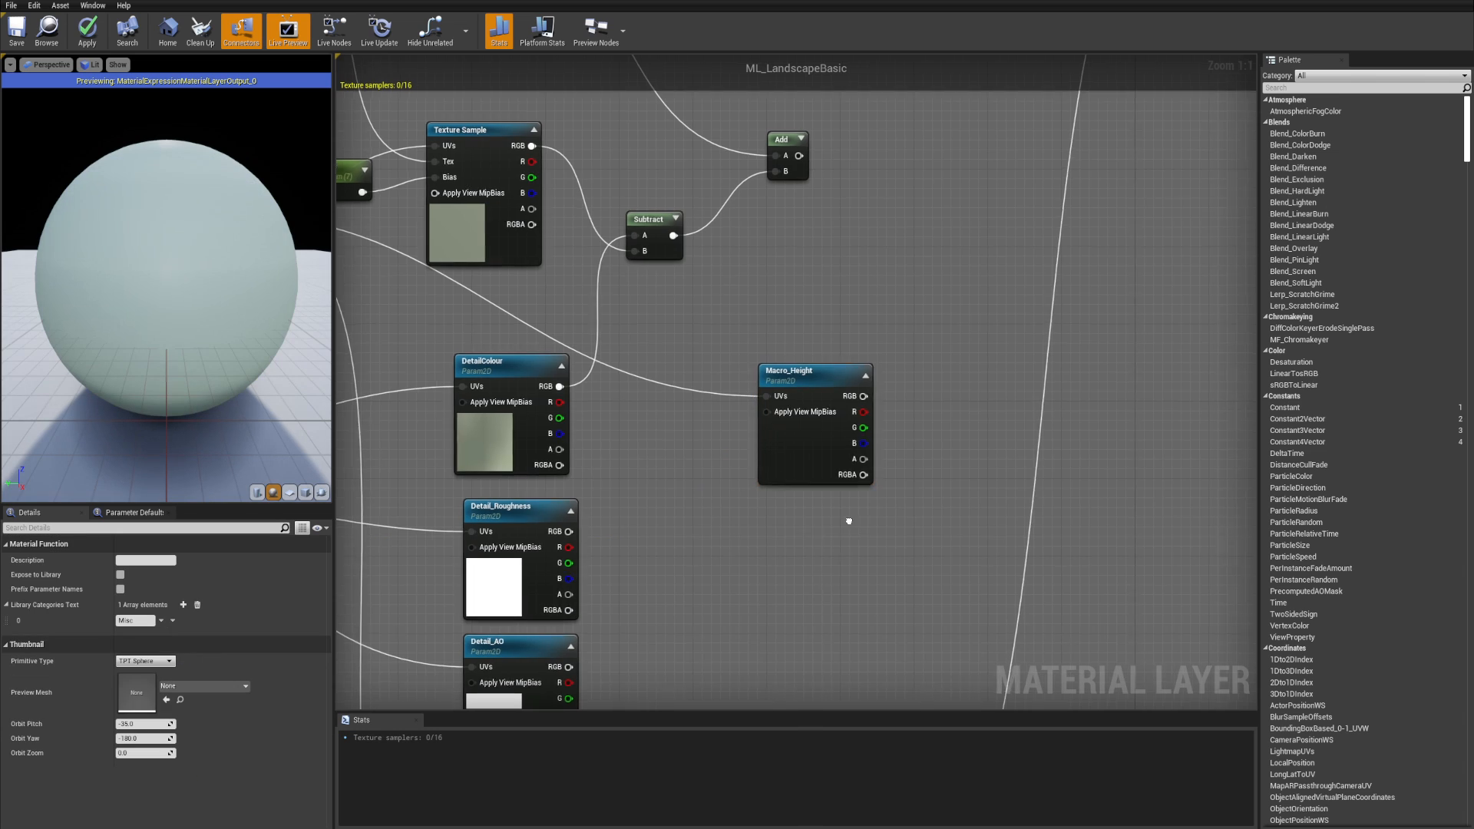
- Connect Macro_Height's red channel to the Opacity input of the SetMaterialAttributes node
scroll(923, 417, down, 1)
right_drag(923, 417, 808, 564)
drag(696, 588, 671, 547)
scroll(753, 544, down, 1)
right_drag(754, 544, 717, 592)
click(717, 592)
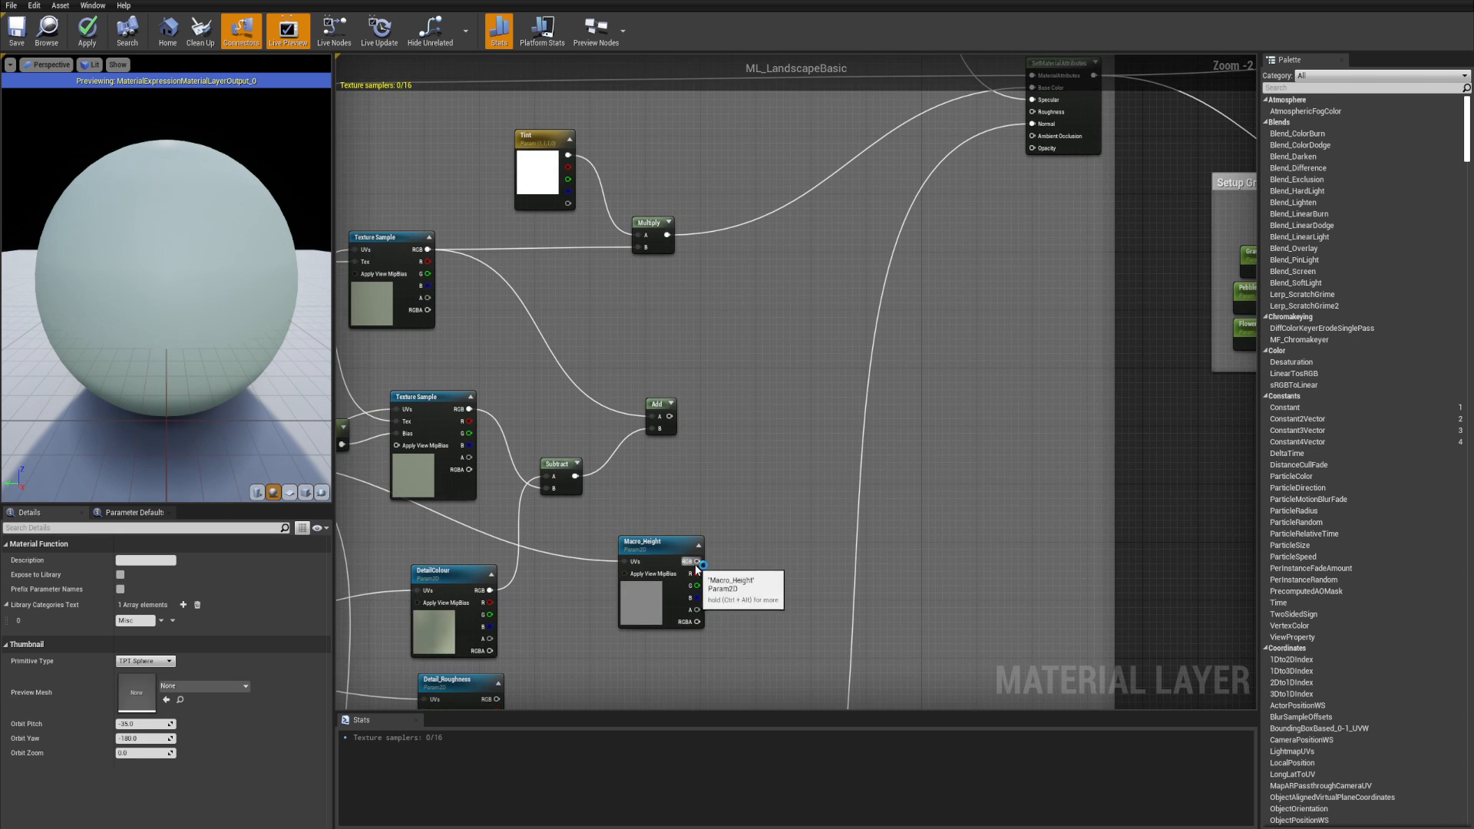
scroll(701, 586, up, 2)
drag(694, 584, 748, 582)
scroll(710, 589, down, 4)
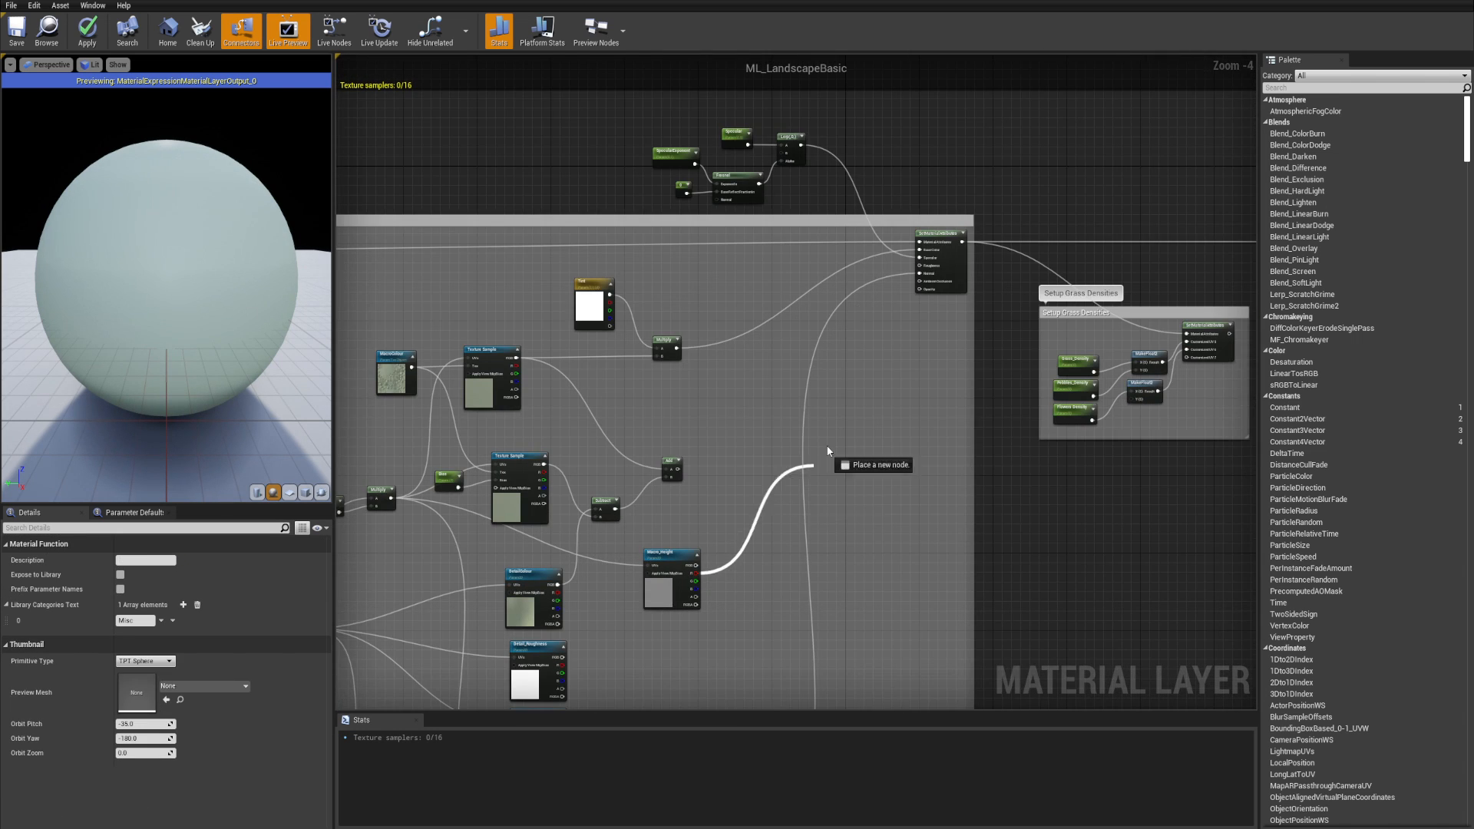
scroll(897, 339, up, 3)
drag(826, 446, 950, 252)
- Try adding a World Displacement attribute to the SetMaterialAttributes node in the material layer
scroll(921, 345, down, 3)
scroll(873, 447, up, 2)
right_drag(714, 642, 641, 627)
scroll(875, 446, up, 1)
scroll(641, 627, down, 2)
right_drag(846, 386, 894, 322)
right_drag(1022, 115, 964, 231)
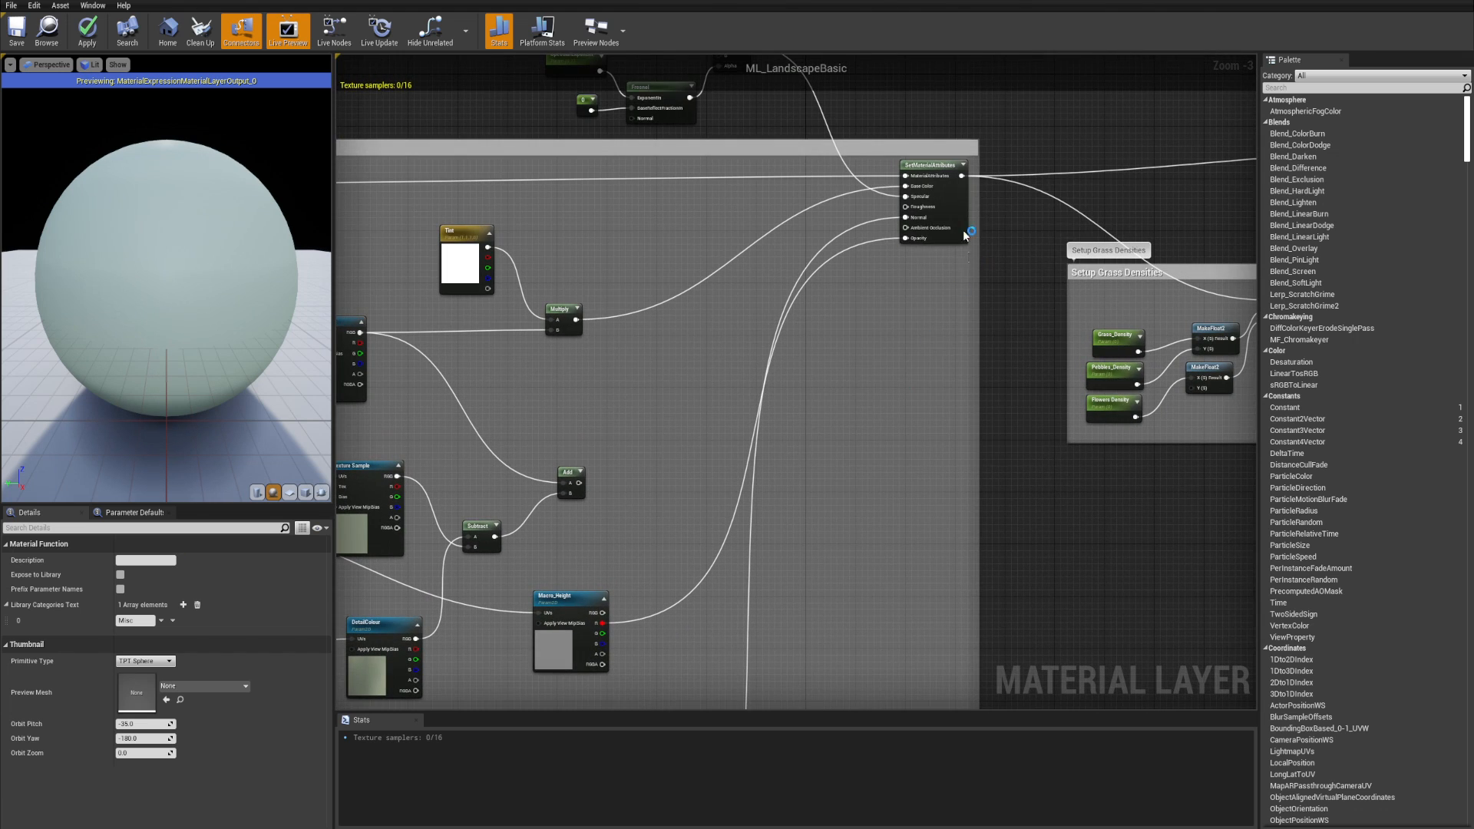
click(964, 235)
click(161, 561)
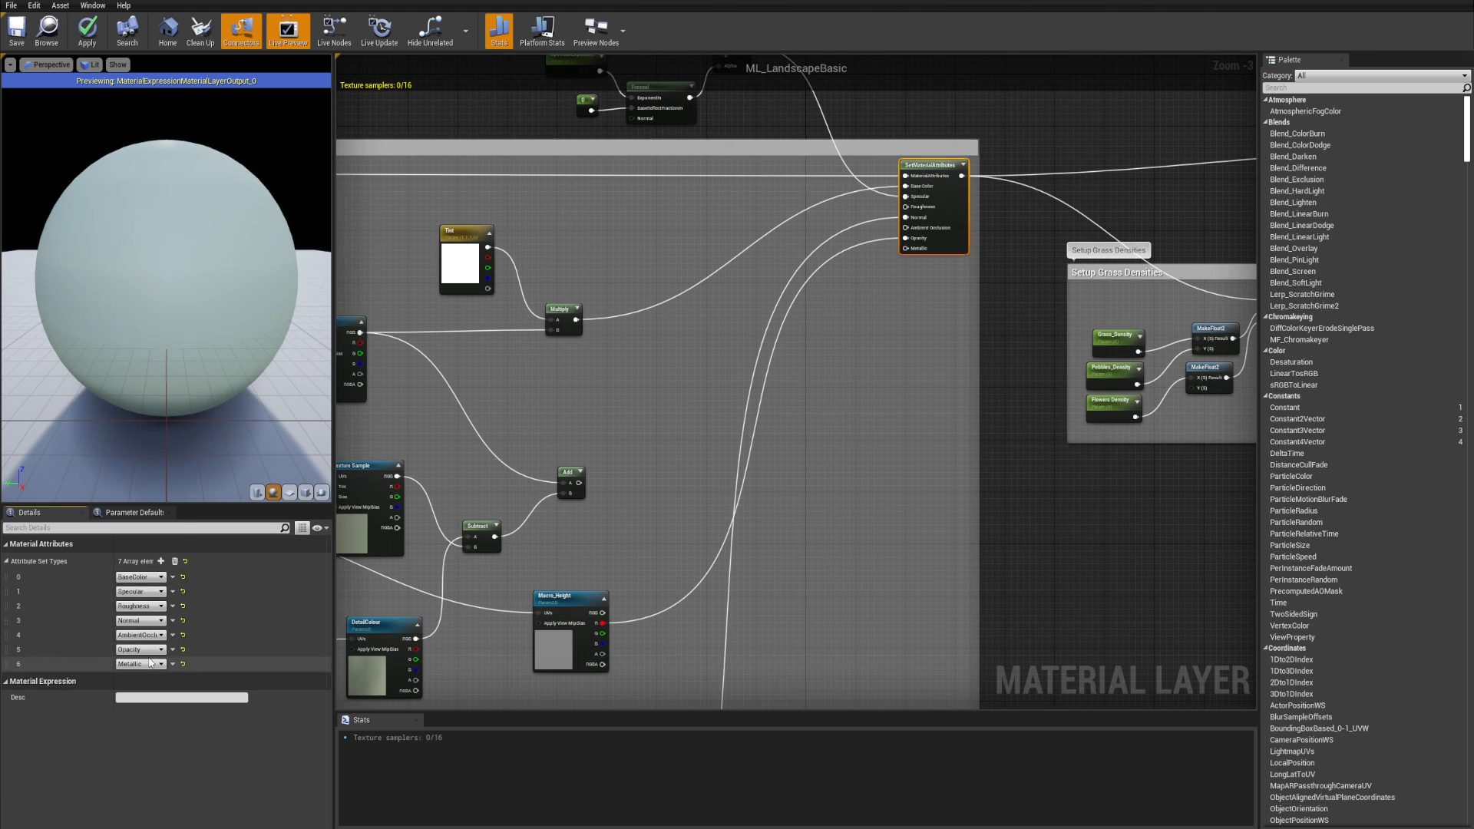
click(150, 663)
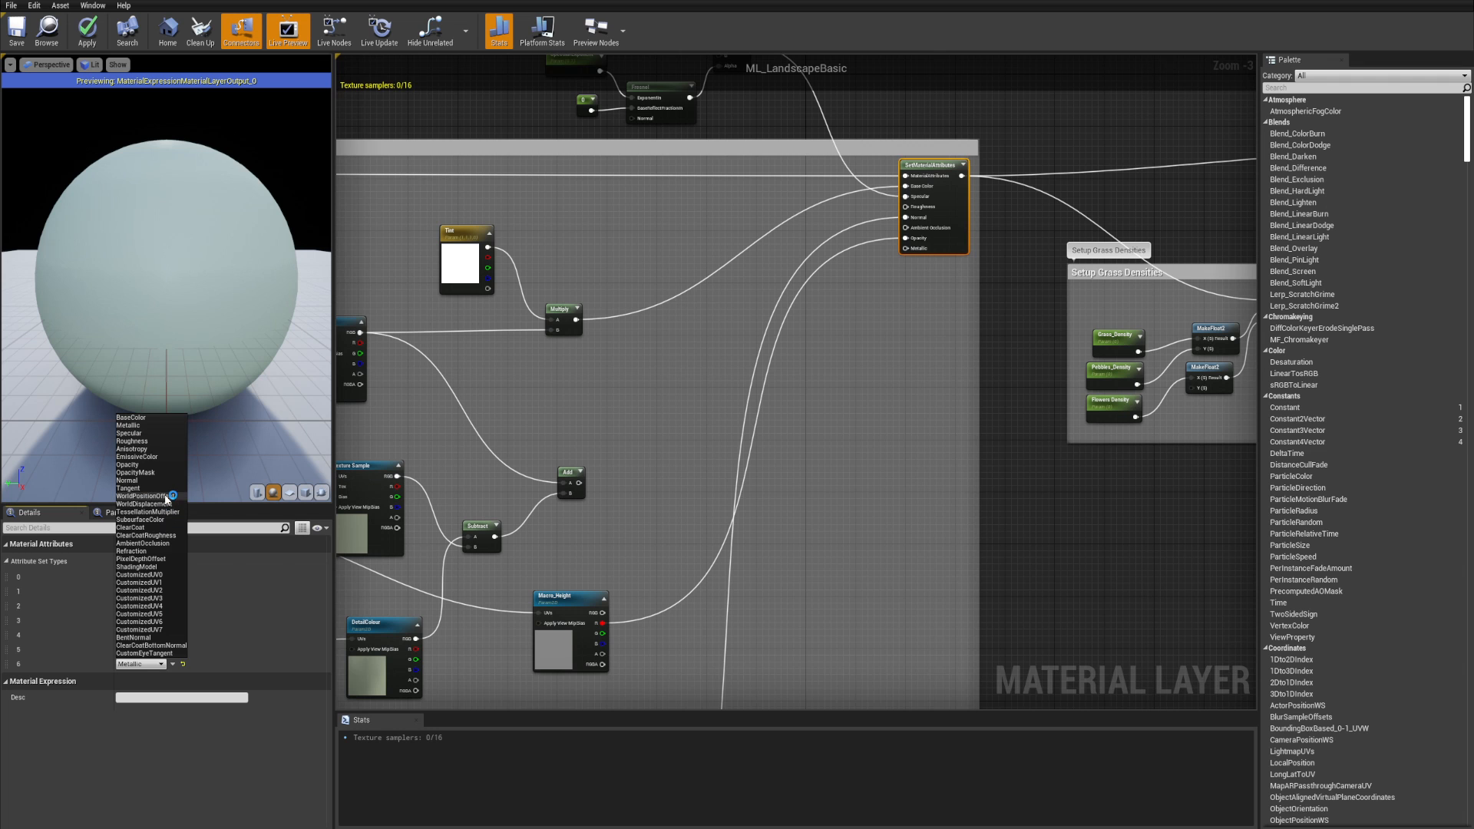
click(167, 504)
right_drag(760, 550, 747, 472)
click(767, 493)
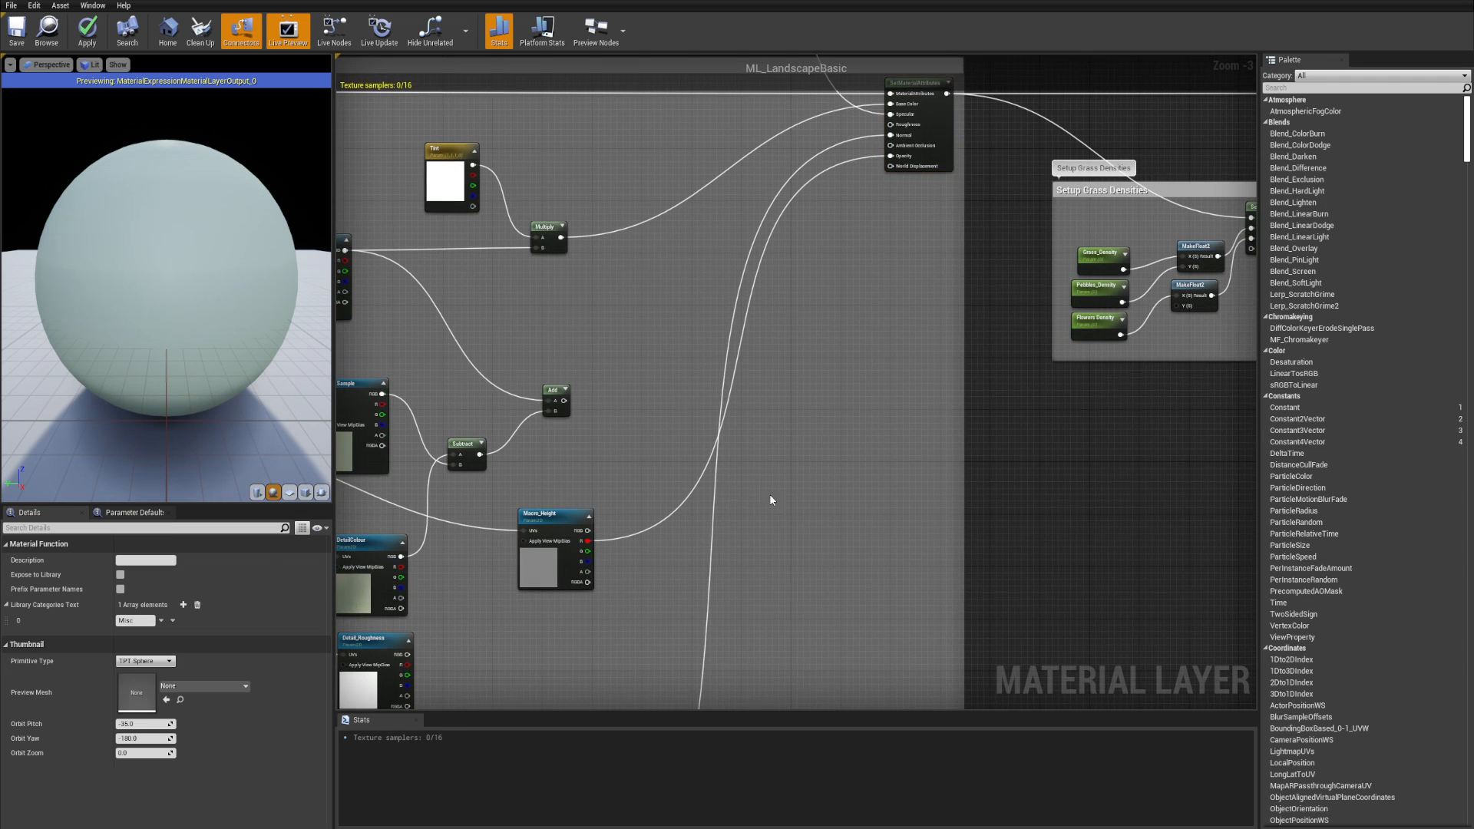
scroll(906, 122, up, 3)
- Remove the World Displacement attribute from the SetMaterialAttributes node
click(953, 187)
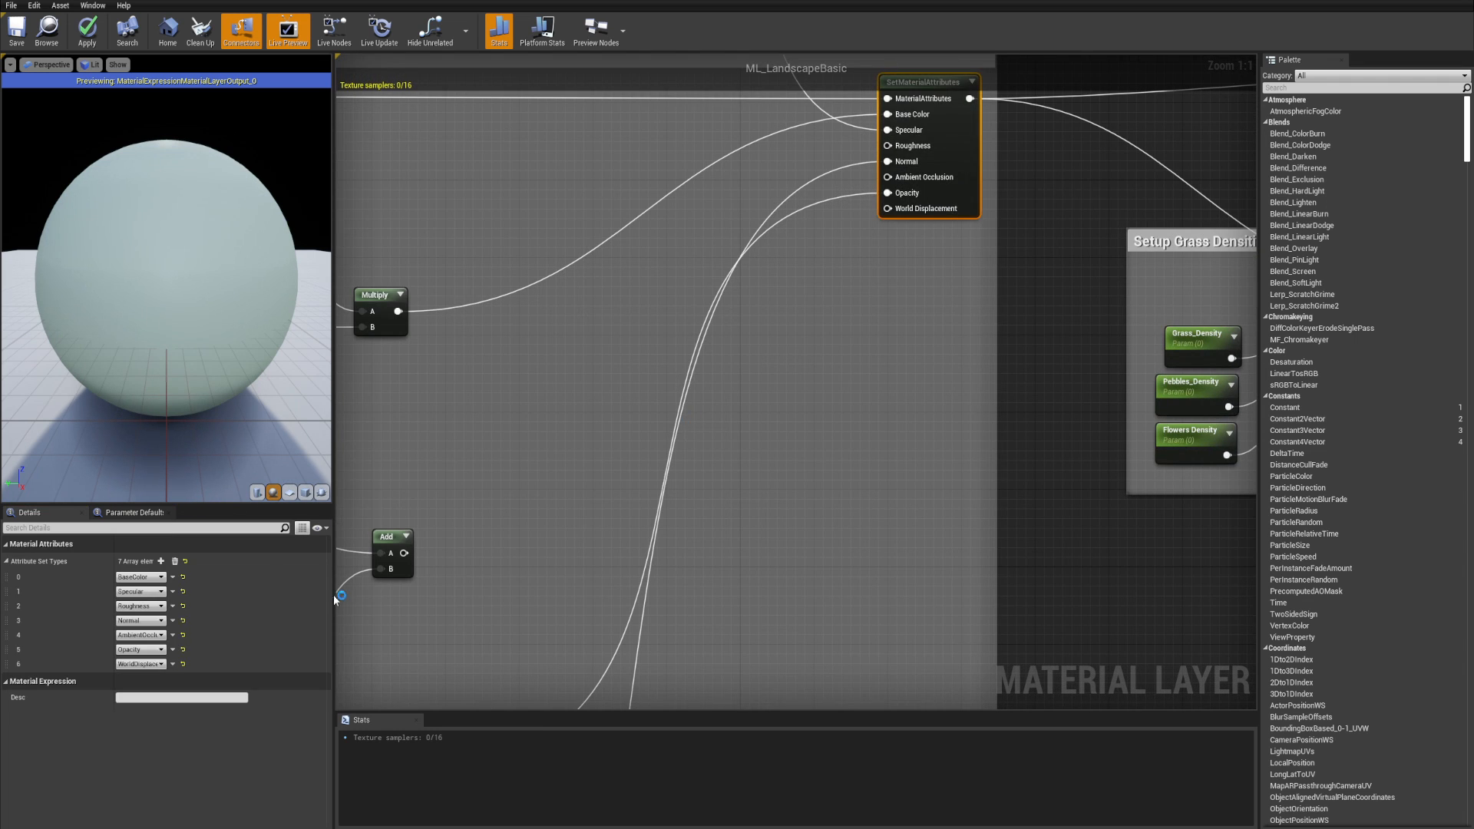
click(181, 690)
scroll(831, 384, down, 2)
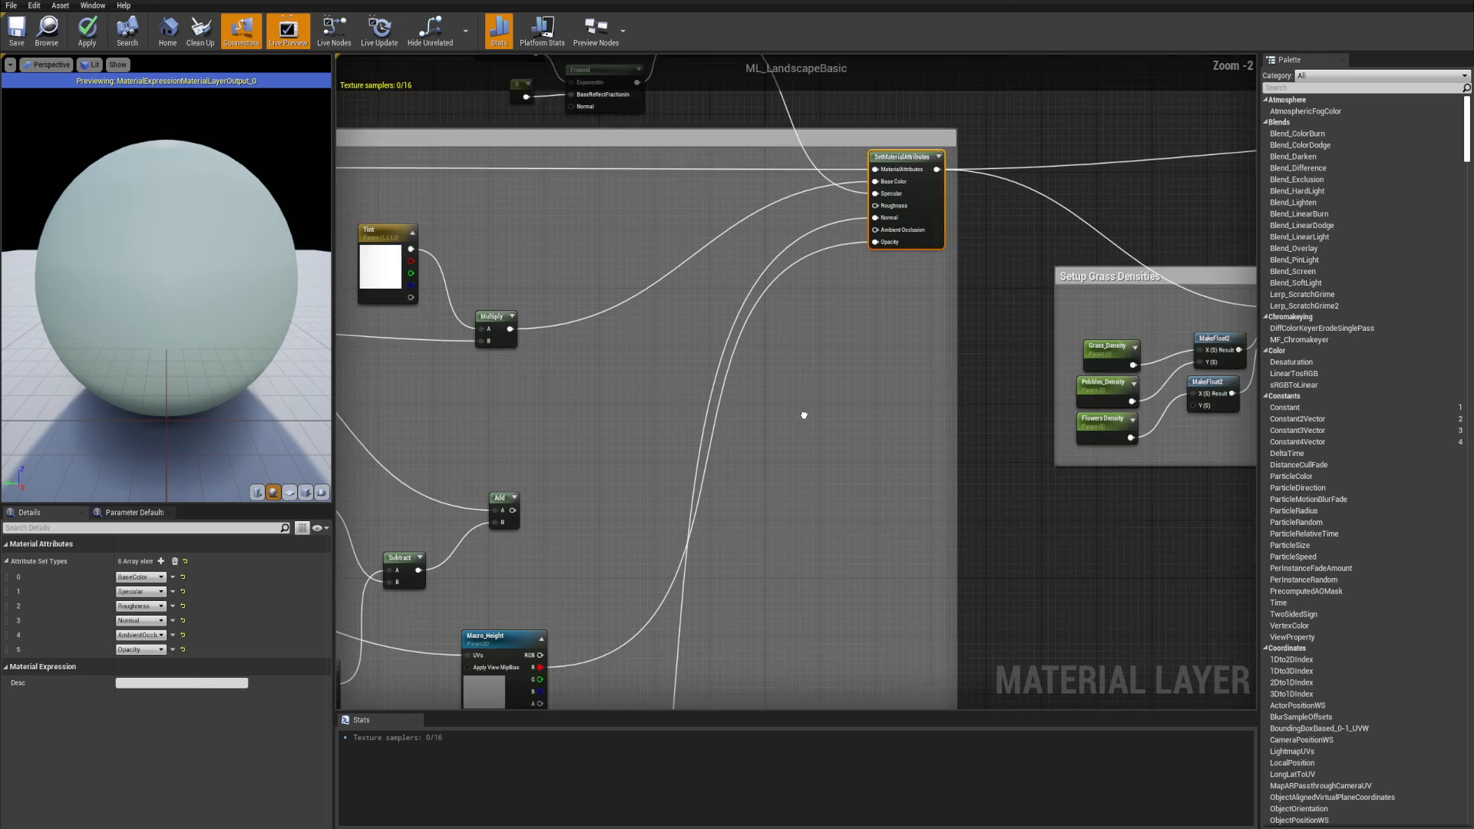
- Check the Macro_Height connection into SetMaterialAttributes and apply the changes to the ML_LandscapeBasic material layer
right_drag(803, 415, 896, 281)
scroll(619, 506, up, 2)
click(564, 515)
scroll(678, 474, down, 3)
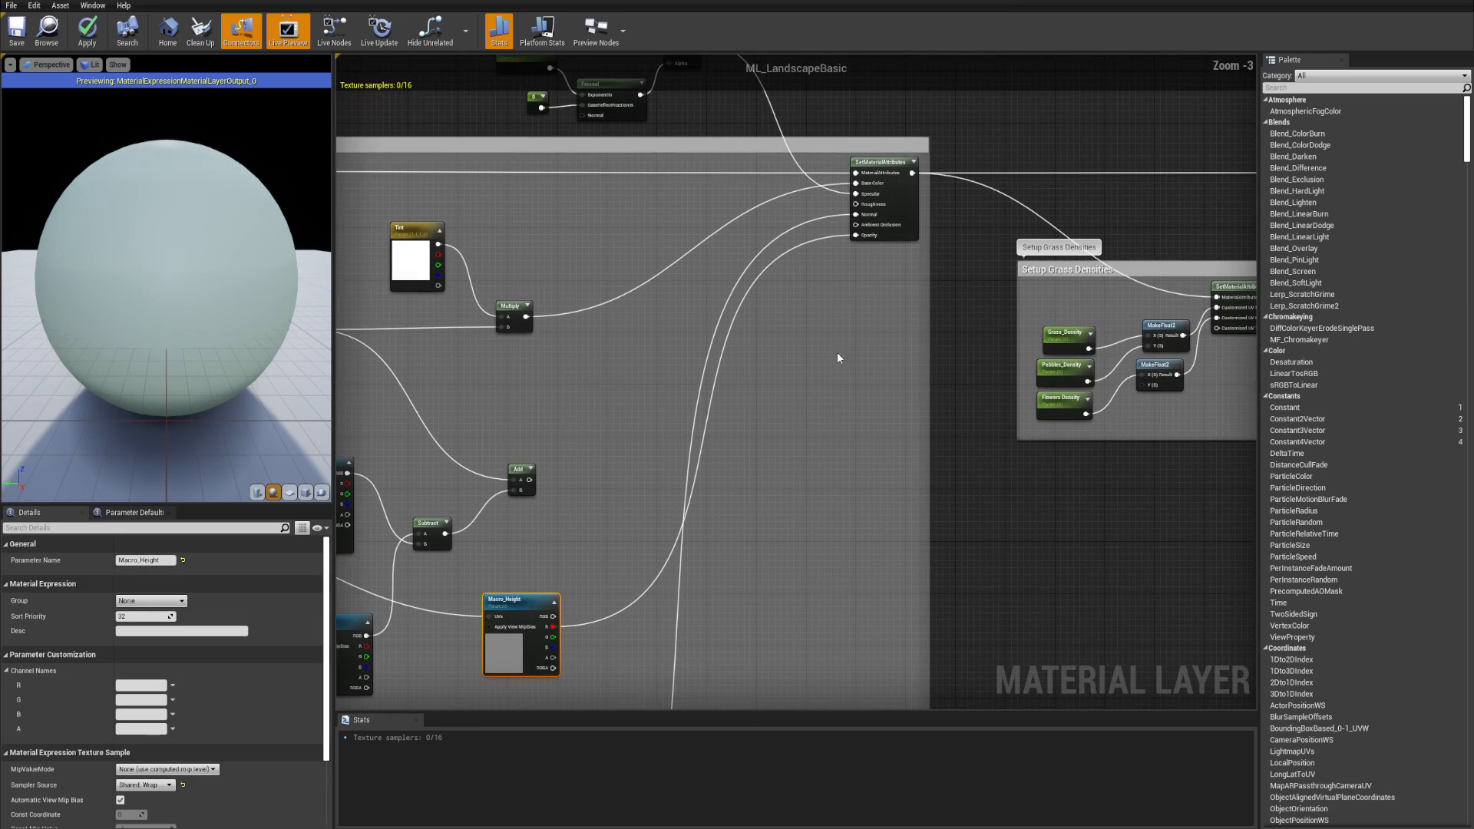
click(808, 456)
scroll(809, 456, down, 2)
right_drag(808, 456, 932, 299)
scroll(932, 314, up, 3)
scroll(707, 523, down, 1)
right_drag(858, 360, 822, 406)
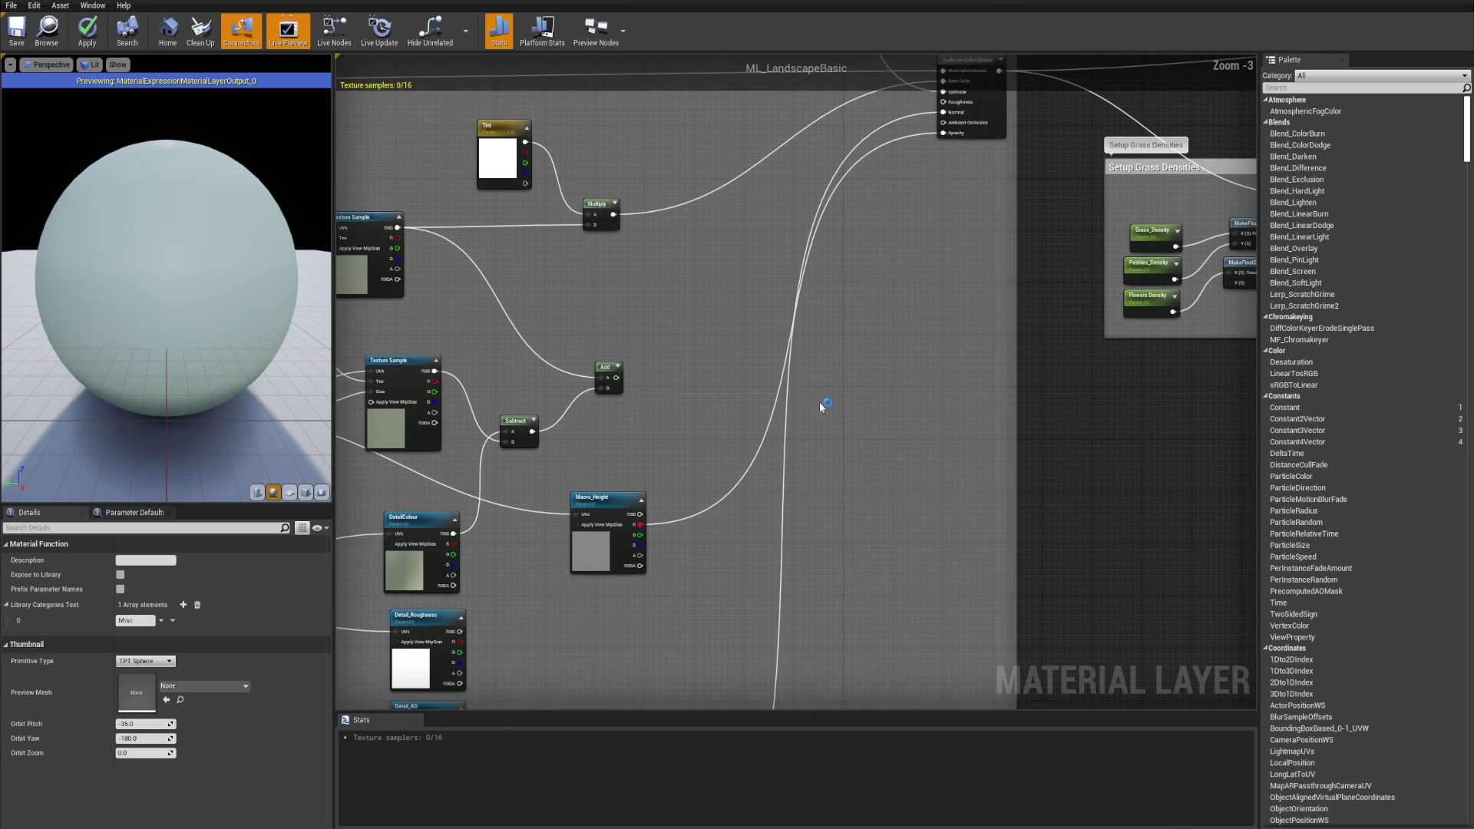
right_drag(951, 145, 943, 209)
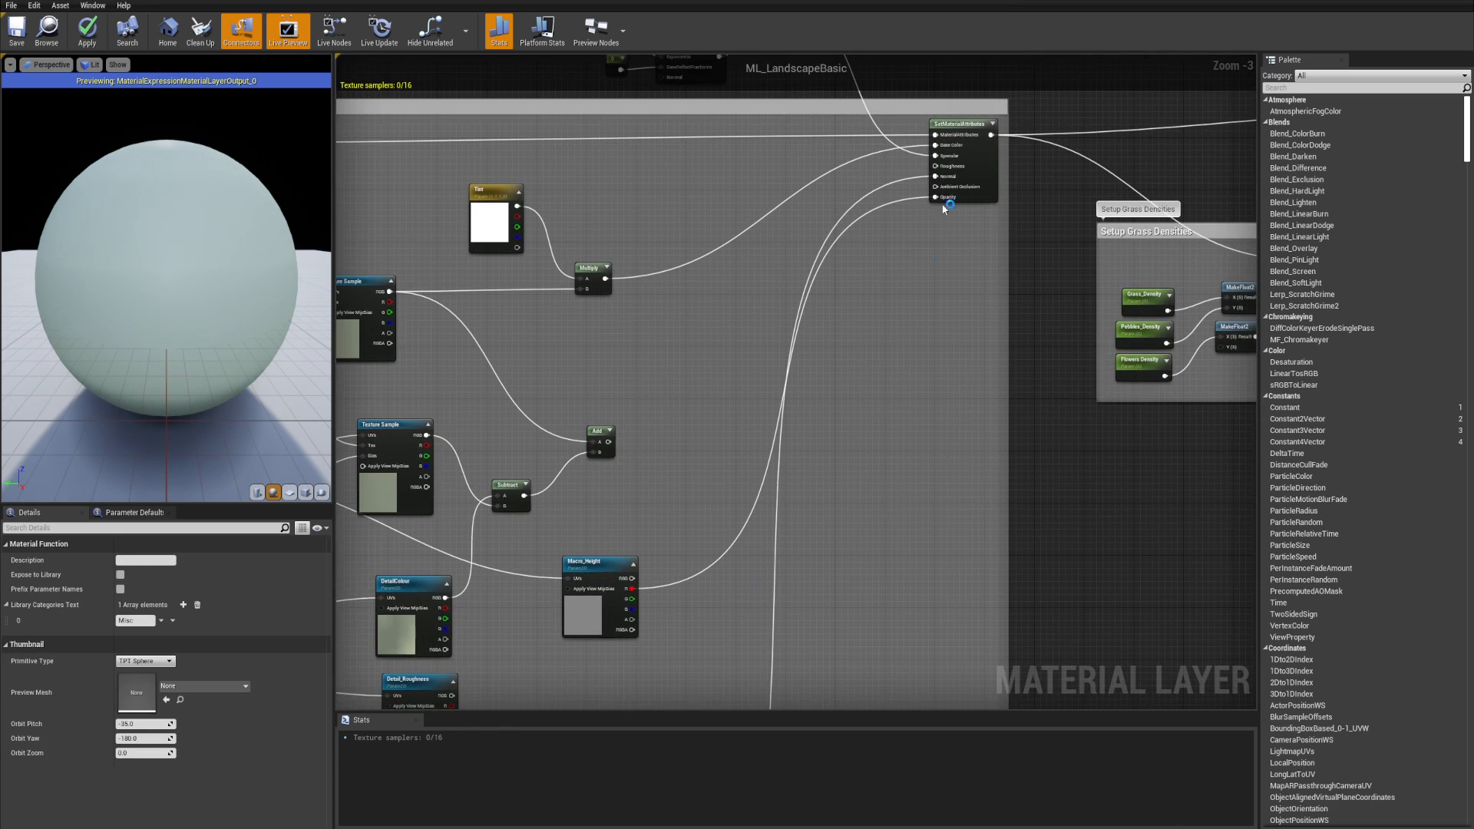
click(91, 49)
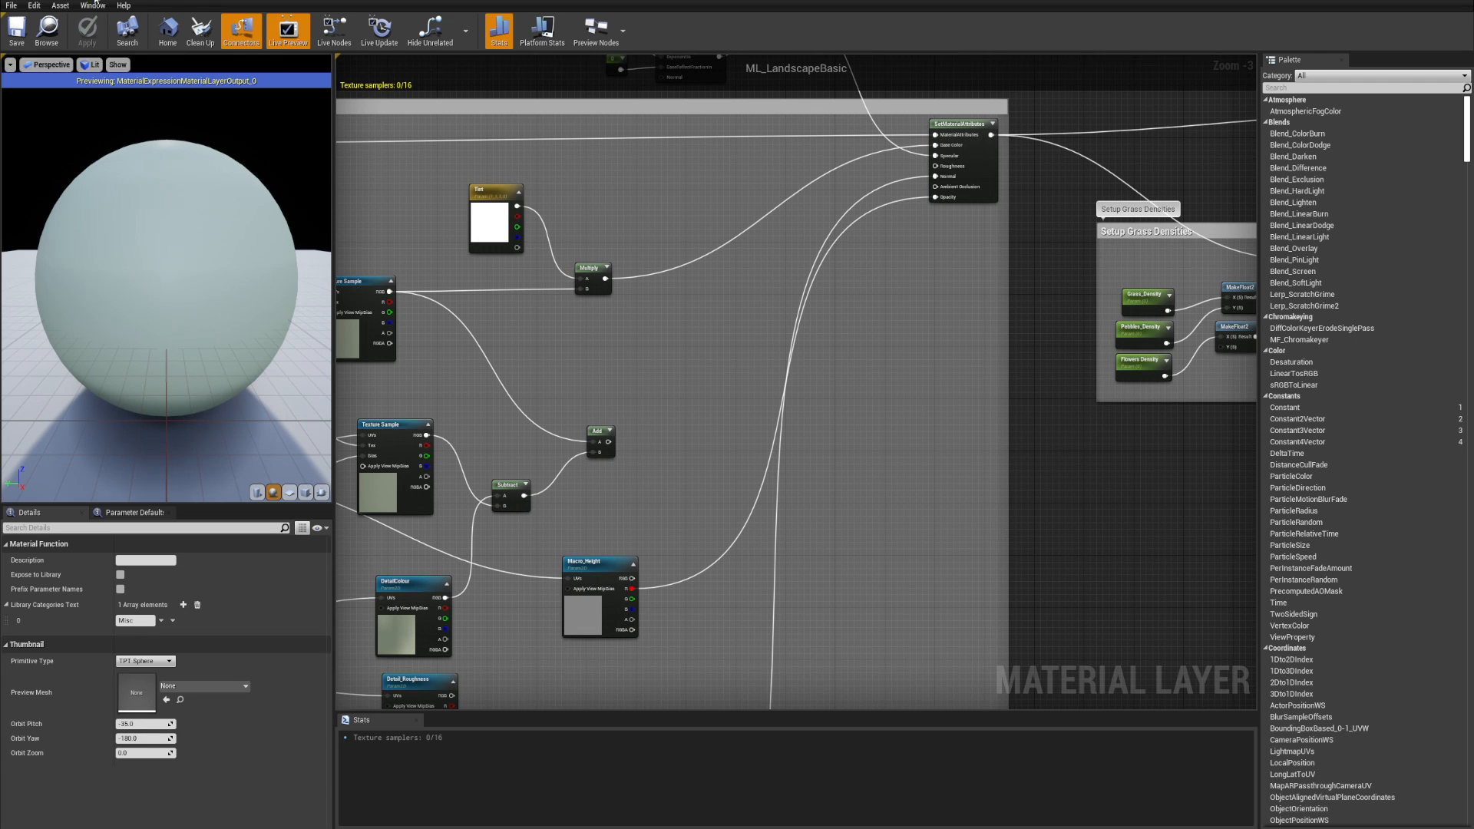
- Enable the Rock layer's Macro_Height texture override in the landscape material instance's layer parameters
click(92, 3)
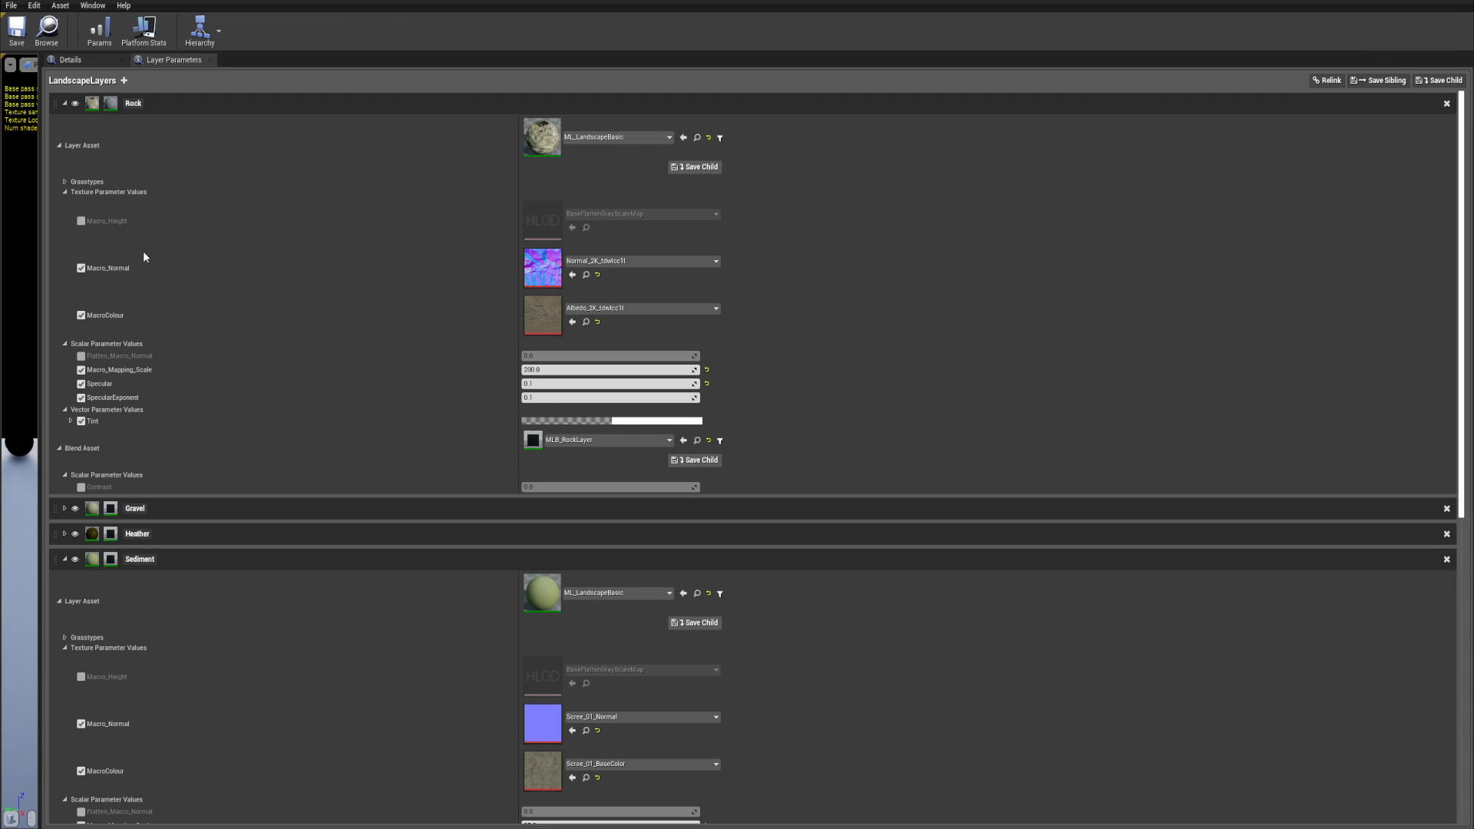
scroll(426, 473, down, 10)
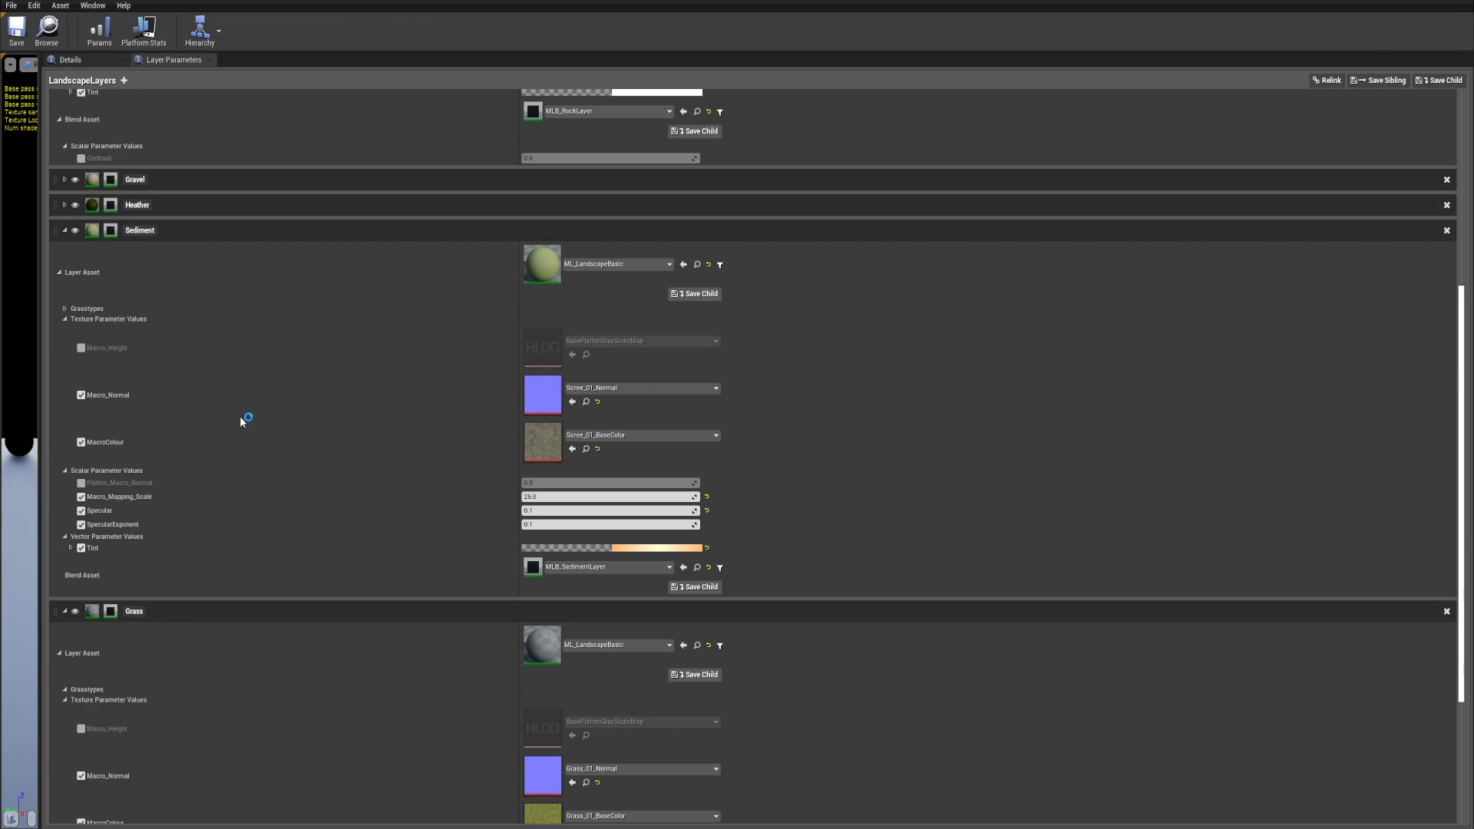
scroll(541, 394, down, 2)
scroll(550, 597, up, 12)
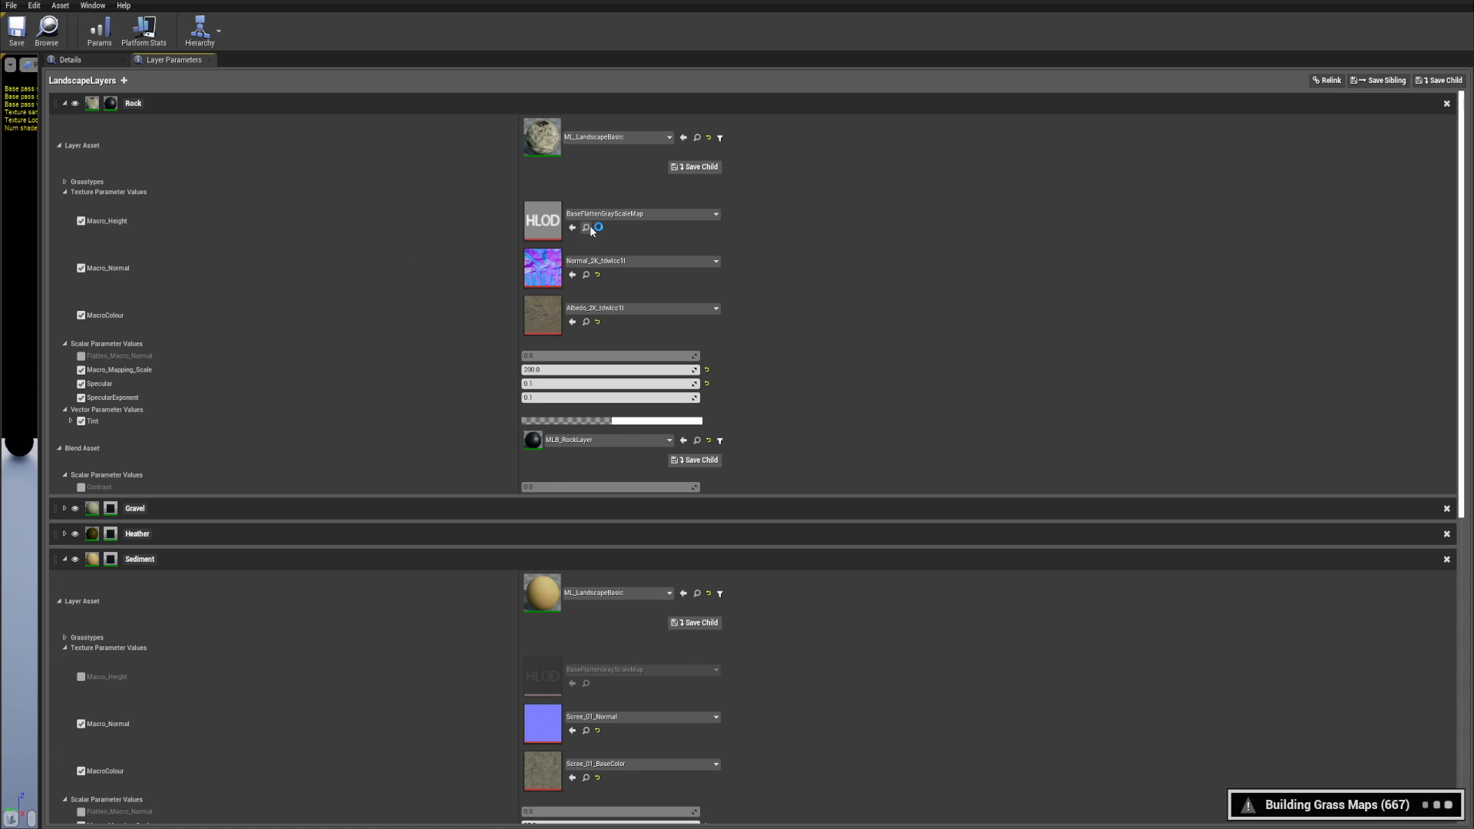
- Shrink the material window to reach the content browser and assign the Icelandic Cliff Displacement_2K texture to Rock's Macro_Height
drag(799, 62, 1090, 120)
key(F11)
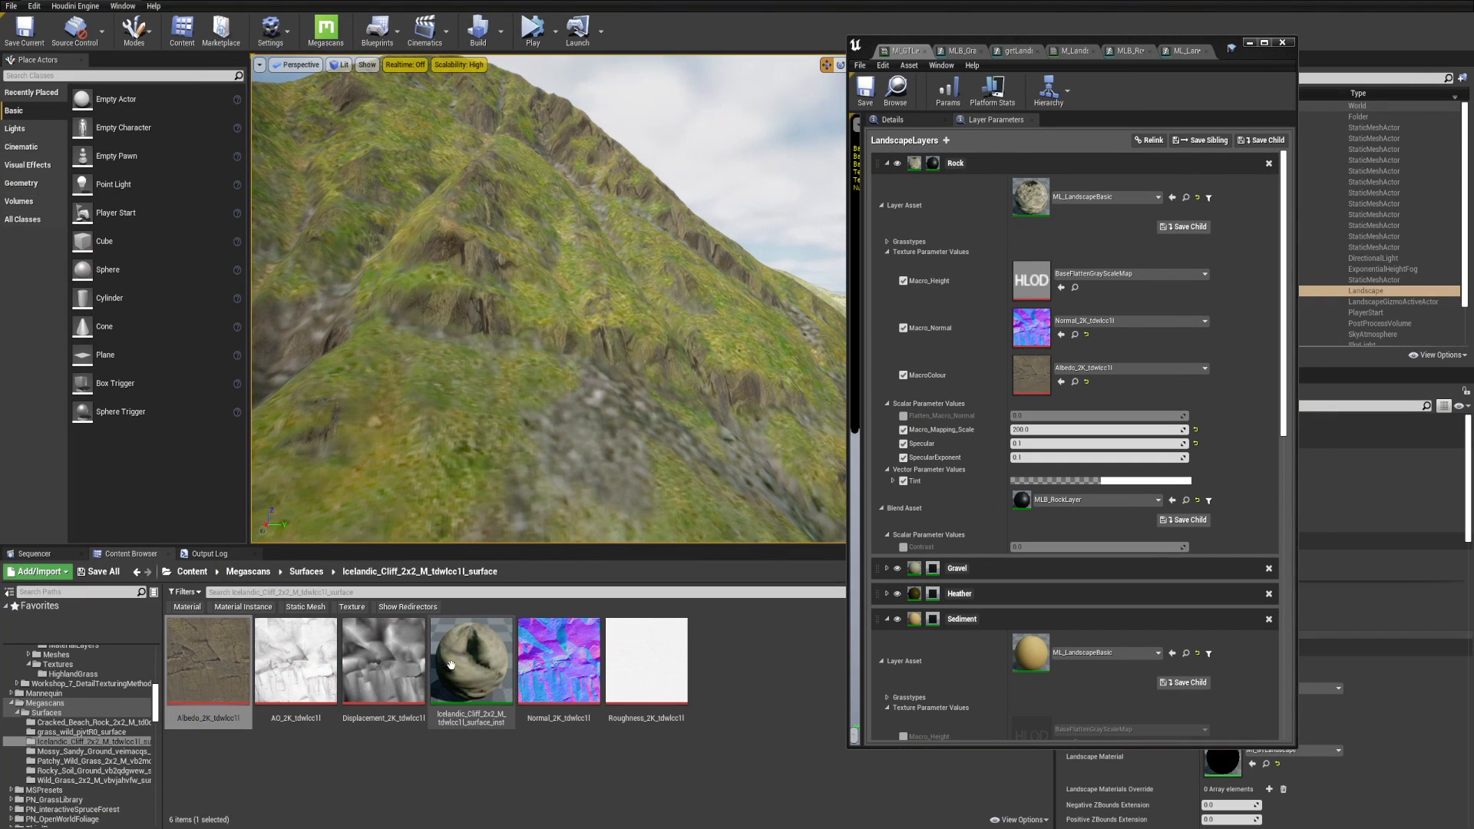
click(399, 730)
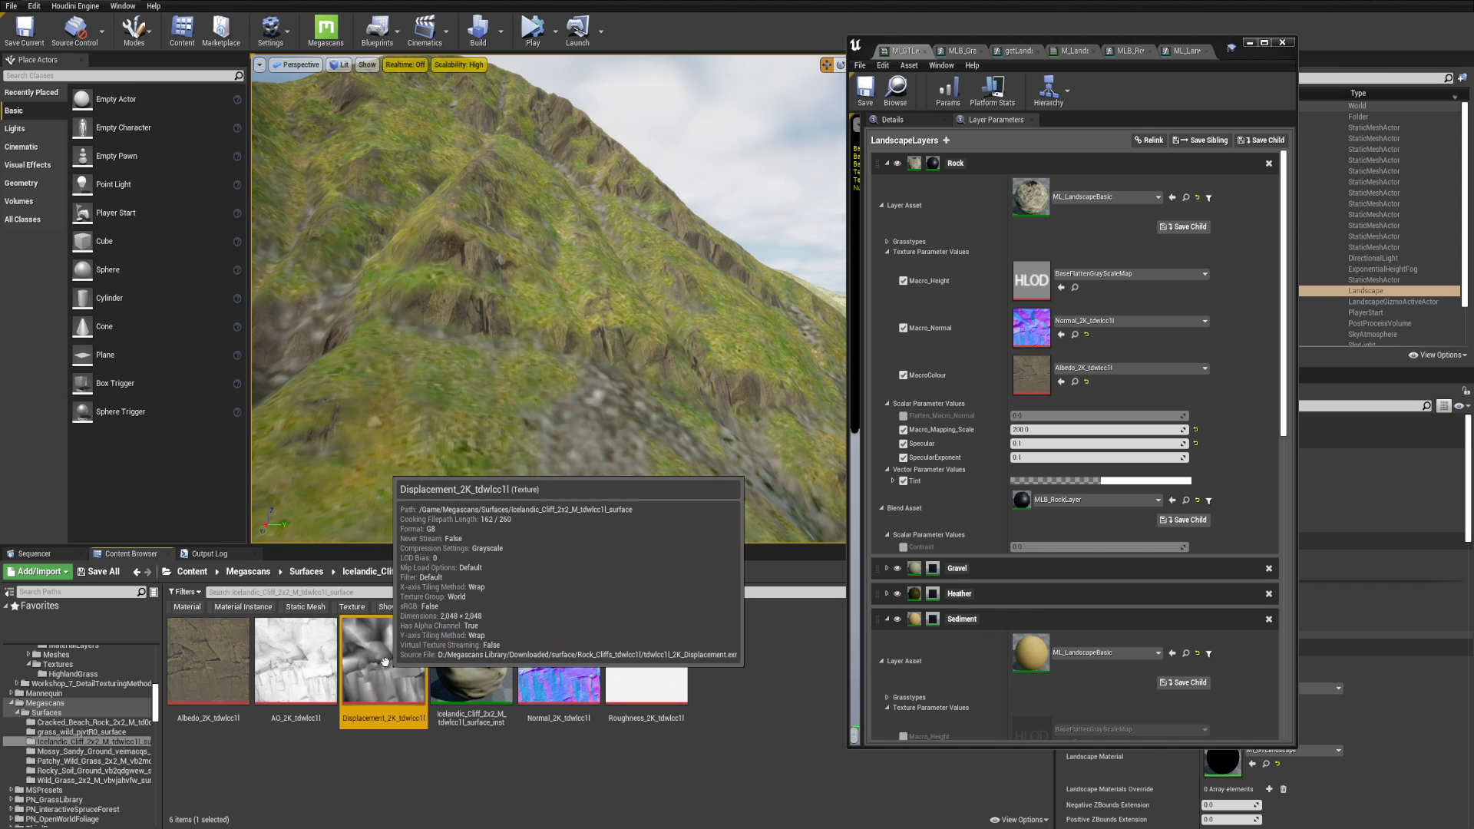
click(1061, 287)
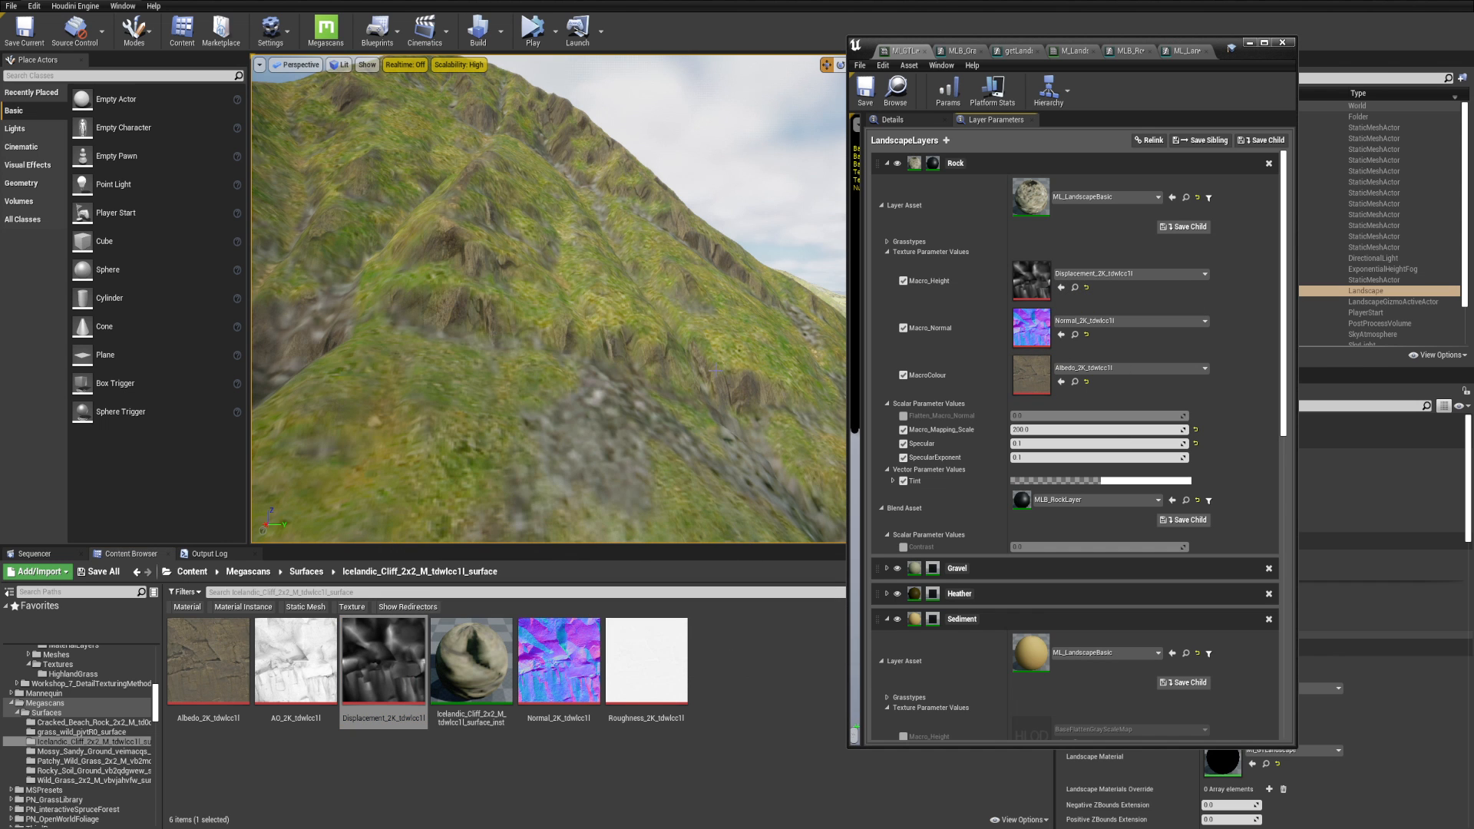
- Compare the rock blending by resetting Rock's Macro_Height to its default texture and reassigning the Displacement_2K texture
key(w)
mouse_move(709, 370)
right_down()
mouse_move(746, 388)
mouse_move(743, 351)
mouse_move(710, 369)
right_up()
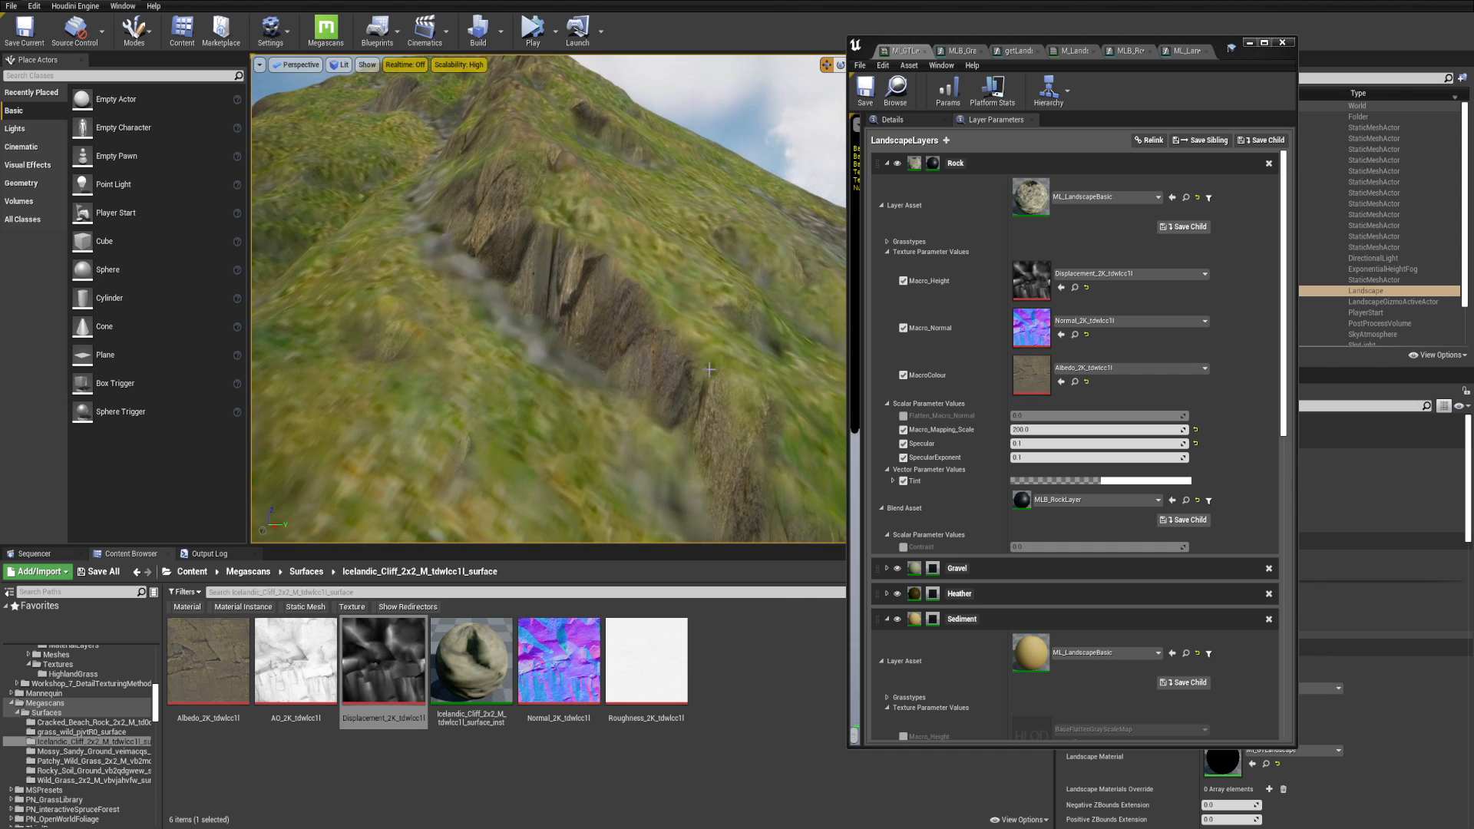
click(1086, 287)
right_drag(592, 335, 550, 316)
key(s)
click(403, 679)
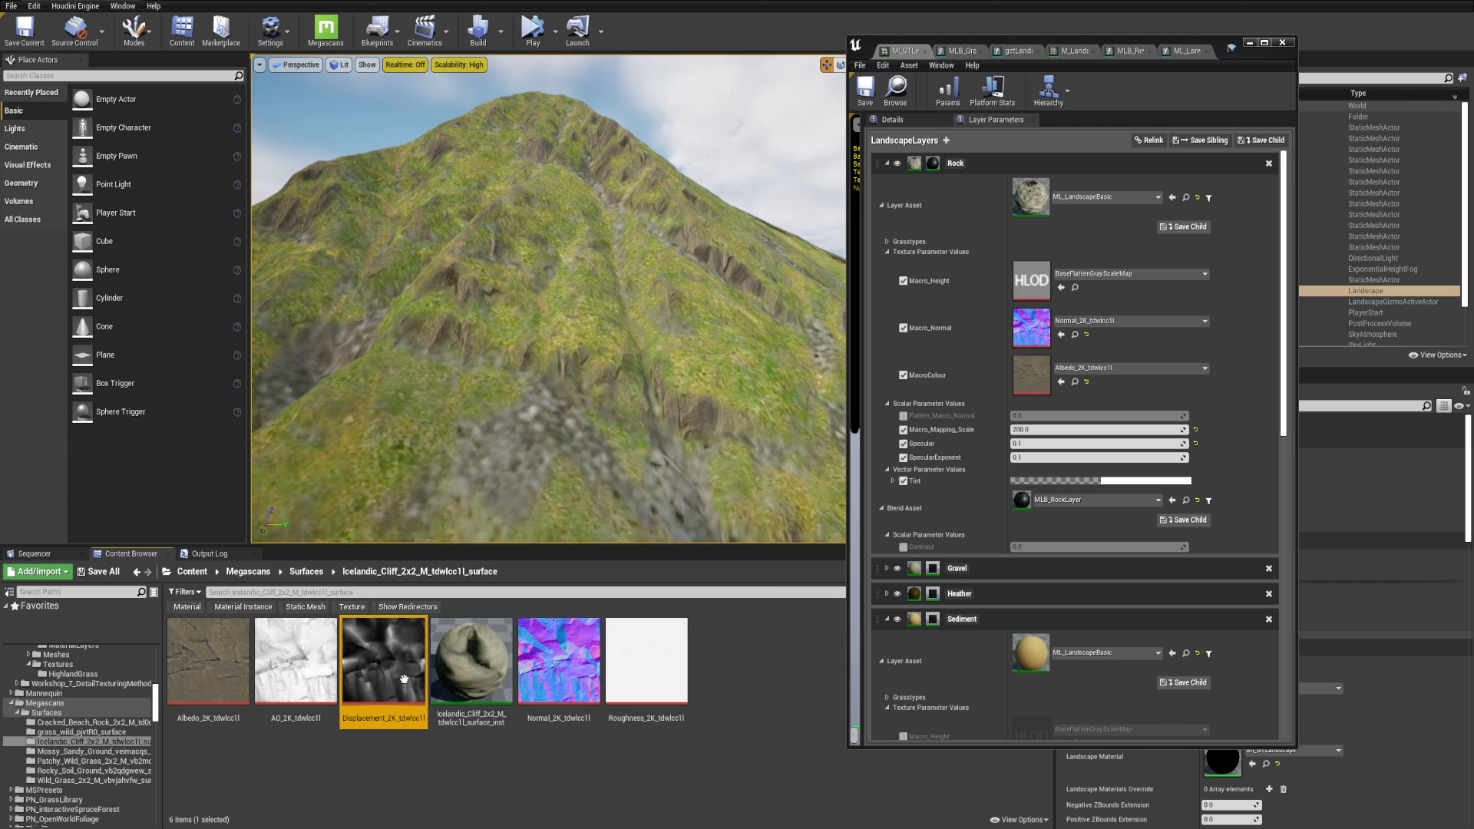
click(1060, 289)
key(w)
right_drag(660, 307, 695, 308)
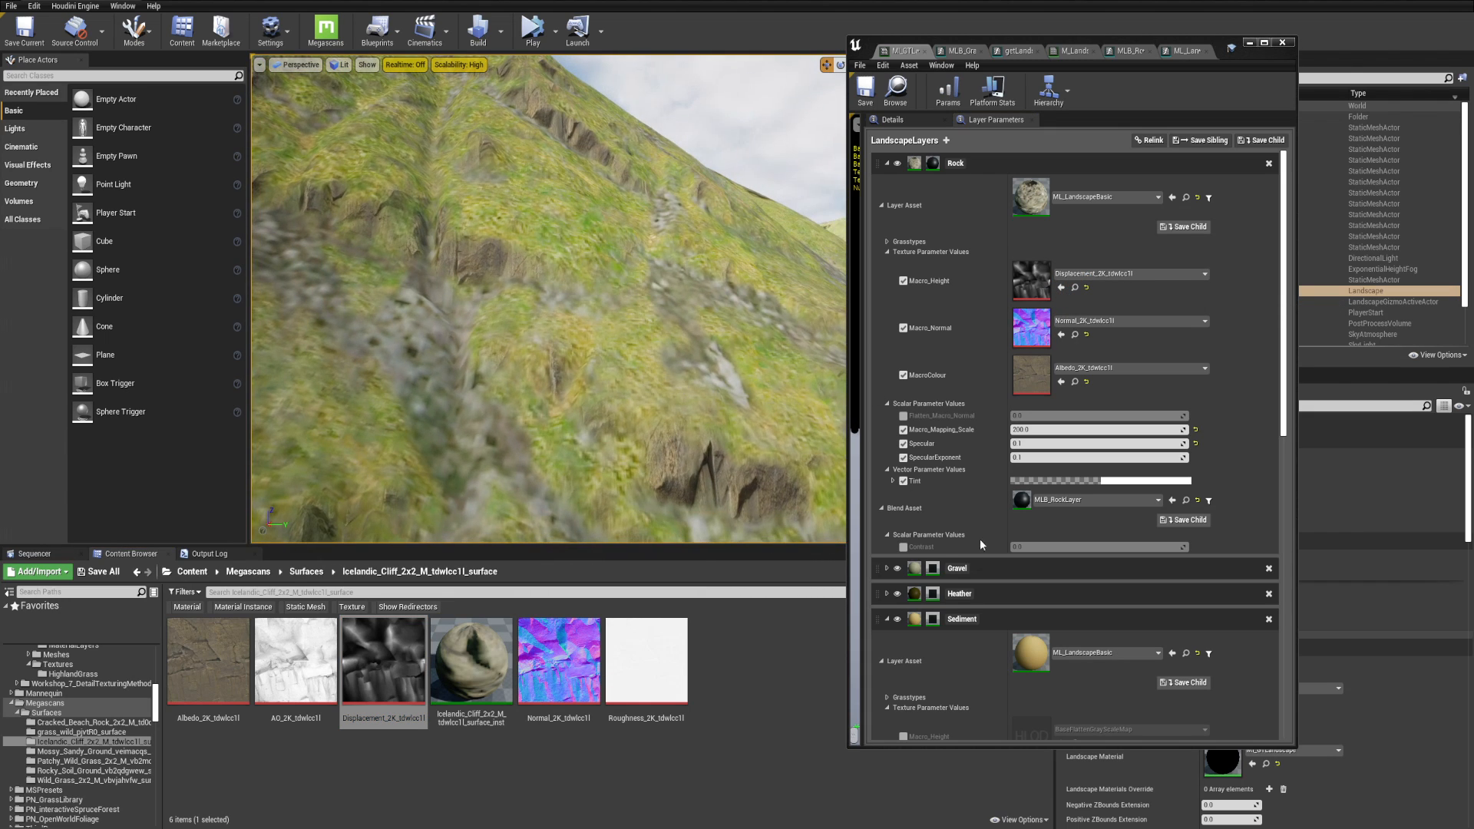
- Enable the Contrast override of Rock's MLB_RockLayer blend asset and set it to 1.0
scroll(983, 503, down, 2)
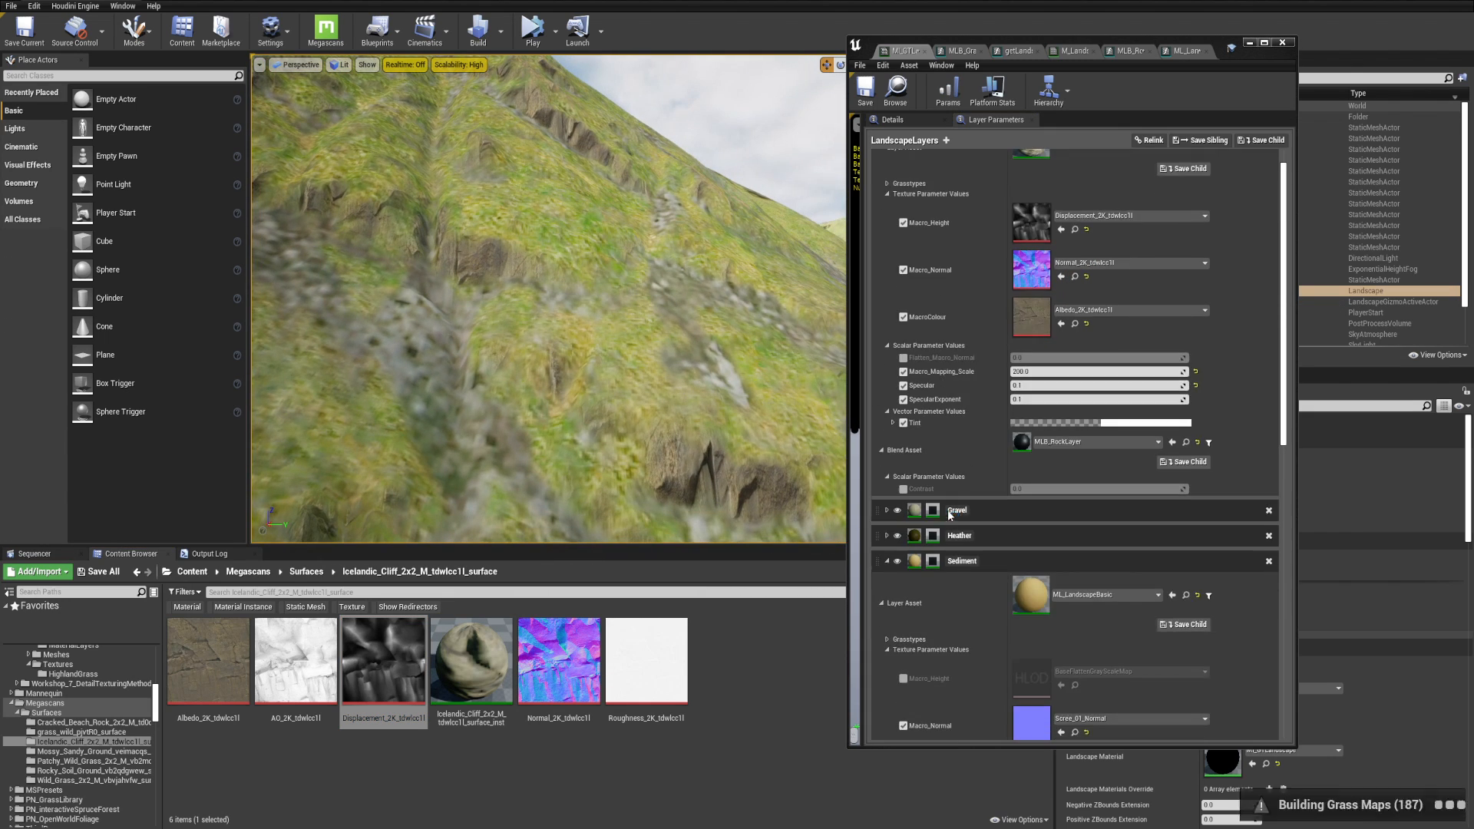
click(903, 489)
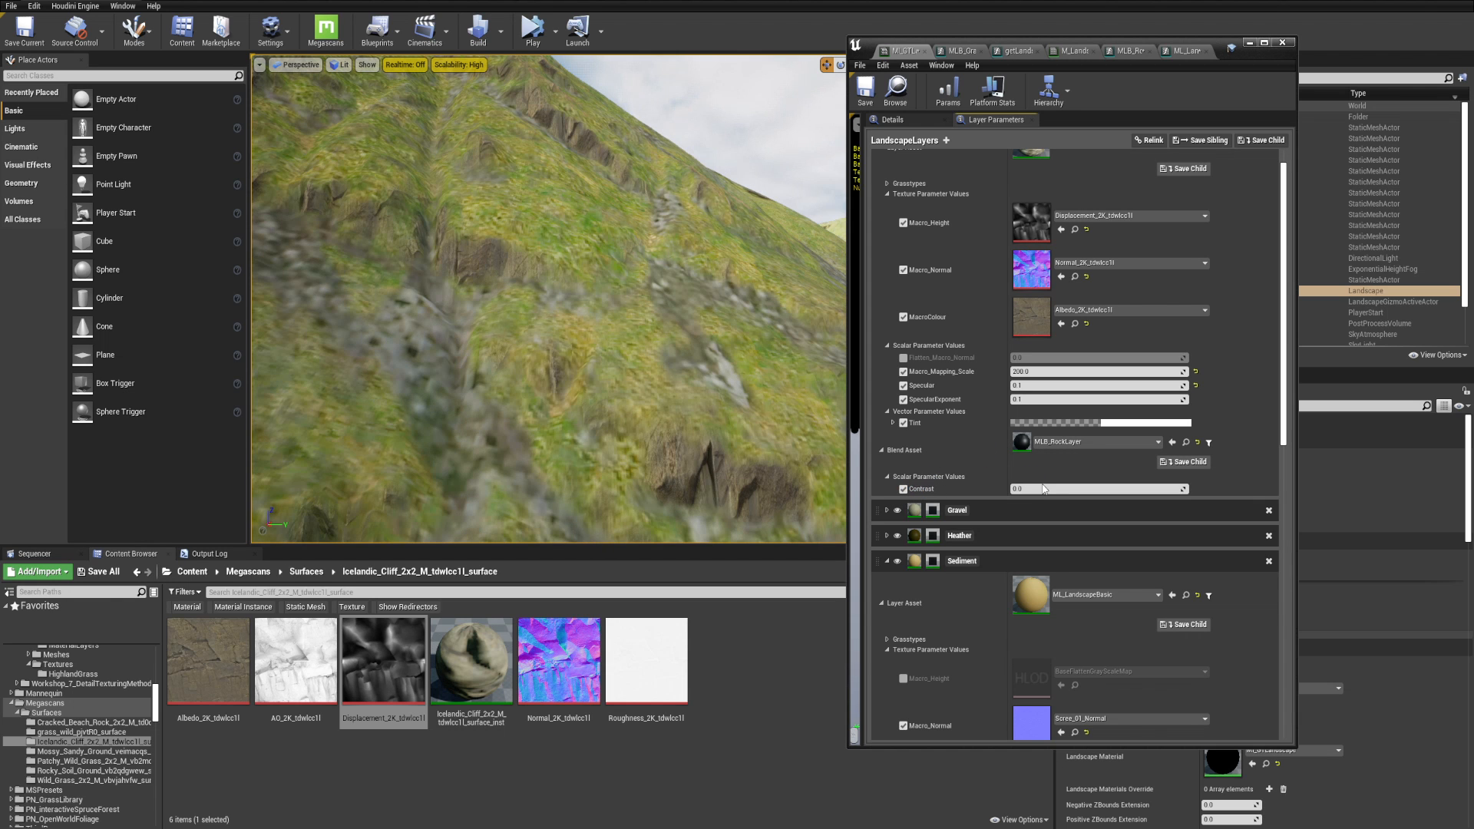
key(Return)
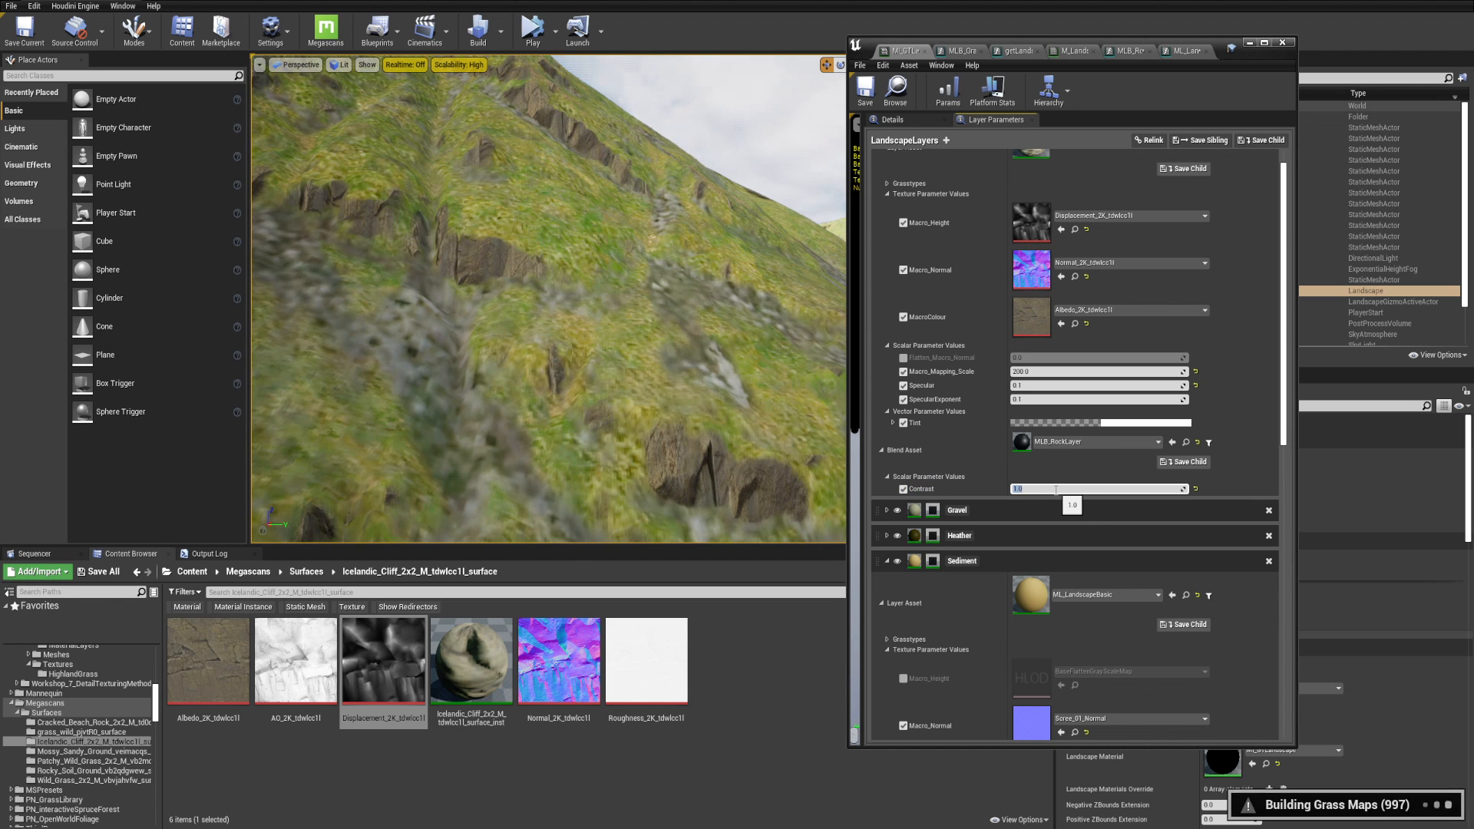
- Examine the transitions between rock and grass across the hillside in the full-screen viewport
right_drag(721, 332, 775, 338)
key(F11)
key(s)
key(w)
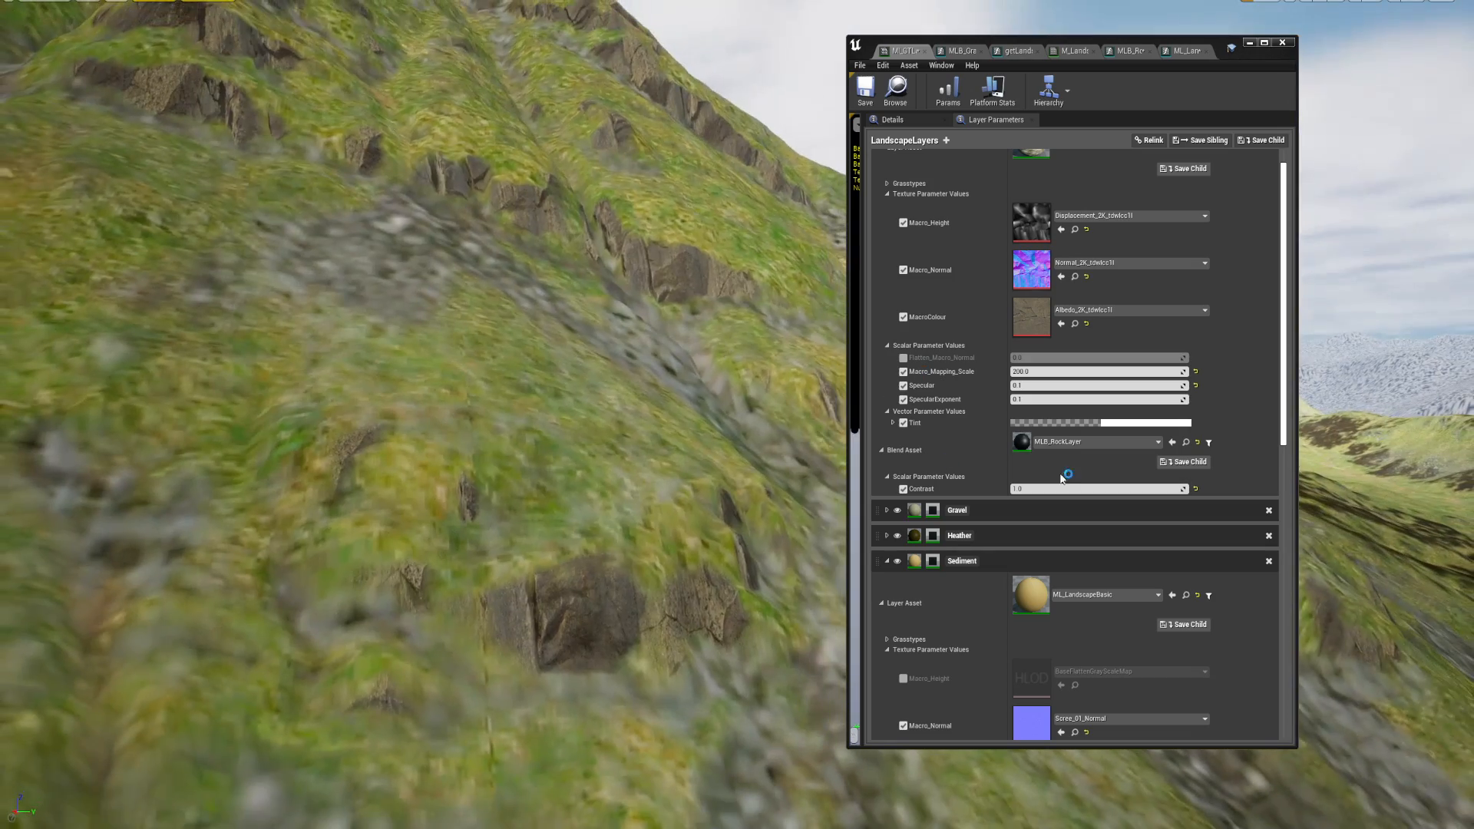
click(1054, 488)
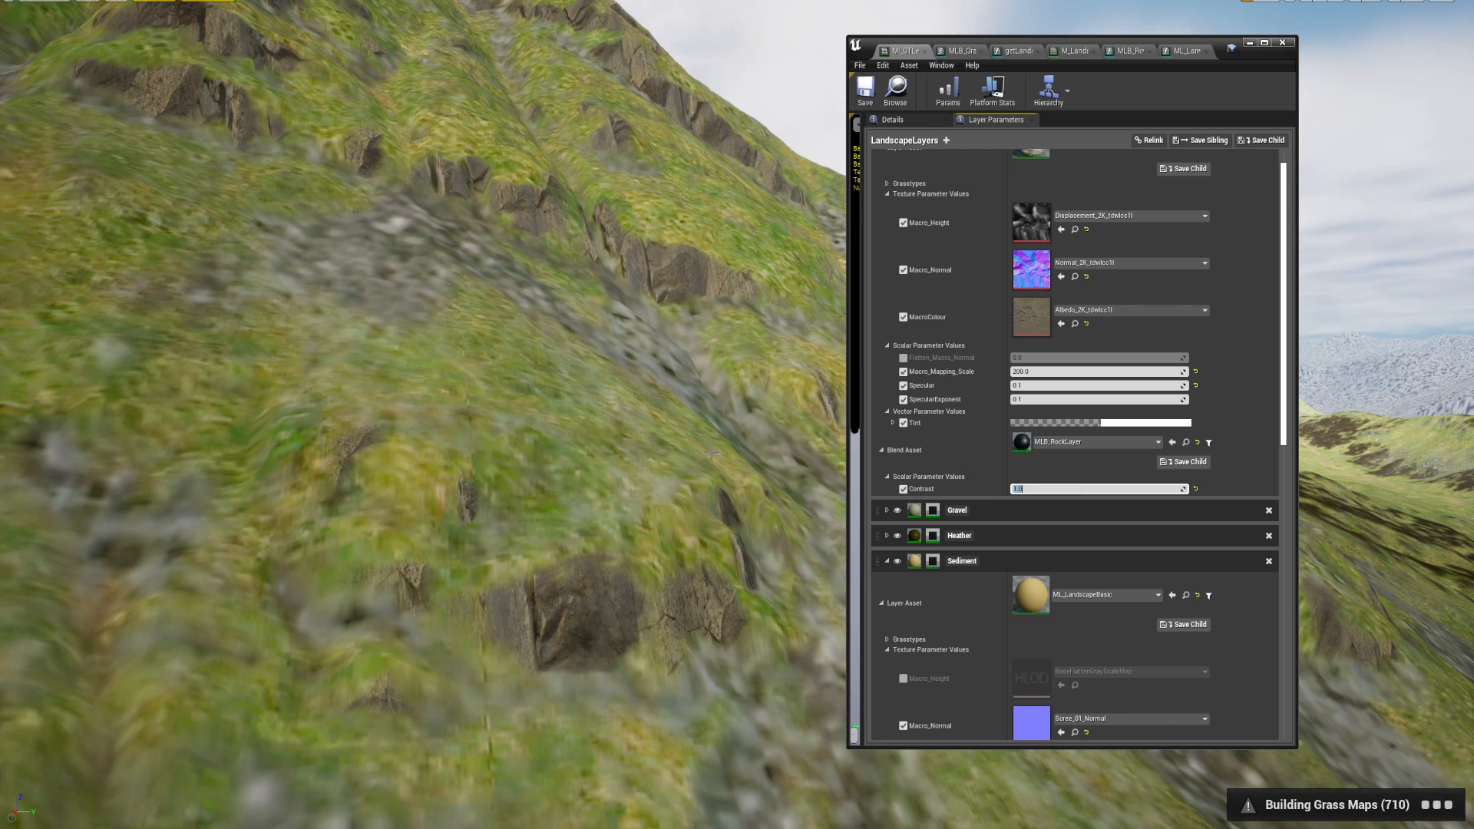
right_drag(712, 452, 700, 401)
key(s)
key(w)
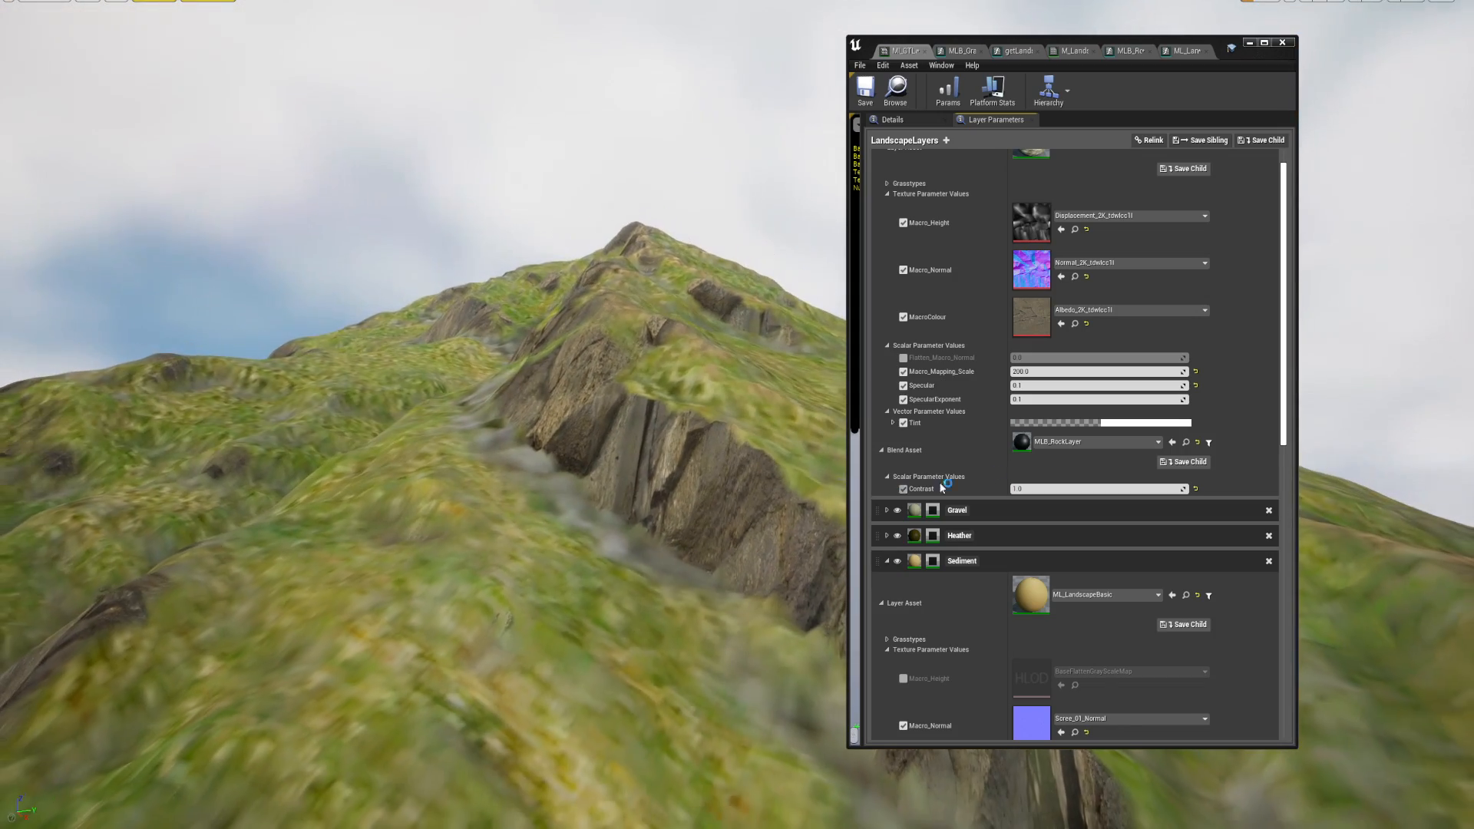
key(s)
right_drag(802, 415, 757, 421)
key(s)
key(w)
key(w)
key(w)
key(d)
- Re-enter 1.0 as the Rock blend's Contrast and inspect the rocky ridge up close
click(1051, 488)
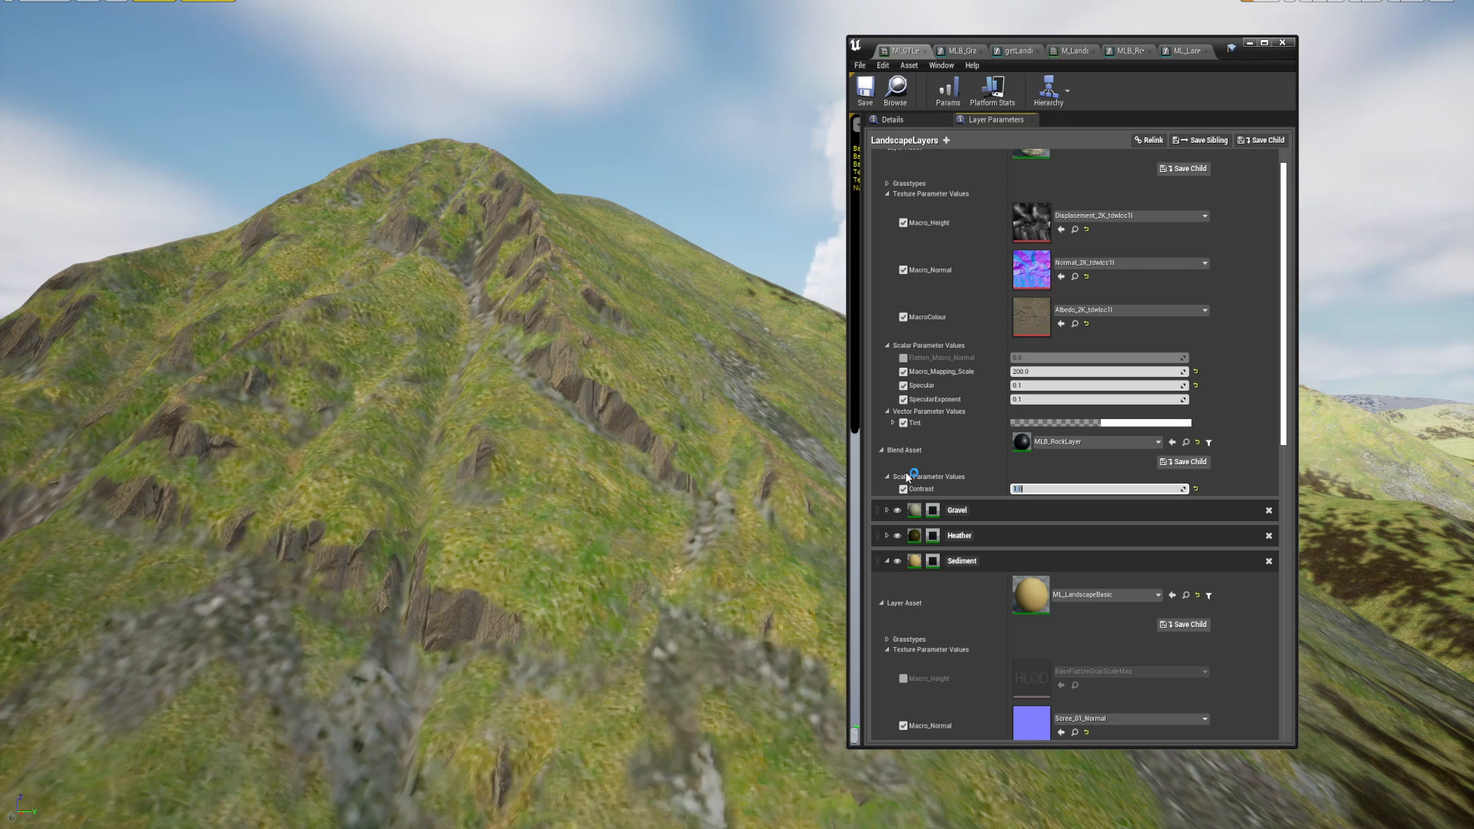
key(Return)
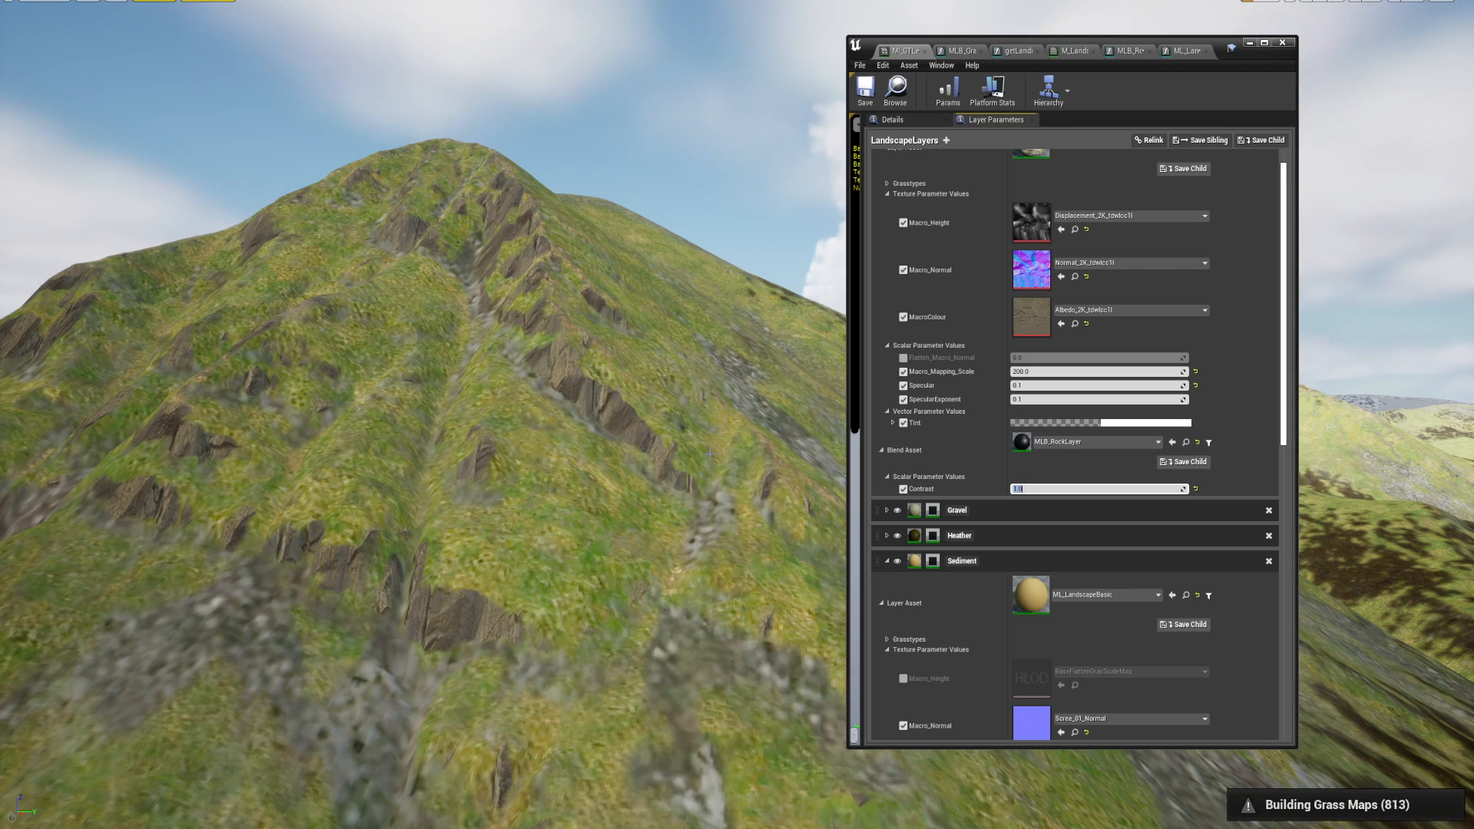
key(w)
right_drag(710, 453, 697, 453)
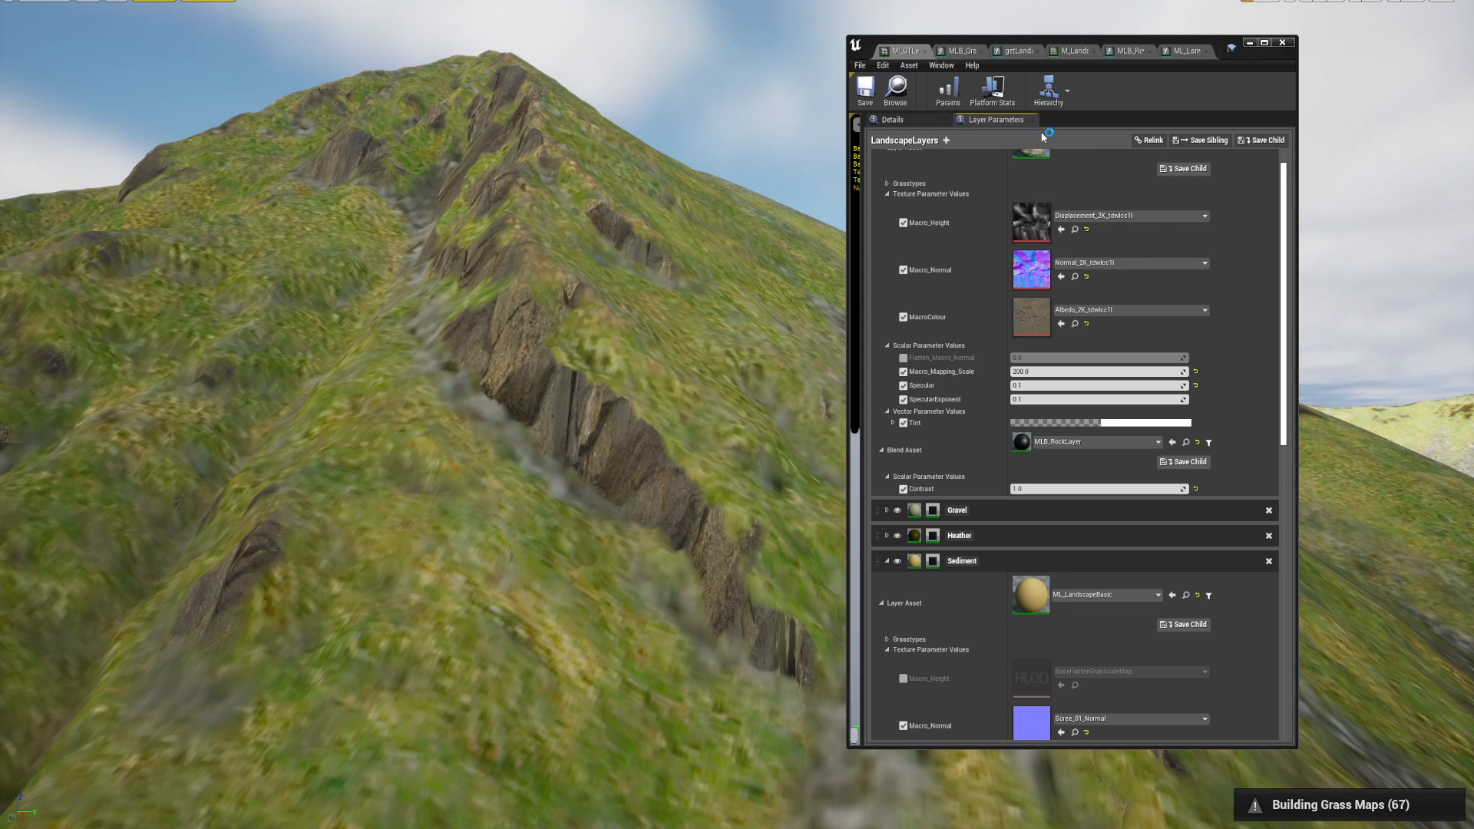
- Open the MLB_RockLayer blend in a wider window and move the GetMaterialAttributes and Contrast nodes to make room before HeightLerp
click(1129, 51)
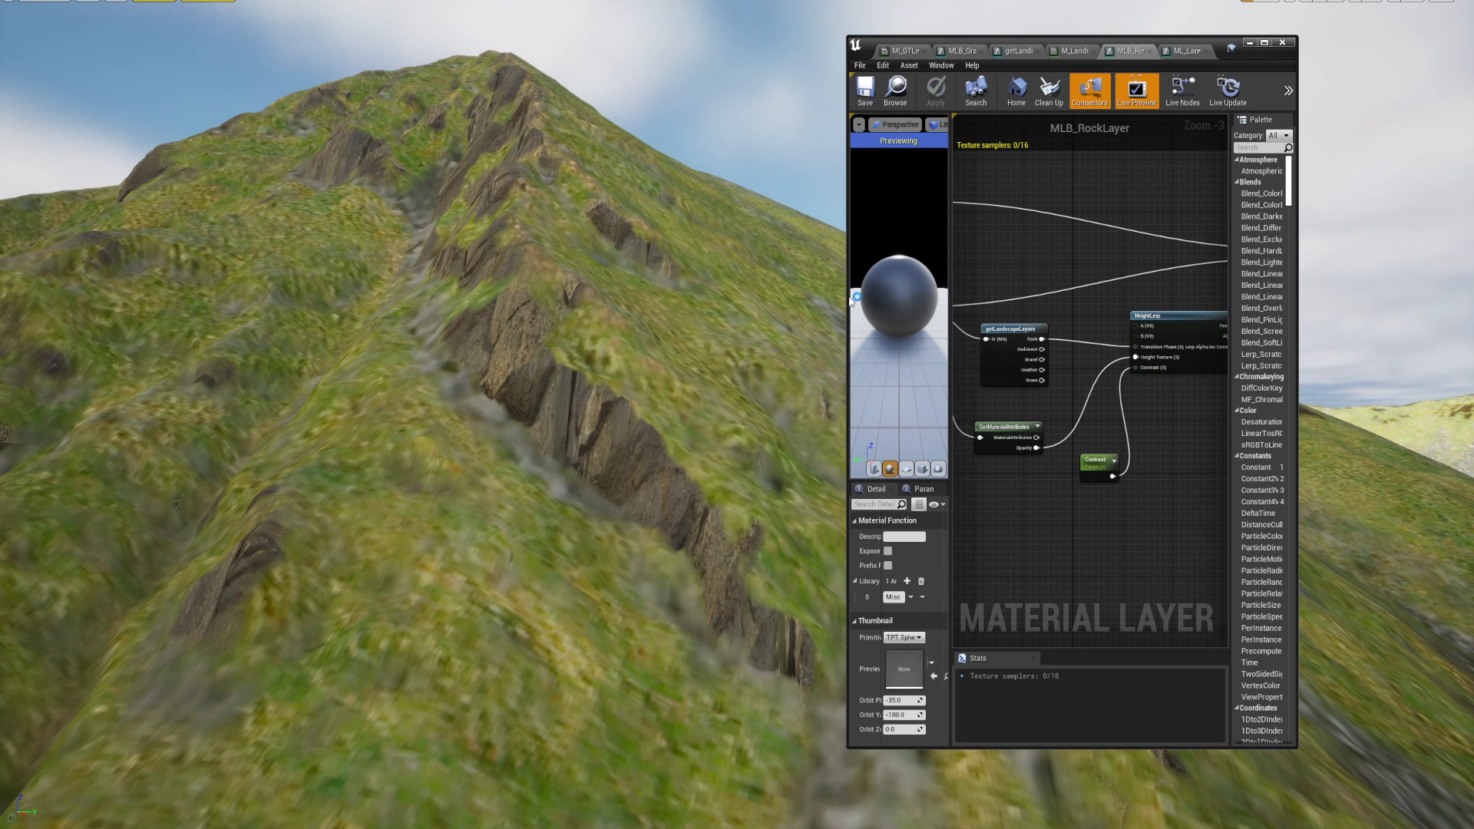
drag(851, 301, 688, 300)
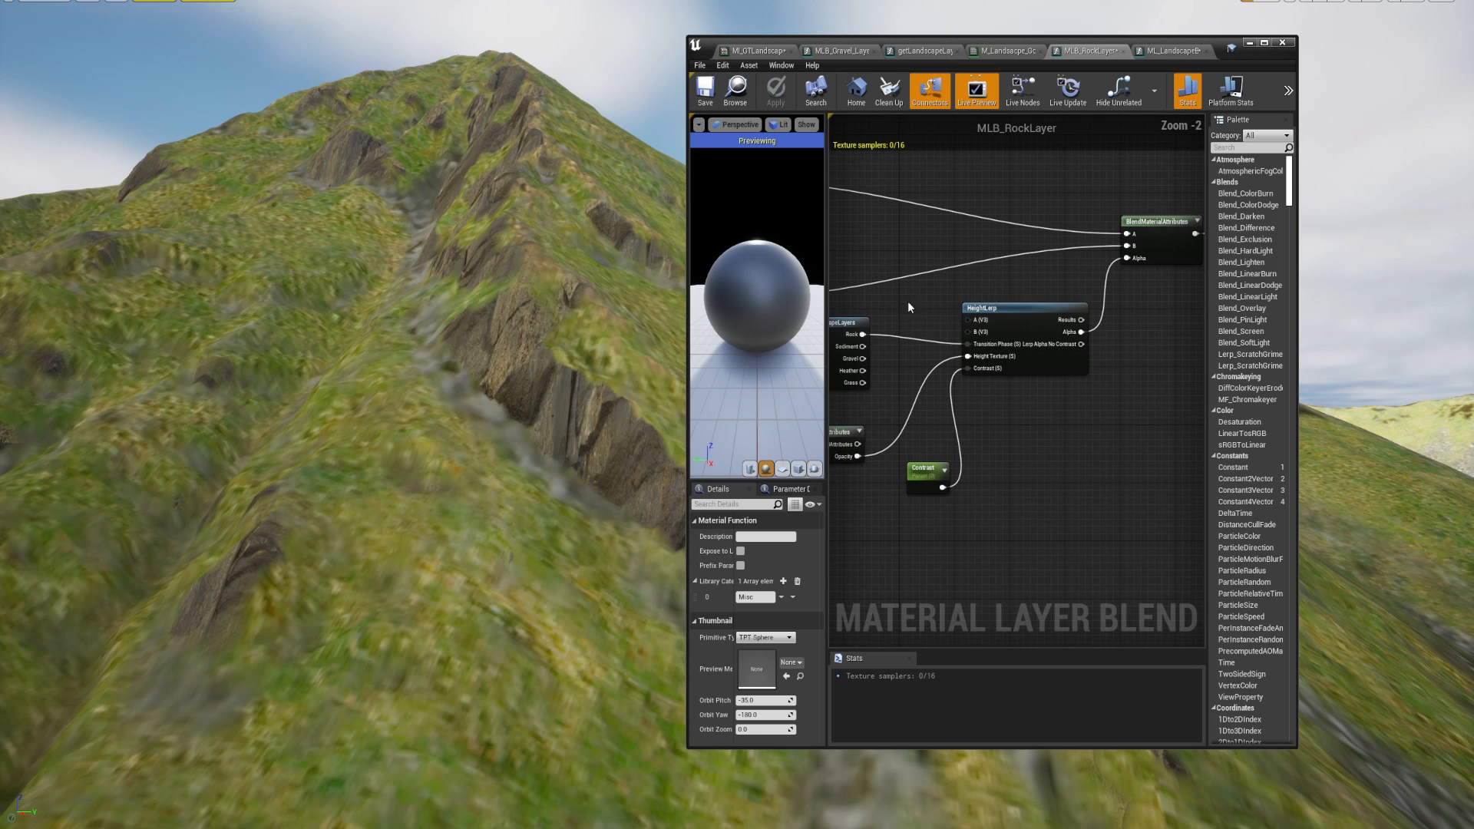
drag(1048, 474, 1050, 479)
right_drag(845, 463, 1021, 445)
click(1021, 449)
drag(997, 417, 954, 395)
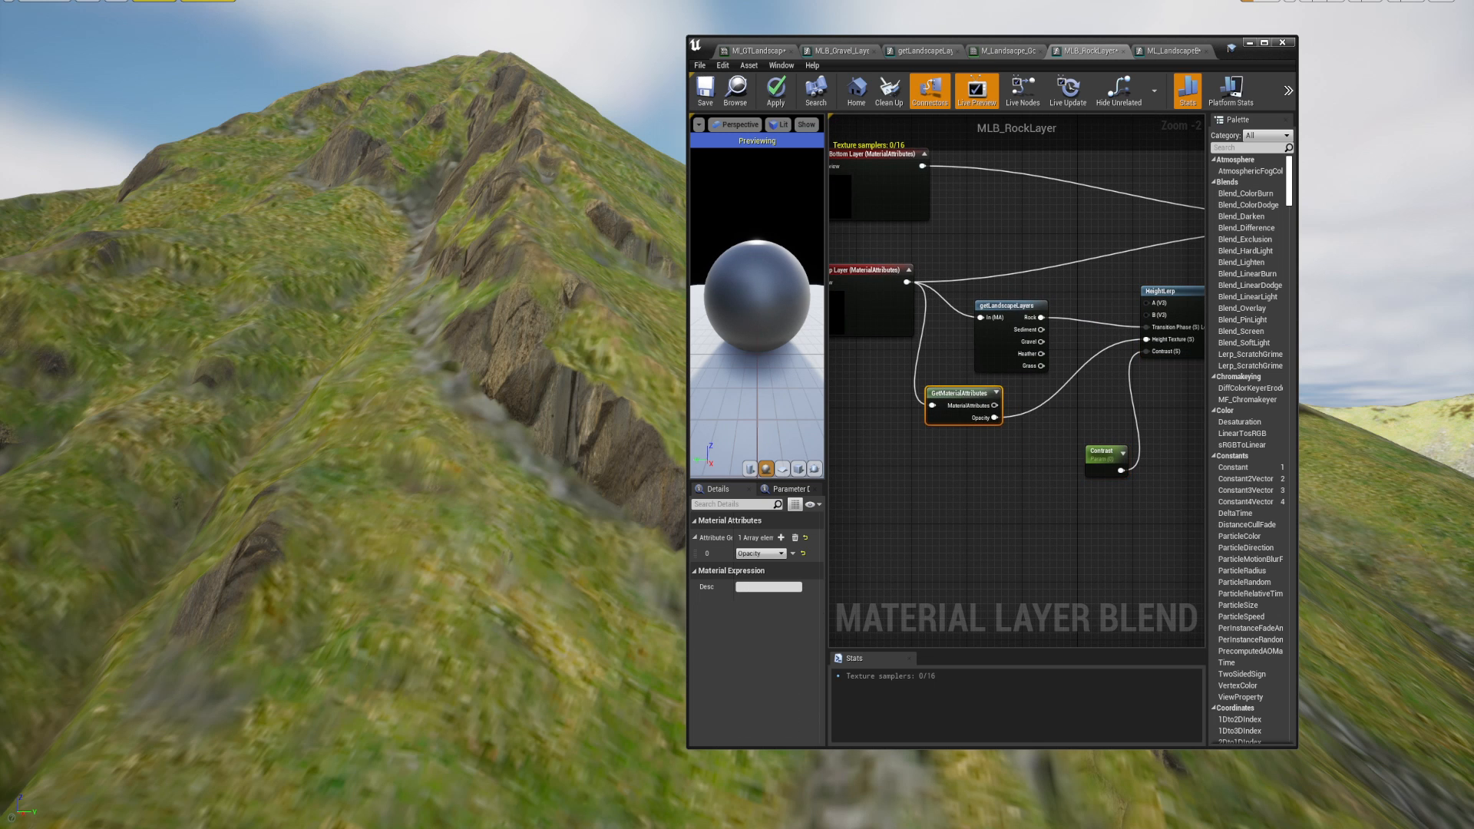
right_drag(1075, 427, 992, 417)
drag(998, 421, 1083, 502)
- Insert an Add node between GetMaterialAttributes' Opacity and HeightLerp's Height Texture, with an Offset scalar parameter as its B input
right_drag(941, 423, 966, 423)
scroll(966, 423, up, 2)
key(a)
click(966, 423)
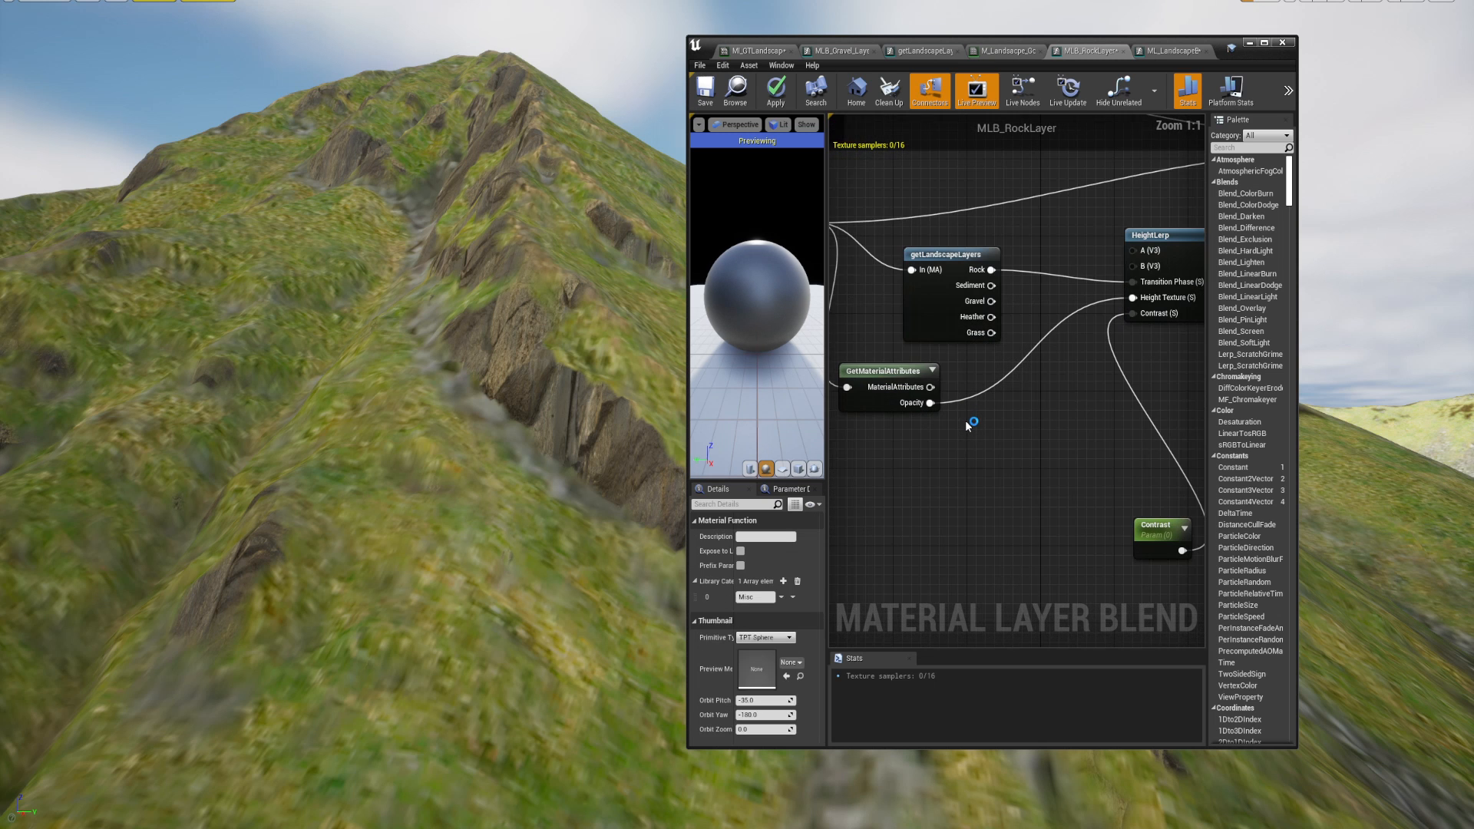
drag(928, 403, 982, 425)
right_drag(1060, 410, 1028, 409)
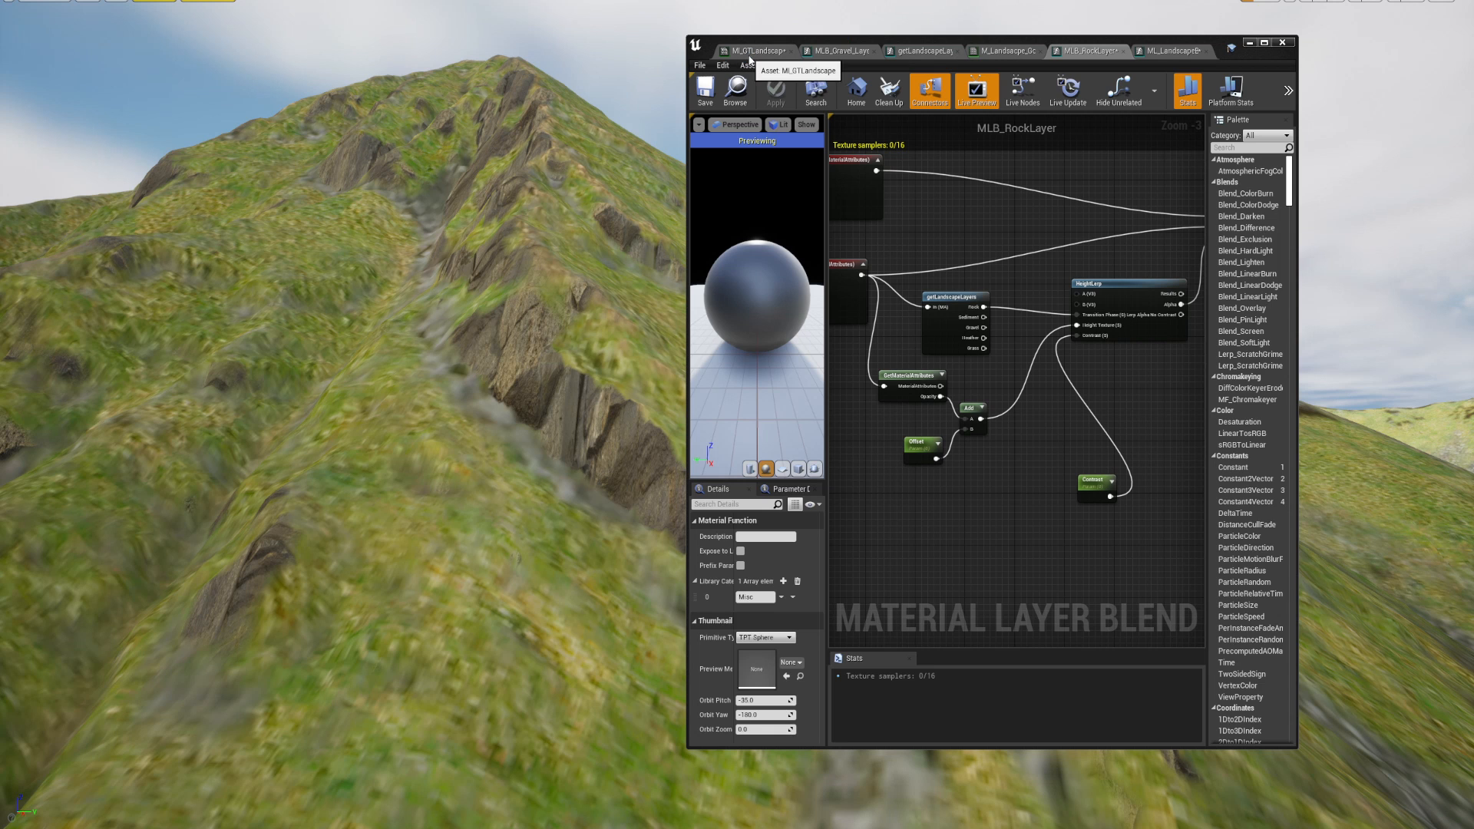
- Enable the Offset parameter on the Rock layer's blend in the landscape material instance and set it to 0.5
click(749, 54)
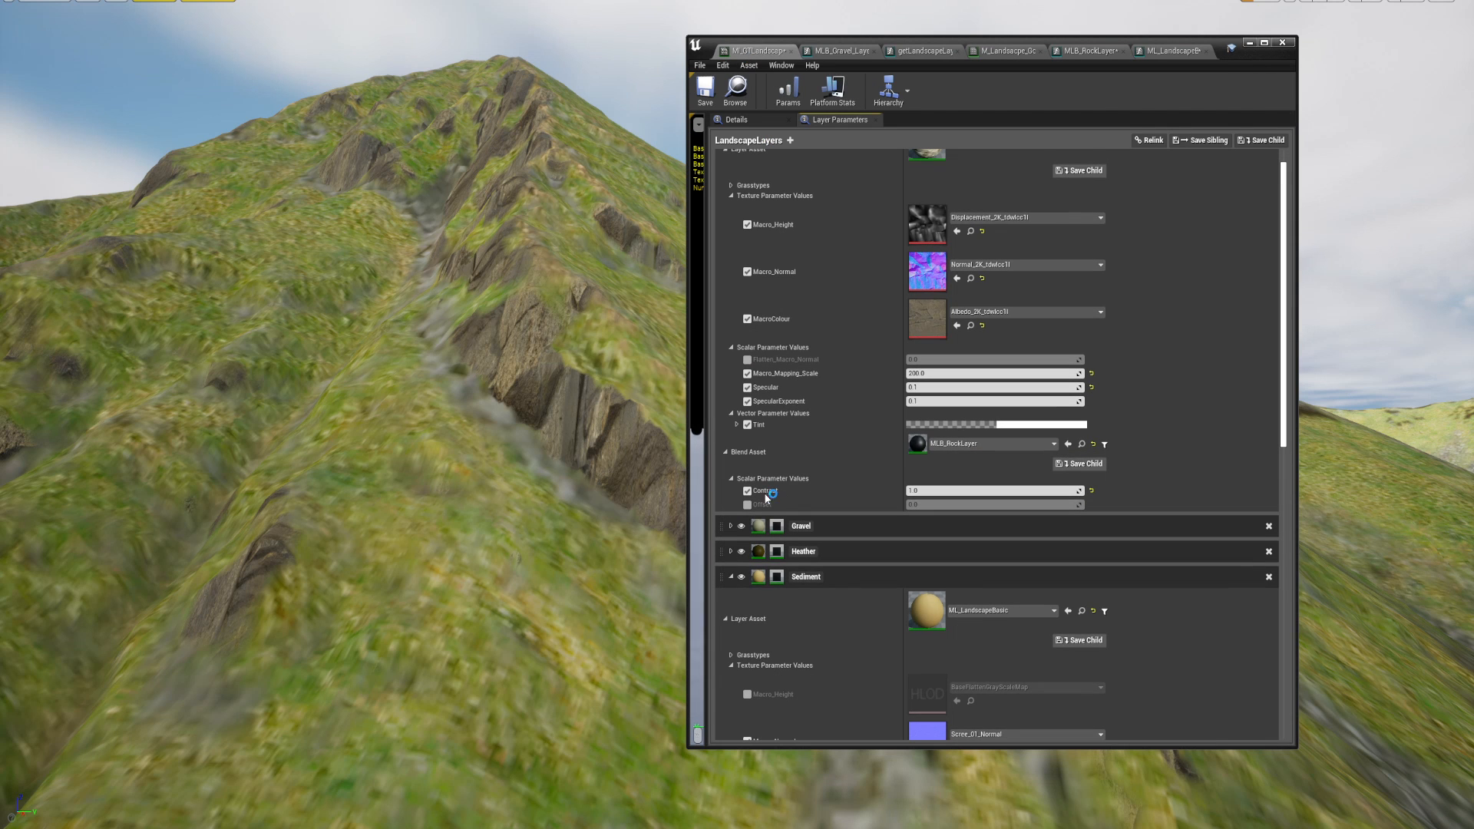
click(748, 505)
click(928, 503)
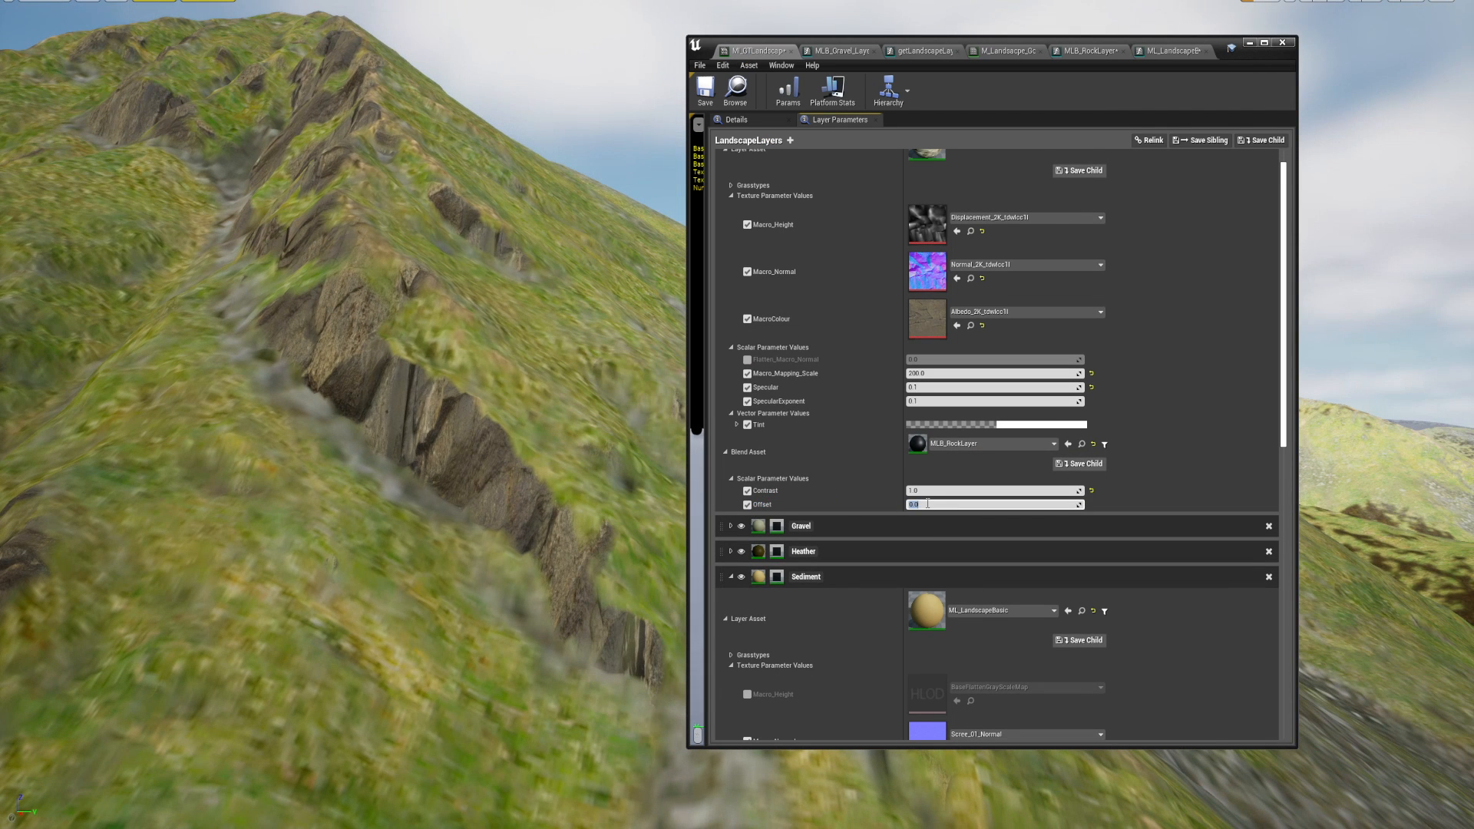
text(0.5)
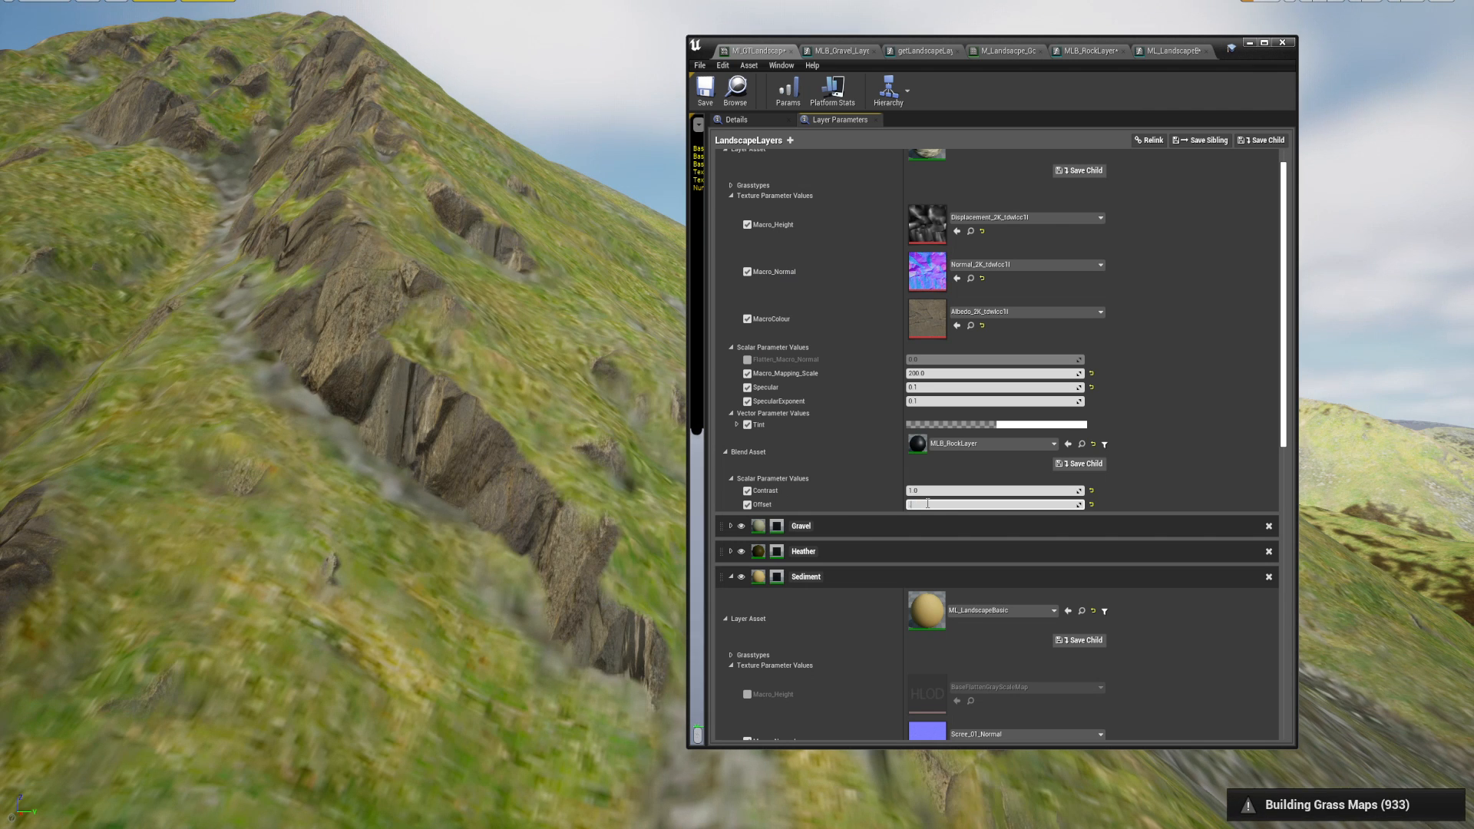
key(Return)
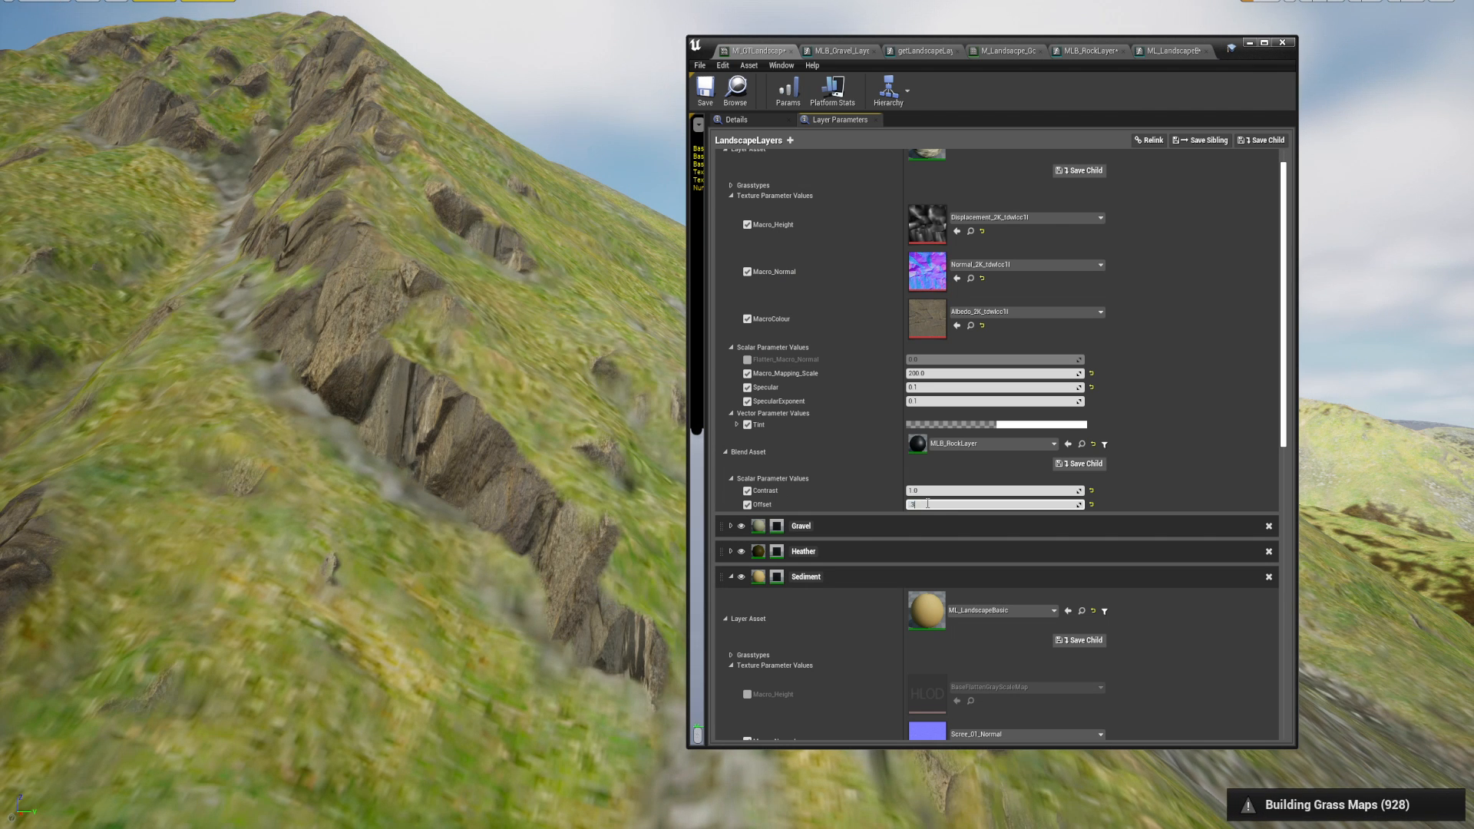
- Try negative Offset values down to -0.5 on the Rock blend
text(-0.4)
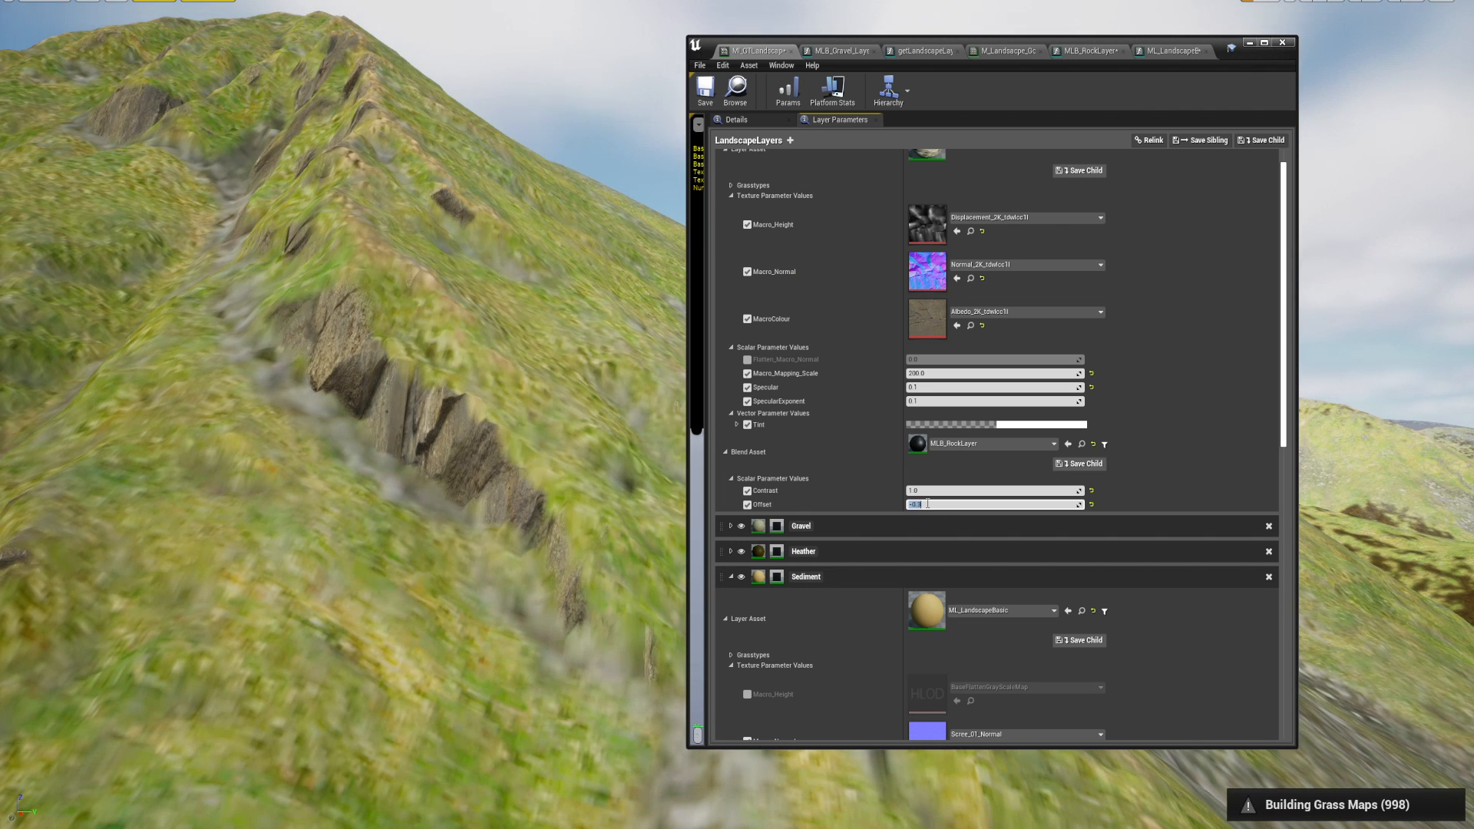
key(Return)
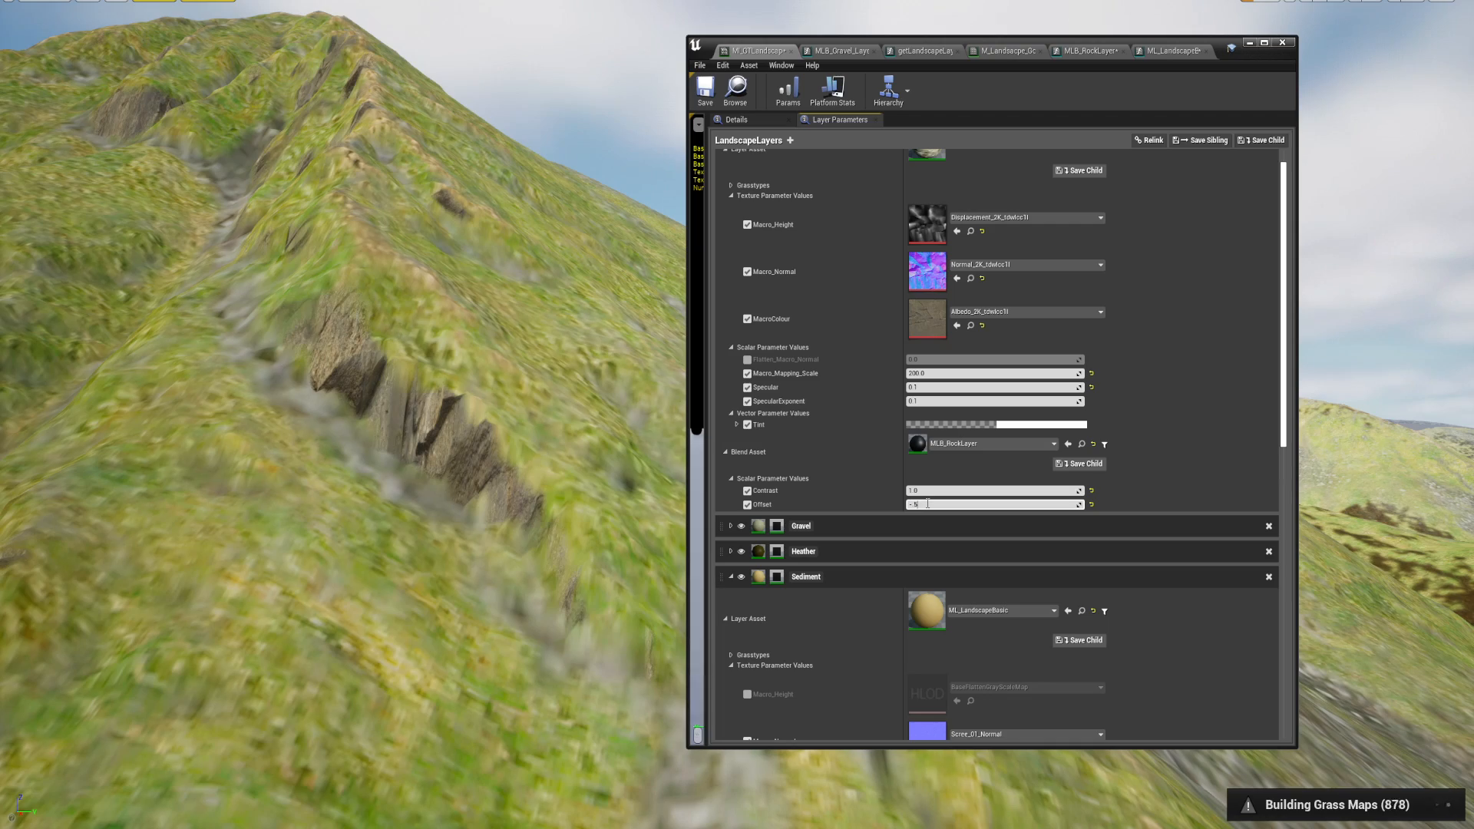
text(-.5)
key(Return)
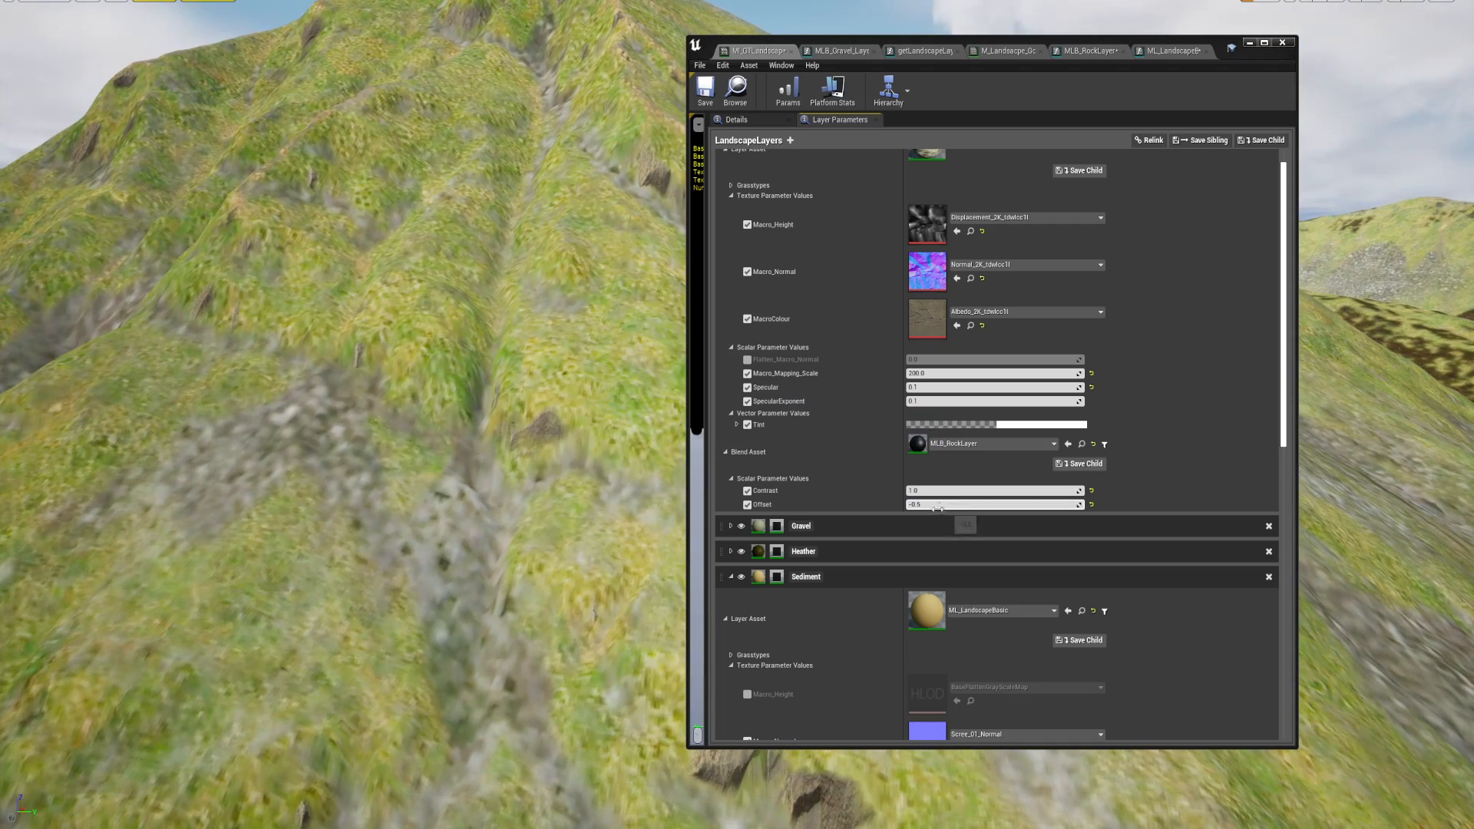
- Set the Rock blend's Offset to 0.5 and inspect the rock patches on the slope up close
click(938, 504)
text(0.5)
key(Return)
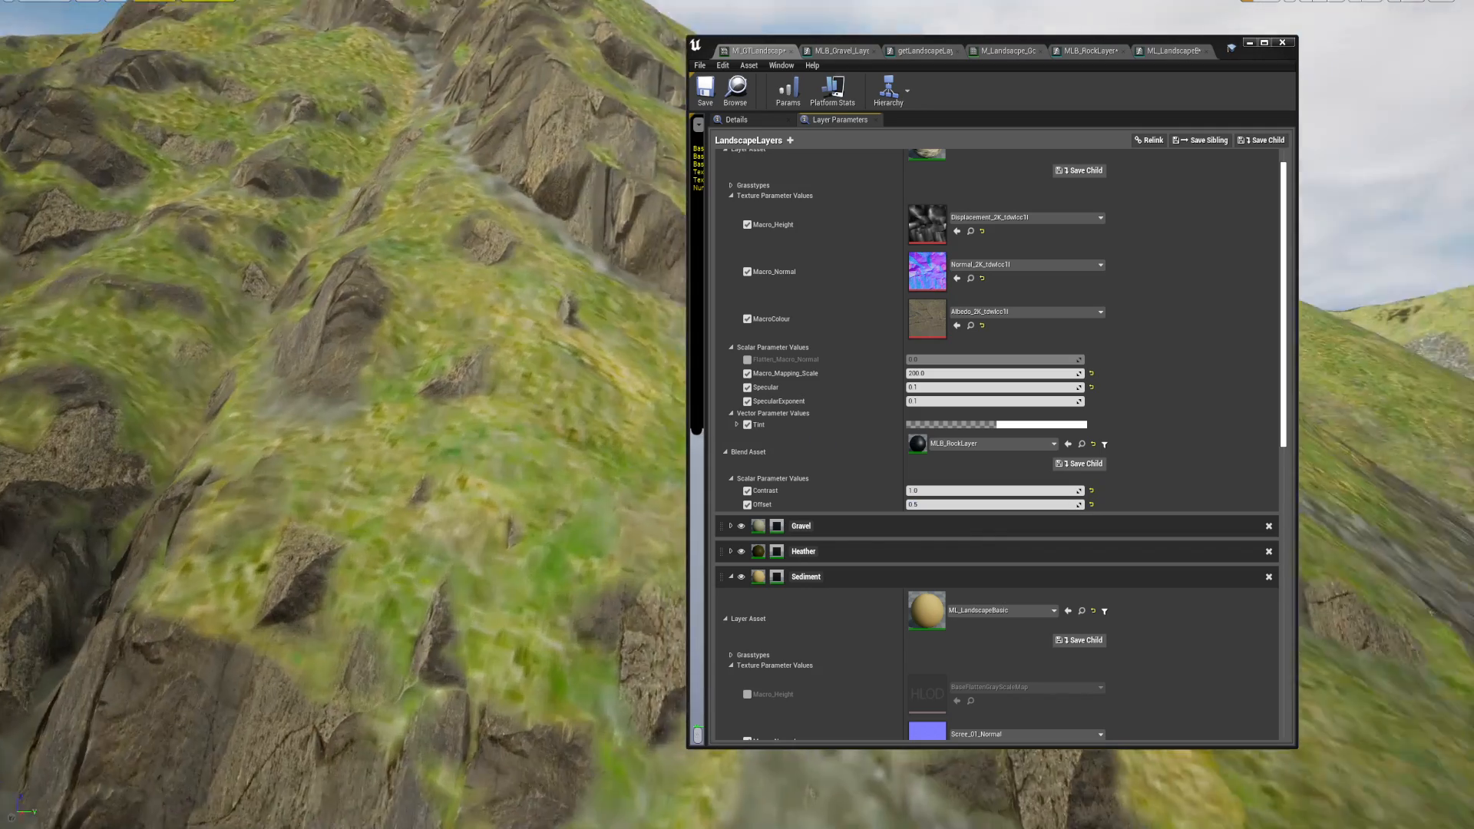
right_drag(455, 478, 475, 492)
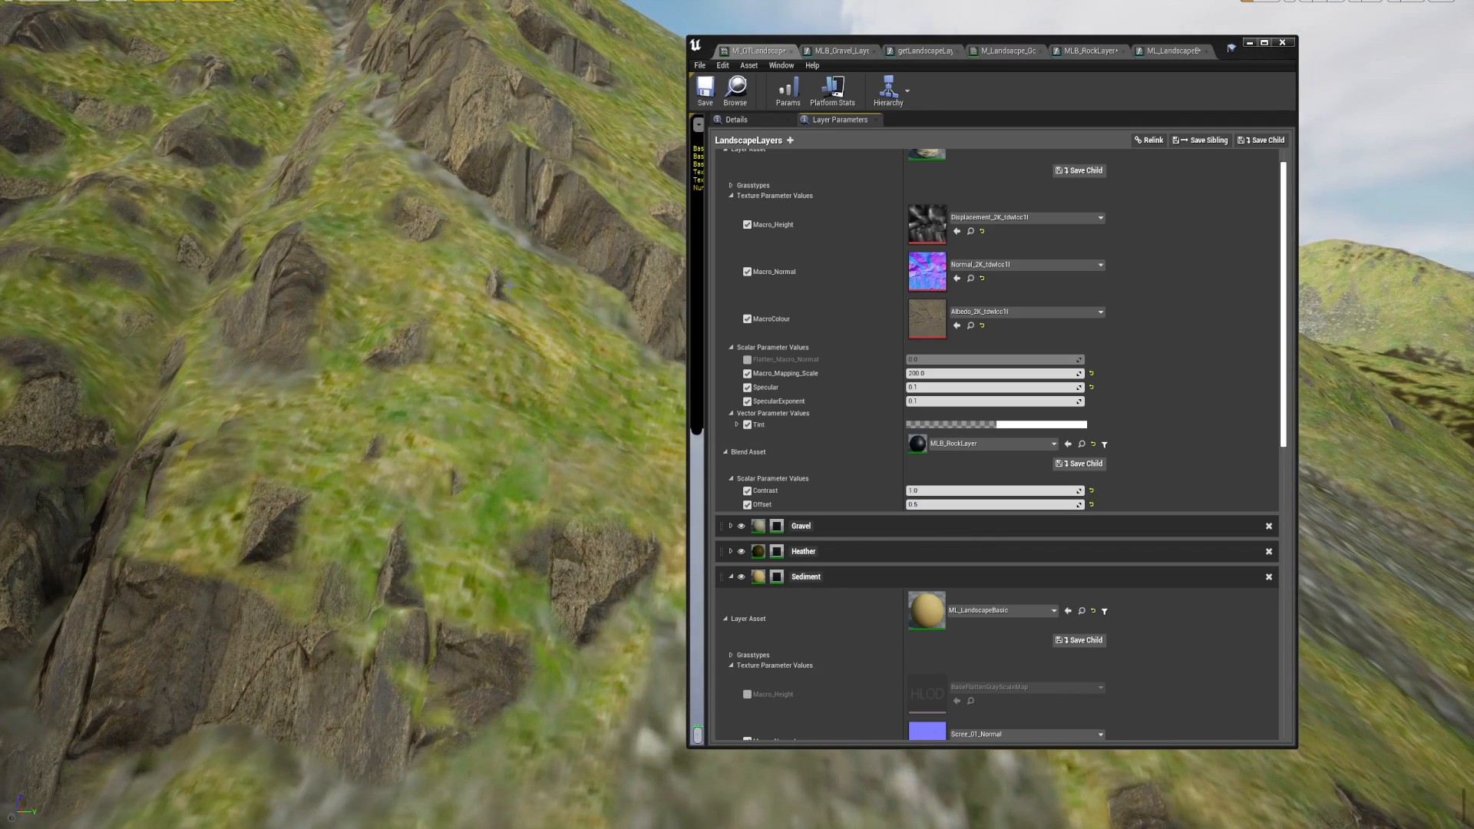
- Capture the rocky slope as a screen region, mark the small protruding rocks with pen strokes, and discard the capture
key(Print)
drag(147, 201, 624, 749)
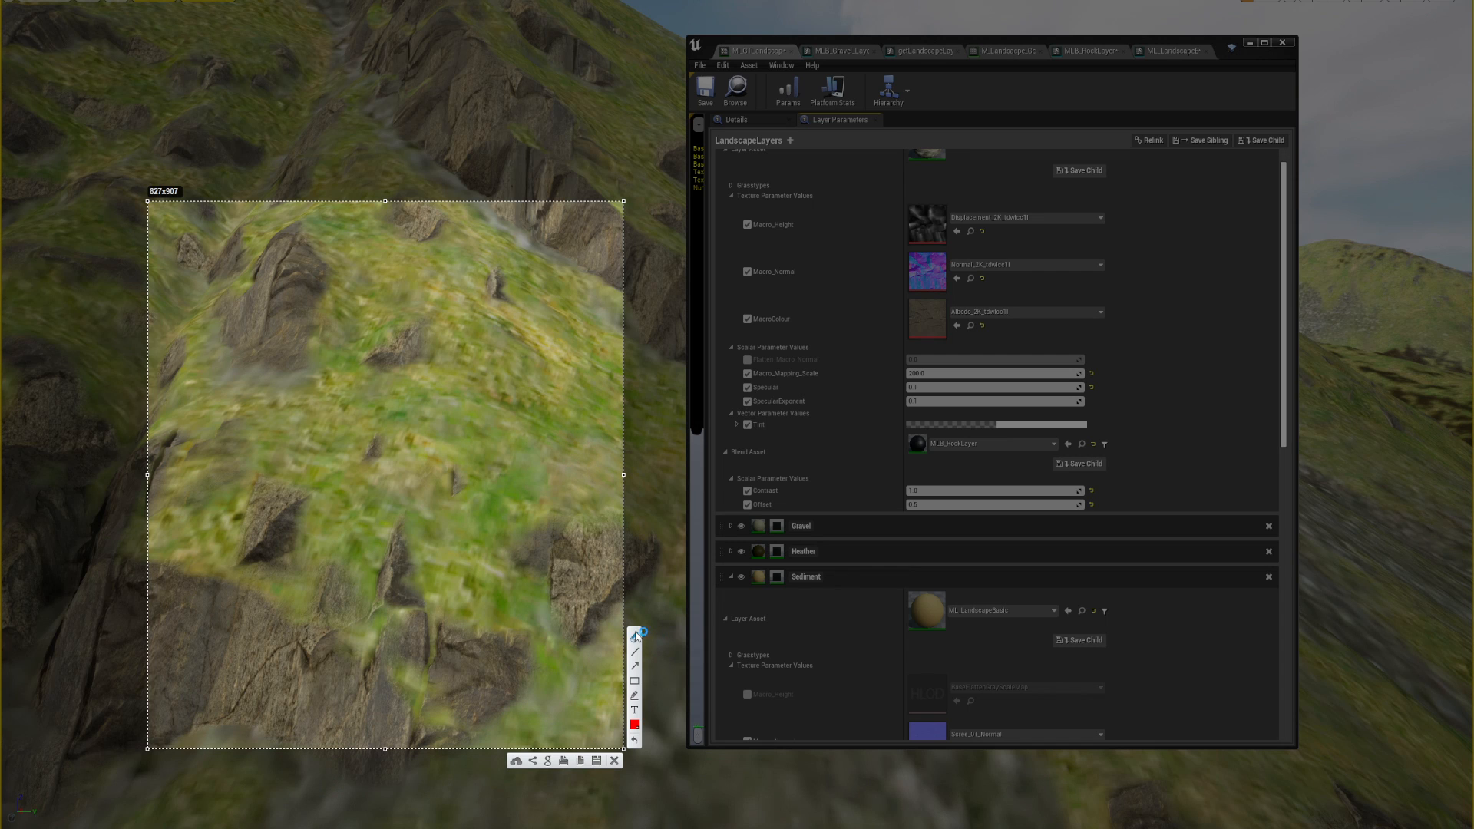
drag(378, 594, 408, 514)
drag(480, 263, 499, 264)
mouse_move(452, 461)
mouse_down()
mouse_move(470, 487)
mouse_move(460, 462)
mouse_up()
mouse_move(377, 369)
mouse_down()
mouse_move(415, 317)
mouse_move(378, 347)
mouse_up()
click(616, 761)
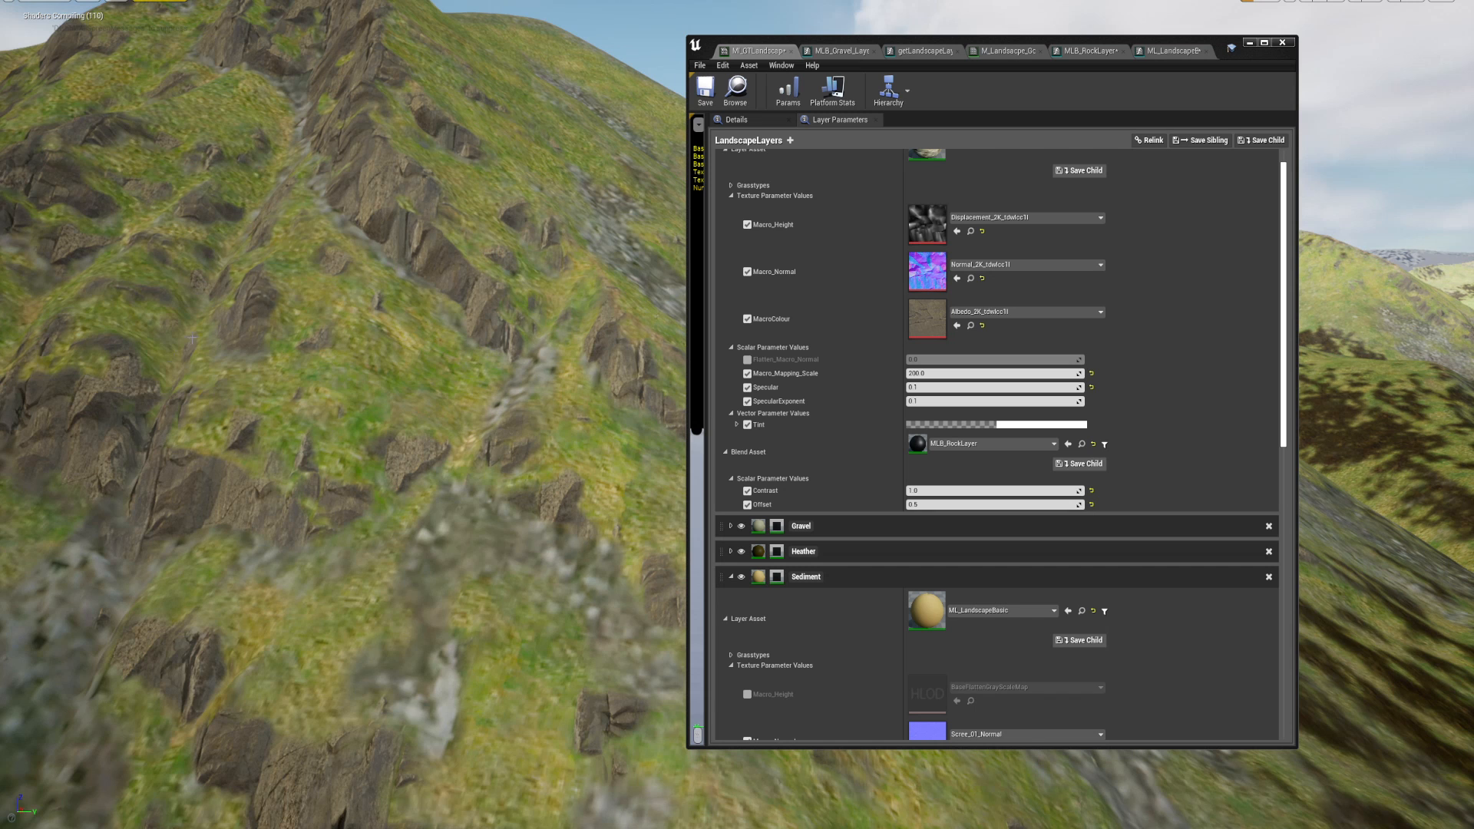
- Switch the editor from Landscape mode to Select mode and return the viewport to full screen
key(F11)
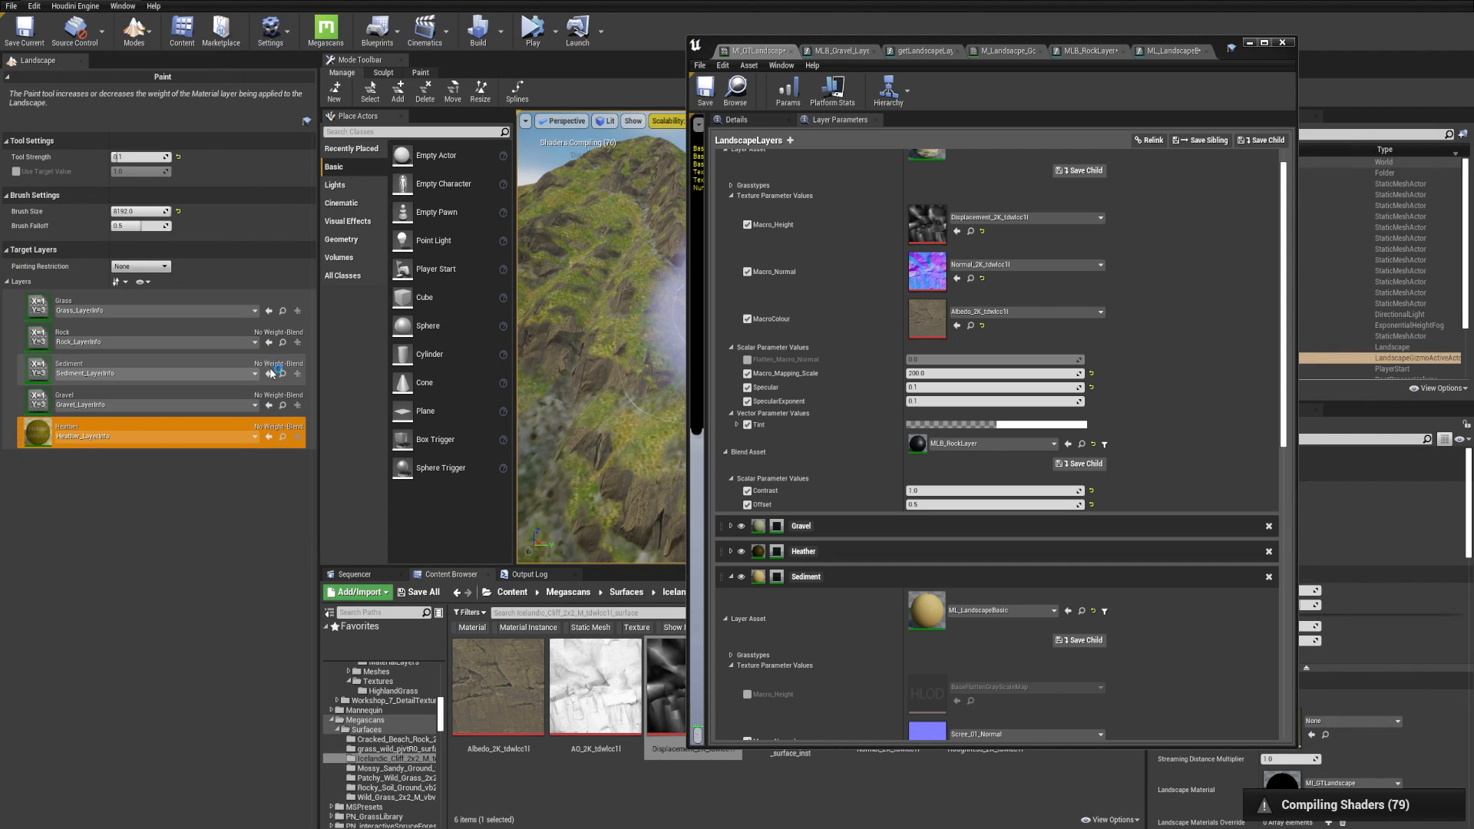
right_drag(619, 333, 646, 333)
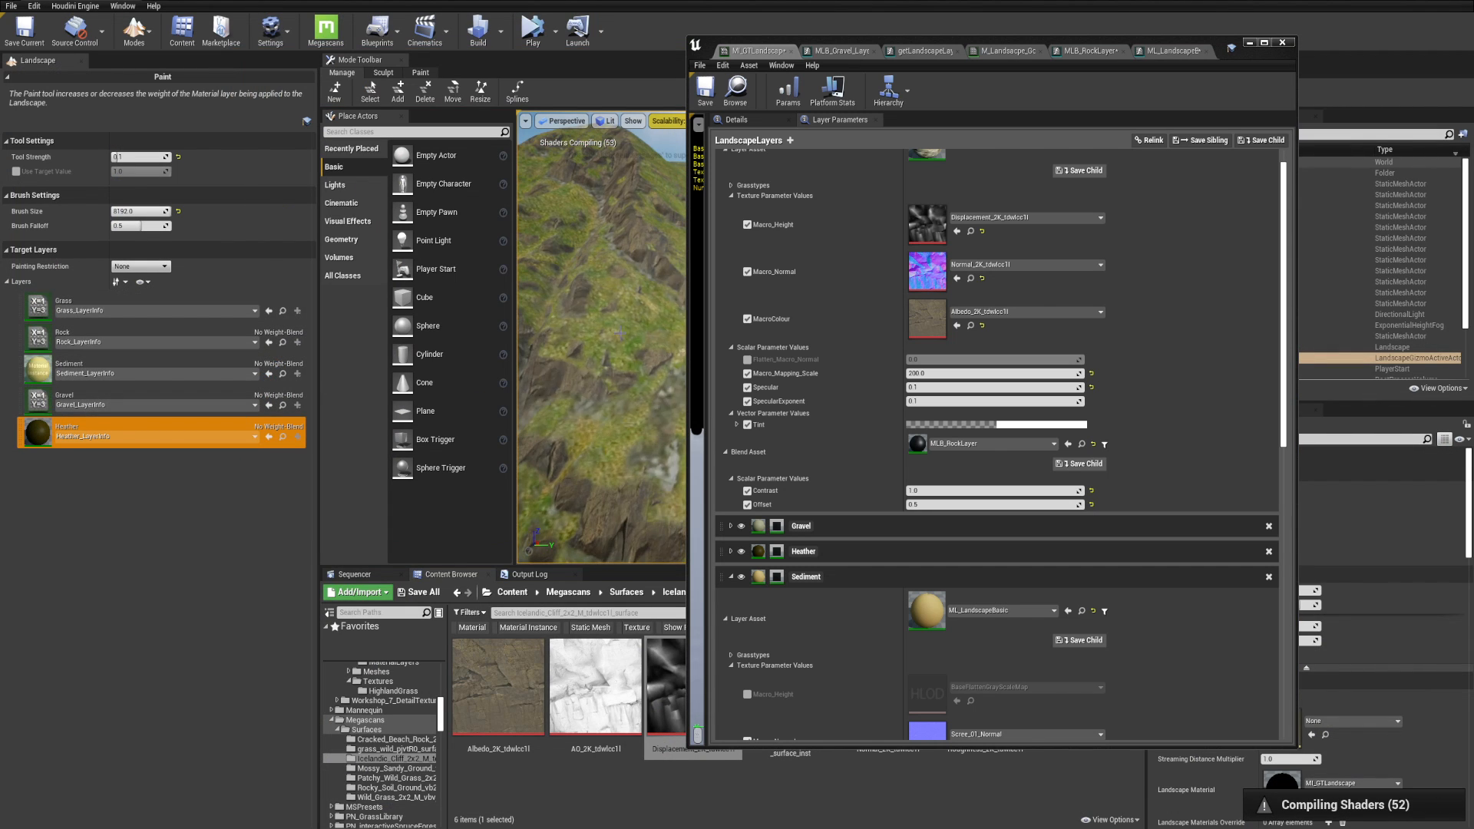
key(shift+1)
right_drag(575, 367, 545, 363)
key(F11)
key(s)
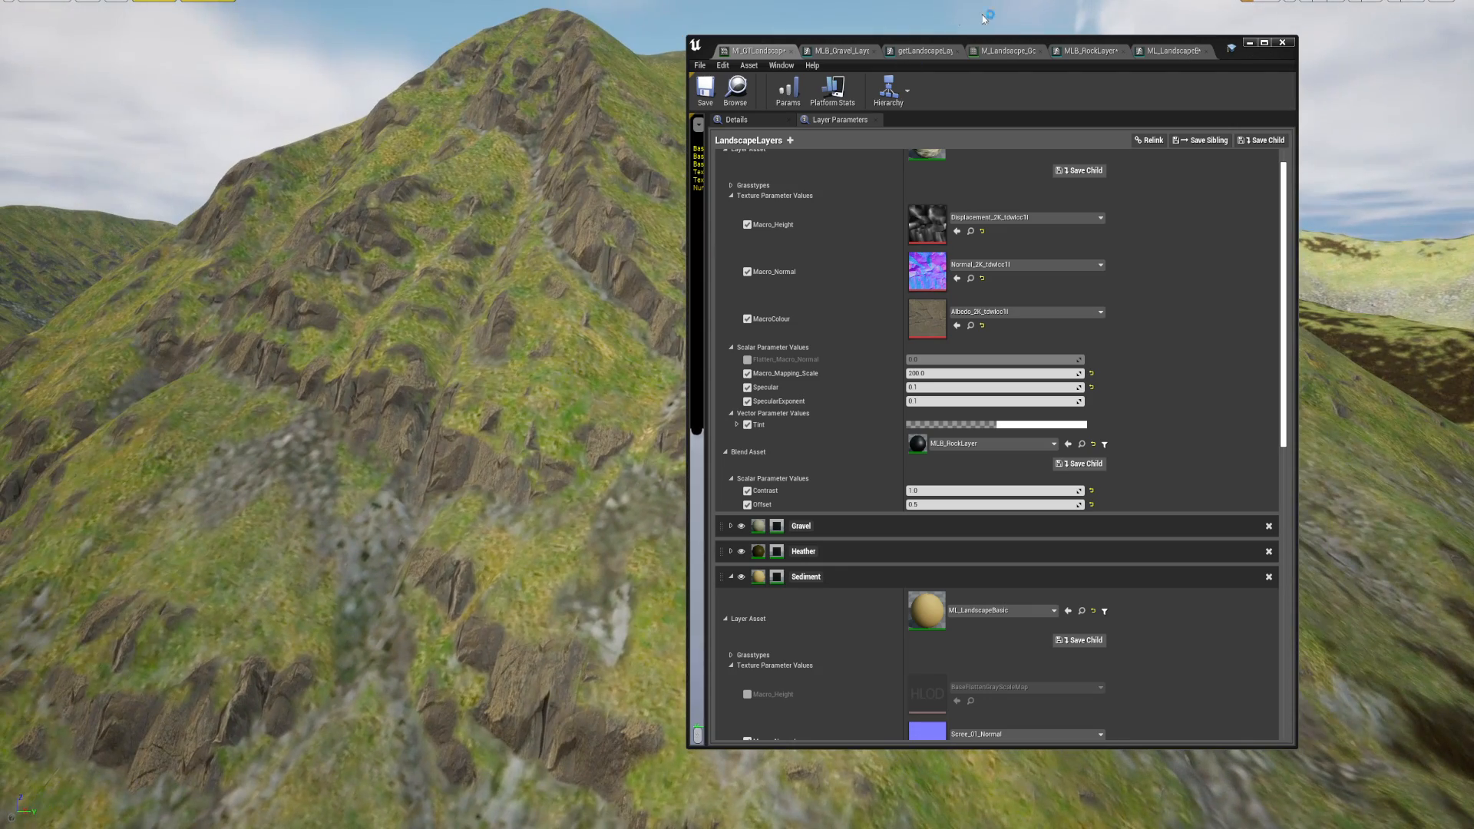
- Move the material instance window aside and survey the dark heather patches on the surrounding hills
drag(1229, 45, 1349, 38)
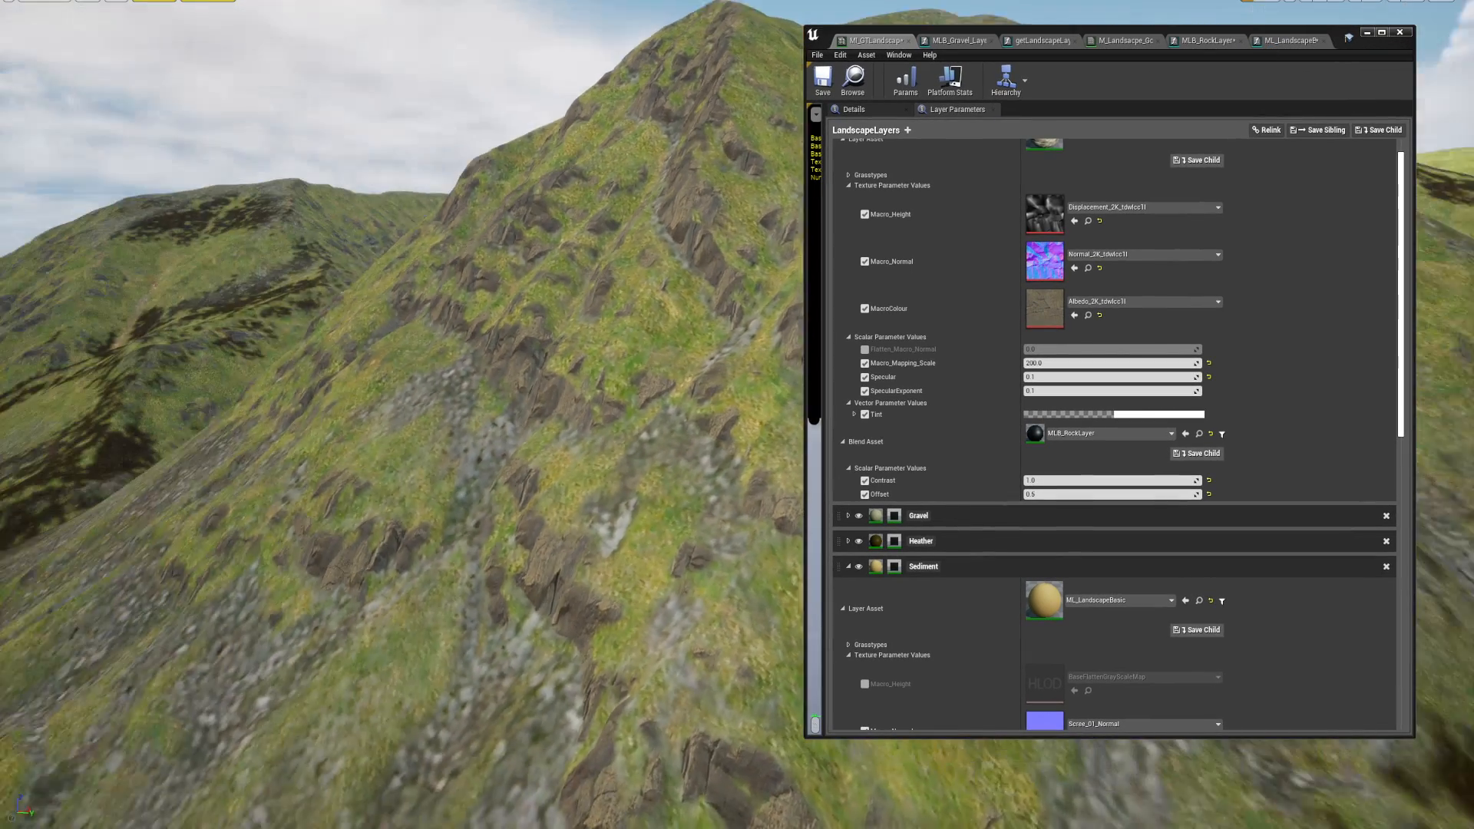
key(w)
right_drag(537, 384, 591, 378)
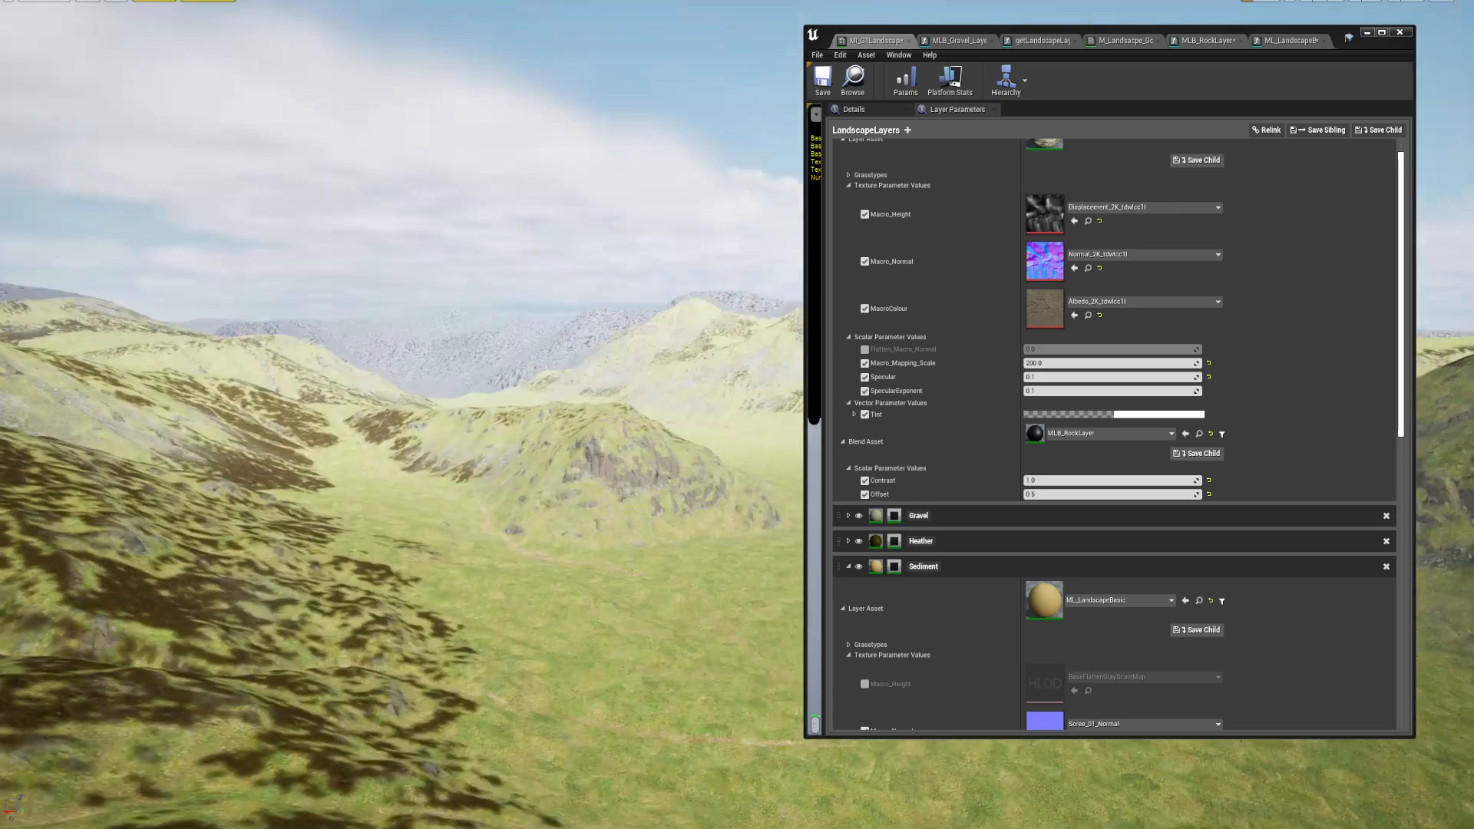
right_drag(591, 377, 491, 376)
- Expand the Heather layer and brighten its Tint to a colour value (V) of 1.5
scroll(952, 384, down, 4)
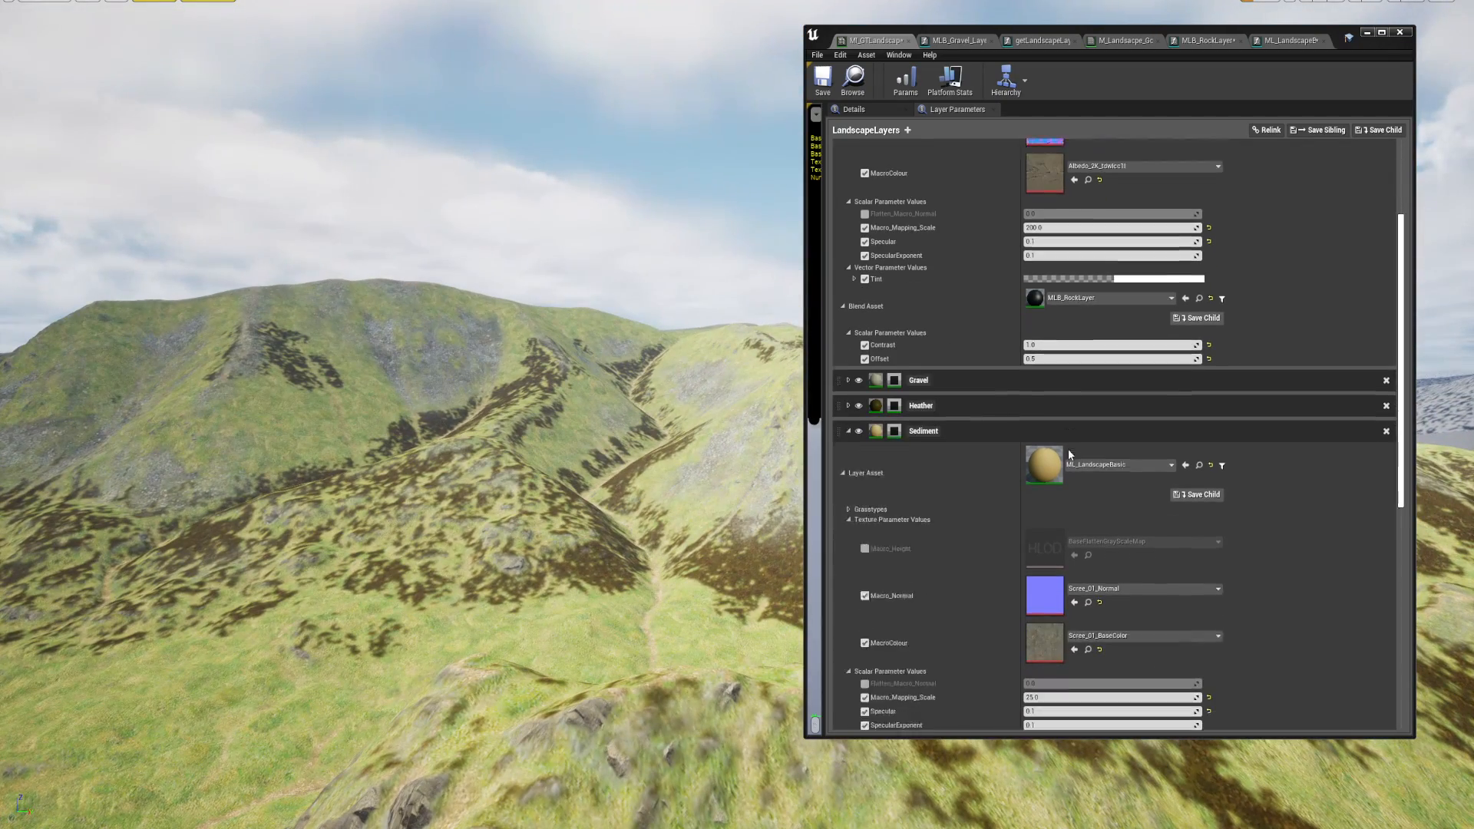
scroll(960, 449, up, 1)
click(849, 425)
scroll(1114, 537, down, 3)
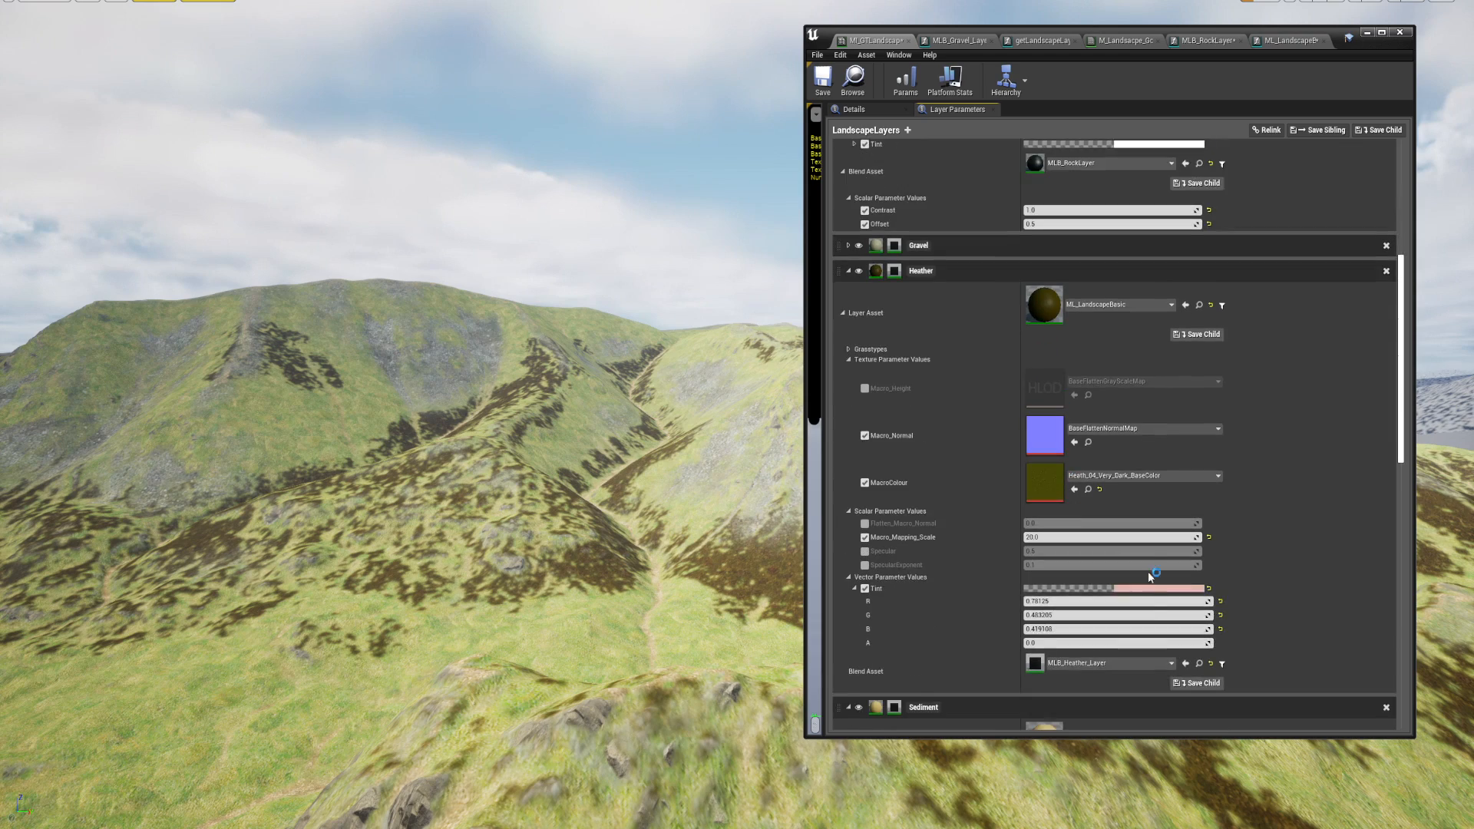
click(1183, 530)
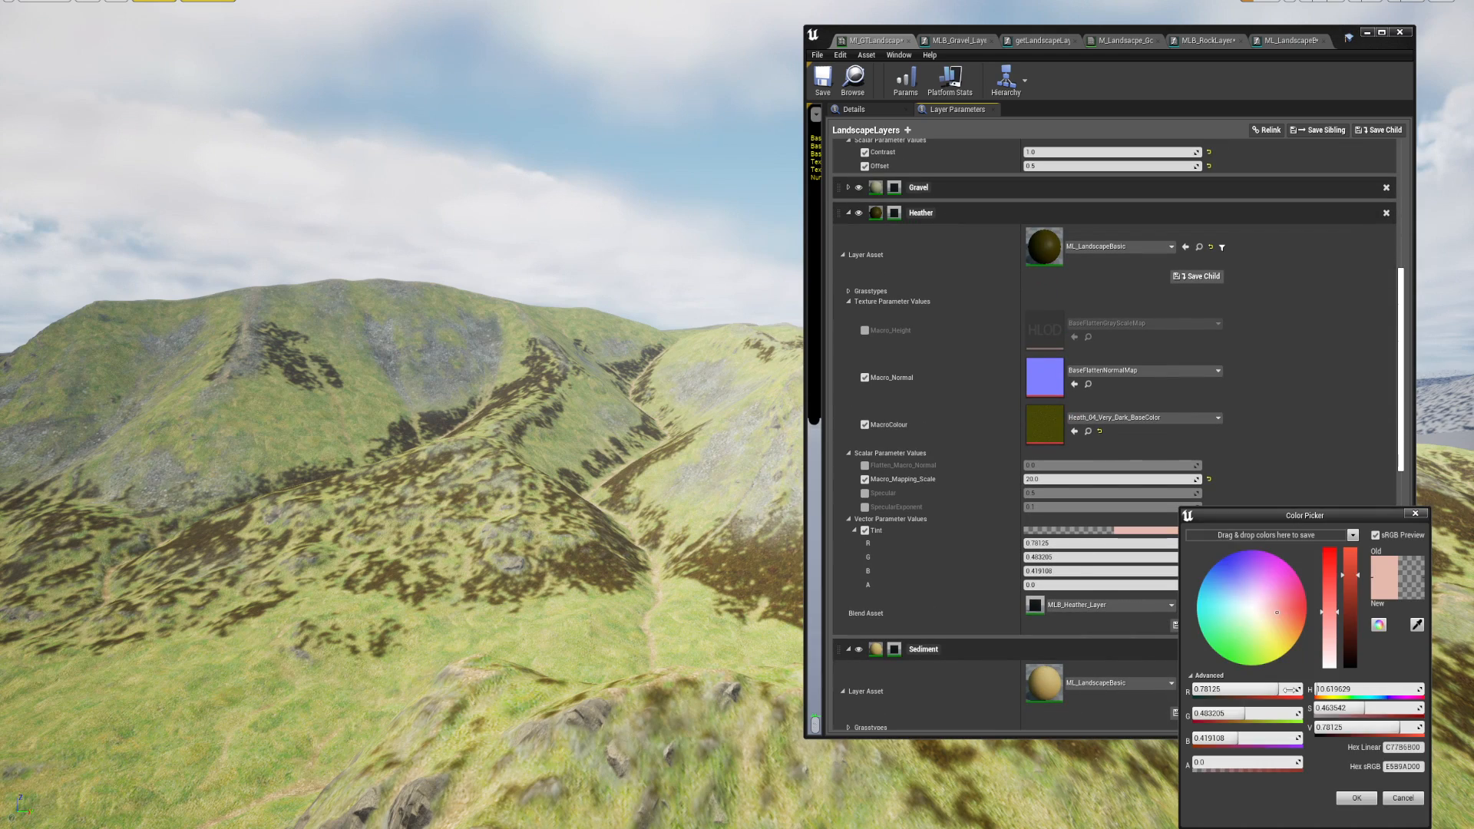
click(1342, 726)
text(1.5)
key(Return)
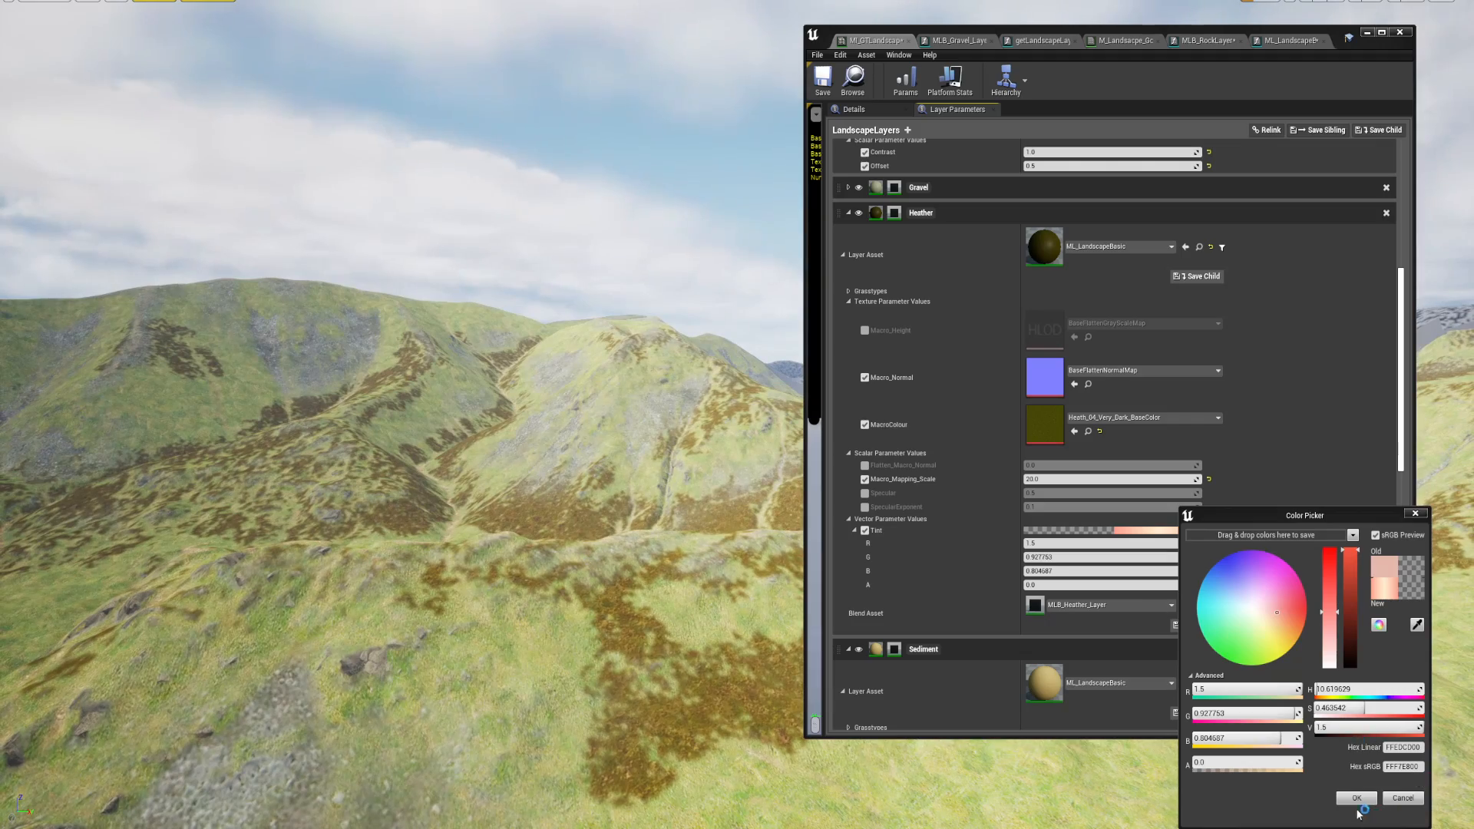
click(1357, 800)
- Minimize the material instance window, toggle game view, and examine the rock and heather blending across the mountains from the air
click(1367, 34)
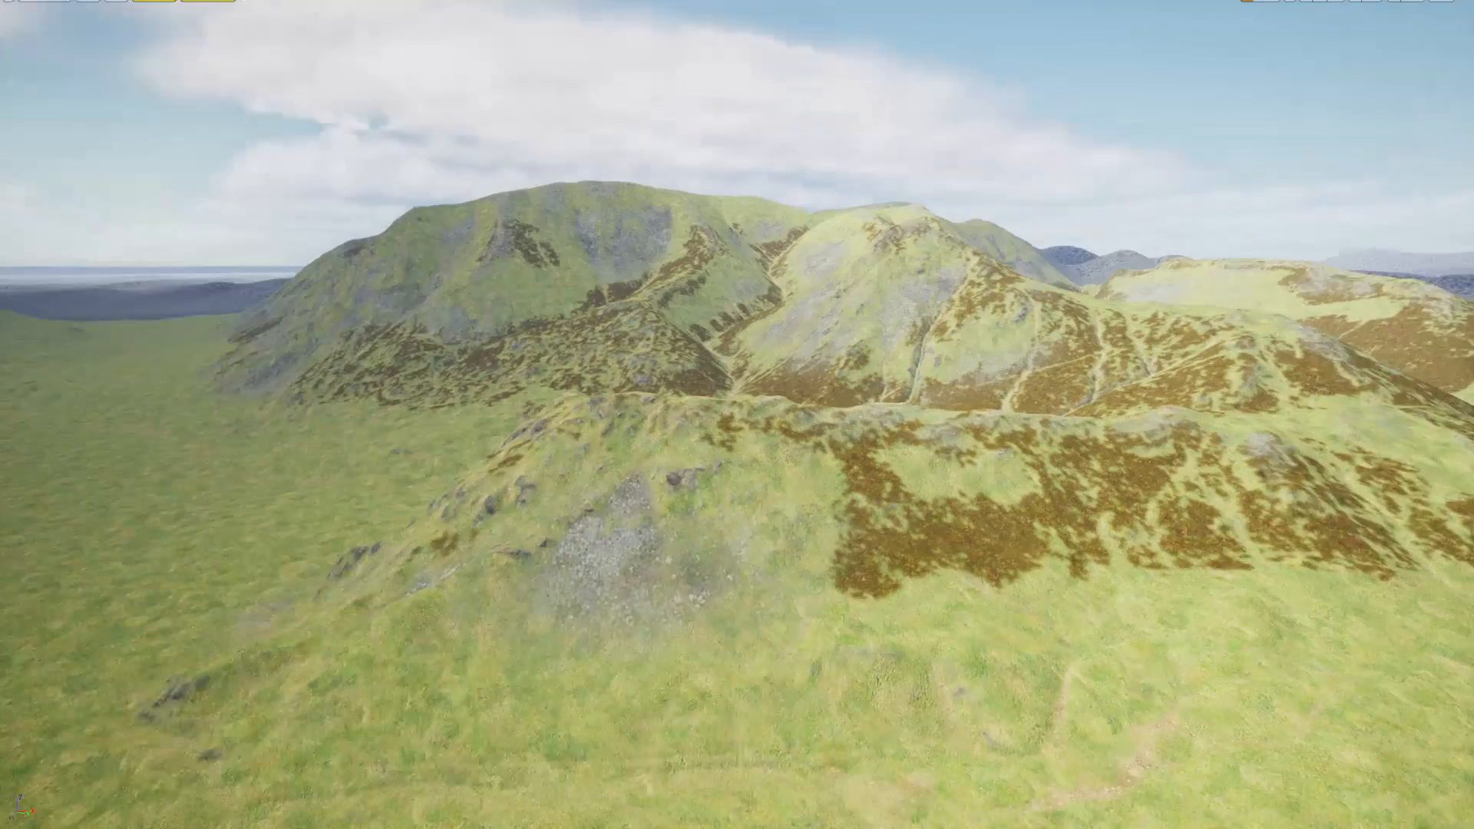
key(g)
key(g)
key(g)
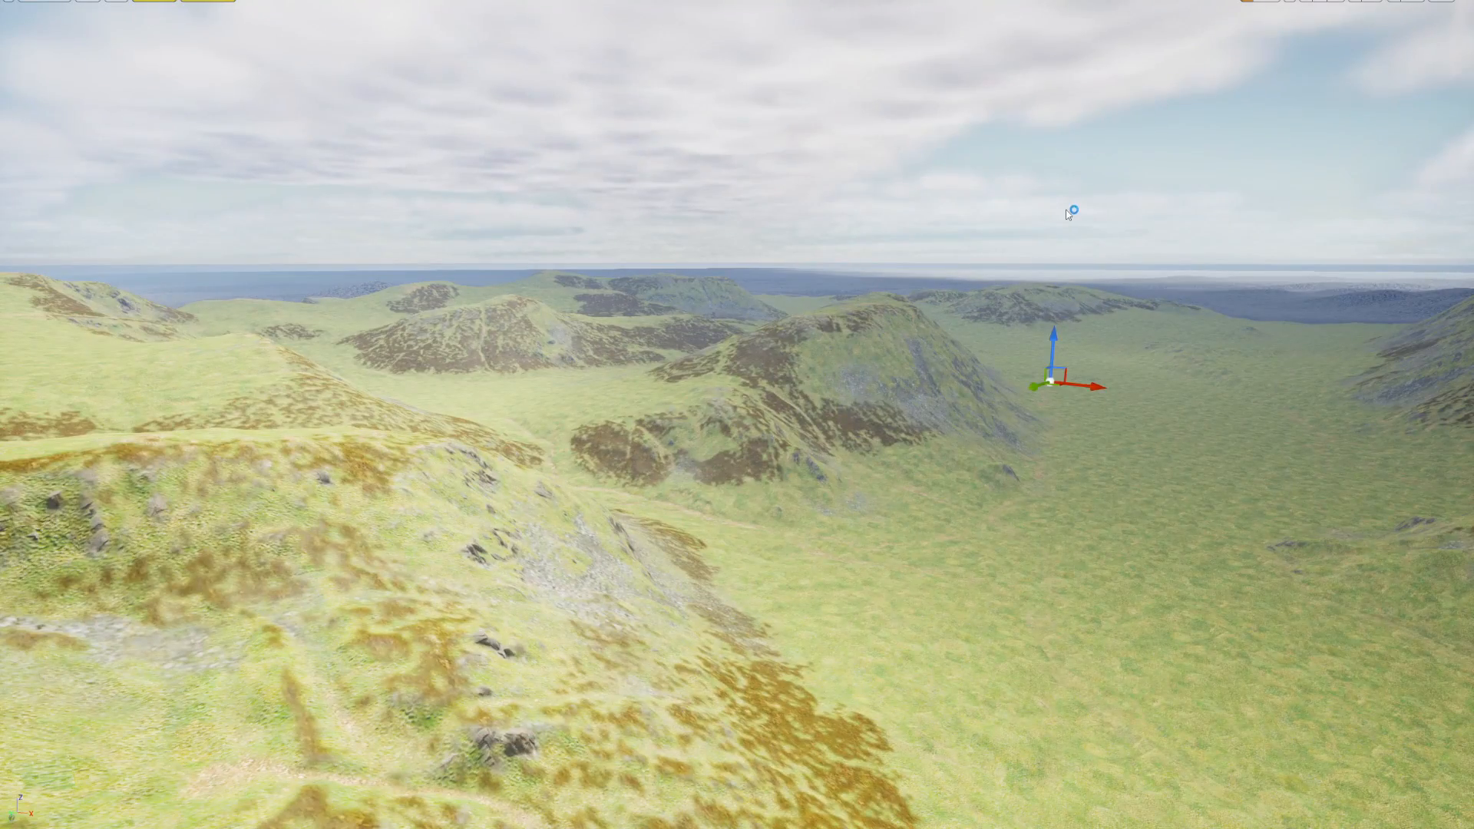
right_drag(1066, 202, 1293, 184)
key(w)
key(a)
key(w)
key(w)
key(a)
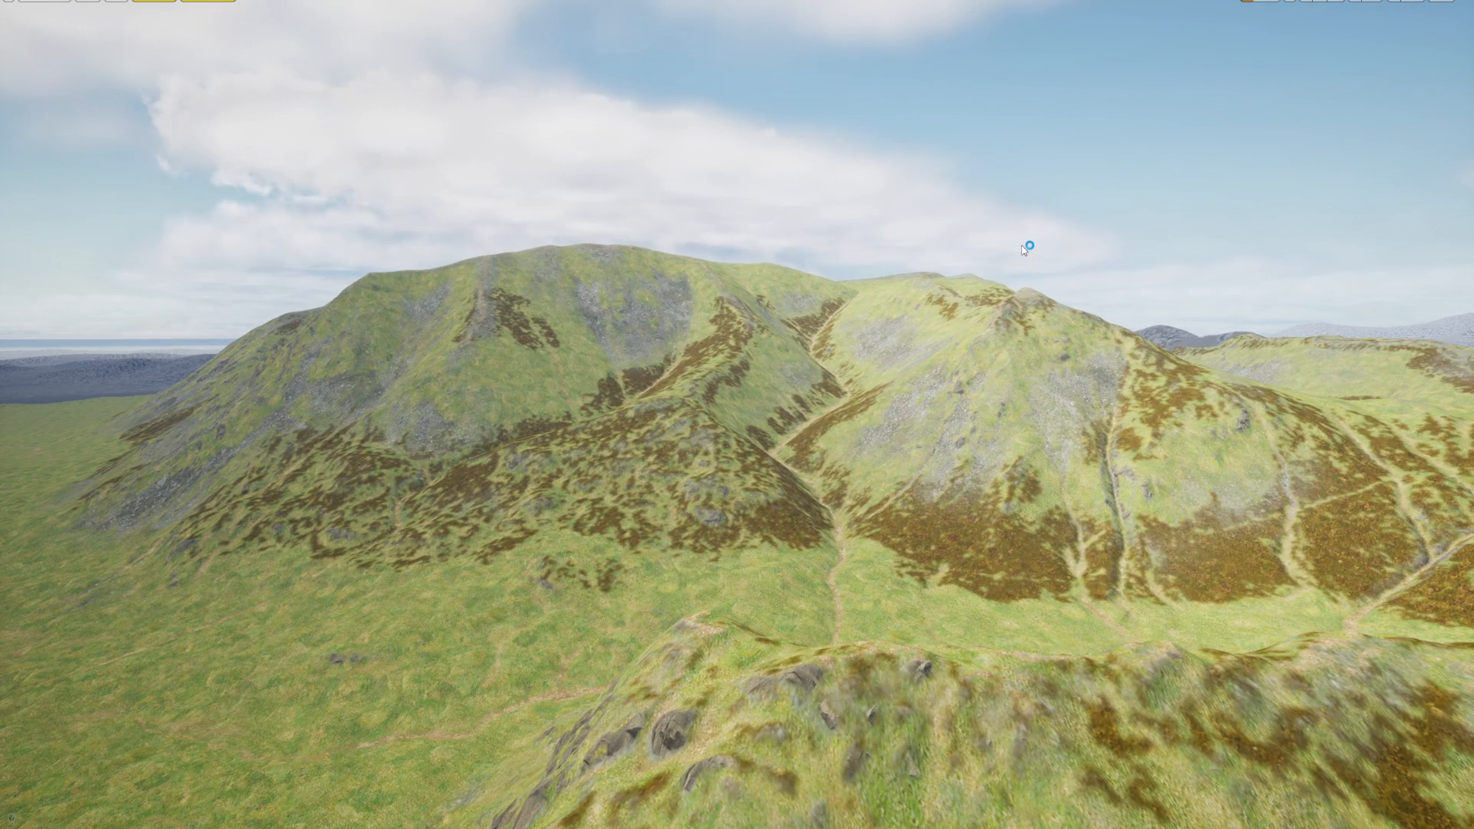
right_drag(1021, 259, 1207, 118)
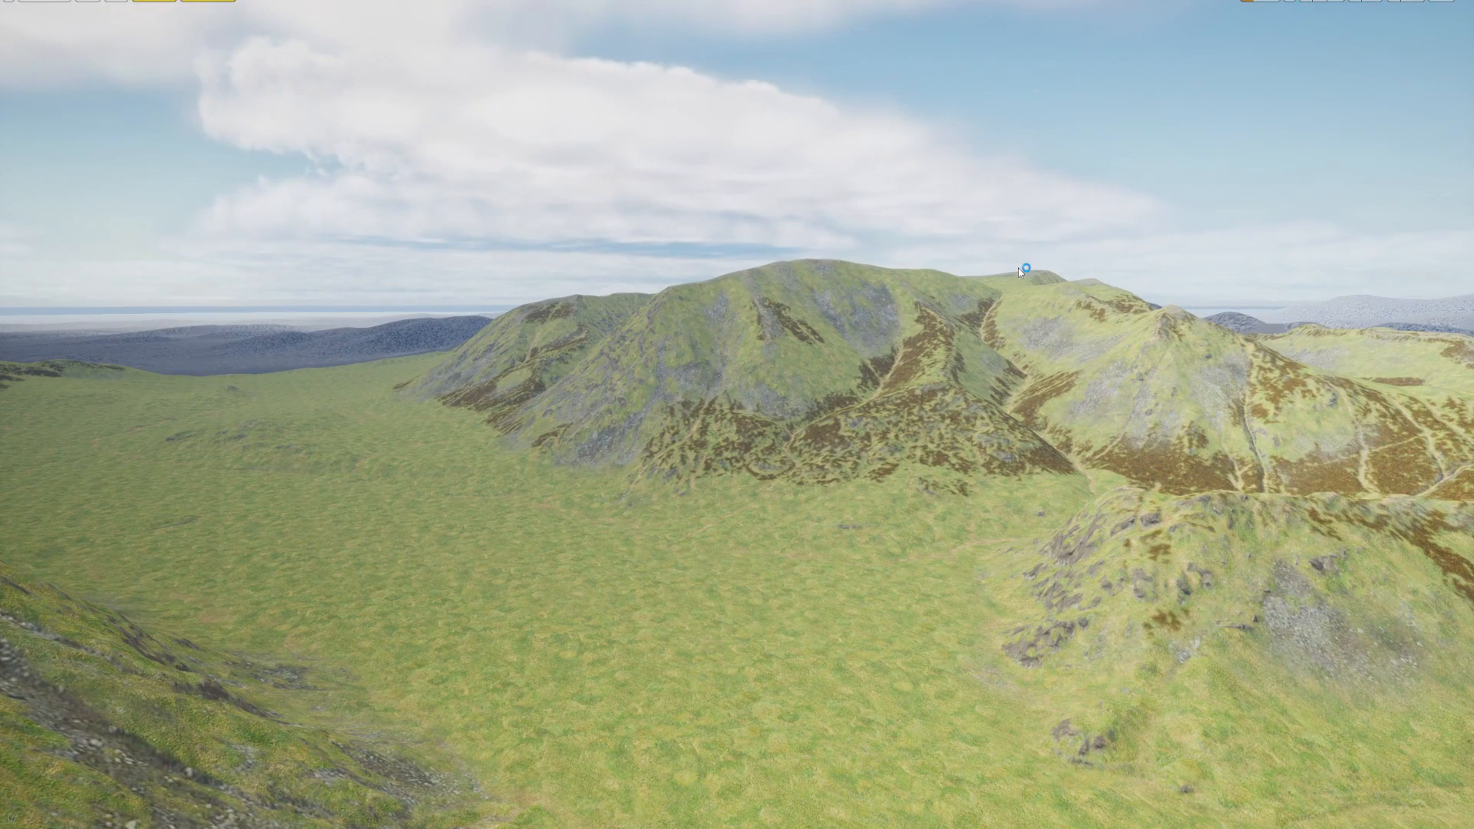
key(w)
right_drag(1207, 118, 1305, 30)
key(w)
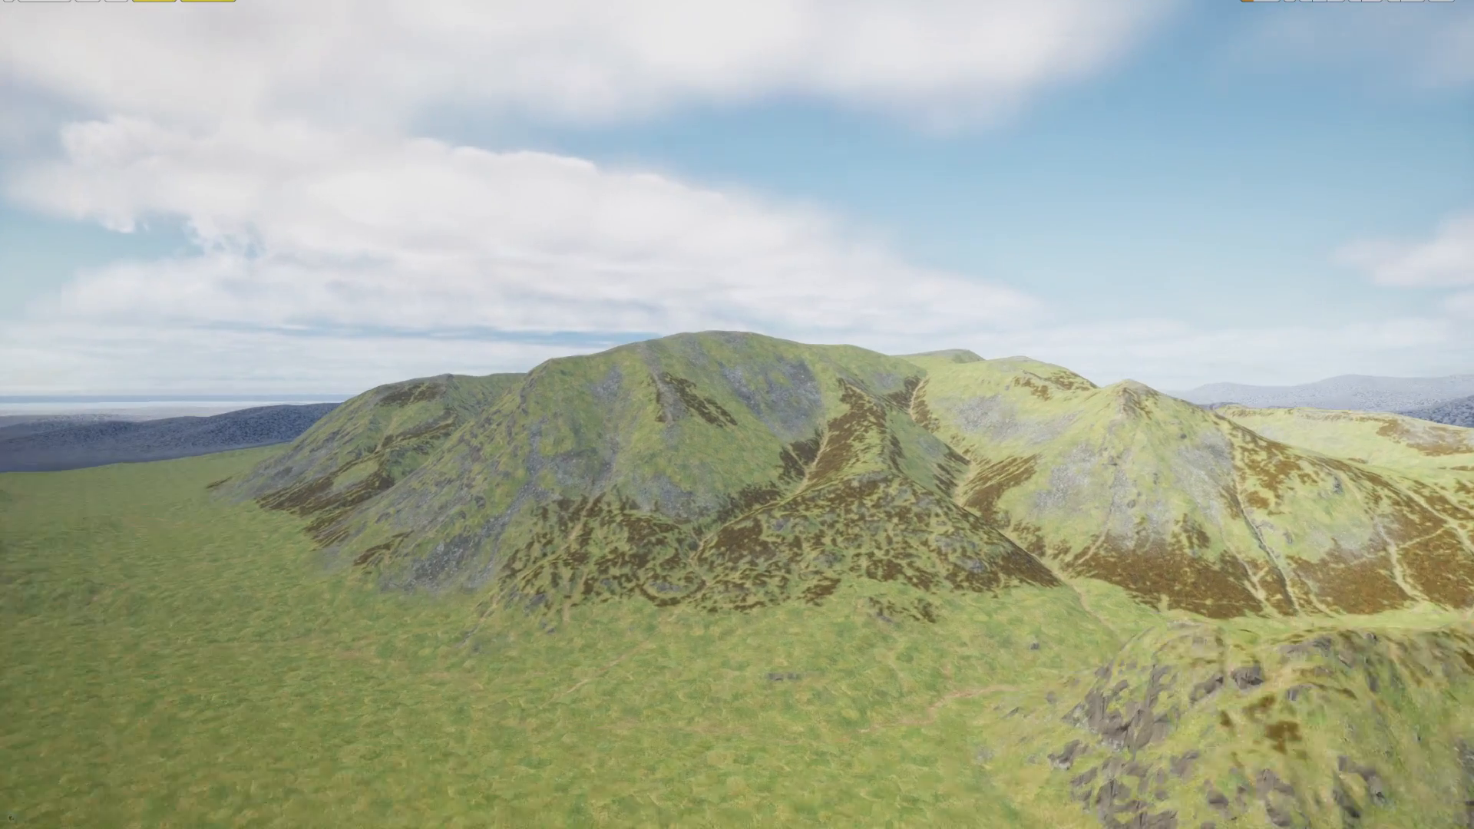
key(w)
right_drag(1003, 434, 1075, 491)
key(s)
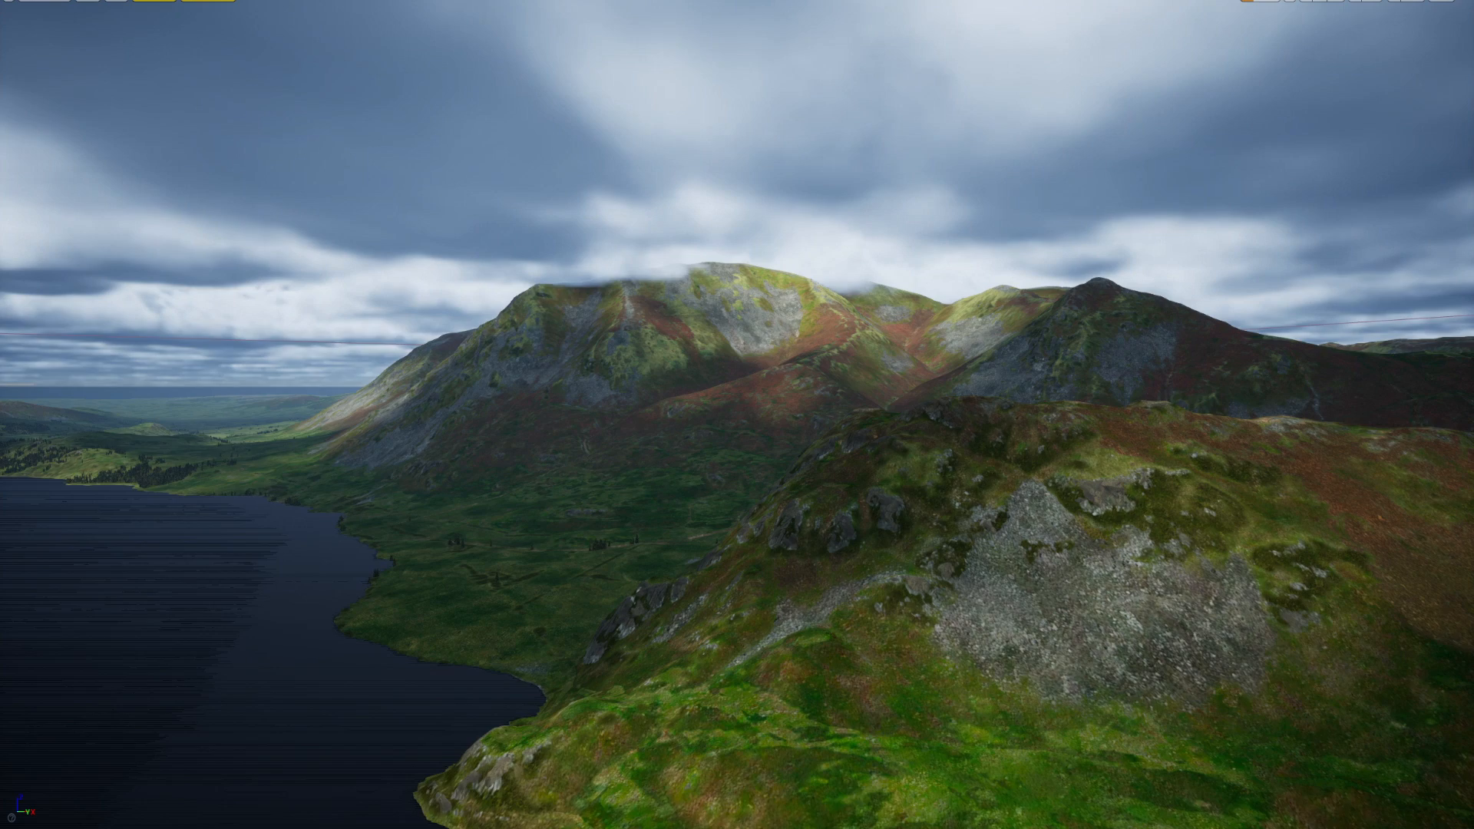
- Examine the lakeside landscape scene, flying past the scree slopes, red hillsides and valley
key(e)
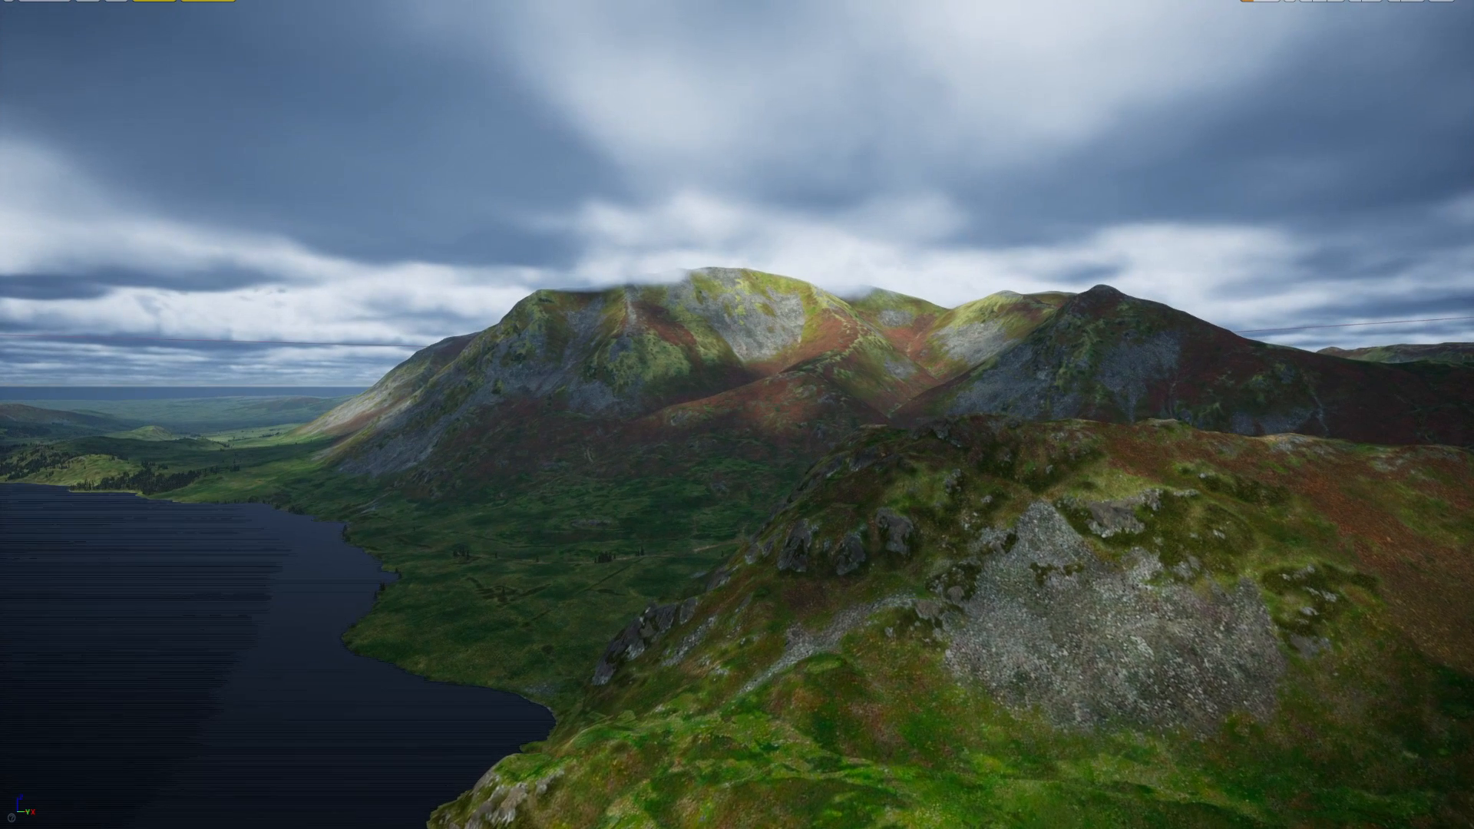
key(a)
right_drag(860, 403, 883, 396)
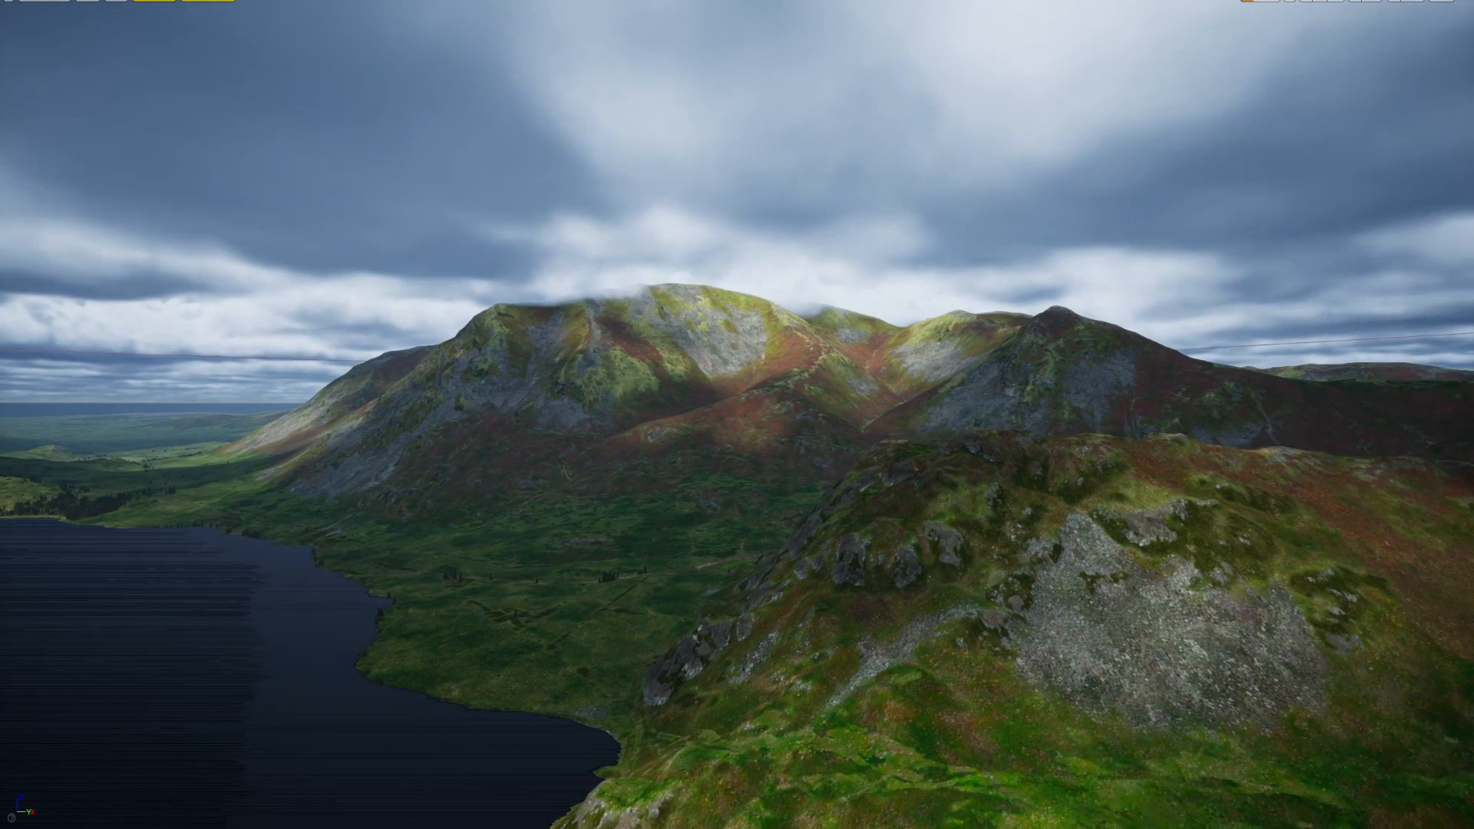
key(a)
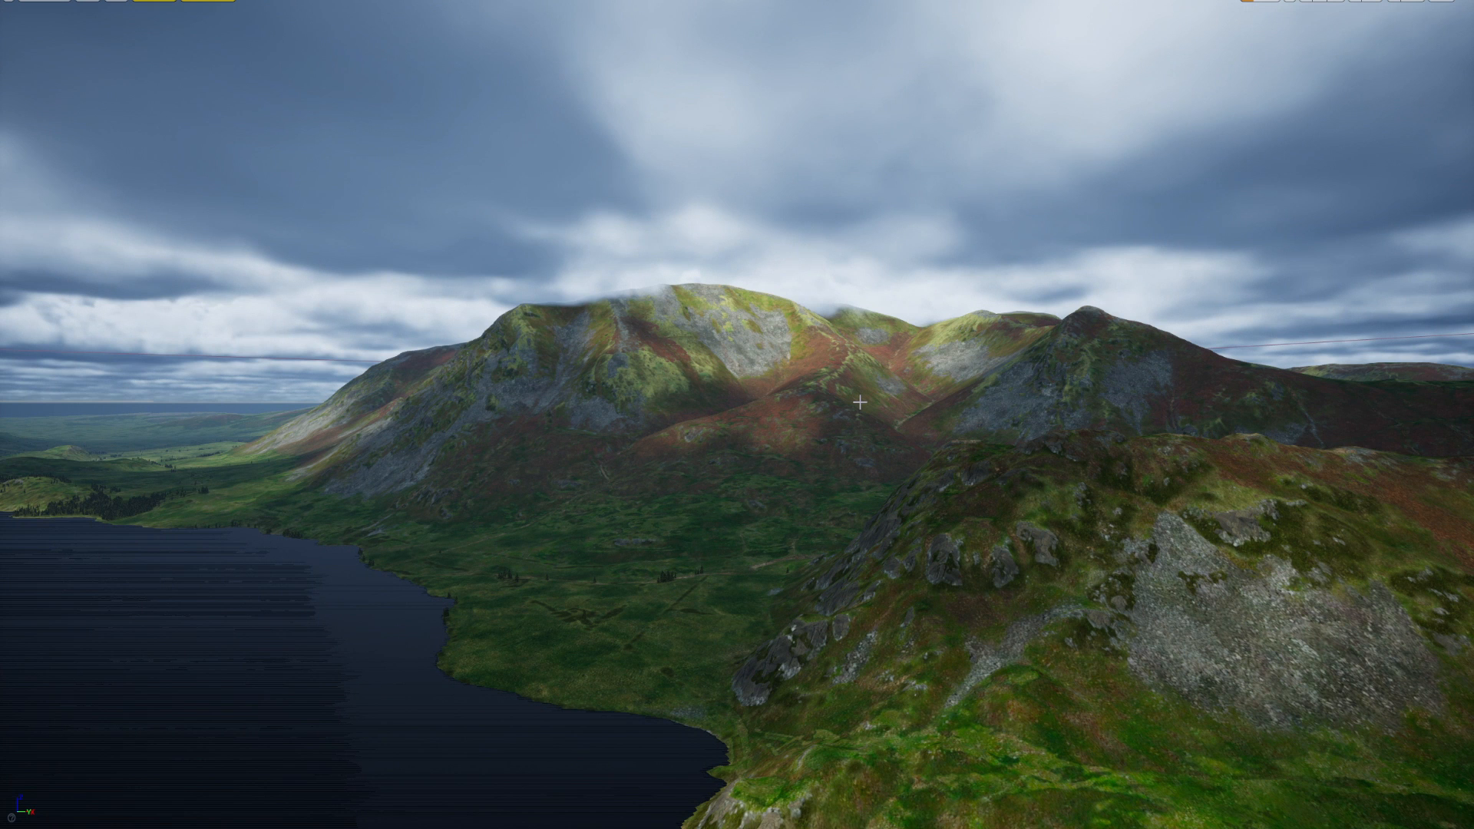
right_drag(780, 435, 768, 448)
right_drag(852, 467, 841, 456)
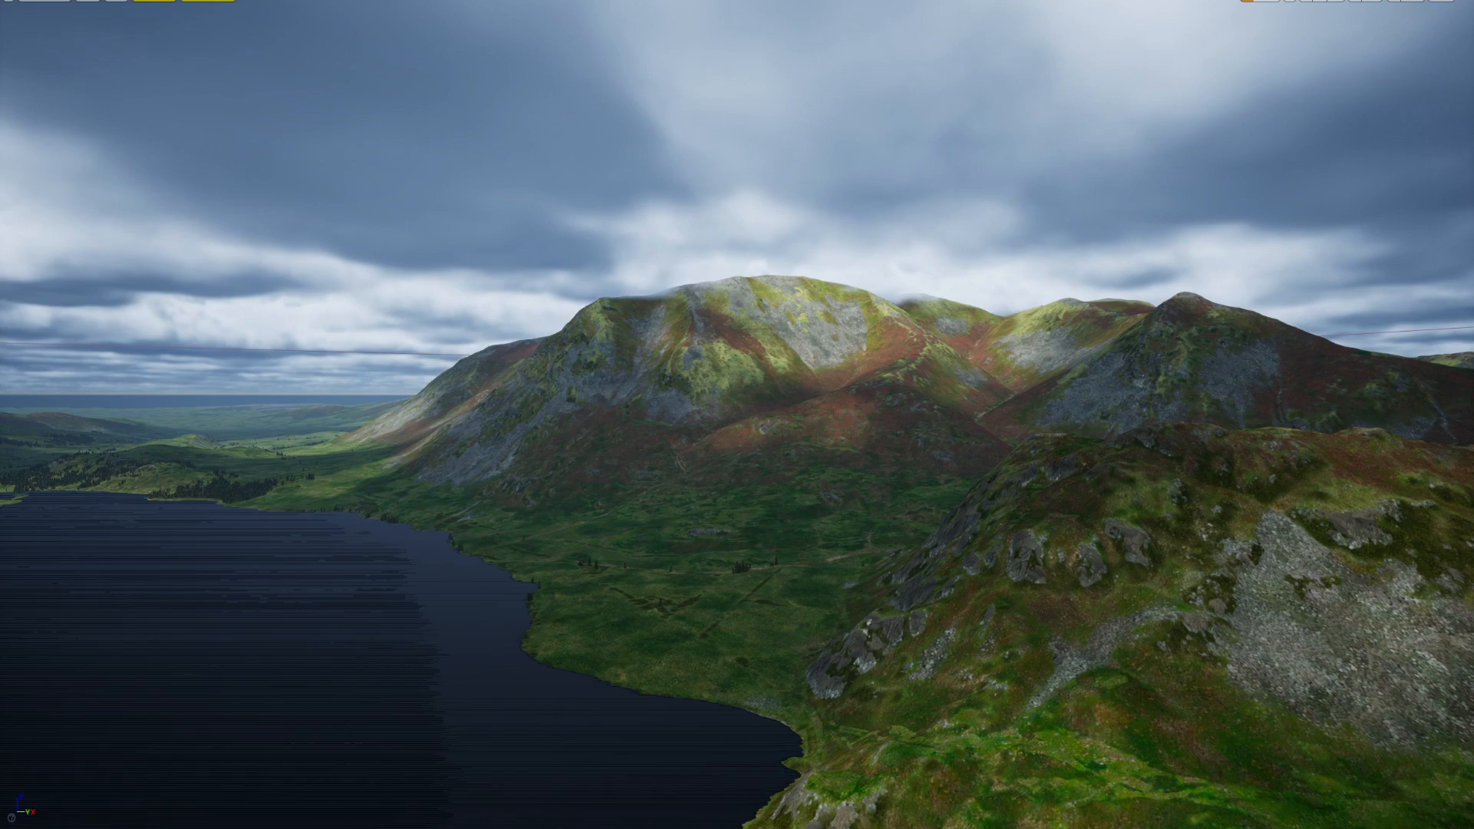
right_drag(737, 414, 940, 390)
key(s)
key(w)
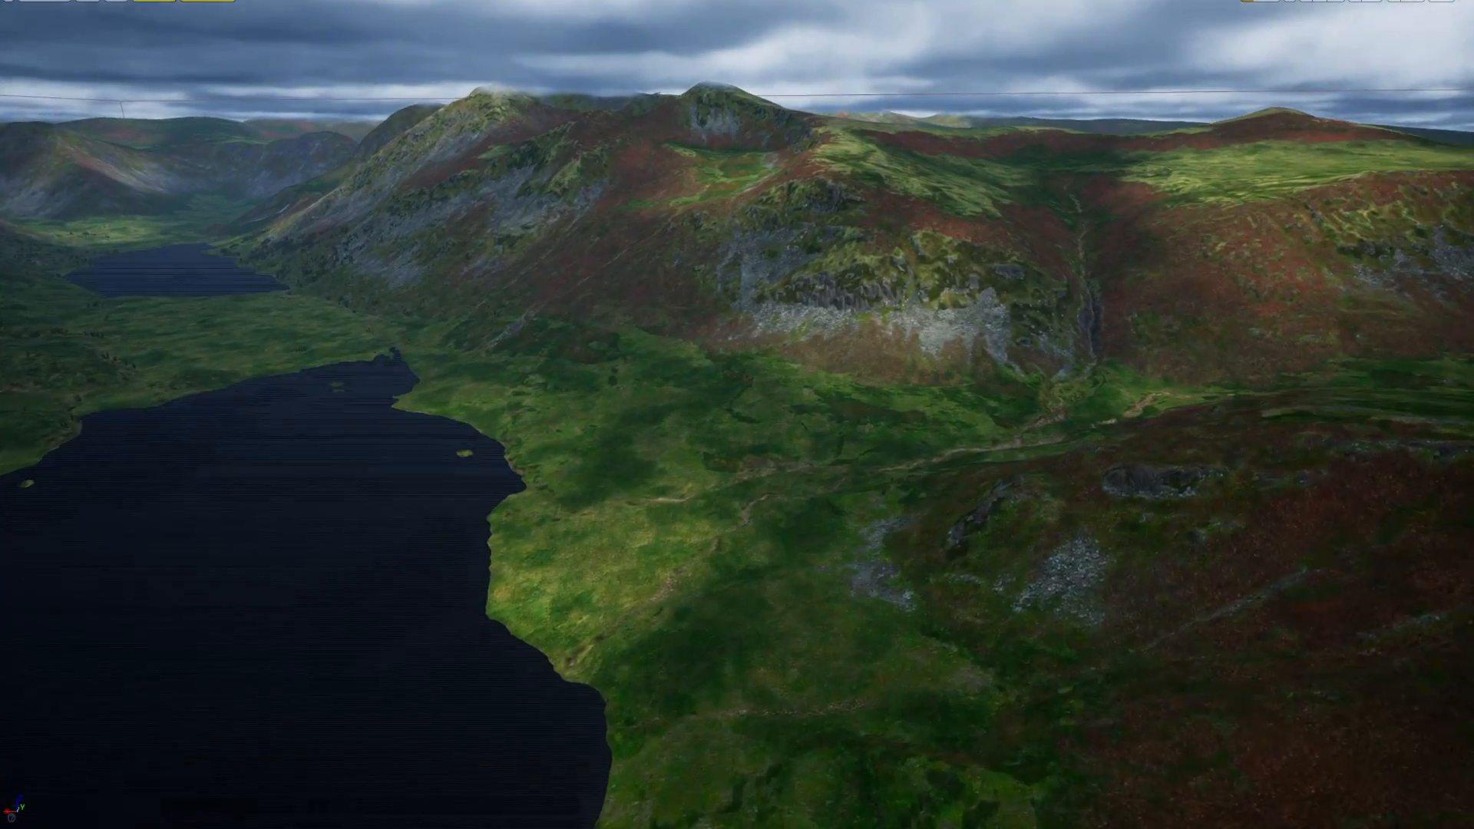
right_drag(714, 464, 1430, 757)
key(w)
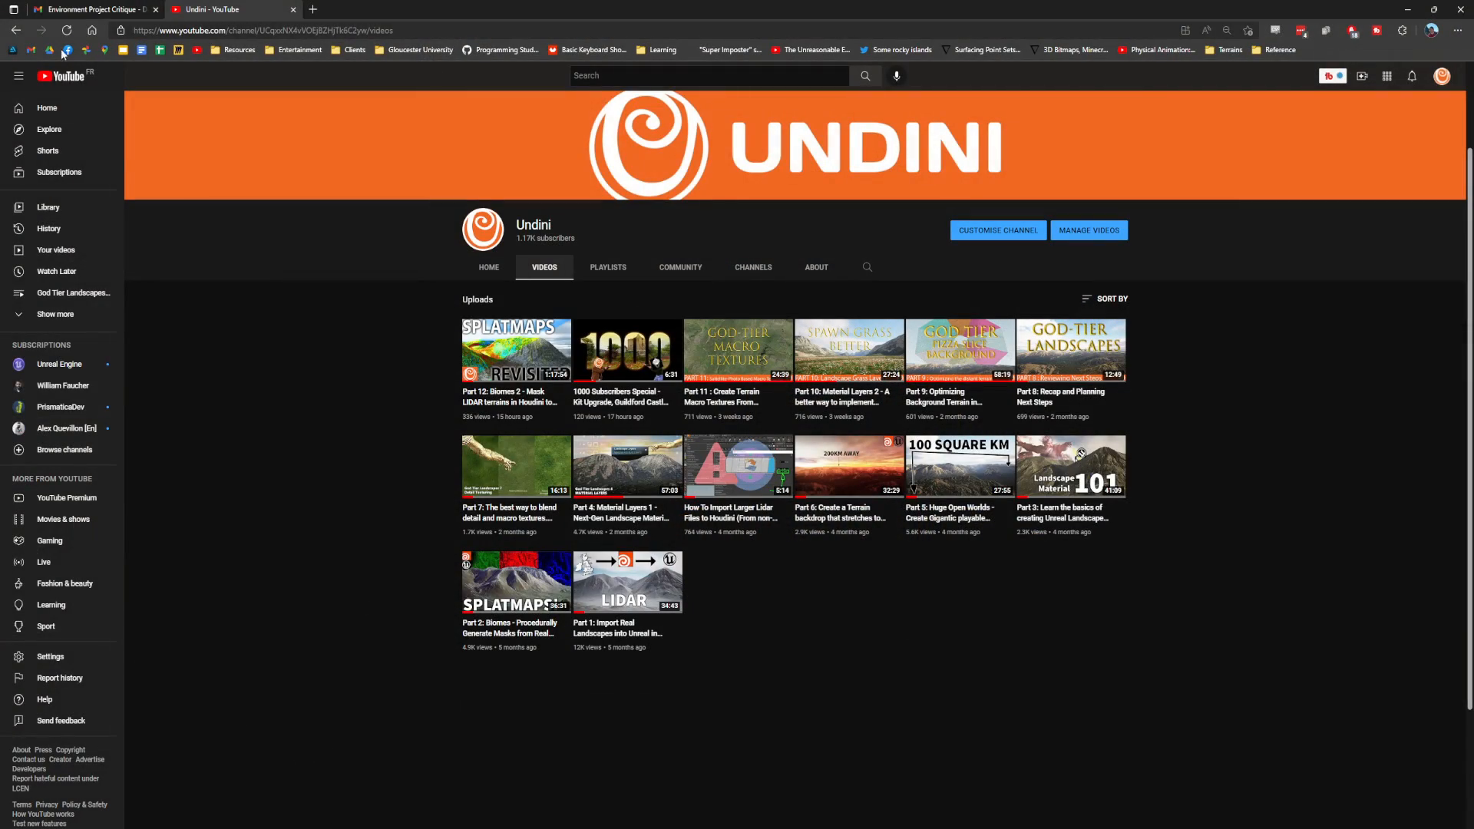
- Switch to Gmail in the browser, open the Environment Project Critique email and view its attachment 01.jpg
click(89, 9)
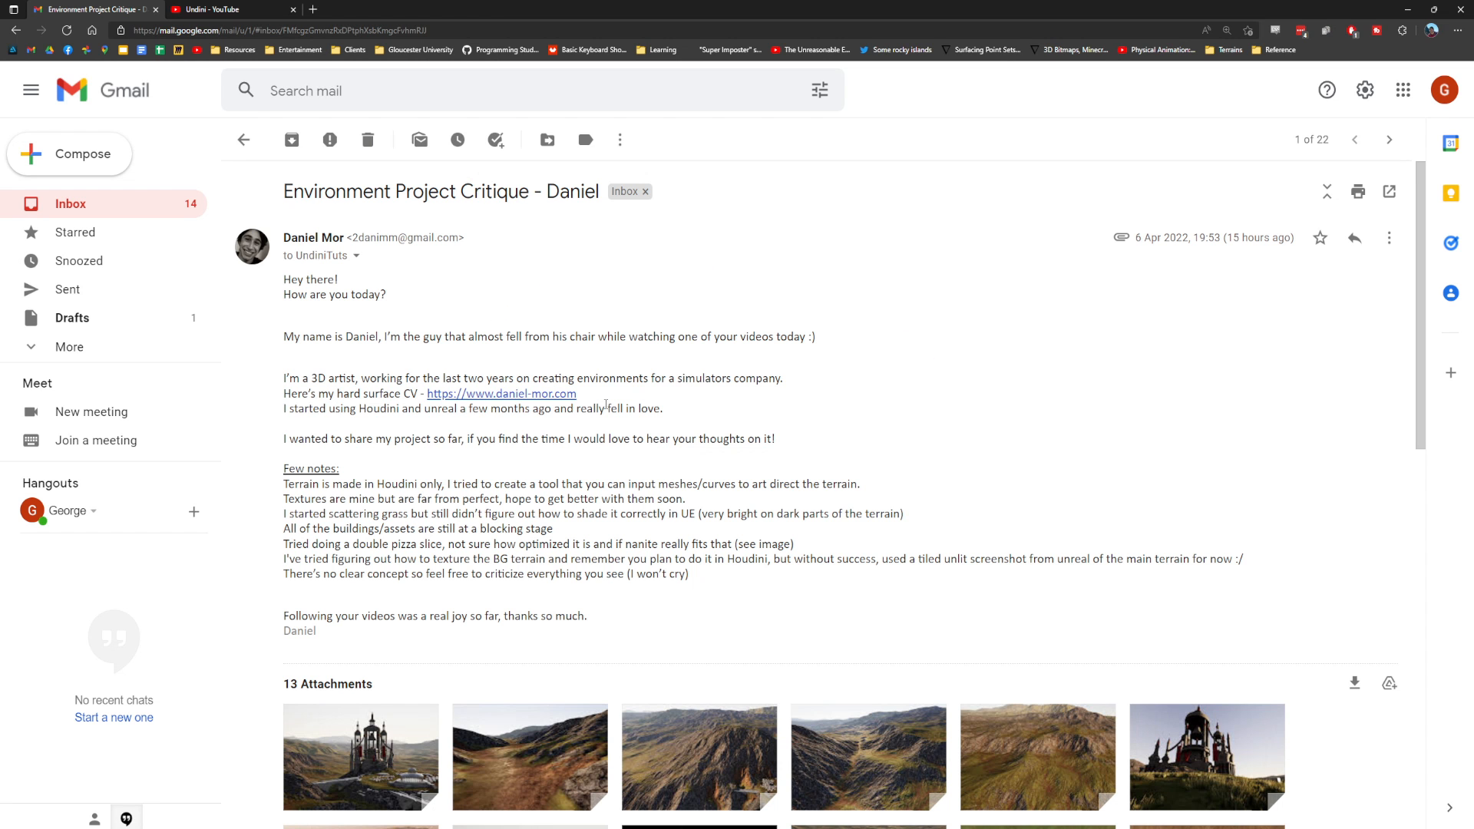
scroll(606, 405, down, 4)
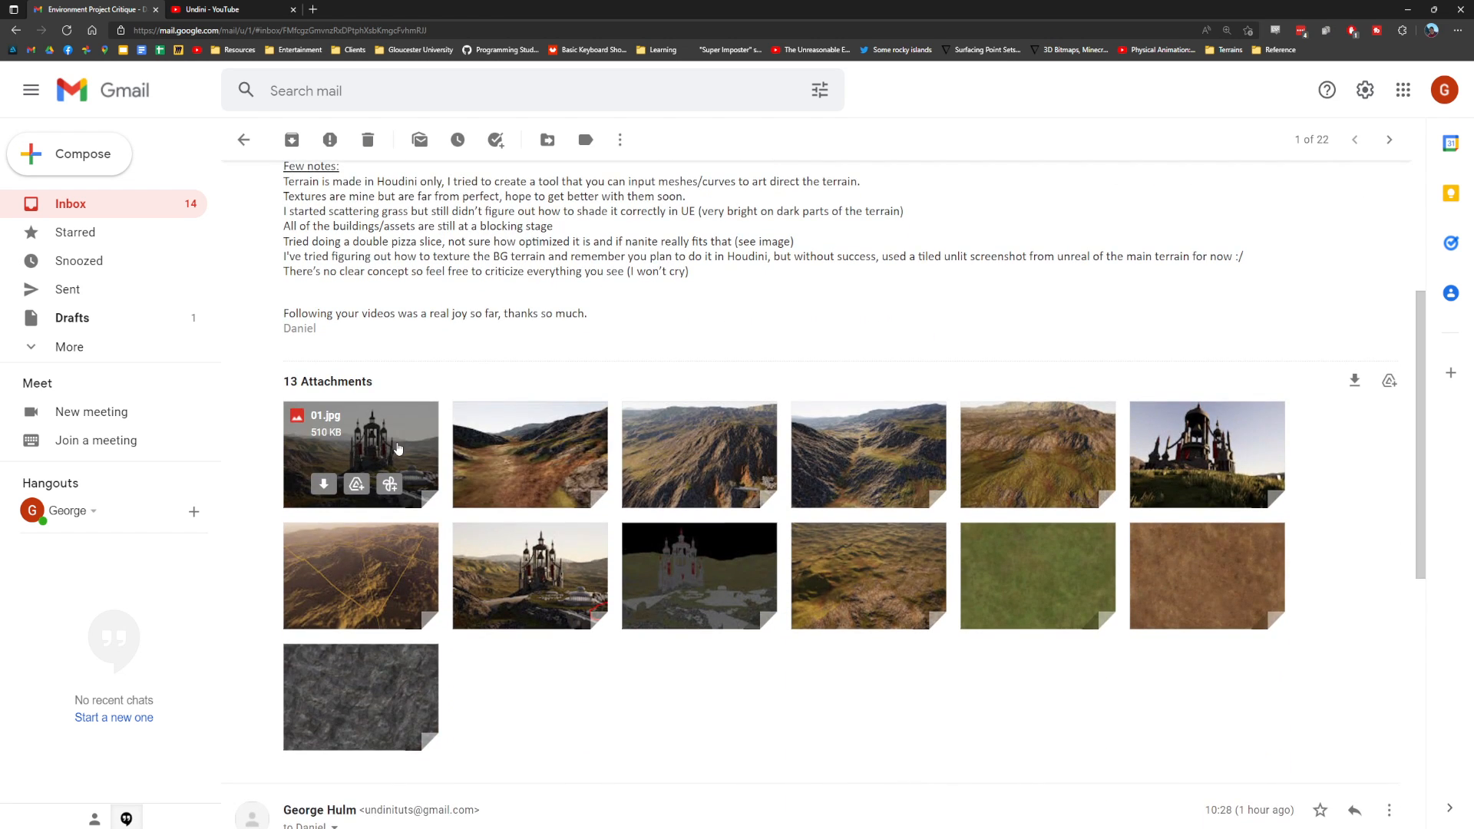
click(398, 449)
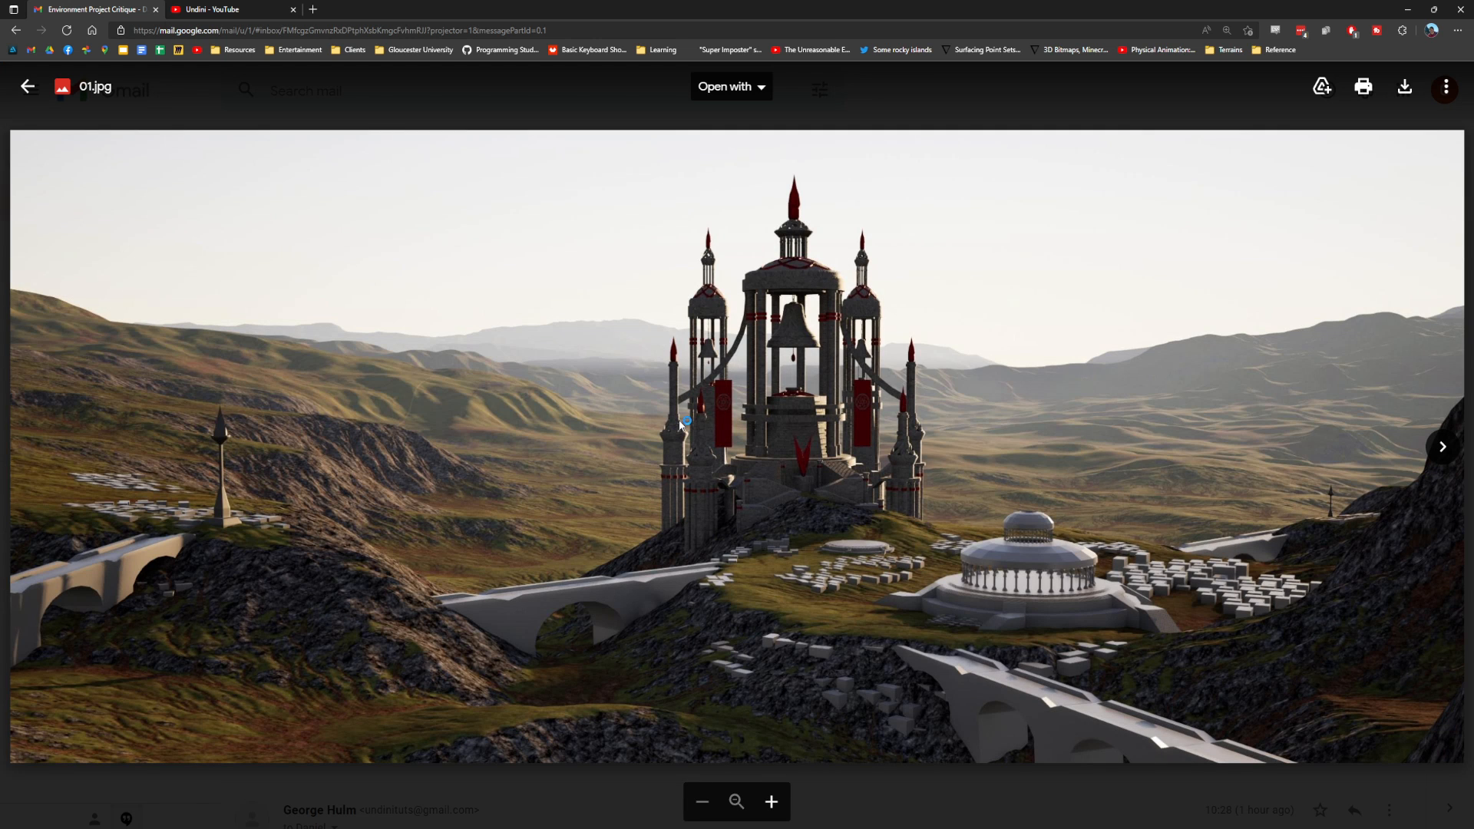
- Browse the email's attached terrain images after 01.jpg, examining the valley, rocky mountain and grassy hillside views
key(Right)
key(Right)
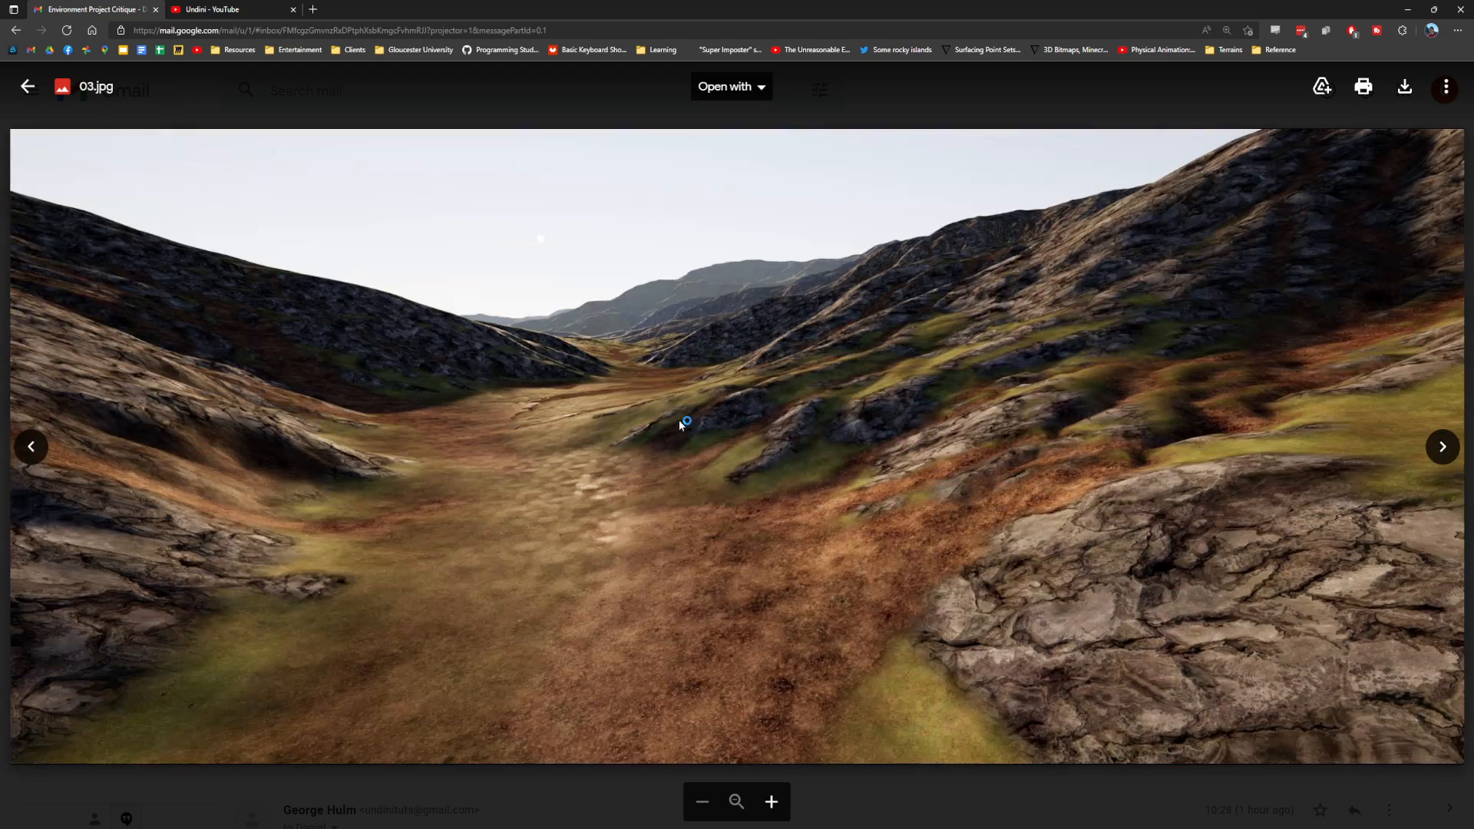
key(Right)
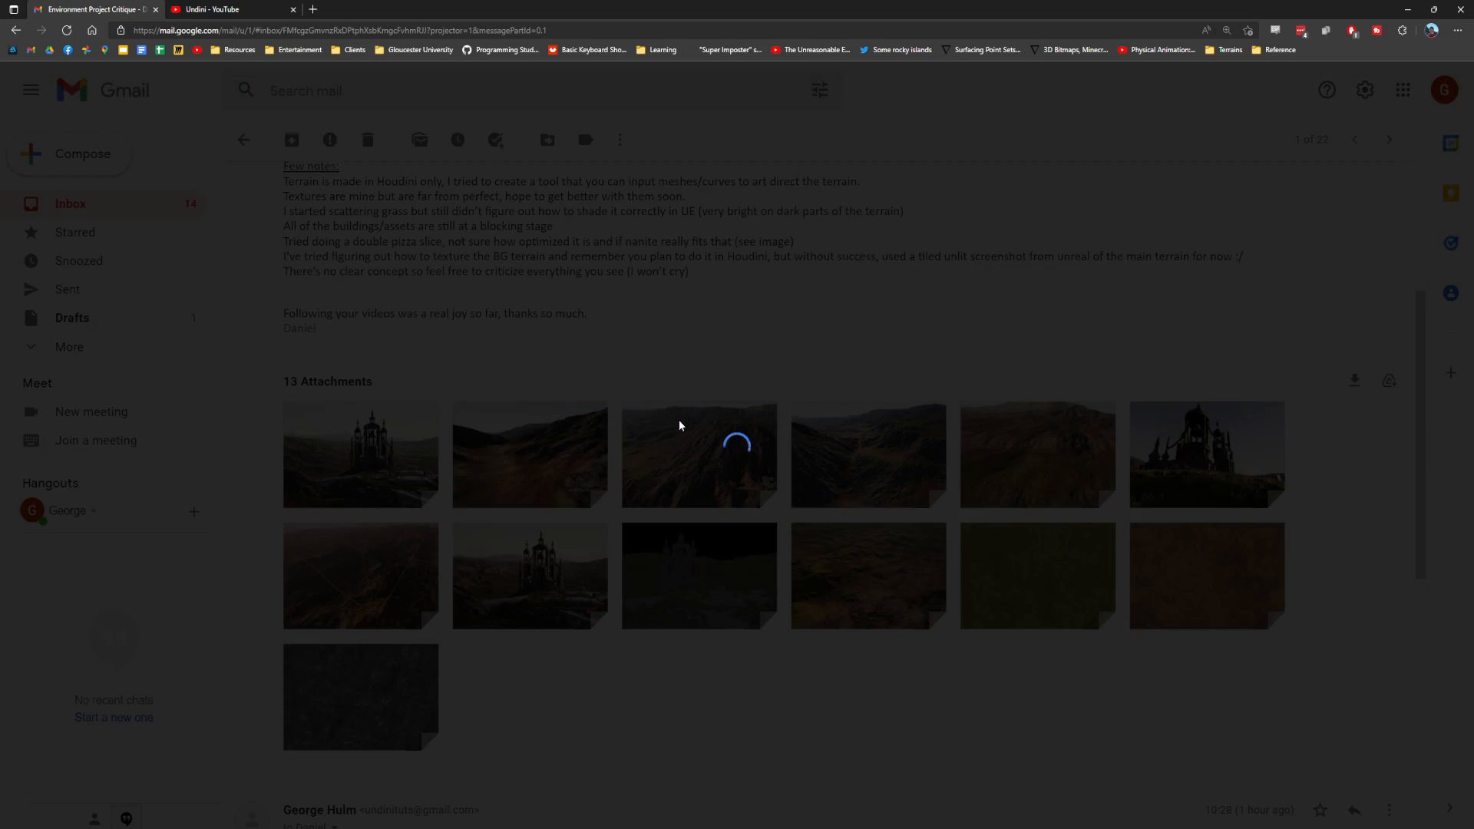
key(Left)
key(Right)
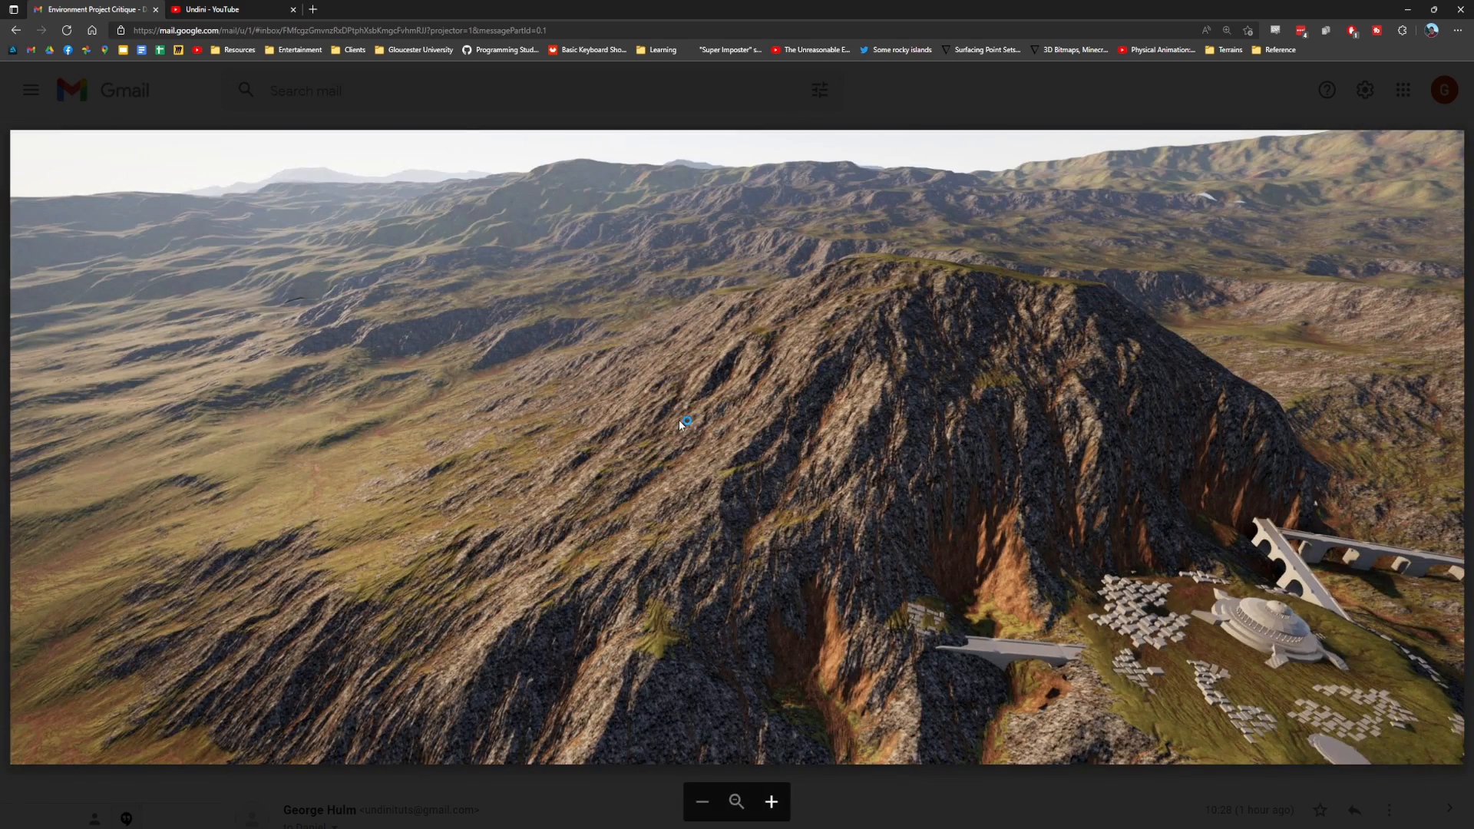
key(Right)
key(Right)
key(Left)
key(Right)
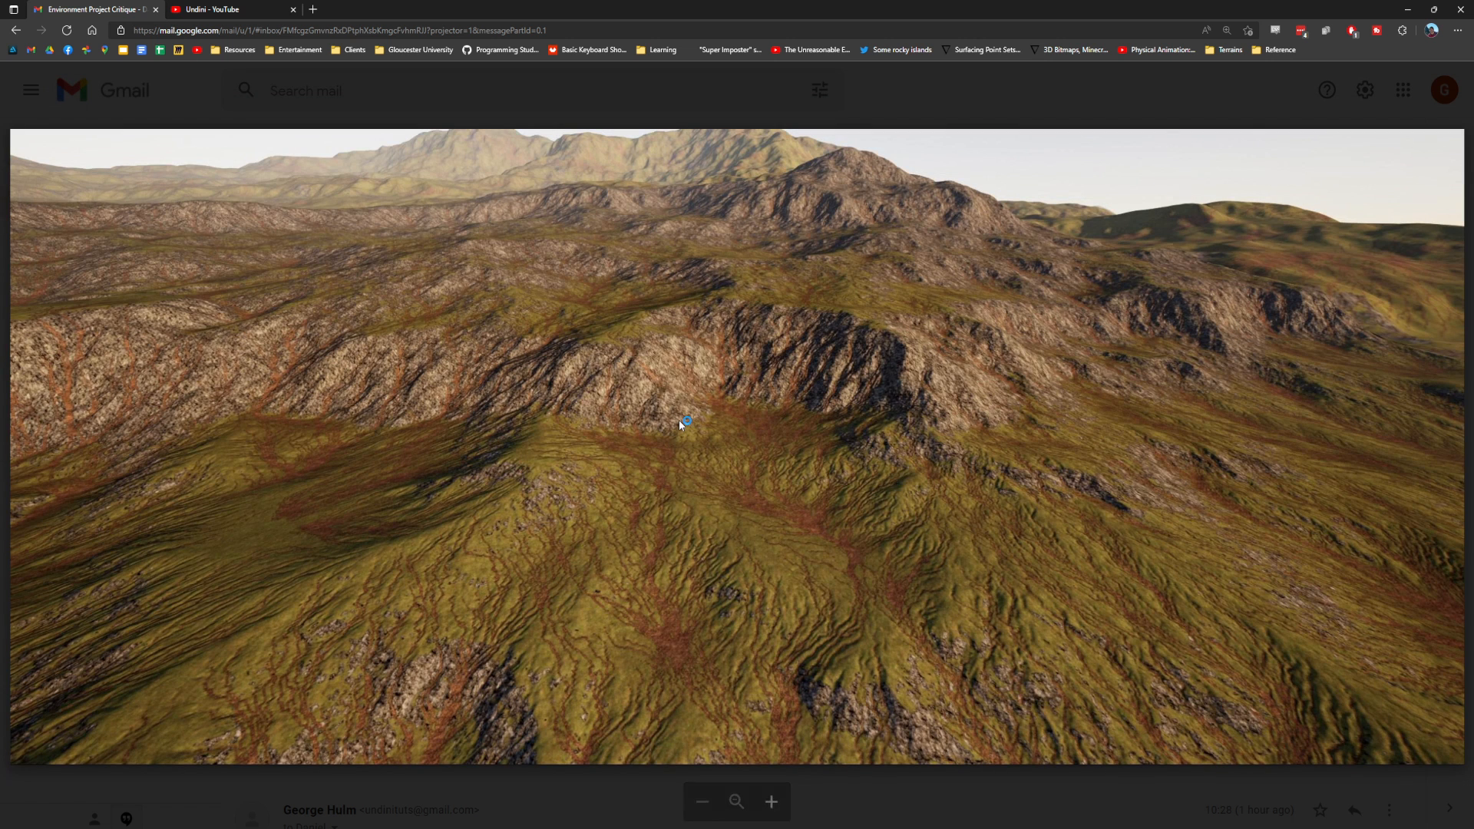
- Examine the attached images of the grassy bell tower, outlined terrain slices and red-marked slope, and close the preview
key(Right)
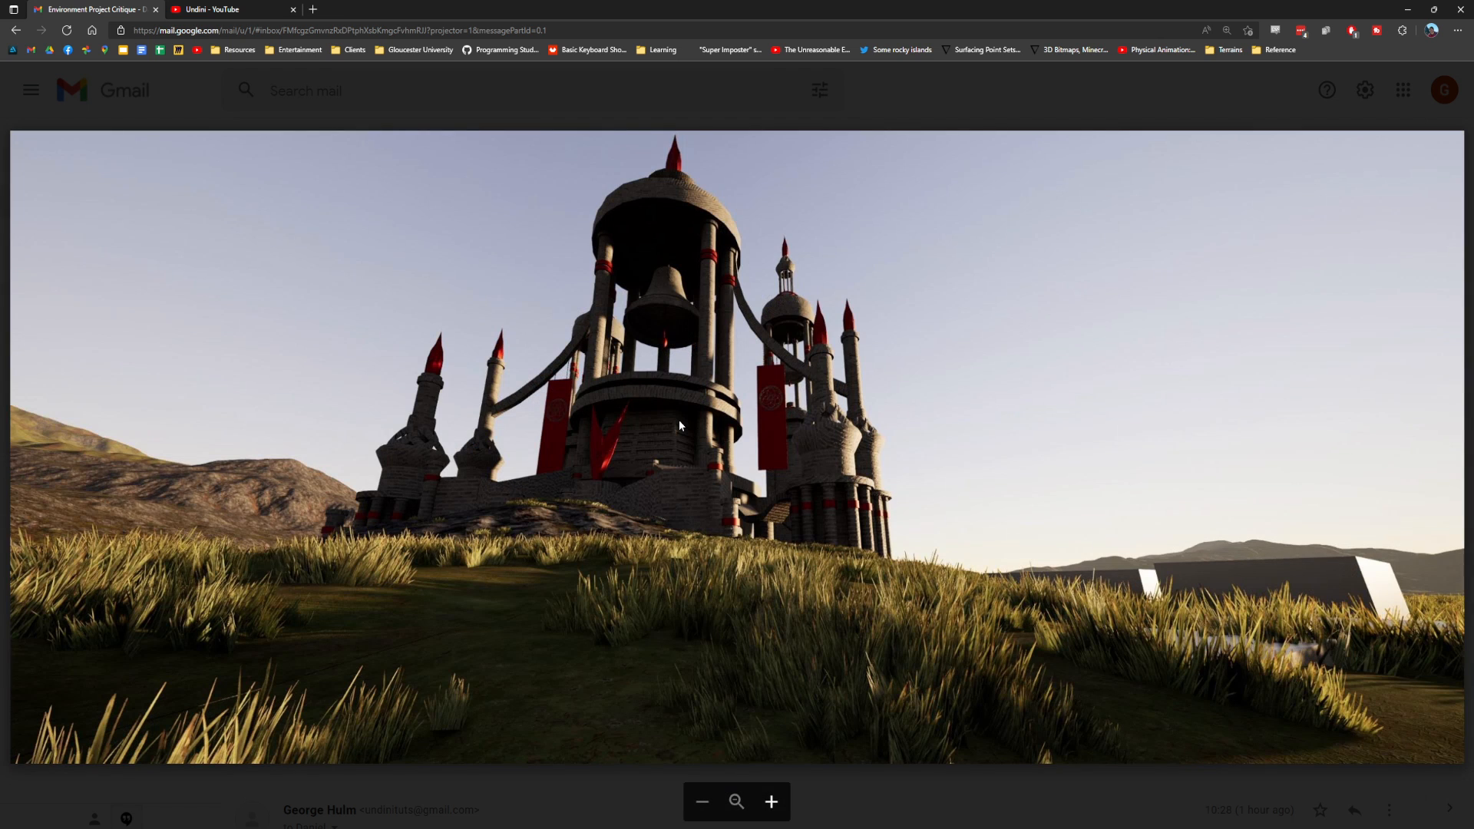
key(Right)
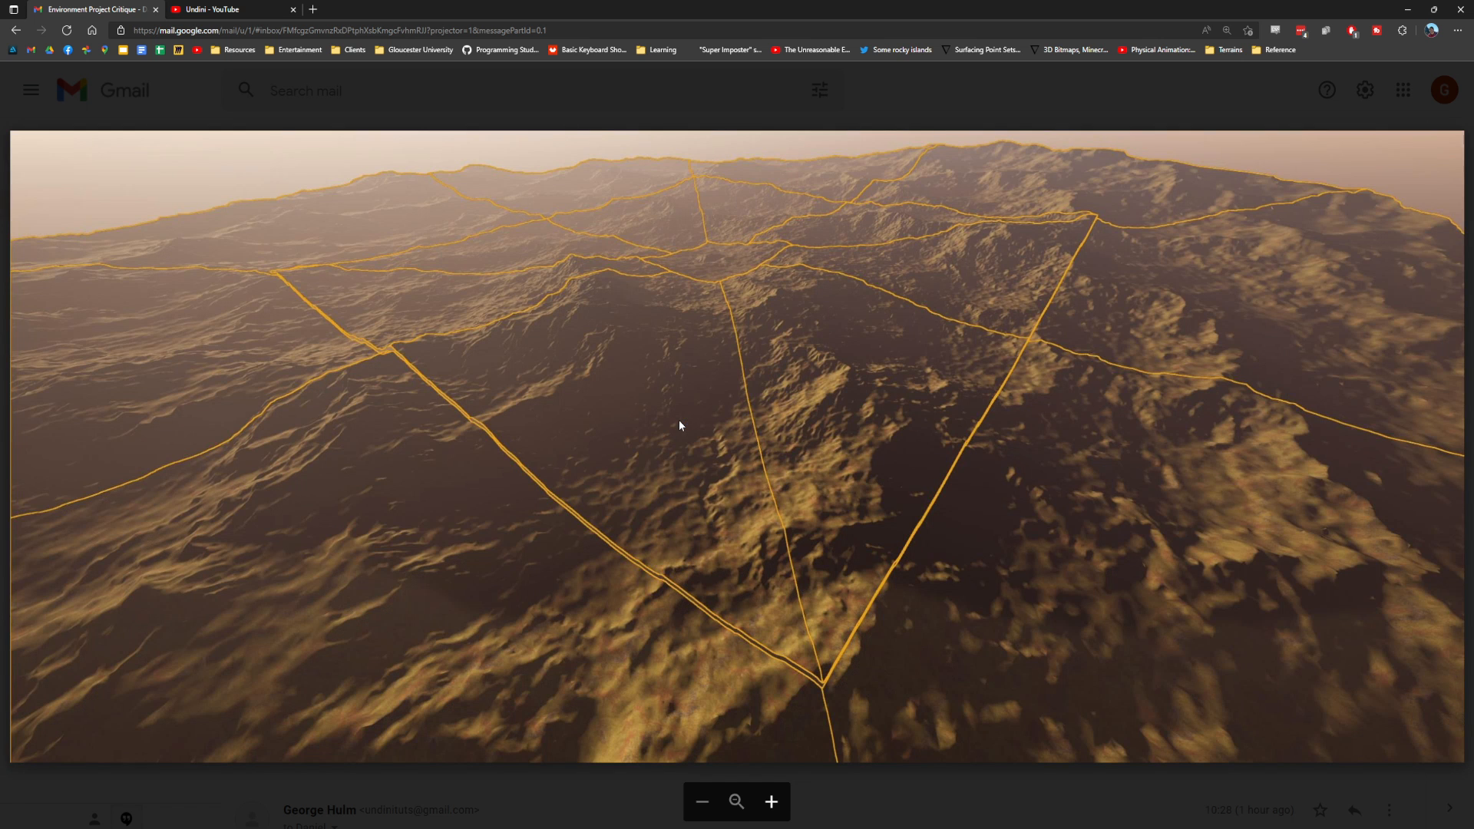
key(Right)
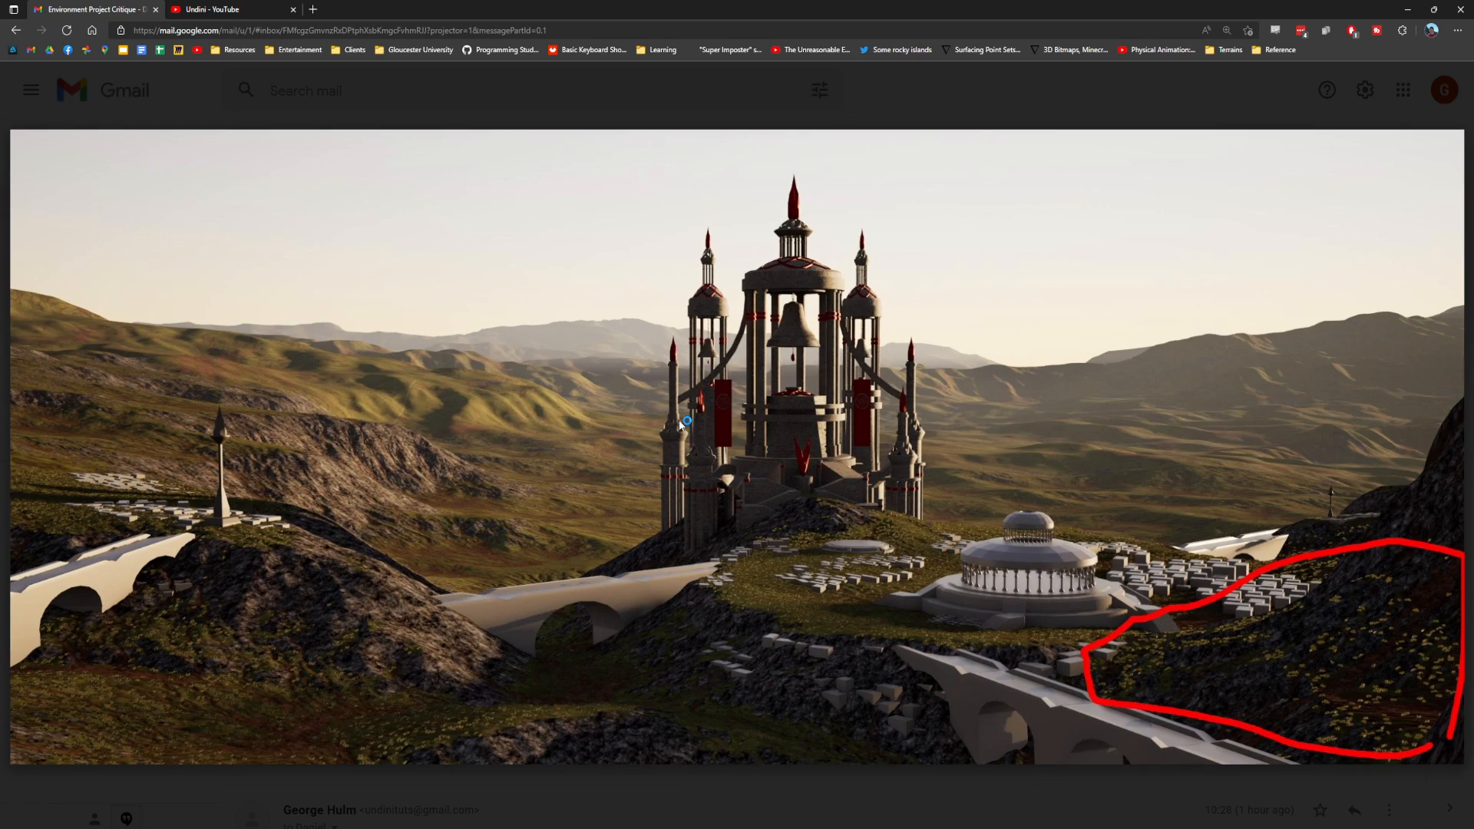
key(Escape)
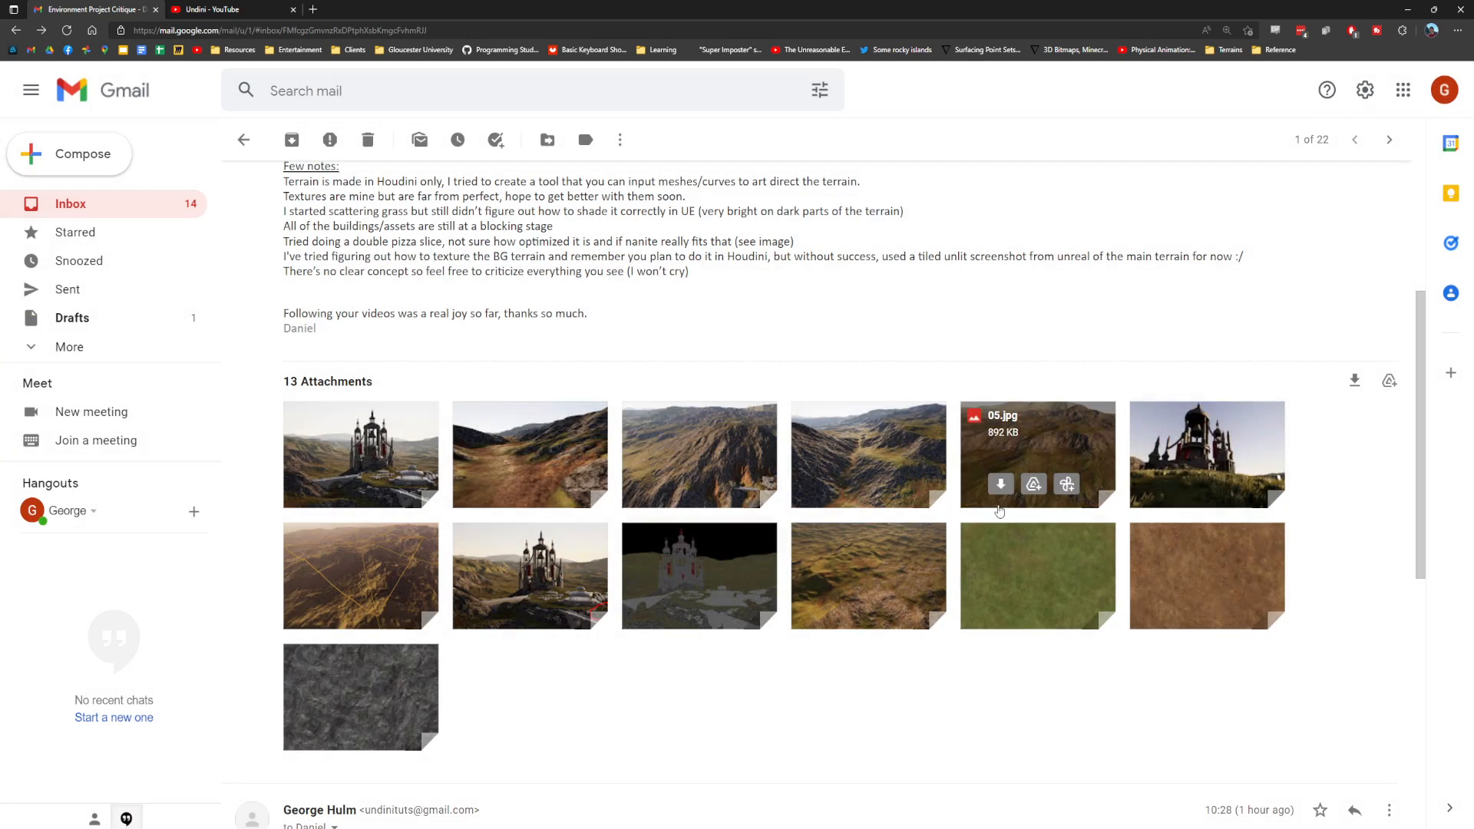